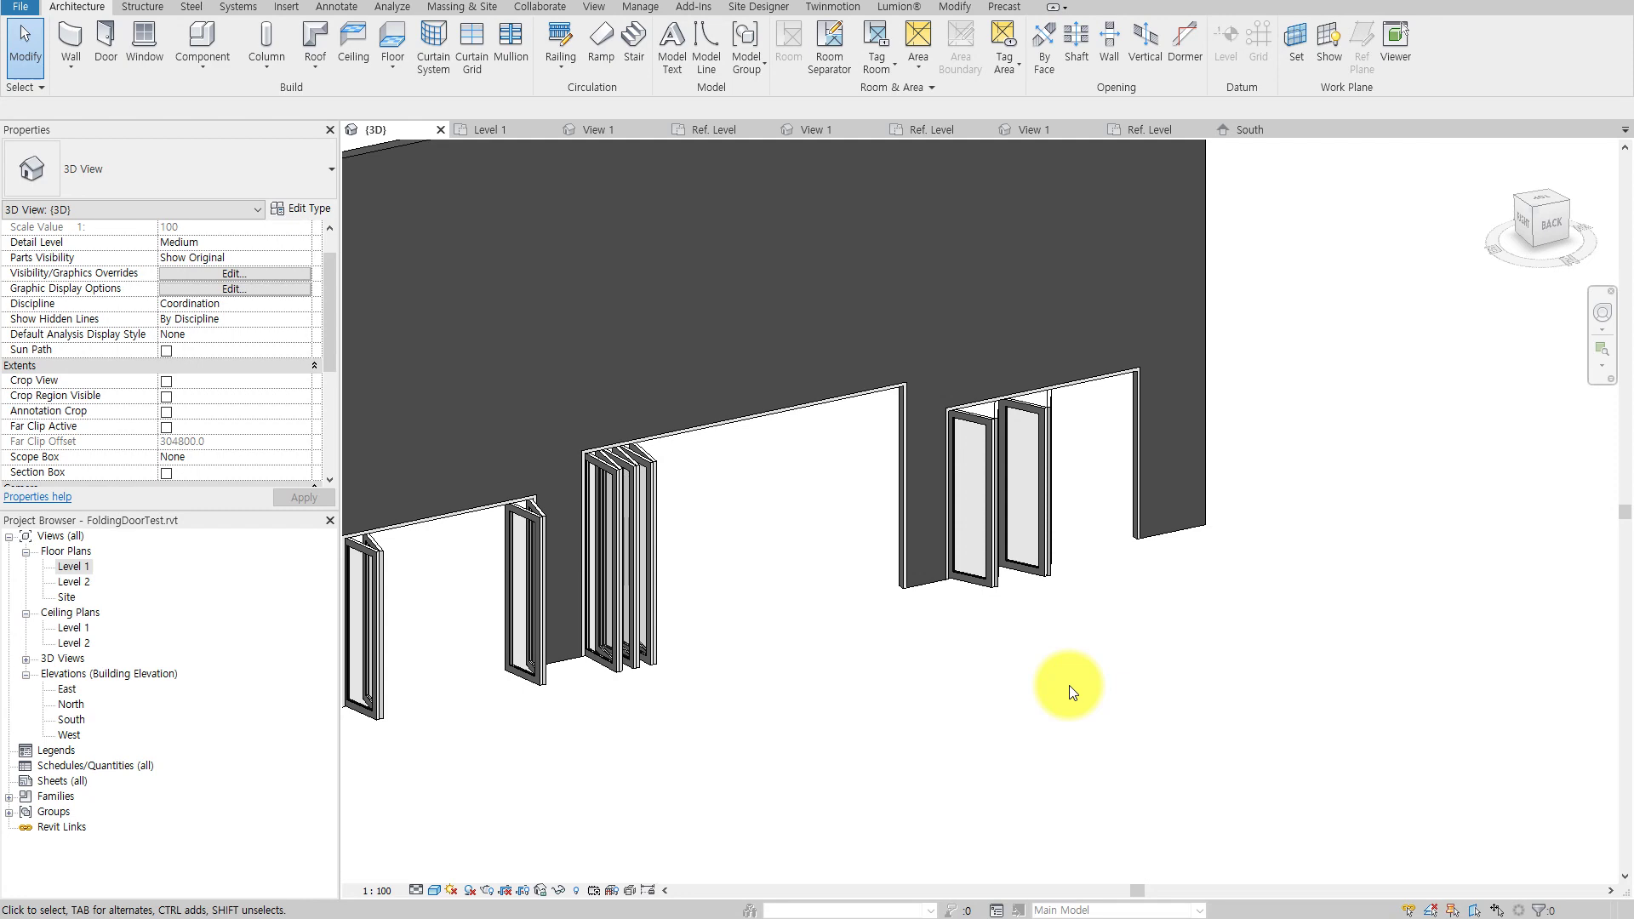
# Select the 4PlaceFoldingDoor and set its OpenRaio to 0.
pyautogui.scroll(-2, 1339, 665)
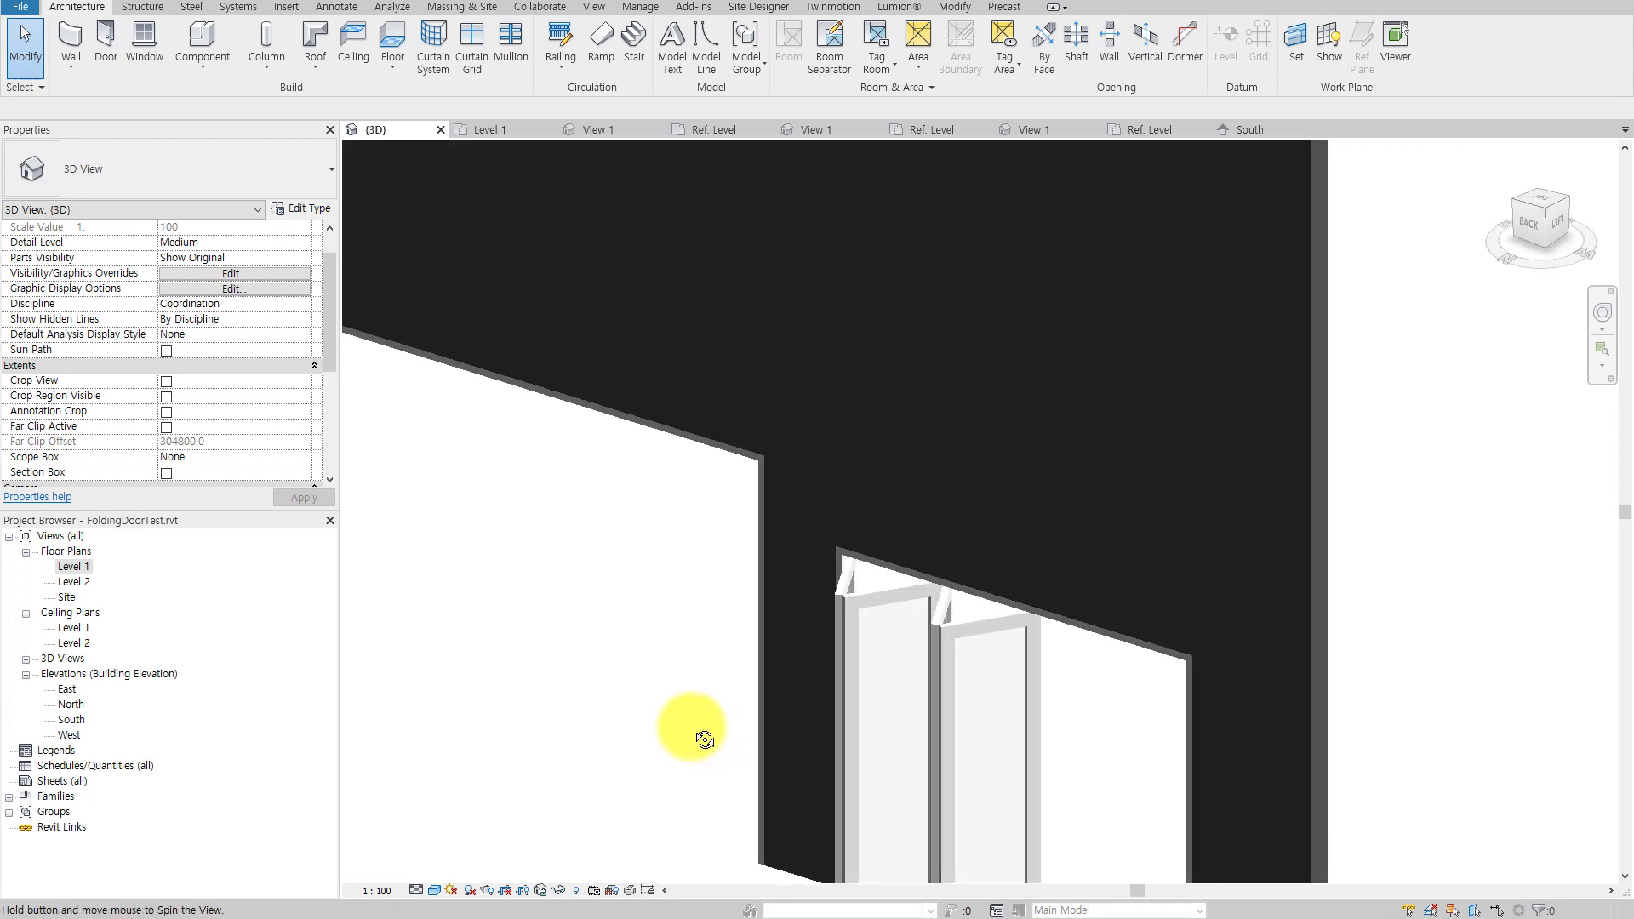
pyautogui.click(937, 696)
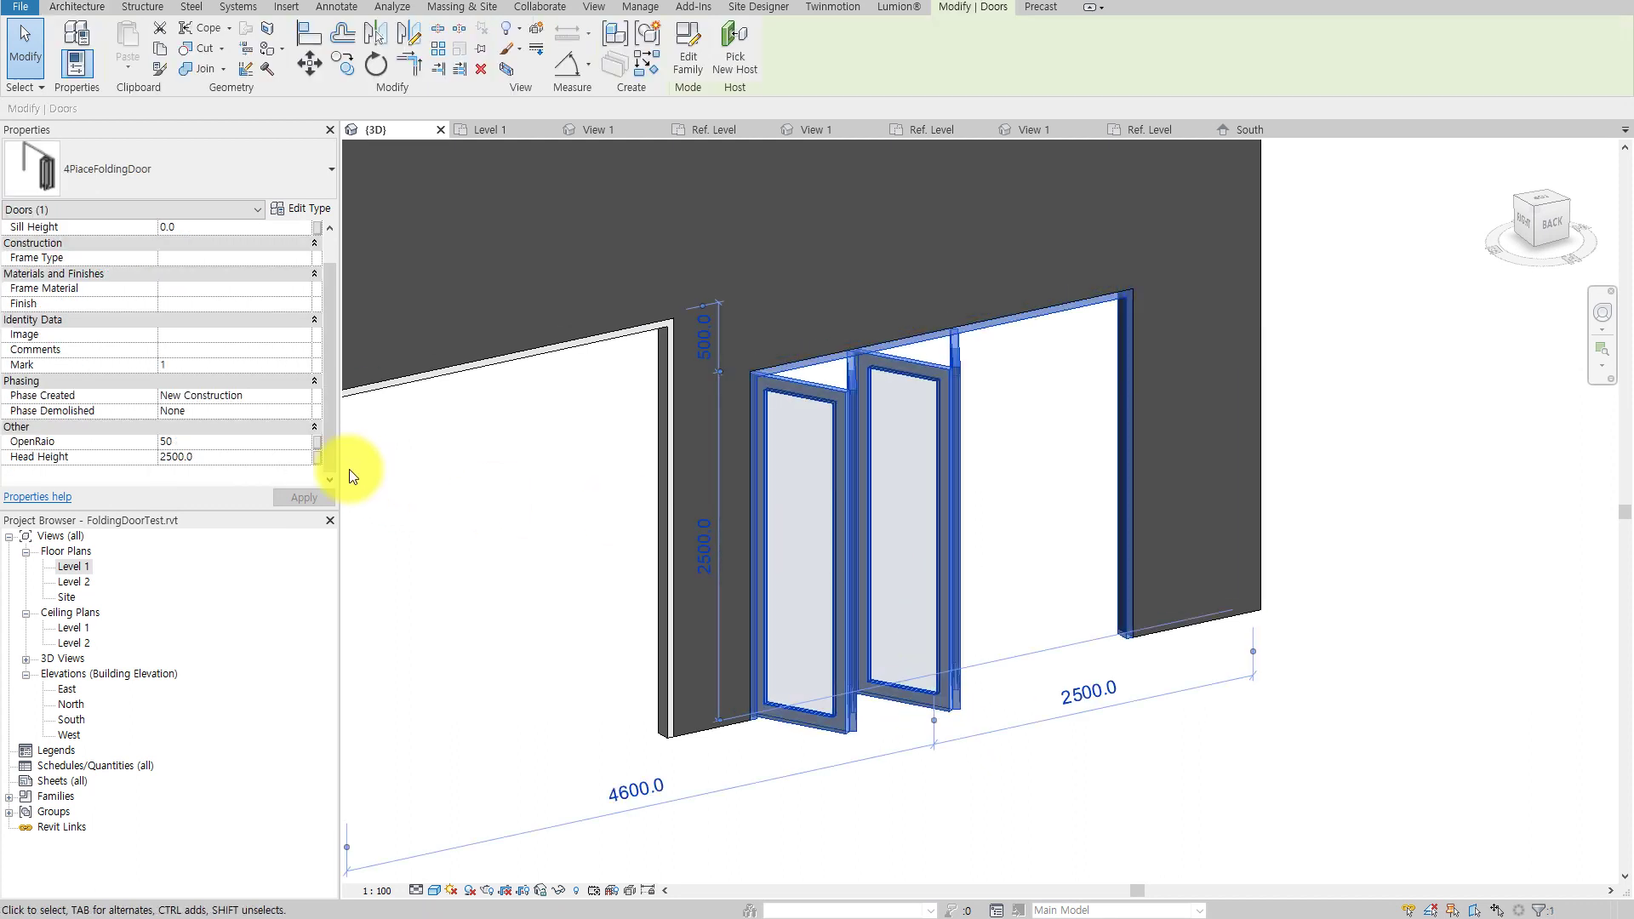
pyautogui.click(184, 441)
pyautogui.write('0')
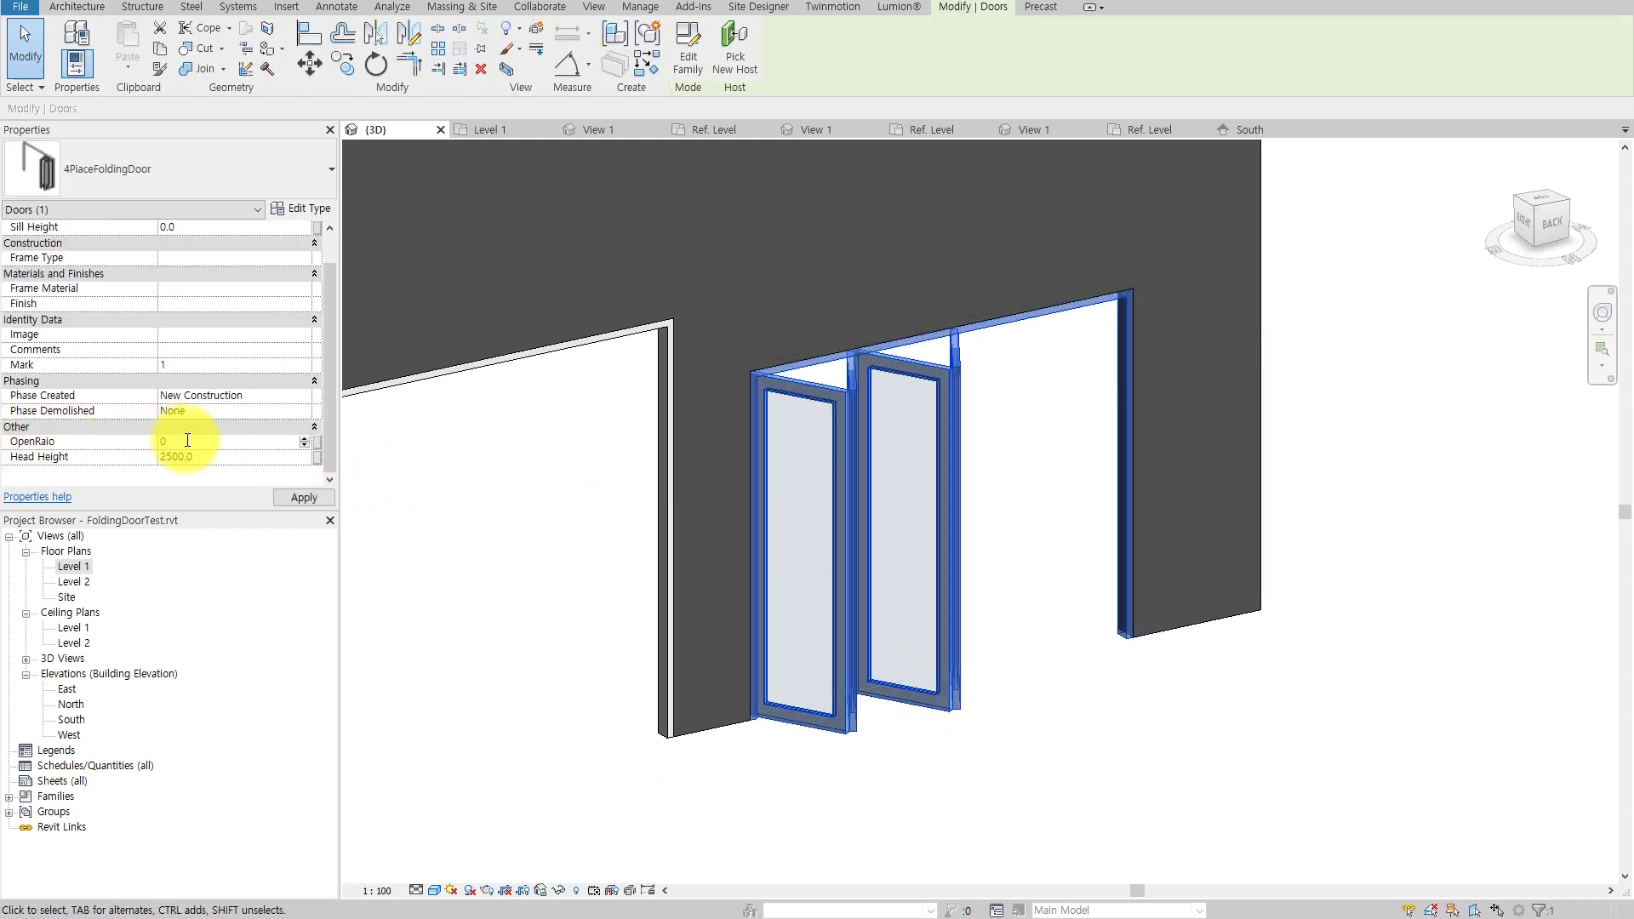
pyautogui.click(1320, 773)
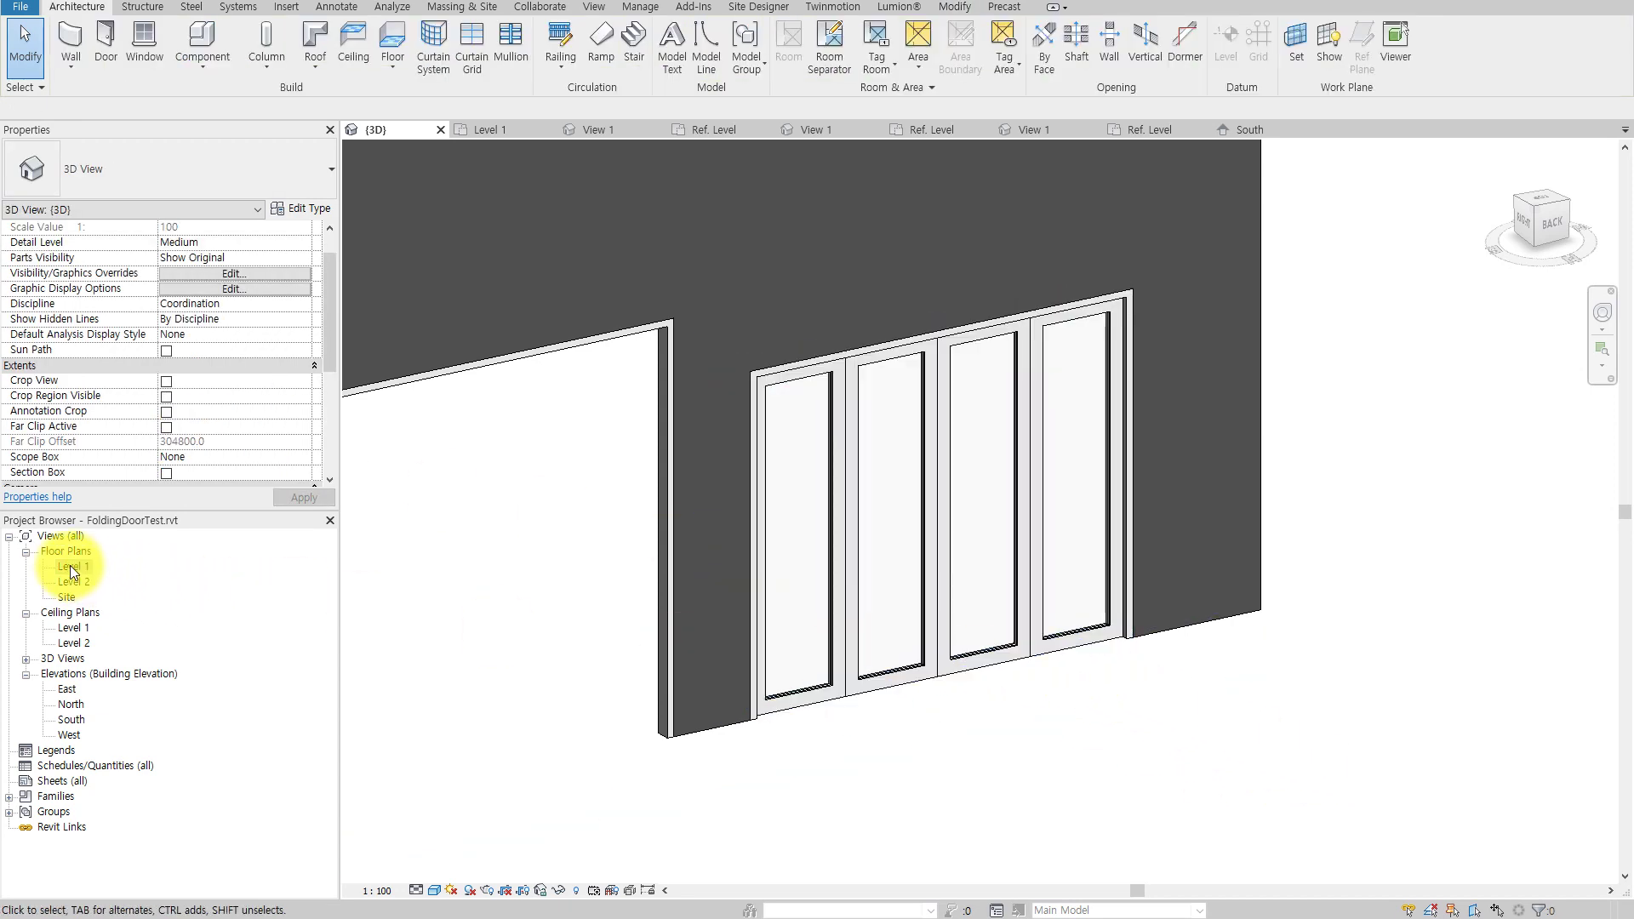
# Fold the 4-panel door open with OpenRaio 90, then 80.
pyautogui.click(827, 519)
pyautogui.click(195, 441)
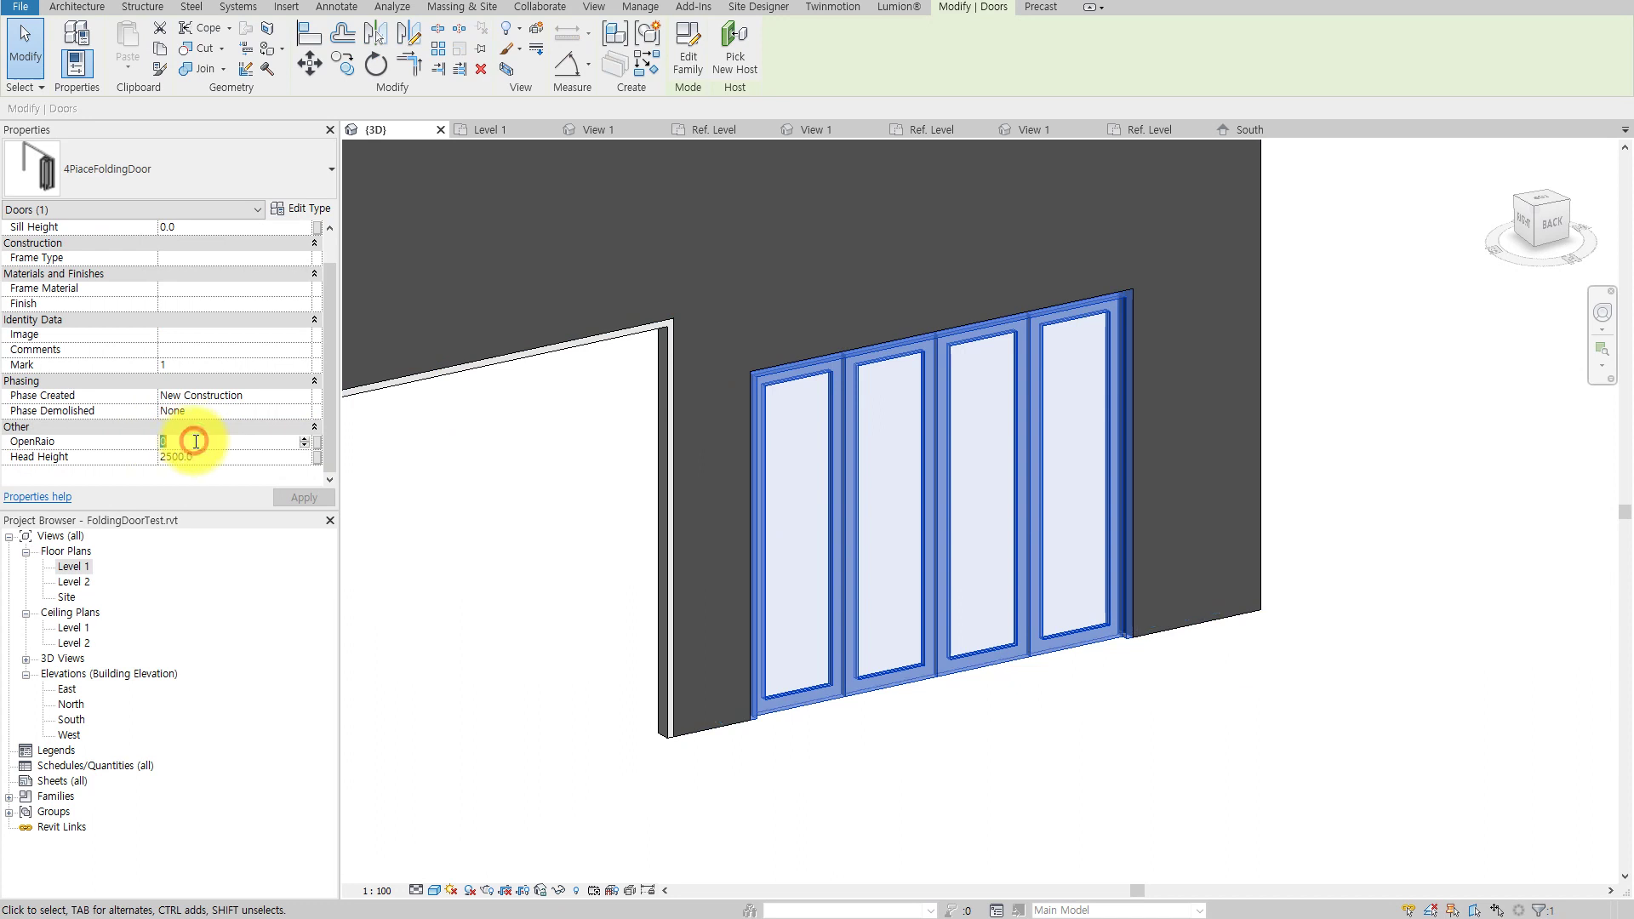
pyautogui.write('90')
pyautogui.click(302, 497)
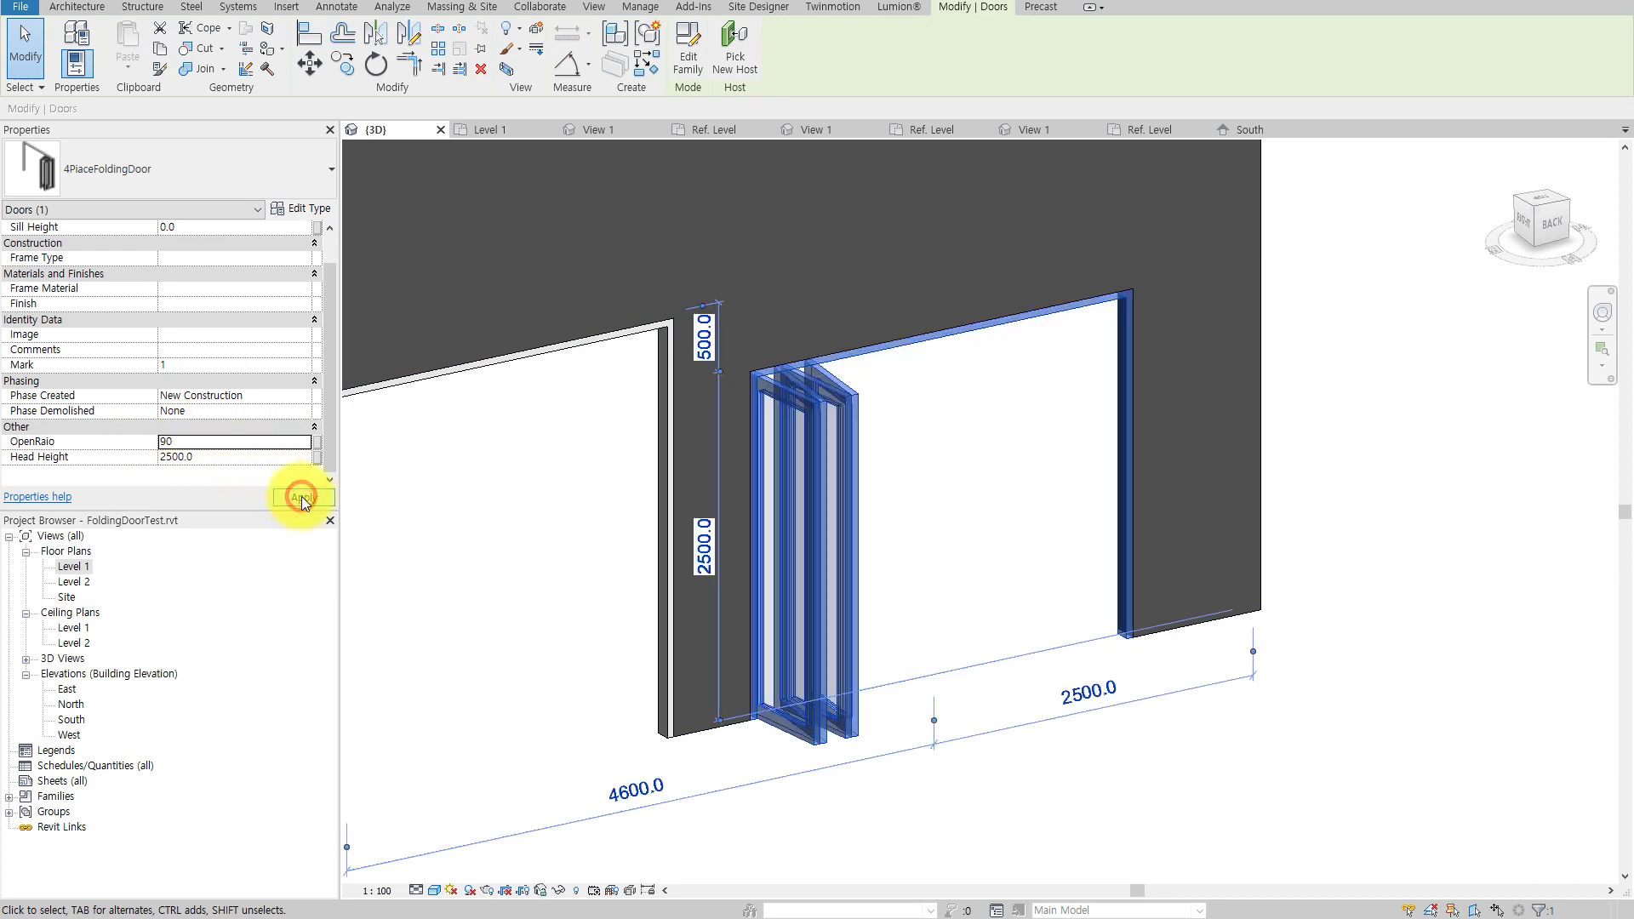
pyautogui.click(258, 445)
pyautogui.write('80')
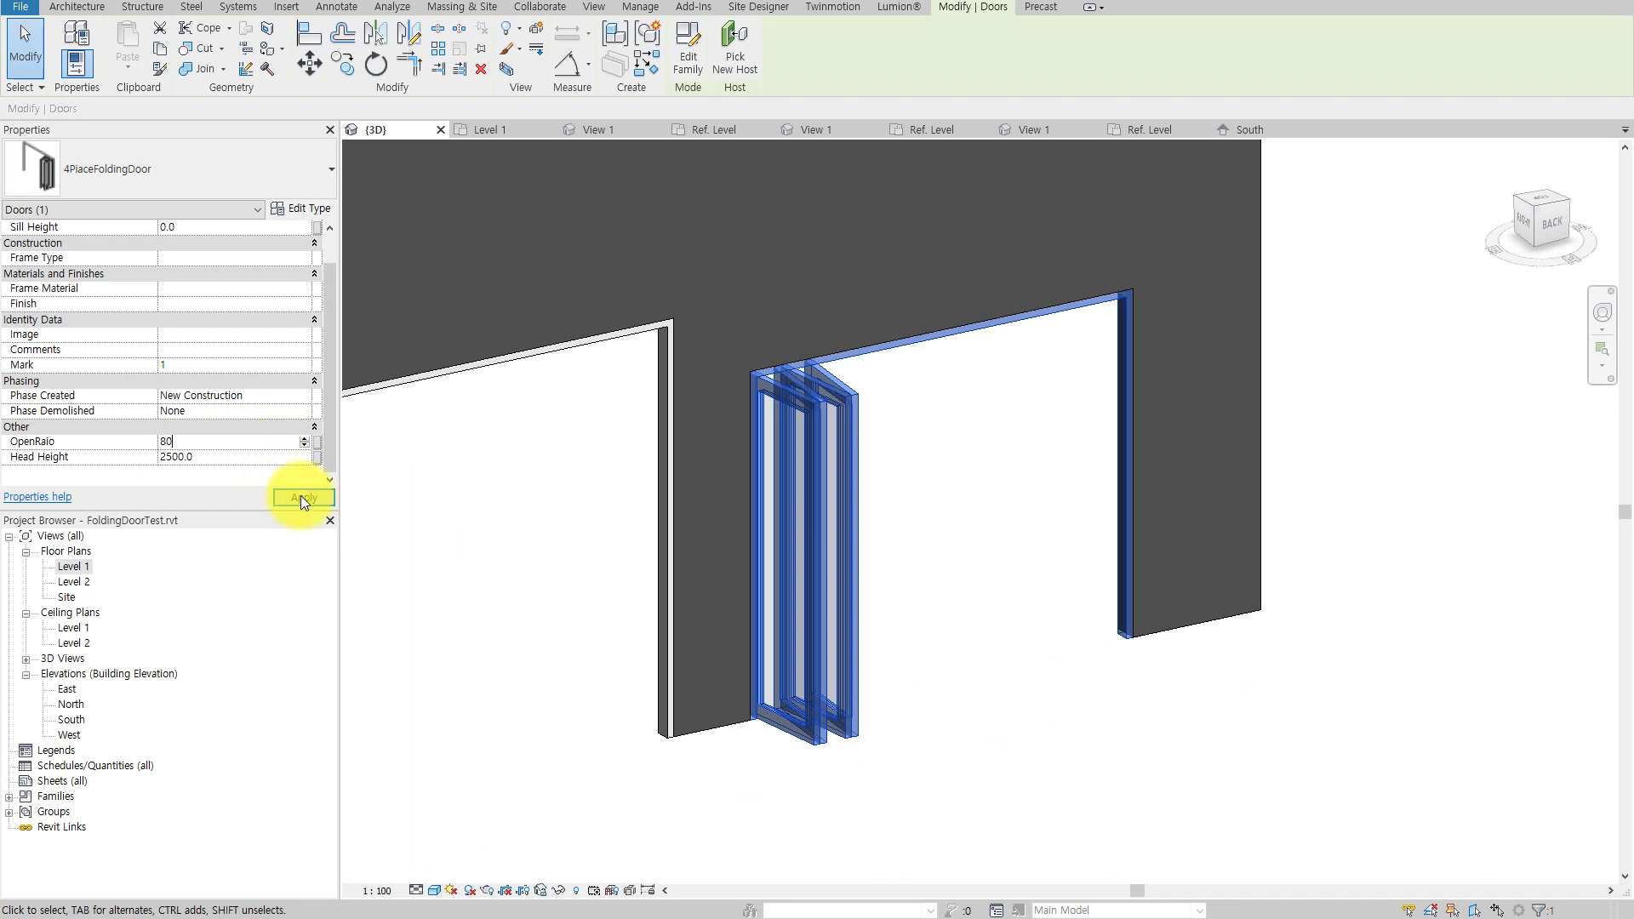
pyautogui.click(301, 497)
# Step the door's OpenRaio down through 70, 60, 50 and 40.
pyautogui.click(254, 438)
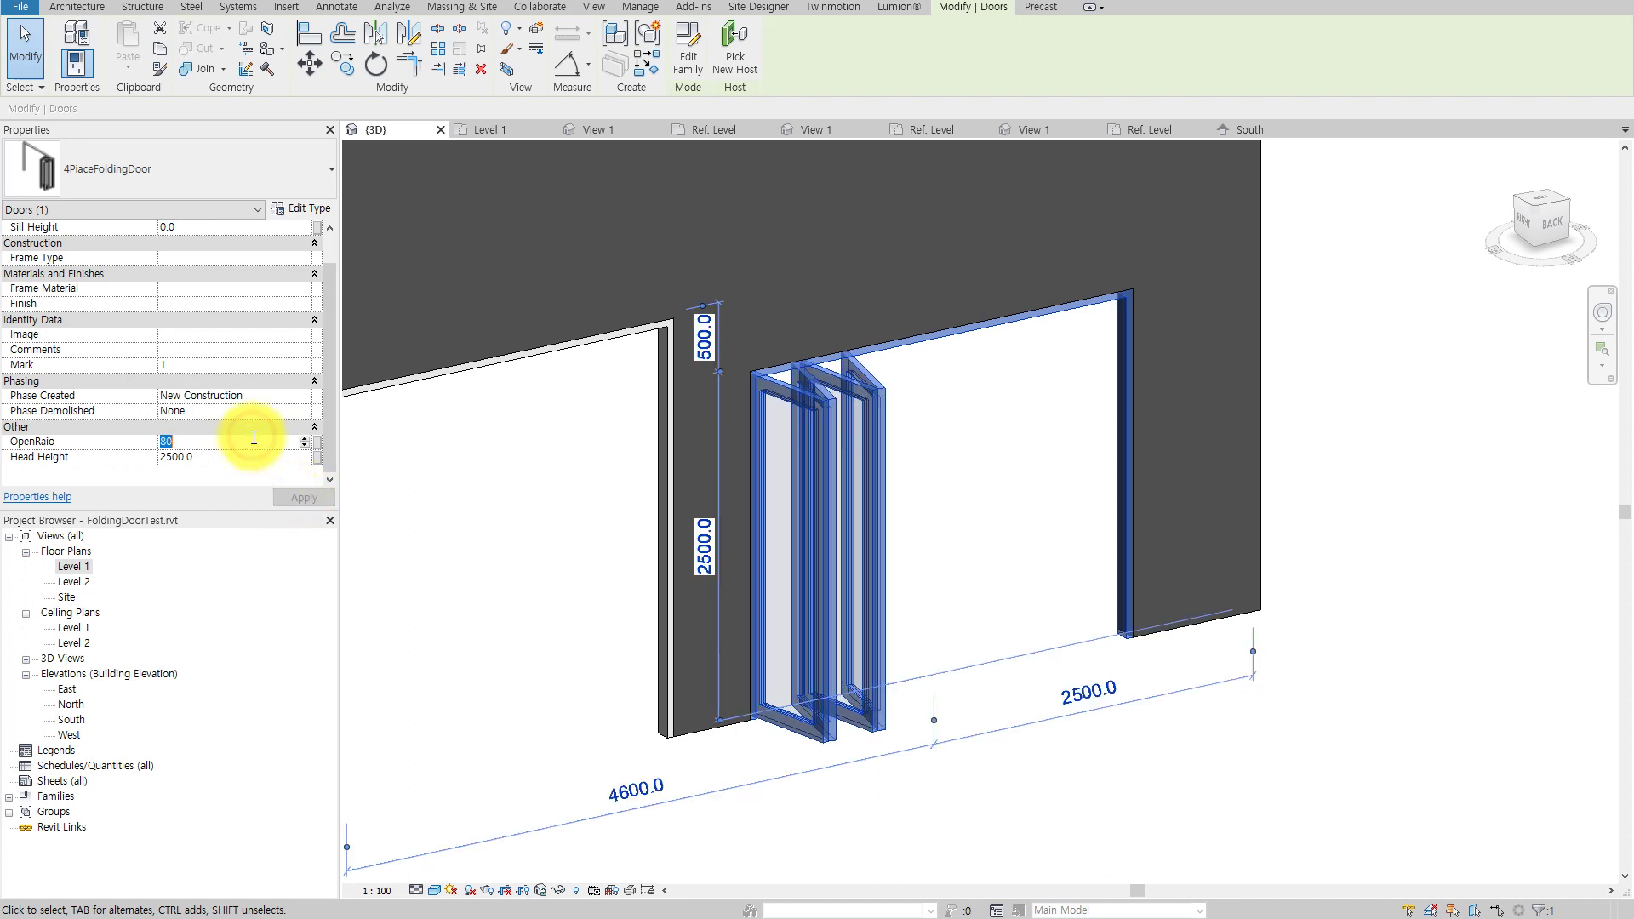
pyautogui.write('70')
pyautogui.click(294, 497)
pyautogui.write('60')
pyautogui.click(284, 495)
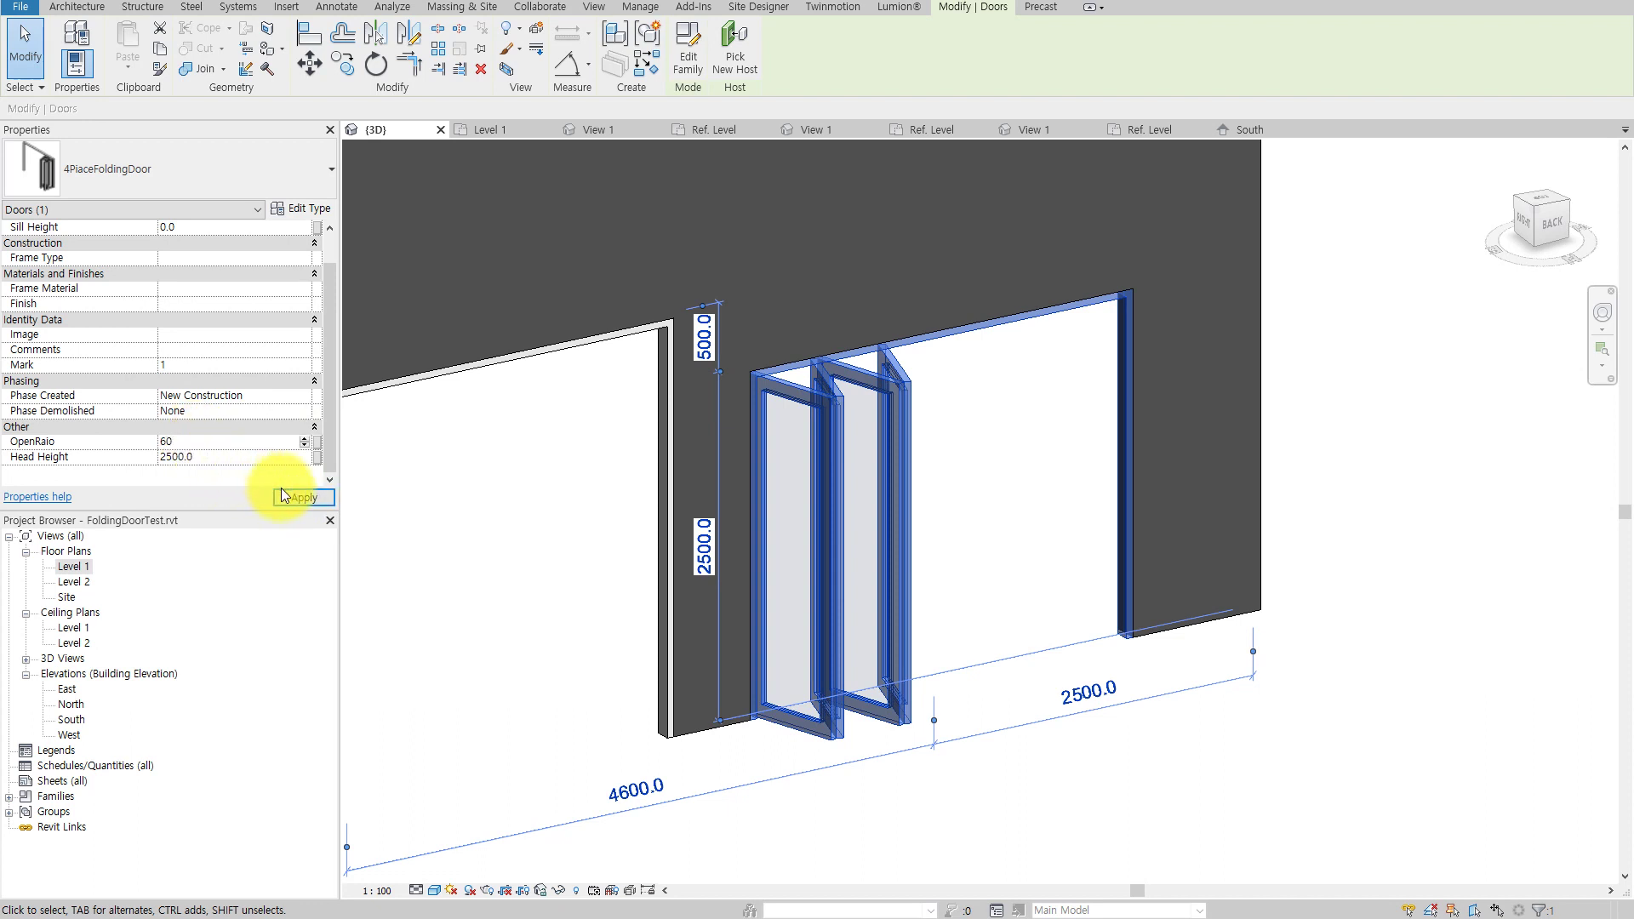
pyautogui.click(204, 442)
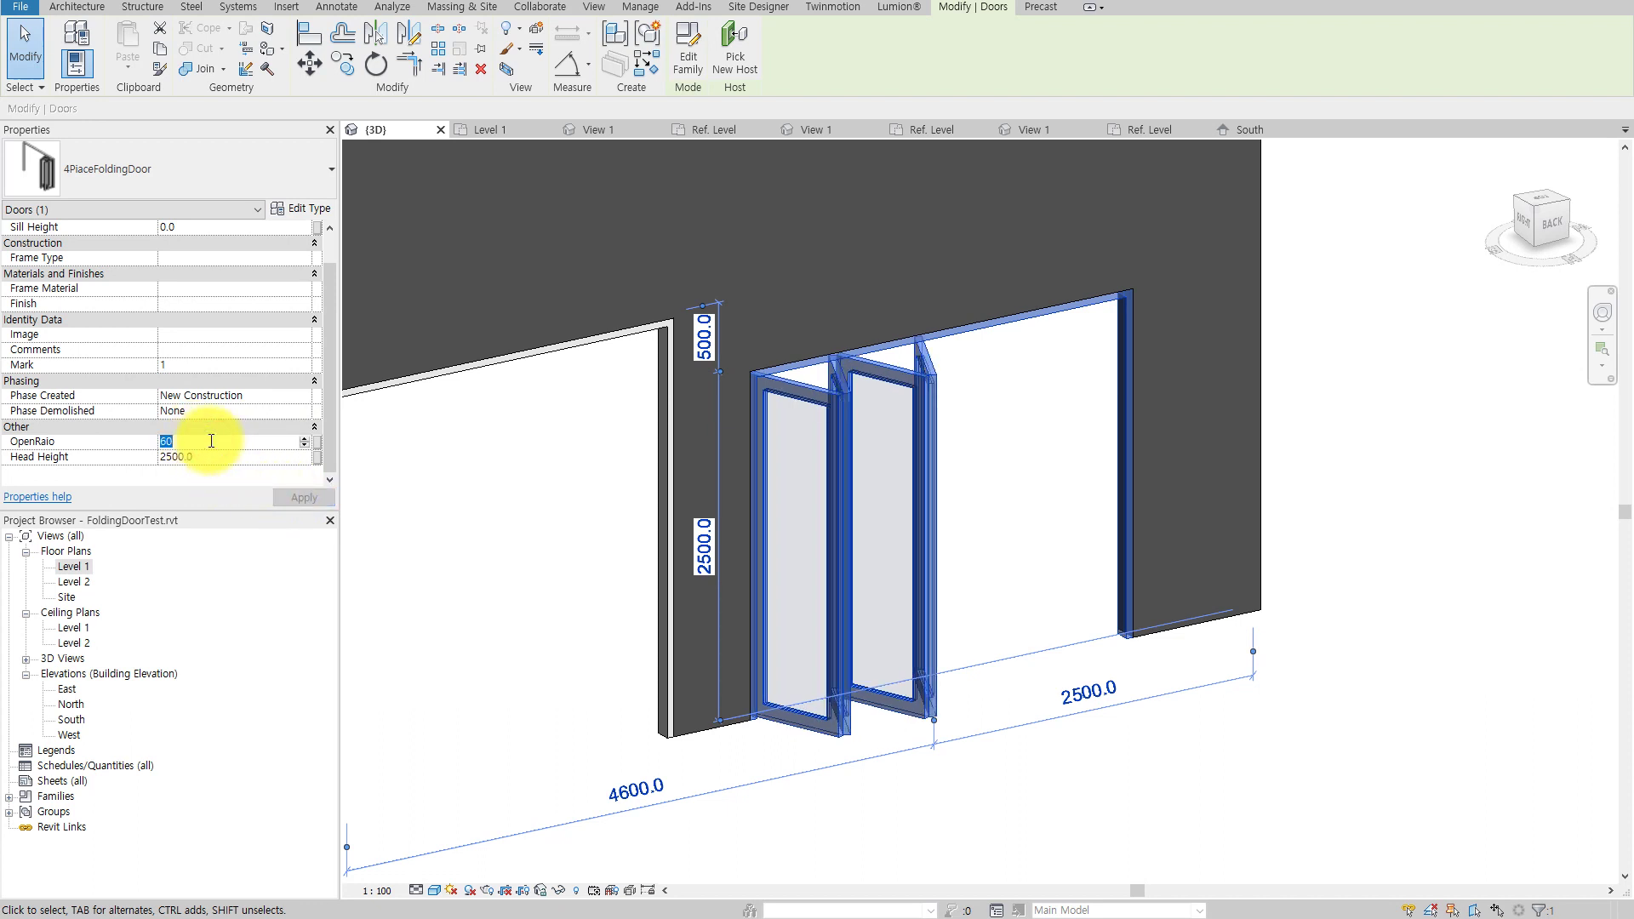
pyautogui.write('50')
pyautogui.click(295, 497)
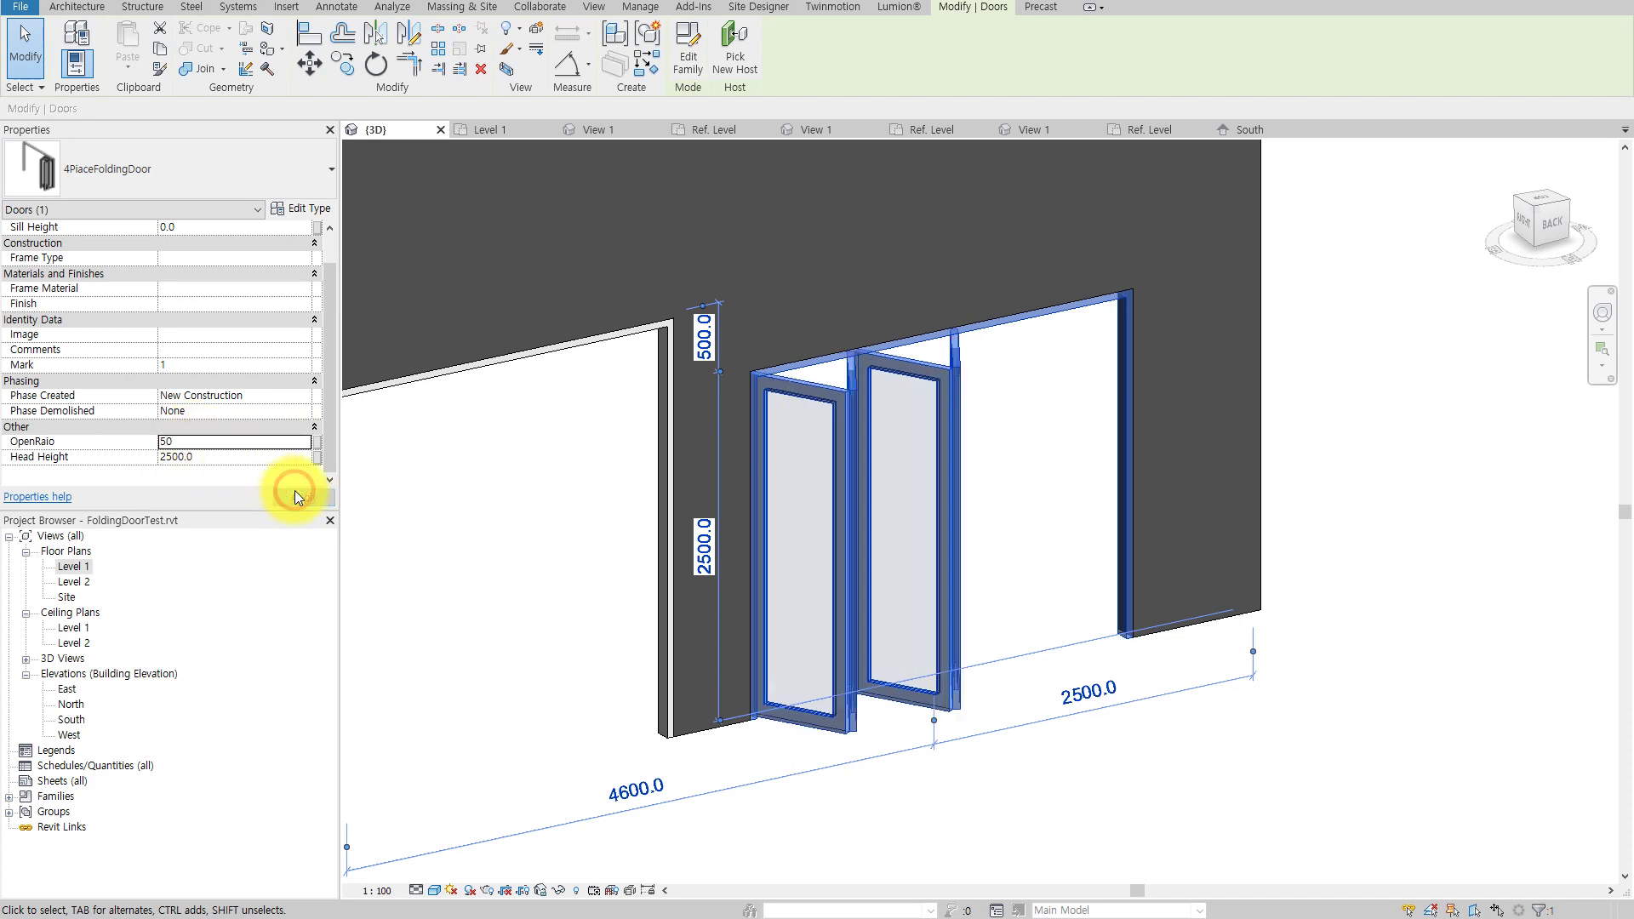
pyautogui.click(224, 441)
pyautogui.write('40')
pyautogui.click(296, 496)
# Continue OpenRaio through 30, 20 and 10 to 0, closing the door flat, then deselect it.
pyautogui.click(206, 442)
pyautogui.write('30')
pyautogui.click(294, 495)
pyautogui.click(212, 441)
pyautogui.write('20')
pyautogui.click(287, 496)
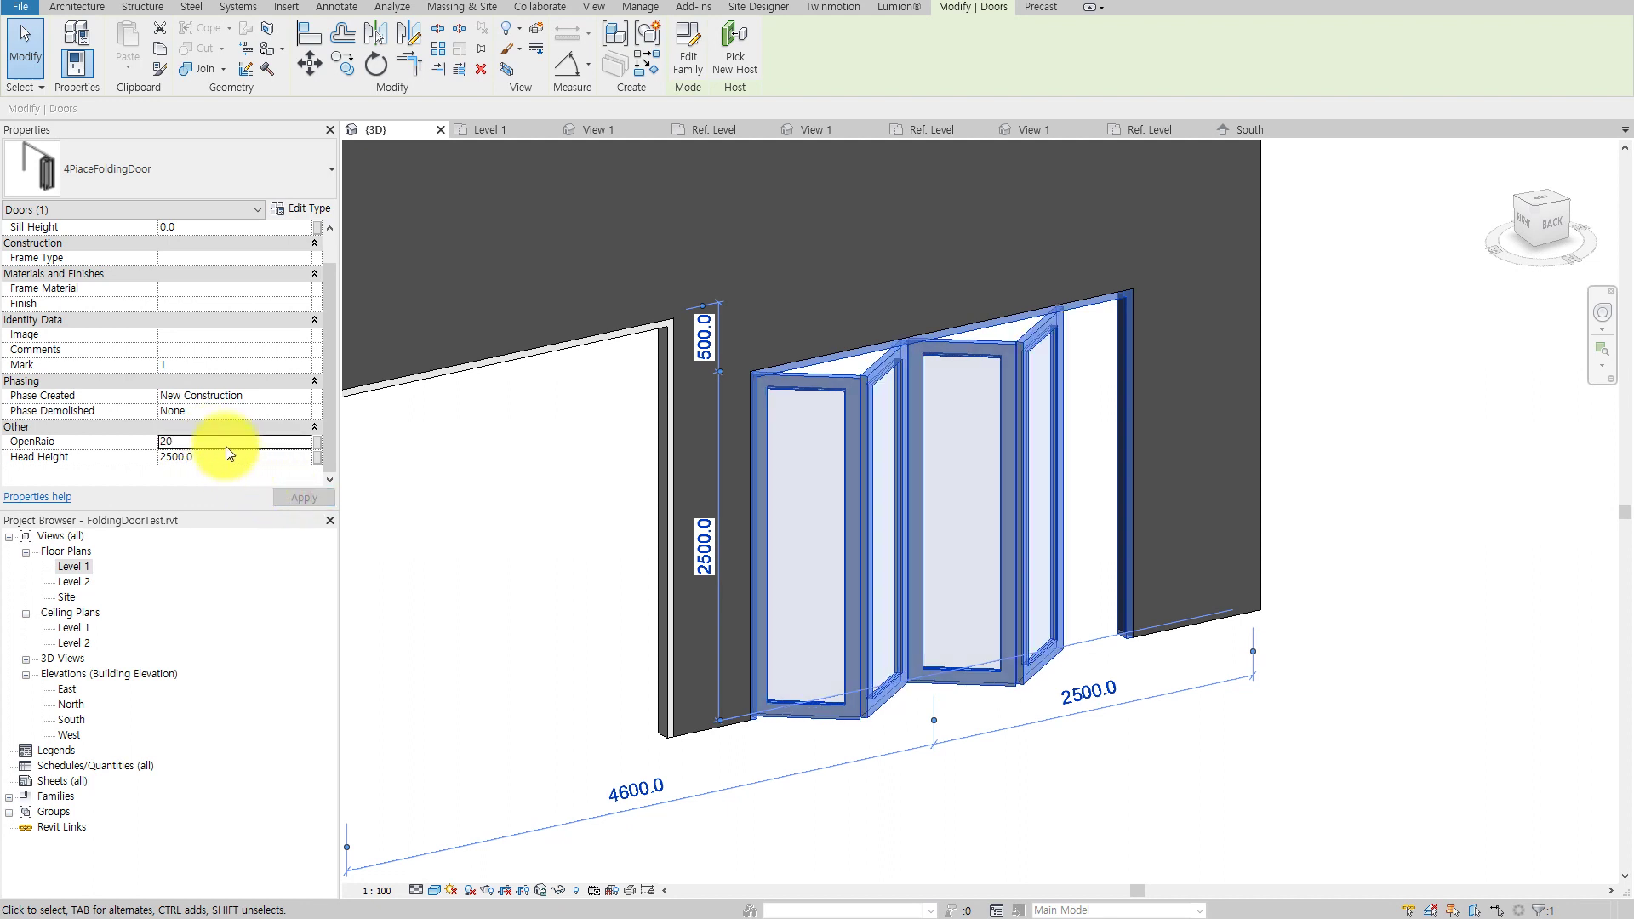
pyautogui.click(226, 443)
pyautogui.write('10')
pyautogui.click(294, 492)
pyautogui.click(206, 441)
pyautogui.write('0')
pyautogui.click(290, 497)
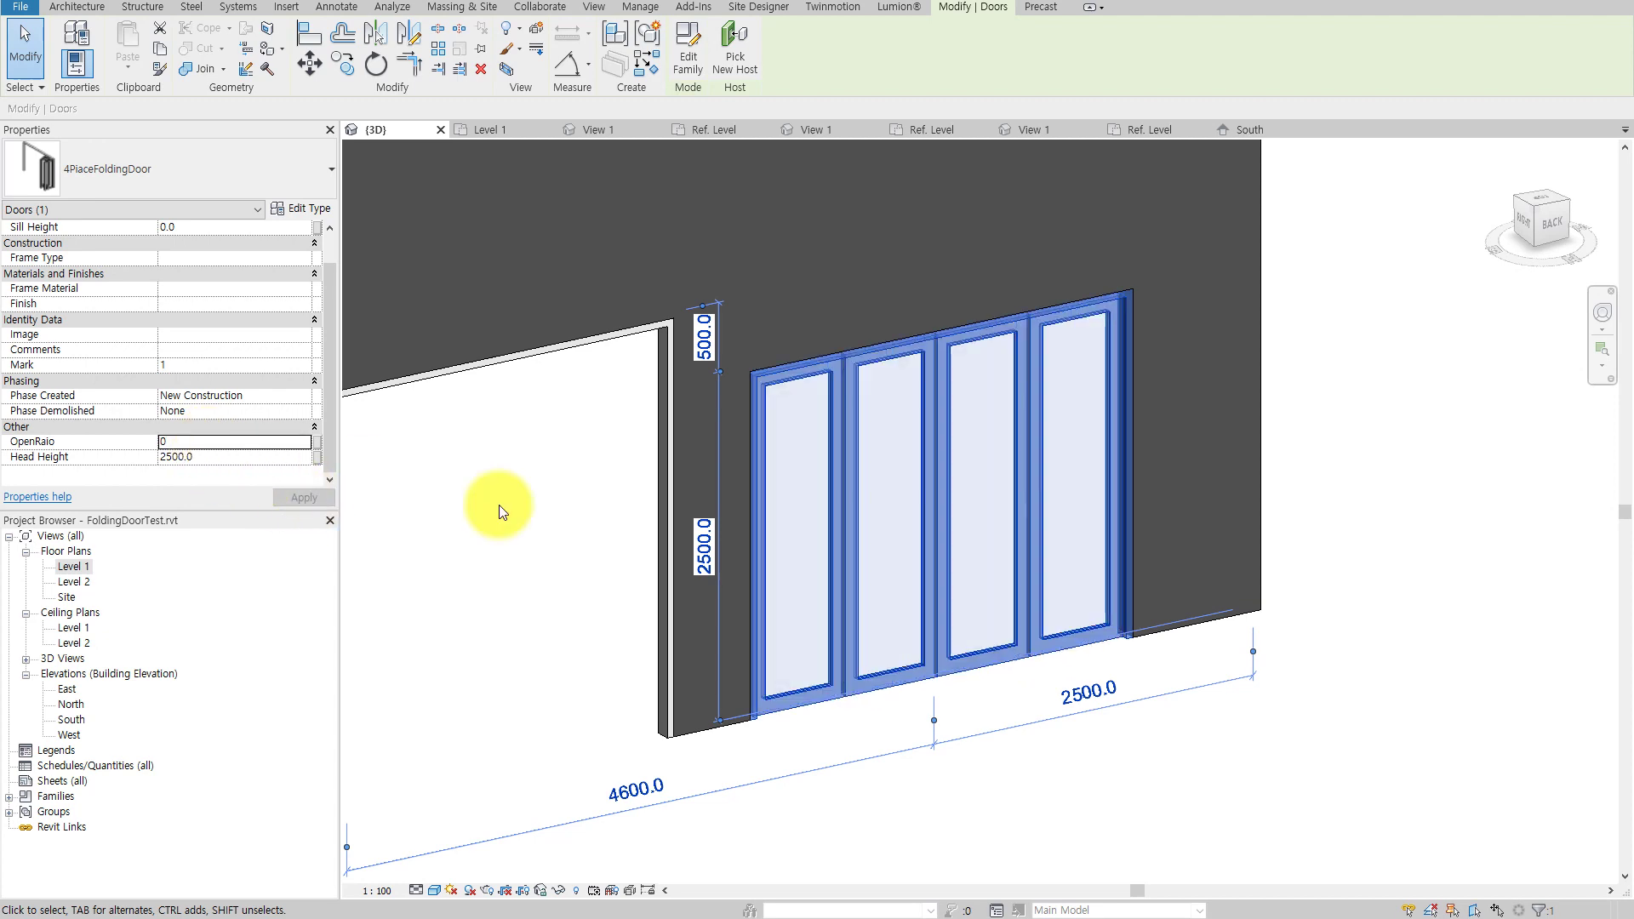
pyautogui.click(1122, 734)
# Select the 6PlaceFoldingDoor, try OpenRaio 560 and cancel the invalid change.
pyautogui.scroll(-2, 1158, 717)
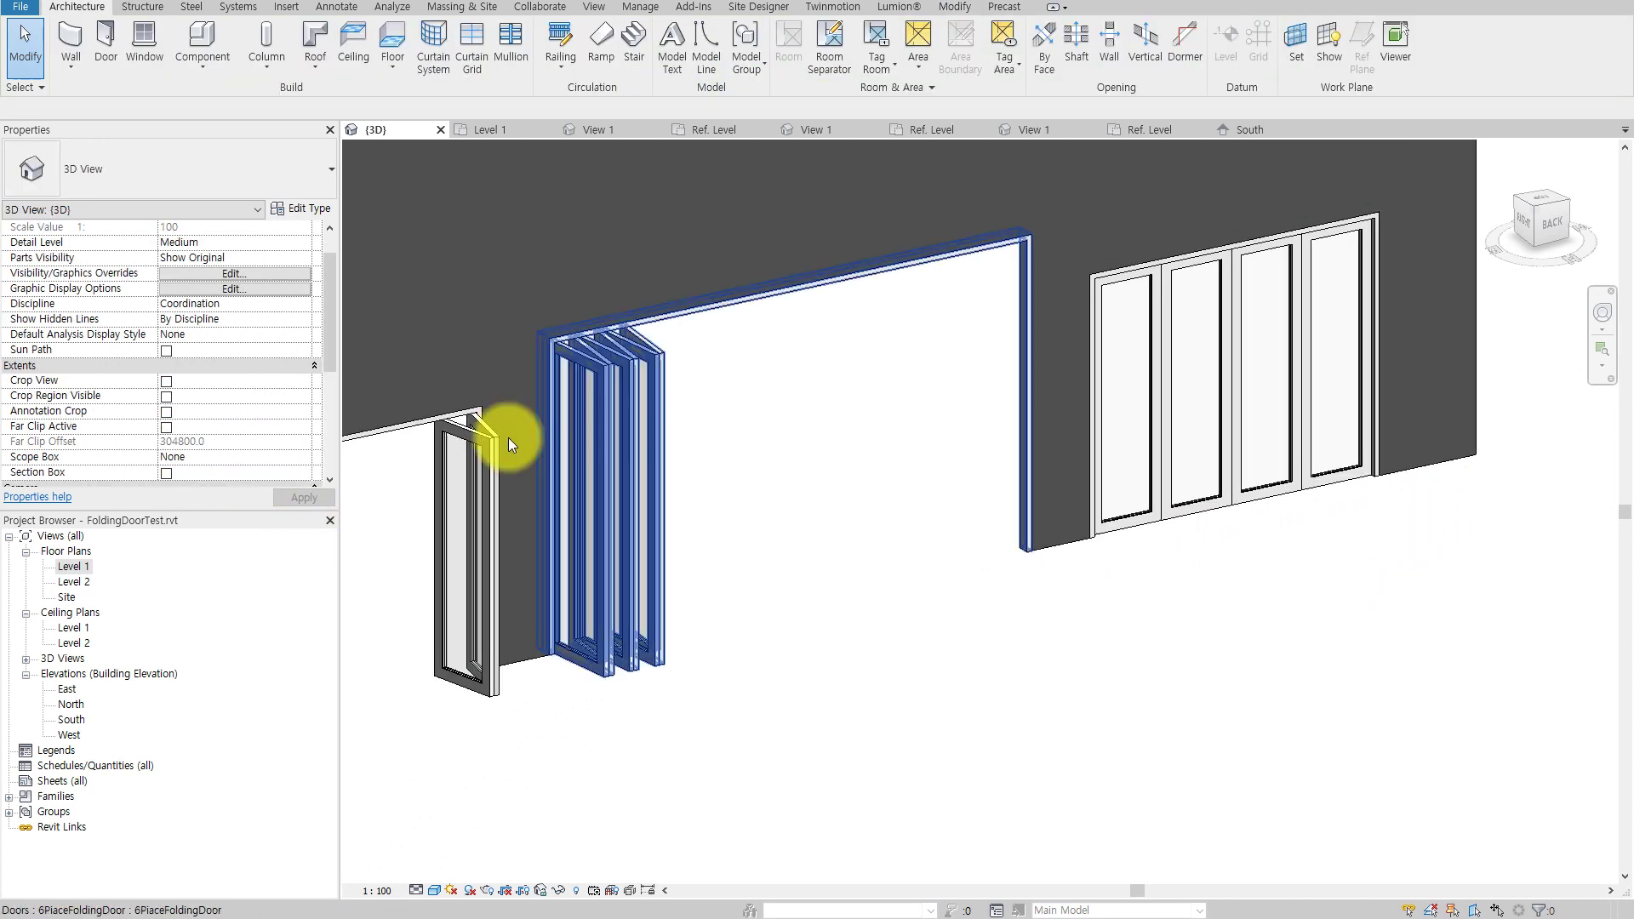
pyautogui.click(566, 441)
pyautogui.click(214, 442)
pyautogui.write('560')
pyautogui.click(303, 498)
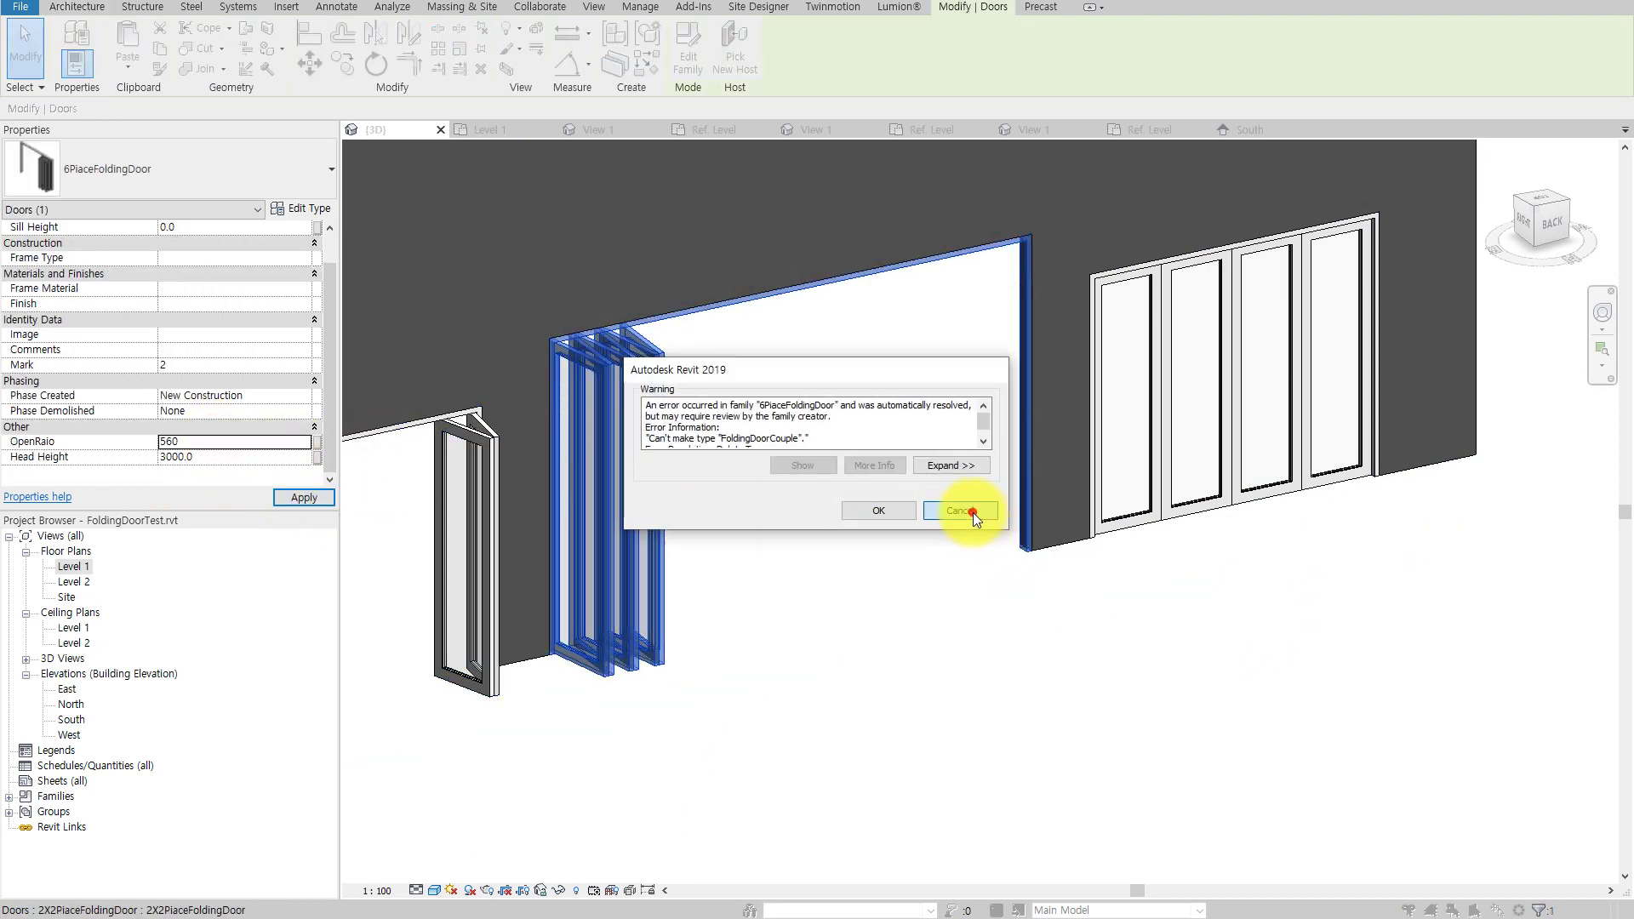
# Set the 6-panel door's OpenRaio to 50, then 0.
pyautogui.click(973, 512)
pyautogui.click(208, 441)
pyautogui.write('50')
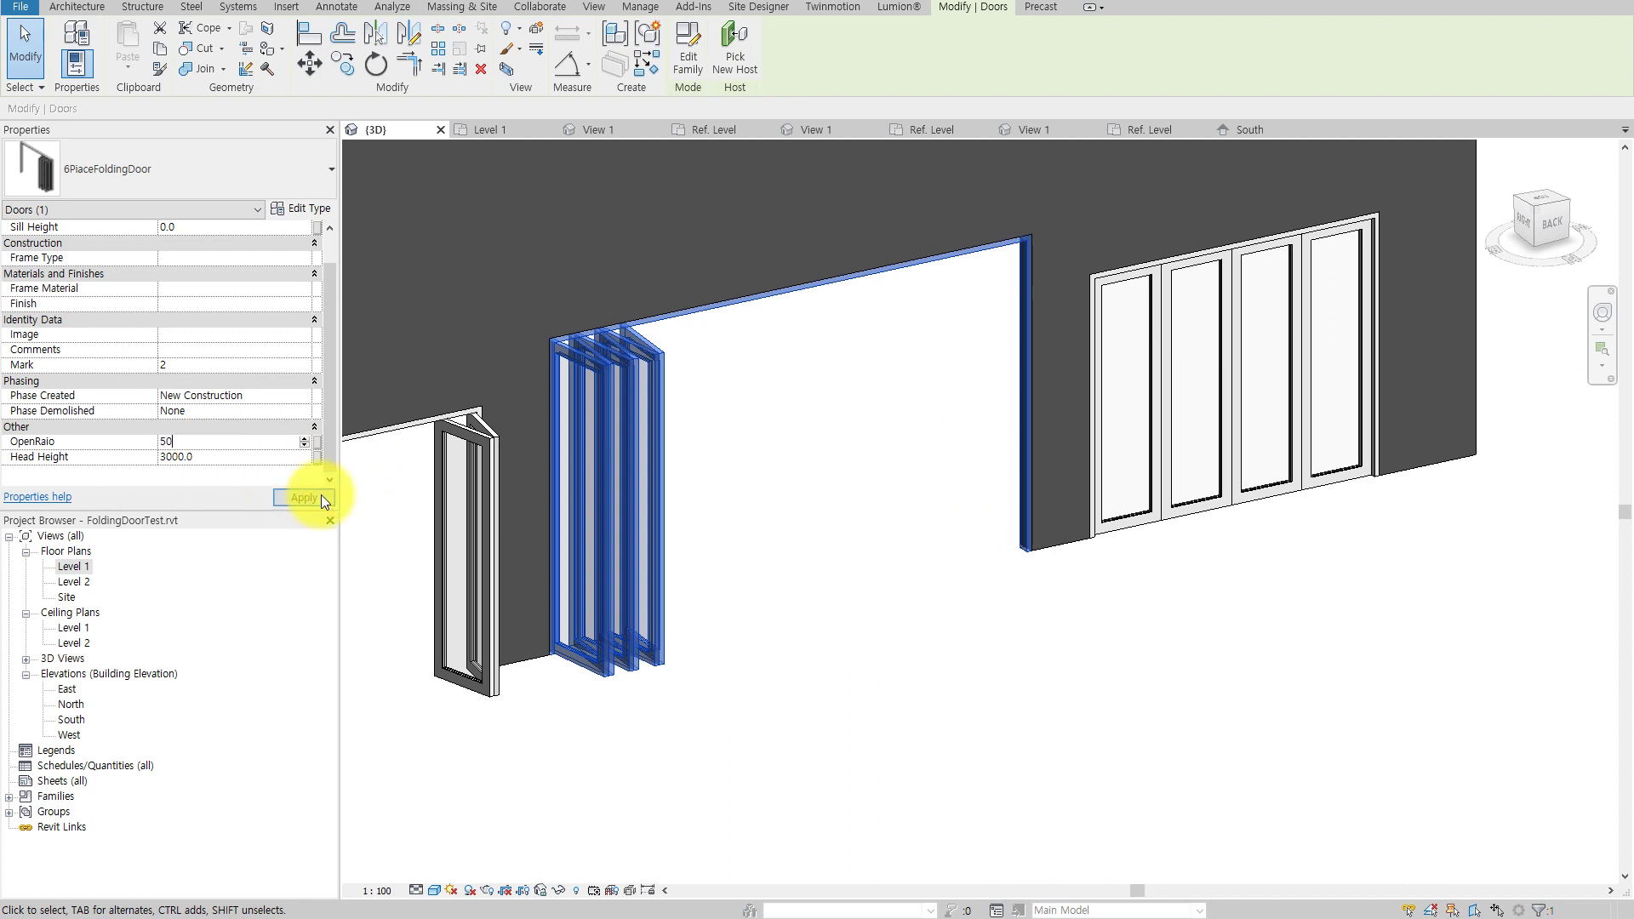
pyautogui.click(322, 499)
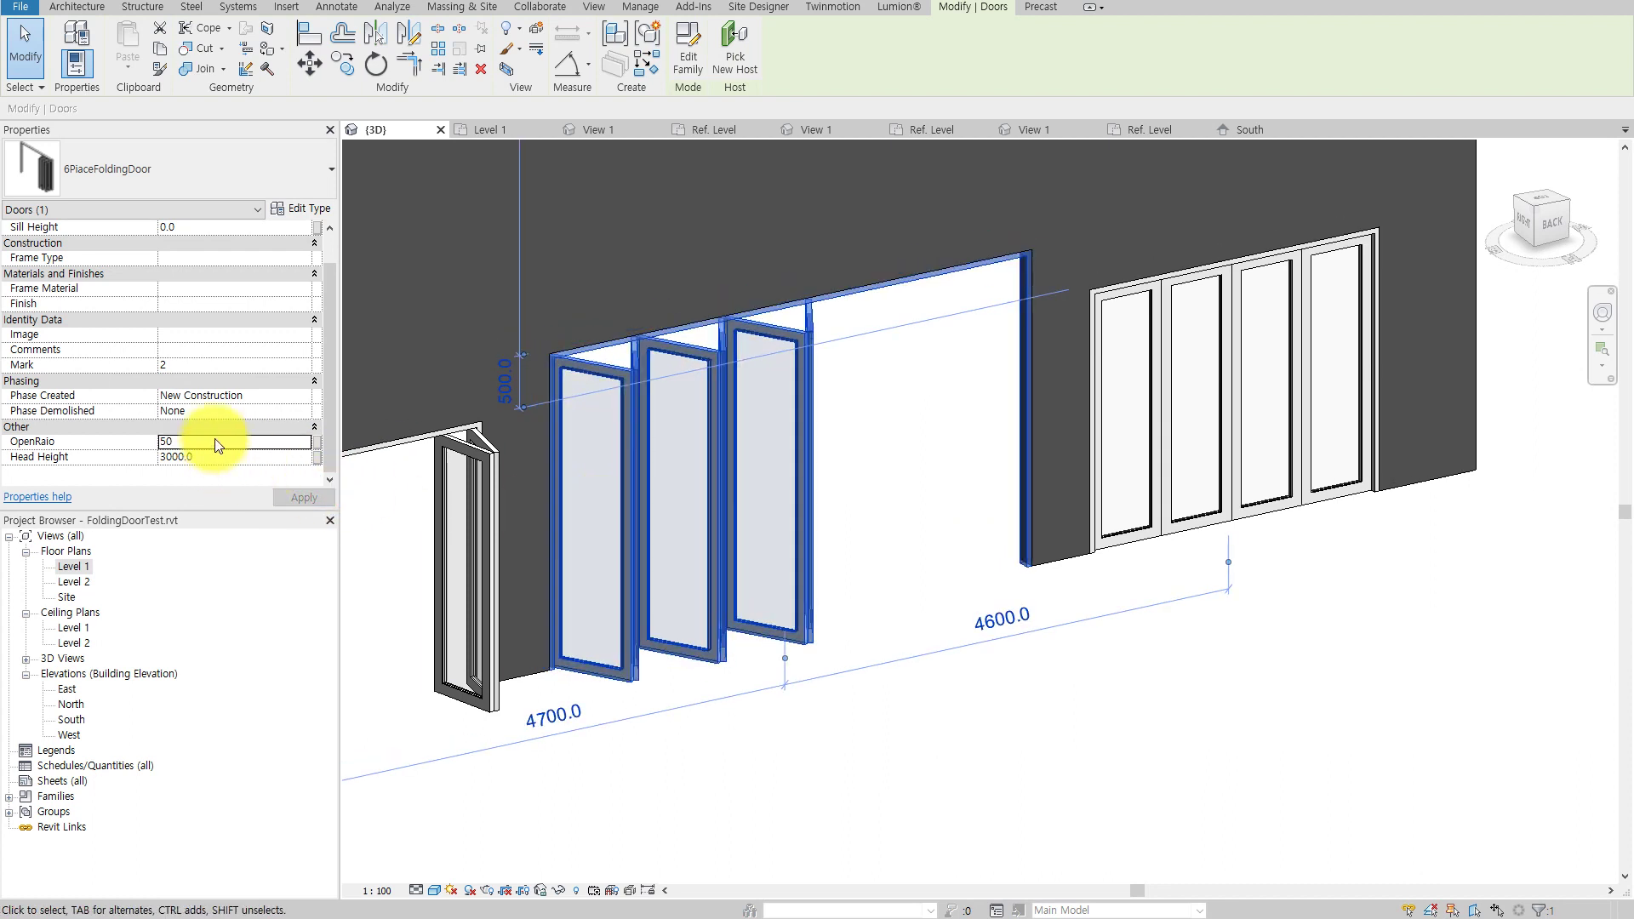
pyautogui.doubleClick(217, 443)
pyautogui.write('0')
pyautogui.click(313, 497)
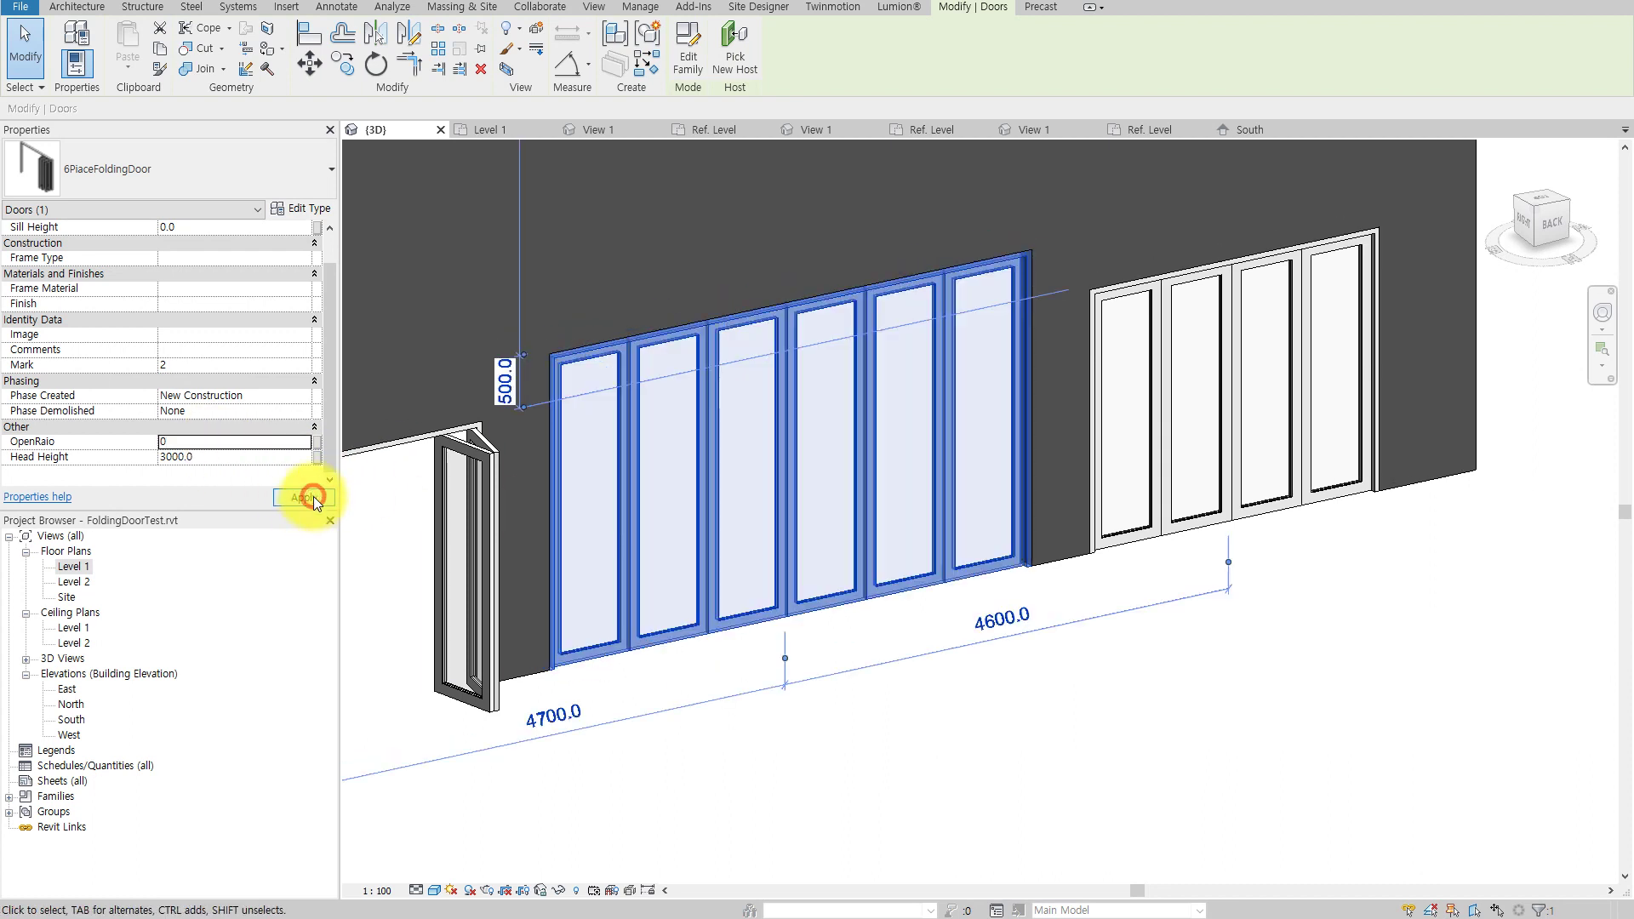
# Leave the 6-panel door at OpenRaio 20 and select the 2X2PlaceFoldingDoor.
pyautogui.click(191, 441)
pyautogui.write('20')
pyautogui.click(290, 499)
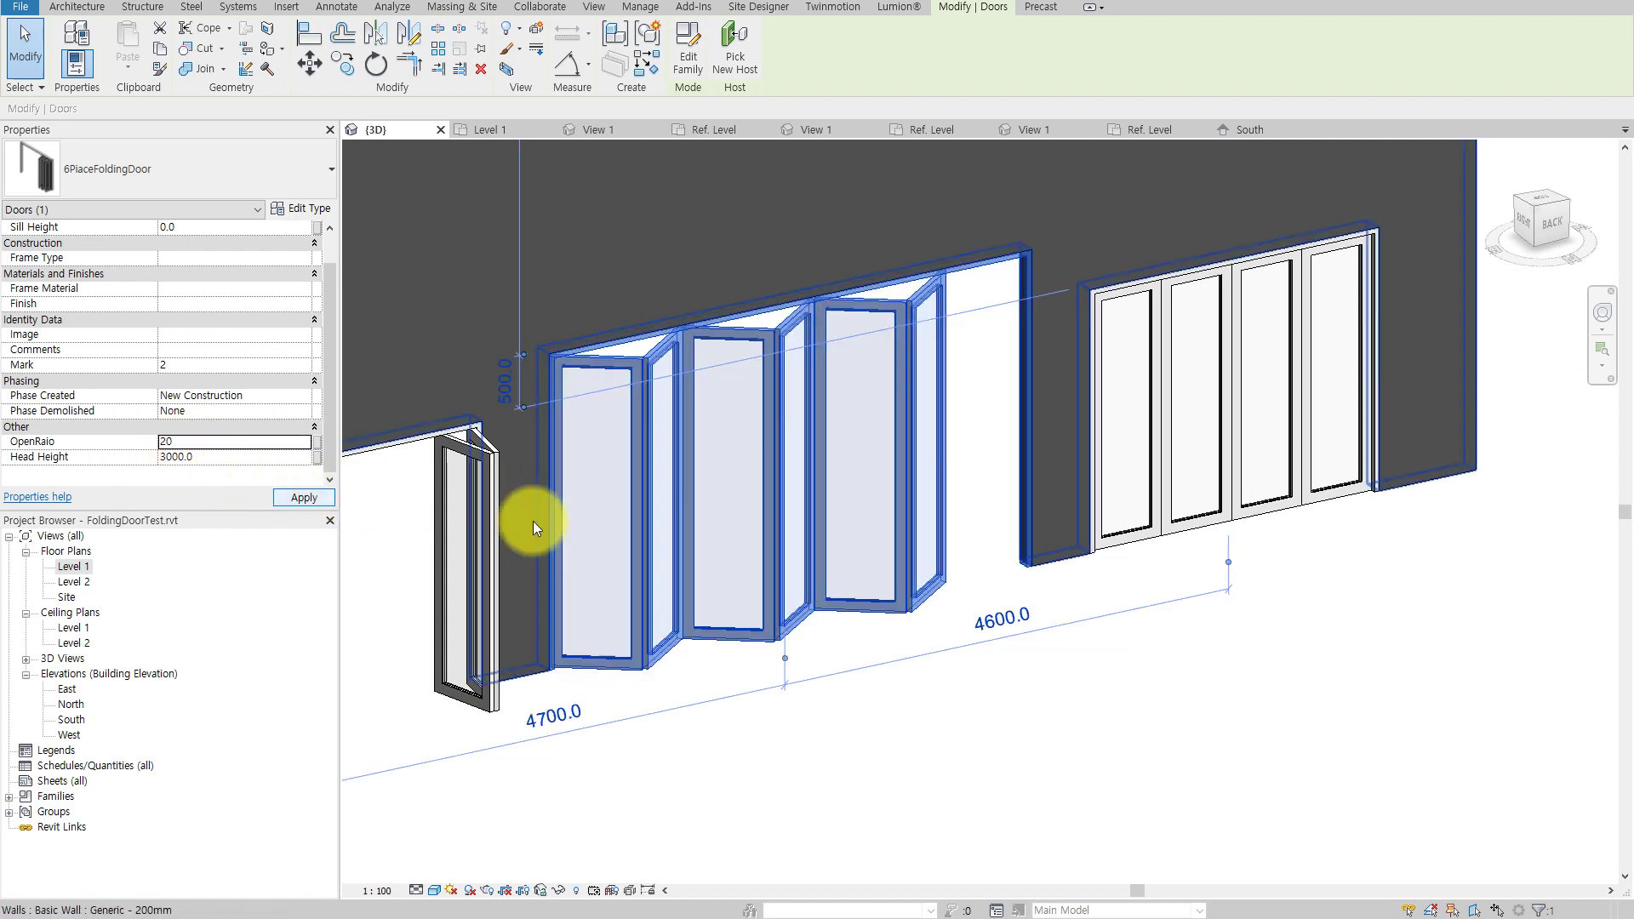
pyautogui.moveTo(533, 521); pyautogui.dragTo(1112, 430, button='middle')
pyautogui.click(908, 682)
pyautogui.click(843, 543)
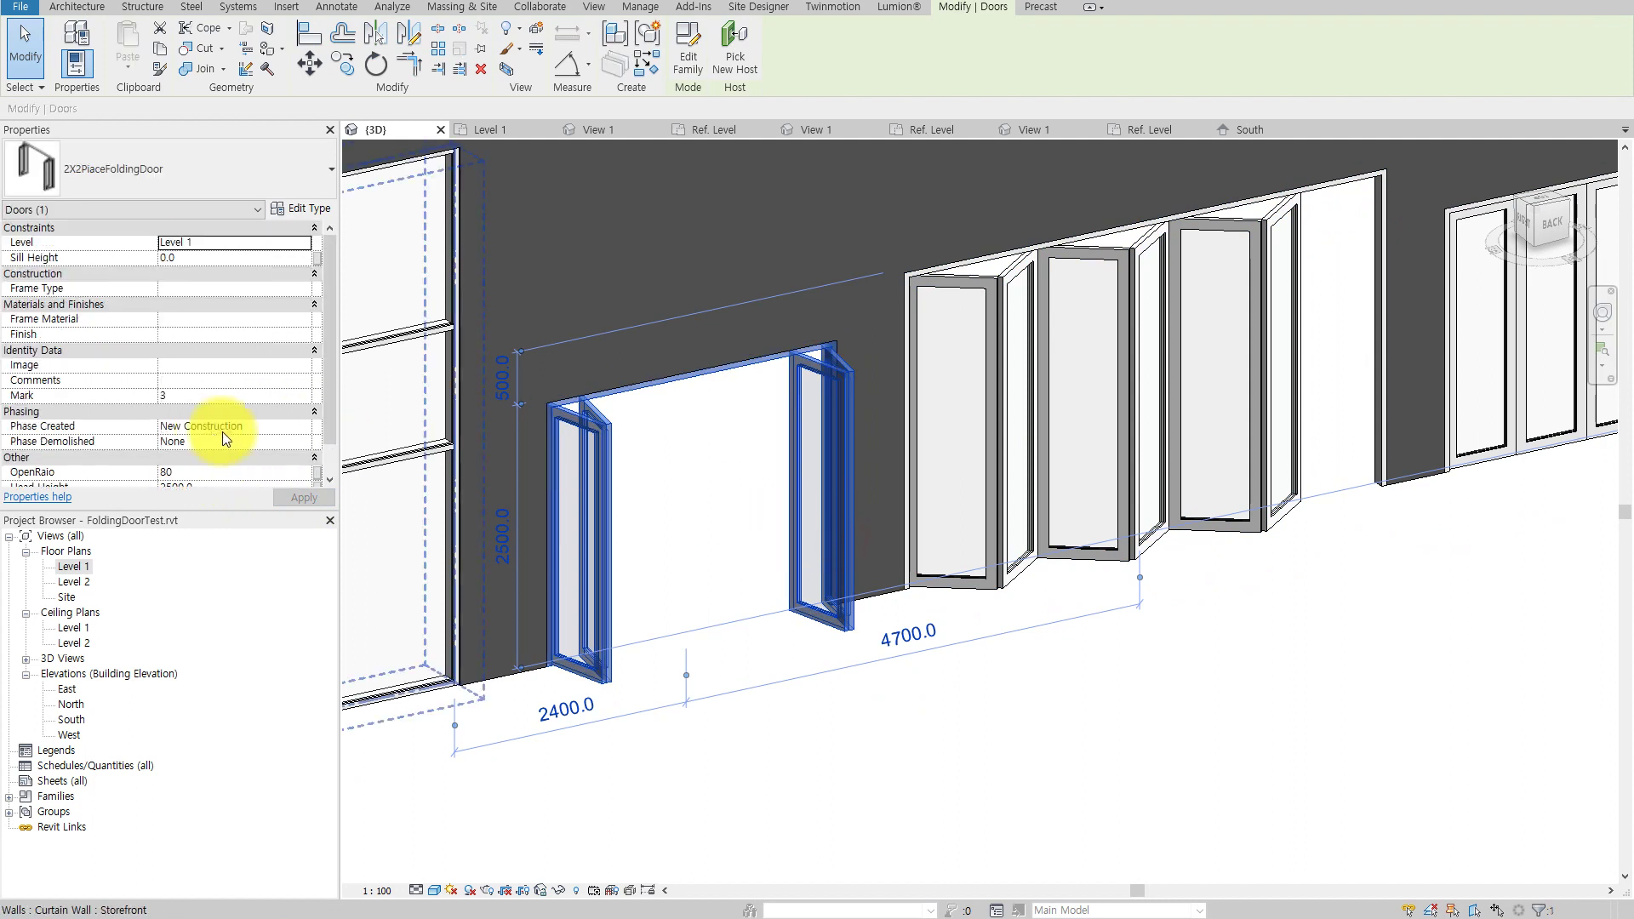
# Set the 2X2 door's OpenRaio to 20, then 10.
pyautogui.scroll(-1, 205, 460)
pyautogui.click(204, 442)
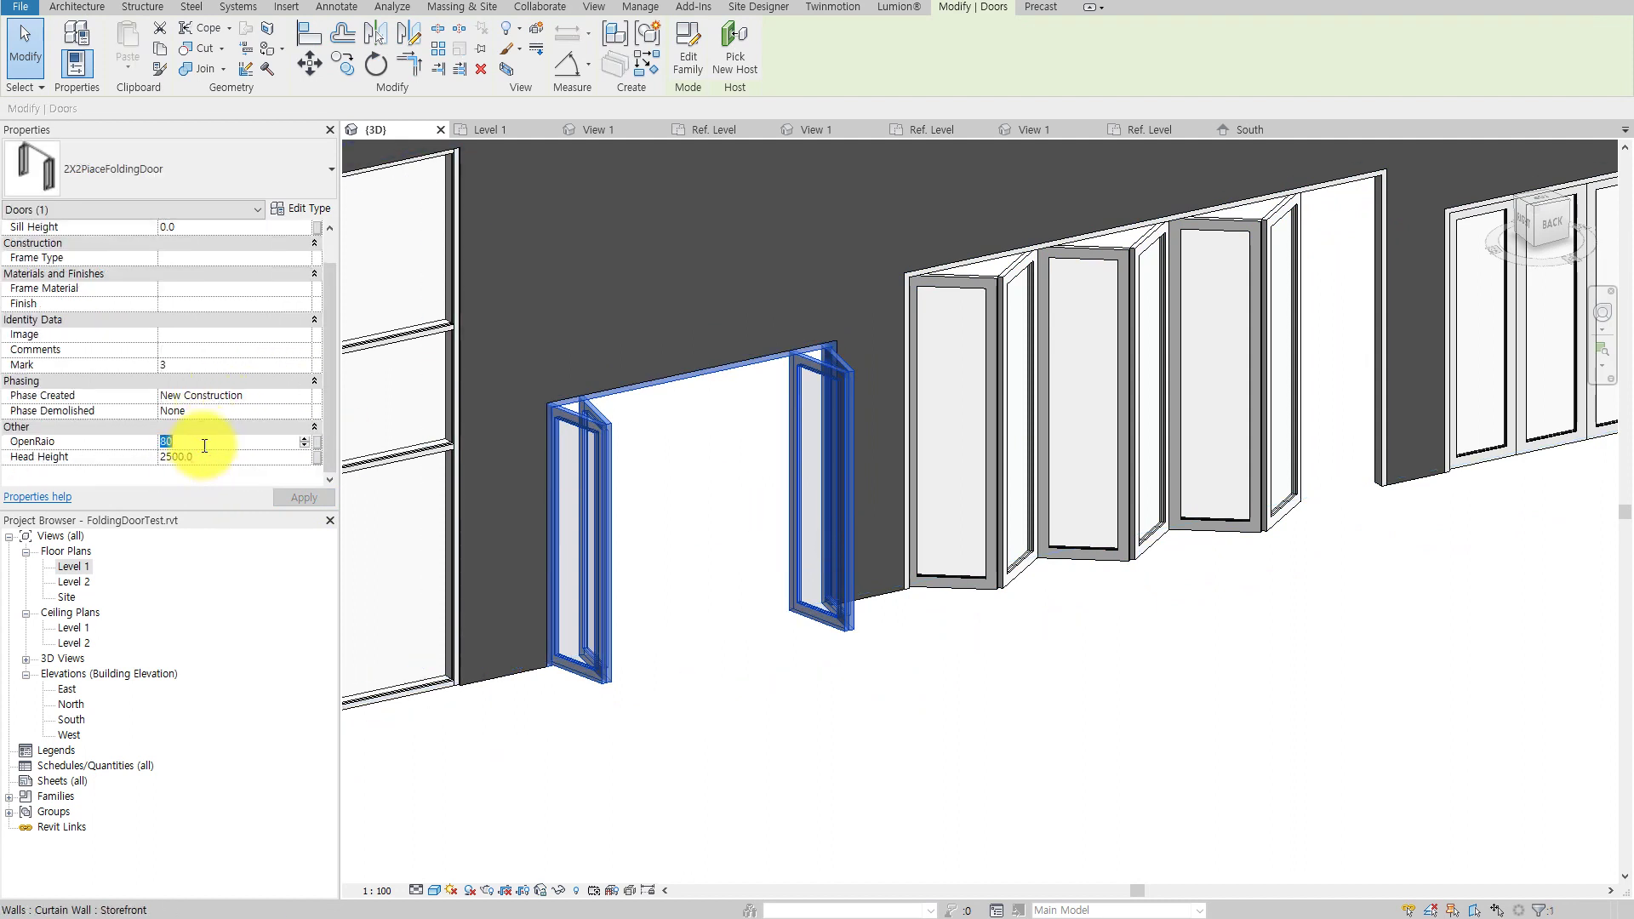
pyautogui.write('20')
pyautogui.click(286, 495)
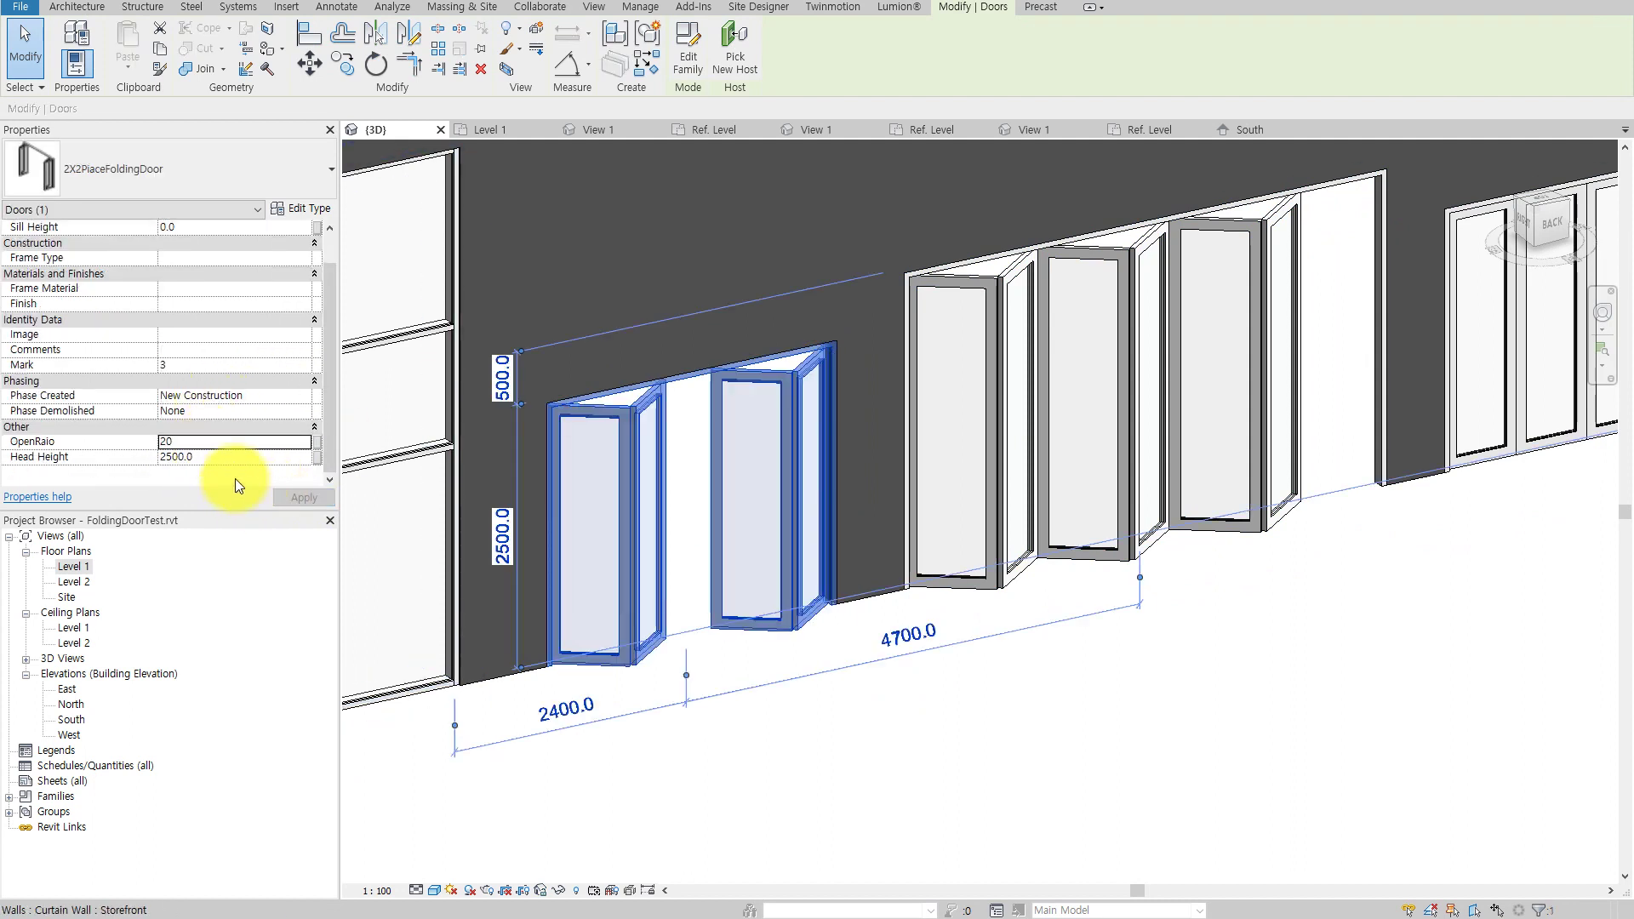
pyautogui.click(192, 441)
pyautogui.write('10')
pyautogui.click(294, 497)
# Close the 2X2 door at OpenRaio 0, then enter 90 and orbit toward the curtain wall.
pyautogui.click(209, 436)
pyautogui.write('0')
pyautogui.click(304, 498)
pyautogui.click(198, 442)
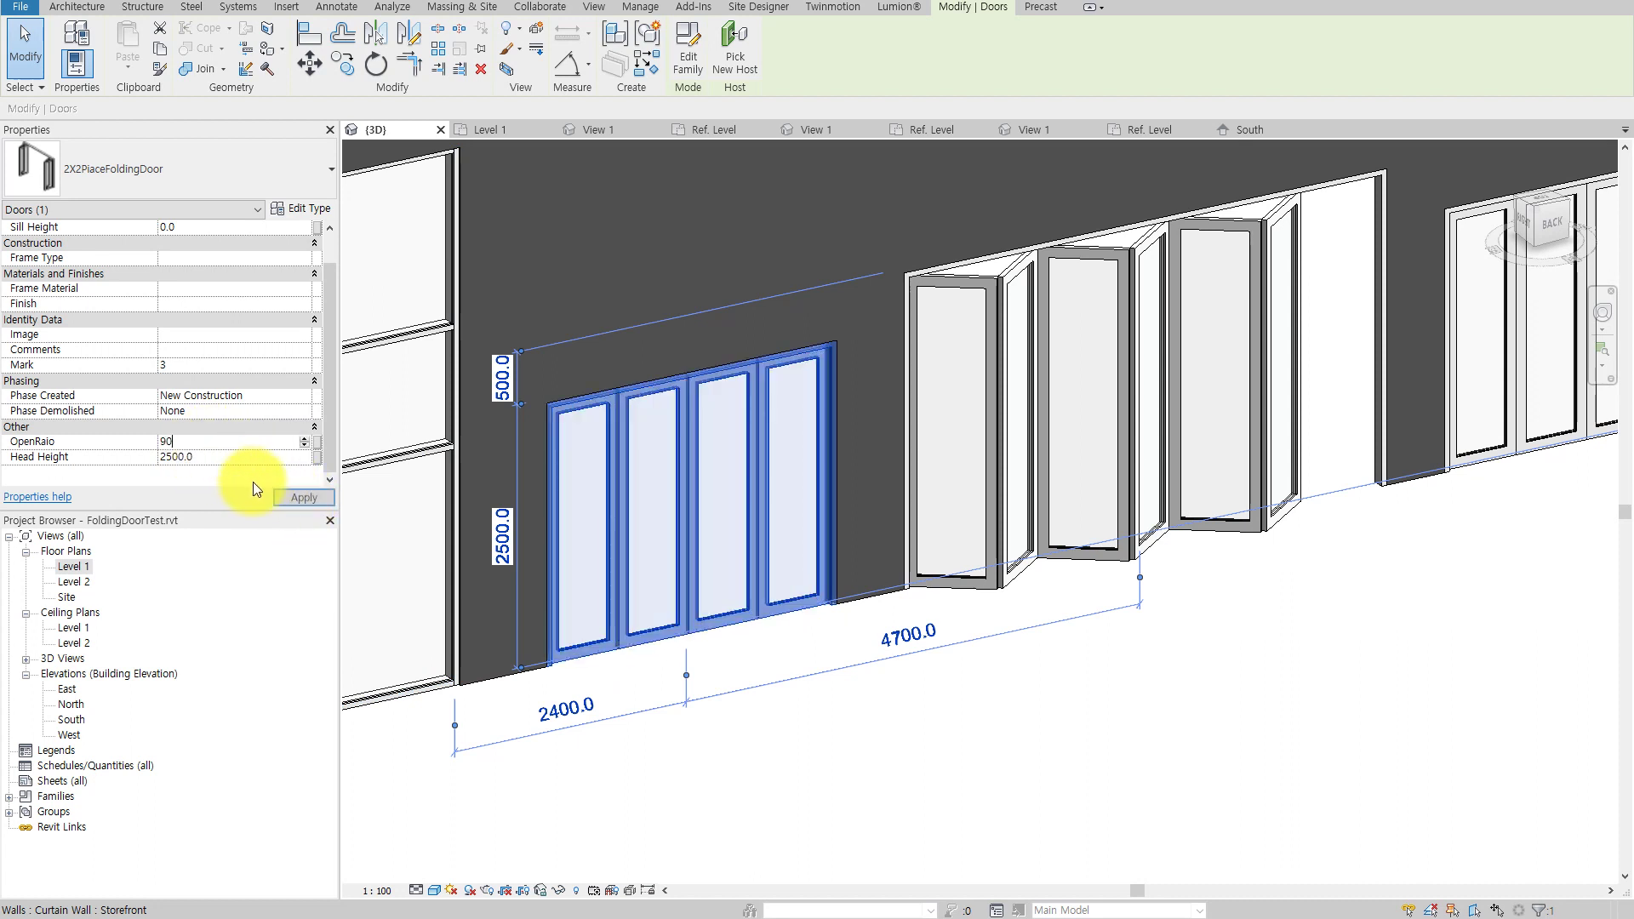
pyautogui.write('90')
pyautogui.keyDown('shift'); pyautogui.moveTo(666, 543); pyautogui.dragTo(1034, 506, button='middle'); pyautogui.keyUp('shift')
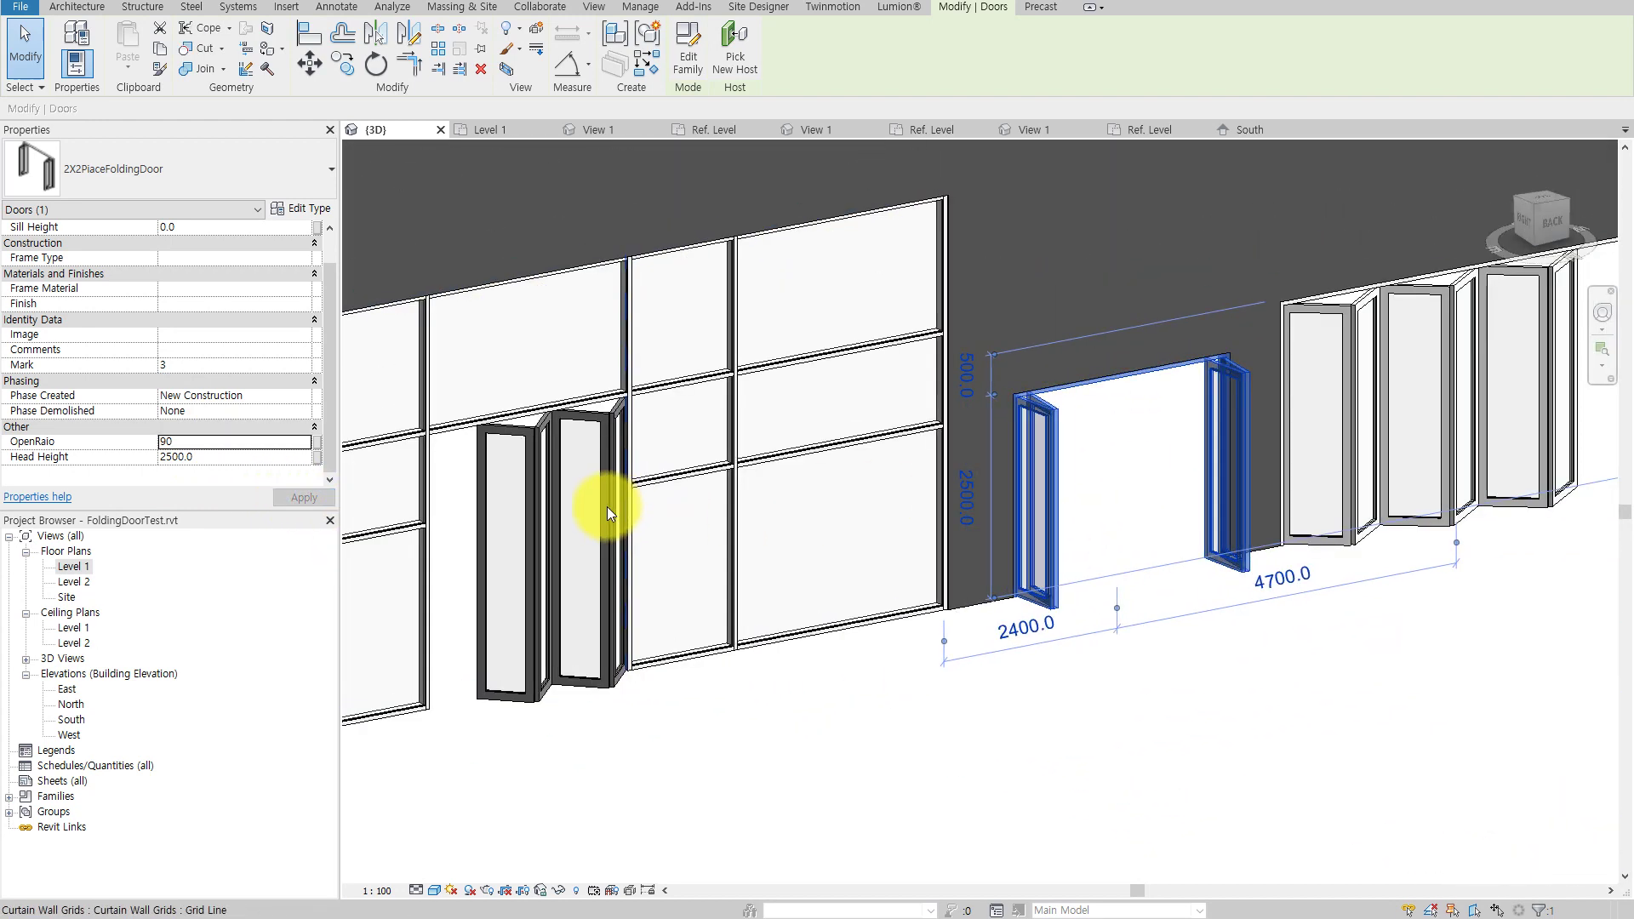
# Select the curtain-wall folding door and set its OpenRatio to 10, then 90.
pyautogui.click(606, 508)
pyautogui.scroll(2, 612, 502)
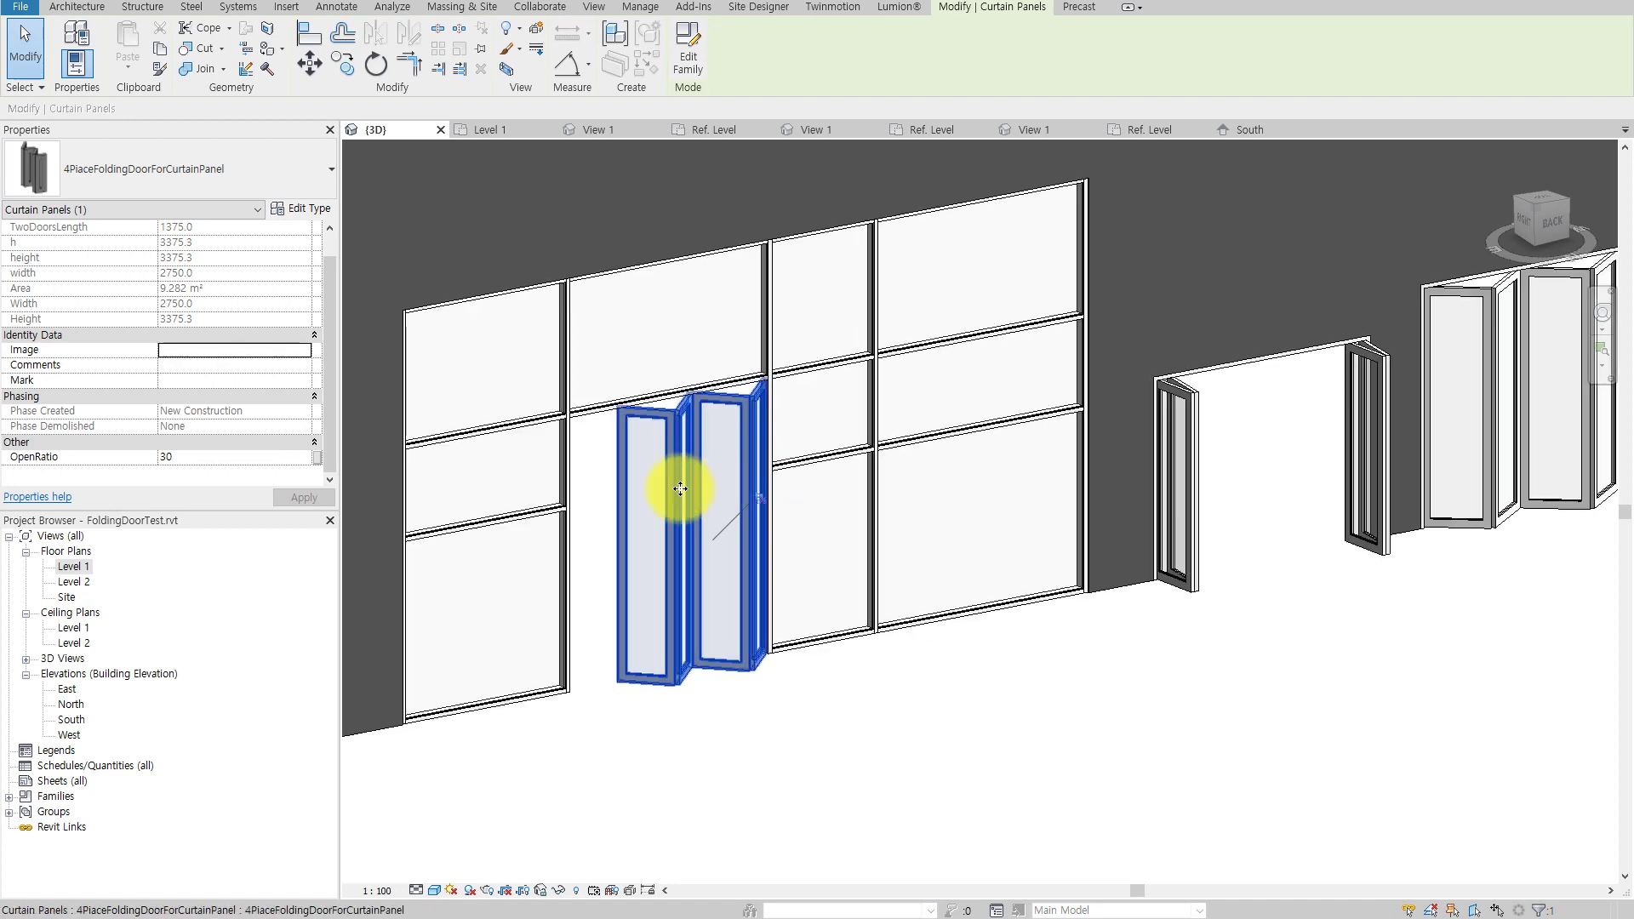
pyautogui.scroll(3, 672, 477)
pyautogui.click(207, 456)
pyautogui.write('10')
pyautogui.click(295, 499)
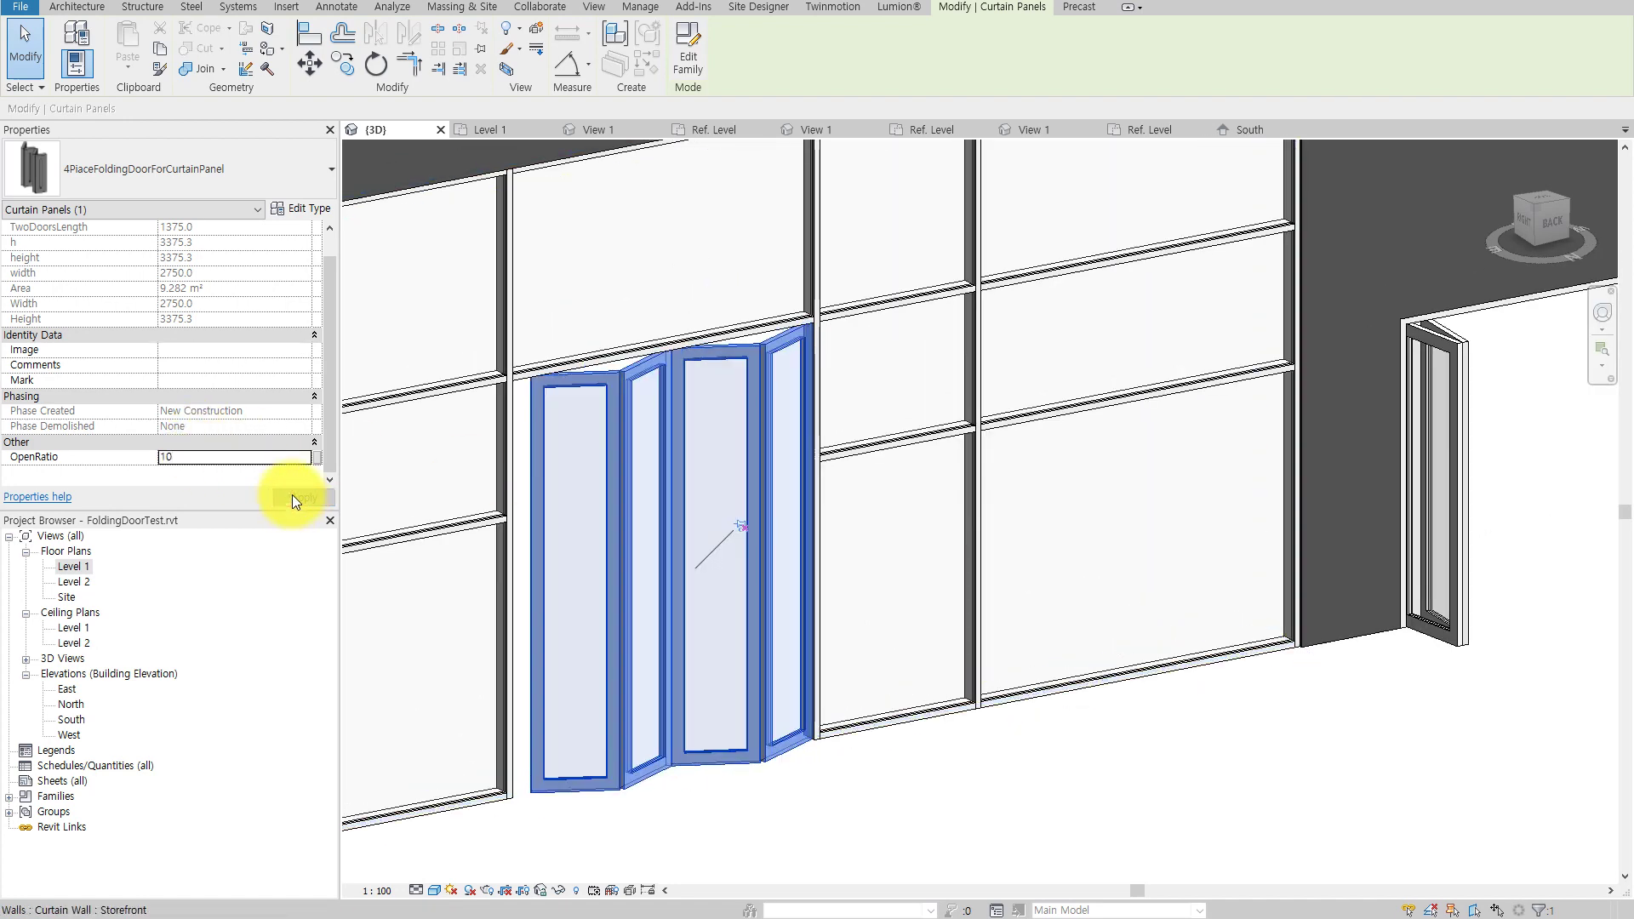
pyautogui.doubleClick(204, 458)
pyautogui.write('90')
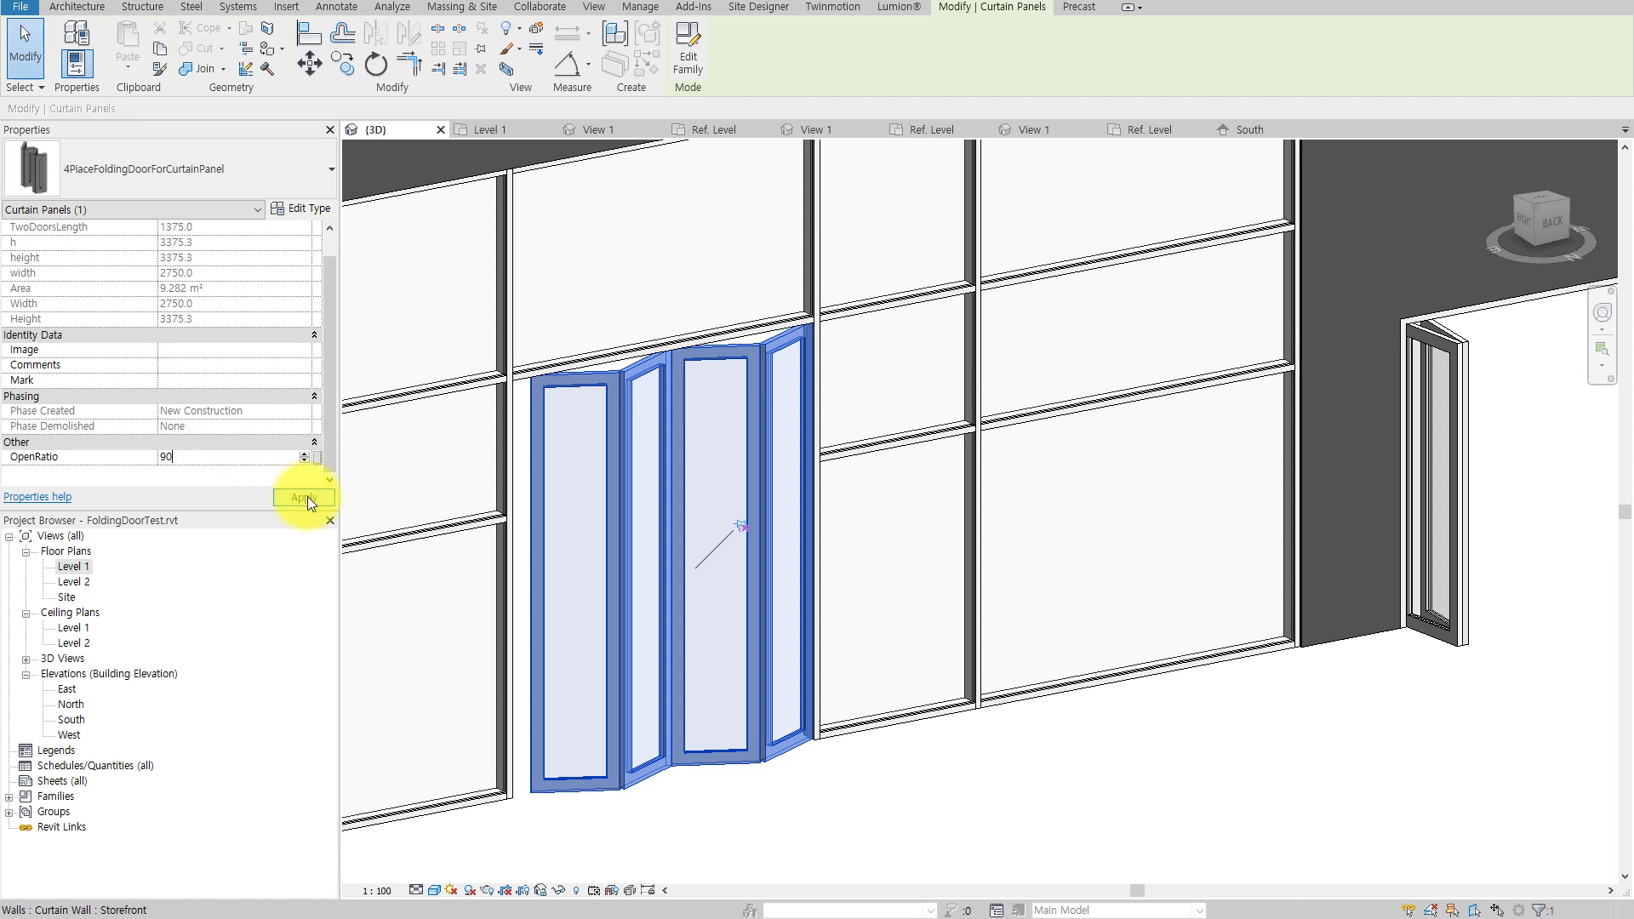
pyautogui.click(308, 499)
# Apply OpenRatio 80, clear the selection and pick the lower-right glazed panel.
pyautogui.doubleClick(239, 458)
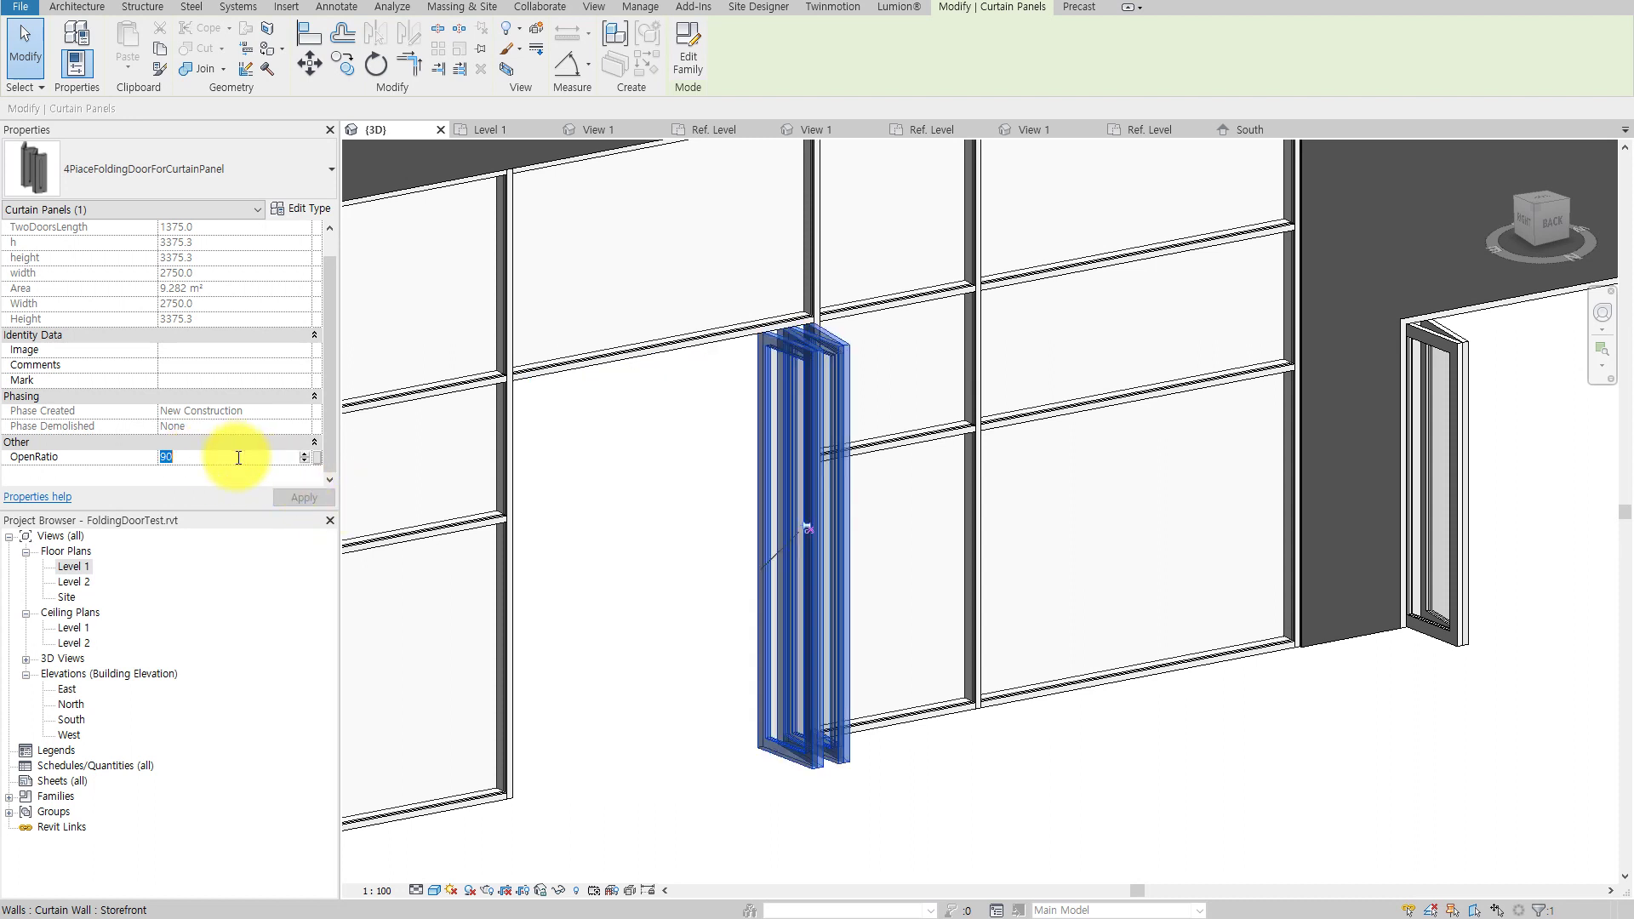
pyautogui.write('80')
pyautogui.click(293, 494)
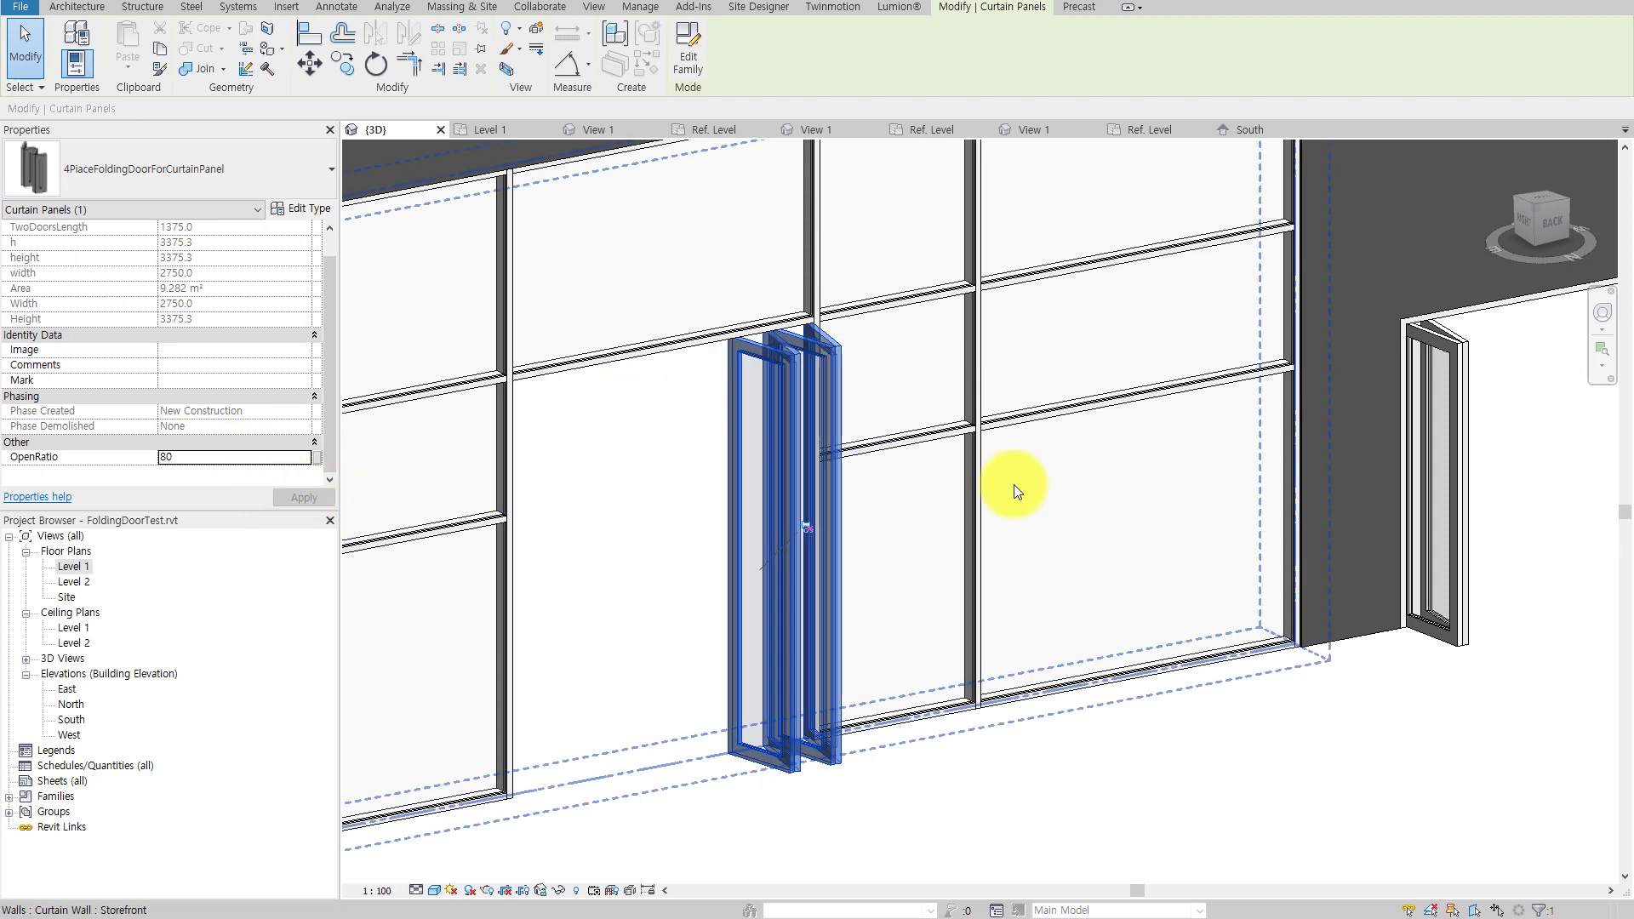
pyautogui.press('Escape')
pyautogui.click(1113, 488)
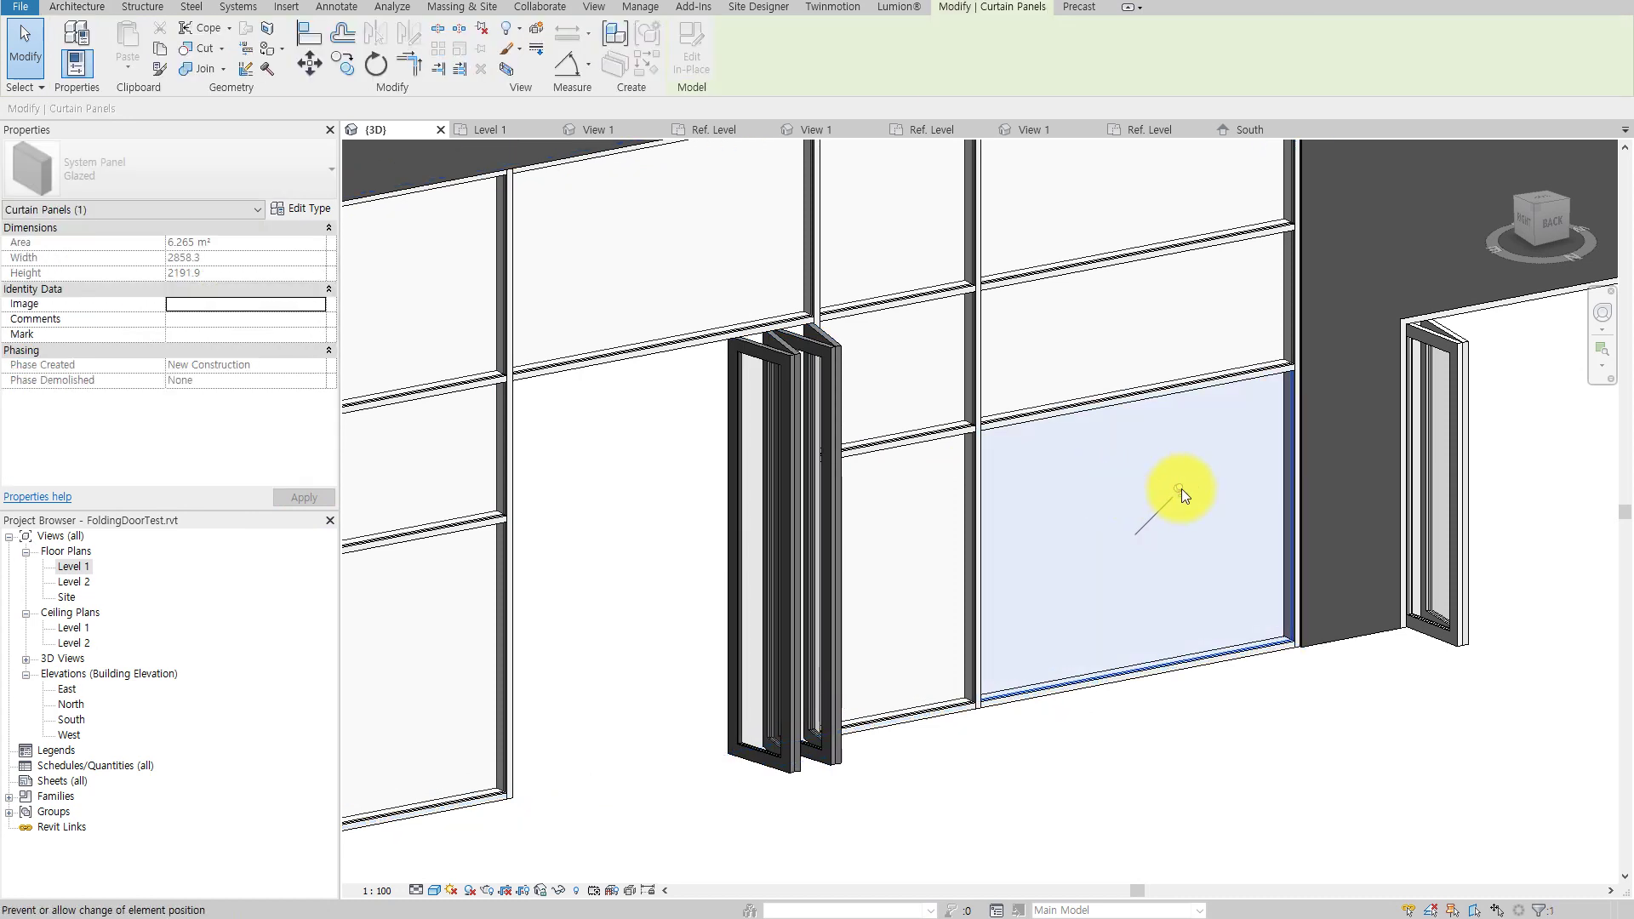
# Change the lower-right glazed panel to the 4PlaceFoldingDoorForCurtainPanel type.
pyautogui.click(192, 167)
pyautogui.click(128, 637)
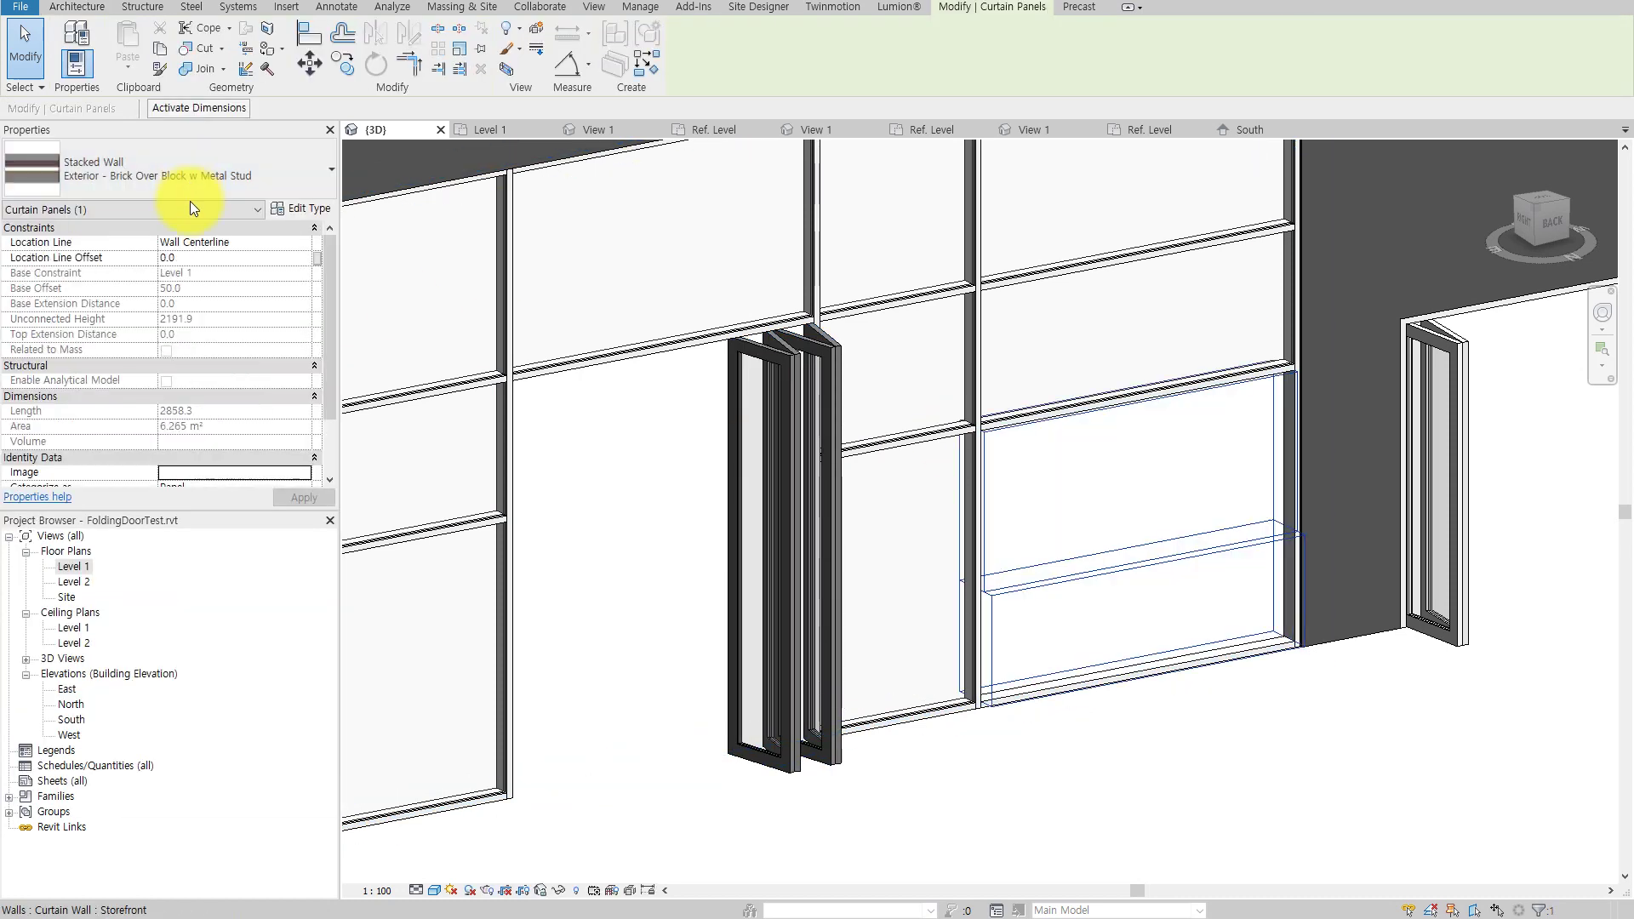
pyautogui.click(192, 165)
pyautogui.scroll(3, 205, 258)
pyautogui.scroll(3, 205, 259)
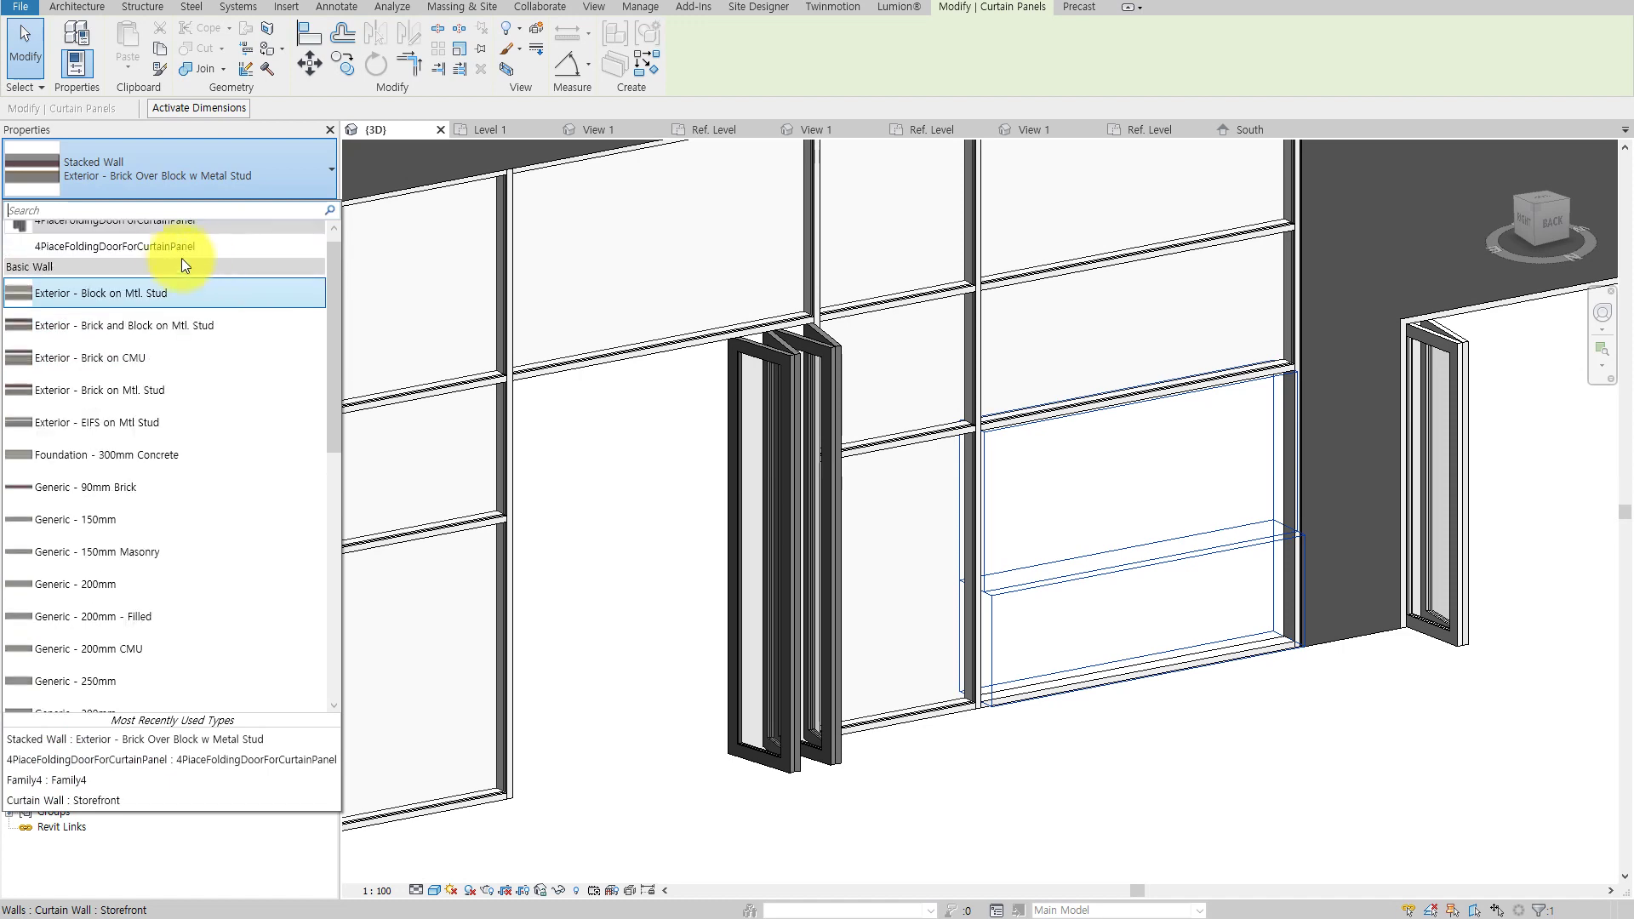
pyautogui.click(175, 245)
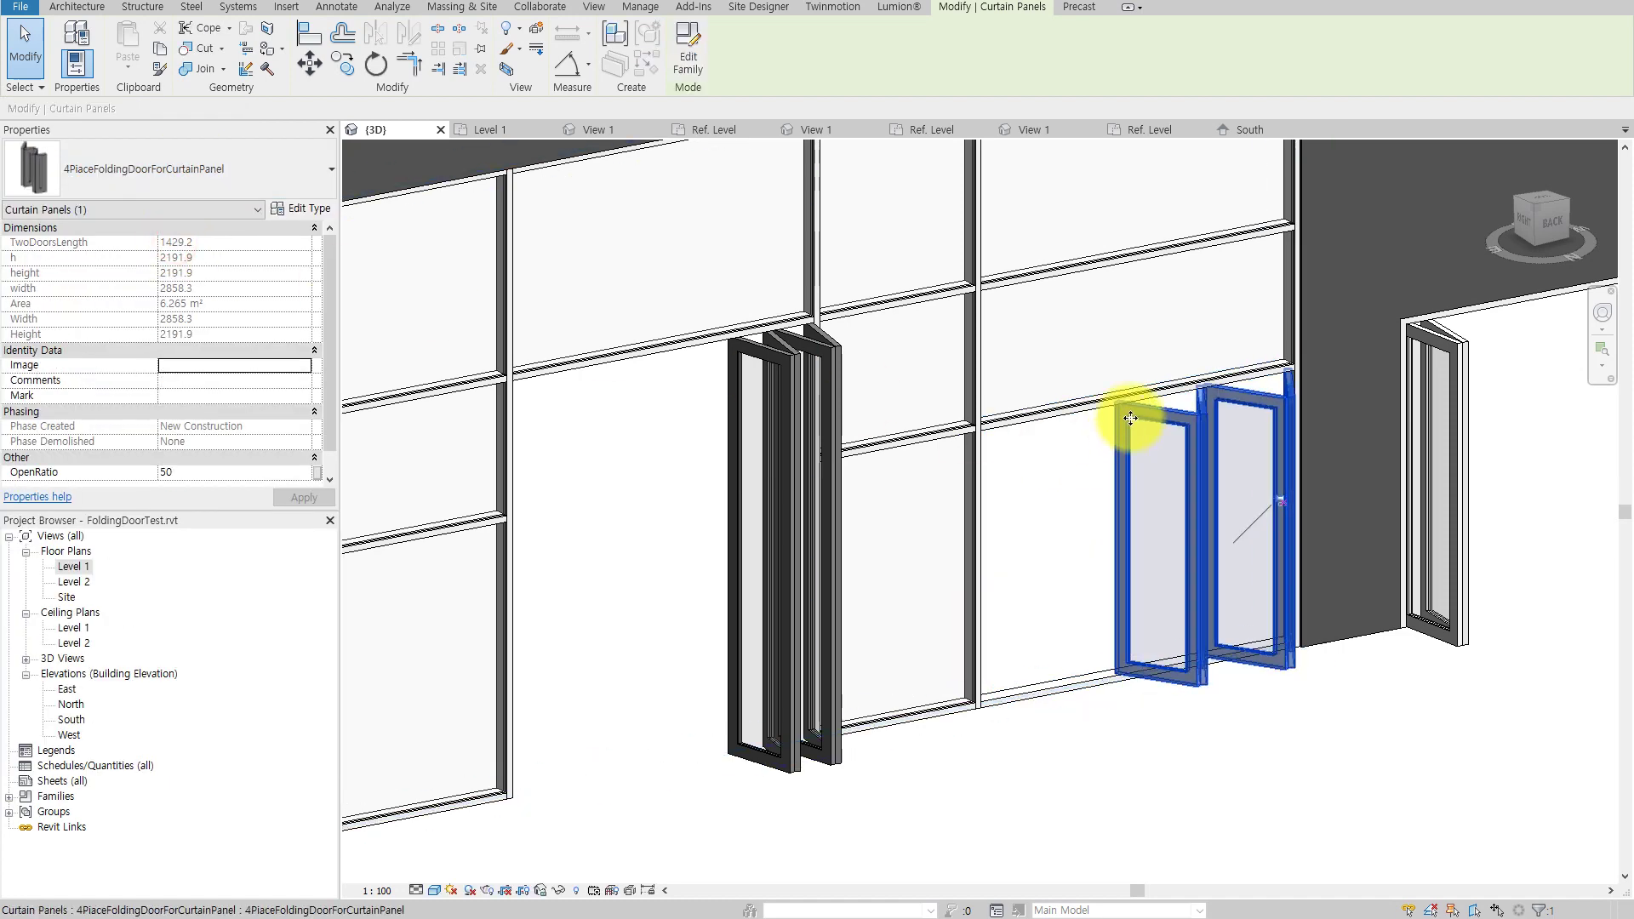
# Reselect the new folding door panel and set its OpenRatio to 80.
pyautogui.click(1132, 719)
pyautogui.click(1103, 681)
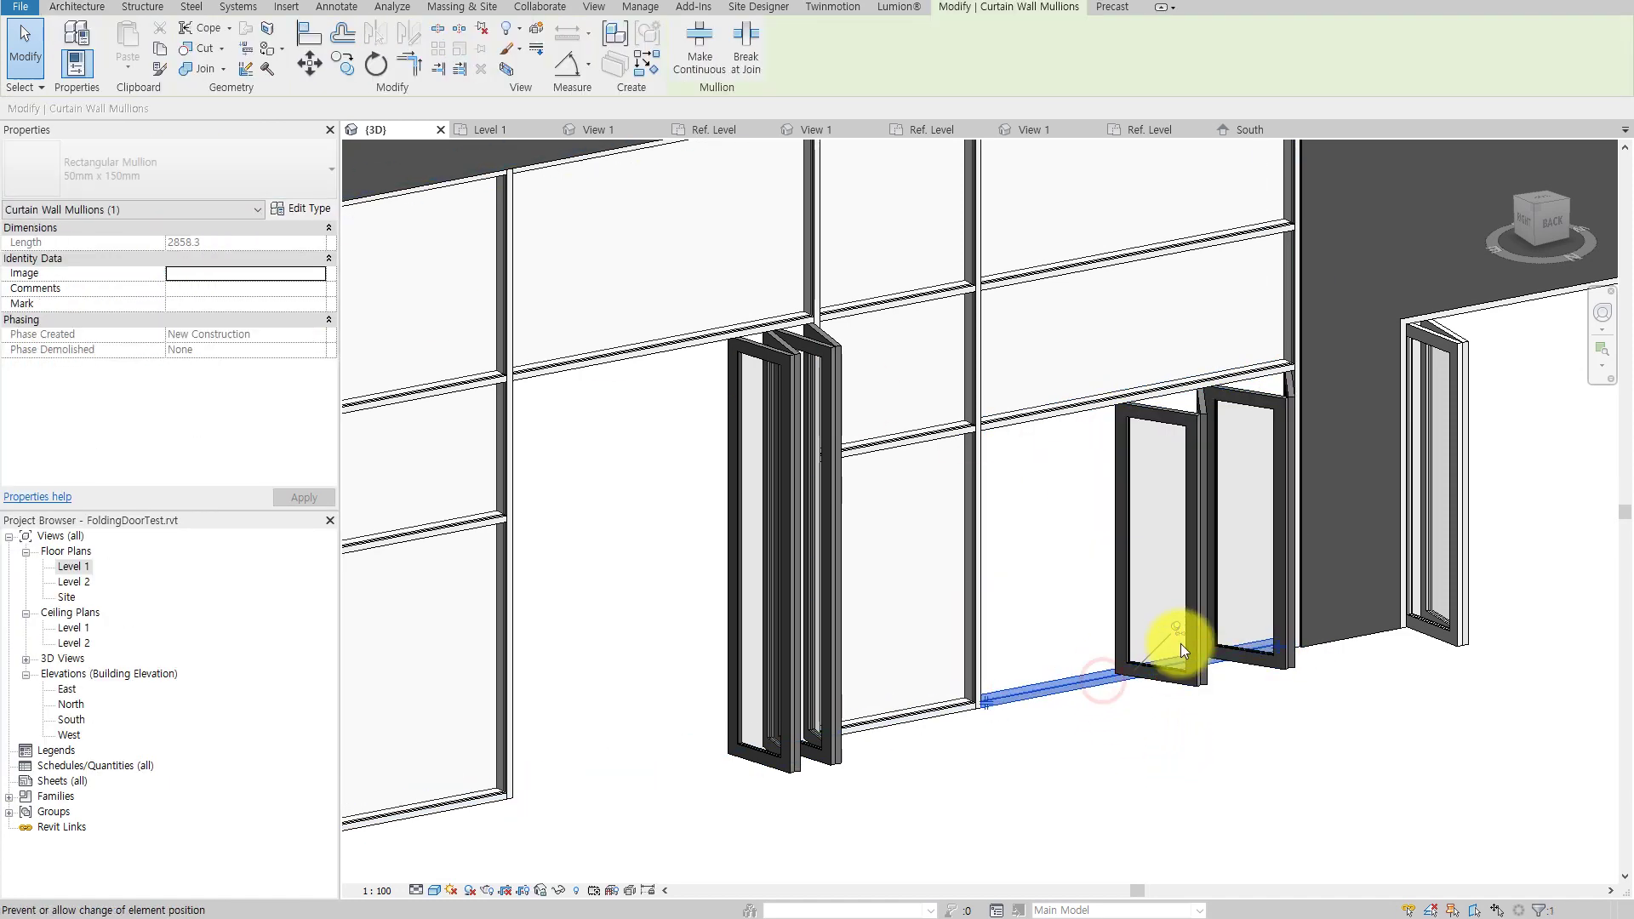
pyautogui.click(1181, 626)
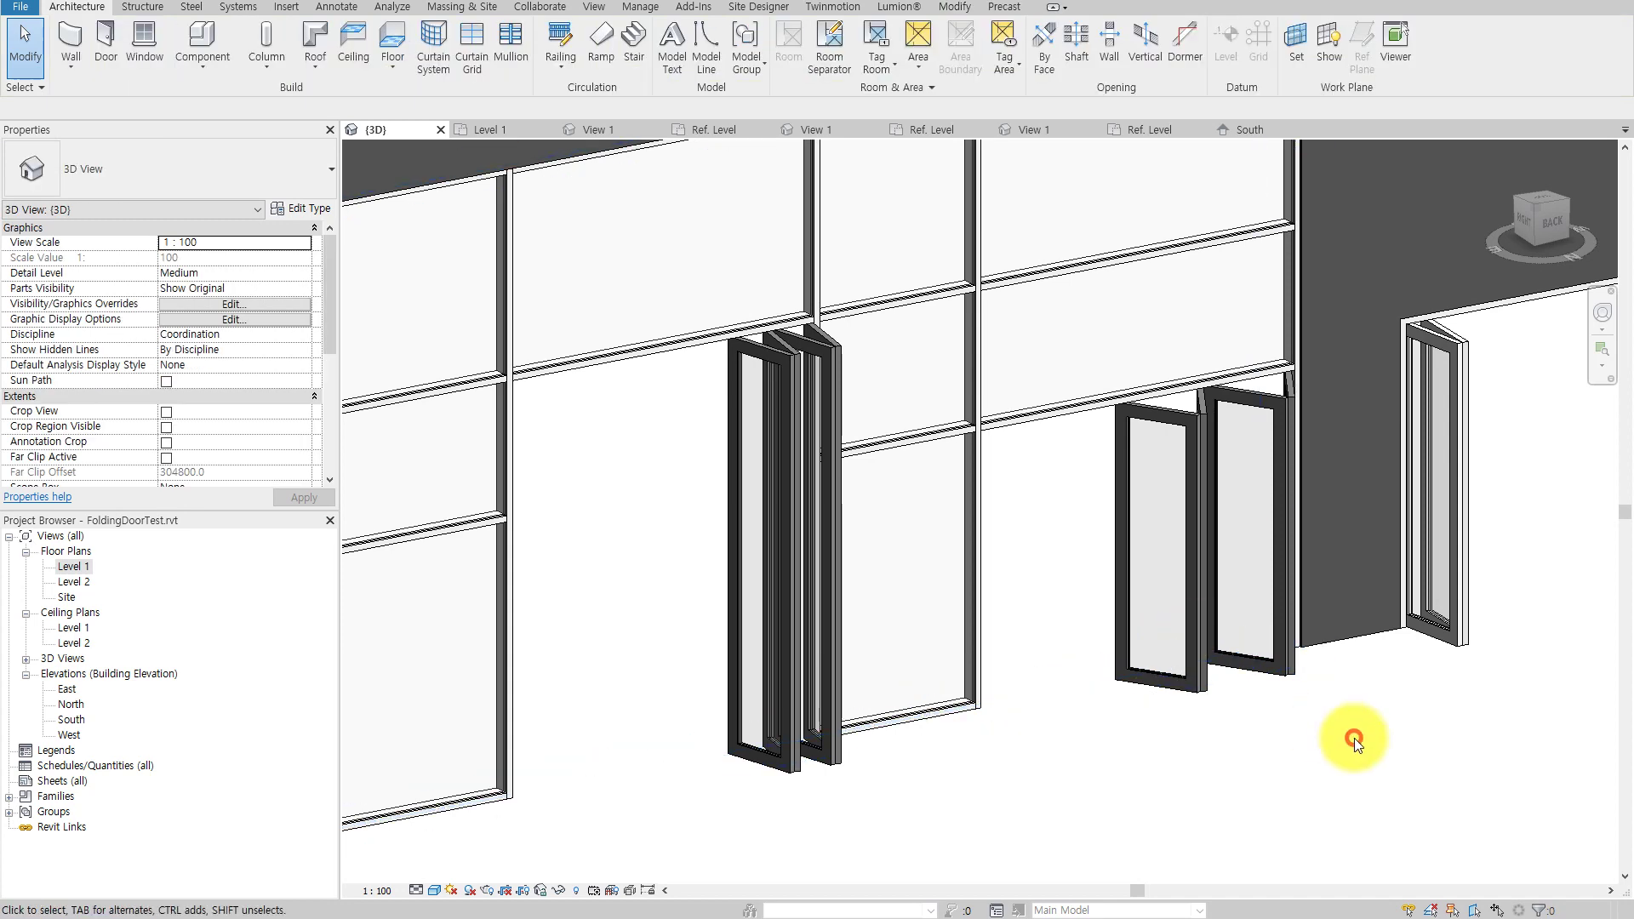
pyautogui.click(1229, 550)
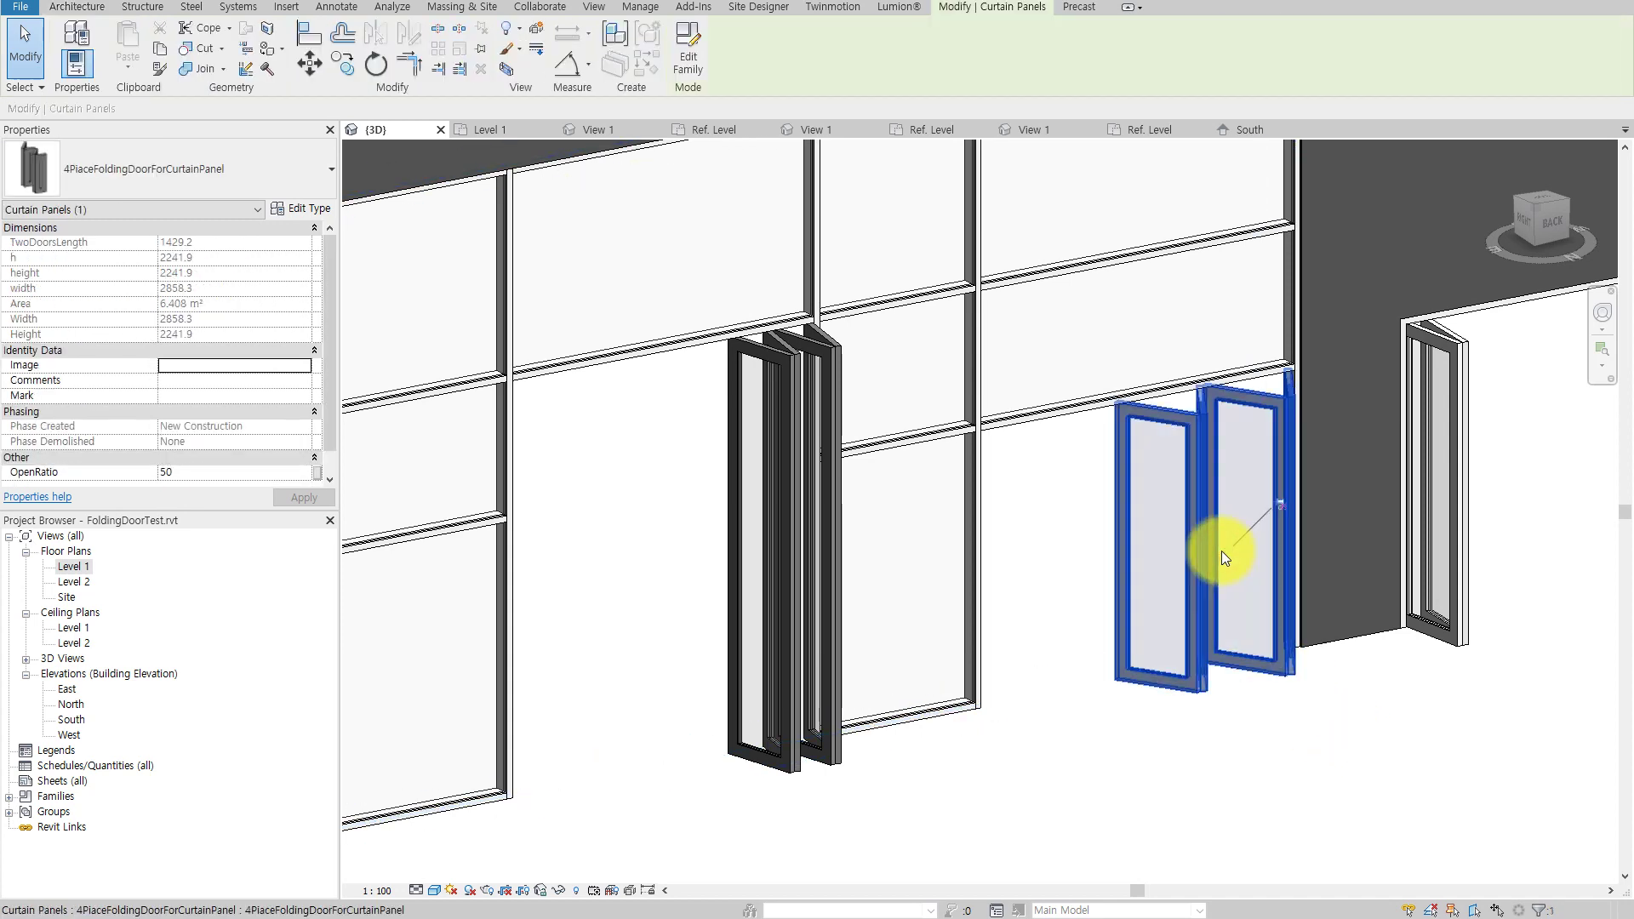
pyautogui.doubleClick(241, 472)
pyautogui.write('80')
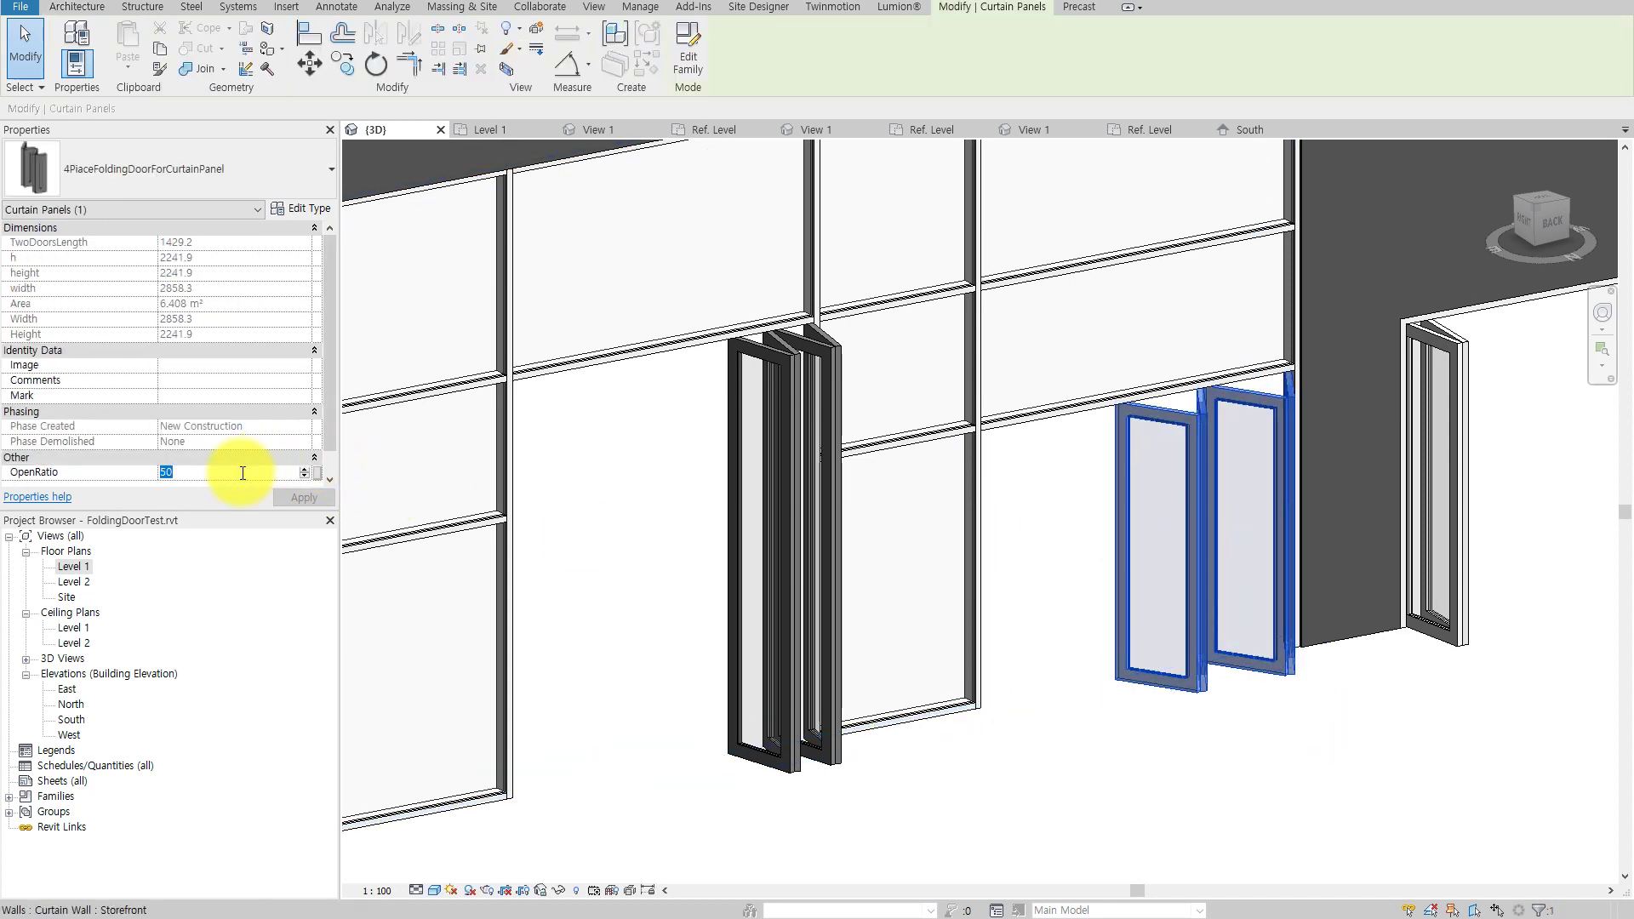
pyautogui.click(321, 496)
pyautogui.doubleClick(263, 472)
pyautogui.moveTo(965, 524); pyautogui.dragTo(968, 573, button='middle')
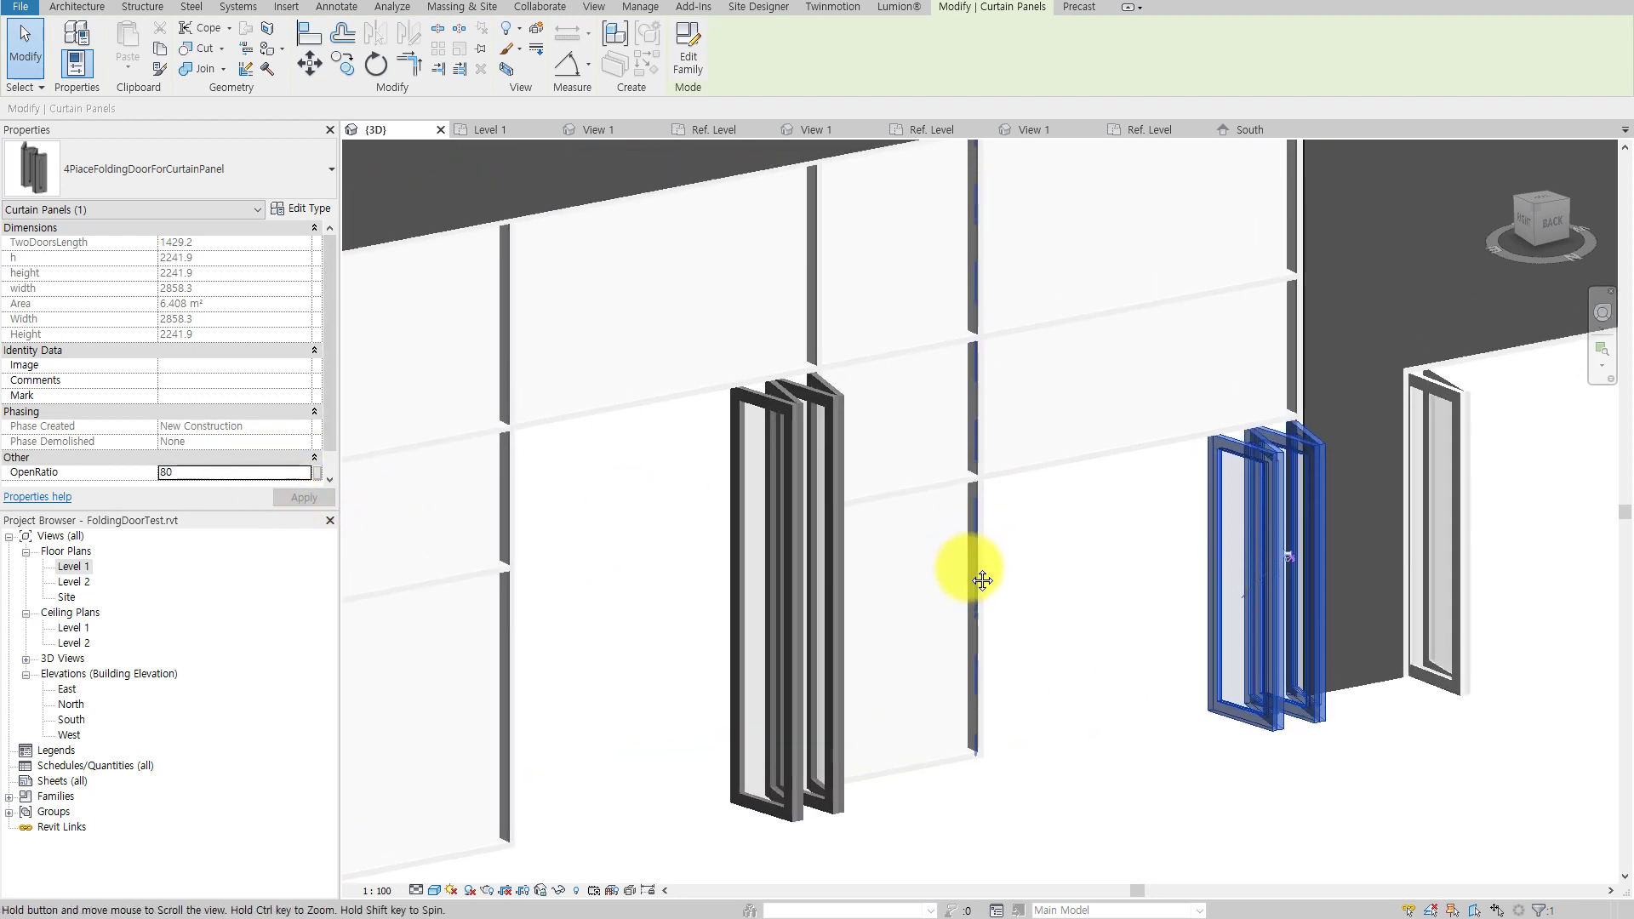
# Turn the small glazed panel above the first door into a 4PlaceFoldingDoorForCurtainPanel and reselect it.
pyautogui.click(938, 412)
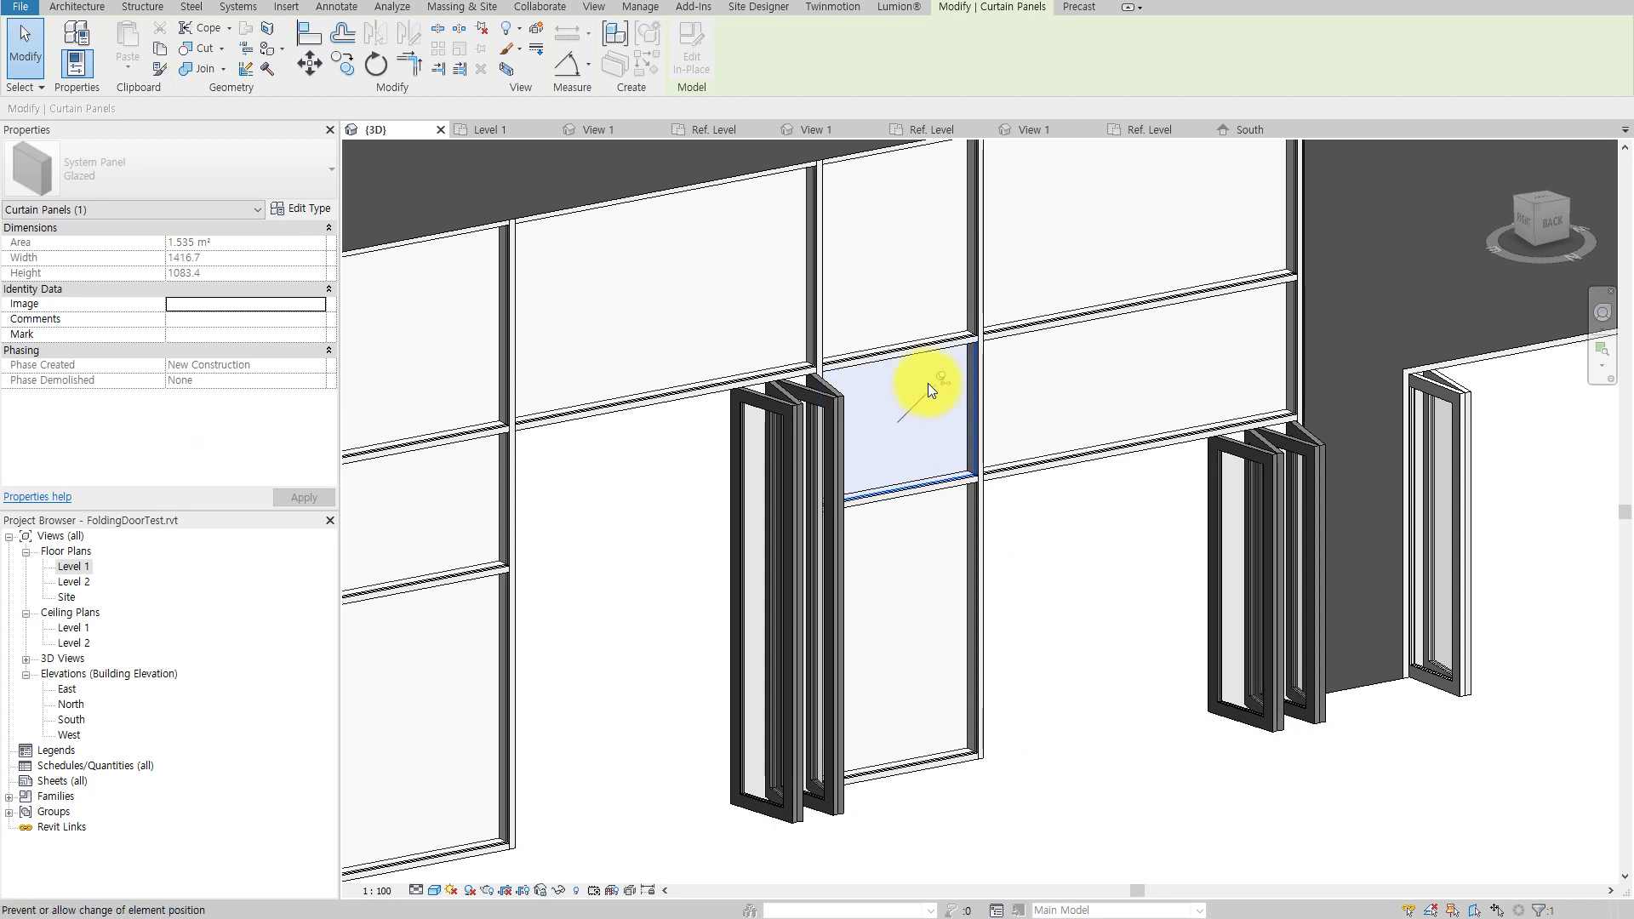
pyautogui.click(196, 153)
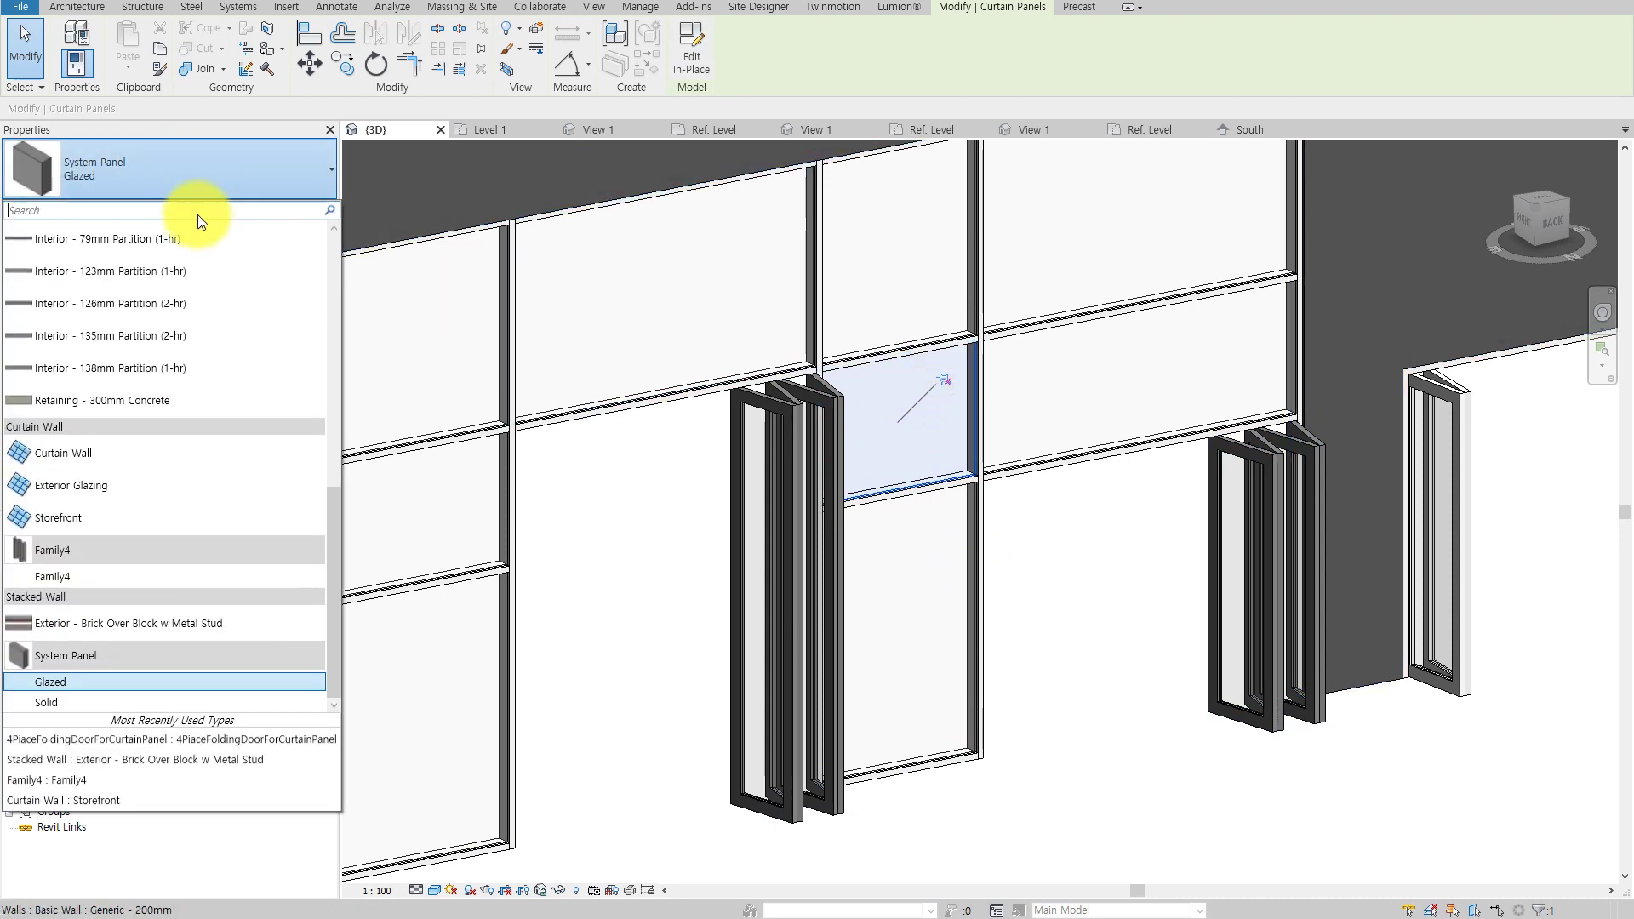
pyautogui.scroll(5, 233, 281)
pyautogui.scroll(3, 234, 281)
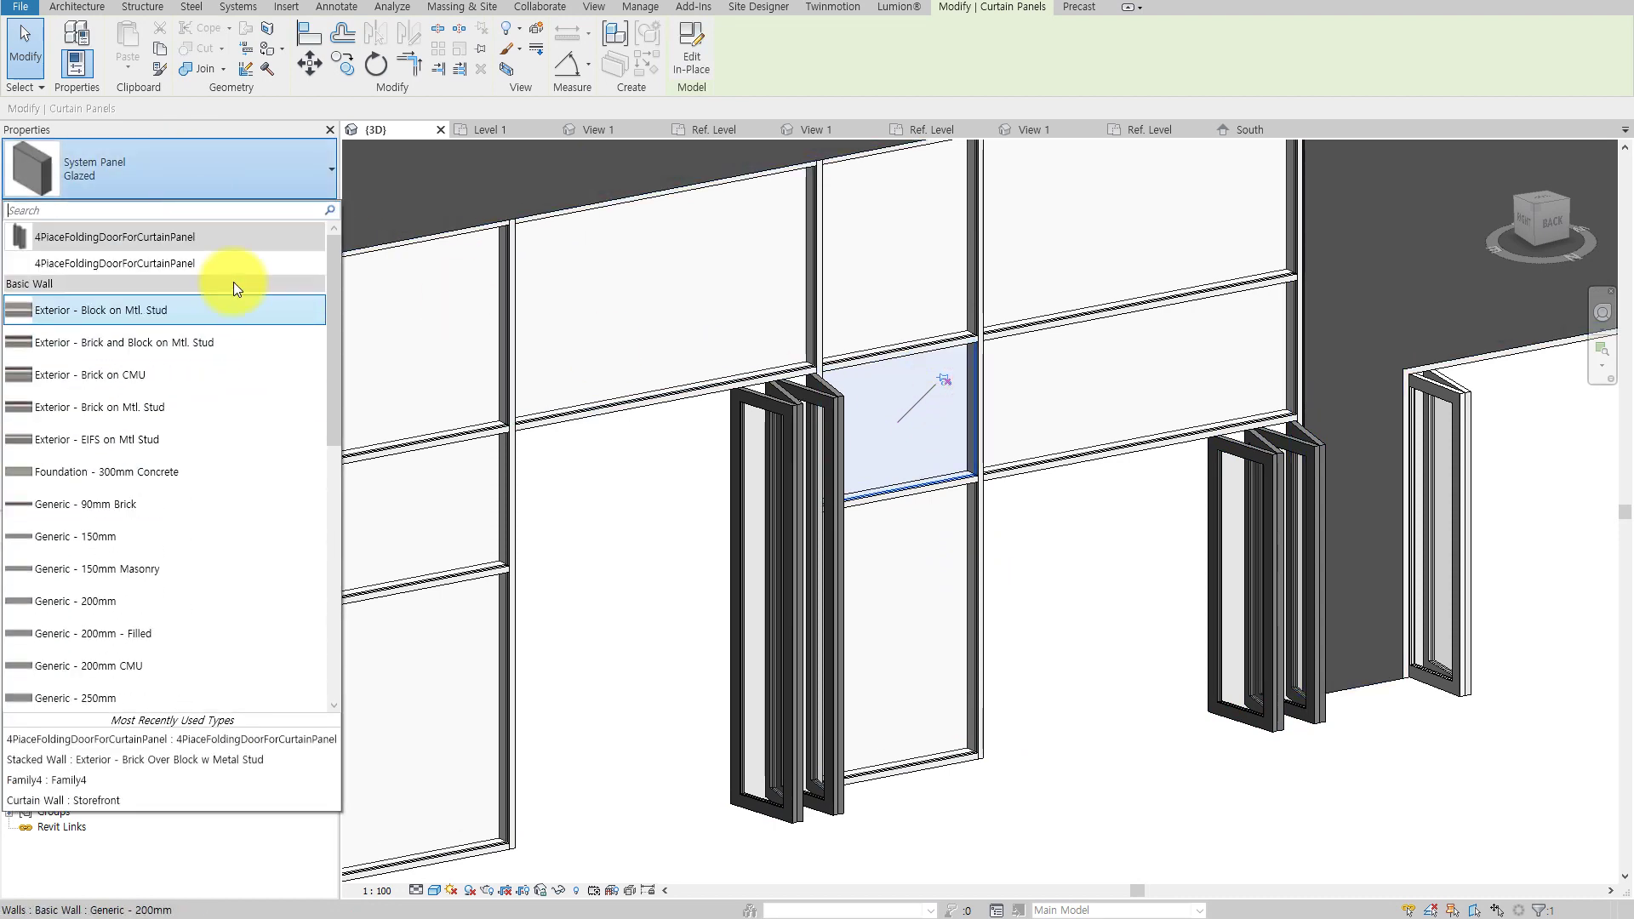
pyautogui.click(166, 263)
pyautogui.scroll(2, 882, 464)
pyautogui.scroll(2, 809, 492)
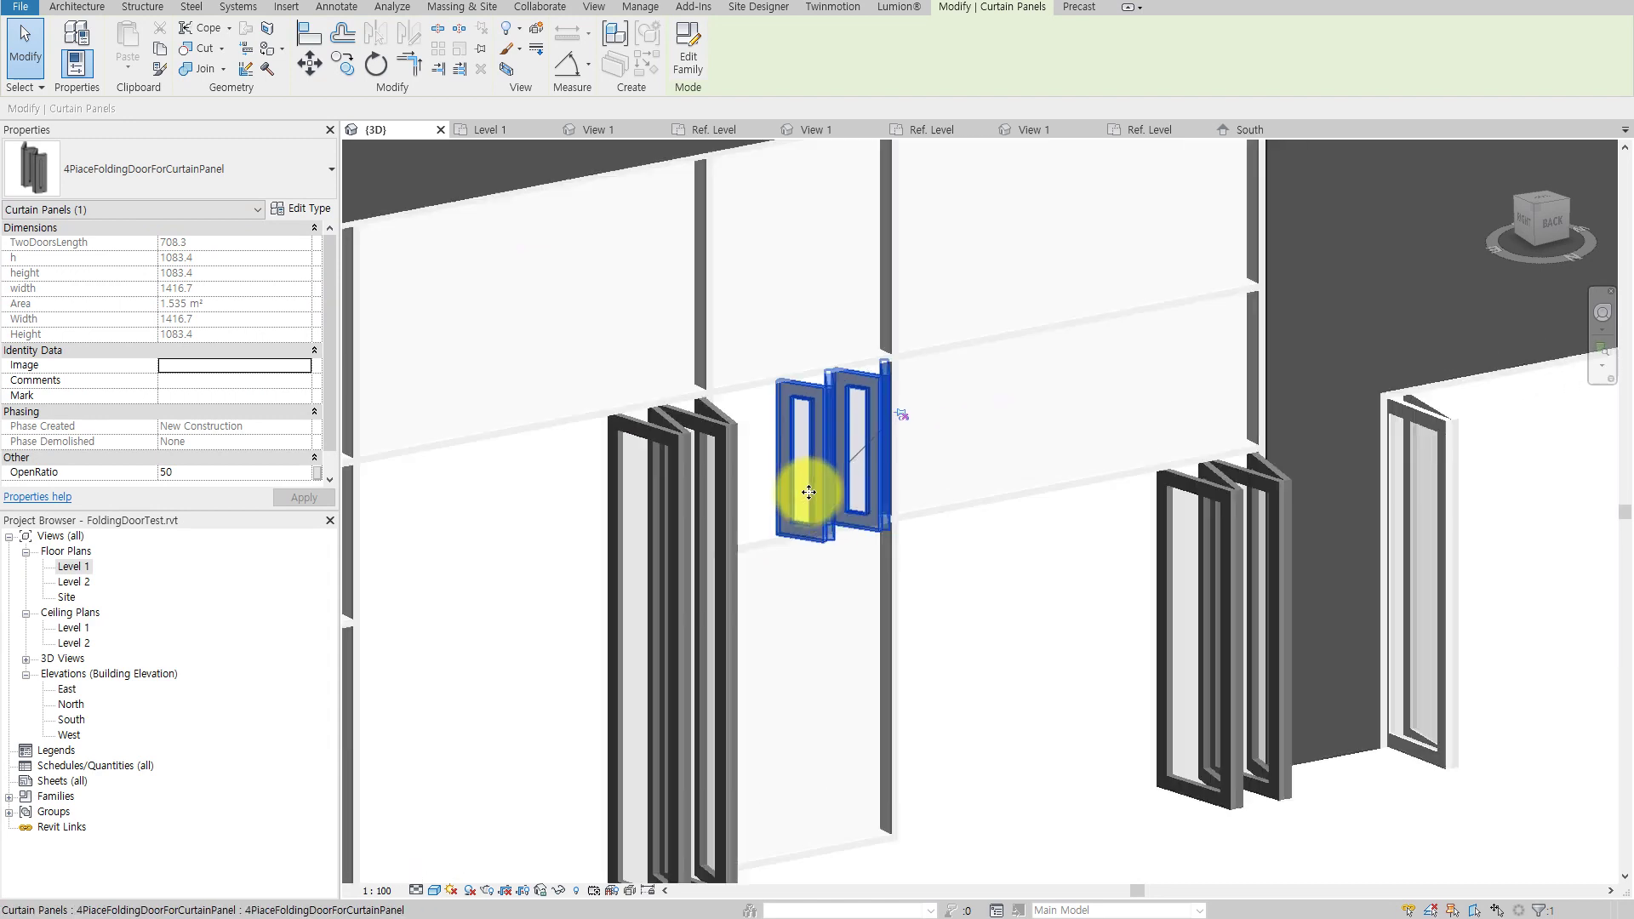
pyautogui.scroll(2, 809, 492)
pyautogui.press('Escape')
pyautogui.click(824, 449)
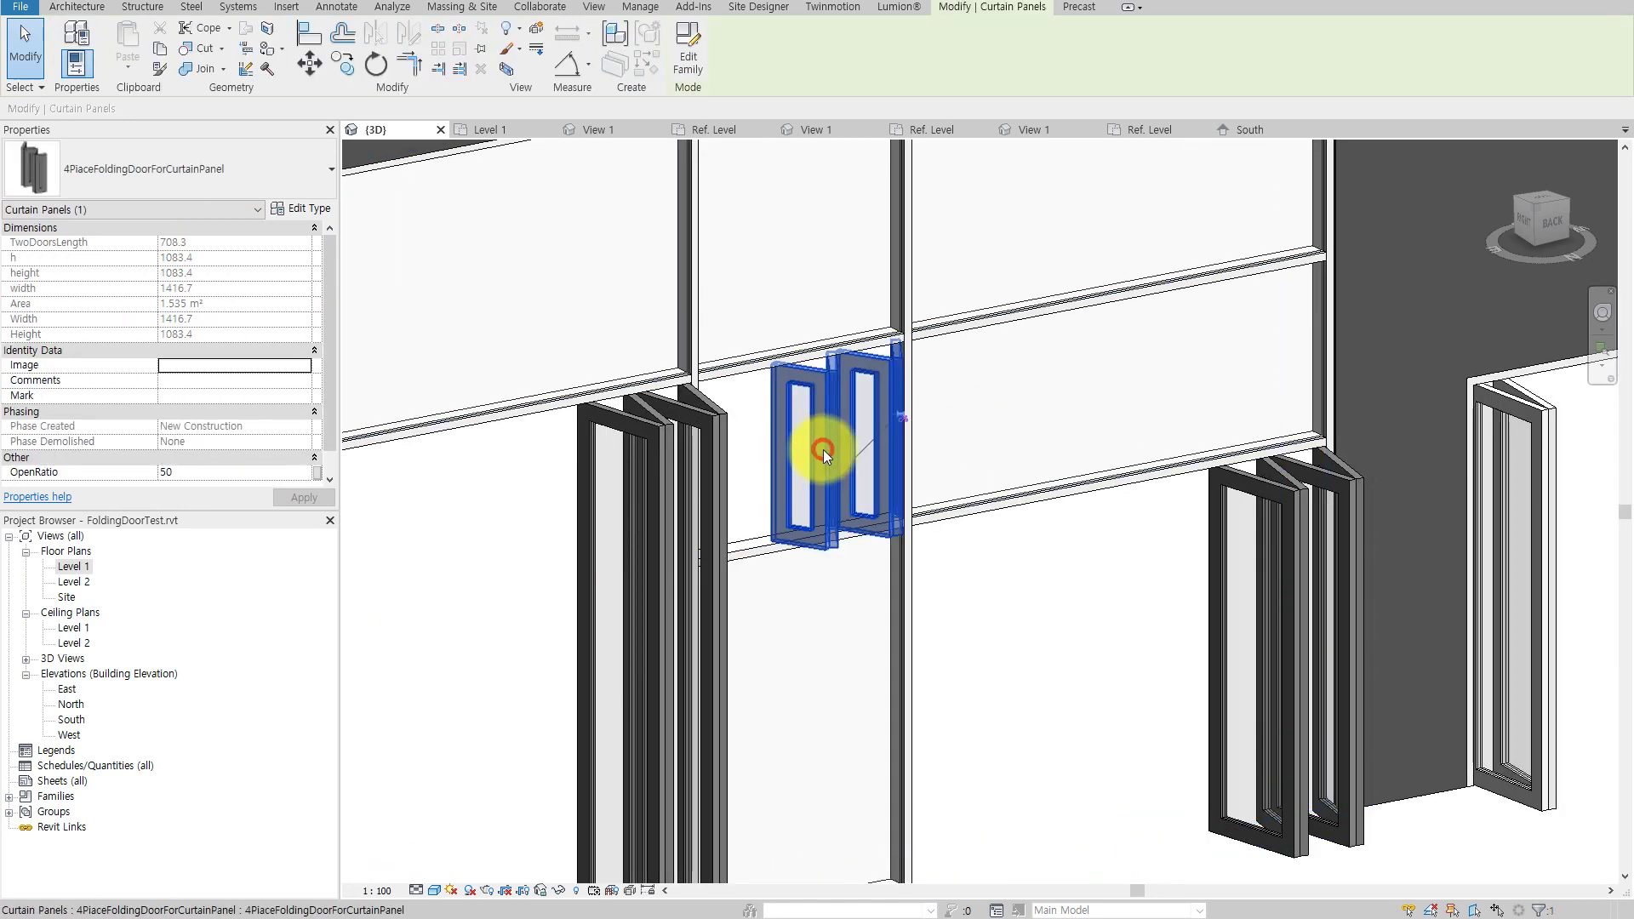
pyautogui.keyDown('shift'); pyautogui.moveTo(824, 450); pyautogui.dragTo(272, 468, button='middle'); pyautogui.keyUp('shift')
# Close the small upper folding door flat with OpenRatio 0.
pyautogui.click(201, 472)
pyautogui.click(299, 501)
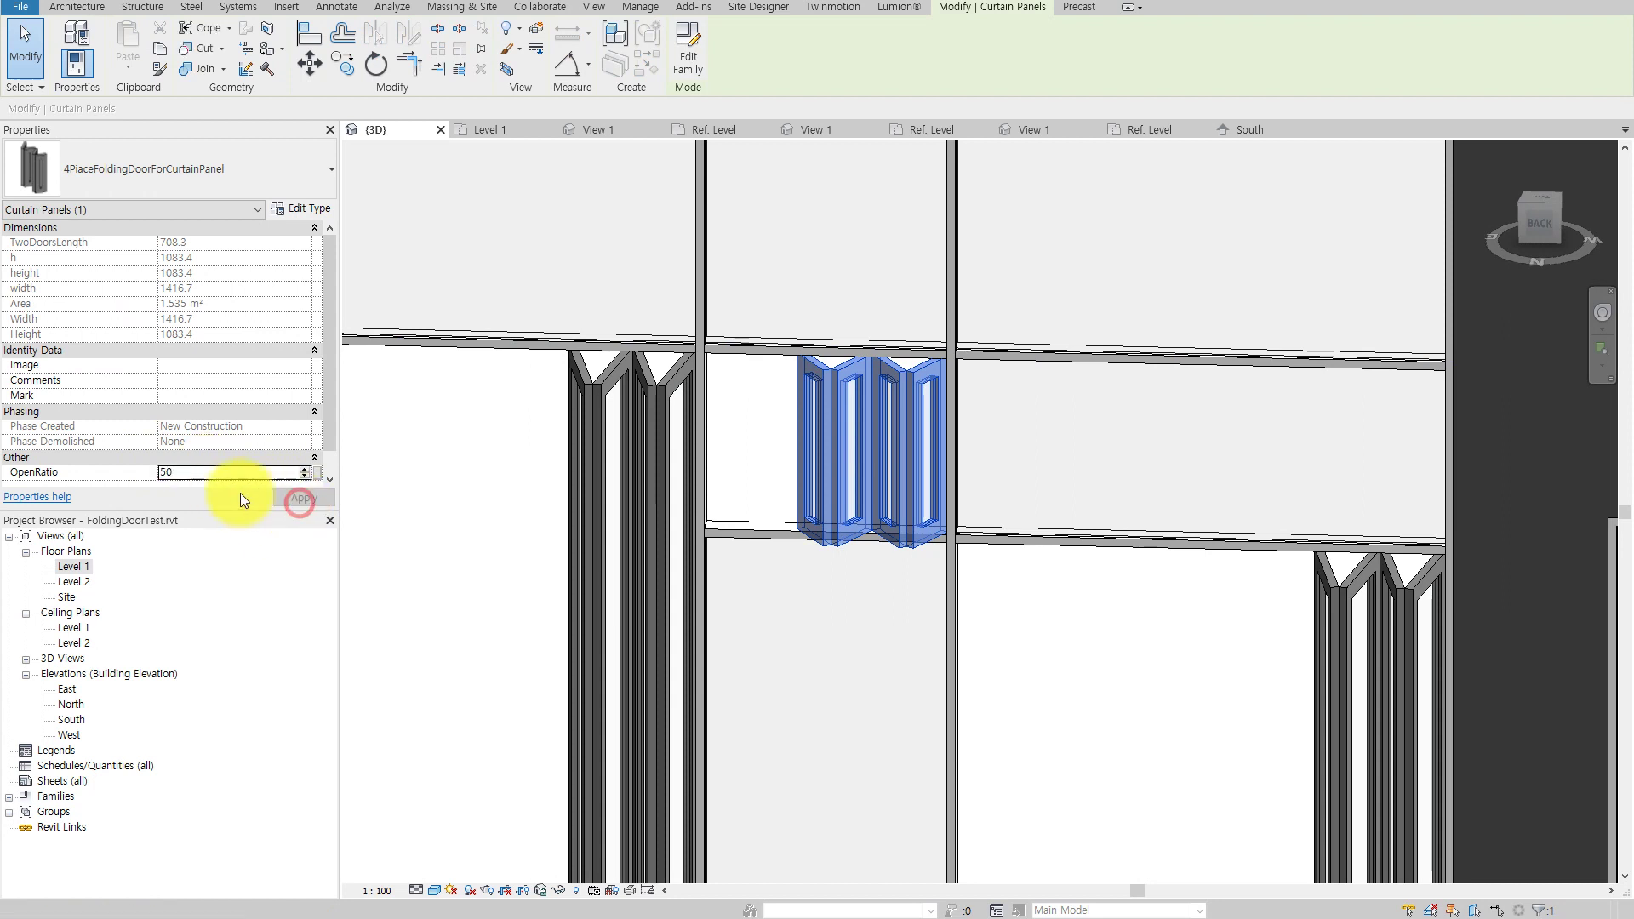
pyautogui.click(230, 474)
pyautogui.write('0')
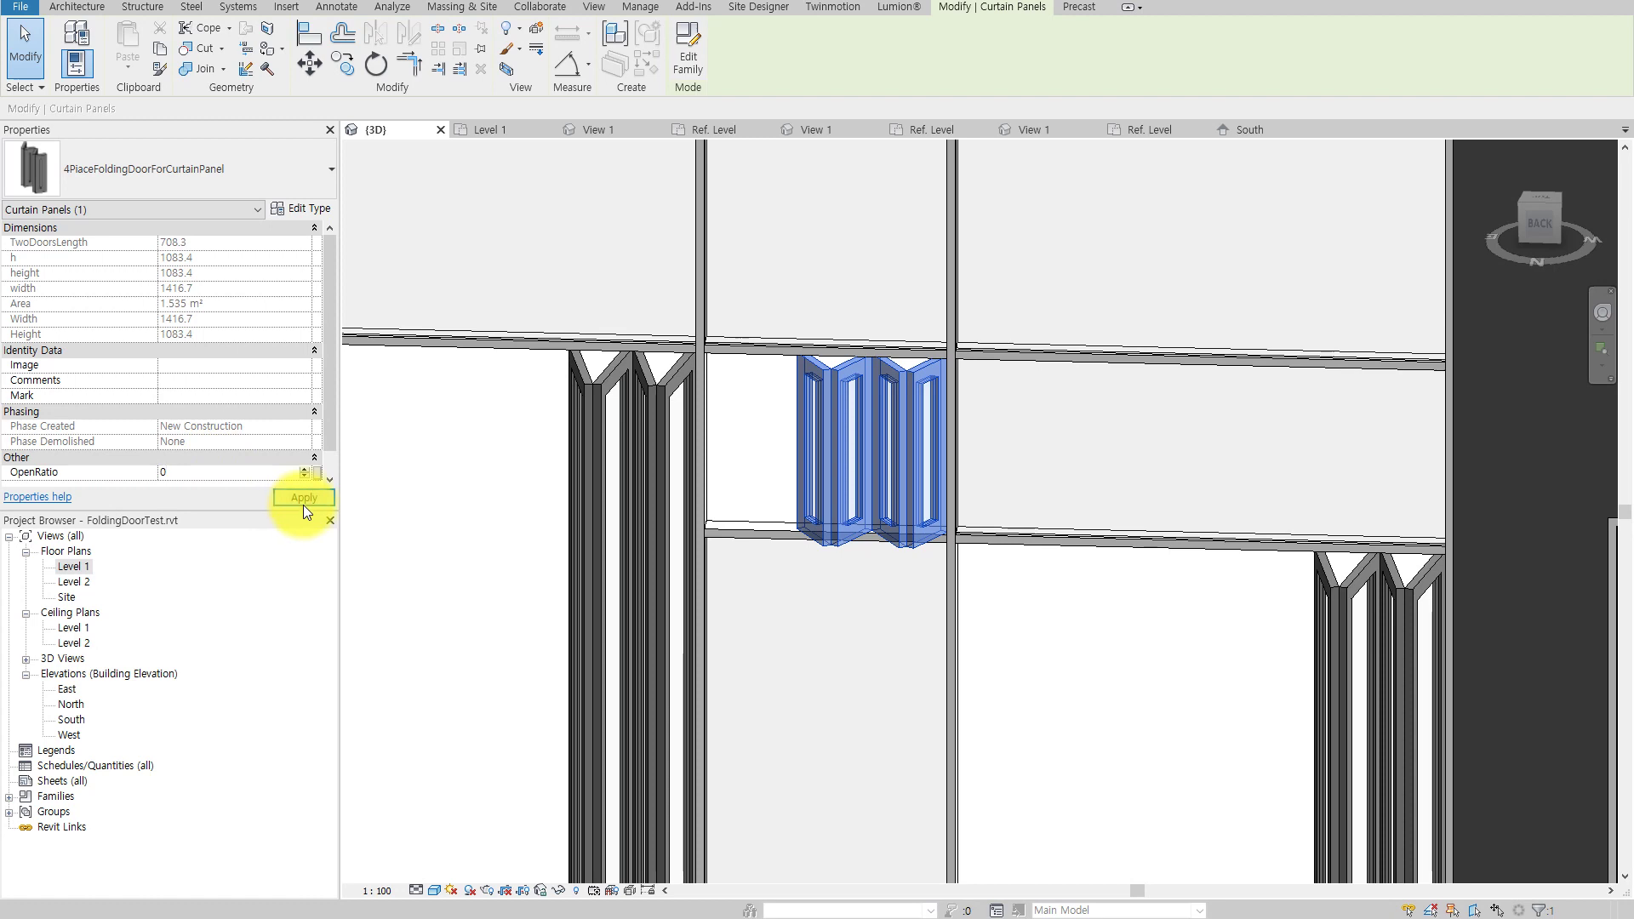
pyautogui.click(304, 502)
pyautogui.scroll(-2, 705, 515)
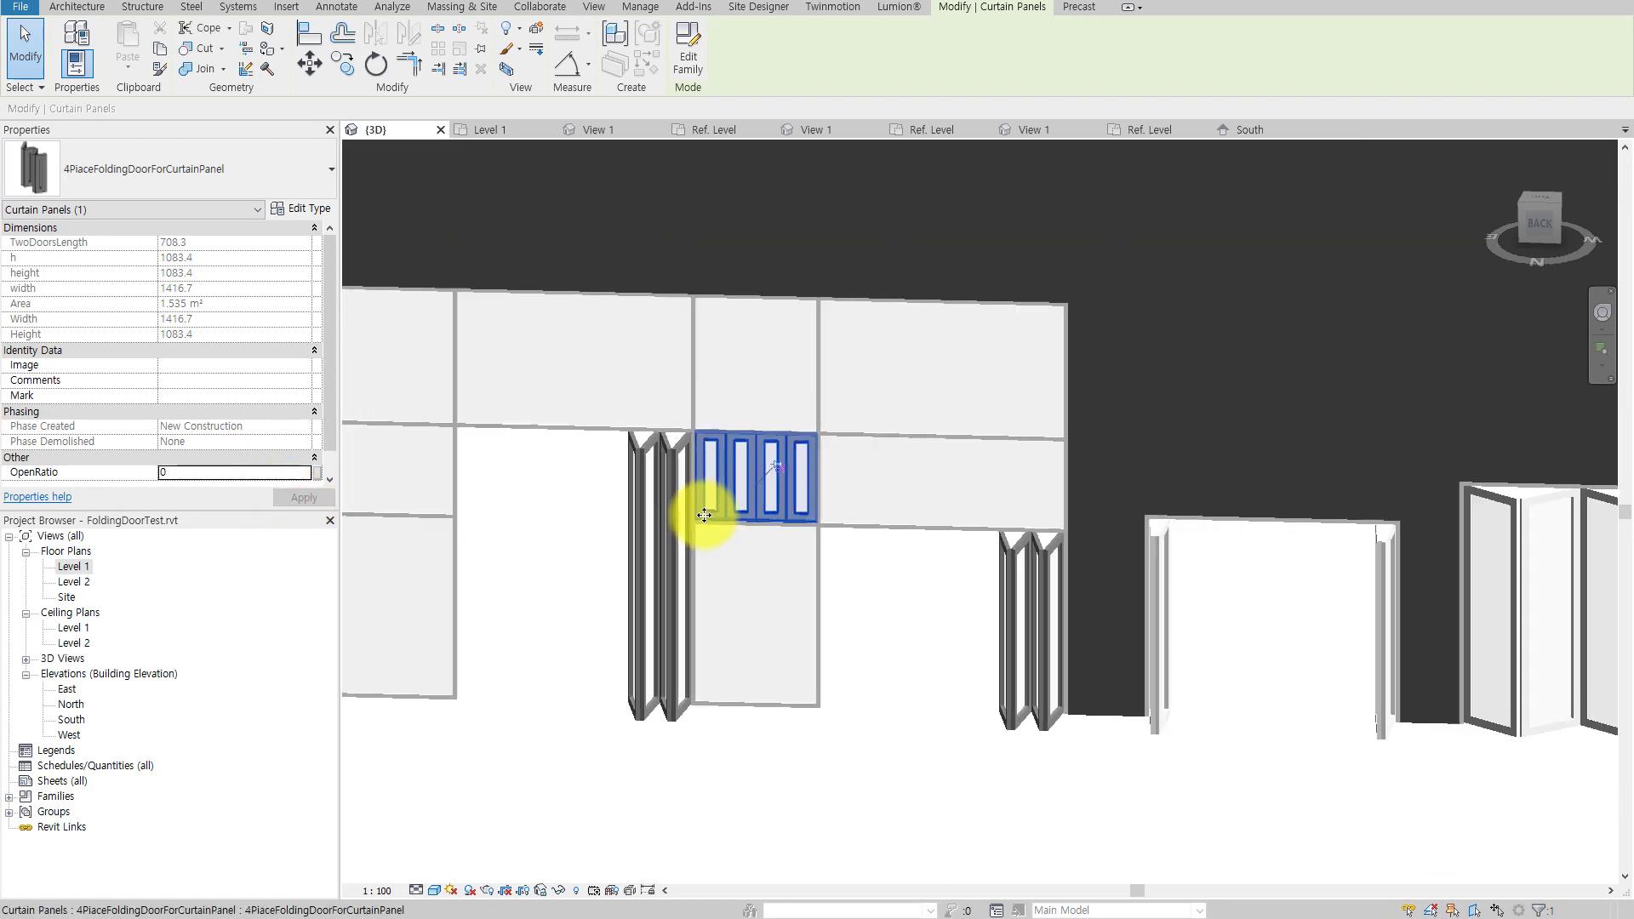
pyautogui.scroll(-2, 705, 515)
pyautogui.click(697, 591)
pyautogui.moveTo(697, 591)
pyautogui.keyDown('shift'); pyautogui.mouseDown(button='middle')
pyautogui.moveTo(565, 618)
pyautogui.moveTo(875, 573)
pyautogui.mouseUp(button='middle'); pyautogui.keyUp('shift')
pyautogui.scroll(2, 739, 590)
pyautogui.scroll(2, 738, 586)
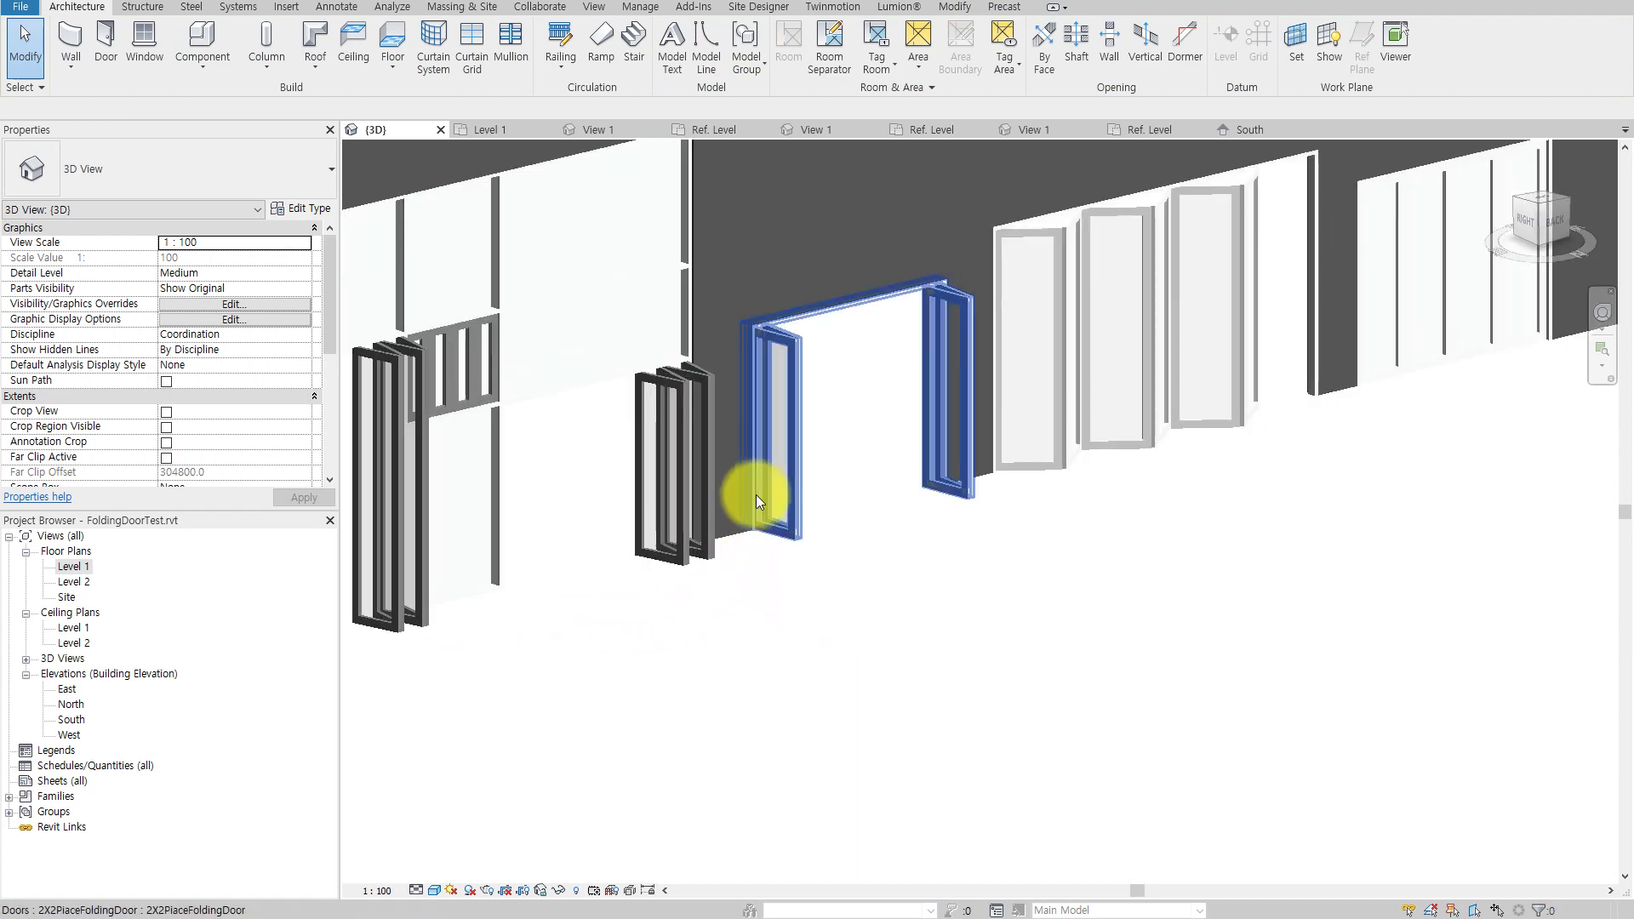
# Set the small door's OpenRatio to 10, then 90, and select the 2X2 folding door.
pyautogui.click(450, 366)
pyautogui.click(189, 471)
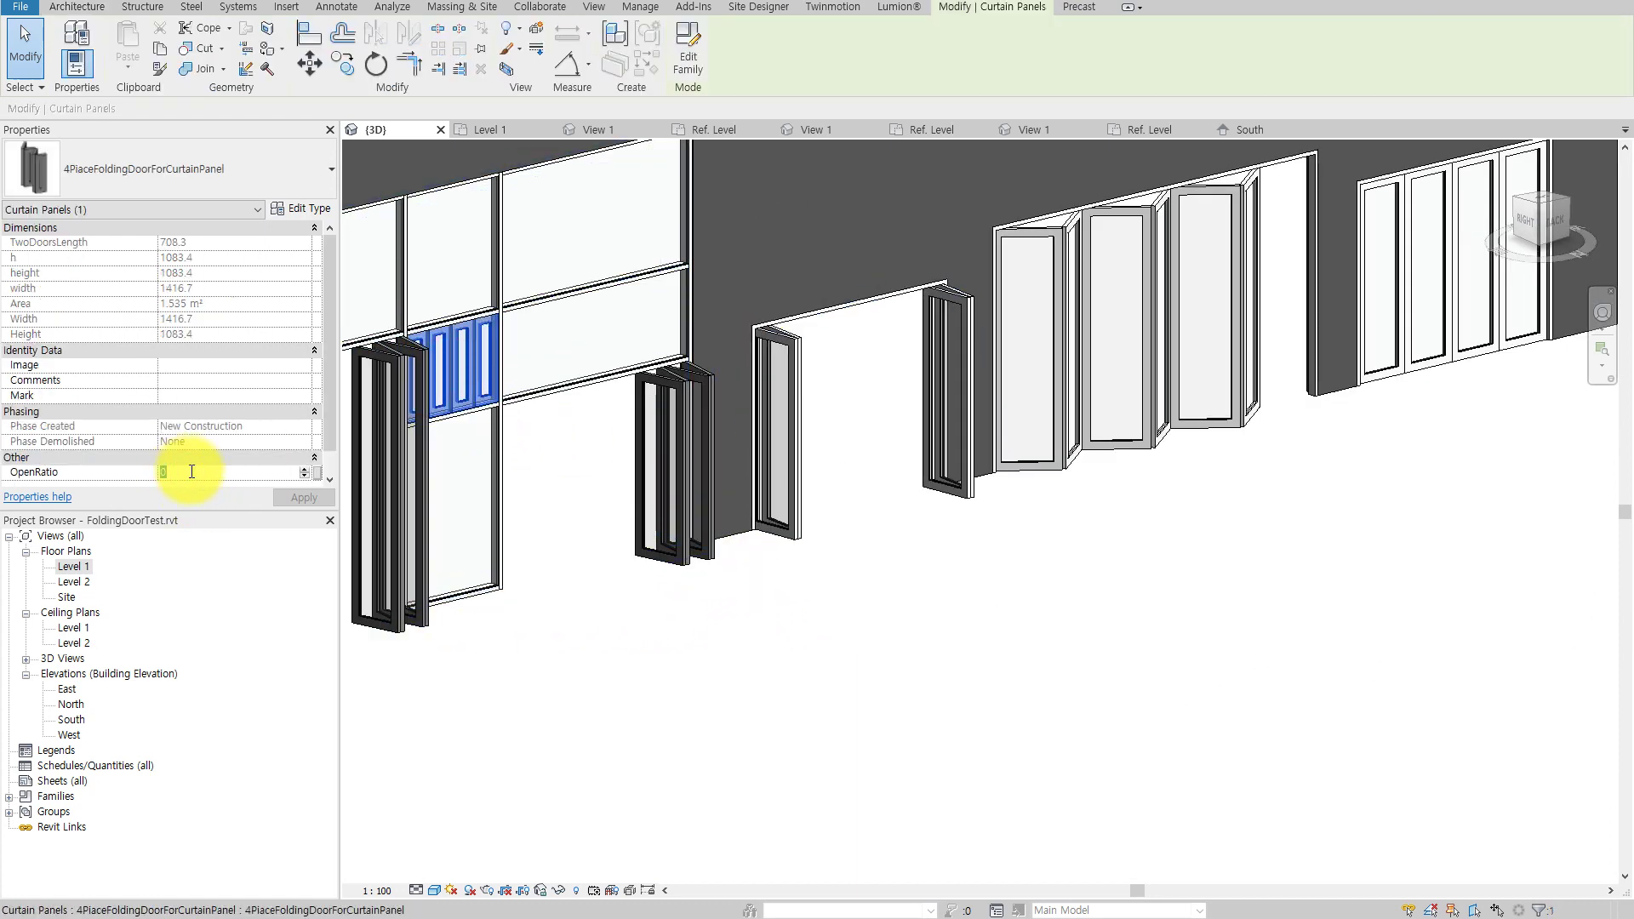
pyautogui.write('10')
pyautogui.click(291, 498)
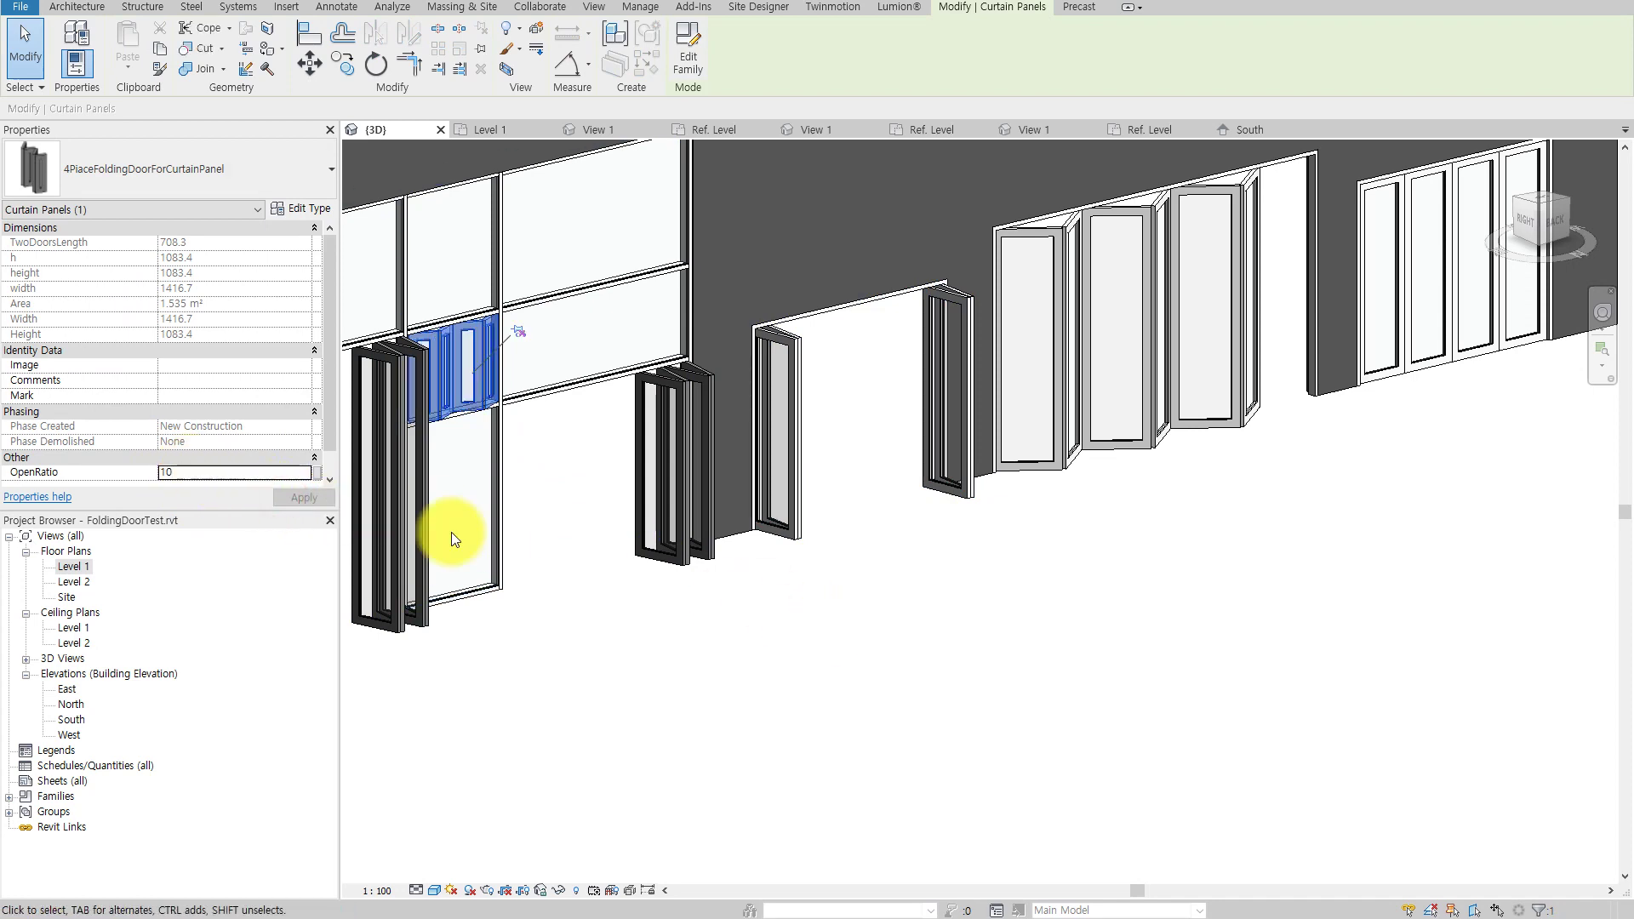
pyautogui.doubleClick(258, 473)
pyautogui.write('90')
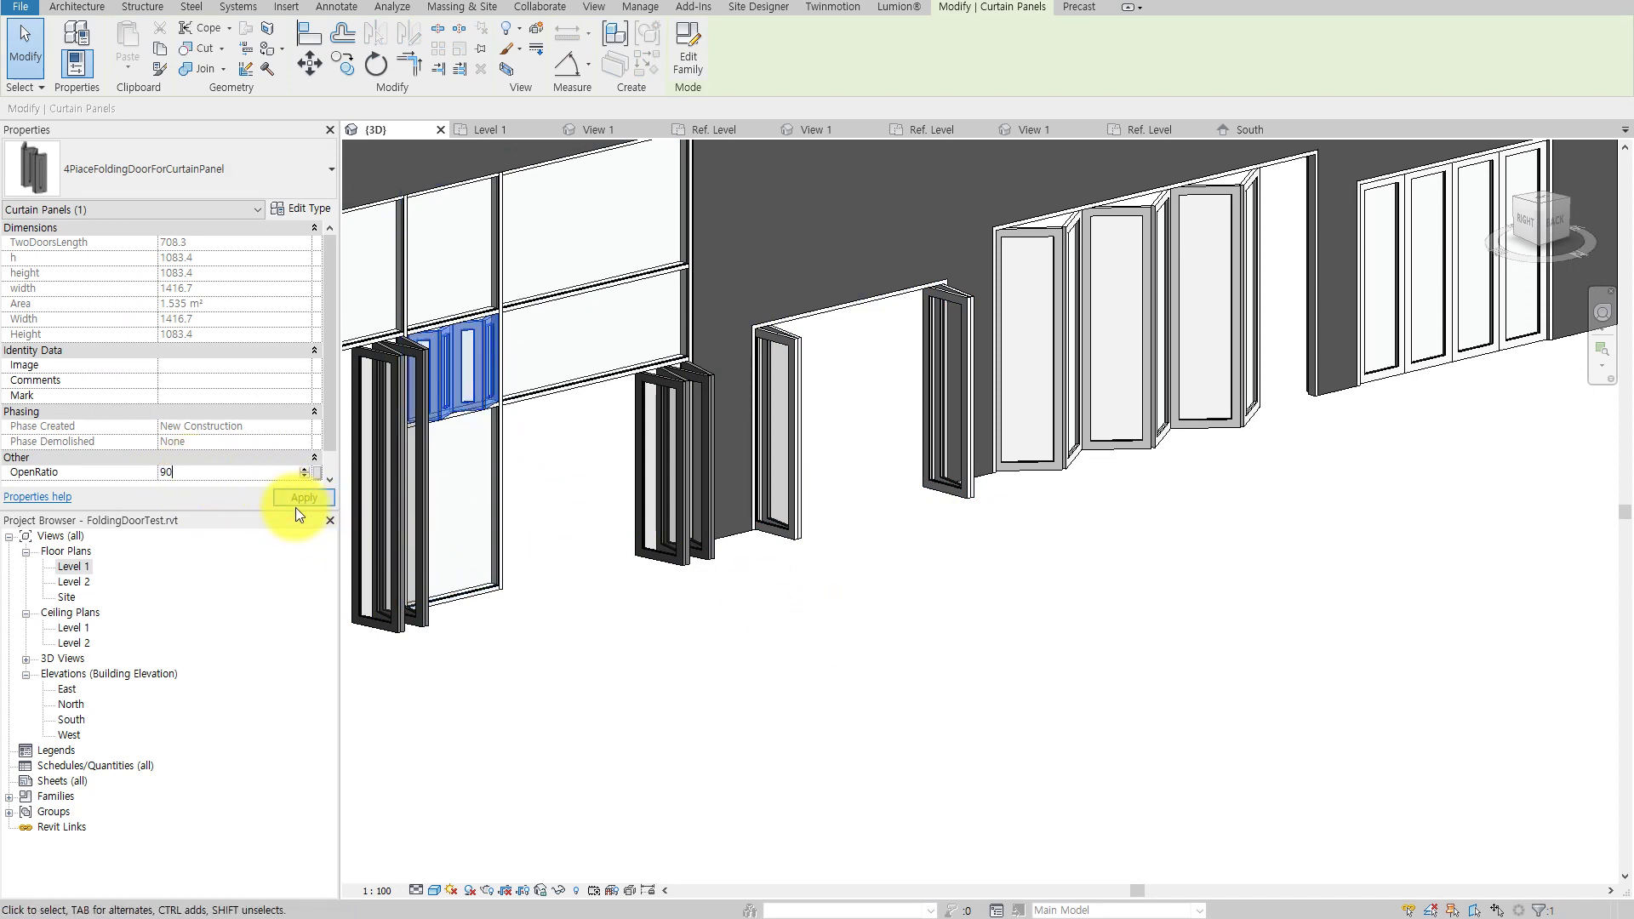
pyautogui.click(297, 502)
pyautogui.click(863, 648)
pyautogui.keyDown('shift'); pyautogui.moveTo(863, 649); pyautogui.dragTo(761, 677, button='middle'); pyautogui.keyUp('shift')
pyautogui.click(846, 485)
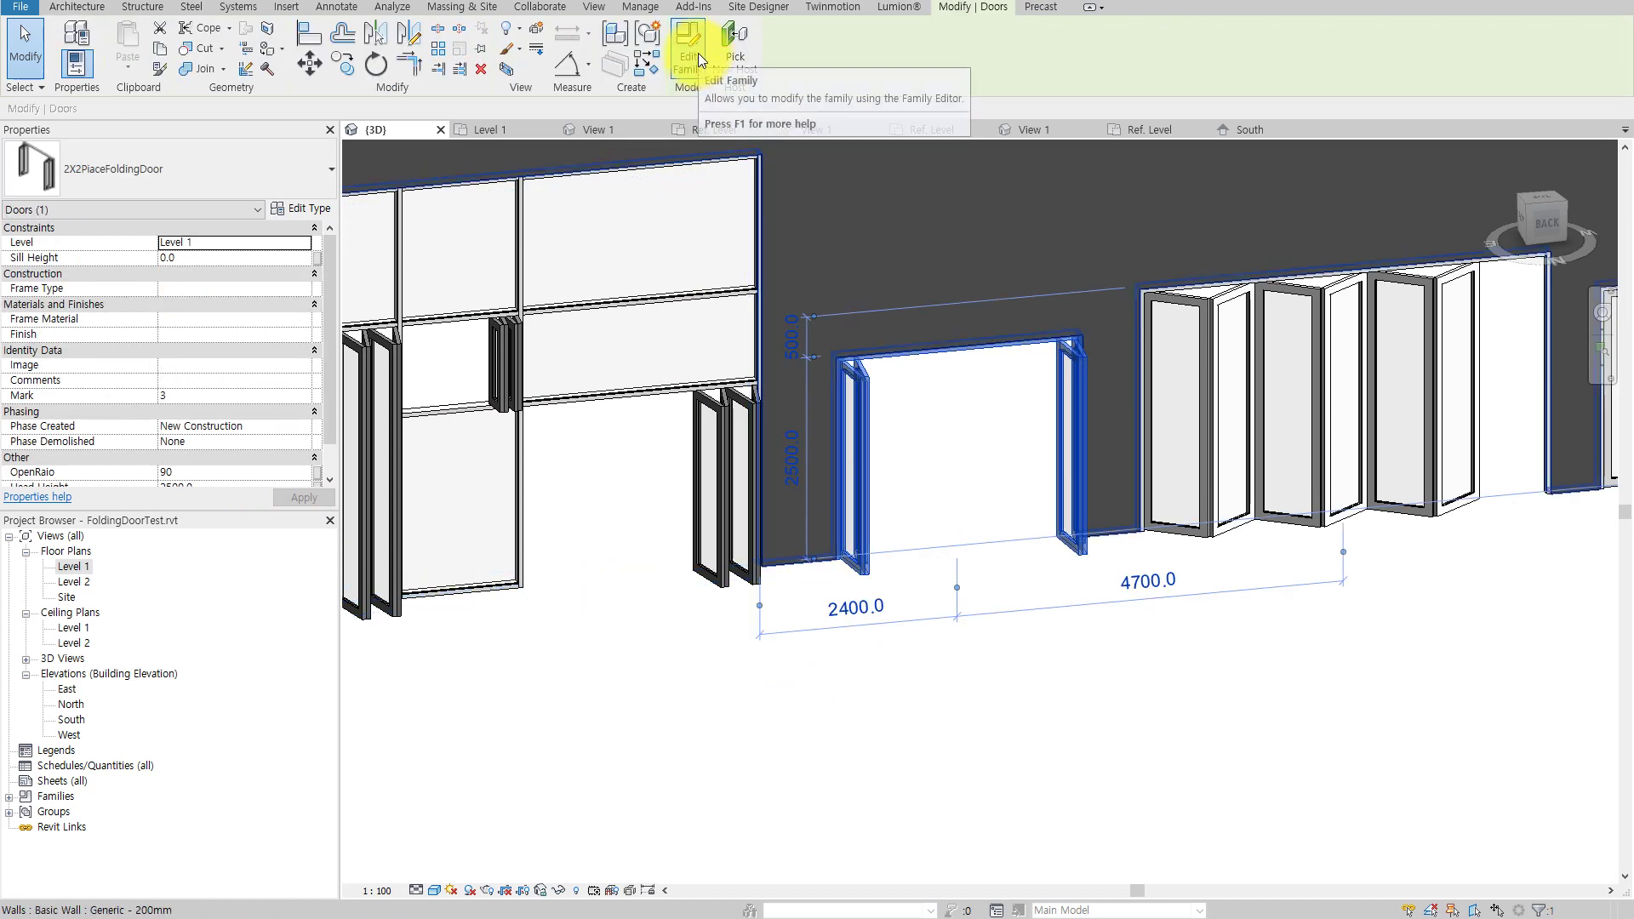
# Open the 2X2PlaceFoldingDoor family and select the left and right folding door pairs in plan.
pyautogui.click(698, 53)
pyautogui.scroll(-2, 954, 610)
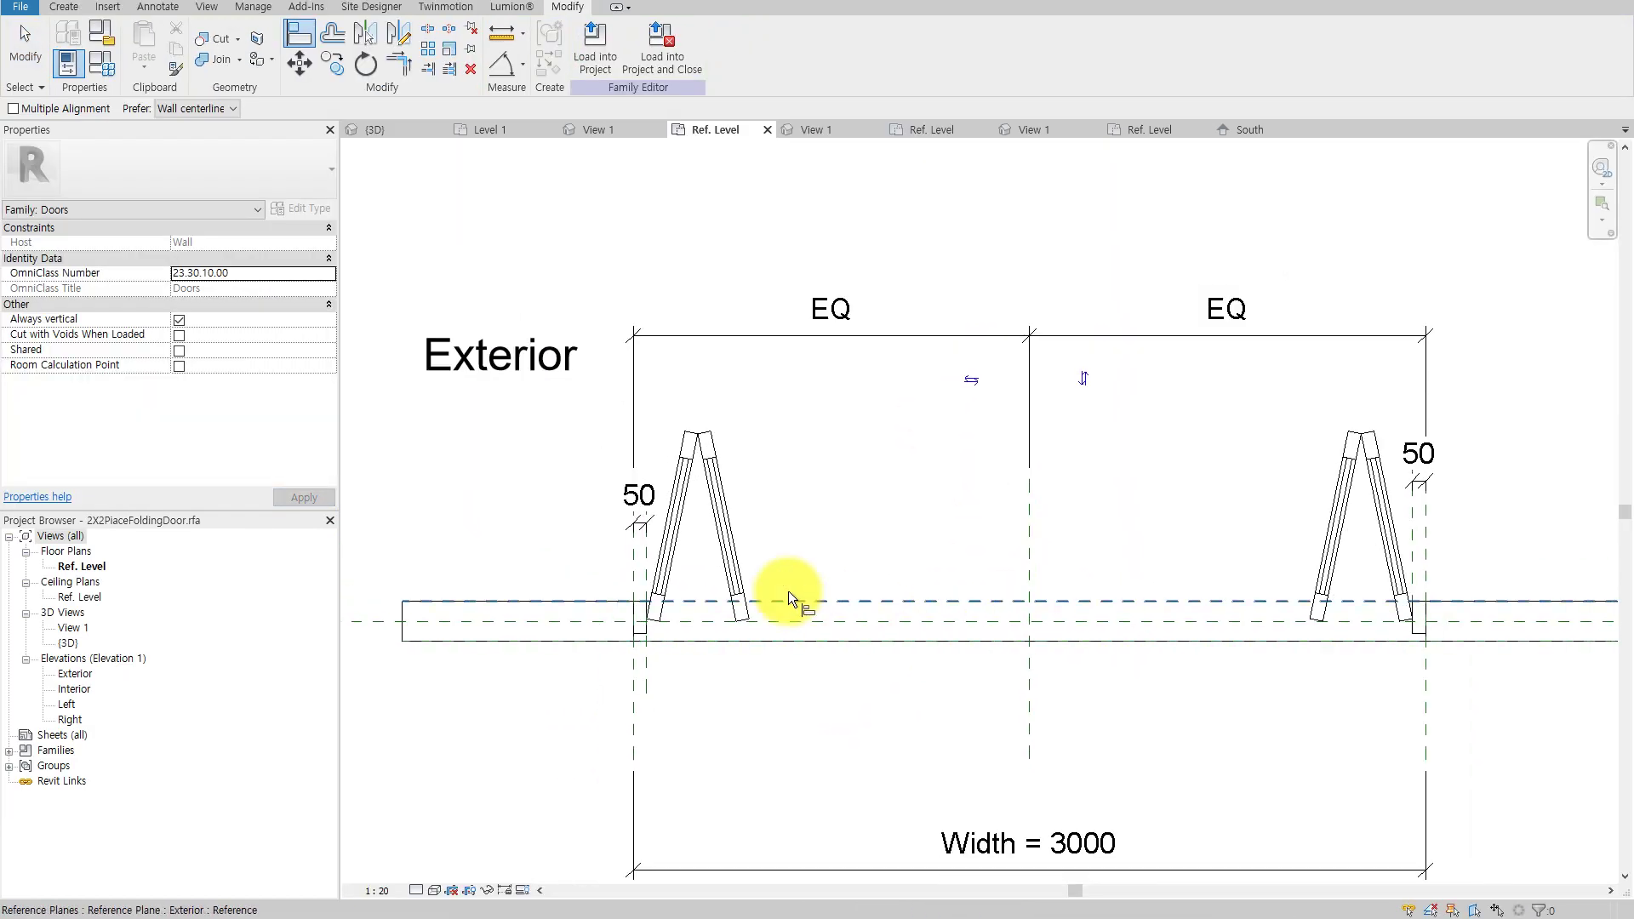
pyautogui.click(724, 547)
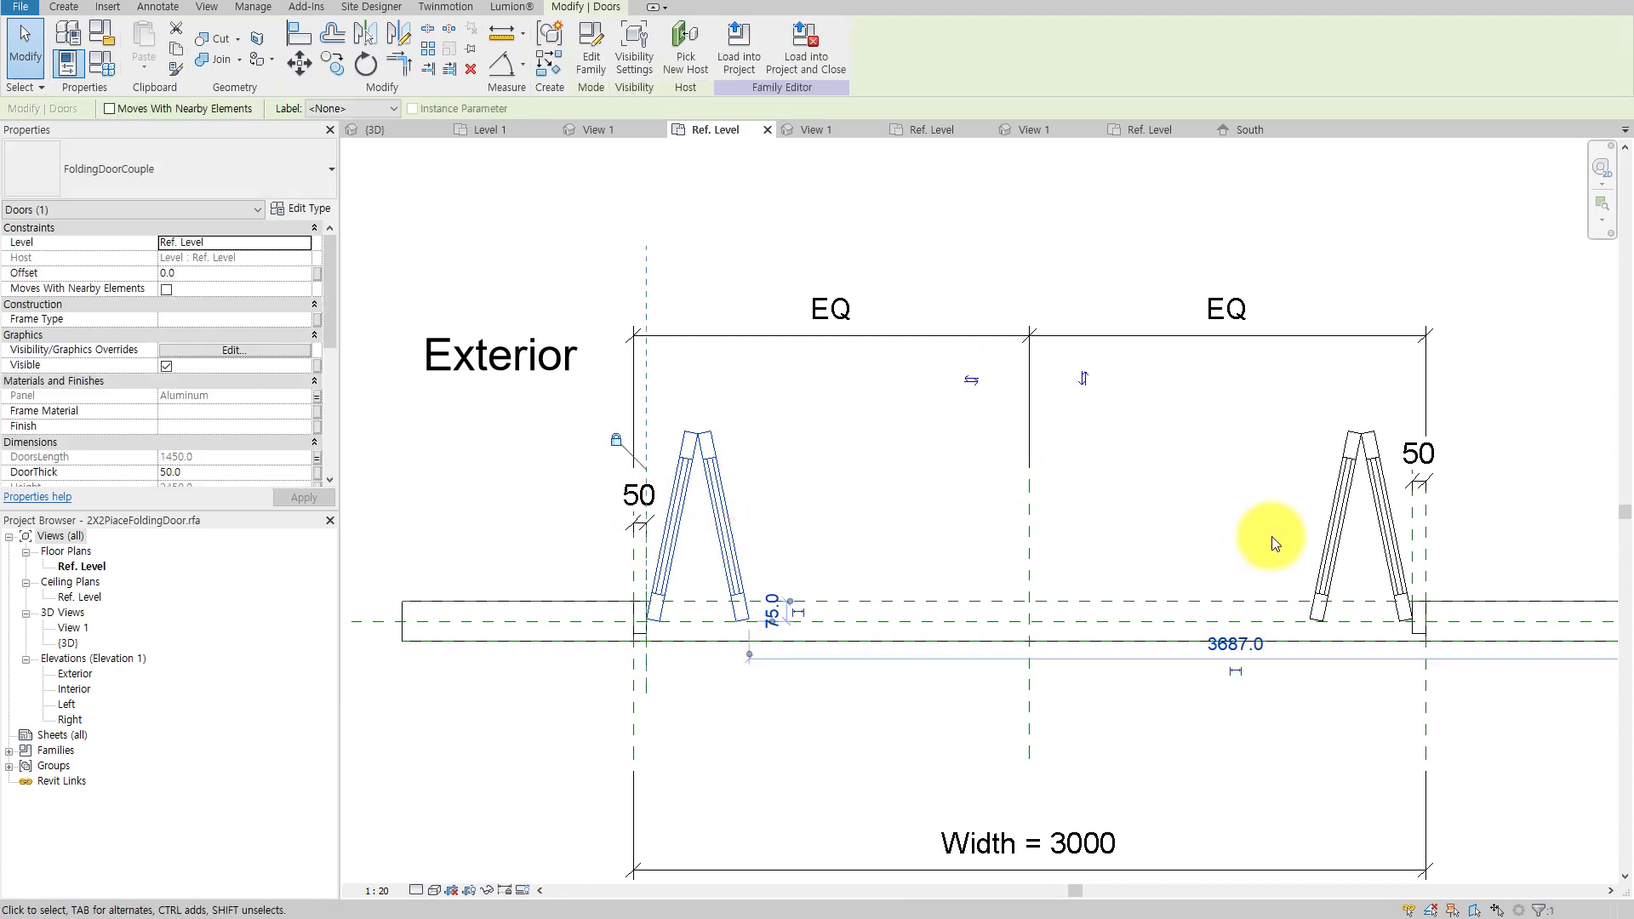
pyautogui.click(1324, 539)
pyautogui.moveTo(1322, 540); pyautogui.dragTo(1248, 512, button='middle')
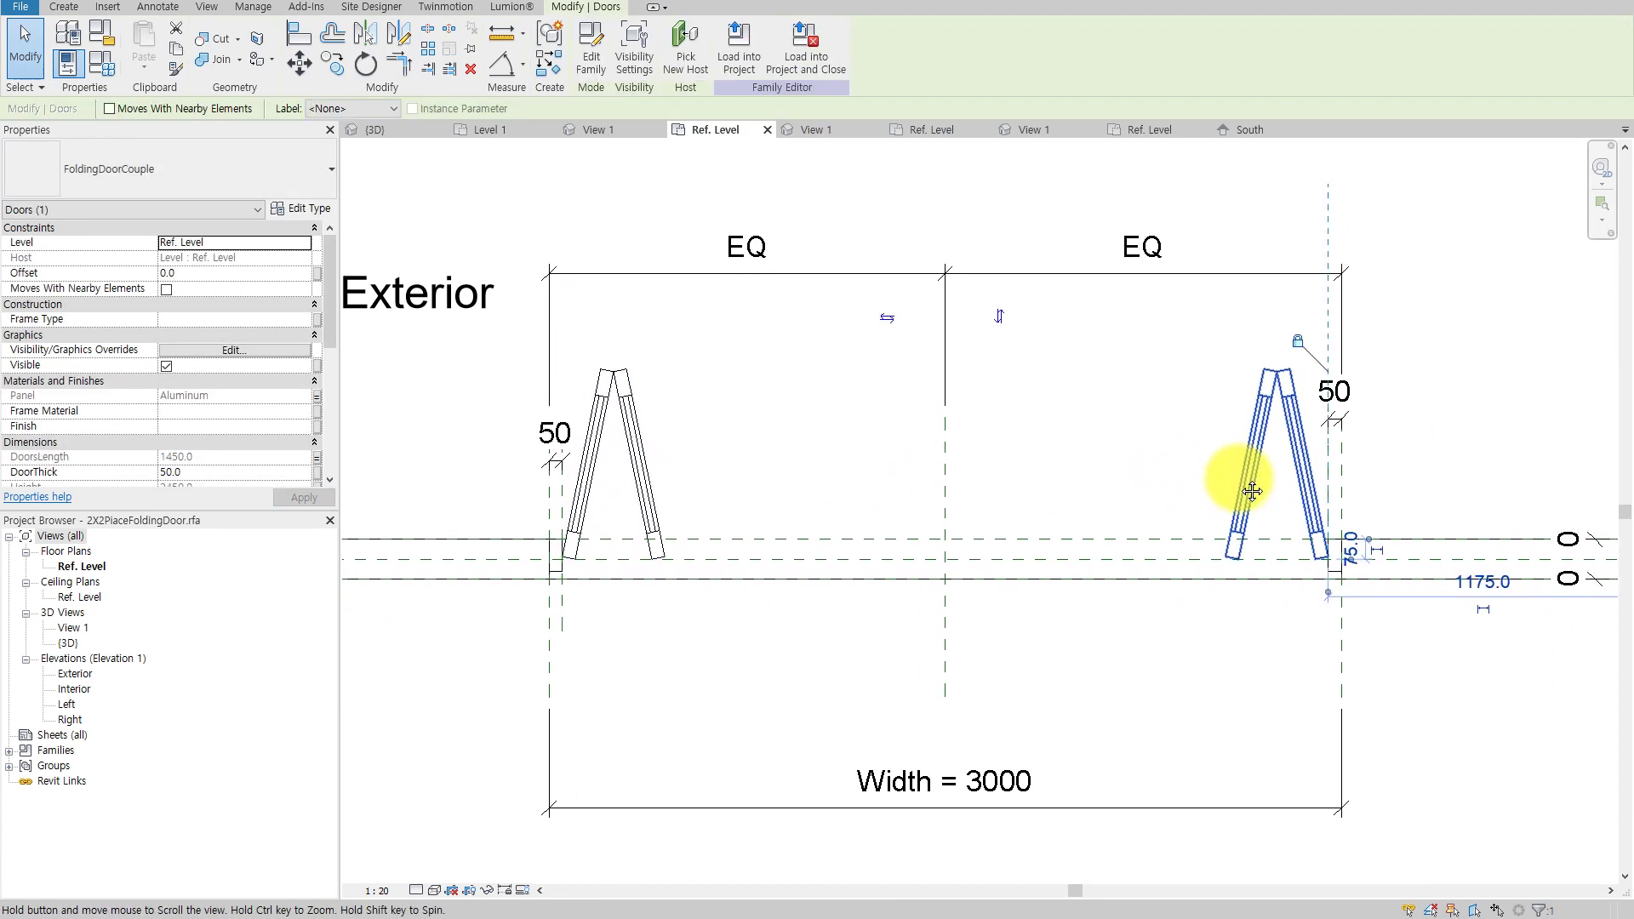
pyautogui.scroll(-1, 1094, 523)
pyautogui.scroll(-1, 1090, 524)
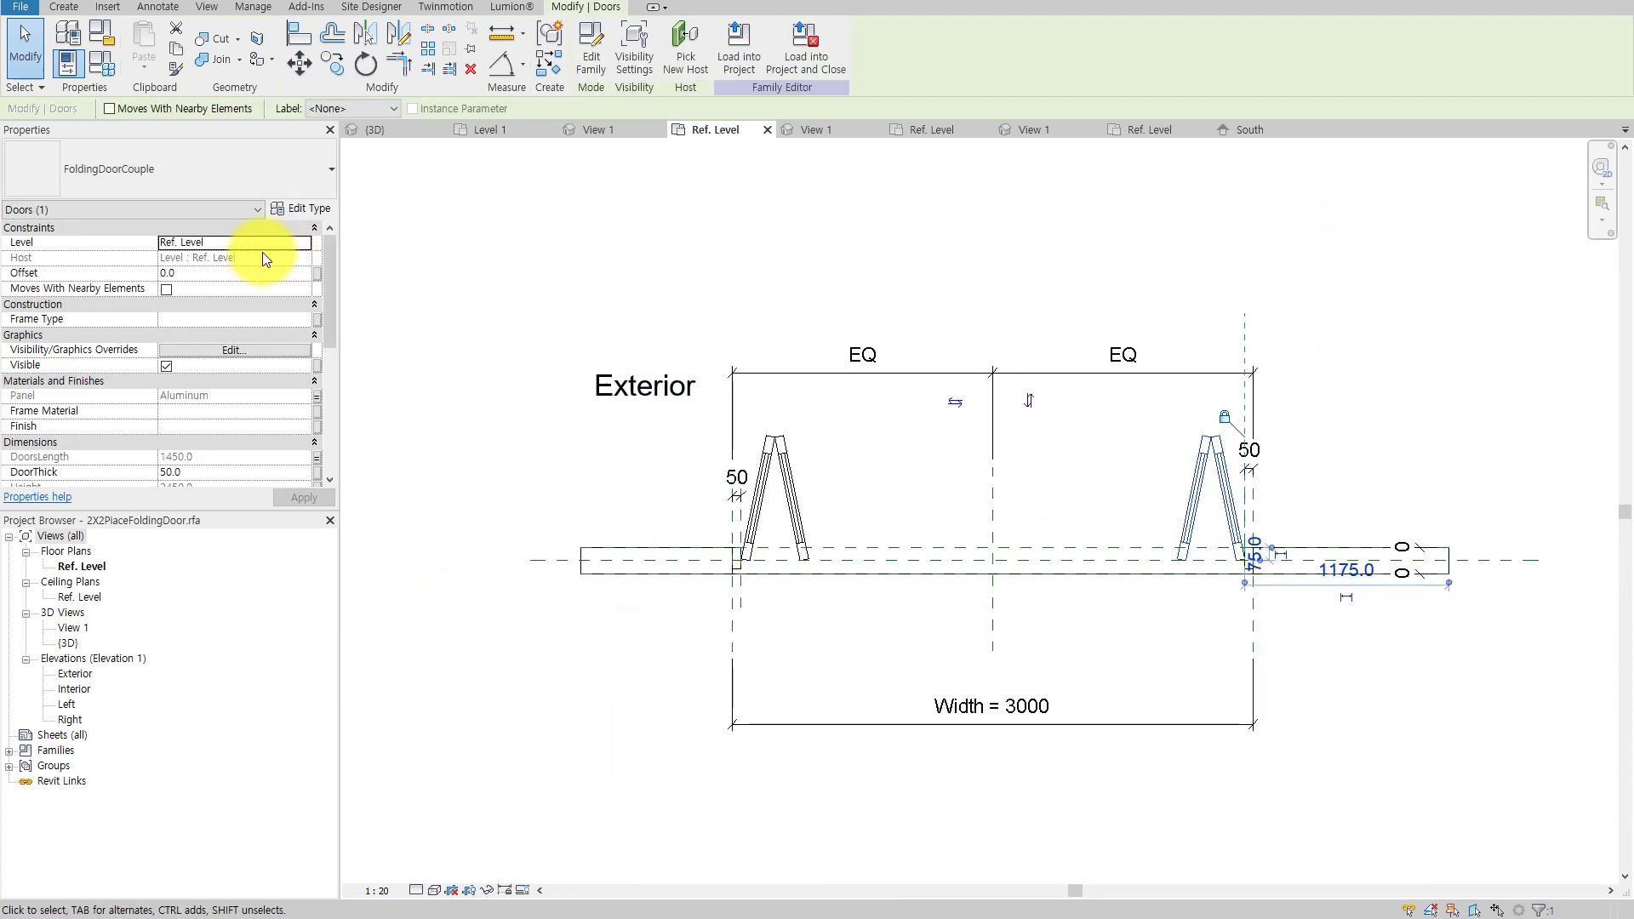
pyautogui.scroll(-2, 201, 370)
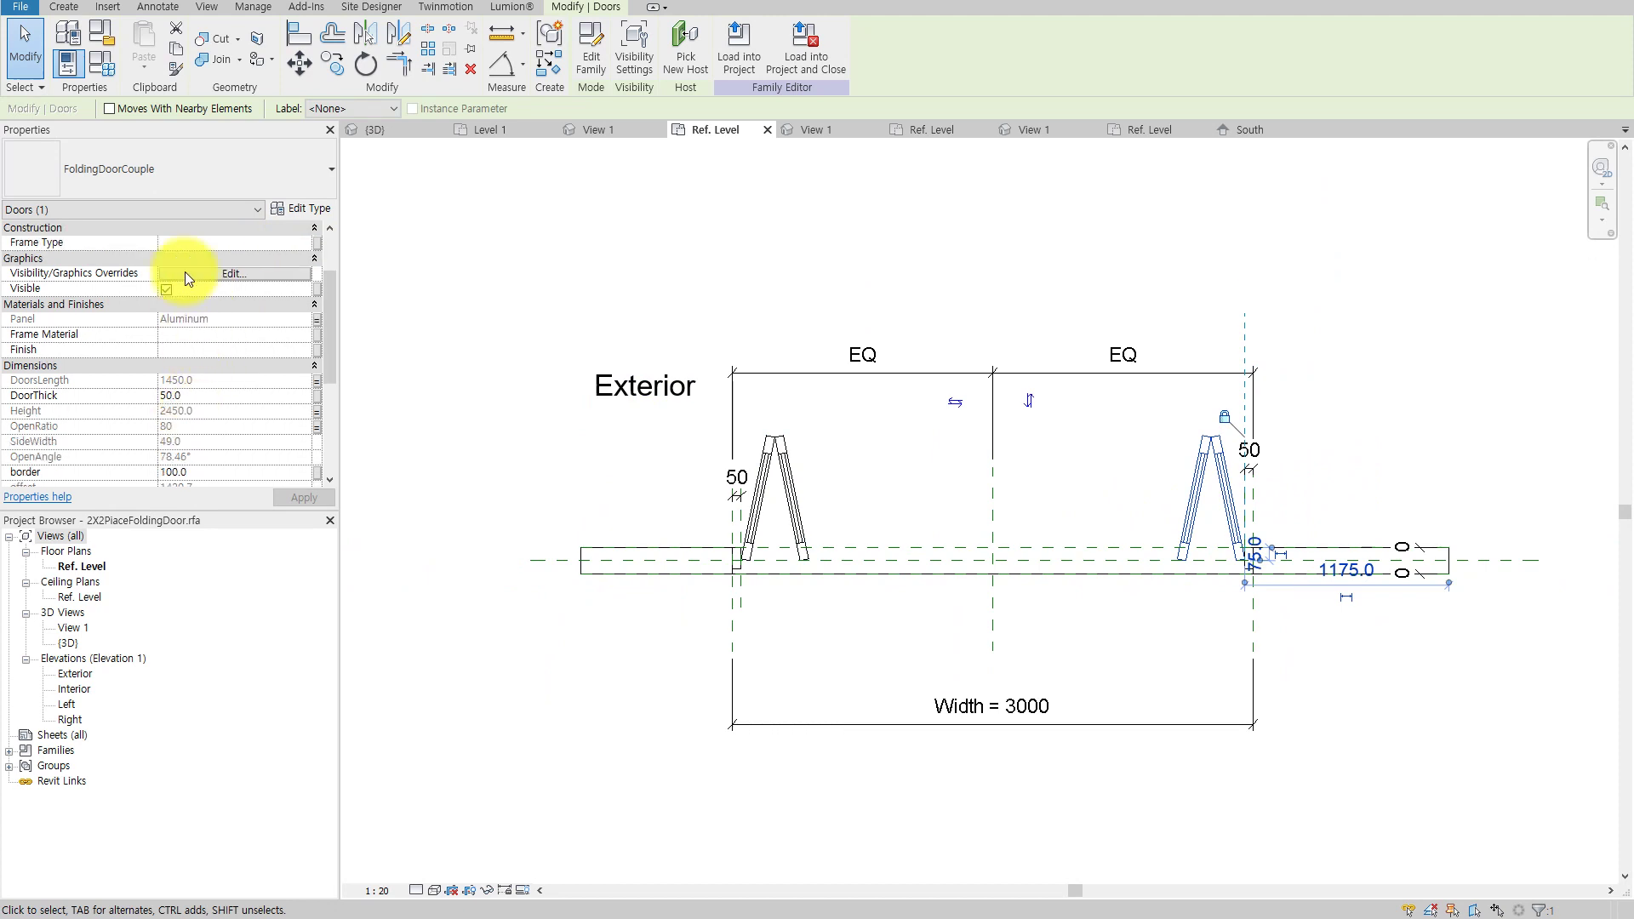
pyautogui.scroll(-1, 198, 284)
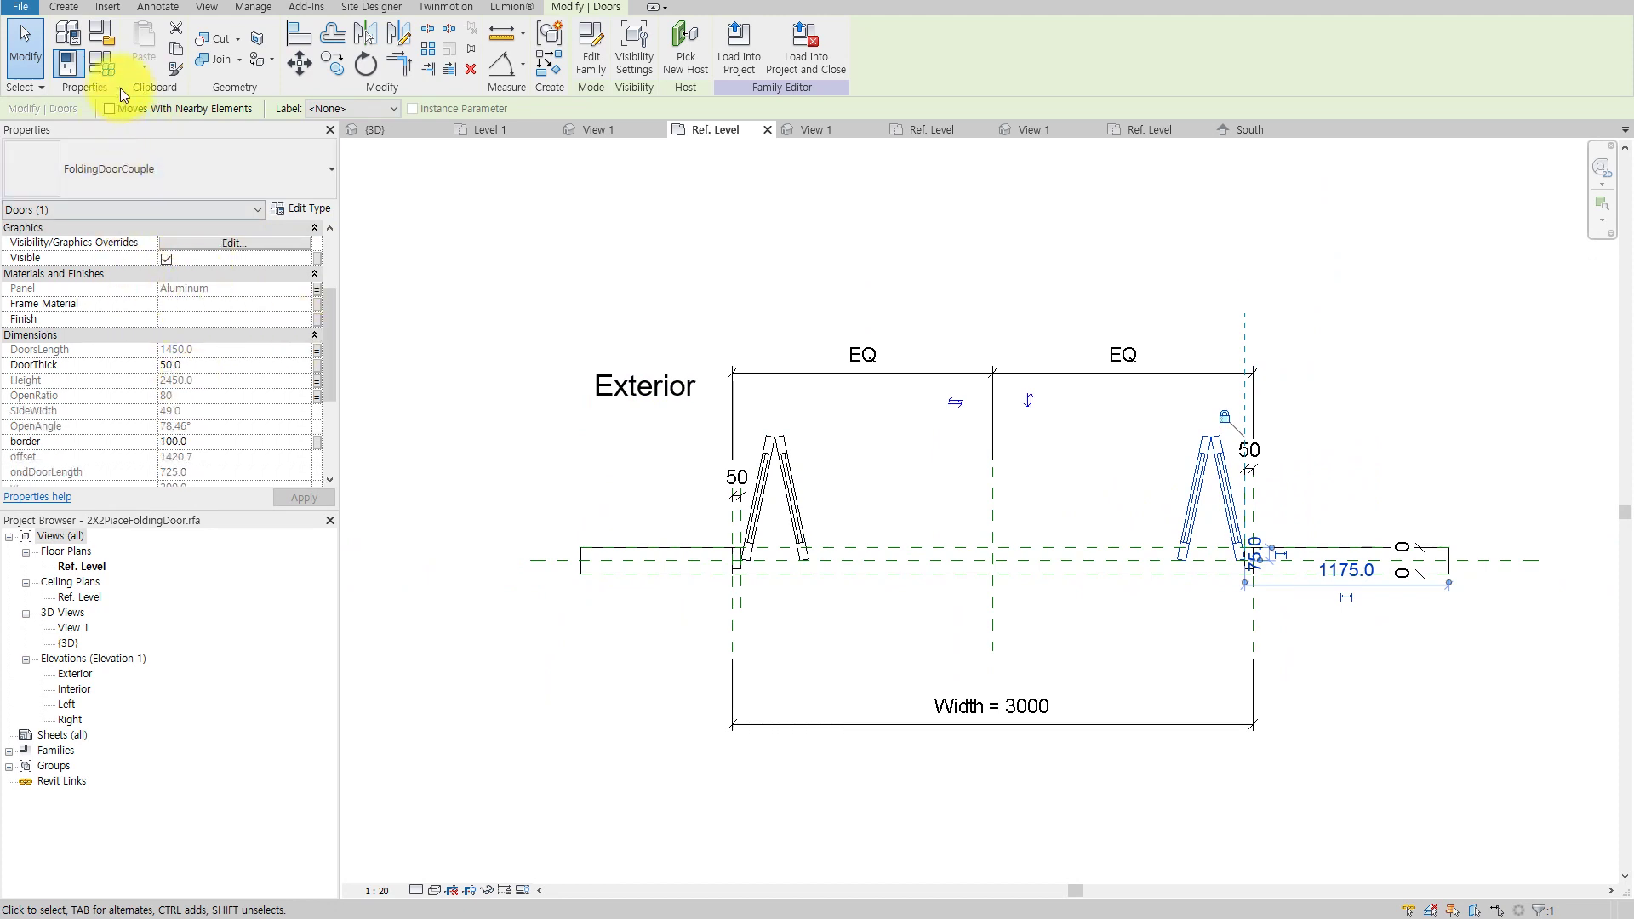
# Review the door's type properties, then reselect the door pairs and clear the selection.
pyautogui.click(106, 62)
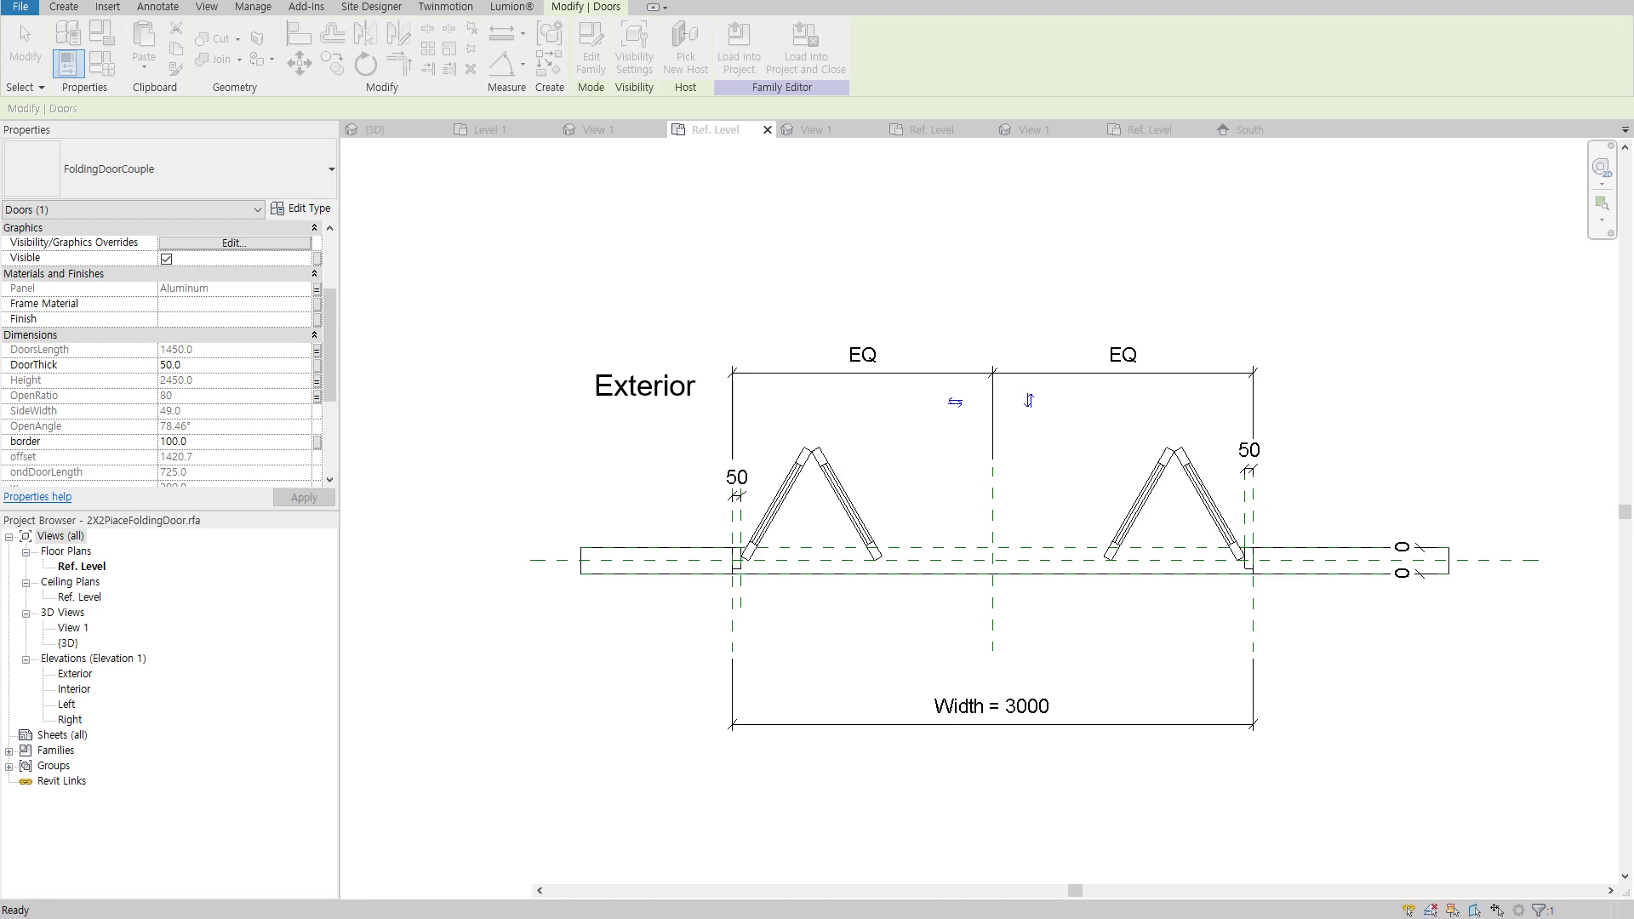
pyautogui.click(1306, 566)
pyautogui.moveTo(1306, 565)
pyautogui.mouseDown(button='middle')
pyautogui.moveTo(1186, 584)
pyautogui.moveTo(1325, 561)
pyautogui.mouseUp(button='middle')
pyautogui.scroll(2, 1325, 561)
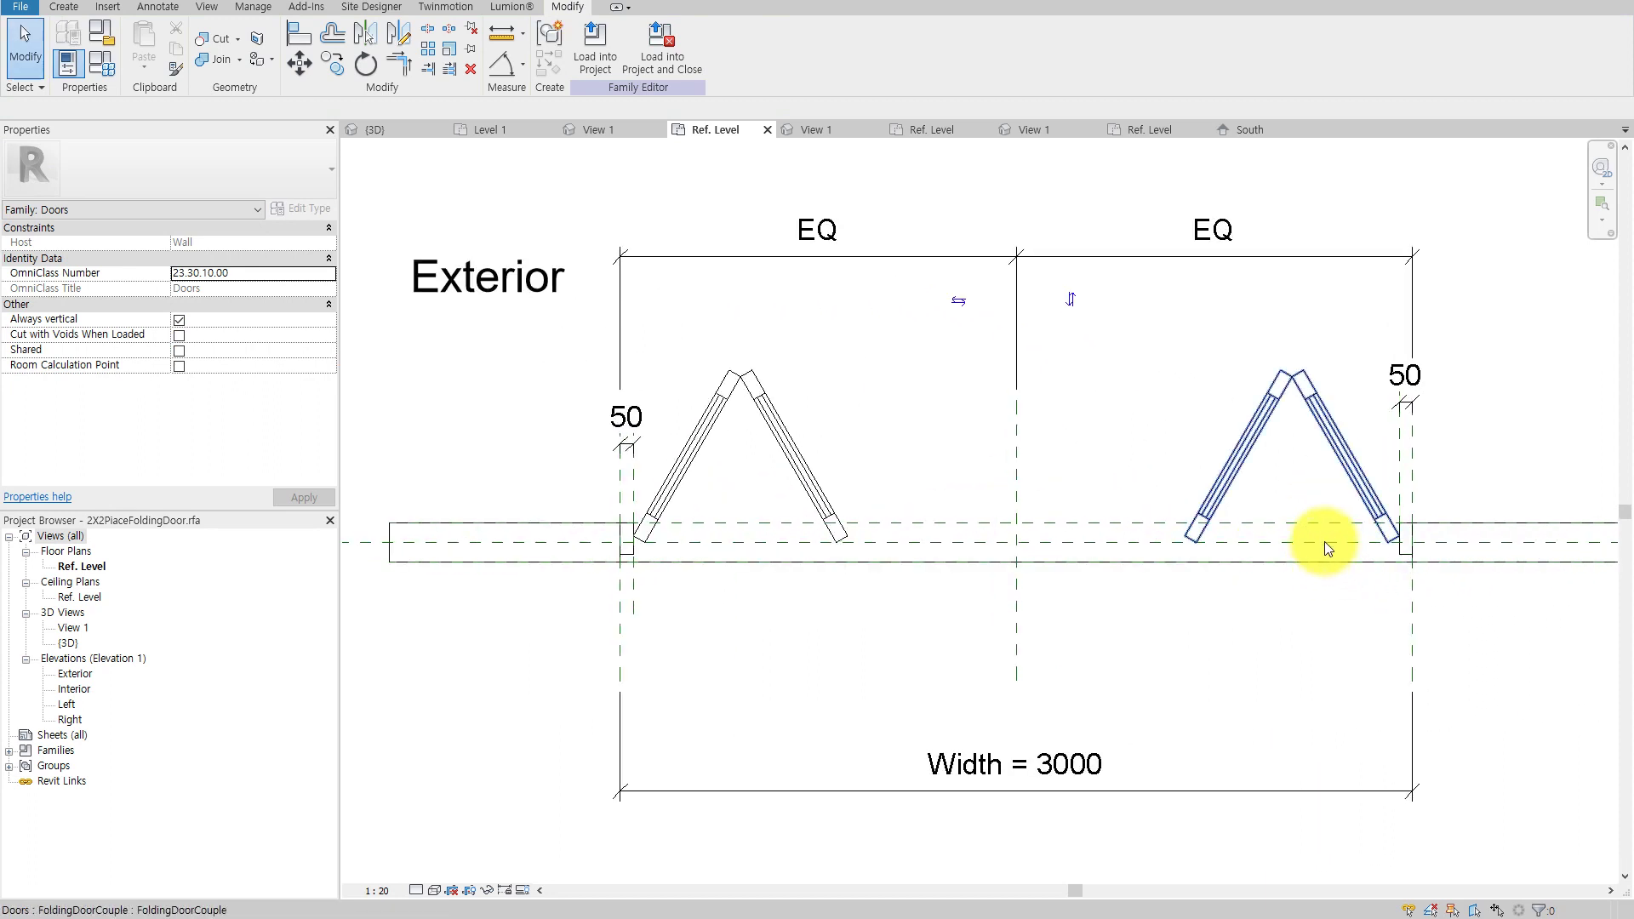
pyautogui.click(1254, 446)
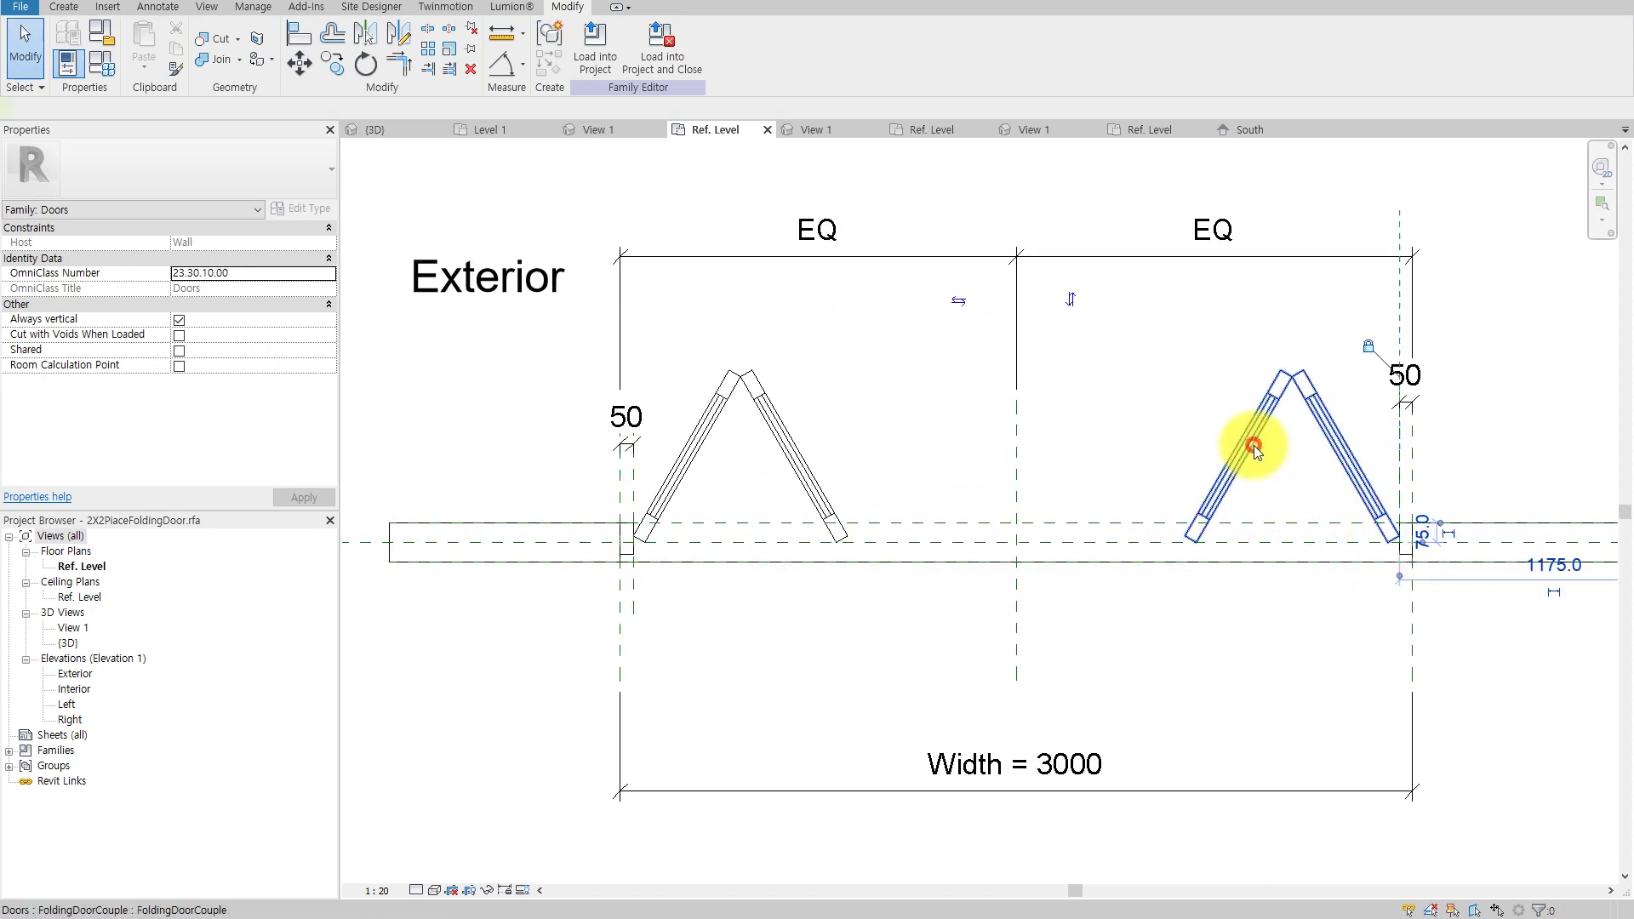
pyautogui.click(830, 482)
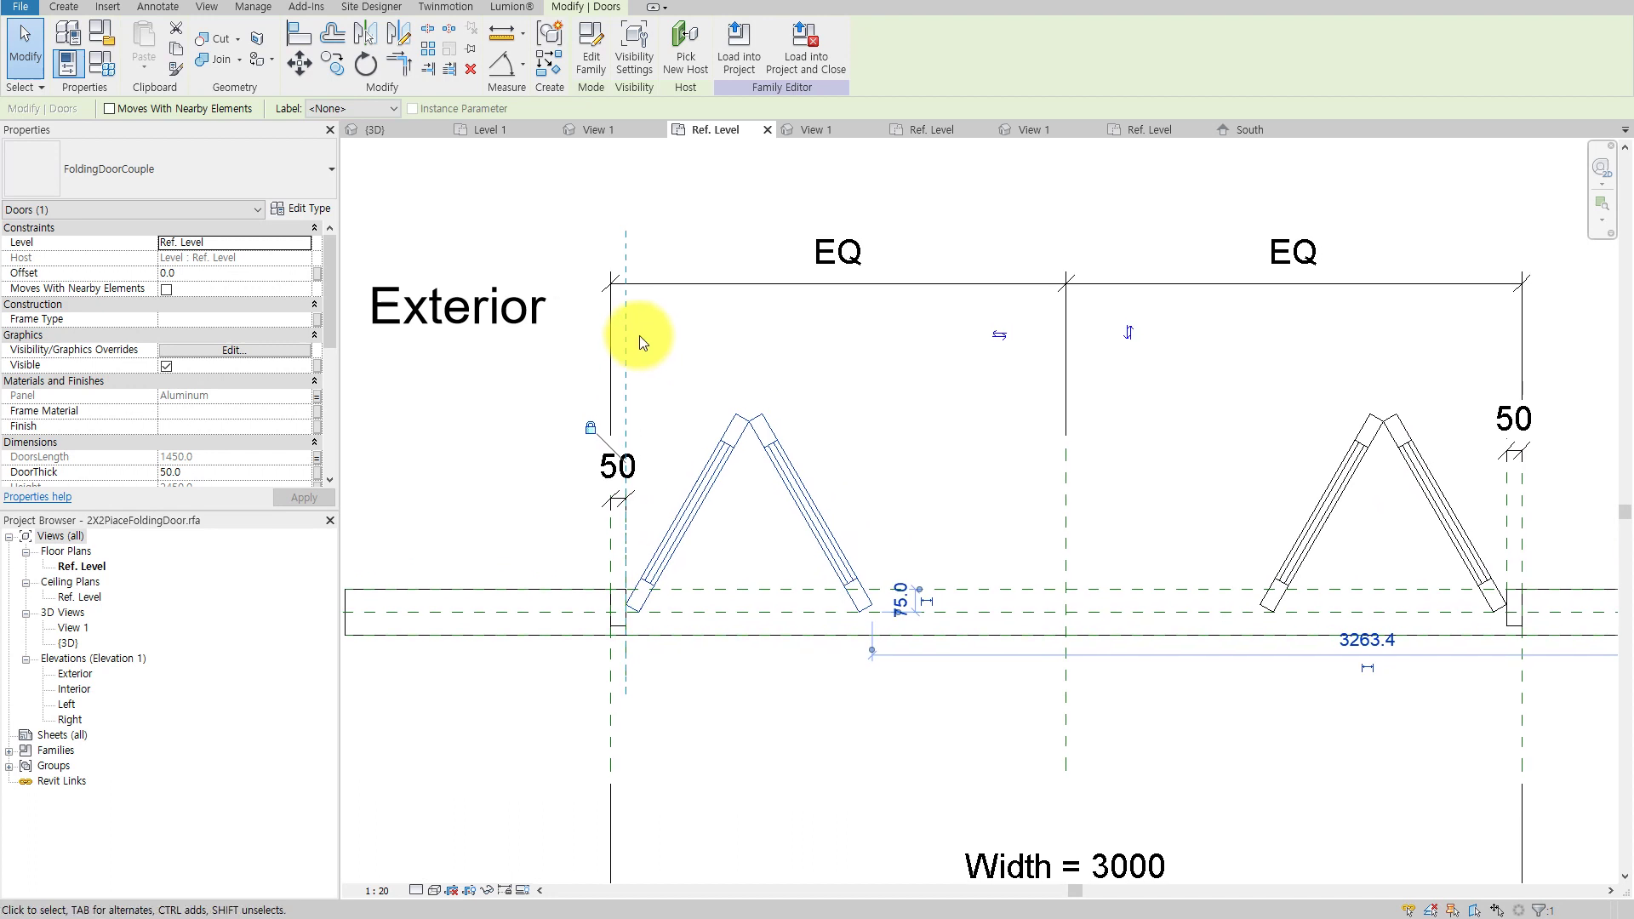
pyautogui.press('Escape')
# Open the {3D} view and orbit to see the open door pairs from front and behind.
pyautogui.click(307, 2)
pyautogui.keyDown('shift'); pyautogui.moveTo(1069, 431); pyautogui.dragTo(1285, 243, button='middle'); pyautogui.keyUp('shift')
pyautogui.keyDown('shift'); pyautogui.moveTo(1050, 627); pyautogui.dragTo(539, 577, button='middle'); pyautogui.keyUp('shift')
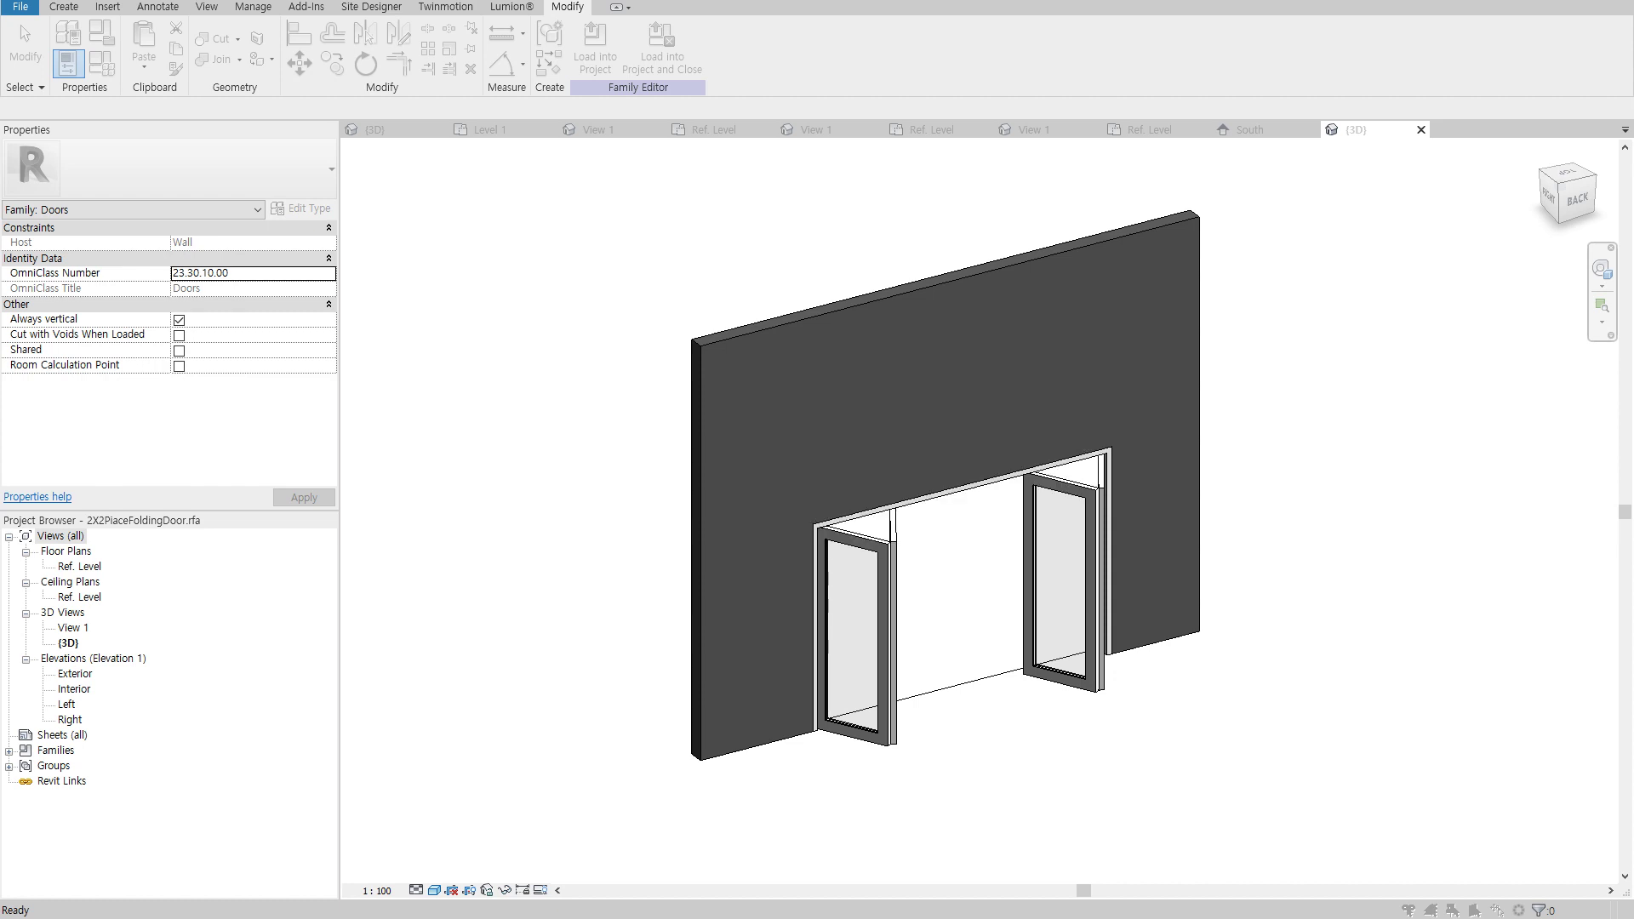
# In the Ref. Level plan, copy the left door pair toward the centre and align it to the centre reference plane.
pyautogui.click(248, 416)
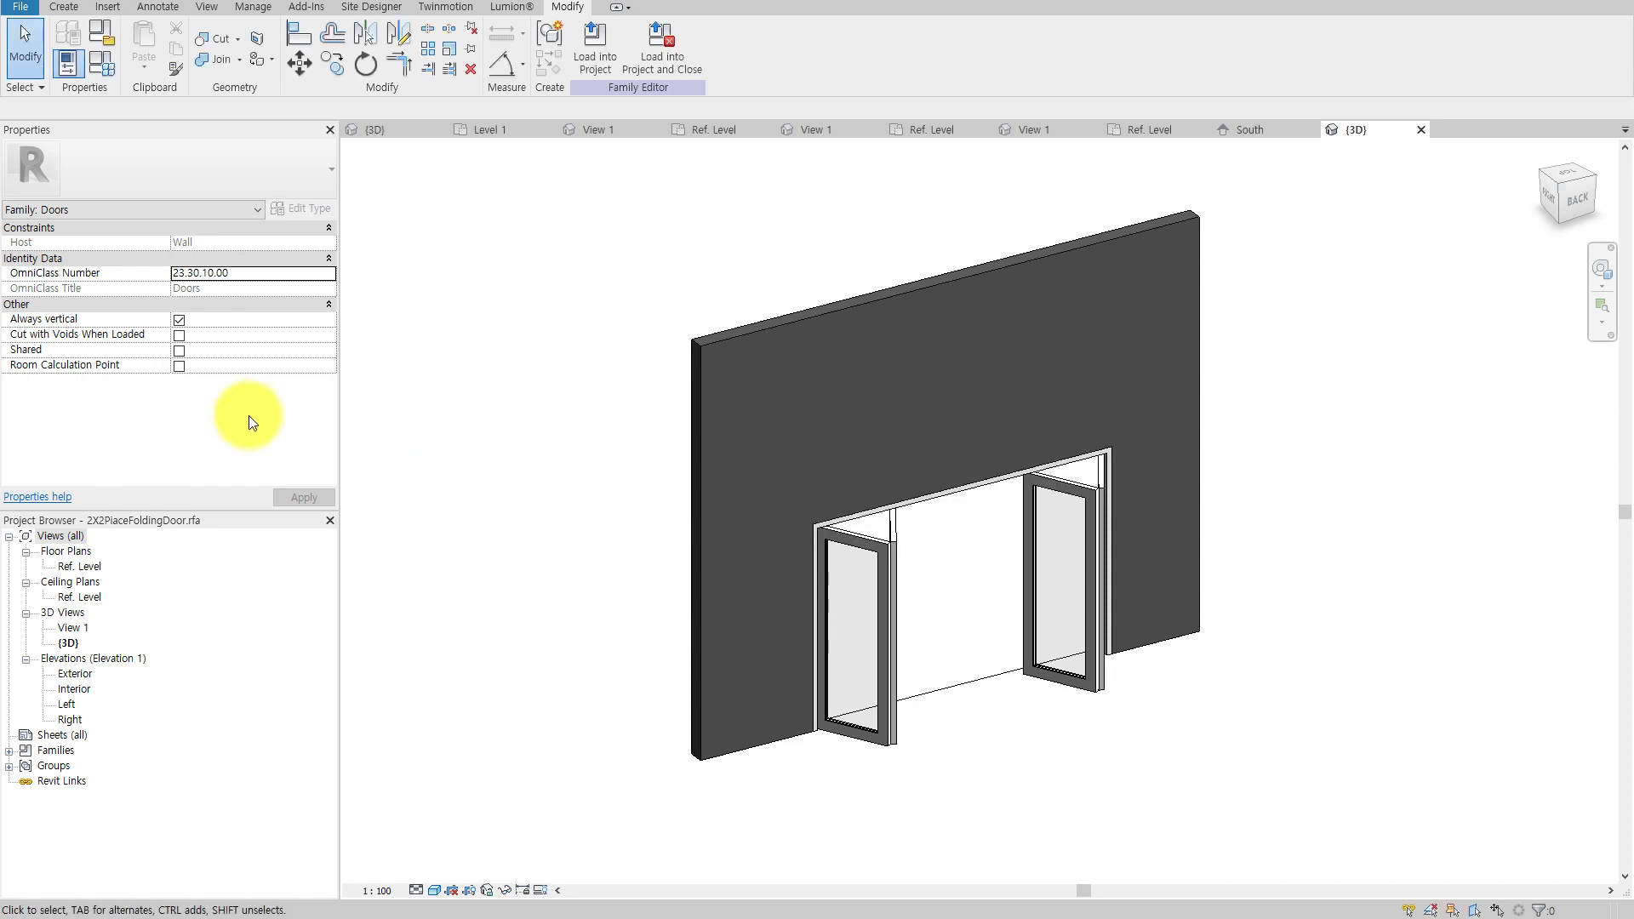
pyautogui.doubleClick(82, 567)
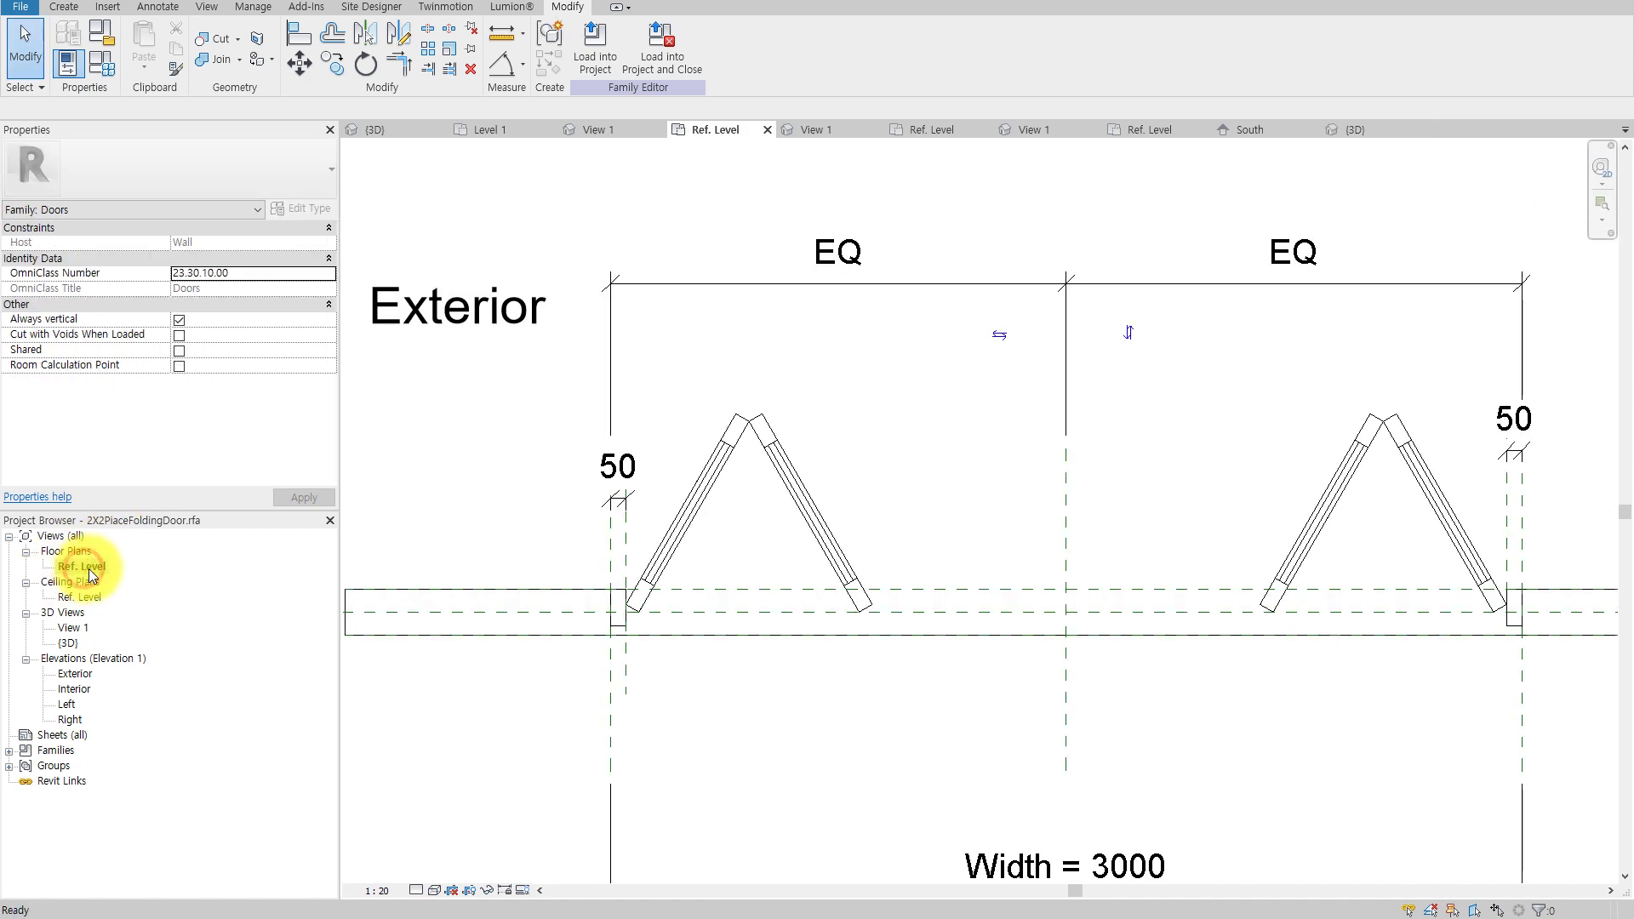
pyautogui.click(809, 531)
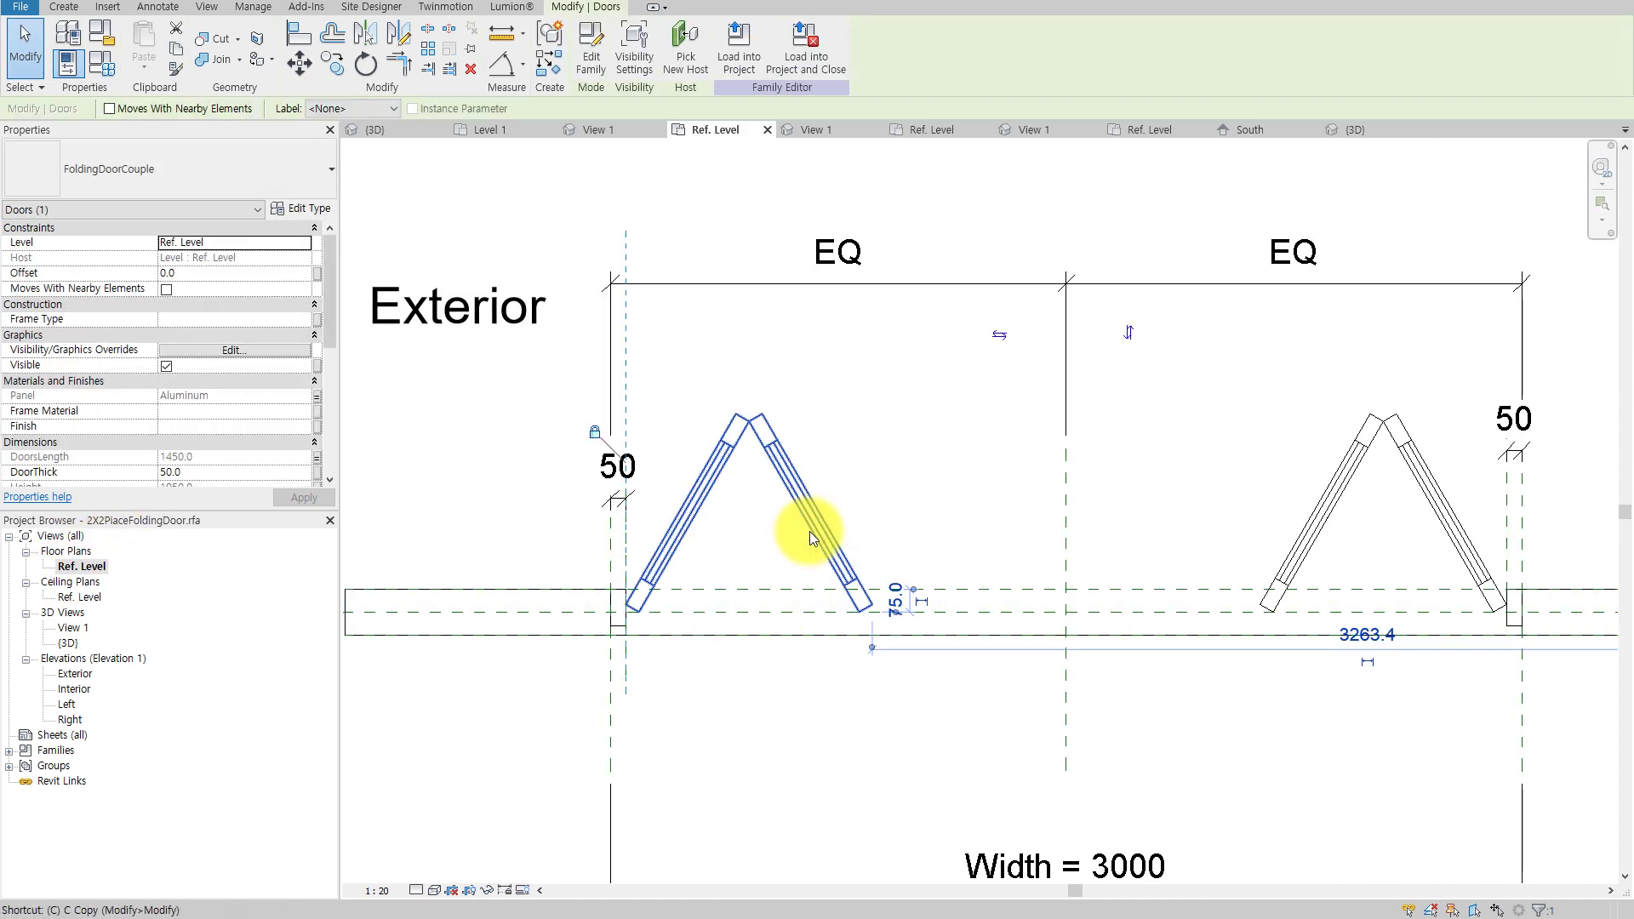
pyautogui.press('c')
pyautogui.press('o')
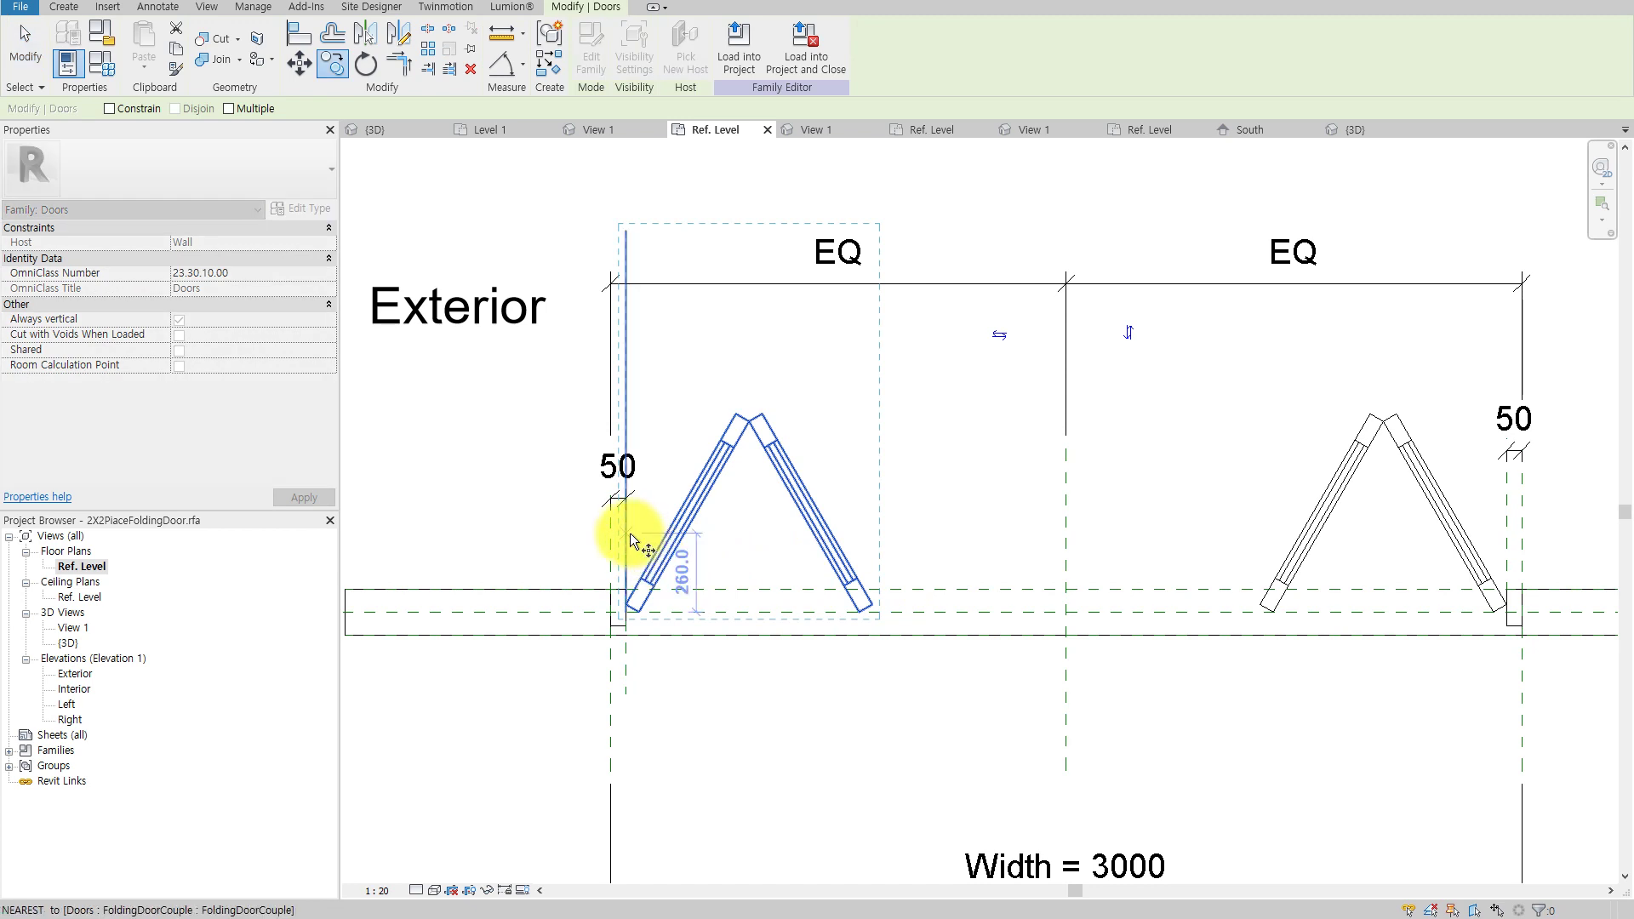
pyautogui.click(635, 533)
pyautogui.click(869, 532)
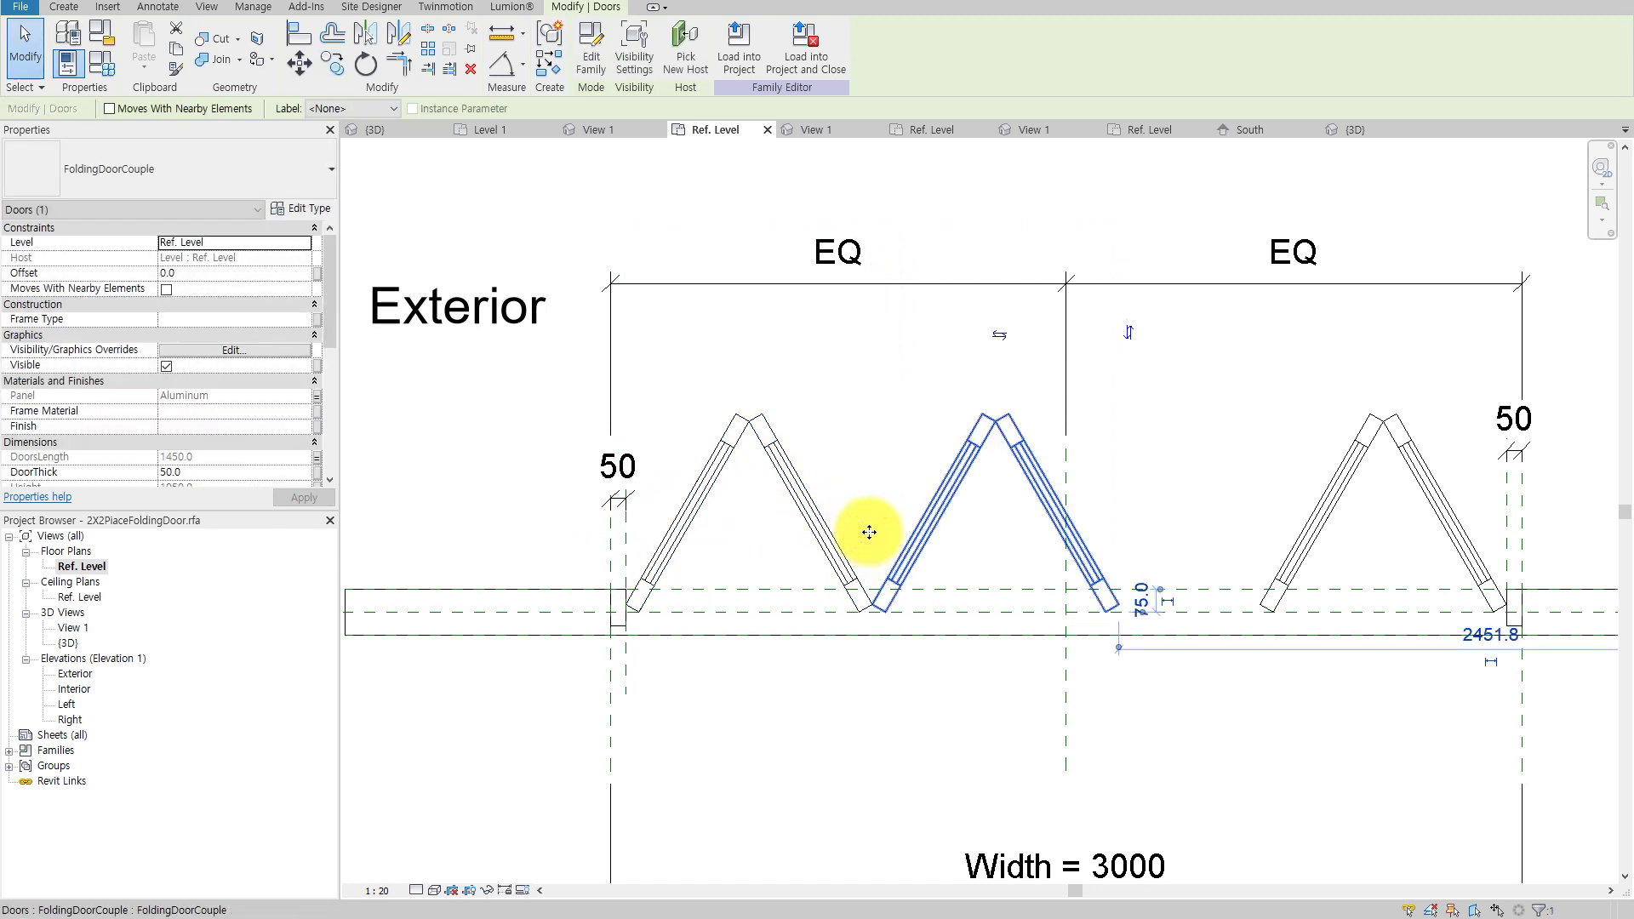
pyautogui.press('a')
pyautogui.press('l')
pyautogui.click(871, 451)
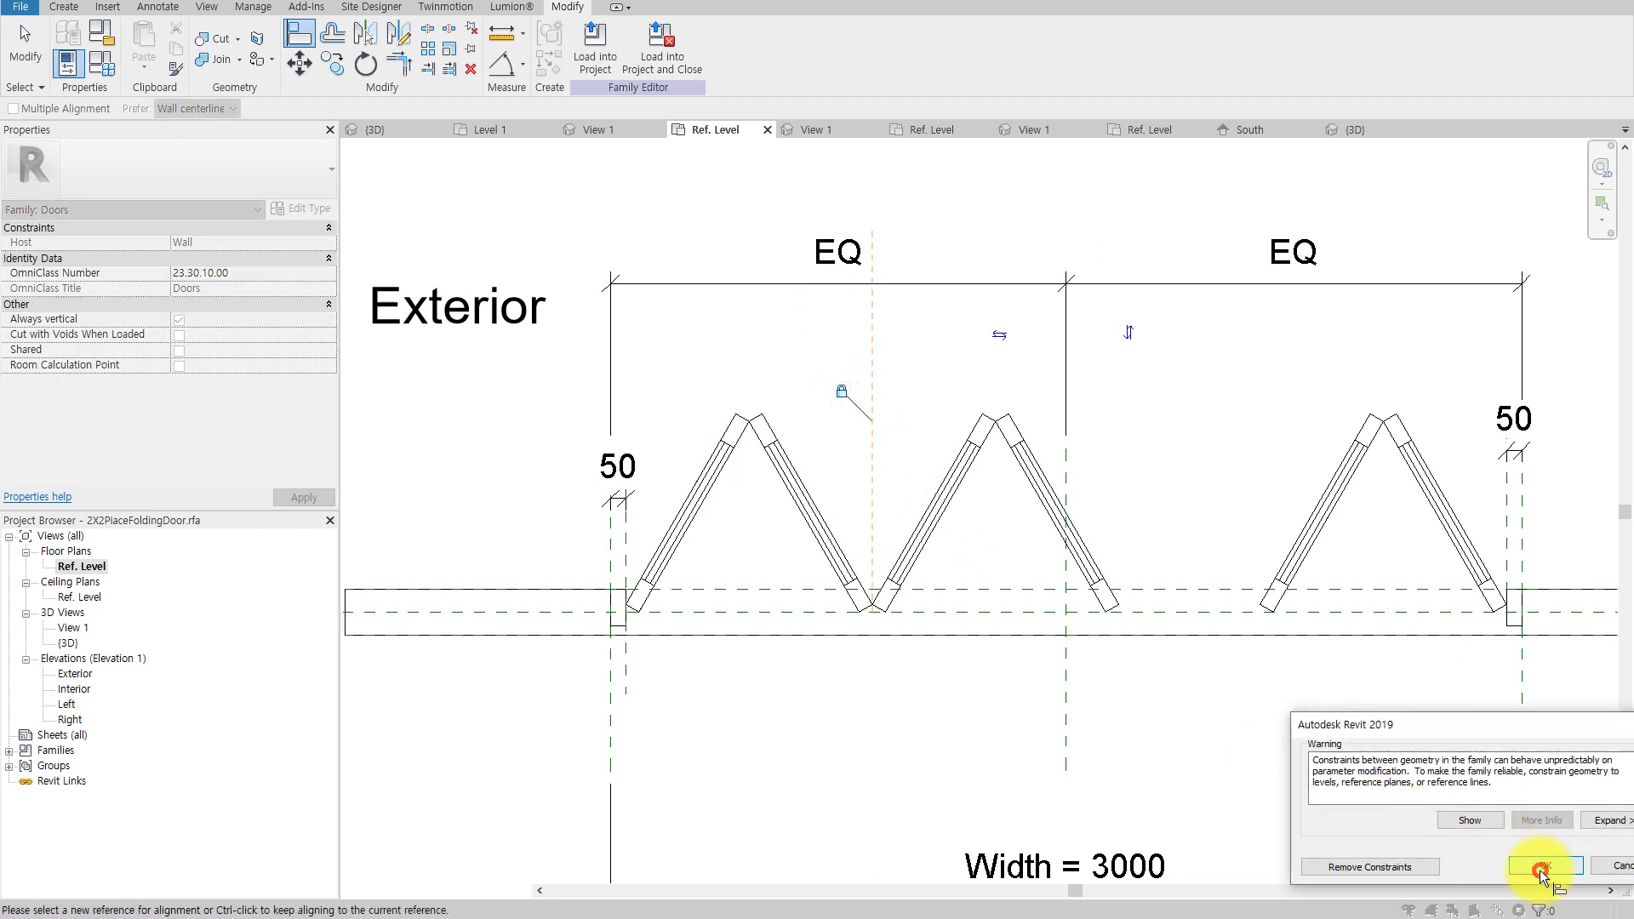
pyautogui.click(1543, 868)
pyautogui.press('Escape')
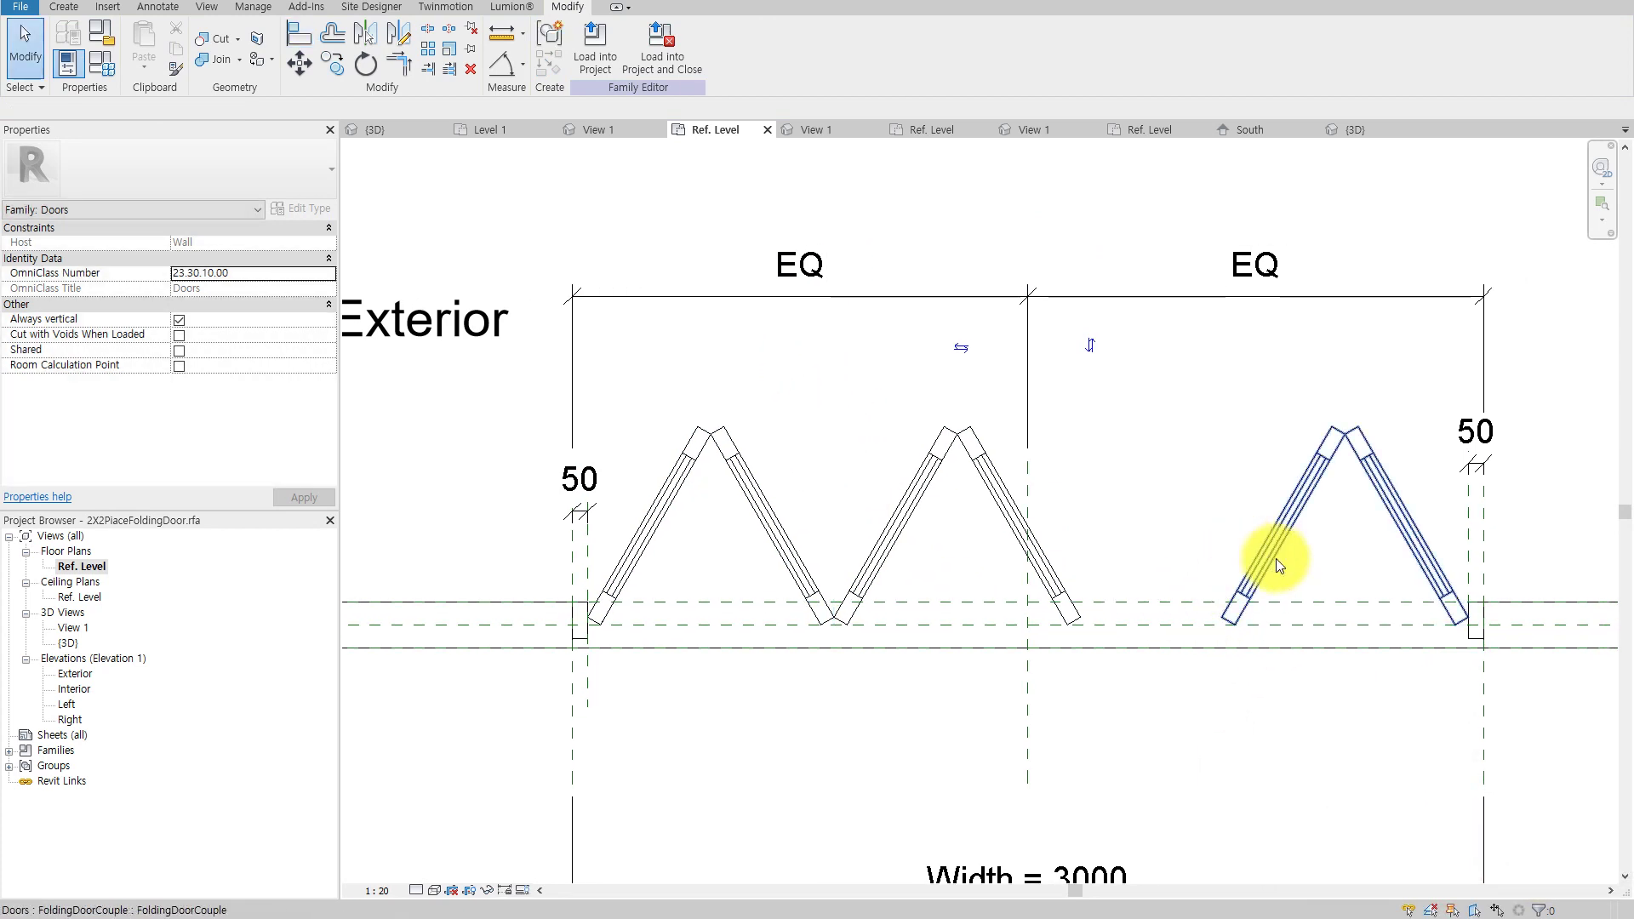
# Copy the right door pair leftward, align and lock it to its reference line, then flex in Family Types.
pyautogui.click(1277, 562)
pyautogui.moveTo(1277, 562); pyautogui.dragTo(1096, 569, button='middle')
pyautogui.press('c')
pyautogui.press('o')
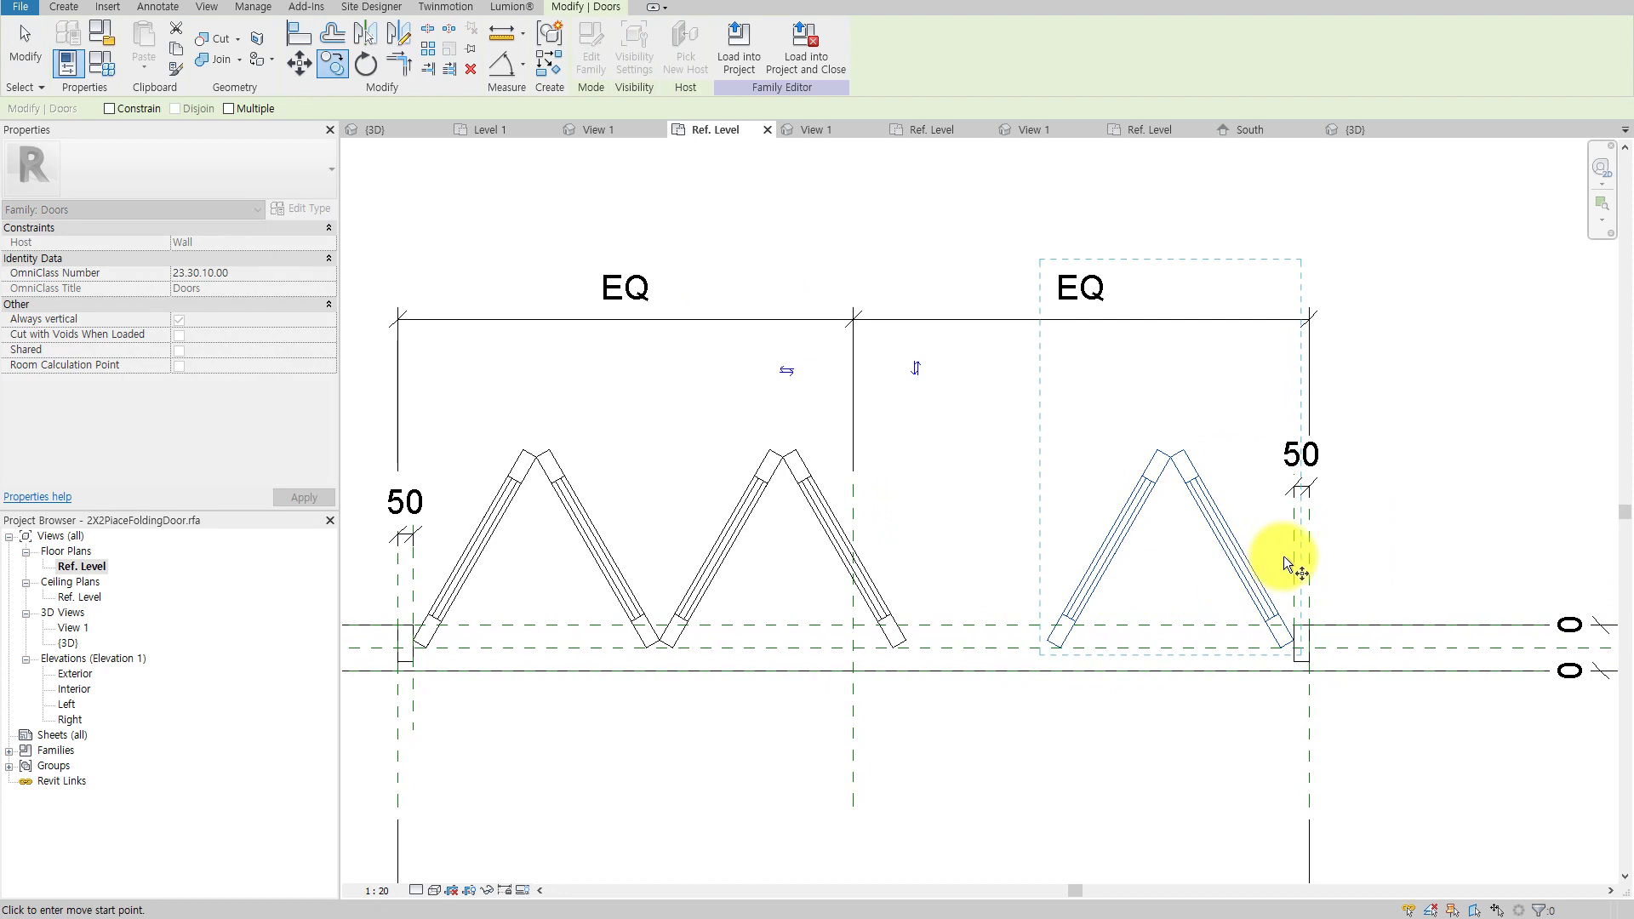
pyautogui.click(1289, 555)
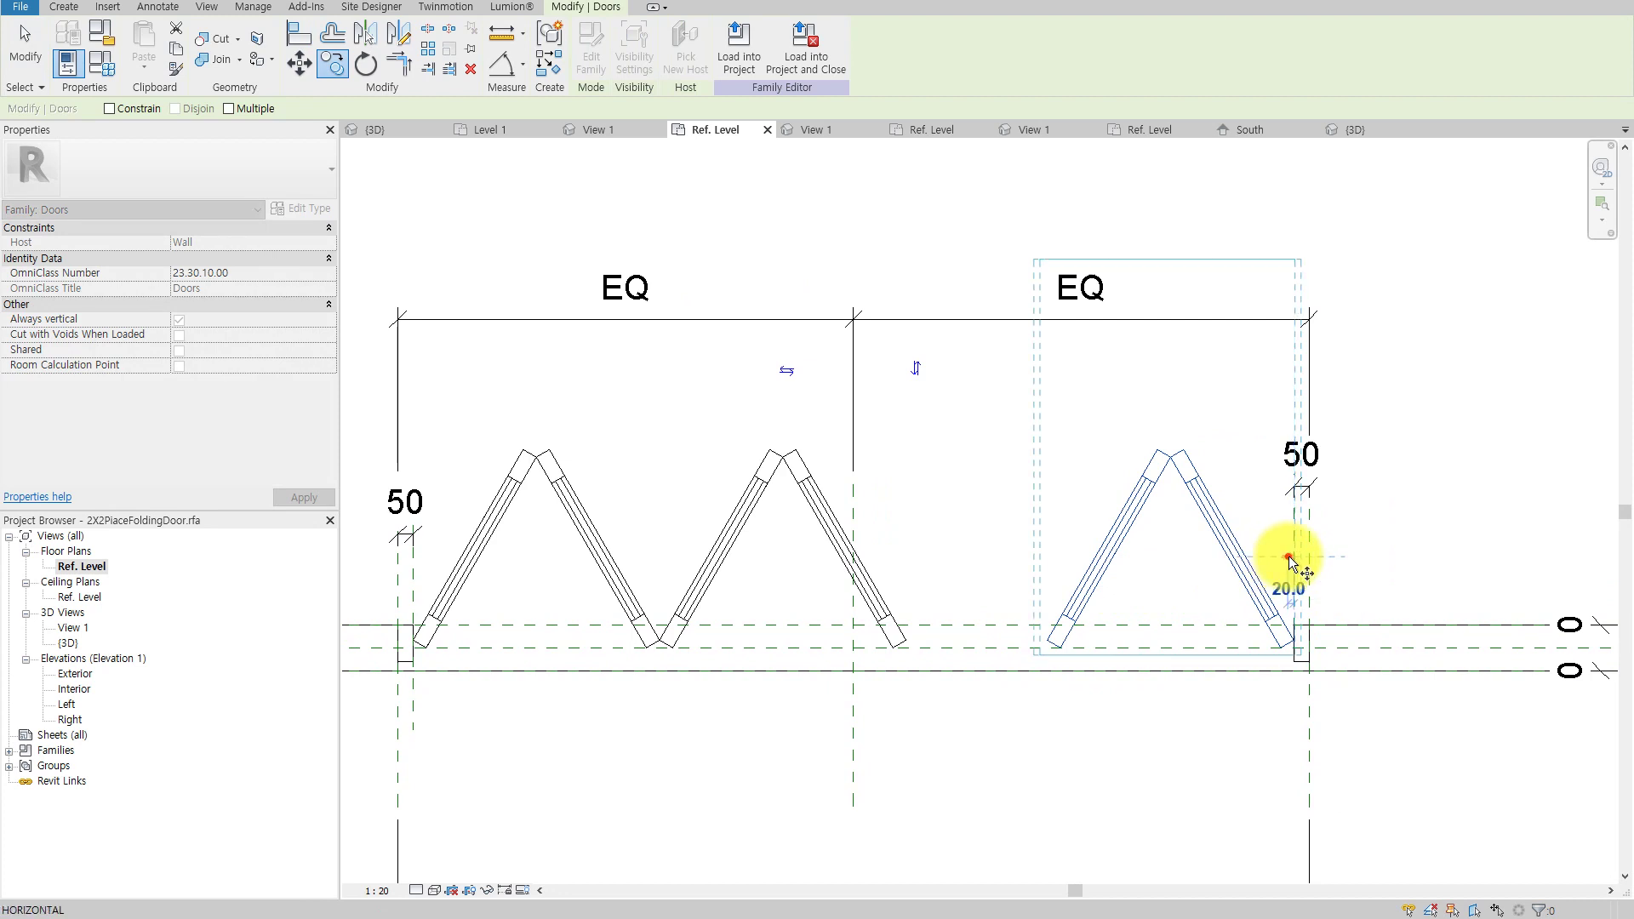
pyautogui.click(1048, 560)
pyautogui.press('a')
pyautogui.press('l')
pyautogui.click(1050, 528)
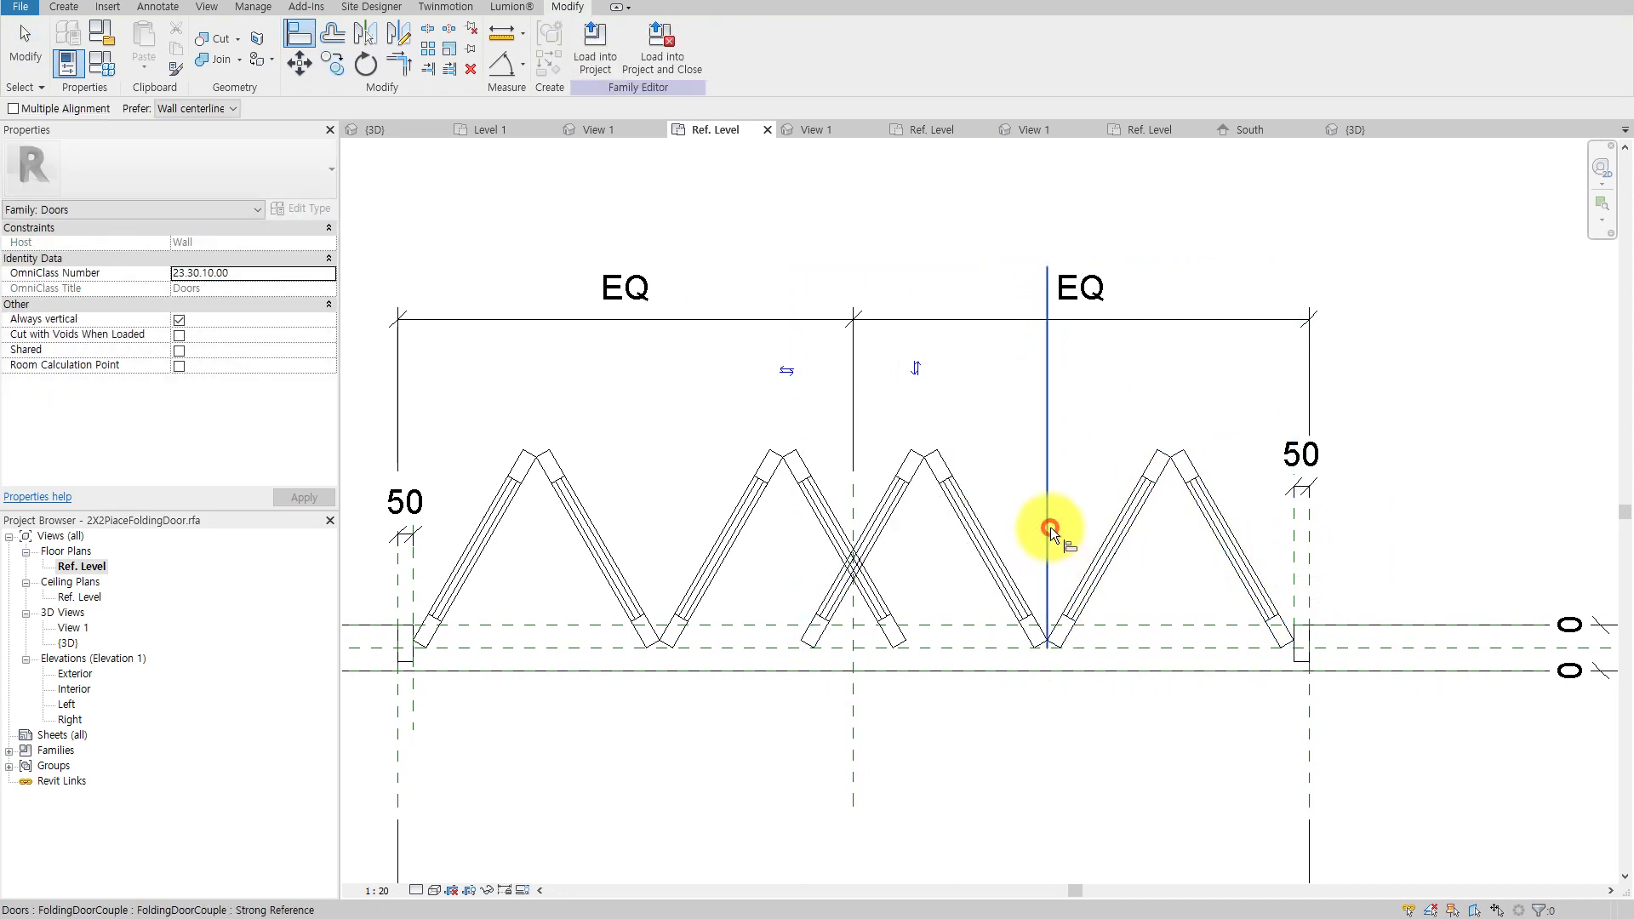
pyautogui.click(1047, 515)
pyautogui.click(1016, 425)
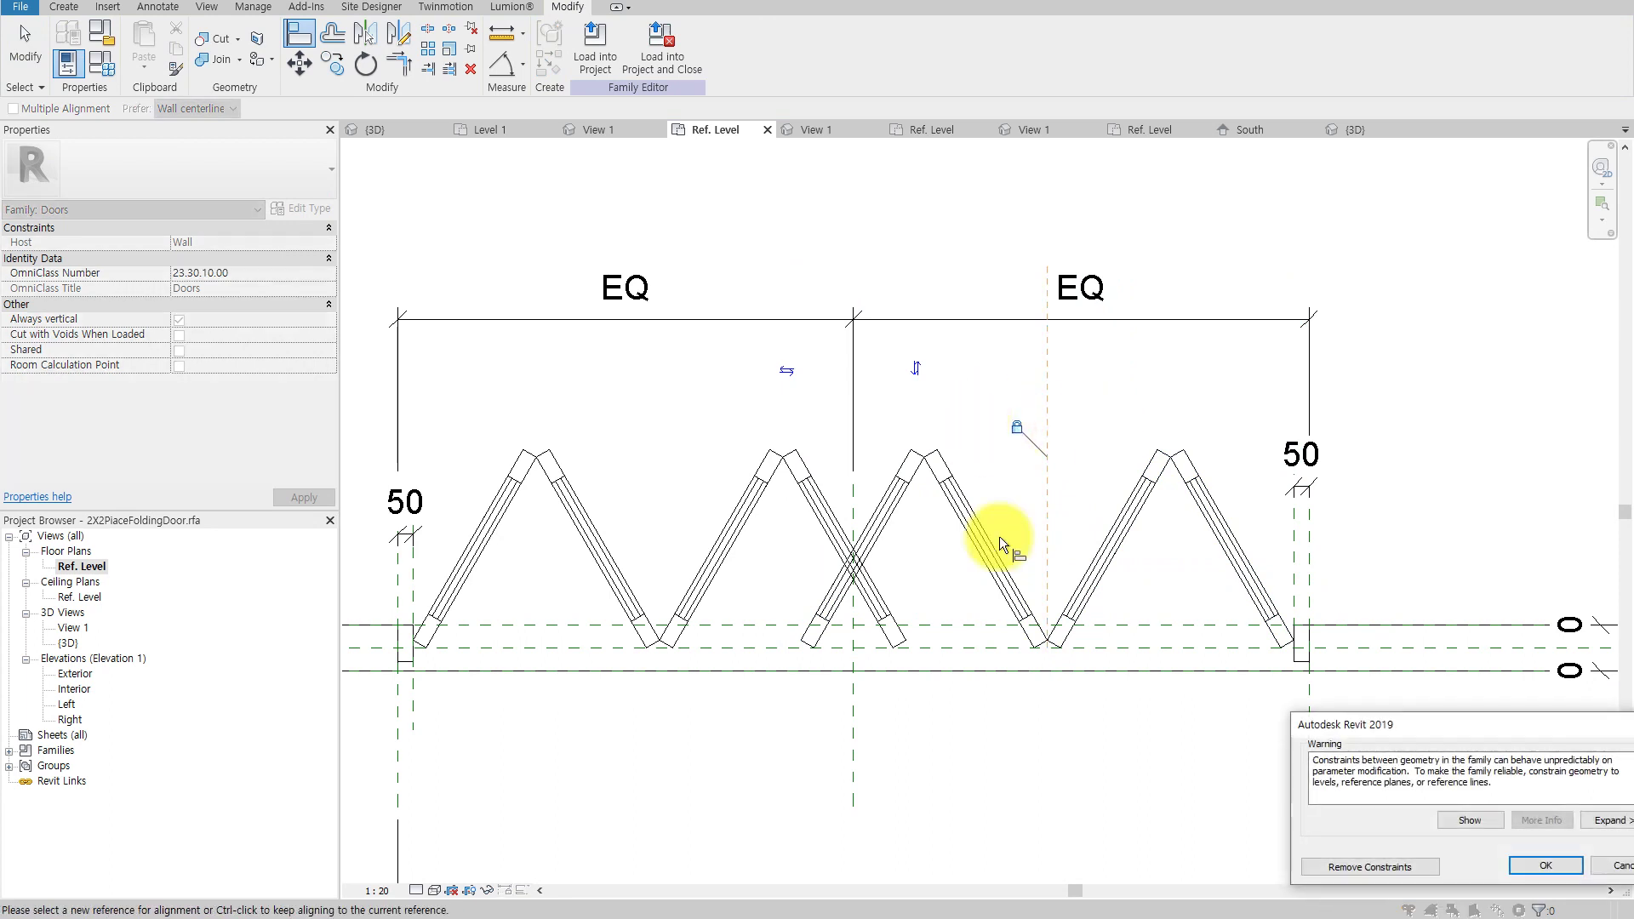
pyautogui.click(1529, 867)
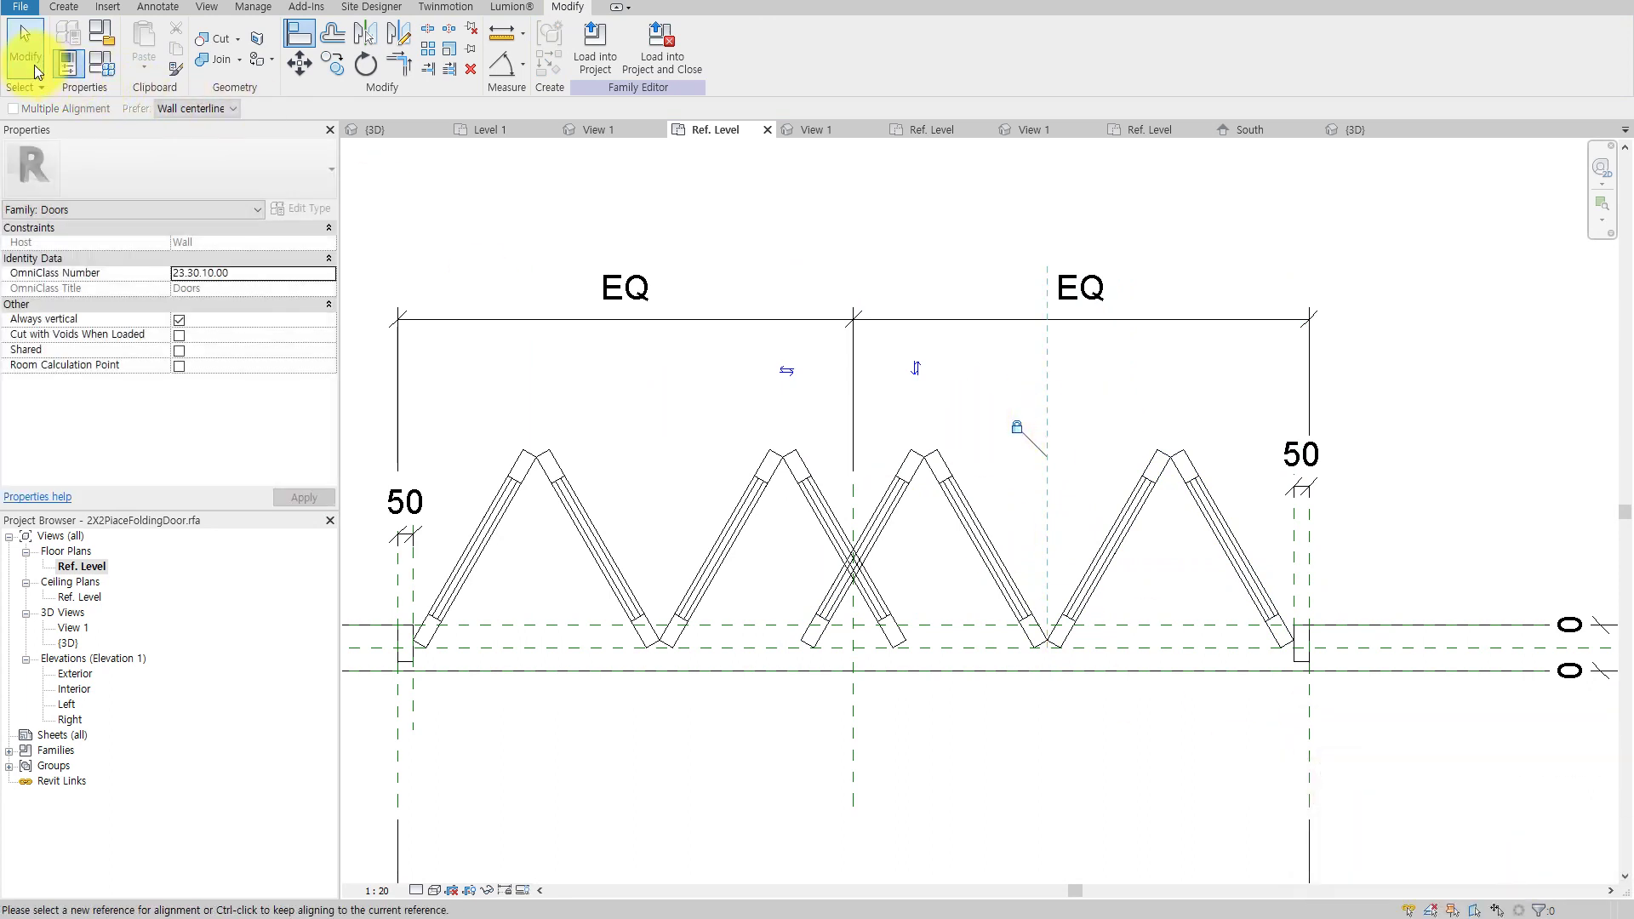
pyautogui.click(104, 66)
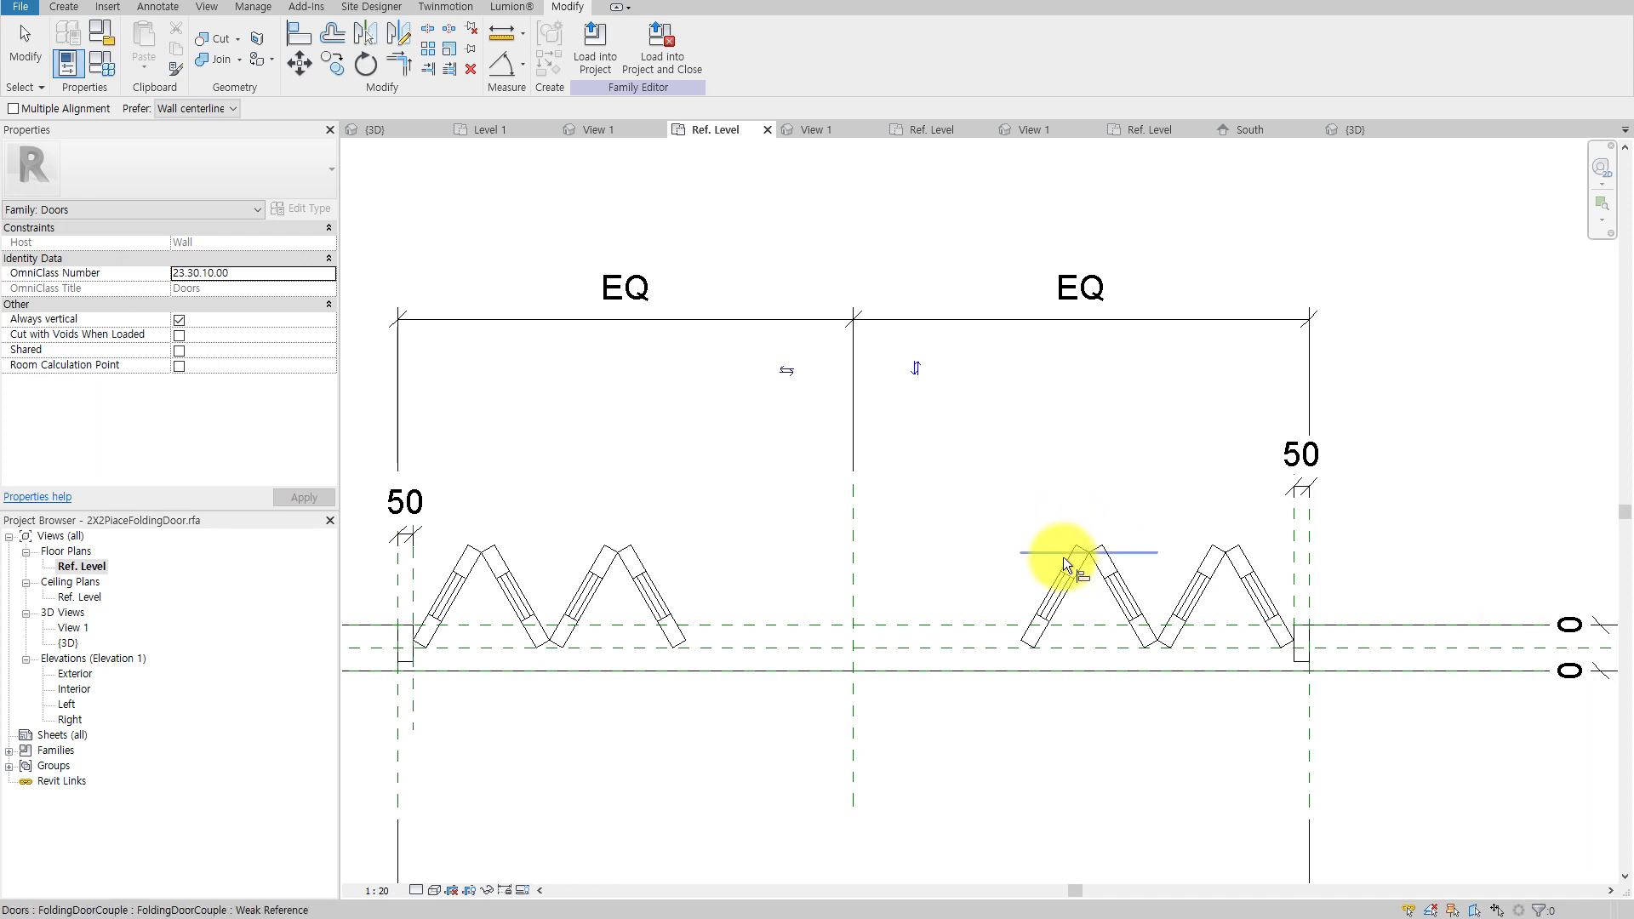
pyautogui.click(1356, 130)
# Orbit the 3D model and flex the door pairs in Family Types.
pyautogui.moveTo(1141, 650)
pyautogui.keyDown('shift'); pyautogui.mouseDown(button='middle')
pyautogui.moveTo(1040, 668)
pyautogui.moveTo(1183, 672)
pyautogui.moveTo(1039, 660)
pyautogui.mouseUp(button='middle'); pyautogui.keyUp('shift')
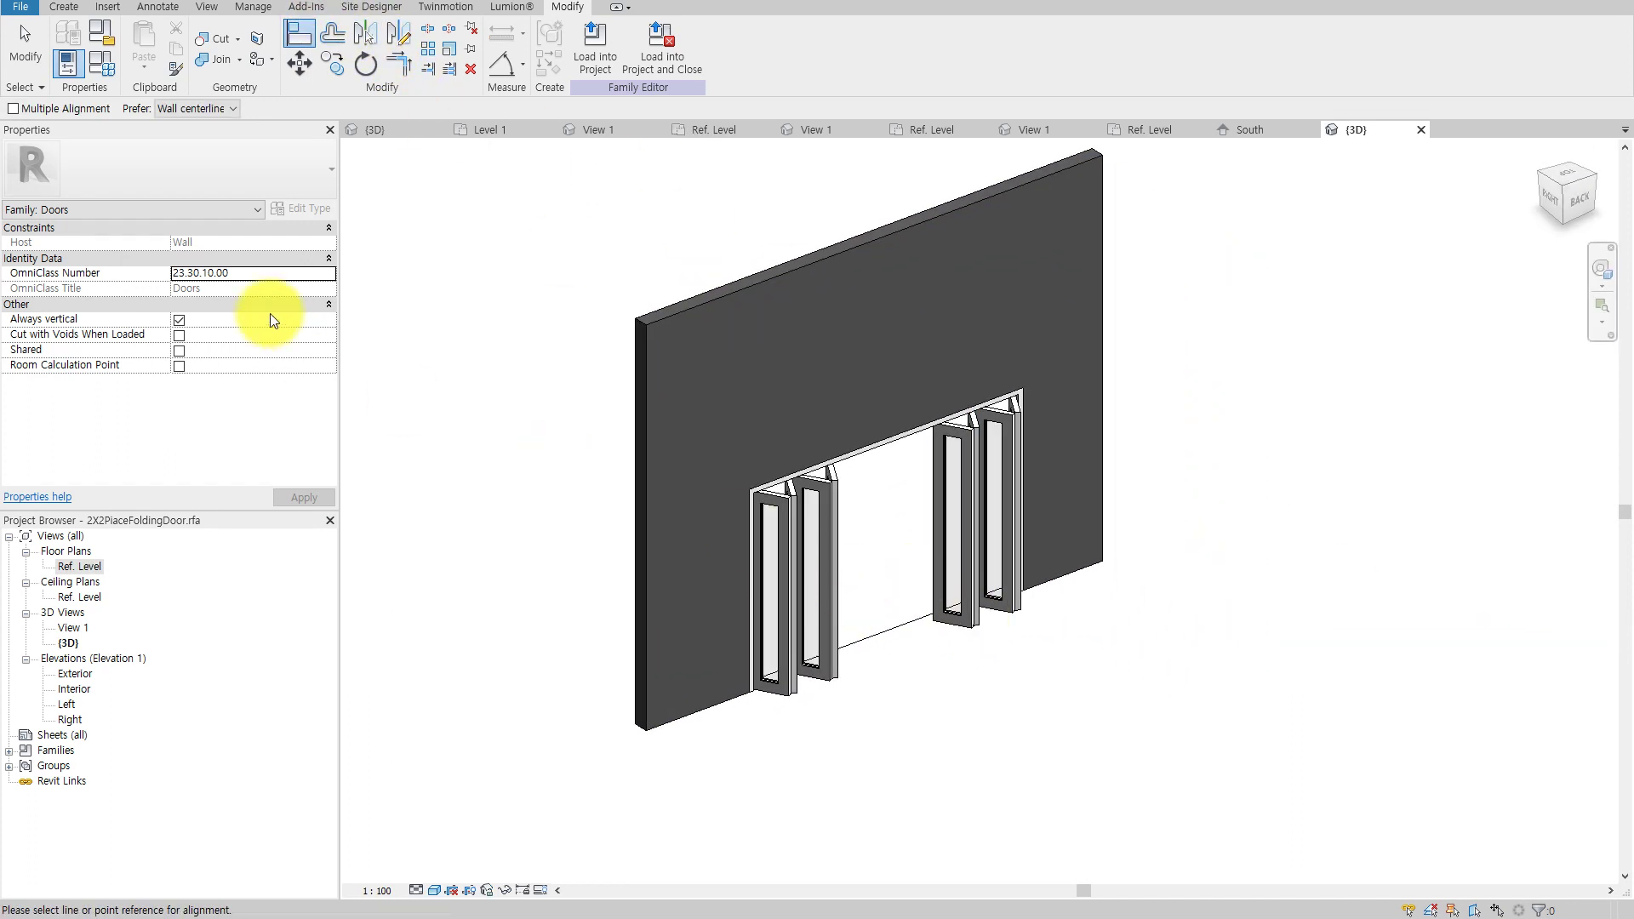
pyautogui.click(110, 69)
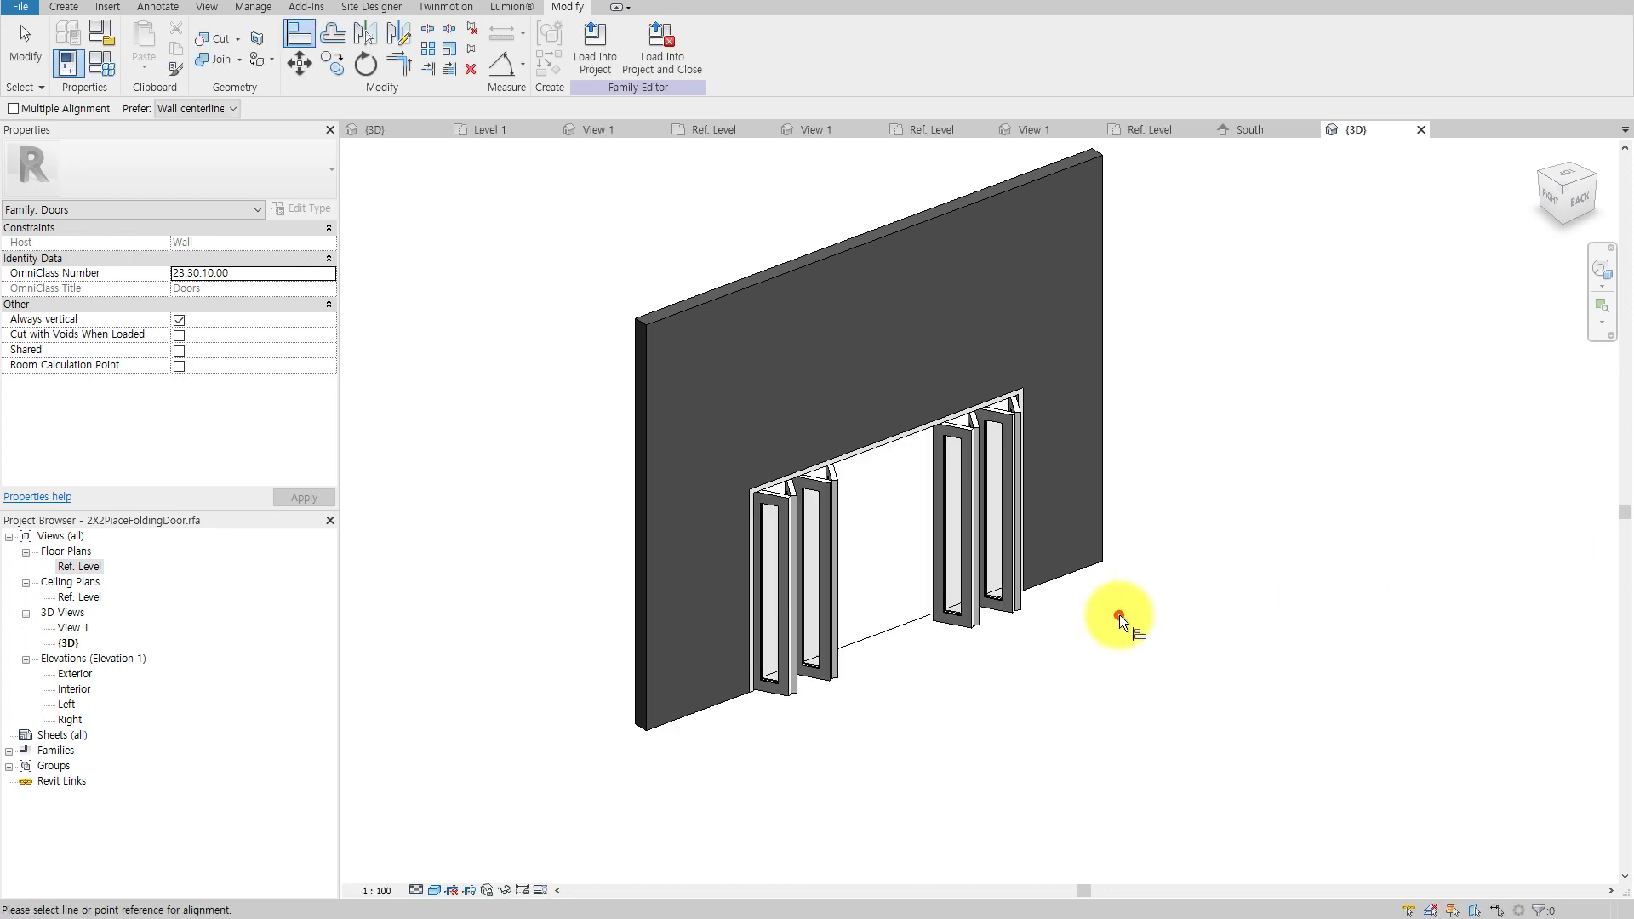
pyautogui.scroll(2, 972, 628)
# Edit the right door pair's FoldingDoorCouple family and select its three base reference lines.
pyautogui.click(974, 574)
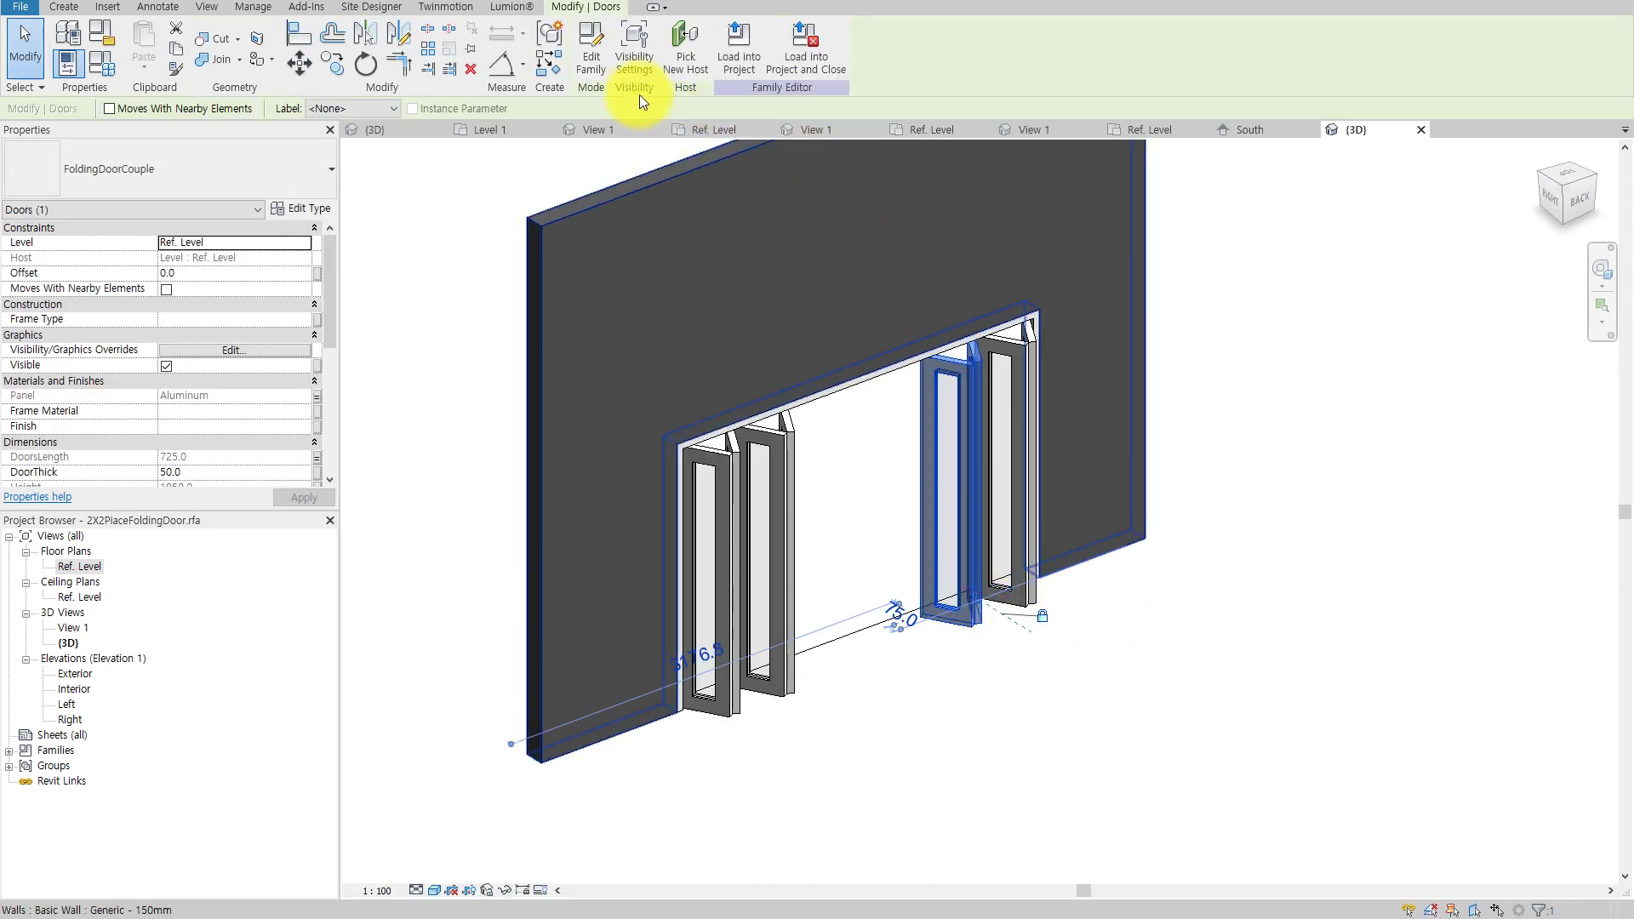
pyautogui.click(584, 58)
pyautogui.moveTo(1097, 519)
pyautogui.keyDown('shift'); pyautogui.mouseDown(button='middle')
pyautogui.moveTo(1118, 595)
pyautogui.moveTo(868, 711)
pyautogui.moveTo(485, 686)
pyautogui.moveTo(1401, 661)
pyautogui.moveTo(976, 711)
pyautogui.moveTo(1379, 716)
pyautogui.moveTo(315, 613)
pyautogui.mouseUp(button='middle'); pyautogui.keyUp('shift')
pyautogui.press('Tab')
pyautogui.click(959, 700)
# Open the family's Ref. Level plan, reveal the EQ dimensions and check the left door panel.
pyautogui.doubleClick(70, 577)
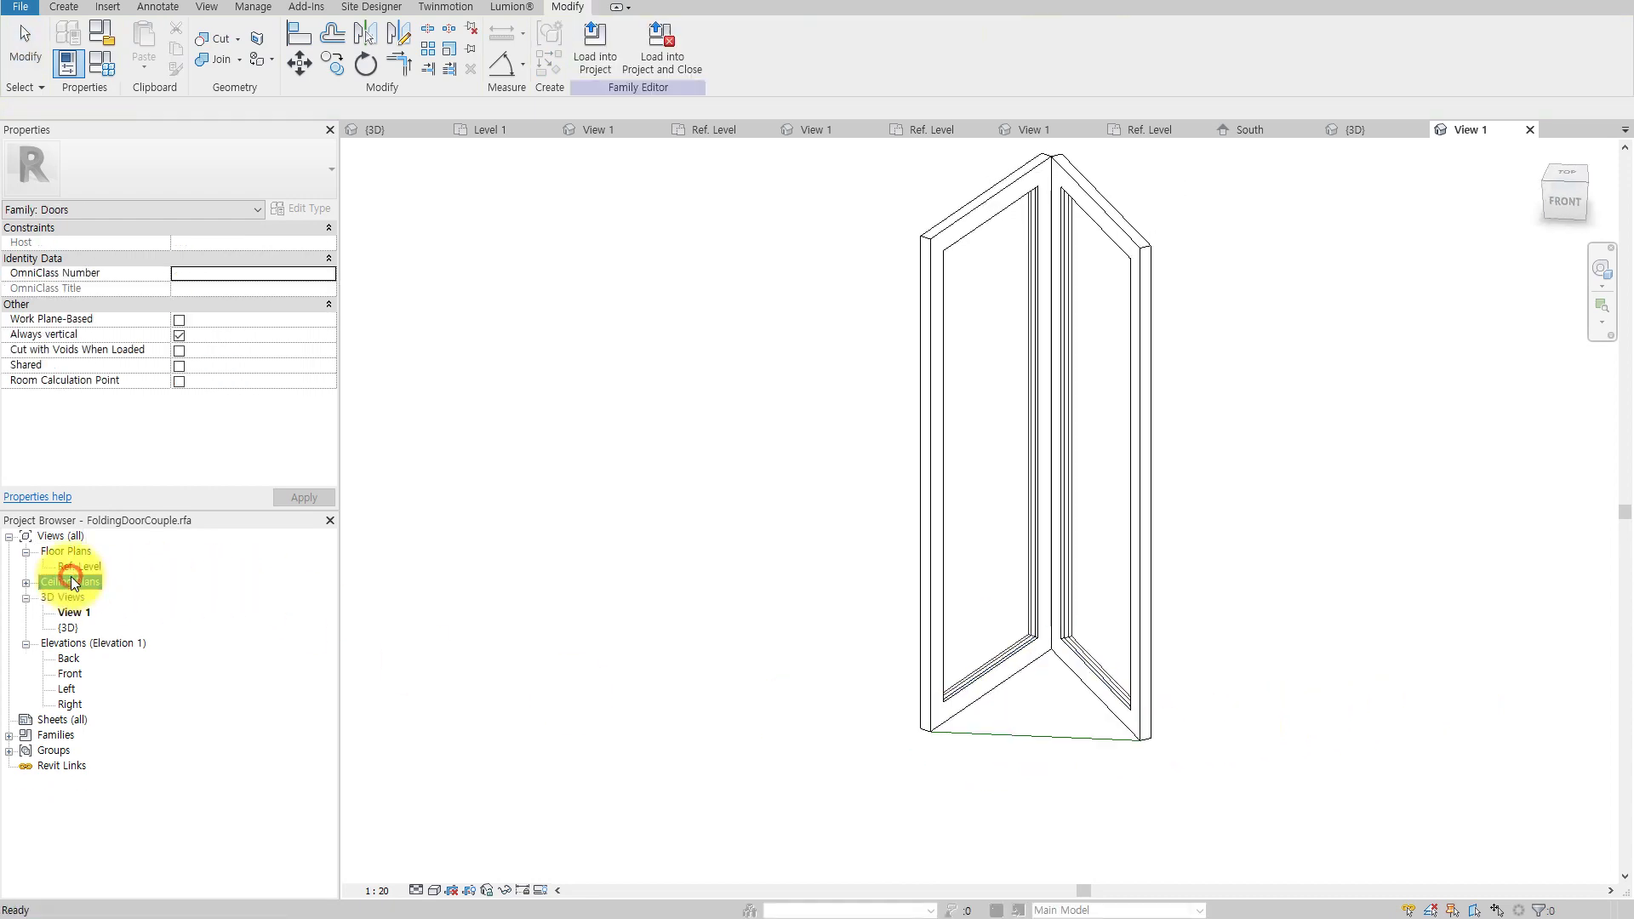
pyautogui.doubleClick(70, 566)
pyautogui.scroll(-1, 987, 549)
pyautogui.scroll(3, 1090, 567)
pyautogui.moveTo(1090, 567)
pyautogui.mouseDown(button='middle')
pyautogui.moveTo(1175, 449)
pyautogui.moveTo(1339, 486)
pyautogui.mouseUp(button='middle')
pyautogui.click(1178, 438)
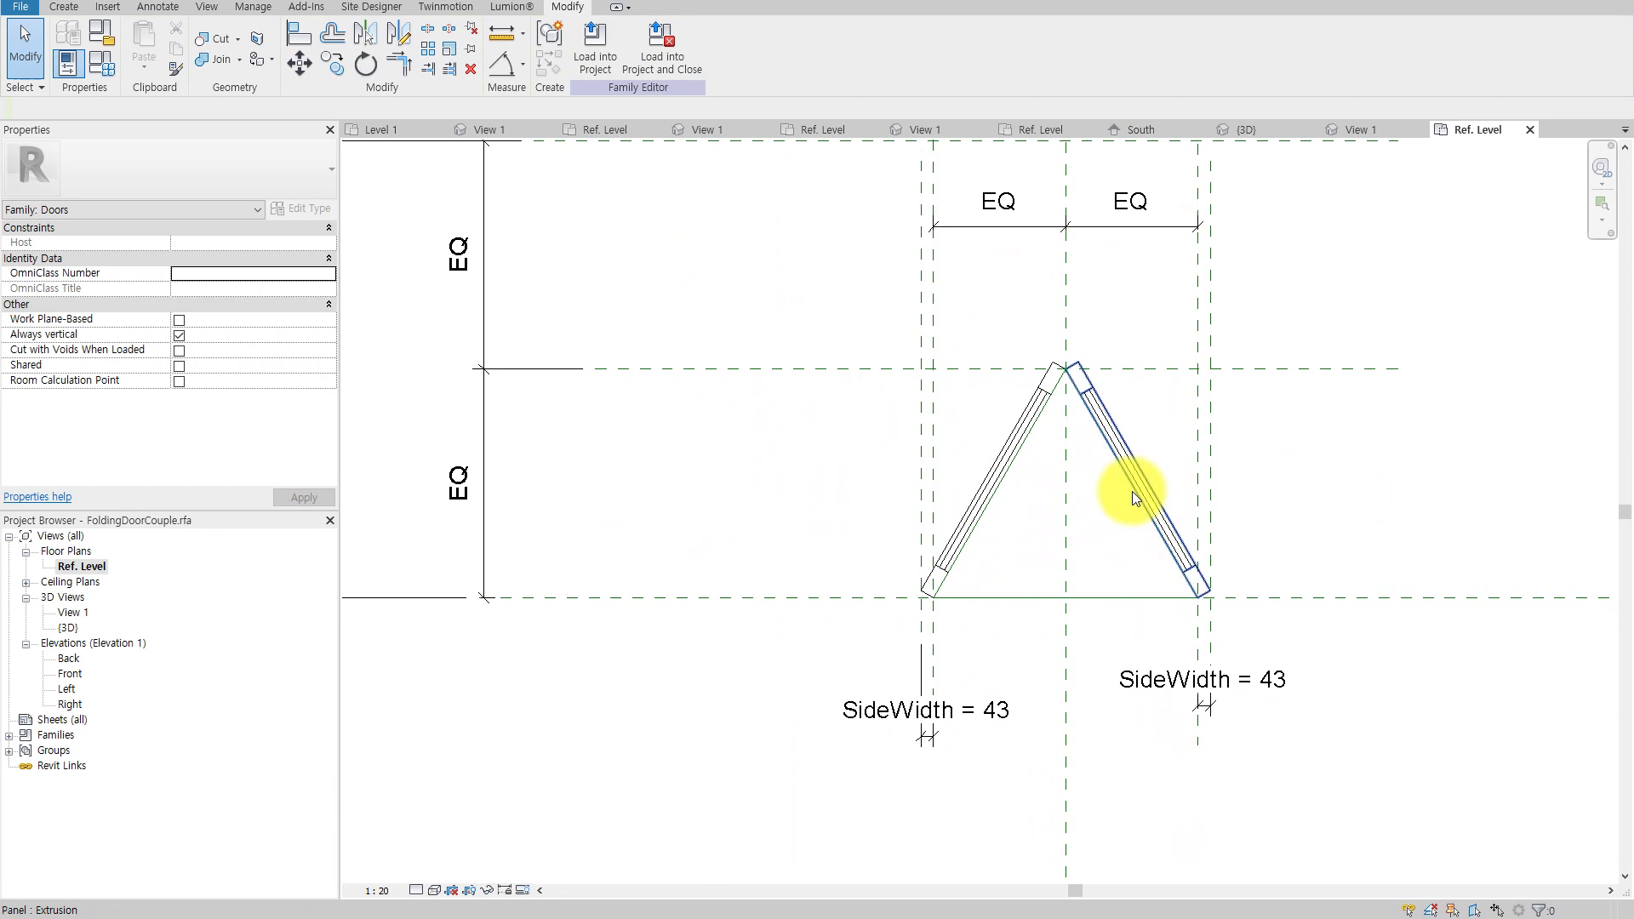
pyautogui.click(1030, 443)
pyautogui.click(840, 452)
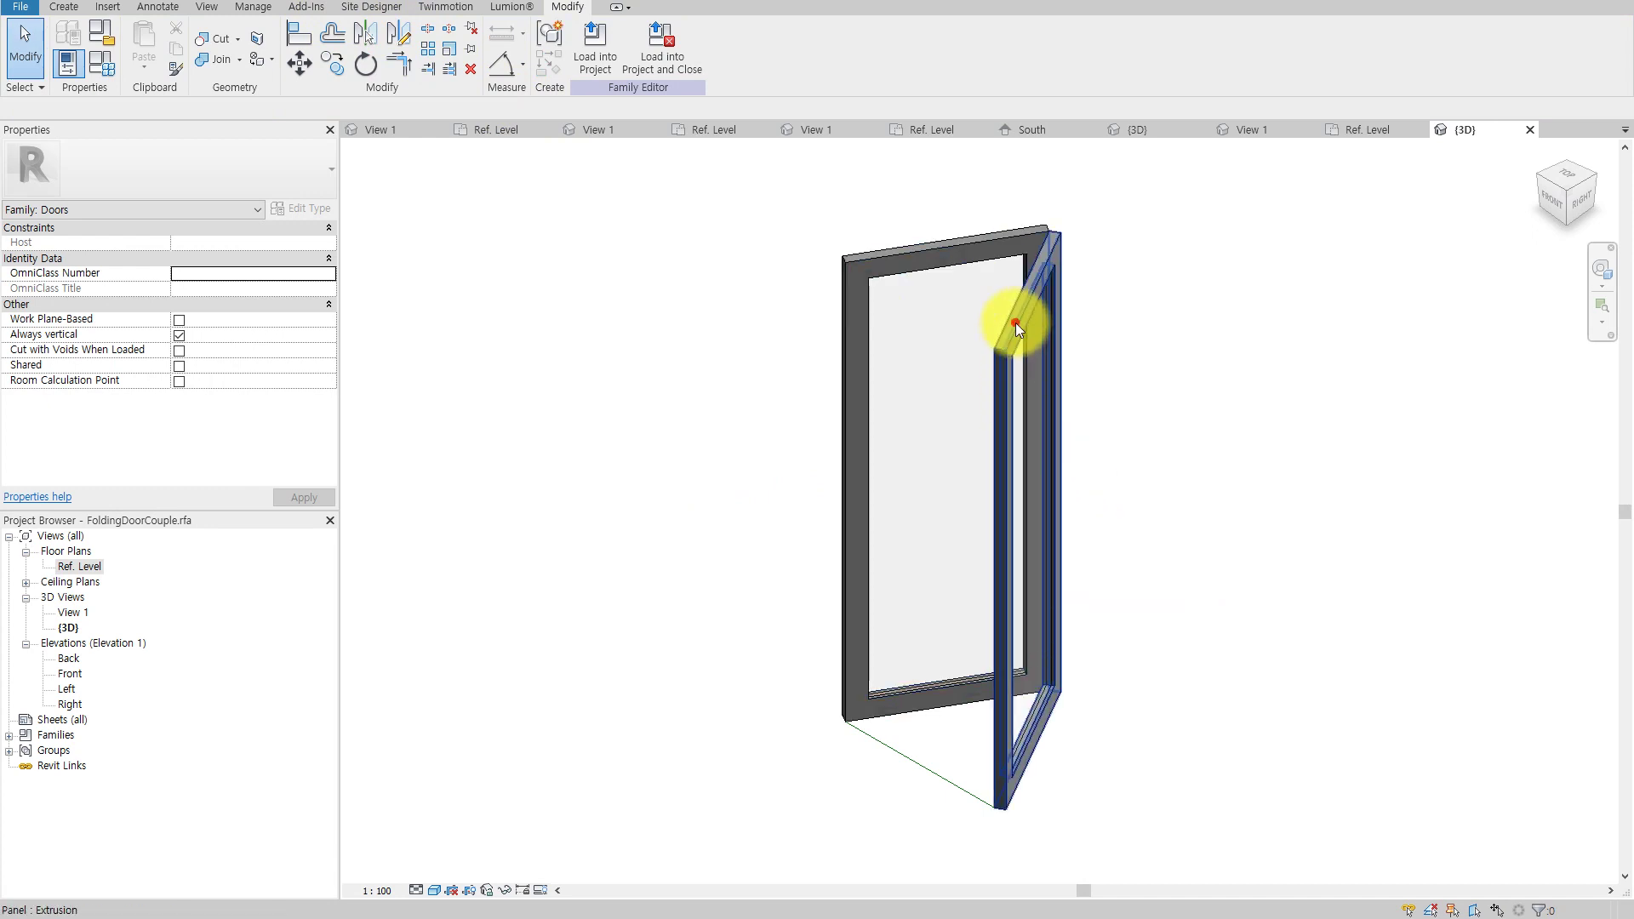
# Inspect the Panel extrusion sketch, glass pane and panel frame in 3D.
pyautogui.click(1015, 323)
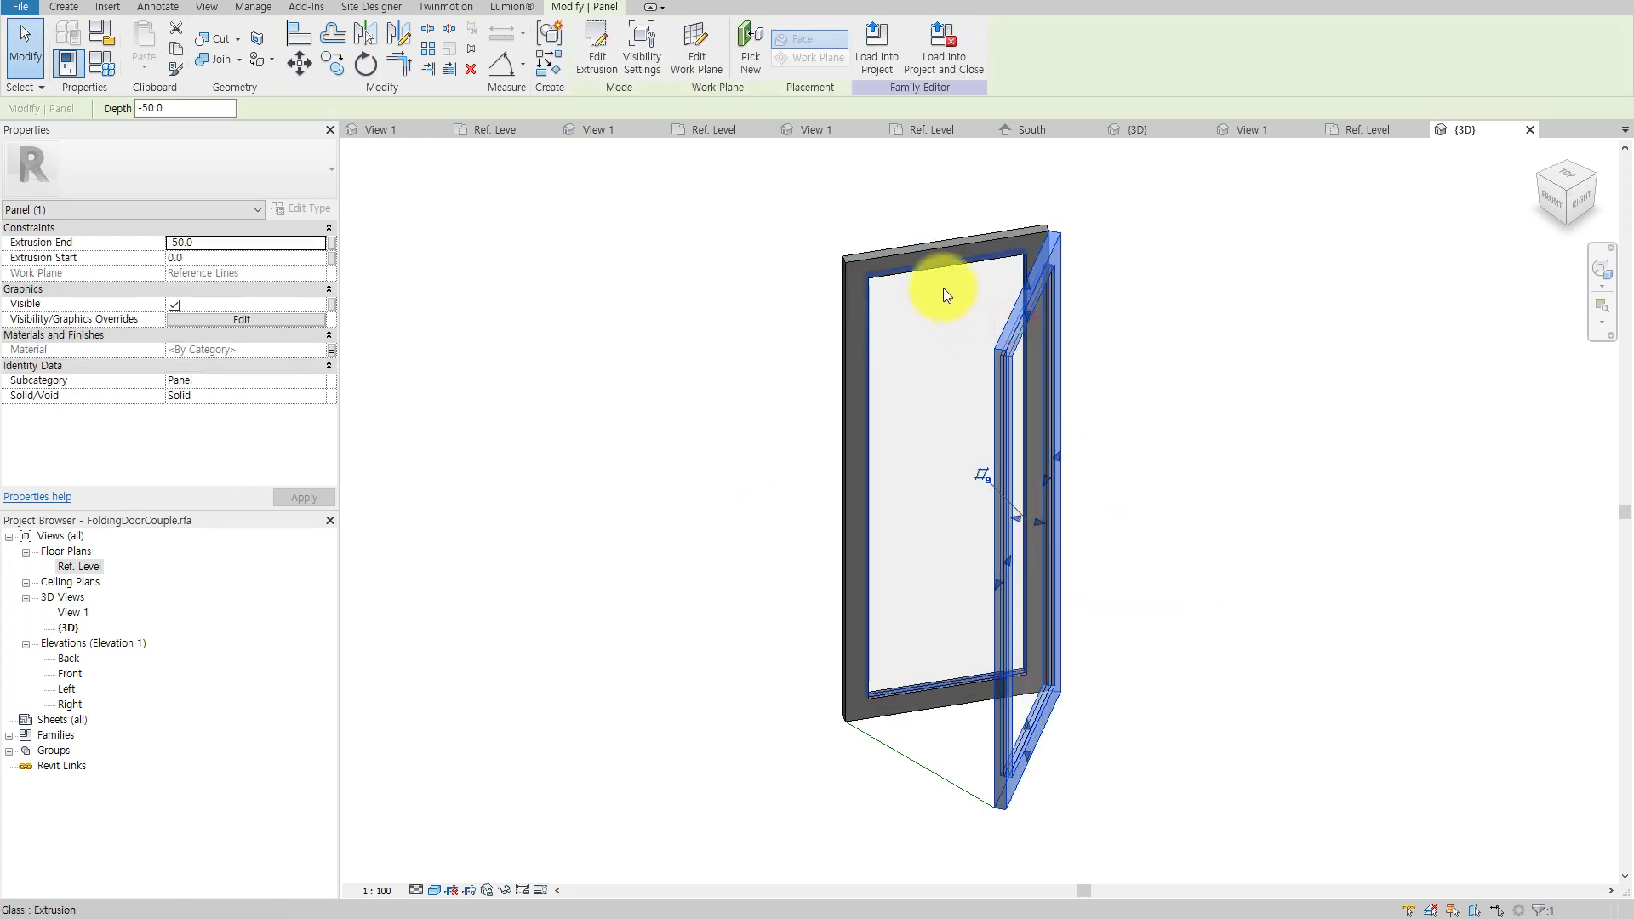
pyautogui.click(587, 47)
pyautogui.keyDown('shift'); pyautogui.moveTo(1061, 345); pyautogui.dragTo(1059, 340, button='middle'); pyautogui.keyUp('shift')
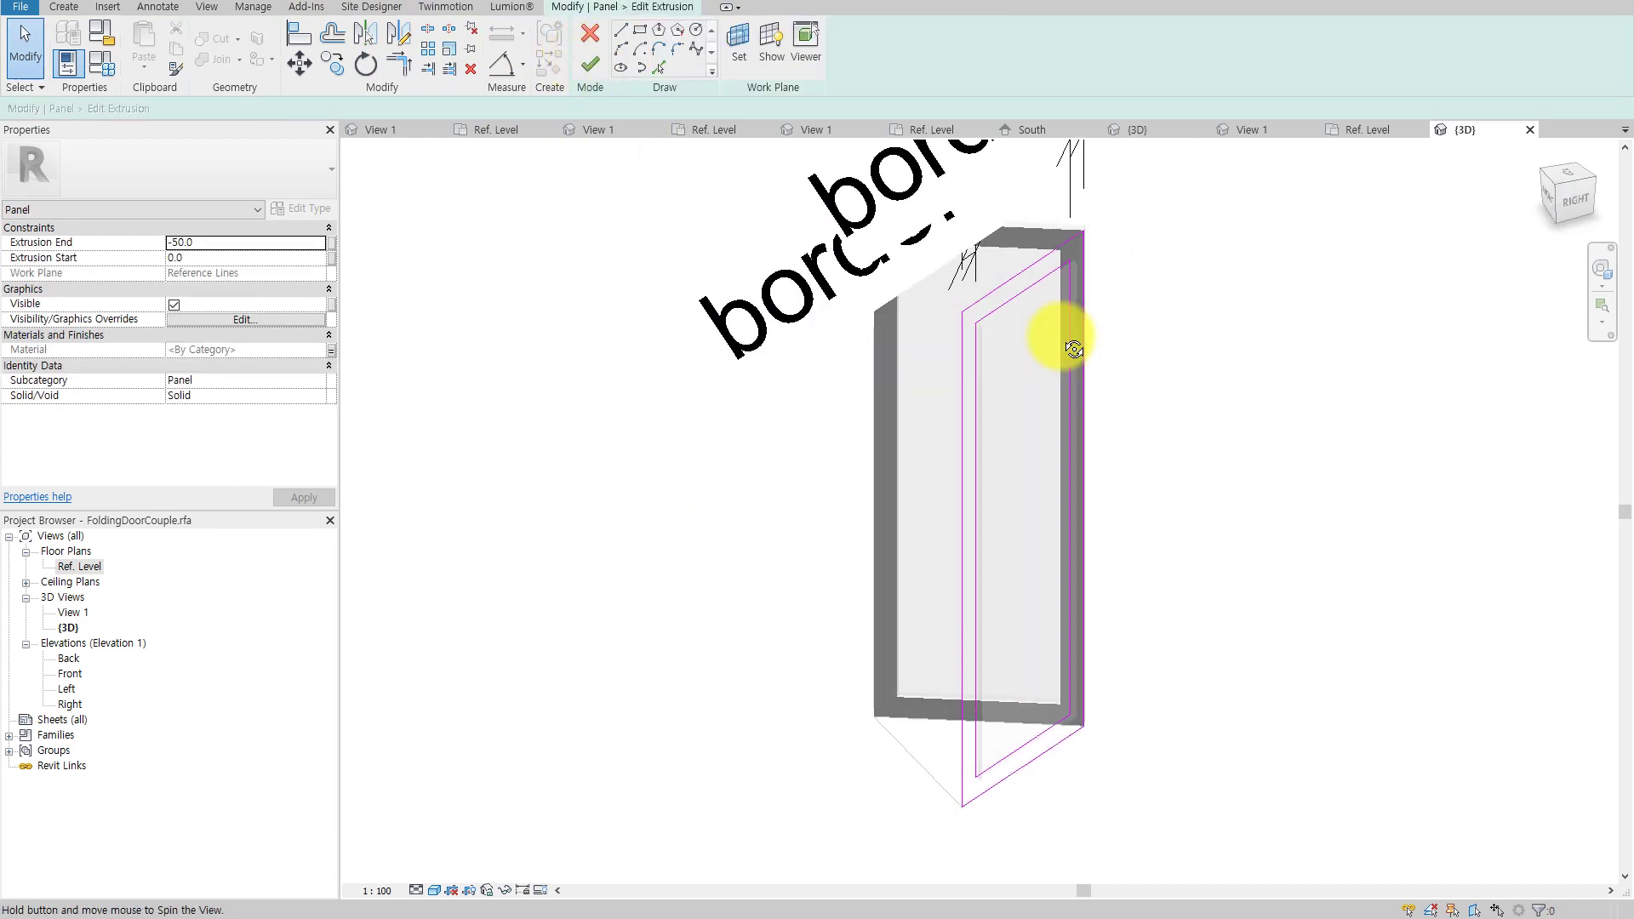
pyautogui.click(590, 35)
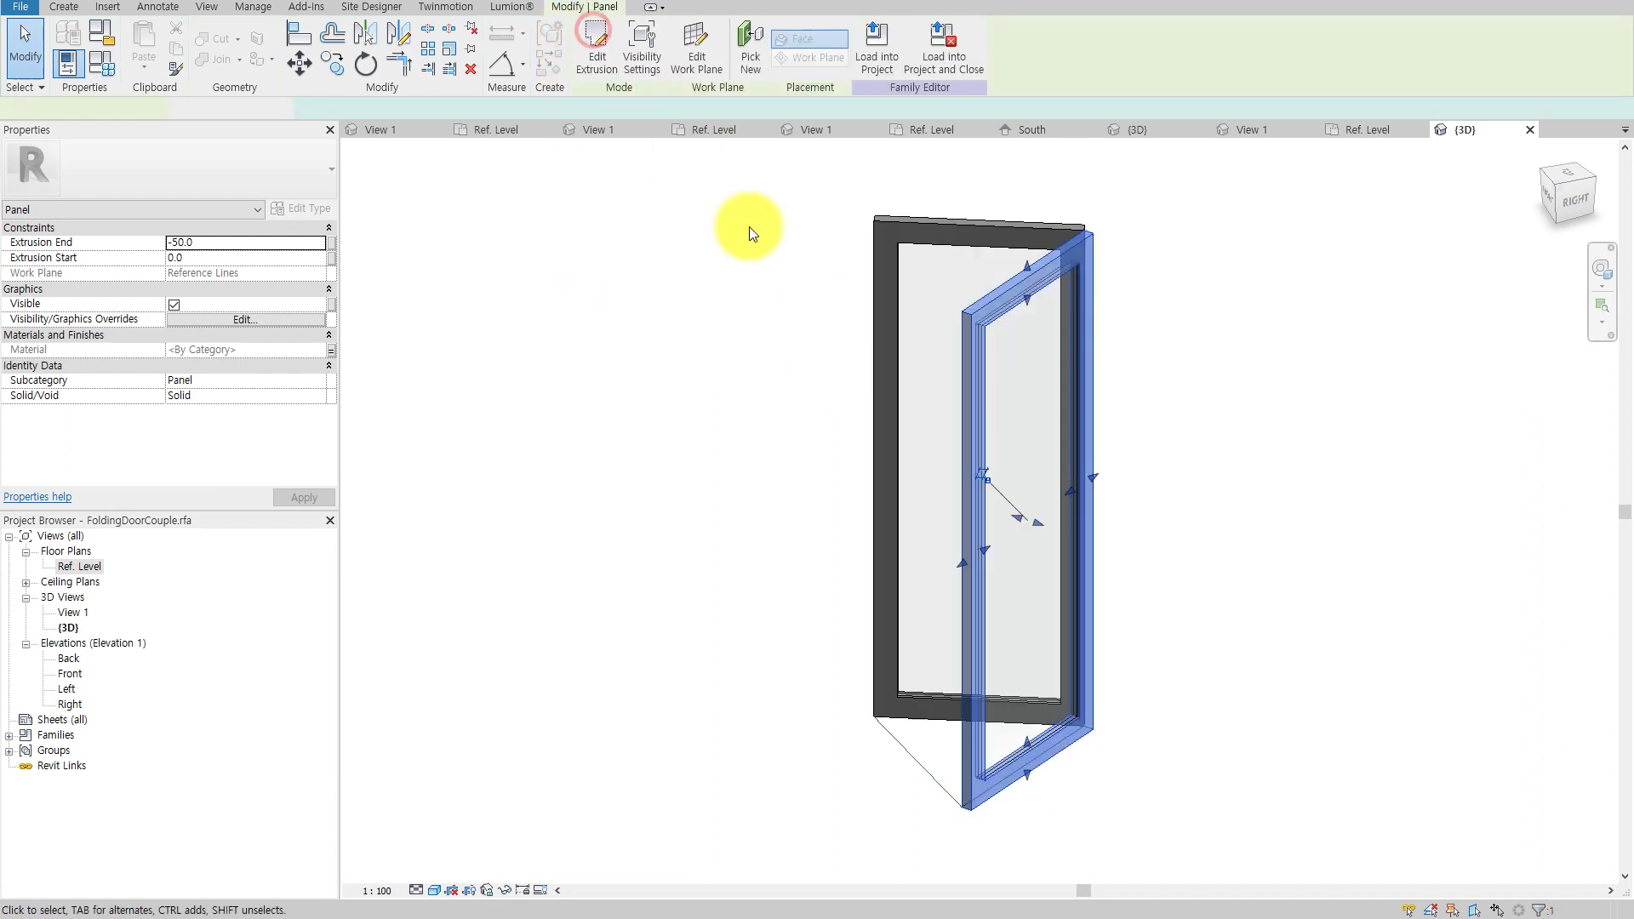
pyautogui.click(1020, 409)
pyautogui.moveTo(1003, 429)
pyautogui.keyDown('shift'); pyautogui.mouseDown(button='middle')
pyautogui.moveTo(1142, 474)
pyautogui.moveTo(1371, 460)
pyautogui.moveTo(947, 418)
pyautogui.mouseUp(button='middle'); pyautogui.keyUp('shift')
pyautogui.keyDown('shift'); pyautogui.moveTo(996, 357); pyautogui.dragTo(865, 384, button='middle'); pyautogui.keyUp('shift')
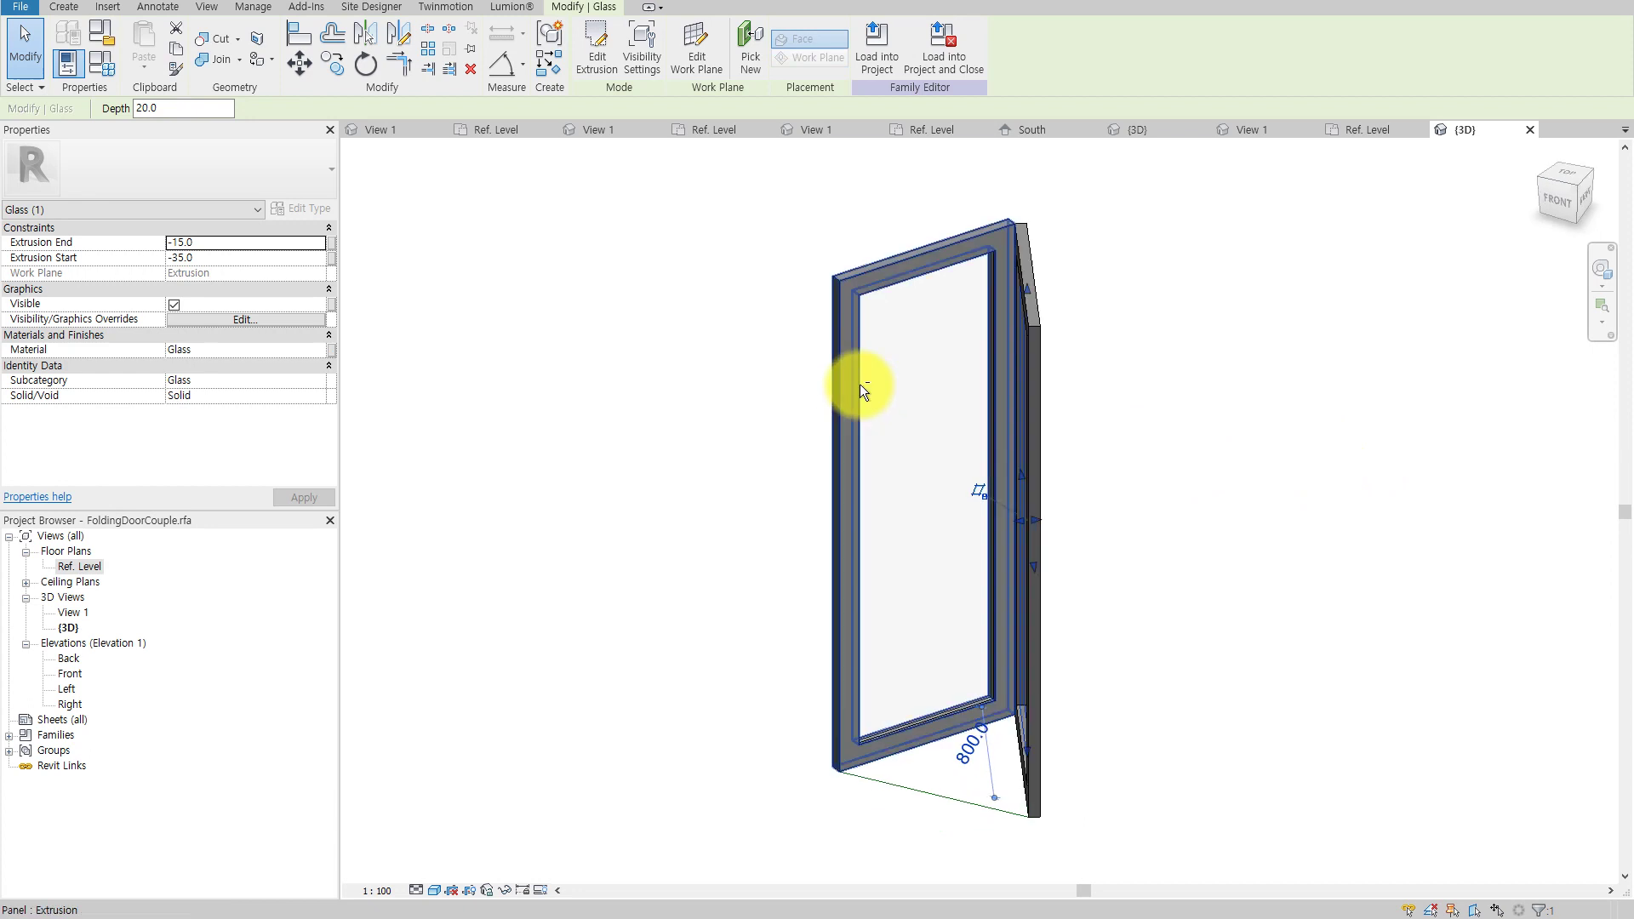
pyautogui.click(1030, 261)
pyautogui.moveTo(1030, 260)
pyautogui.keyDown('shift'); pyautogui.mouseDown(button='middle')
pyautogui.moveTo(1150, 431)
pyautogui.moveTo(803, 228)
pyautogui.moveTo(777, 248)
pyautogui.moveTo(635, 255)
pyautogui.moveTo(1200, 314)
pyautogui.moveTo(1023, 351)
pyautogui.moveTo(1157, 412)
pyautogui.moveTo(1404, 379)
pyautogui.moveTo(1331, 450)
pyautogui.mouseUp(button='middle'); pyautogui.keyUp('shift')
pyautogui.click(1331, 449)
# Return to the Ref. Level plan, centre the door triangle and open Family Types.
pyautogui.doubleClick(73, 567)
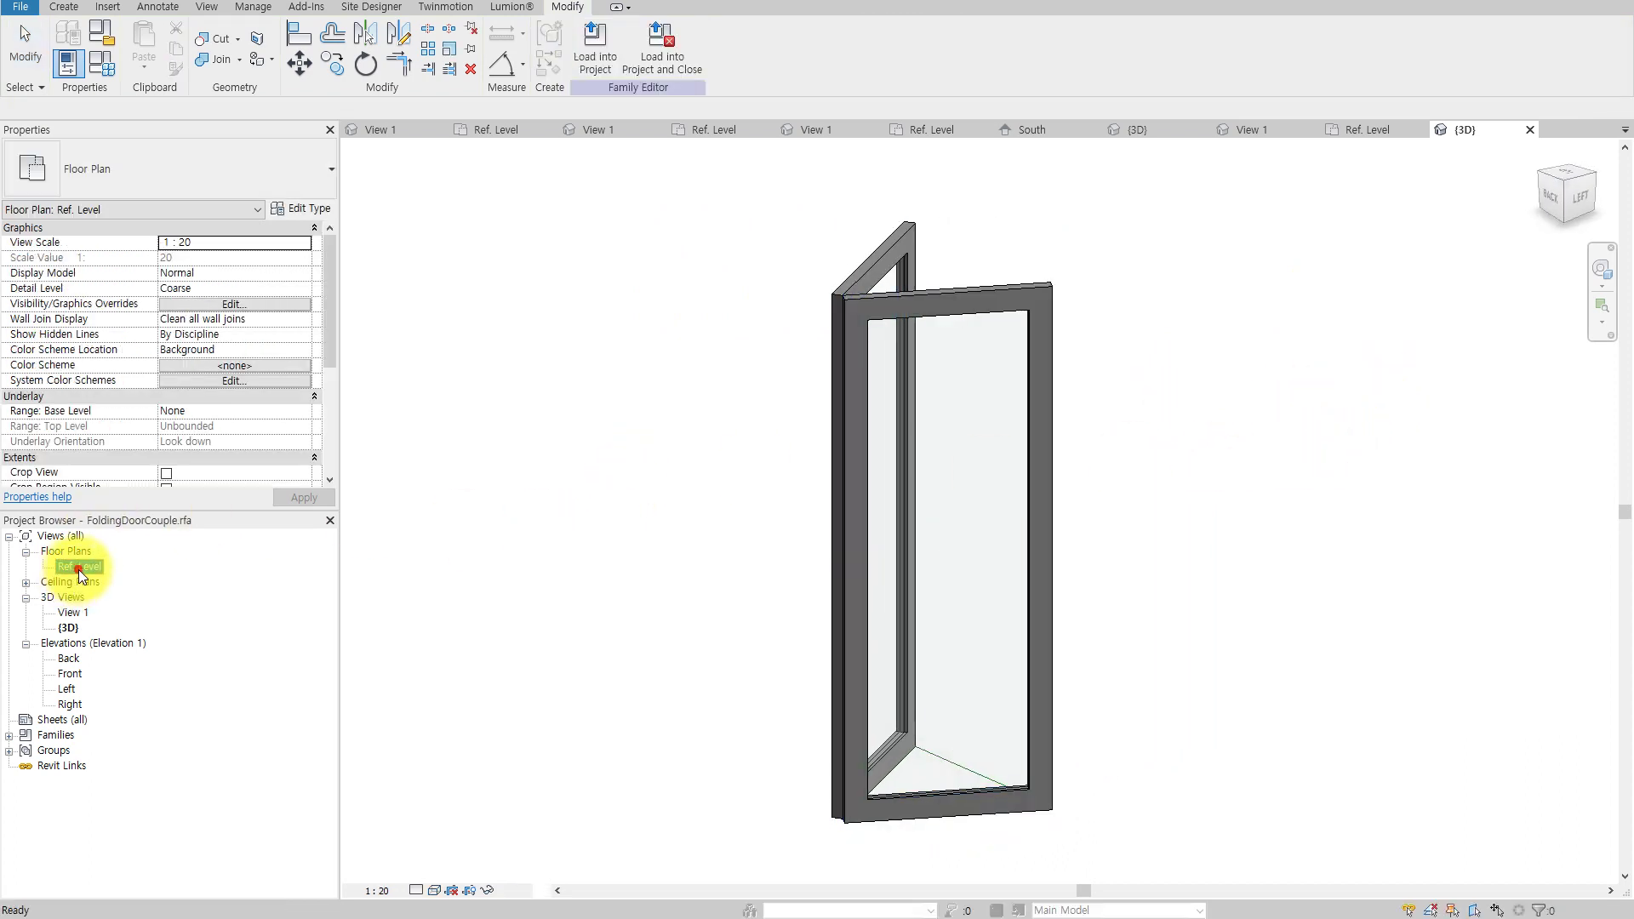
pyautogui.moveTo(1076, 554)
pyautogui.mouseDown(button='middle')
pyautogui.moveTo(850, 664)
pyautogui.moveTo(1022, 644)
pyautogui.mouseUp(button='middle')
pyautogui.scroll(-2, 900, 673)
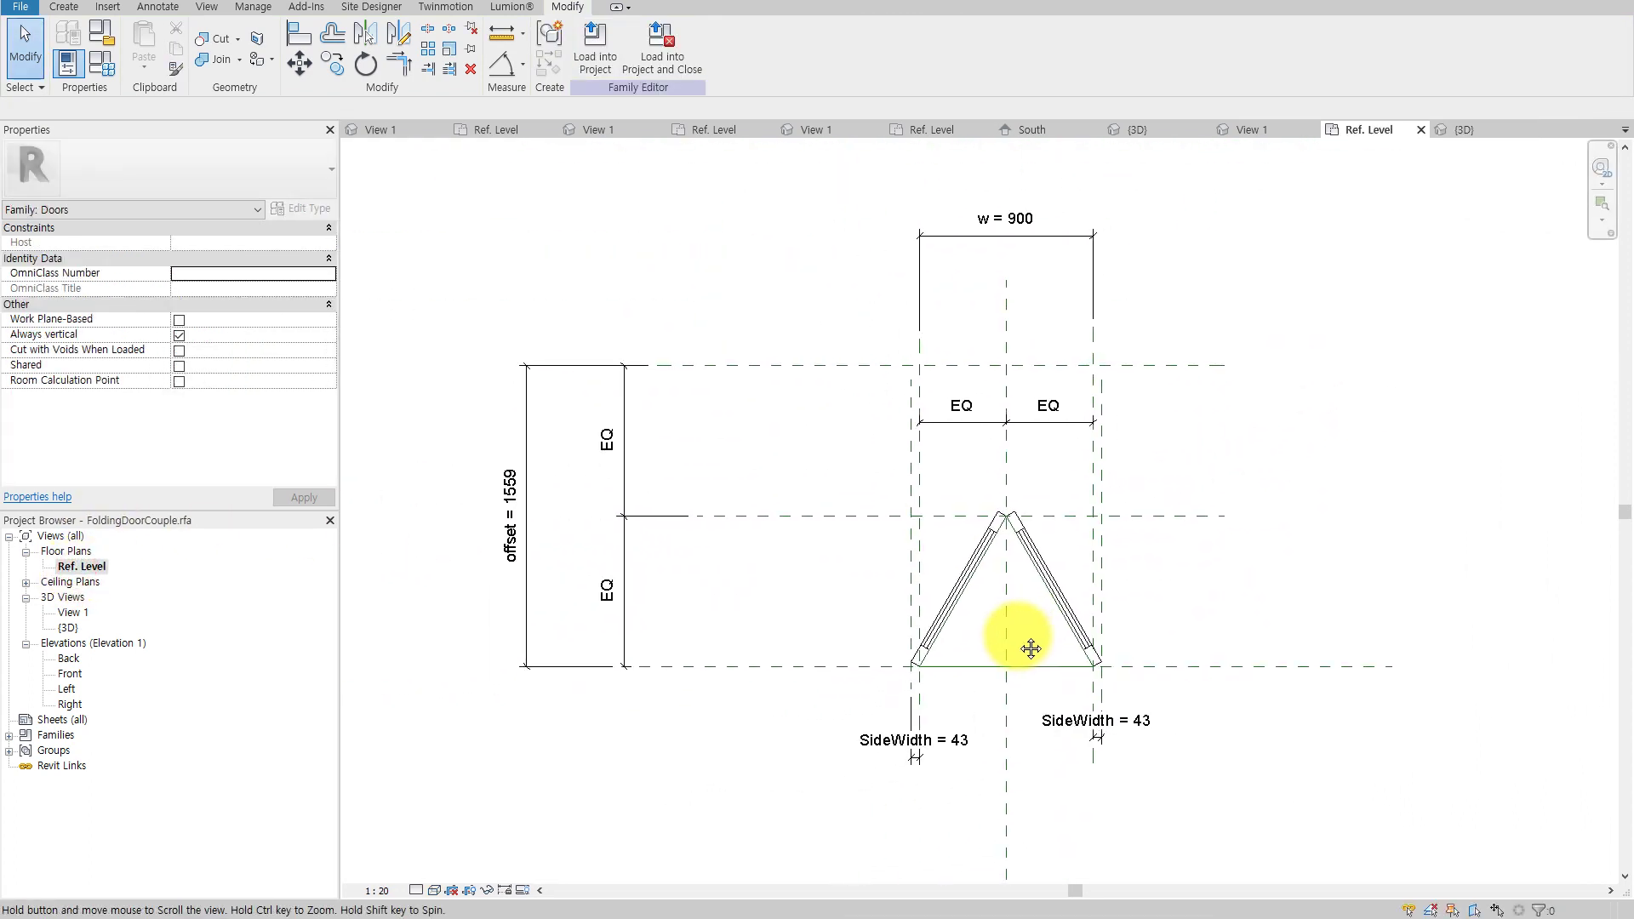
pyautogui.click(97, 63)
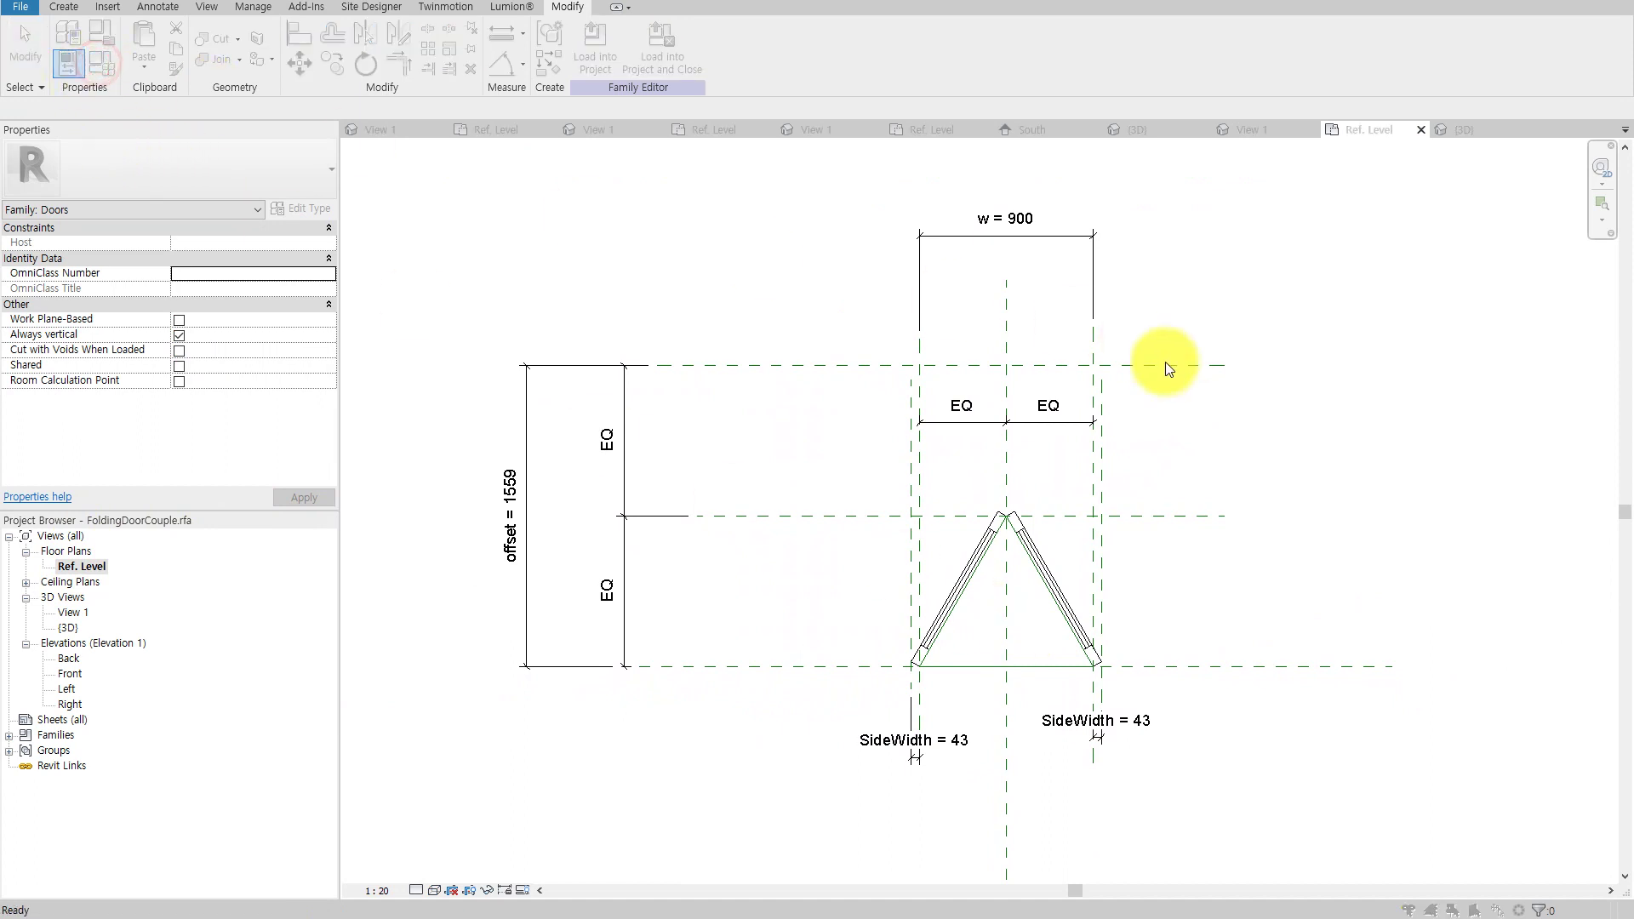
pyautogui.moveTo(1397, 170); pyautogui.dragTo(1032, 279)
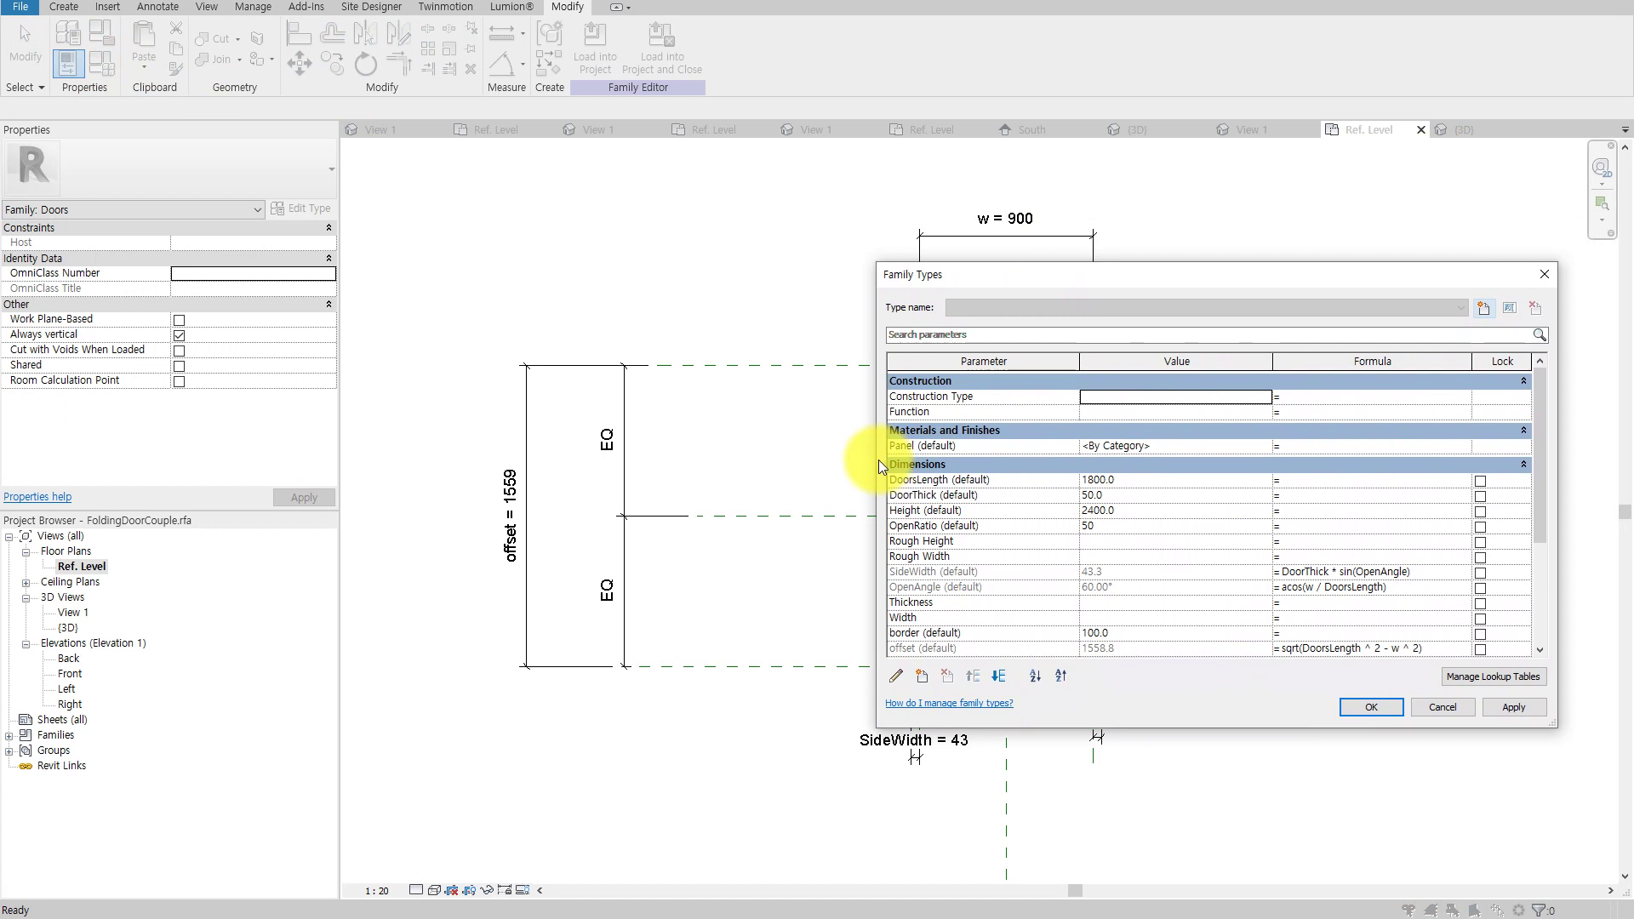
# Narrow and reposition the Family Types dialog and scroll through its parameters.
pyautogui.moveTo(877, 460); pyautogui.dragTo(1136, 457)
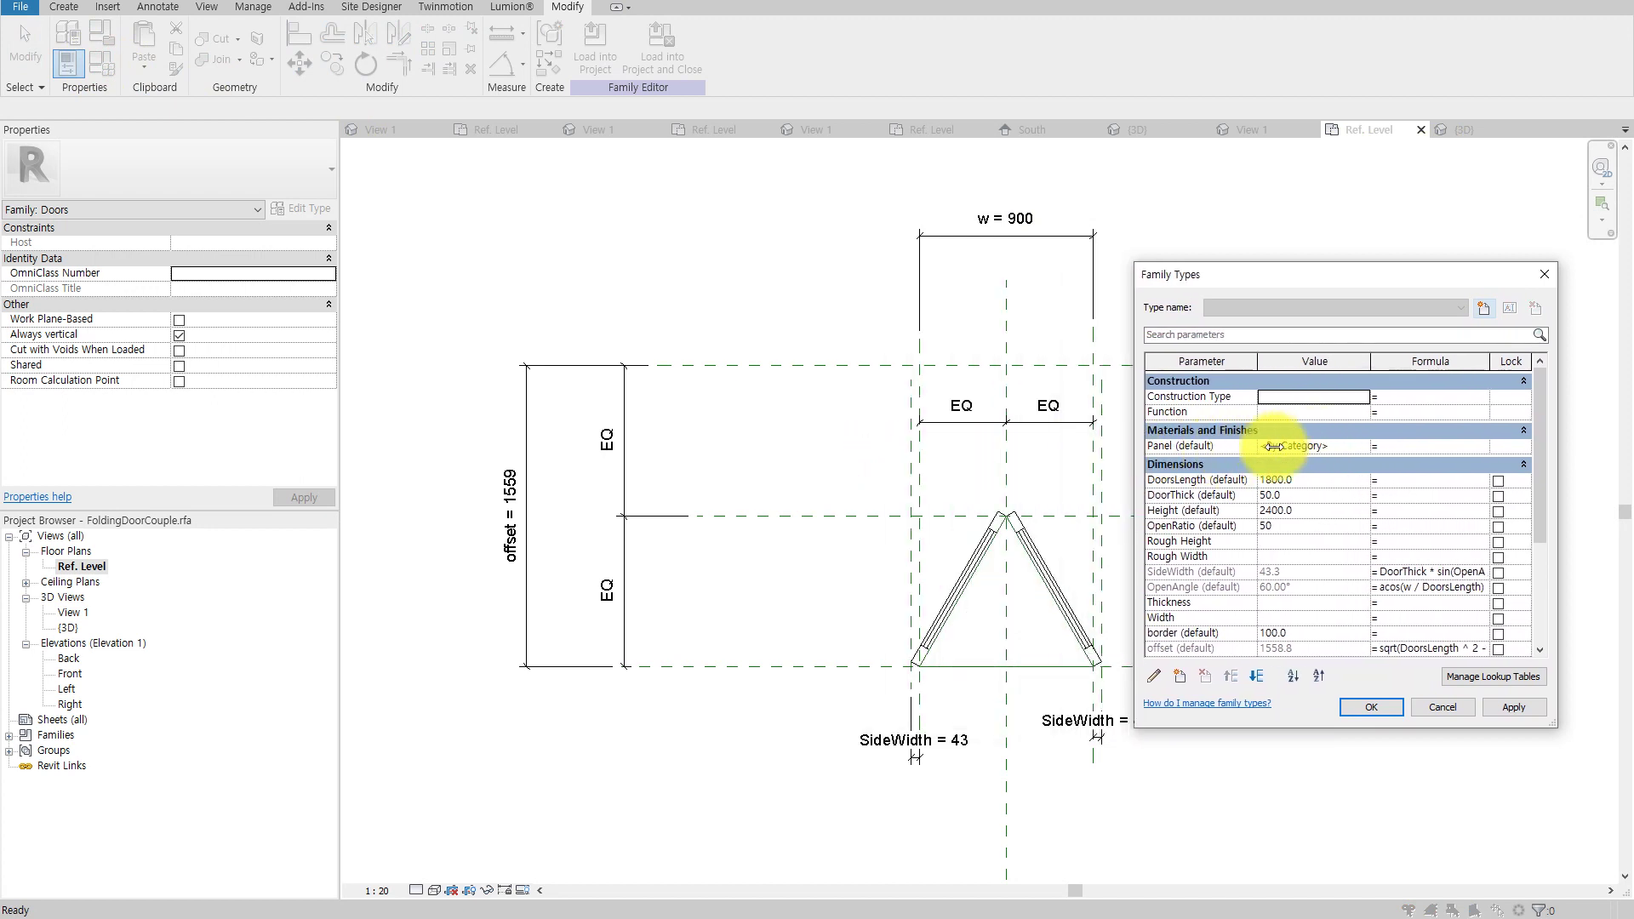
pyautogui.moveTo(1284, 278); pyautogui.dragTo(1316, 147)
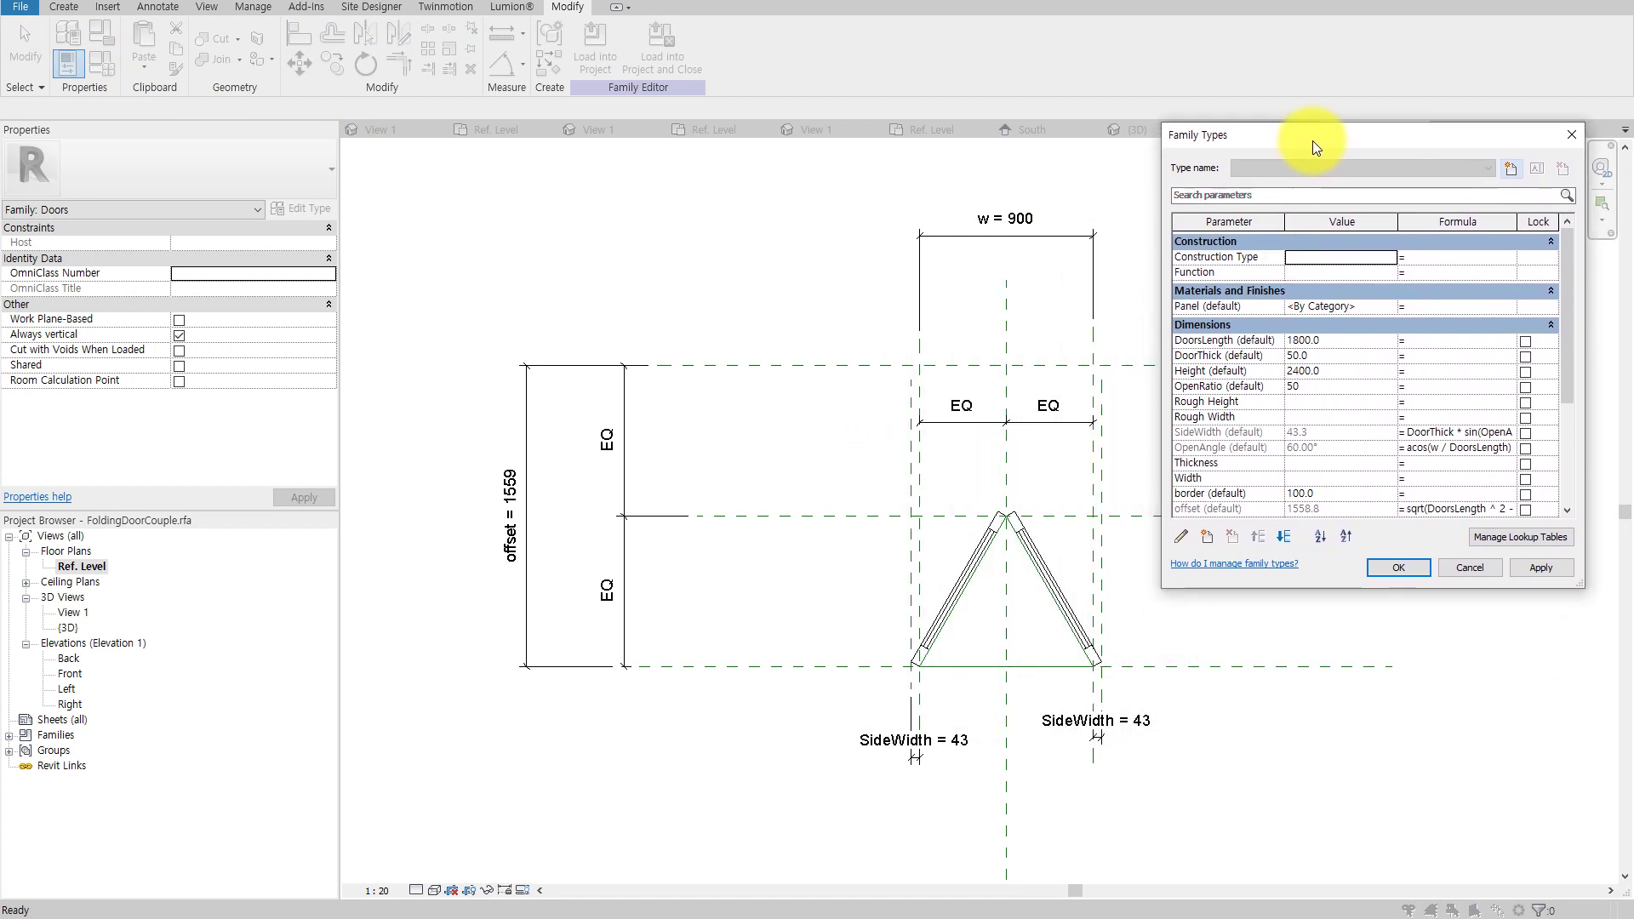
pyautogui.scroll(-3, 1387, 334)
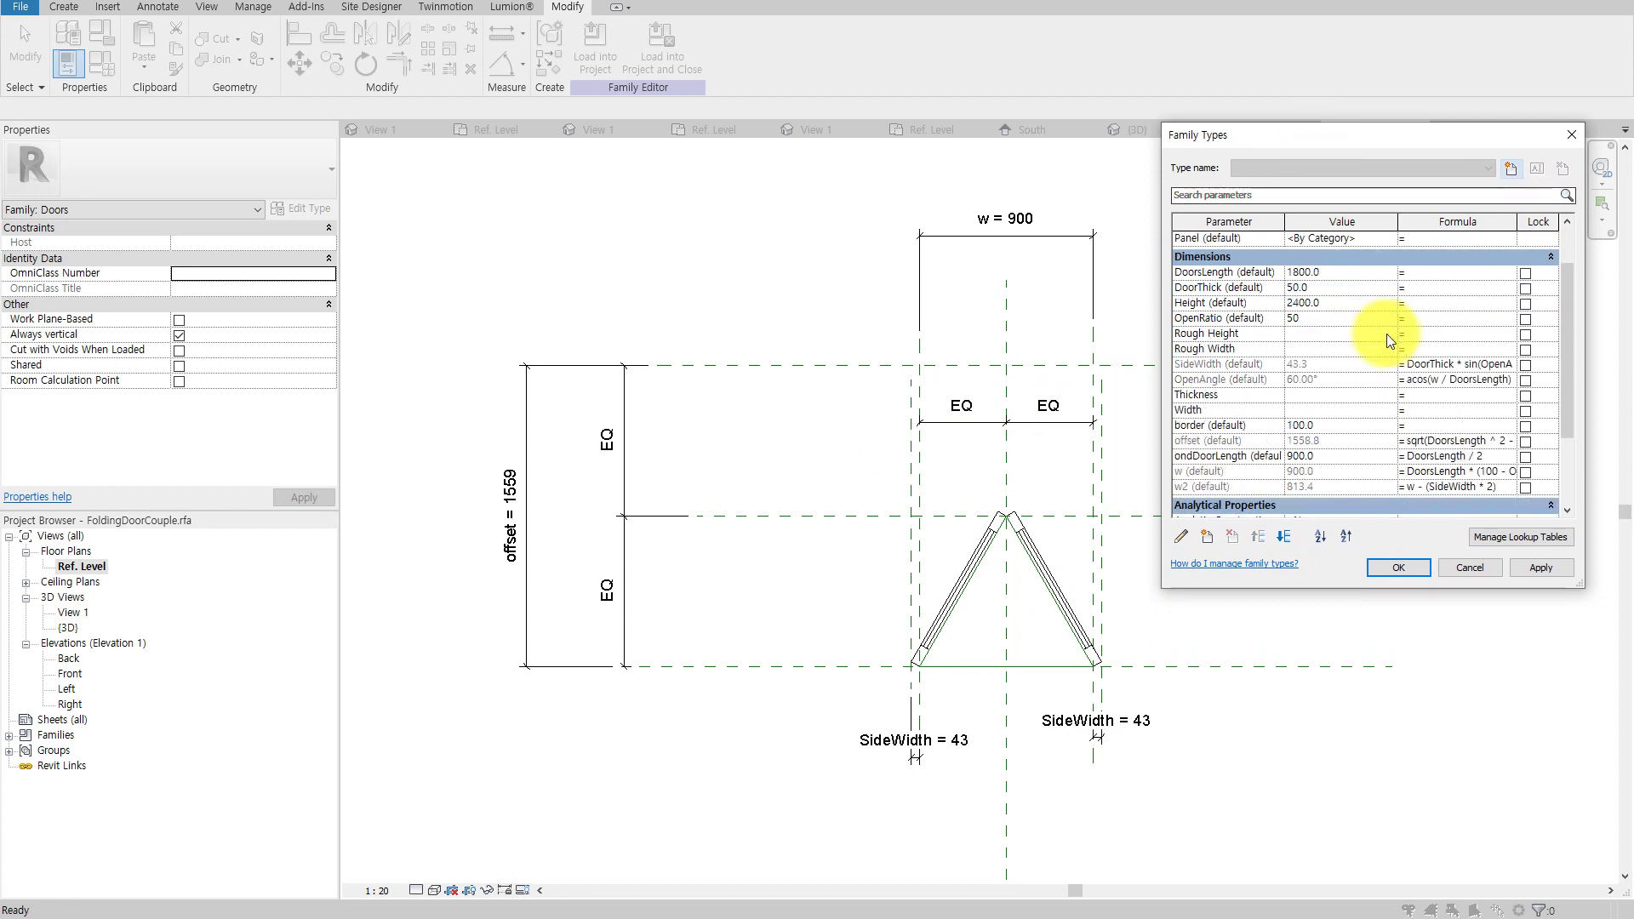
pyautogui.scroll(-2, 1389, 391)
pyautogui.scroll(1, 1389, 392)
pyautogui.scroll(2, 1389, 392)
pyautogui.scroll(2, 1389, 392)
pyautogui.scroll(-1, 1393, 399)
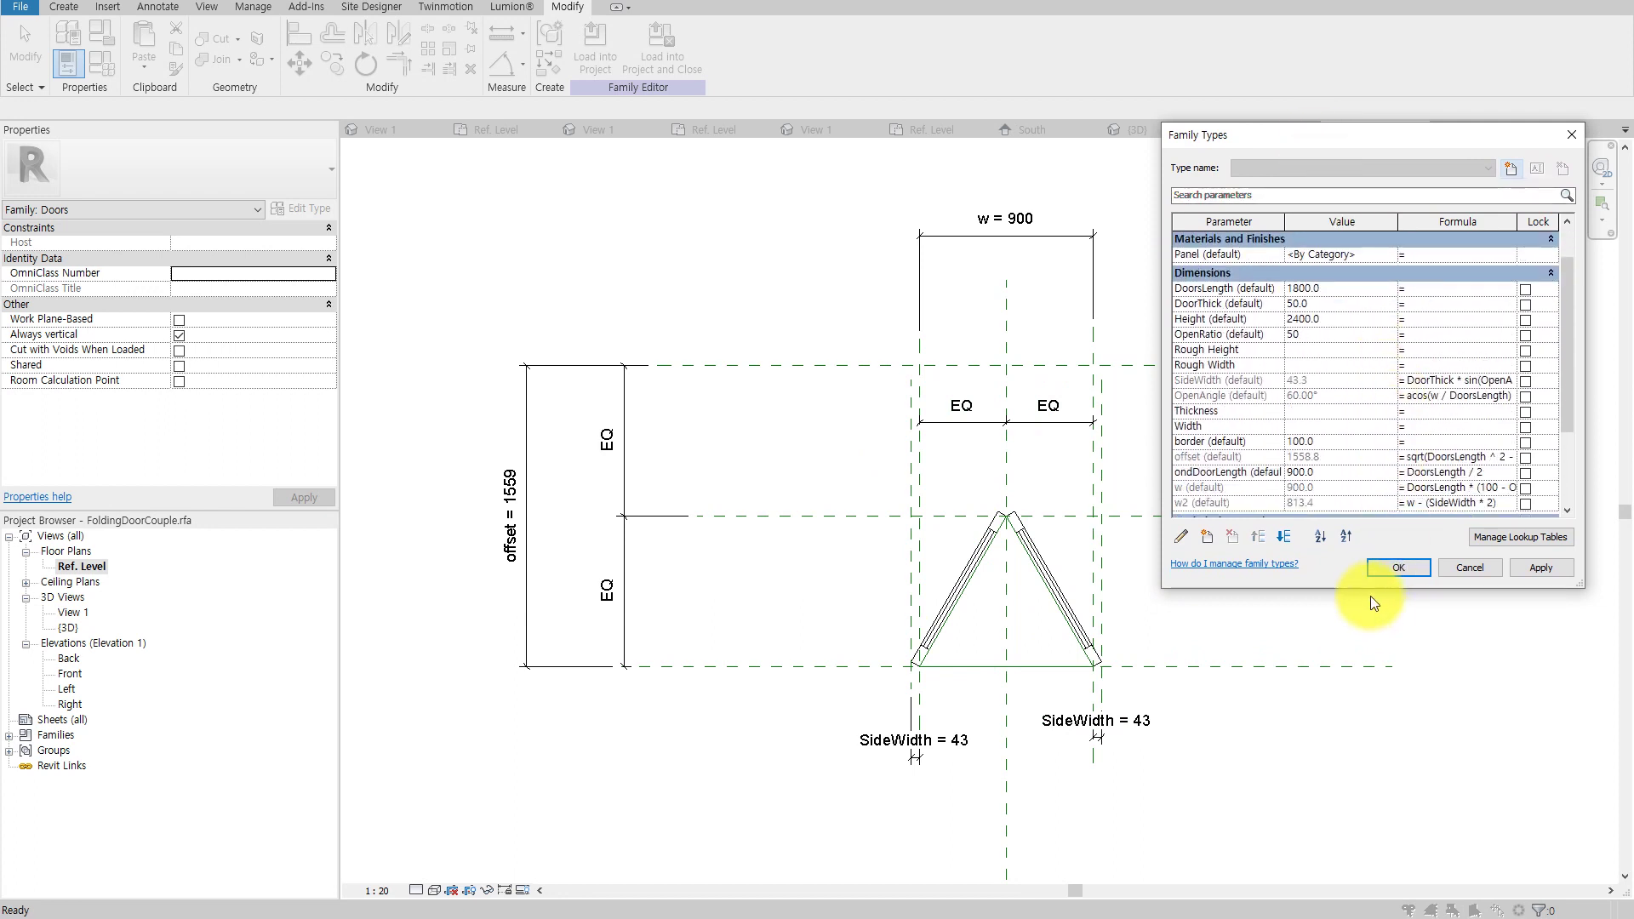
pyautogui.moveTo(1370, 588); pyautogui.dragTo(1370, 757)
pyautogui.scroll(1, 1381, 605)
pyautogui.scroll(1, 1380, 605)
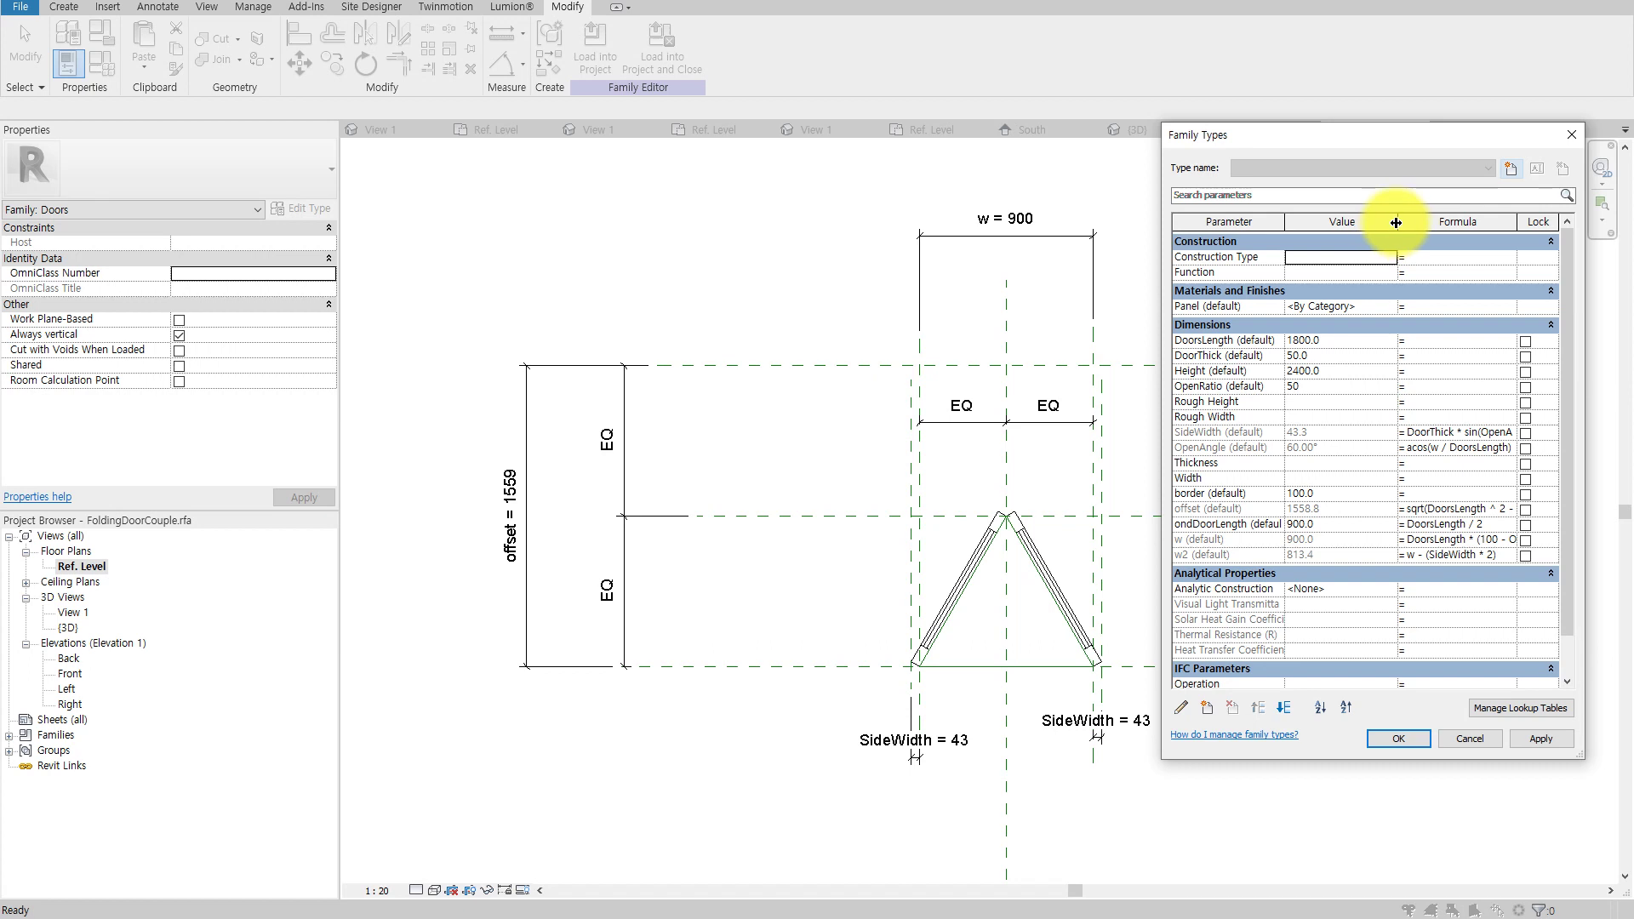
# Narrow the Value column, widen the Formula column, then close the dialog with OK.
pyautogui.moveTo(1398, 223); pyautogui.dragTo(1374, 223)
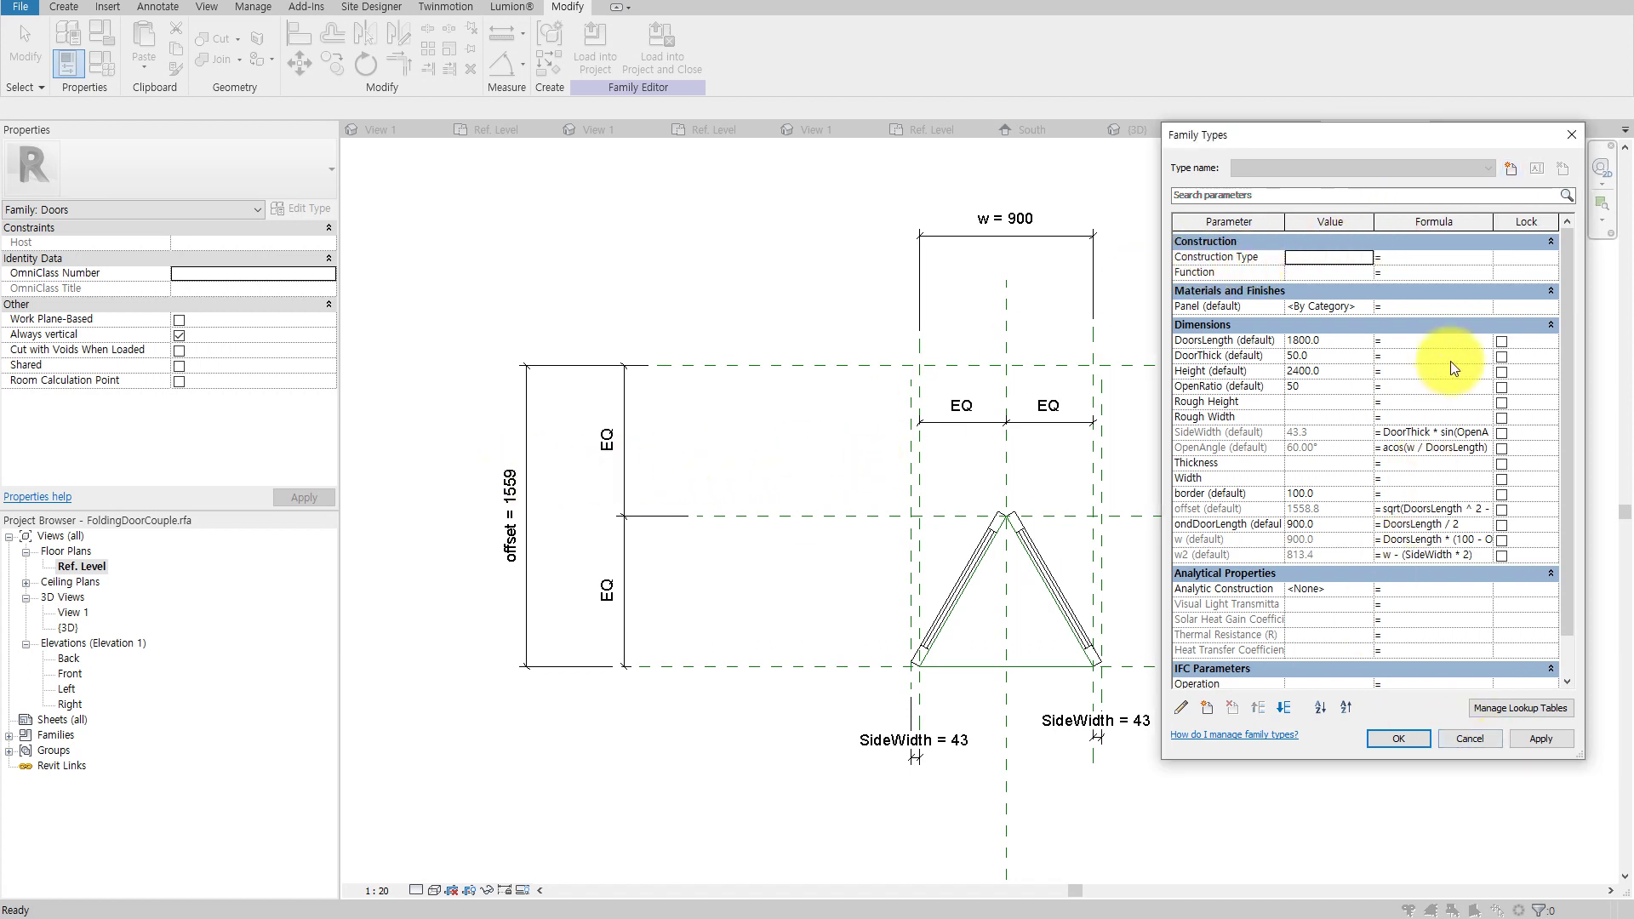
pyautogui.moveTo(1494, 223); pyautogui.dragTo(1537, 224)
pyautogui.scroll(-2, 1265, 581)
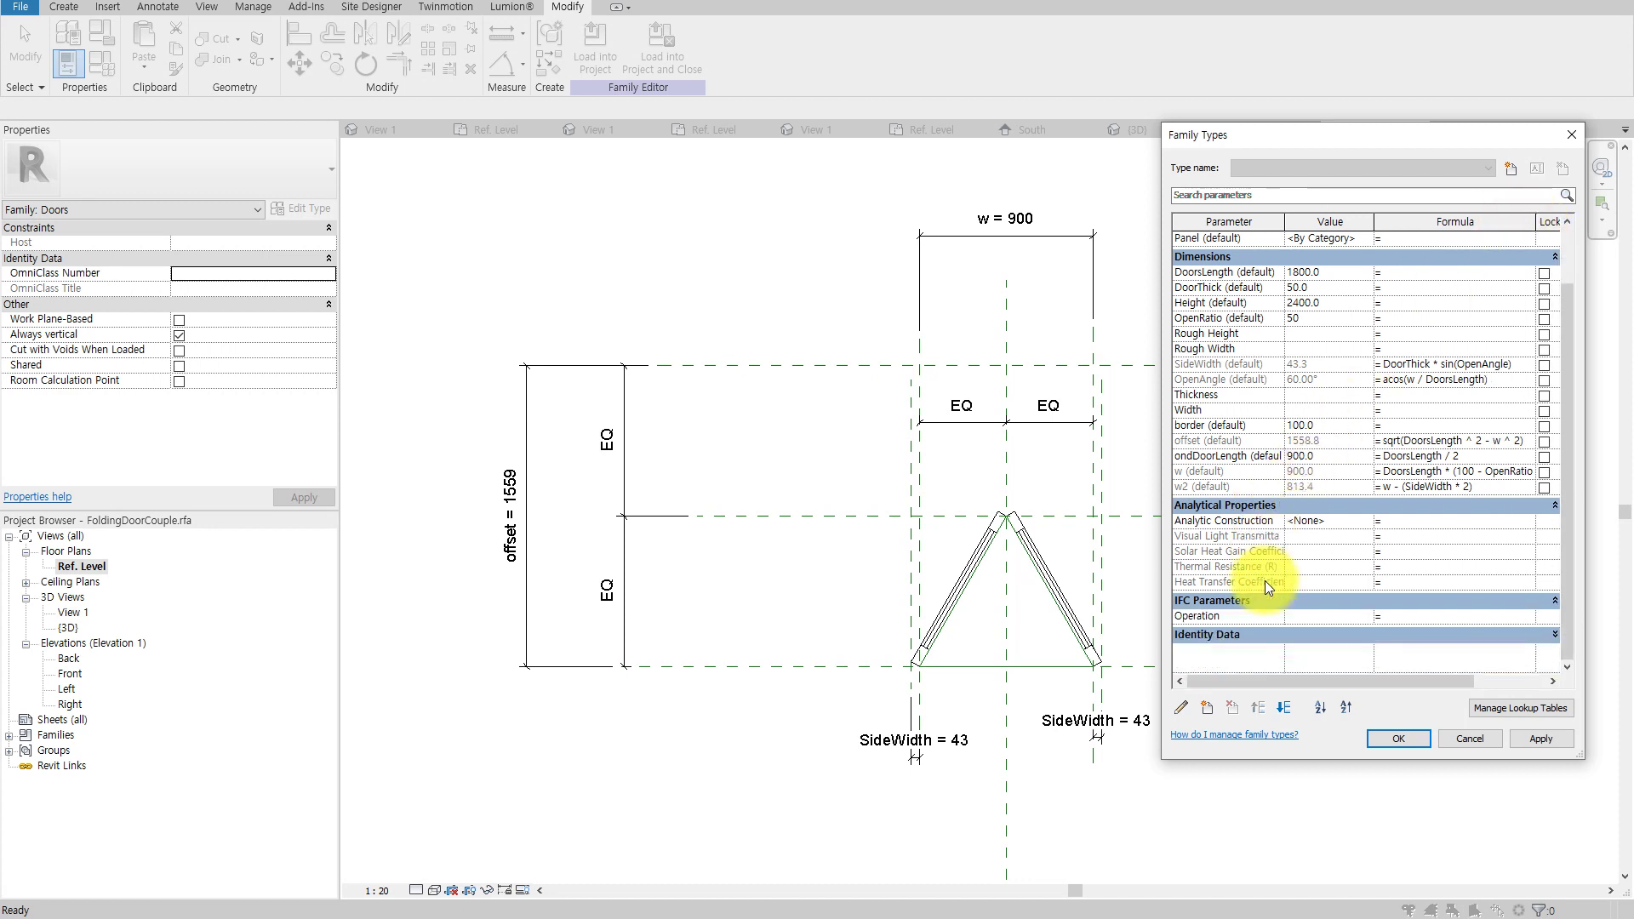
pyautogui.scroll(2, 1265, 581)
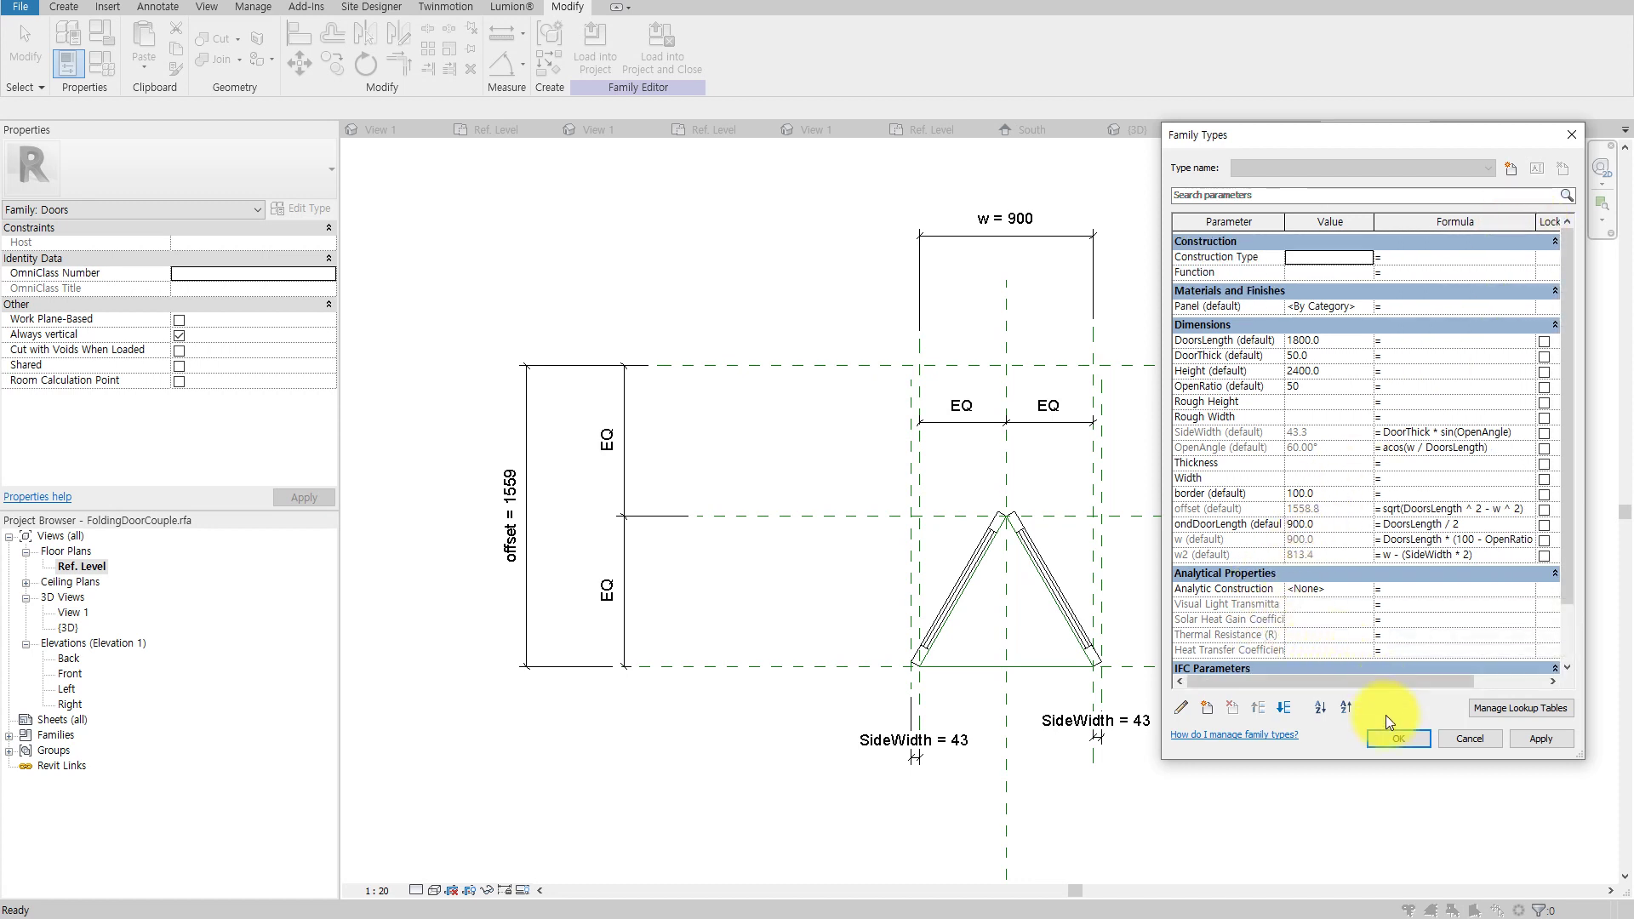
pyautogui.click(1396, 739)
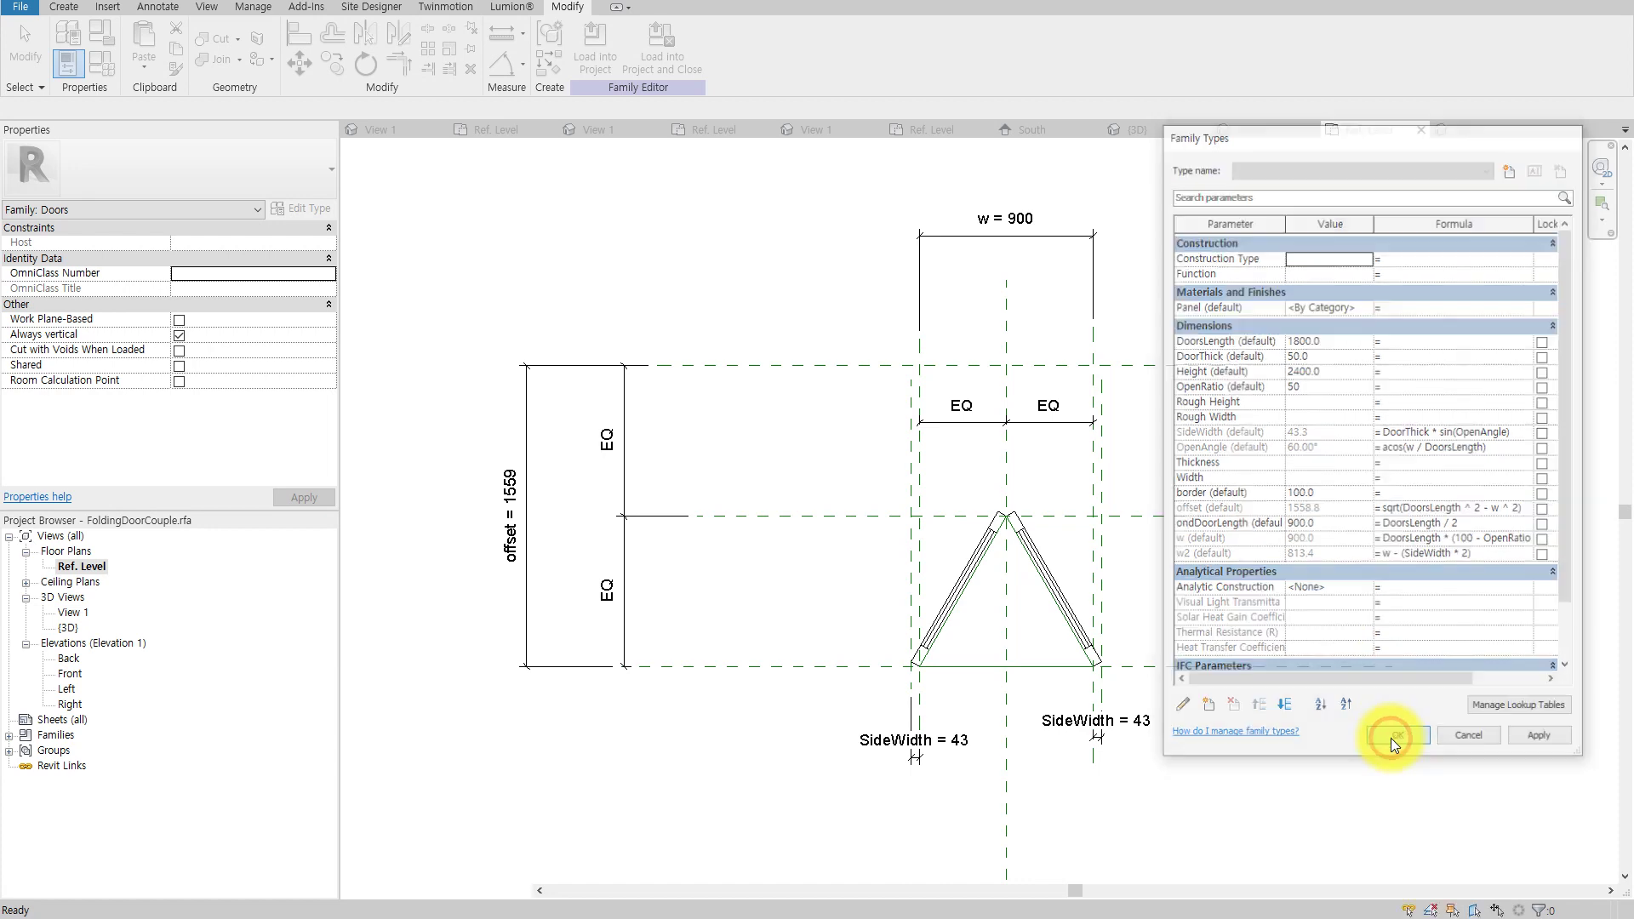
pyautogui.moveTo(1240, 675)
pyautogui.mouseDown(button='middle')
pyautogui.moveTo(1187, 466)
pyautogui.moveTo(1135, 533)
pyautogui.mouseUp(button='middle')
pyautogui.scroll(1, 1098, 537)
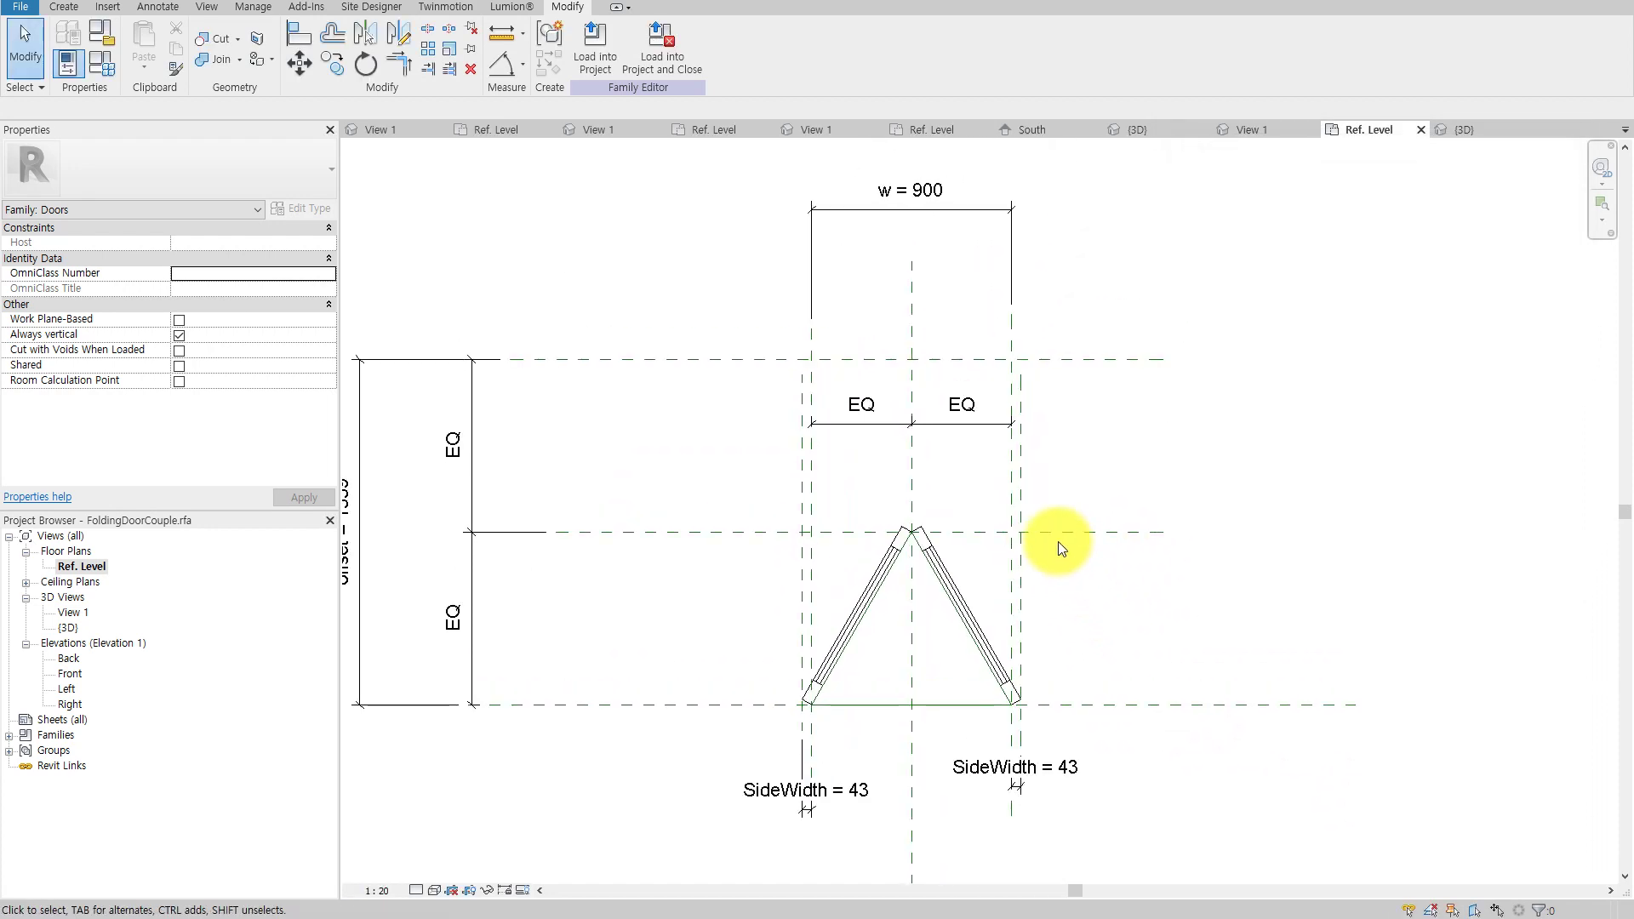
# Select the reference planes and set DoorsLength to 1000 in Family Types.
pyautogui.click(1025, 505)
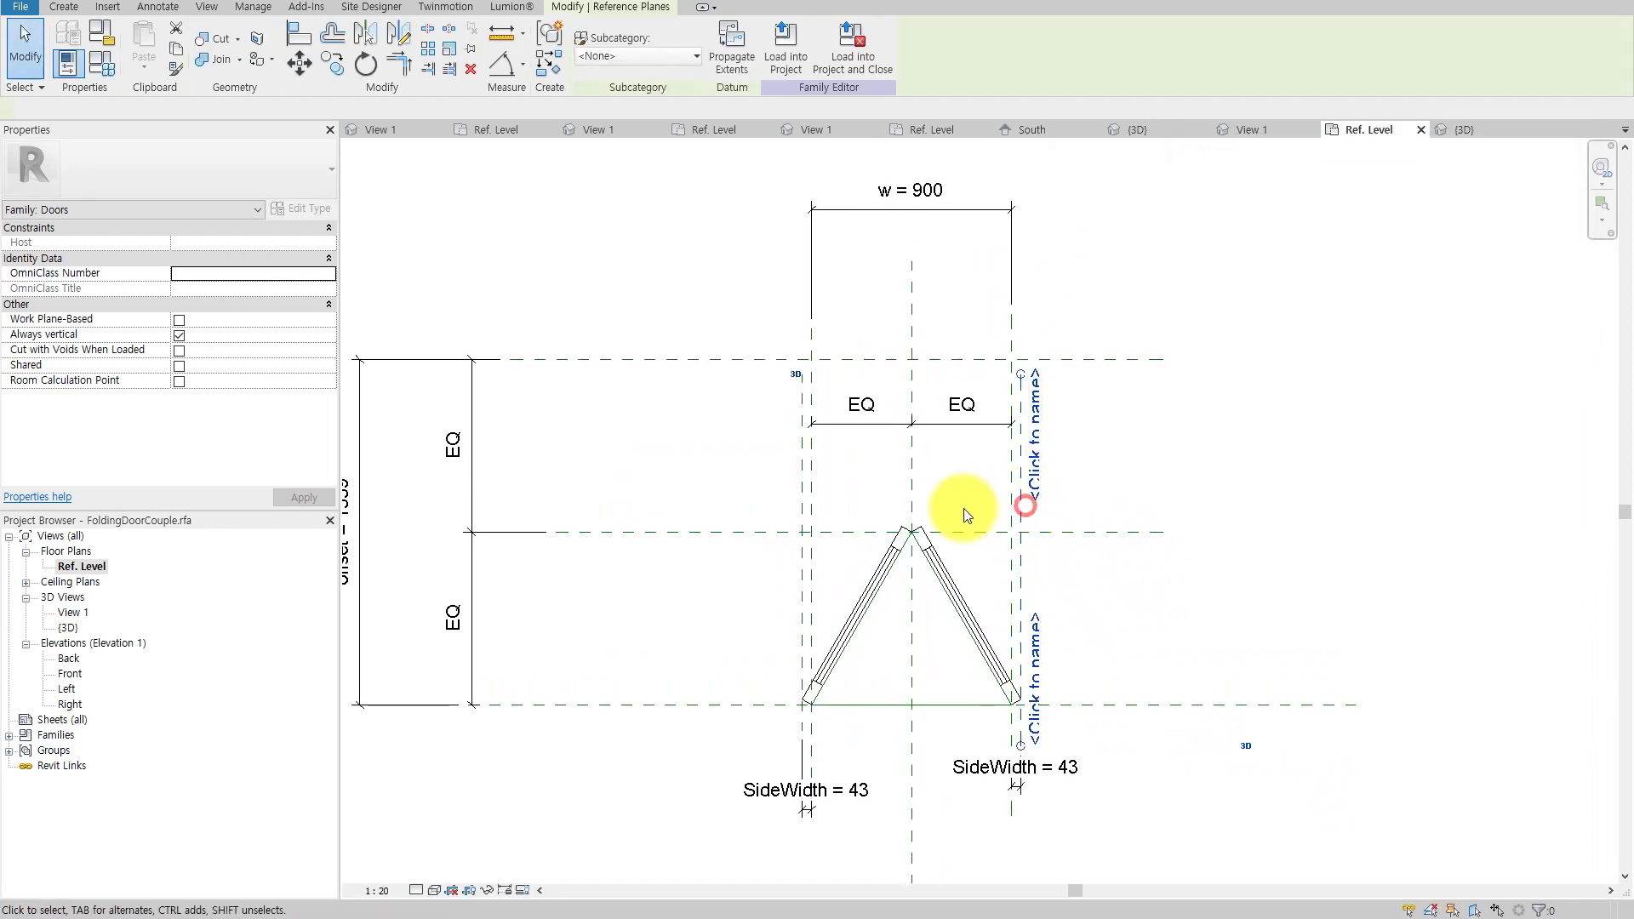
pyautogui.click(798, 514)
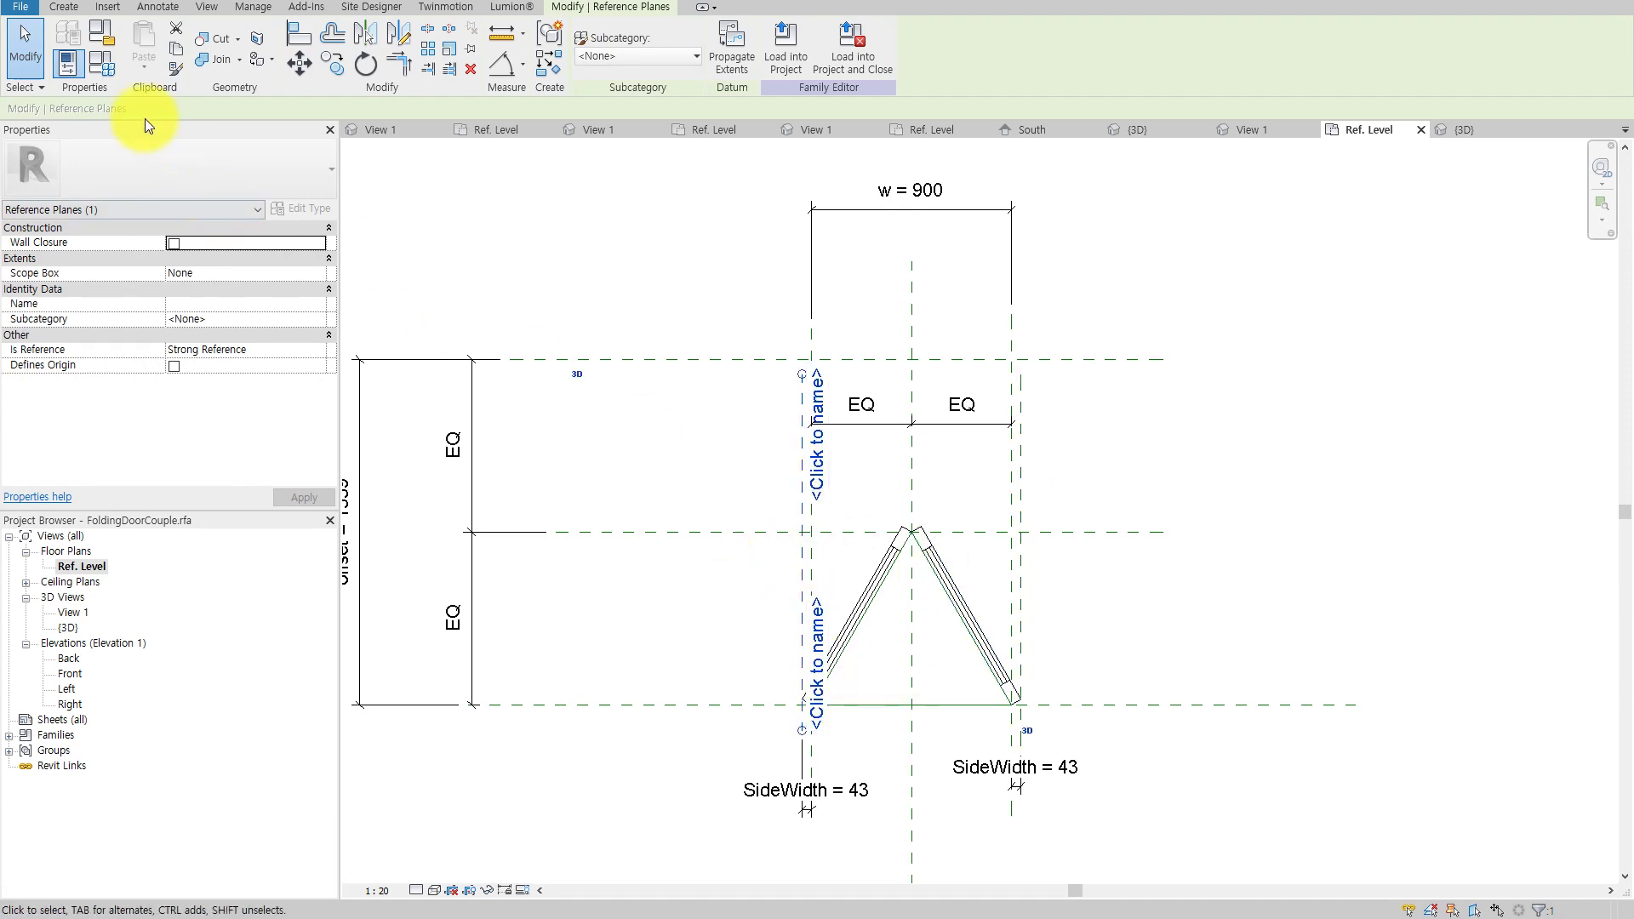
pyautogui.click(104, 68)
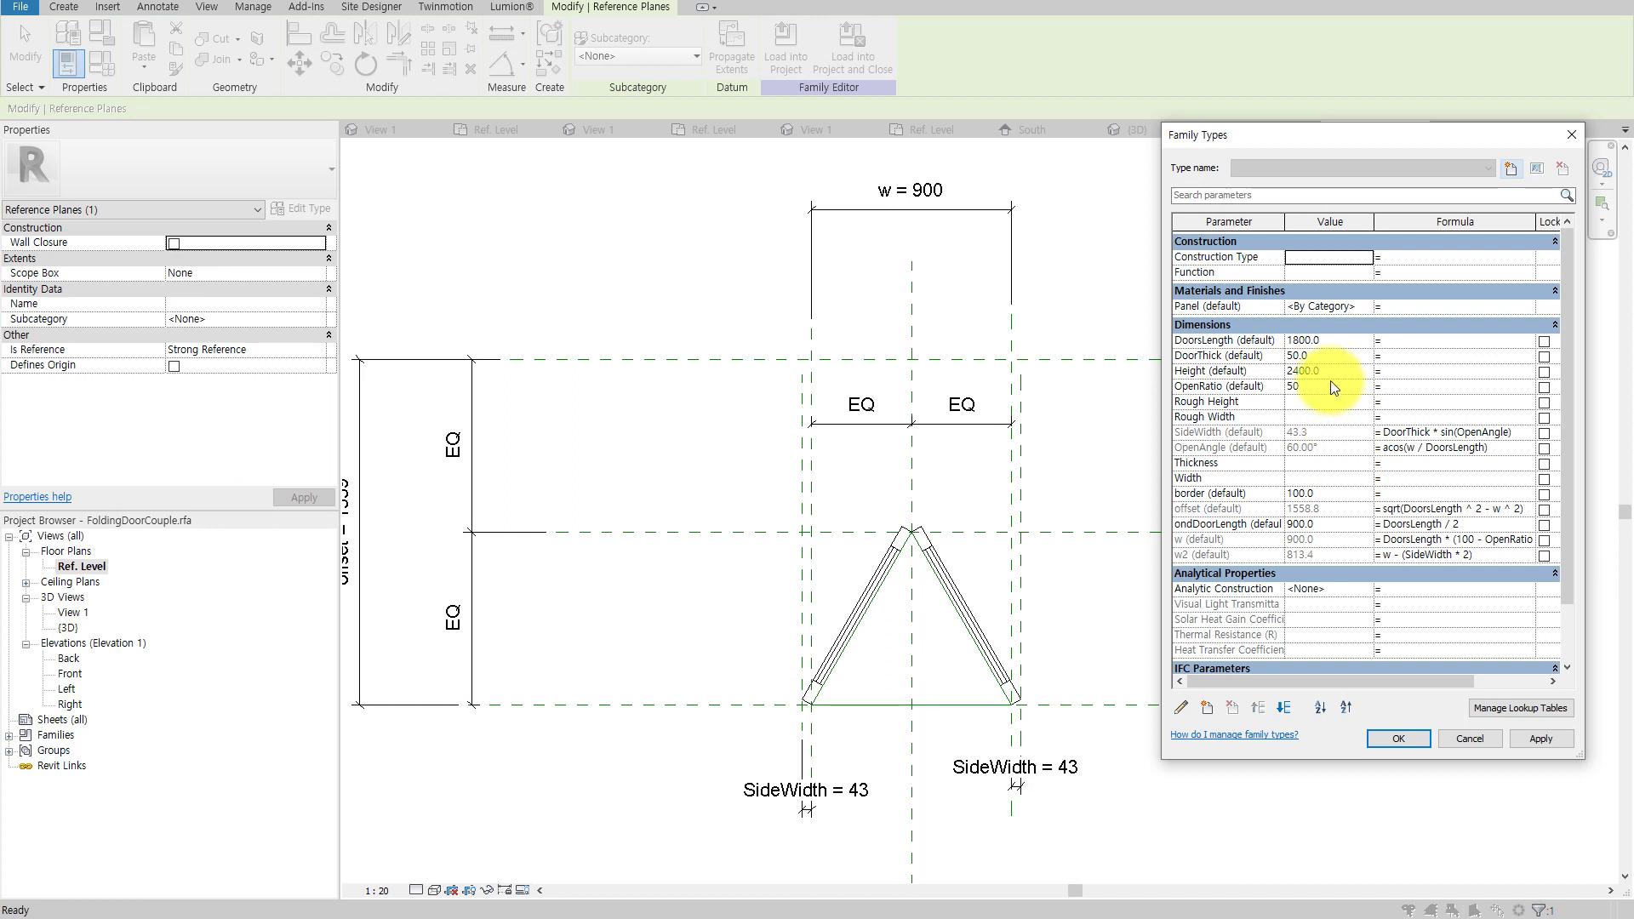
pyautogui.click(1335, 341)
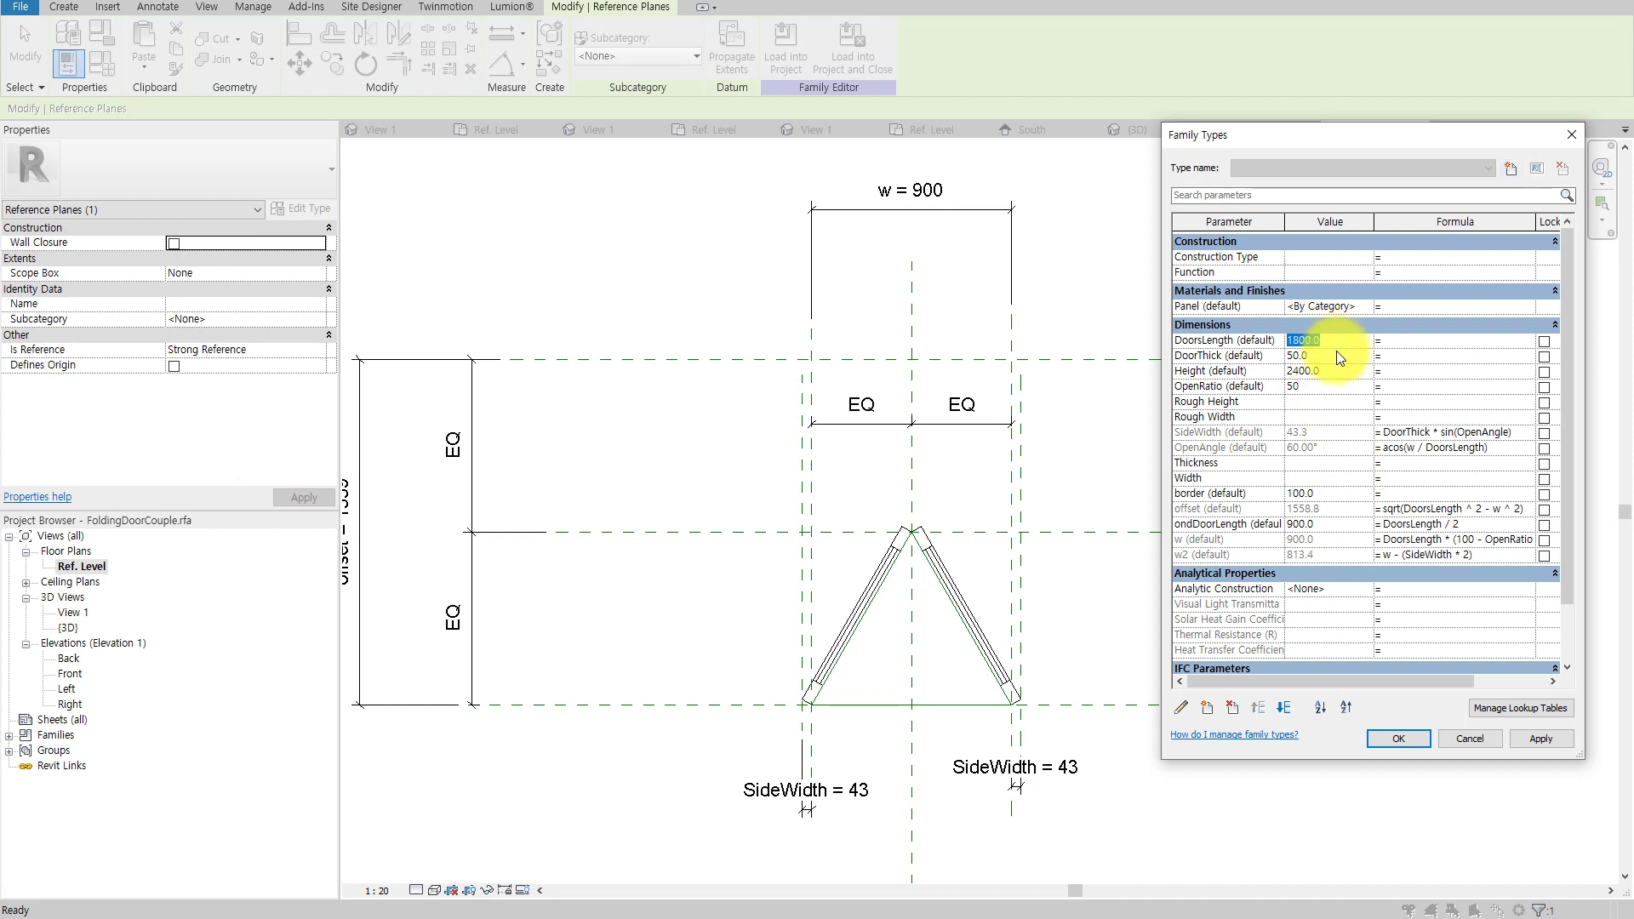
pyautogui.write('1000')
pyautogui.click(1555, 737)
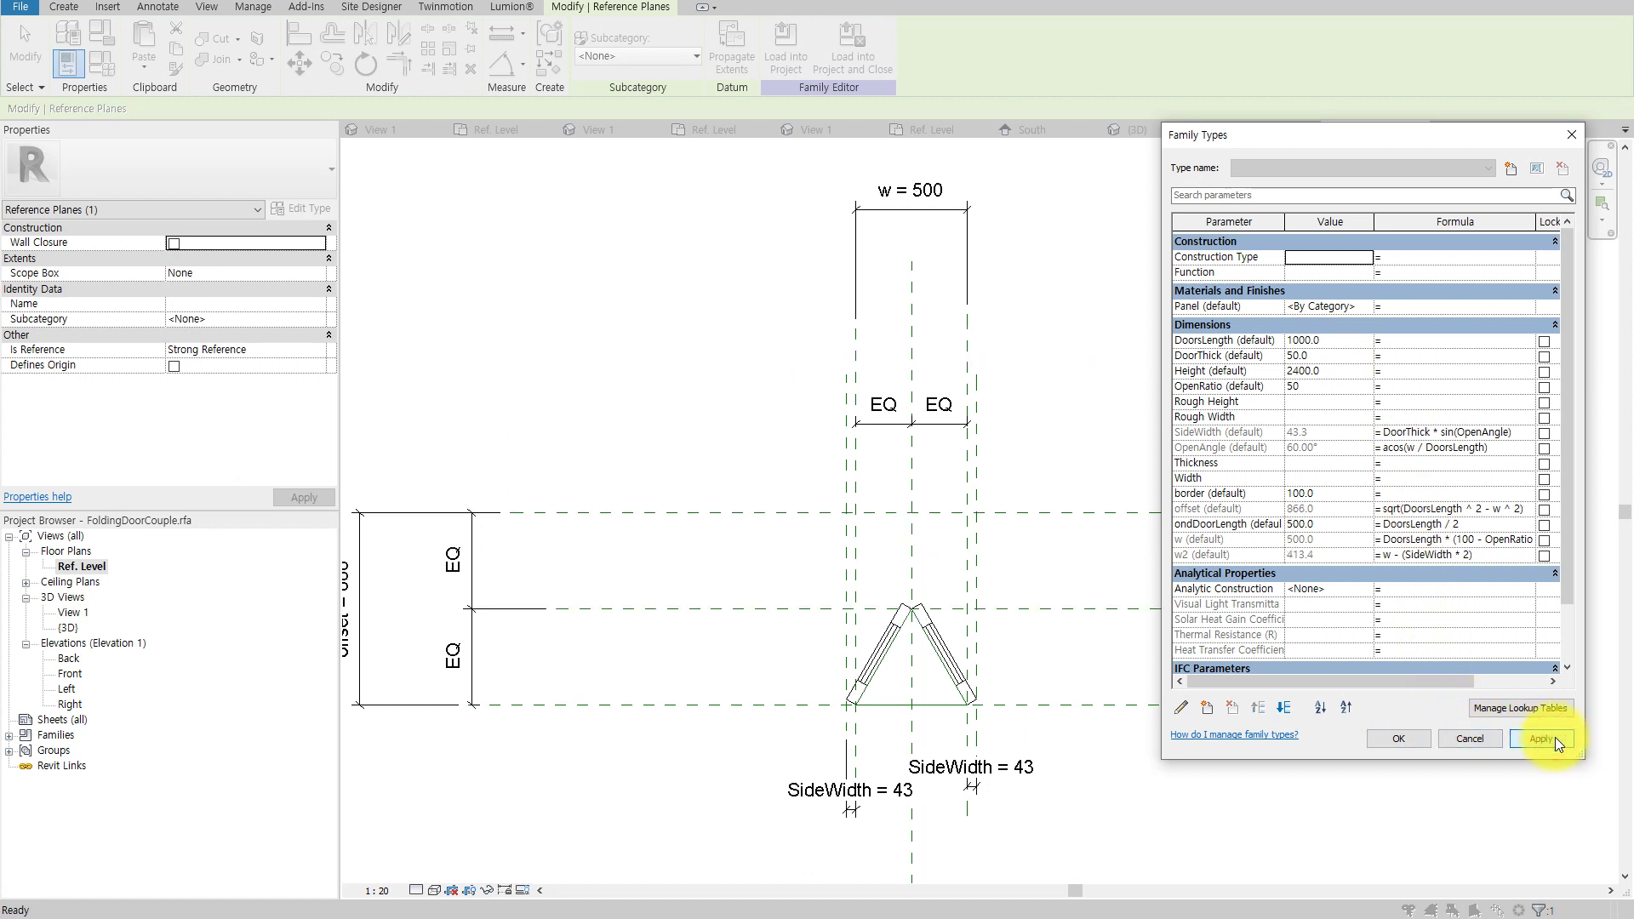
# Test DoorThick at 100, restore it to 50, and close Family Types.
pyautogui.click(1345, 341)
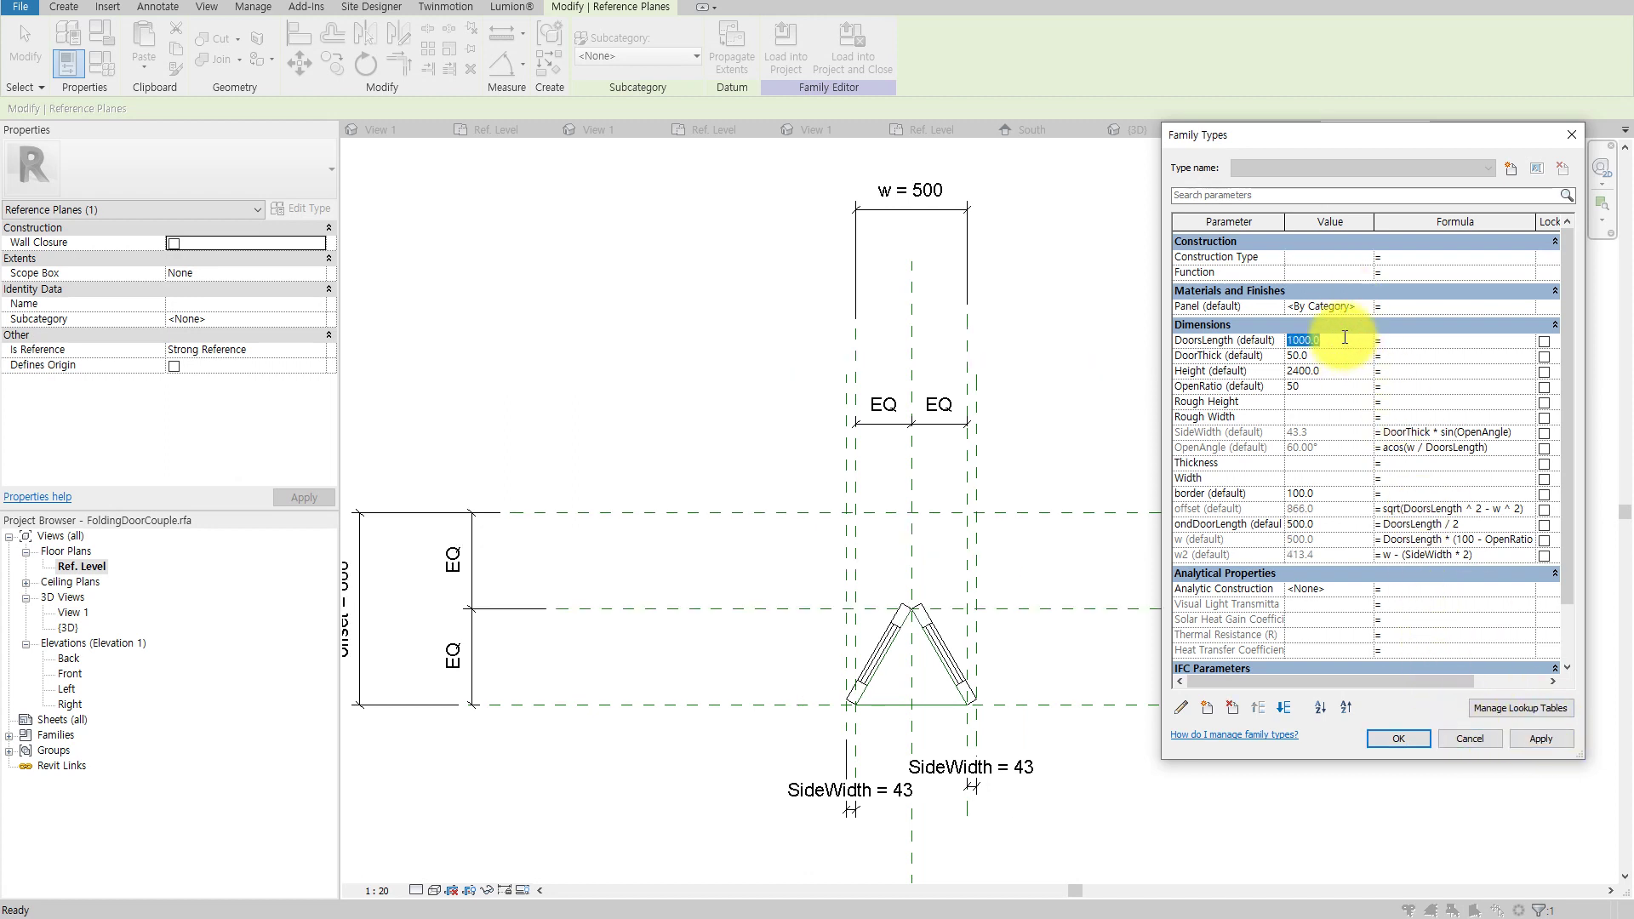
pyautogui.click(1343, 357)
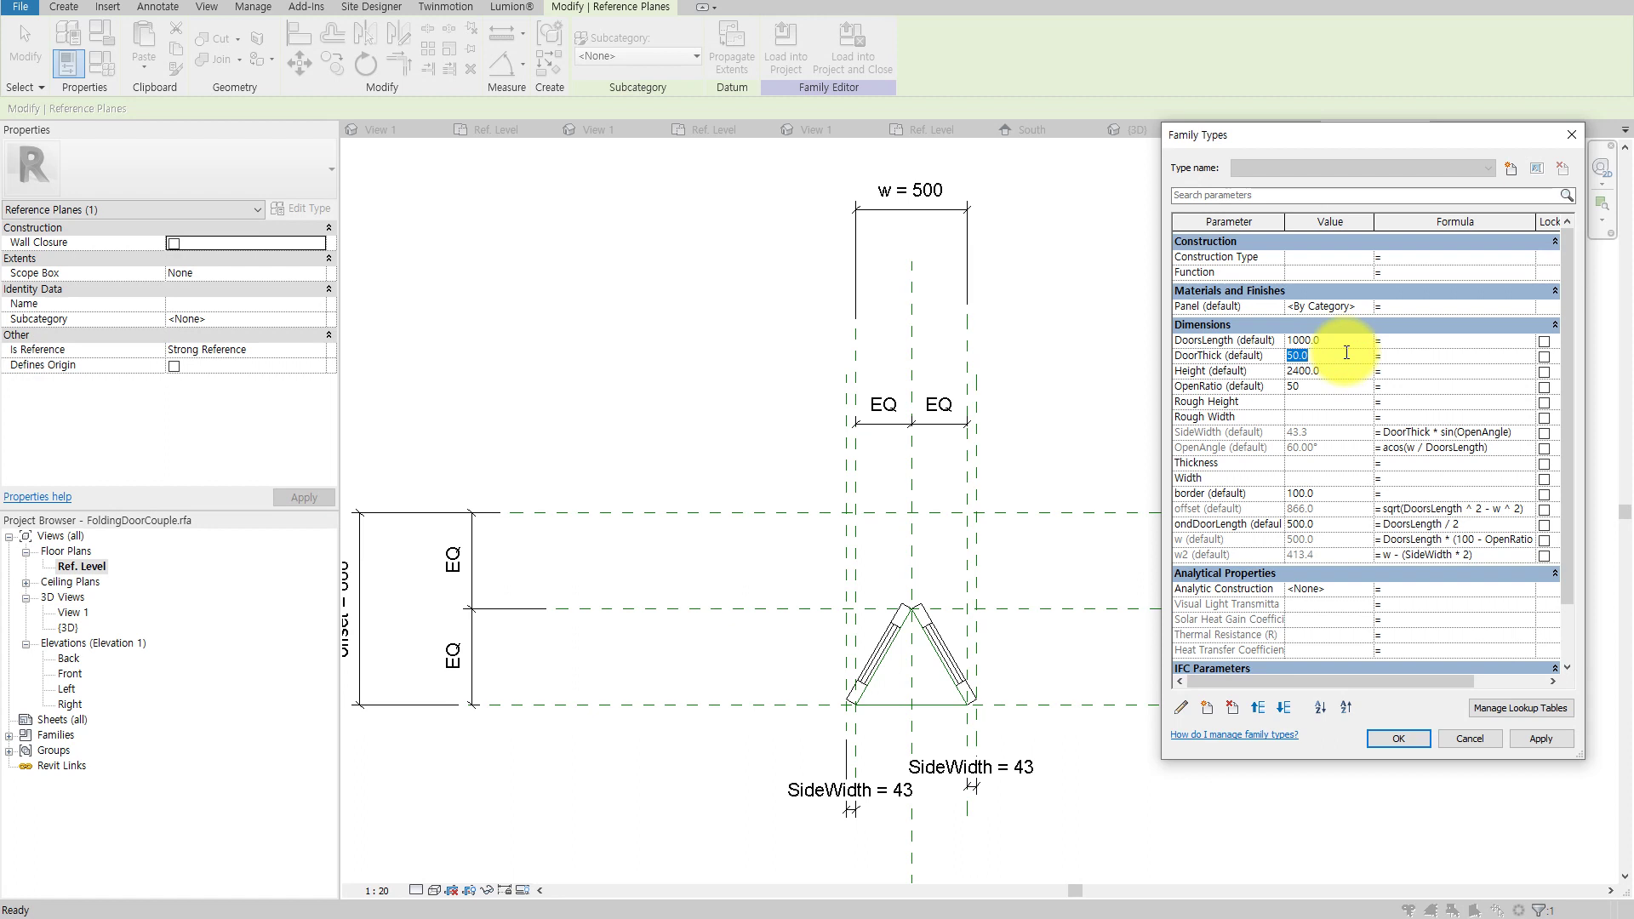
pyautogui.write('100')
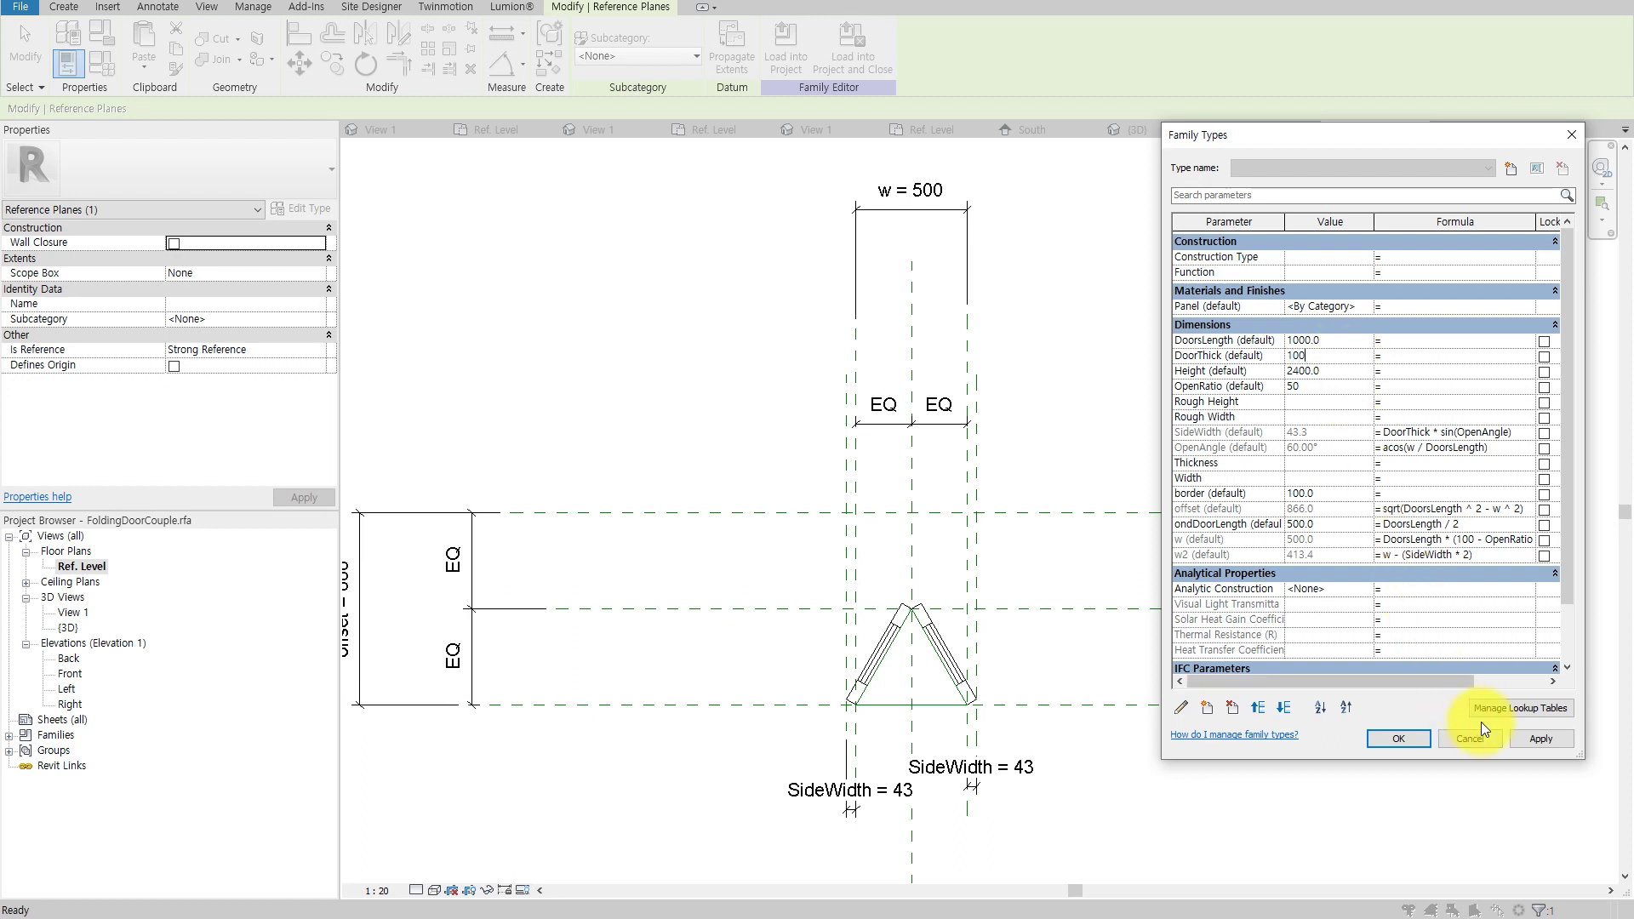
pyautogui.click(1534, 739)
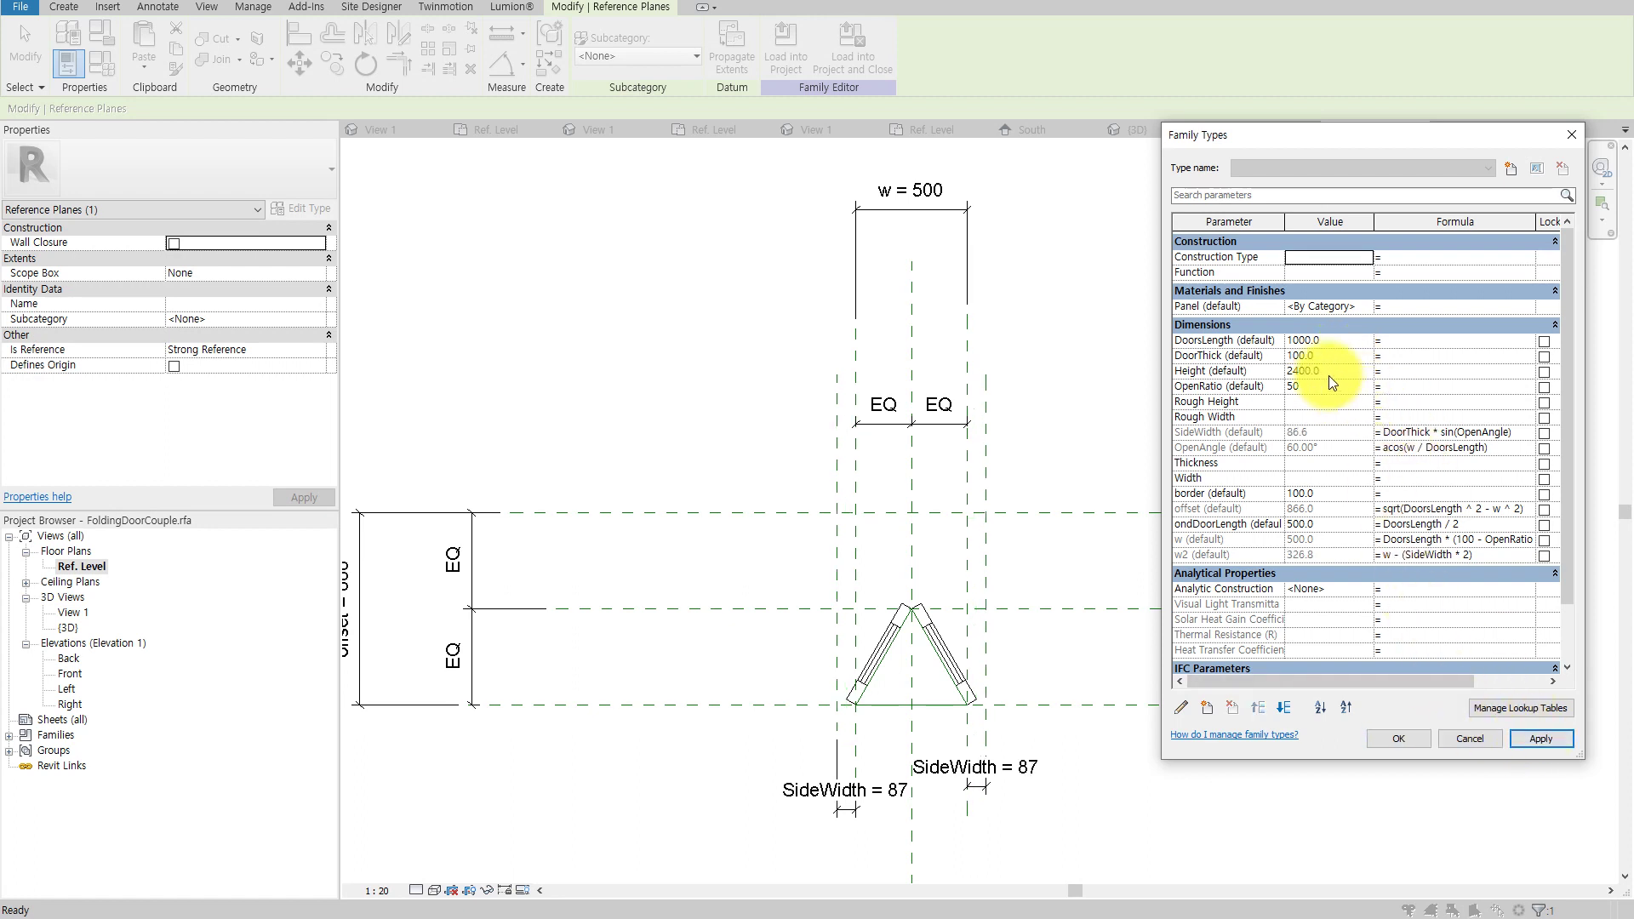
pyautogui.click(1329, 359)
pyautogui.write('50')
pyautogui.click(1542, 739)
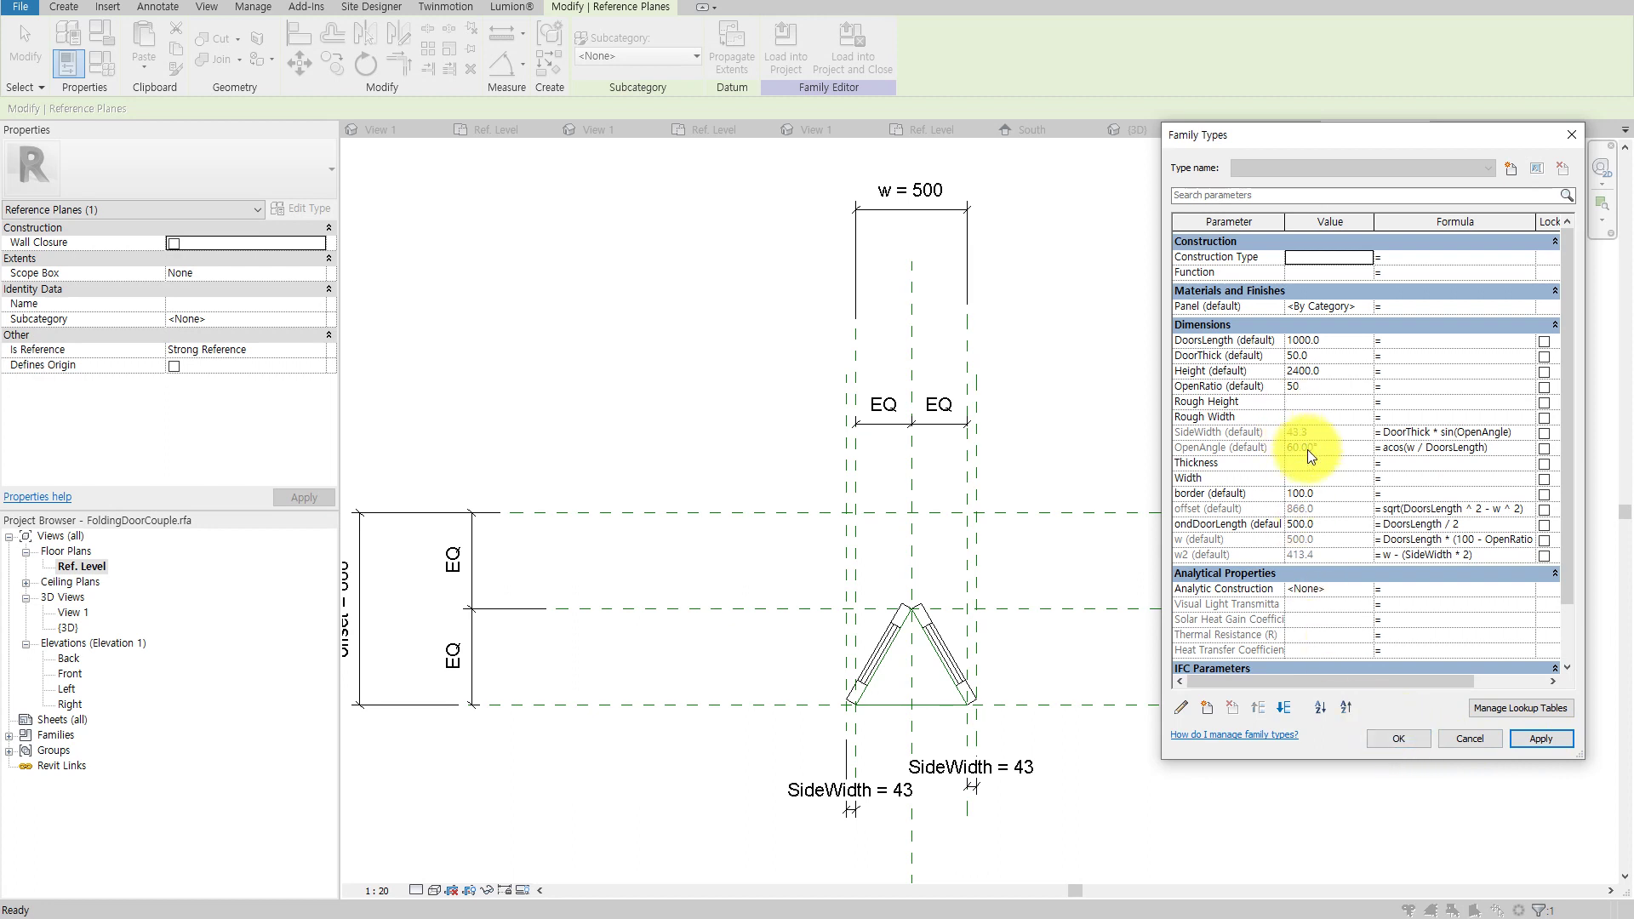
pyautogui.click(1381, 739)
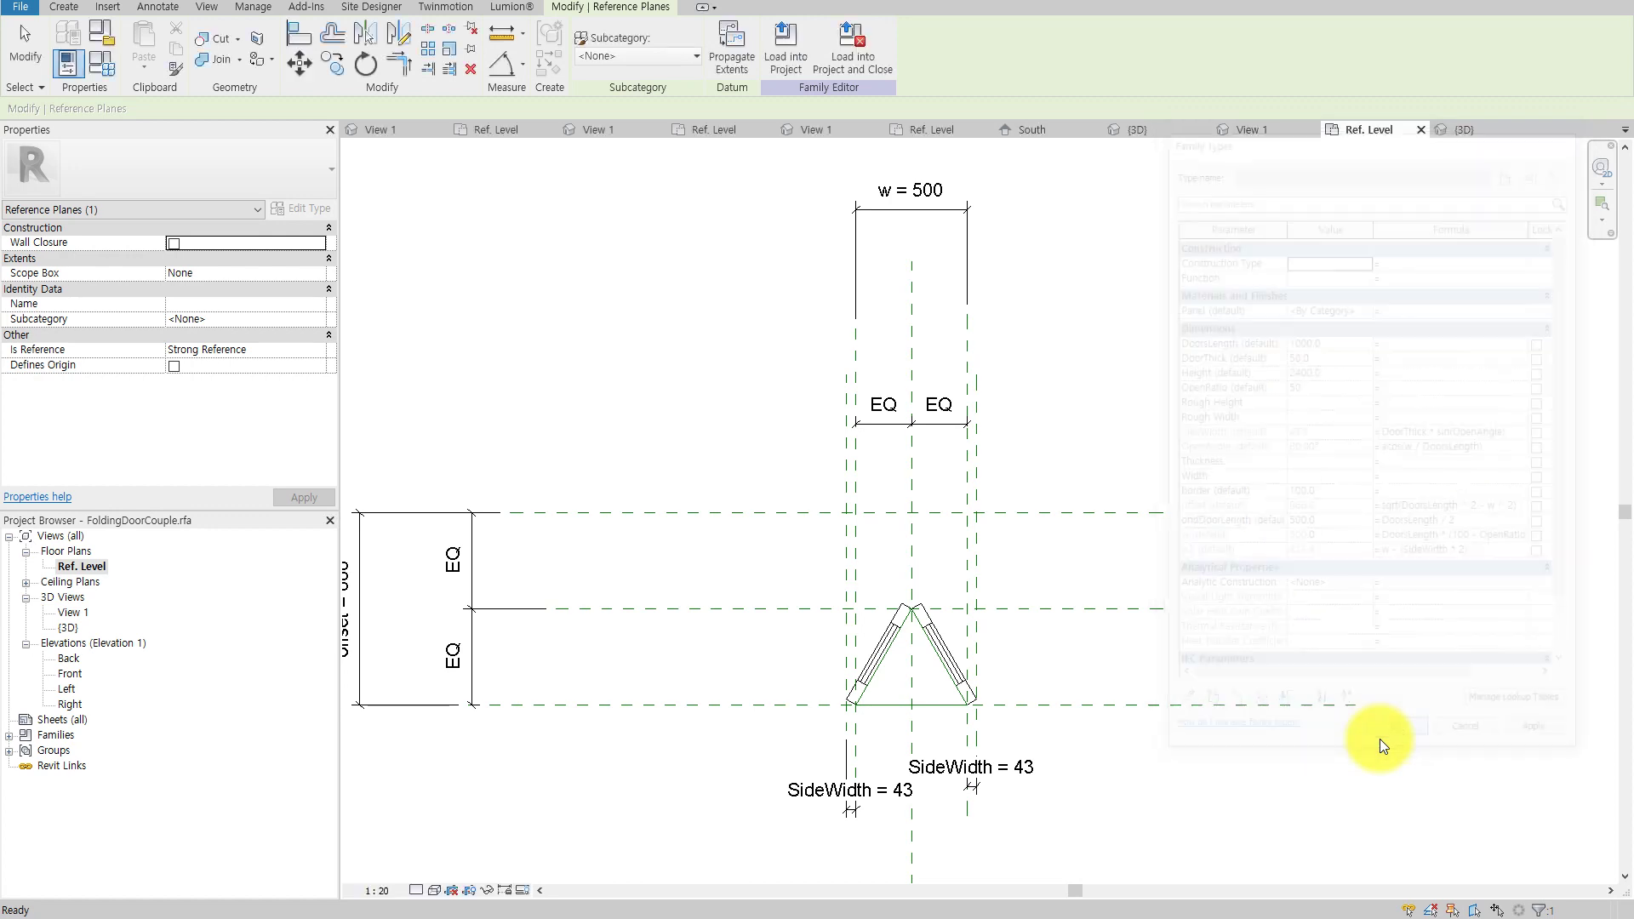
# Set OpenRatio to 10 in Family Types and accept it.
pyautogui.click(1196, 679)
pyautogui.scroll(2, 1138, 653)
pyautogui.scroll(-2, 1345, 610)
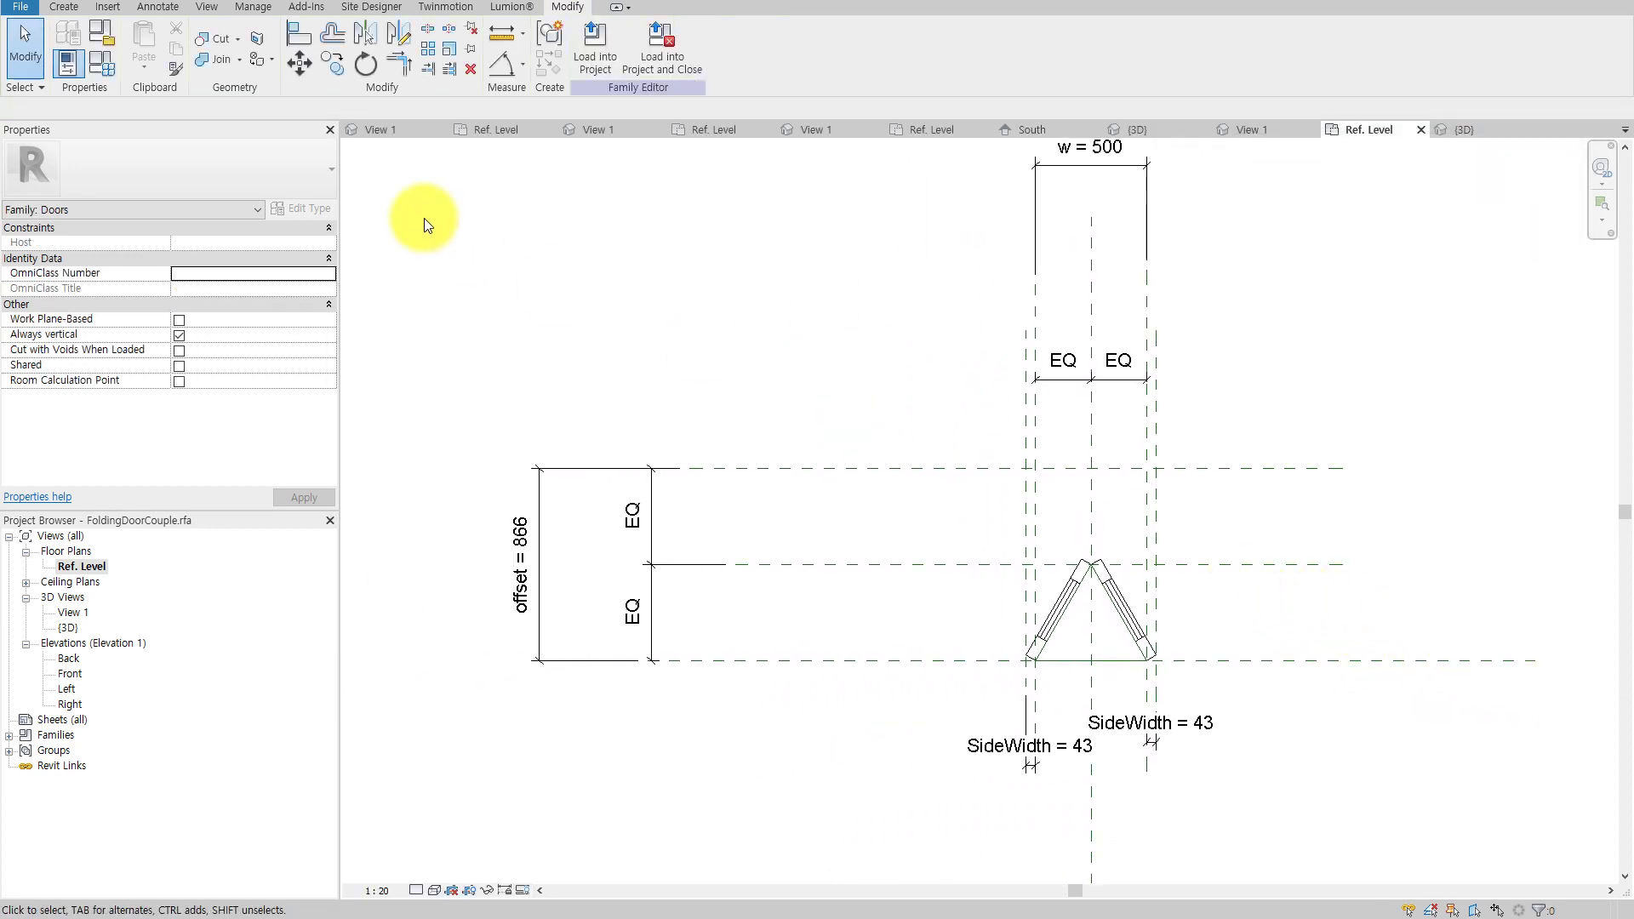
pyautogui.click(100, 61)
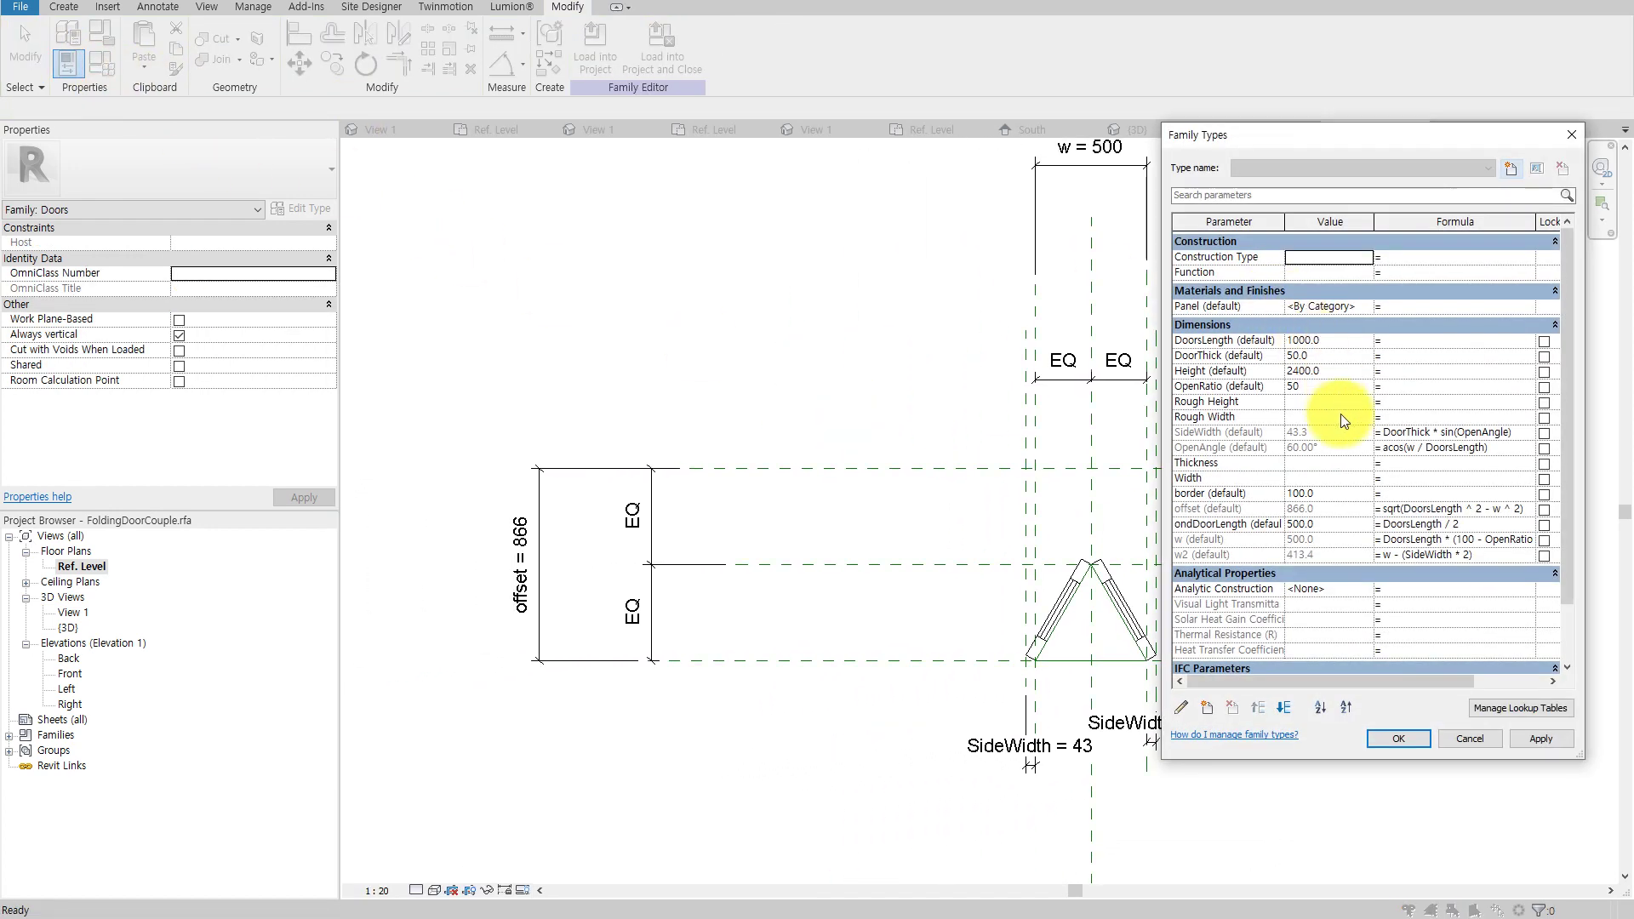
pyautogui.click(1323, 385)
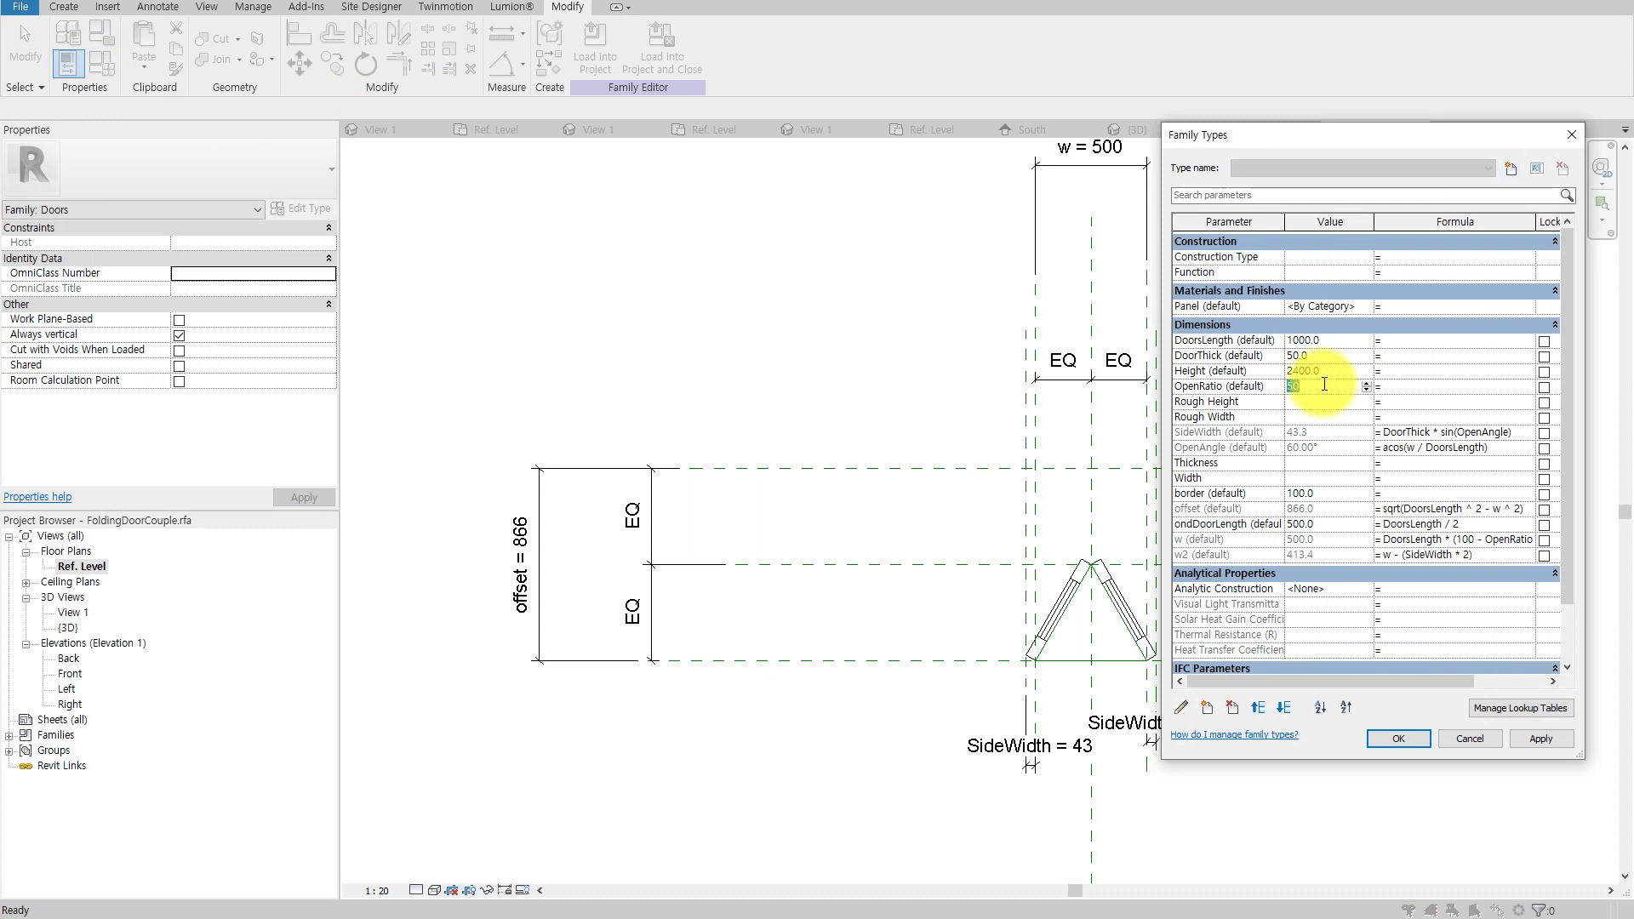
pyautogui.write('10')
pyautogui.moveTo(1318, 134); pyautogui.dragTo(1398, 122)
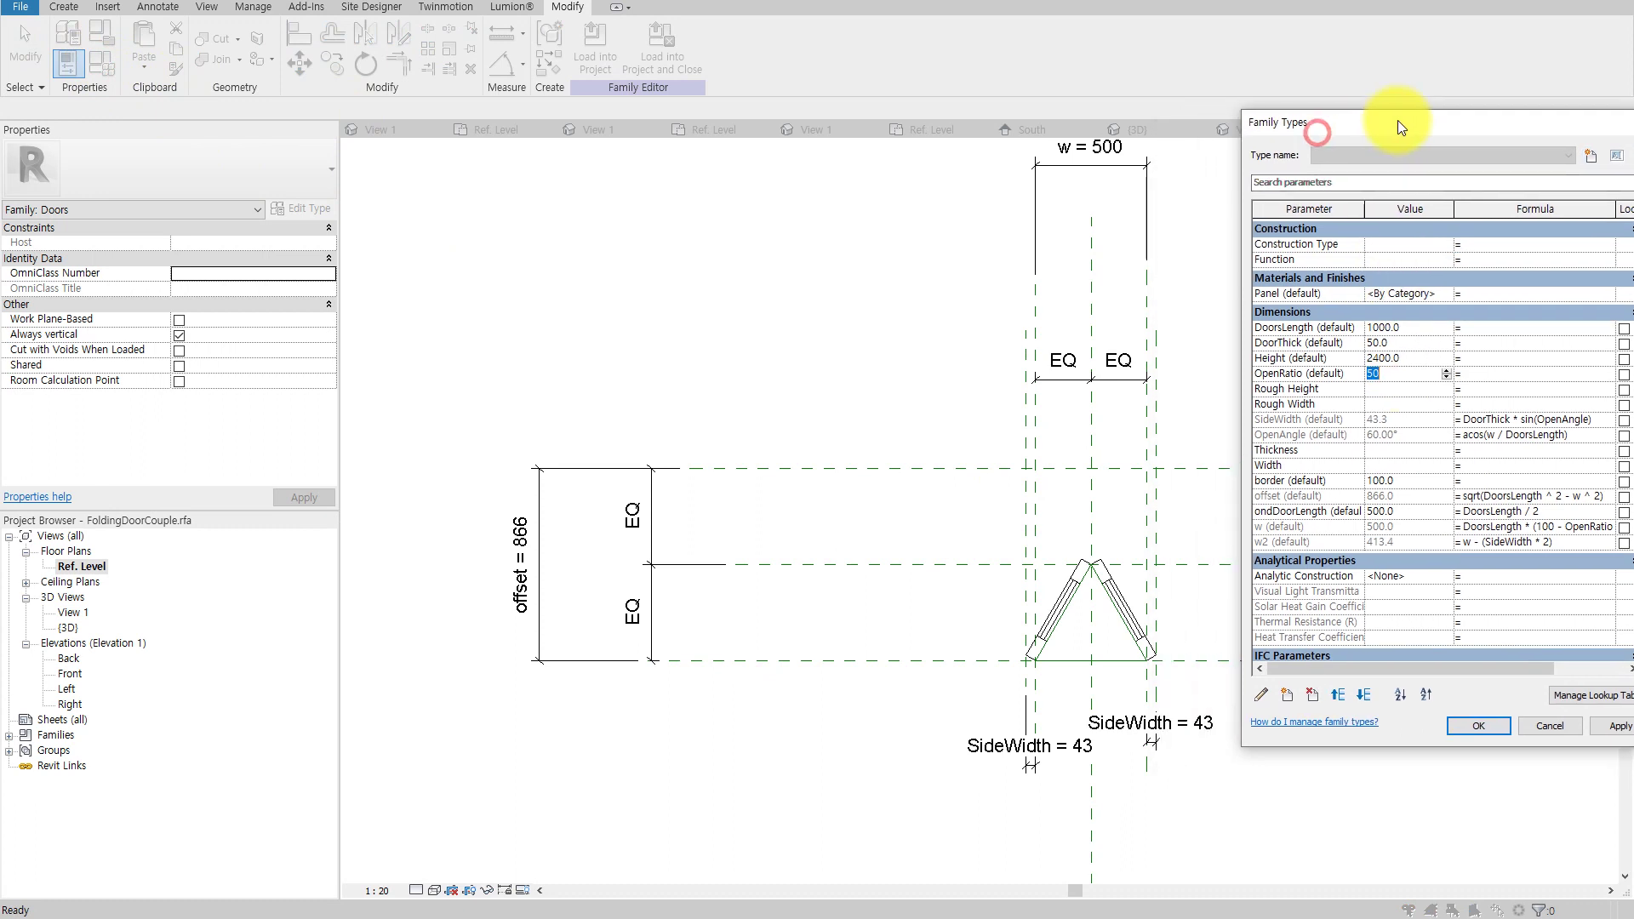
pyautogui.click(1466, 722)
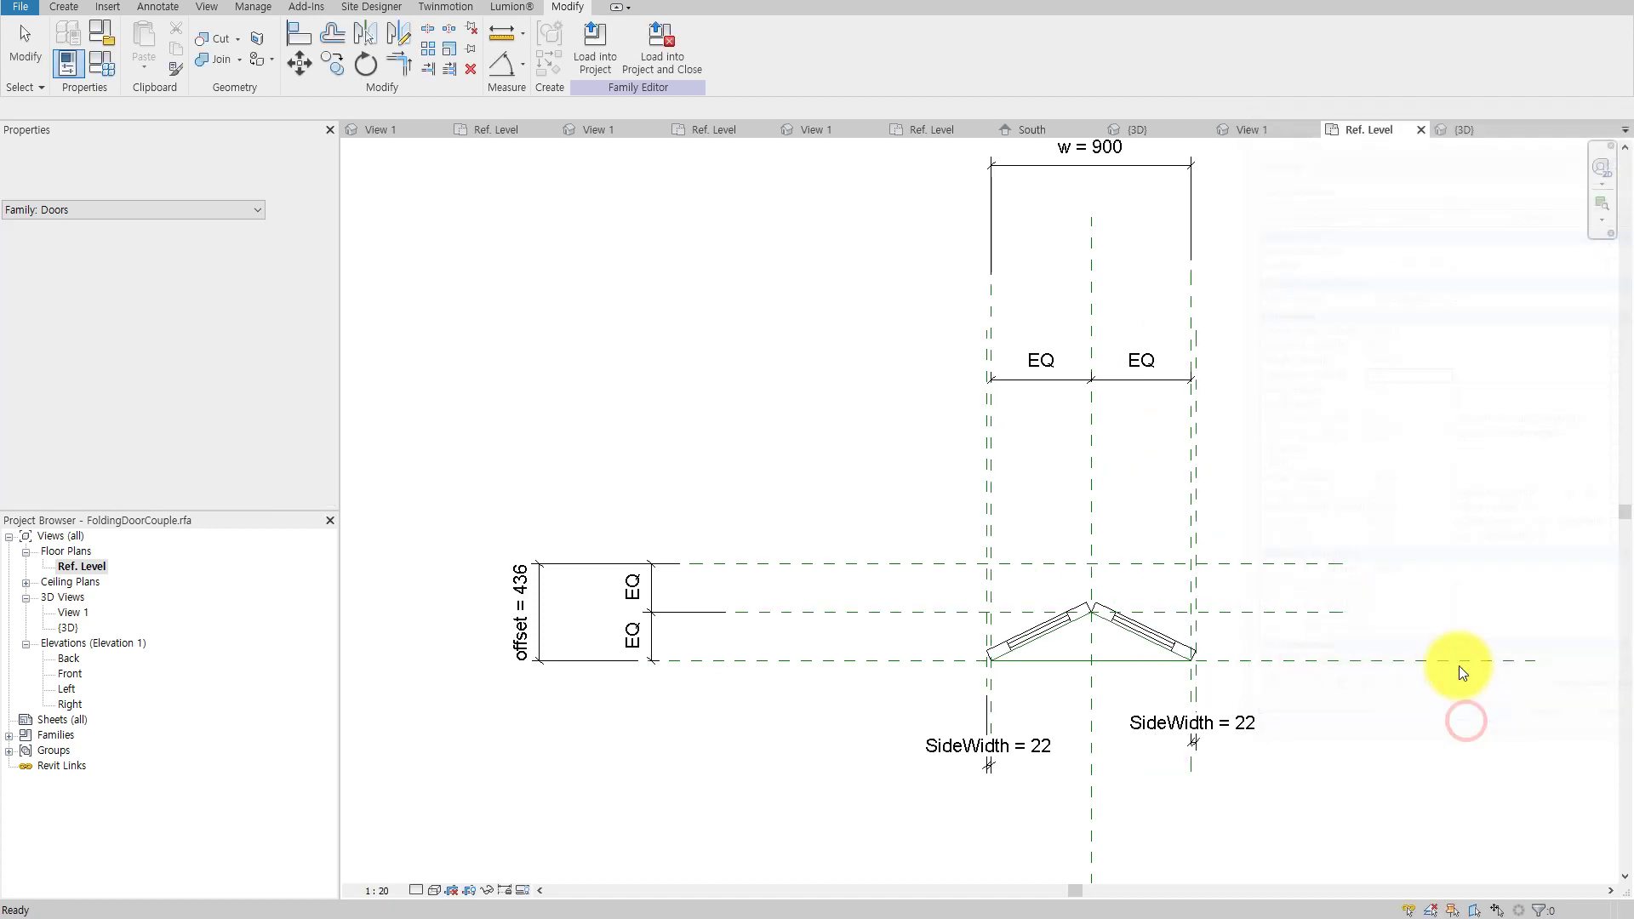
# Flex the door by applying OpenRatio values 20, 30 and 40.
pyautogui.moveTo(807, 389)
pyautogui.mouseDown(button='middle')
pyautogui.moveTo(460, 357)
pyautogui.moveTo(522, 423)
pyautogui.moveTo(405, 244)
pyautogui.mouseUp(button='middle')
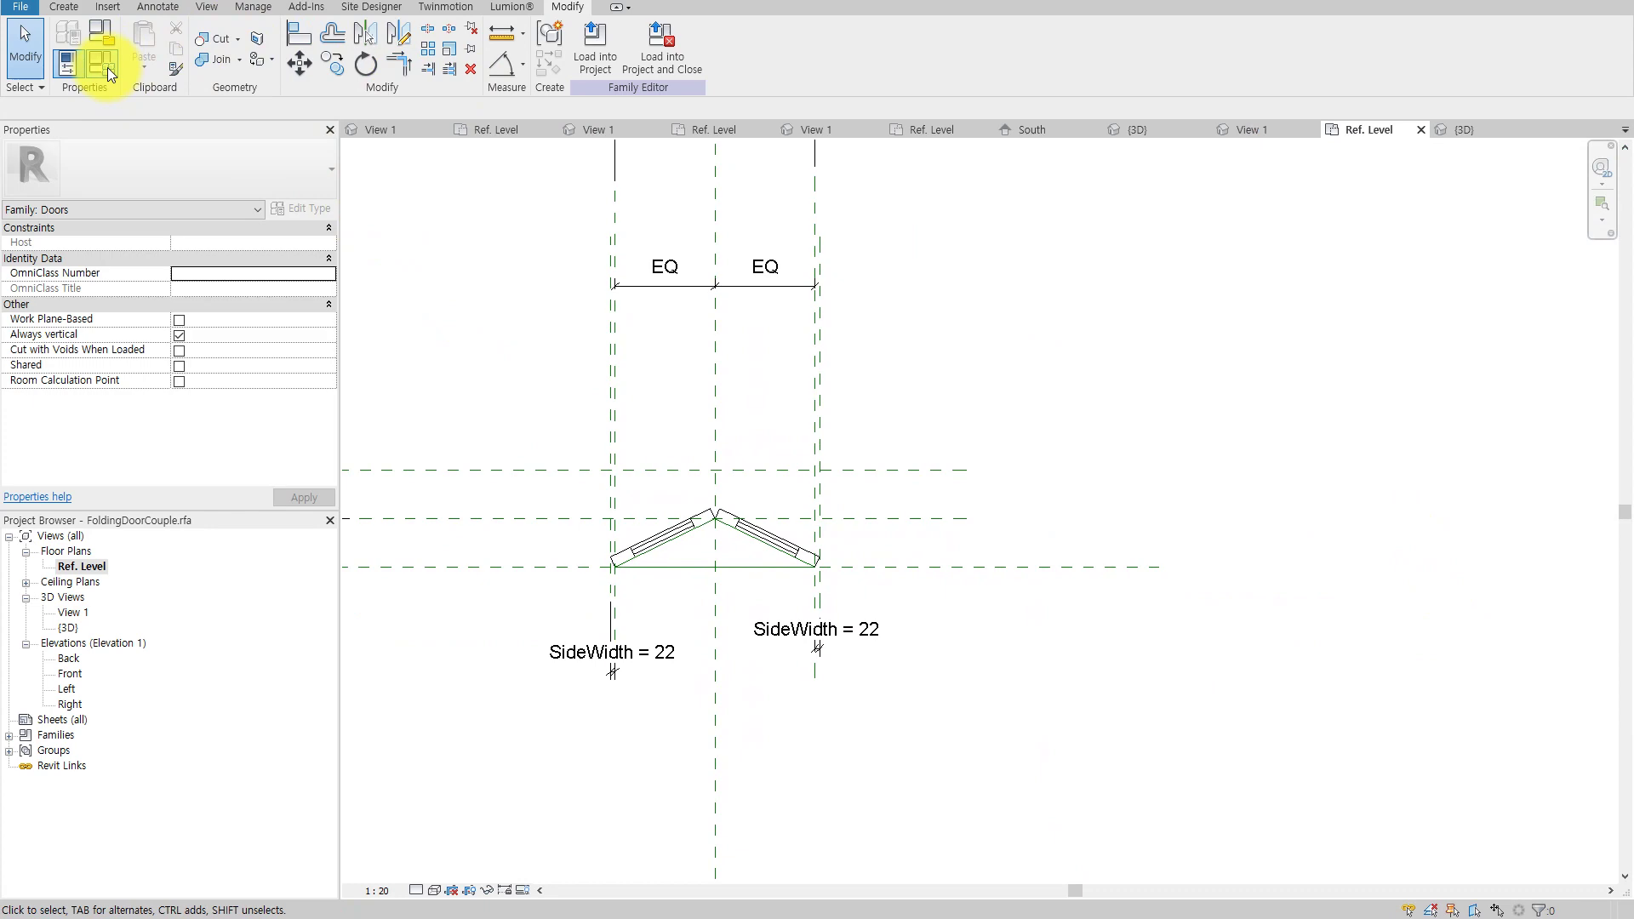
pyautogui.click(107, 68)
pyautogui.doubleClick(1400, 373)
pyautogui.write('20')
pyautogui.click(1604, 723)
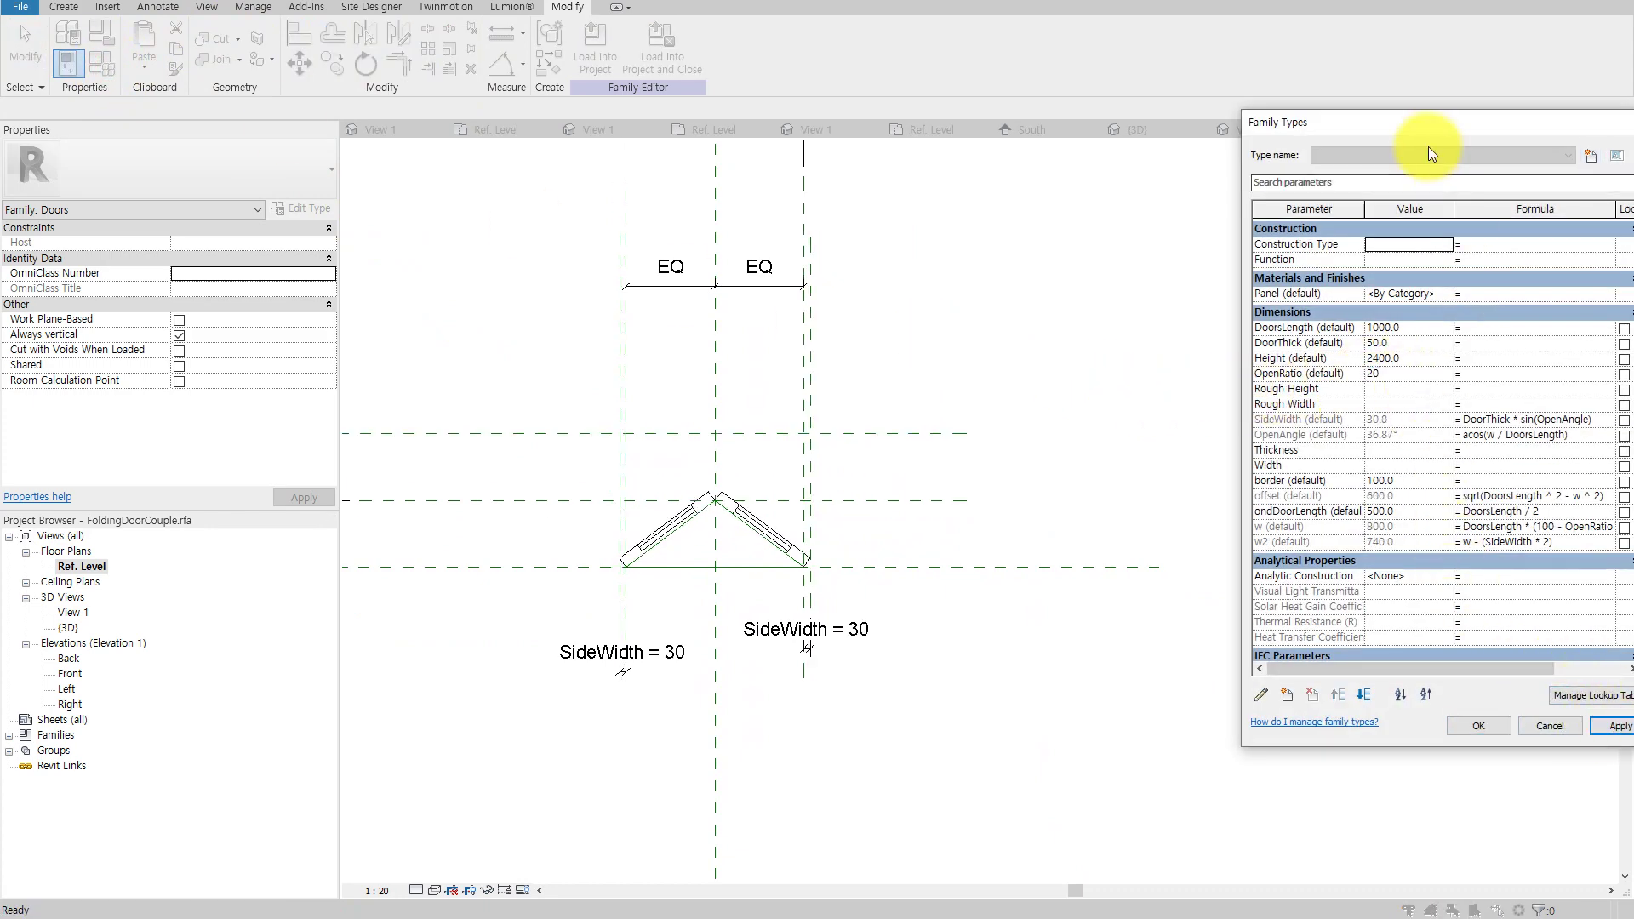
pyautogui.moveTo(1424, 125); pyautogui.dragTo(1286, 119)
pyautogui.doubleClick(1253, 368)
pyautogui.write('30')
pyautogui.click(1480, 720)
pyautogui.doubleClick(1242, 367)
pyautogui.write('40')
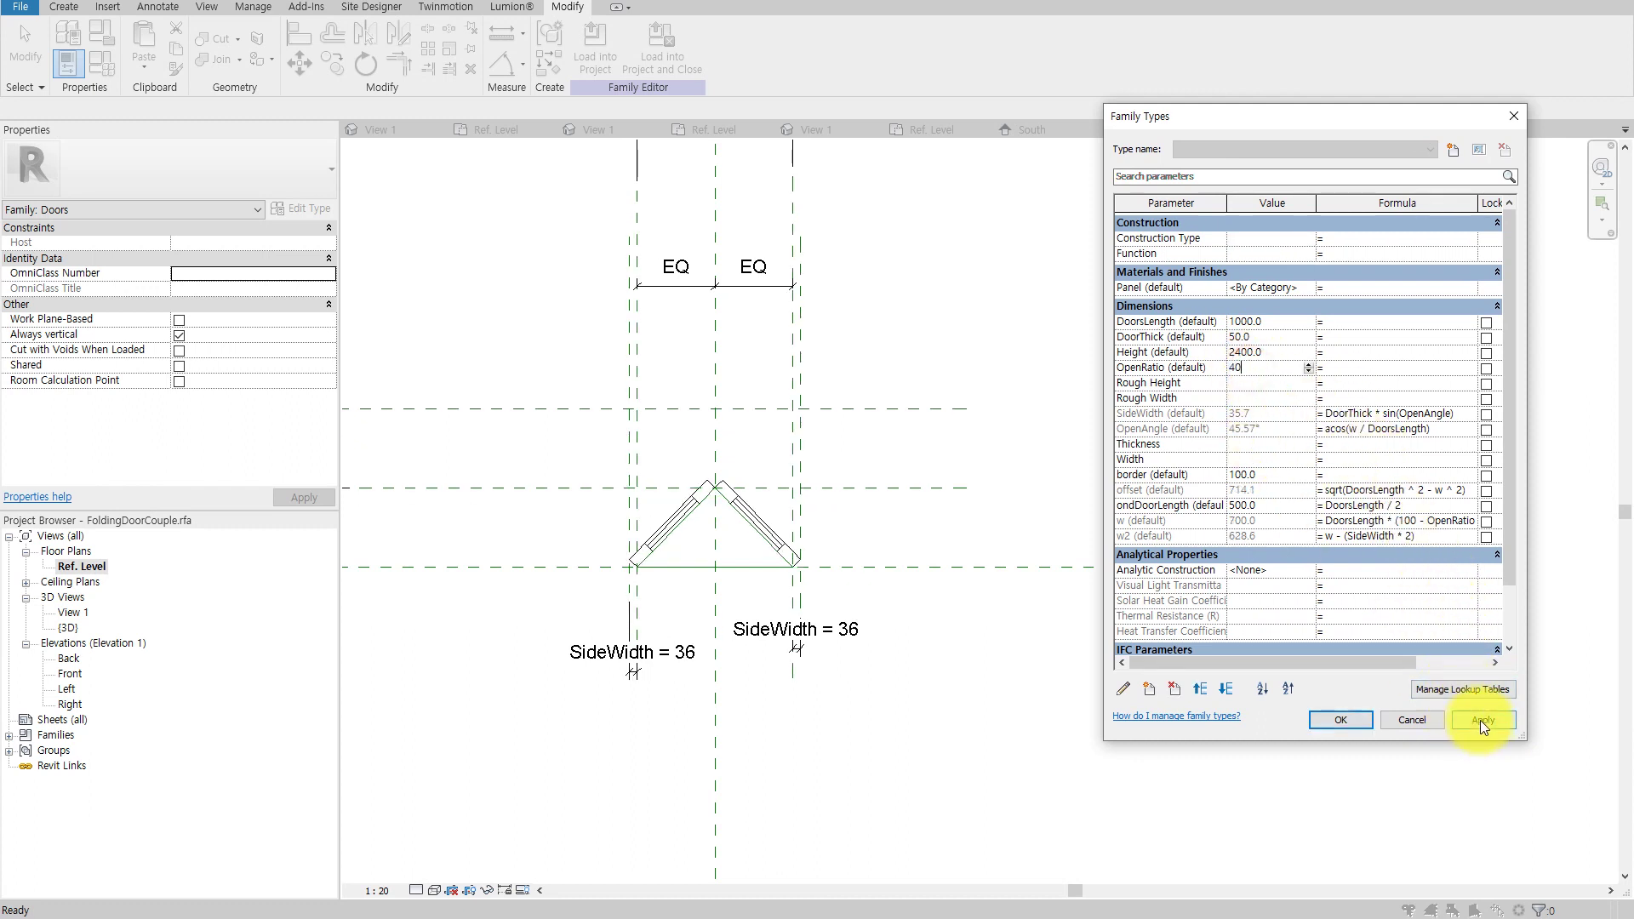
pyautogui.click(1479, 720)
# Apply OpenRatio 90, then leave it at 10 and view the family in 3D.
pyautogui.doubleClick(1280, 367)
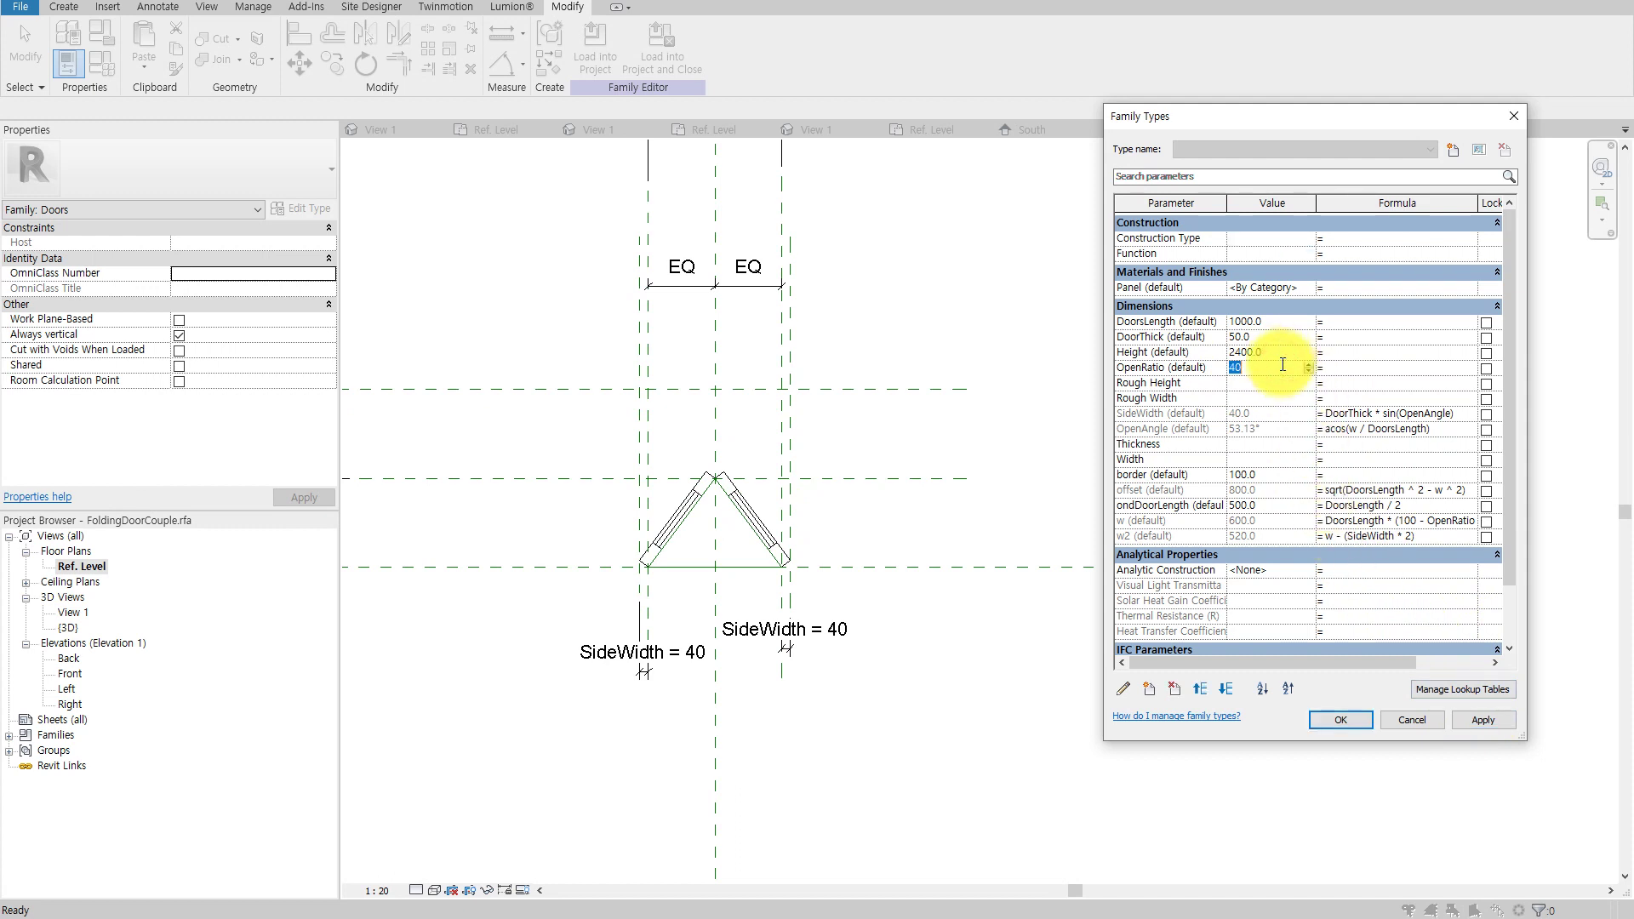
pyautogui.write('90')
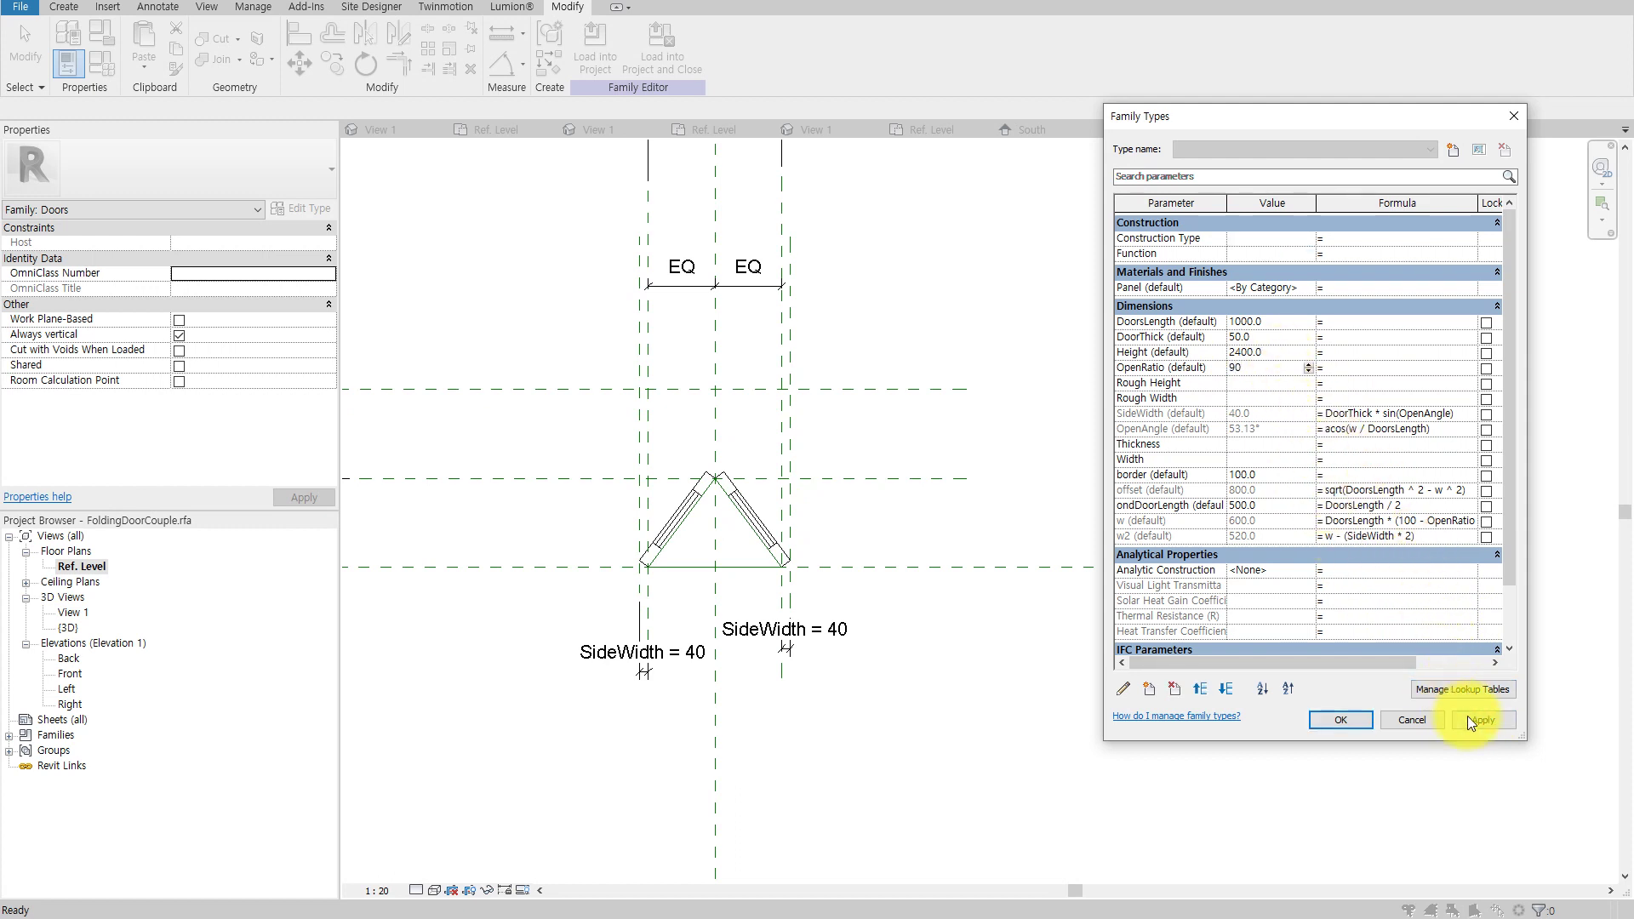
pyautogui.click(1468, 720)
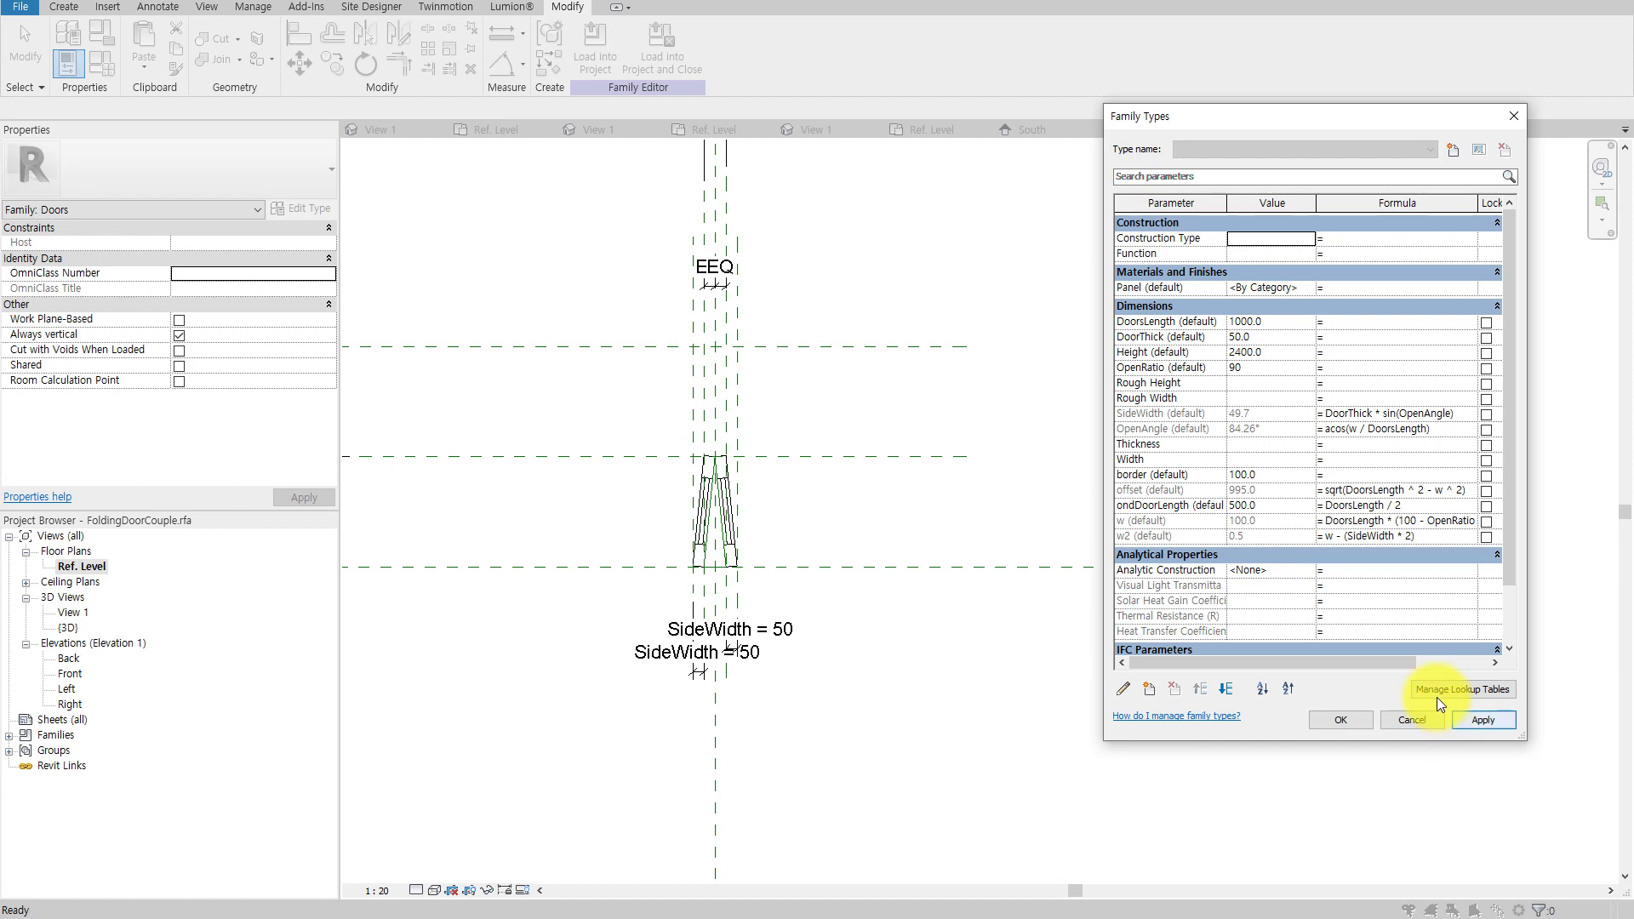
pyautogui.click(1254, 367)
pyautogui.write('10')
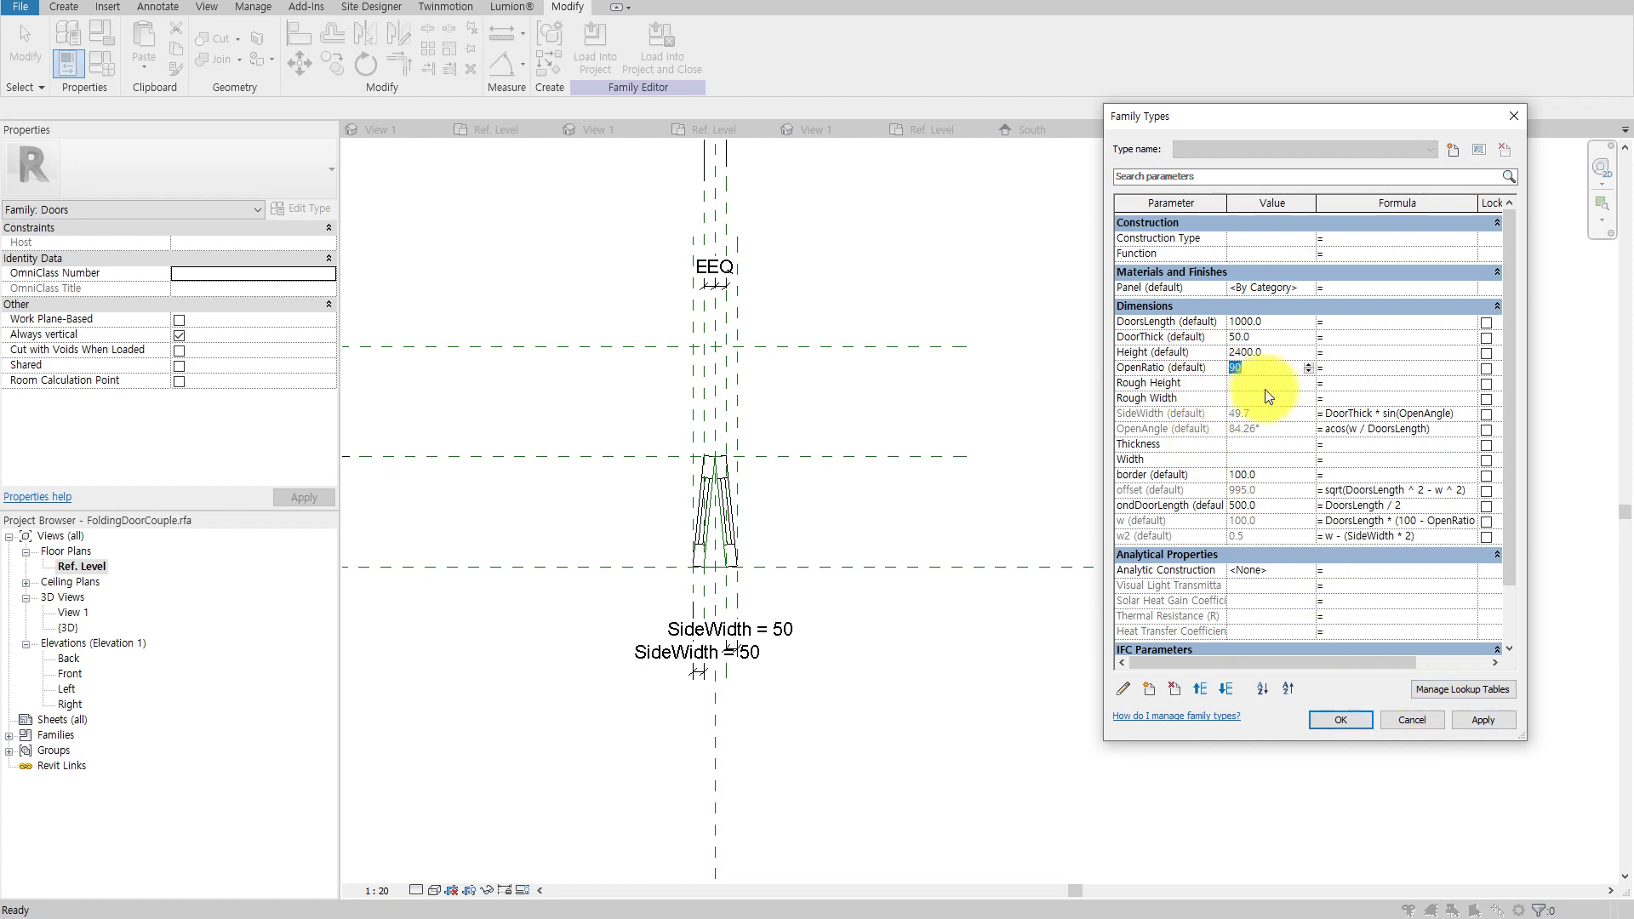
pyautogui.click(1505, 727)
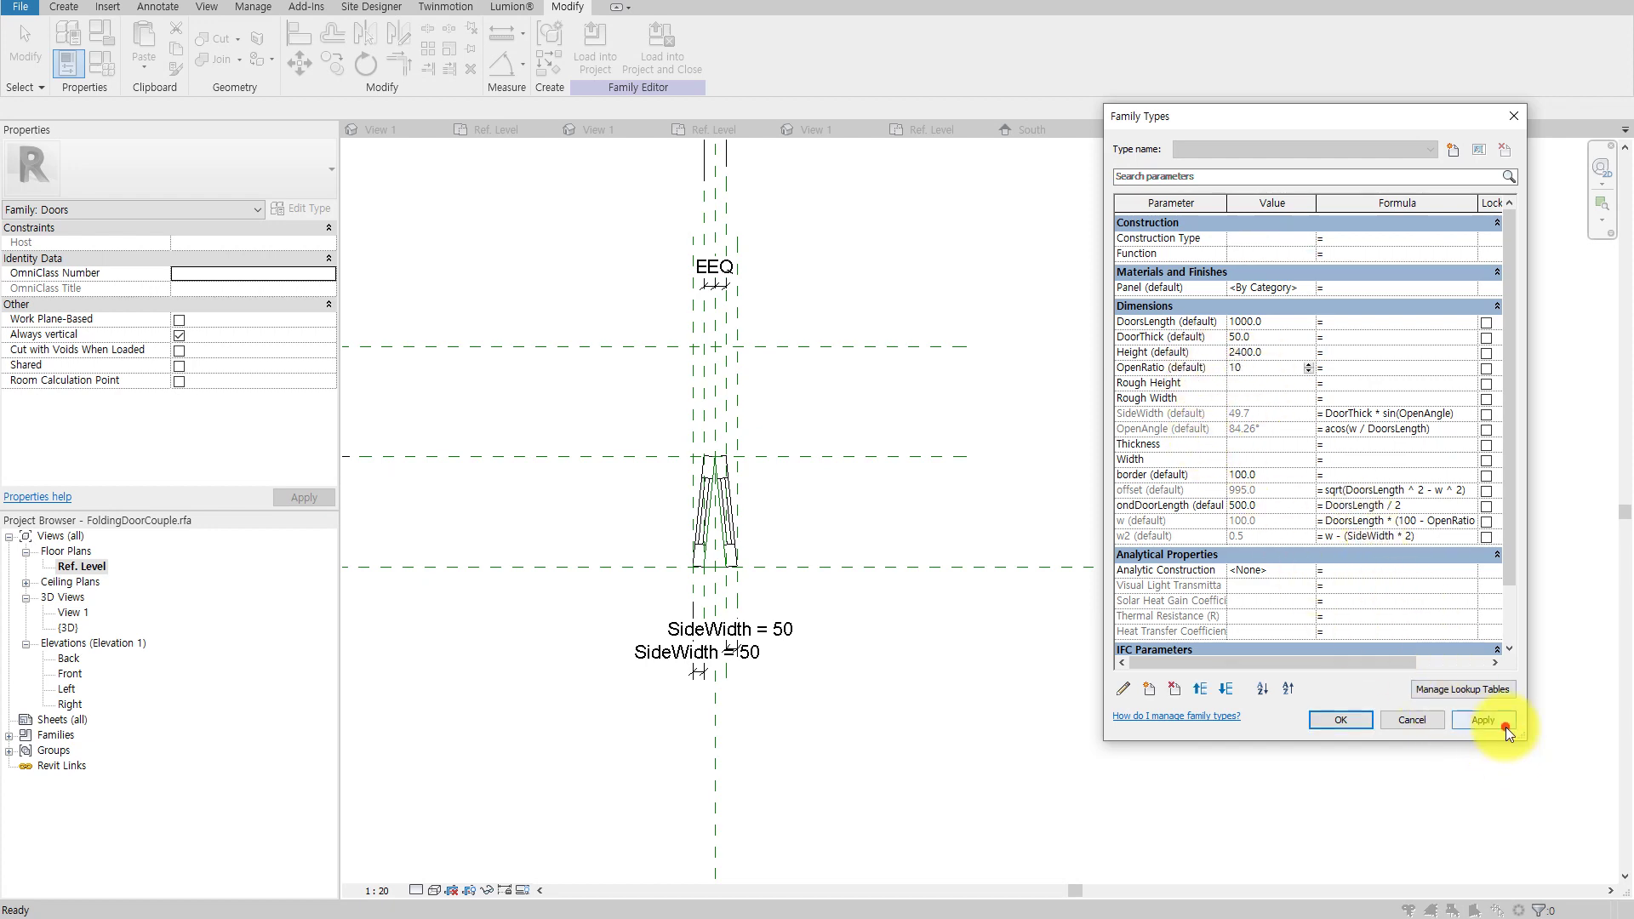
pyautogui.click(1359, 721)
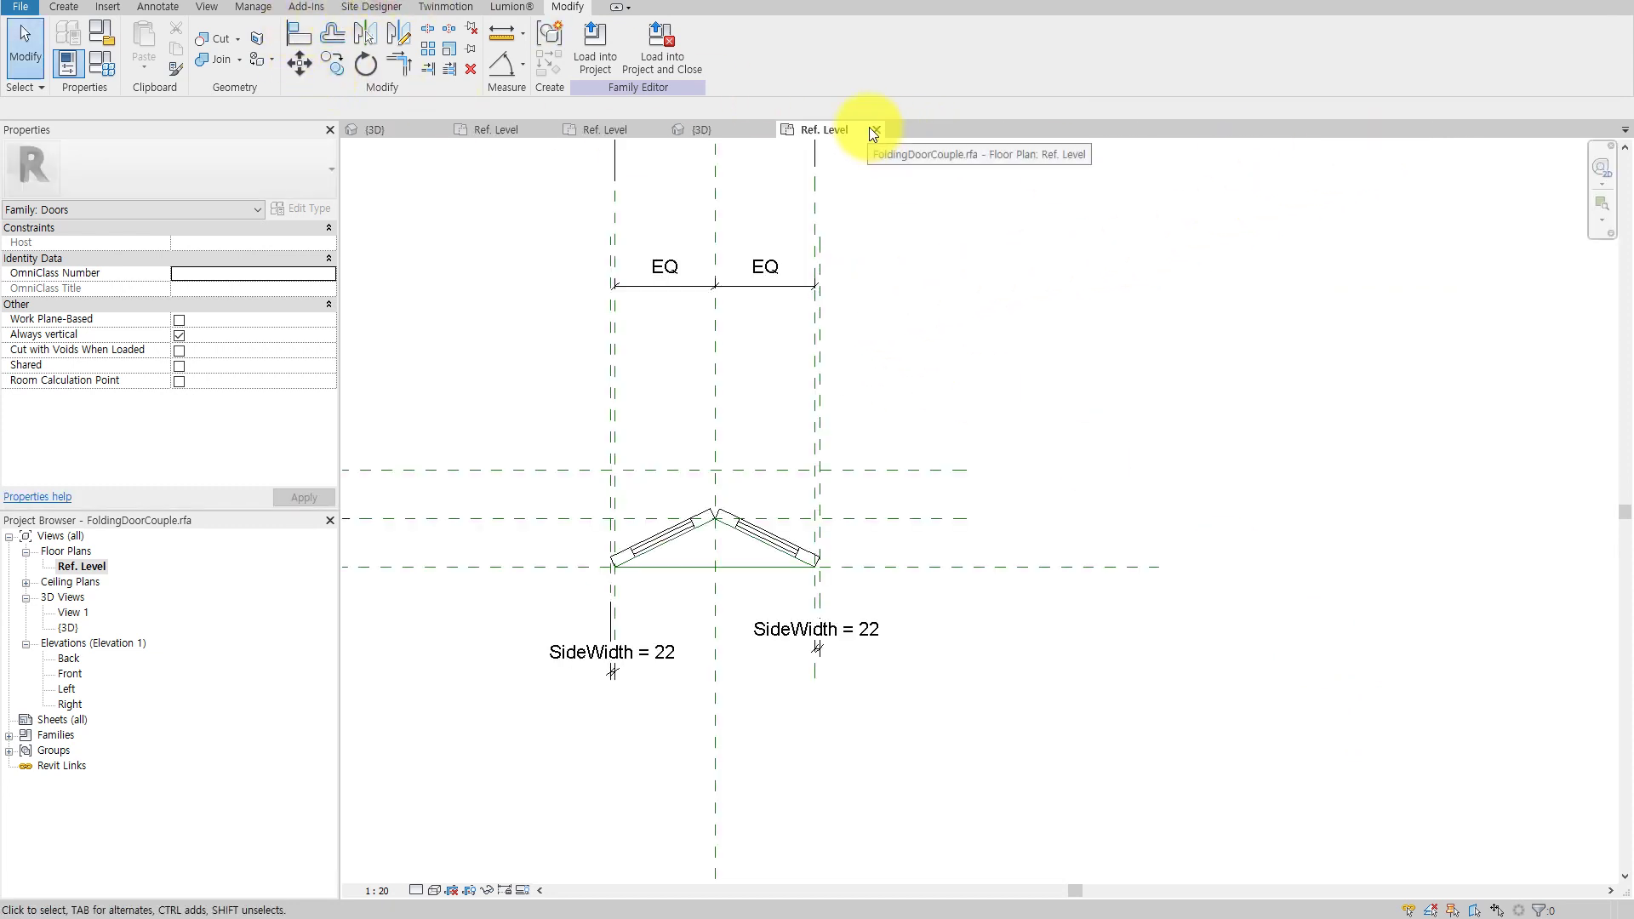
pyautogui.click(320, 2)
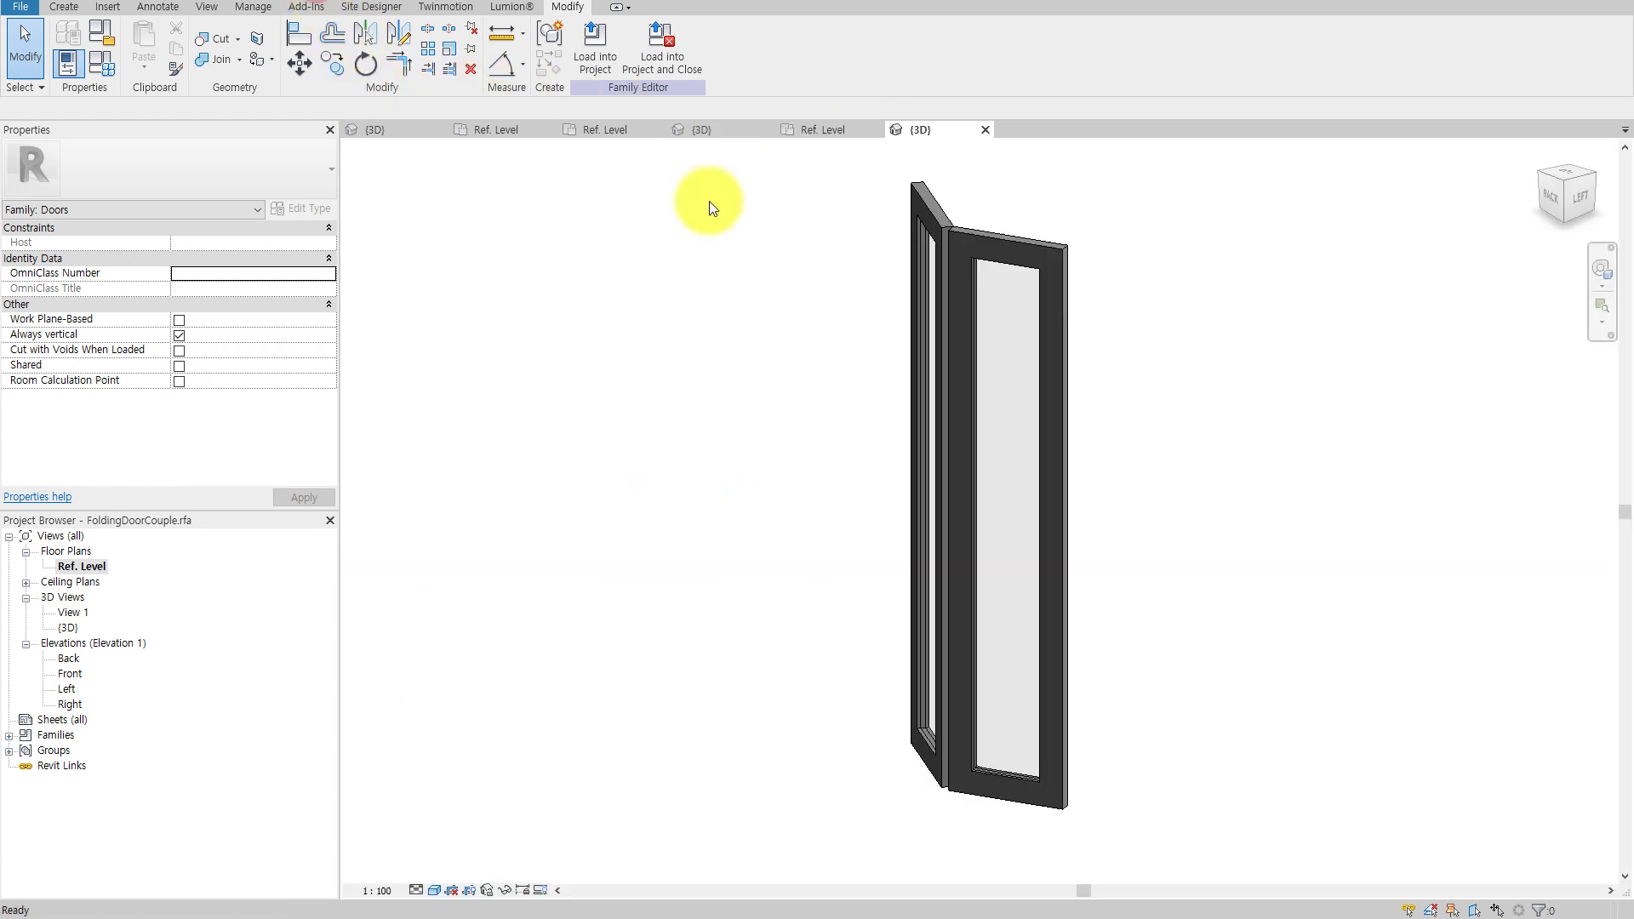
# In Family Types, set DoorsLength to 1500 and try OpenRatio 50, then 90.
pyautogui.moveTo(976, 458)
pyautogui.keyDown('shift'); pyautogui.mouseDown(button='middle')
pyautogui.moveTo(1224, 416)
pyautogui.moveTo(1330, 455)
pyautogui.moveTo(1178, 566)
pyautogui.mouseUp(button='middle'); pyautogui.keyUp('shift')
pyautogui.click(114, 68)
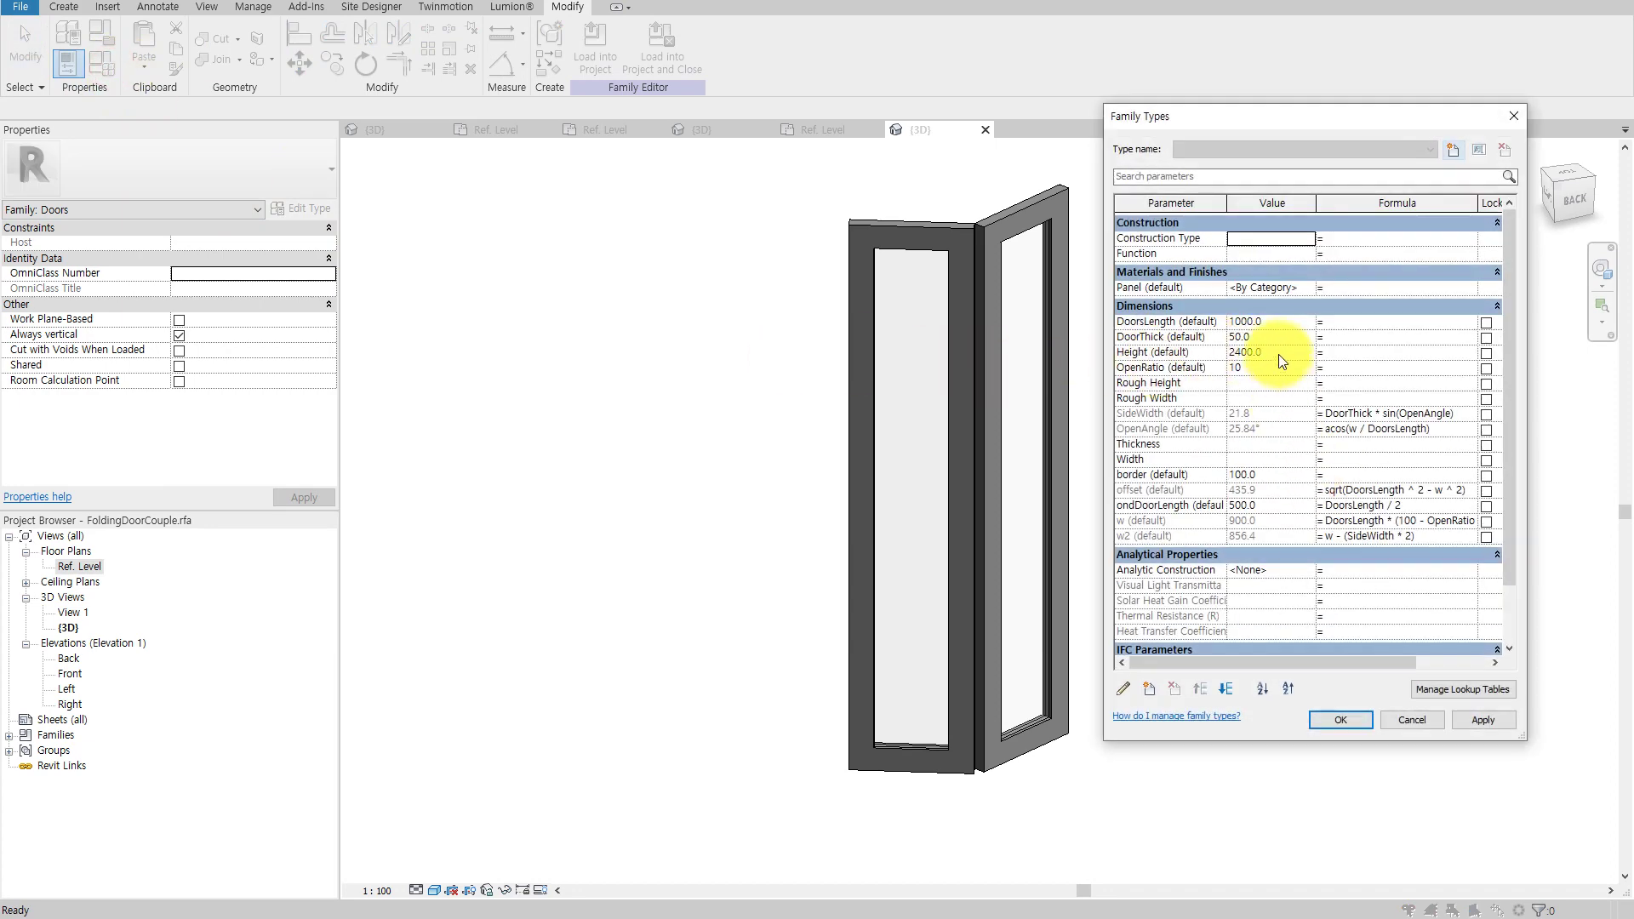
pyautogui.doubleClick(1279, 322)
pyautogui.write('1')
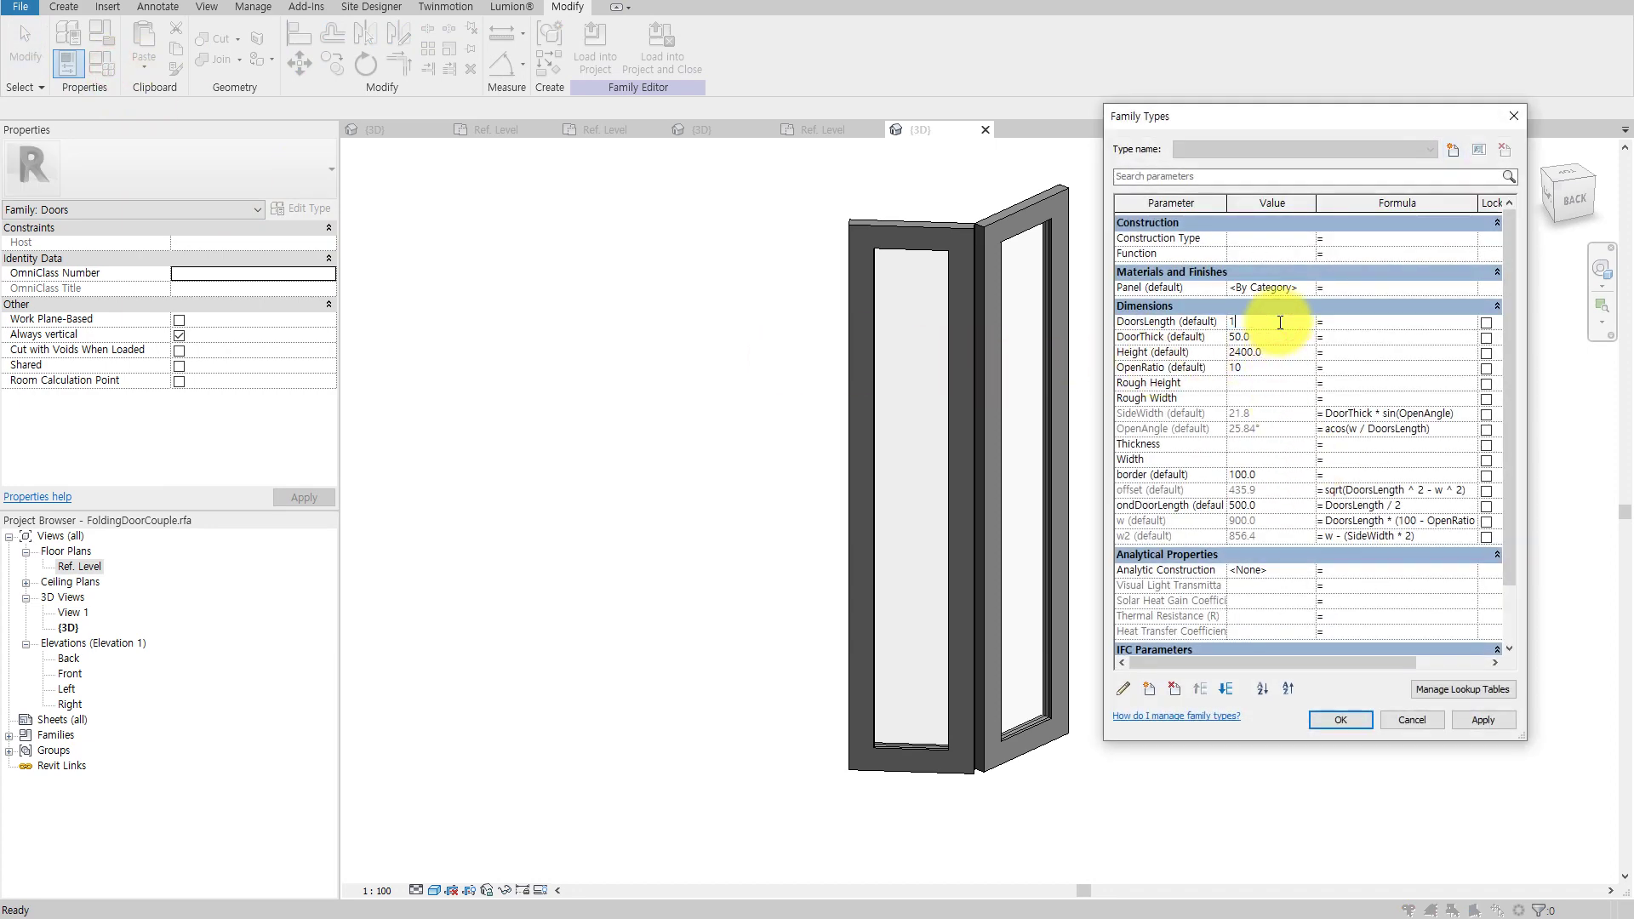
pyautogui.write('500')
pyautogui.click(1475, 722)
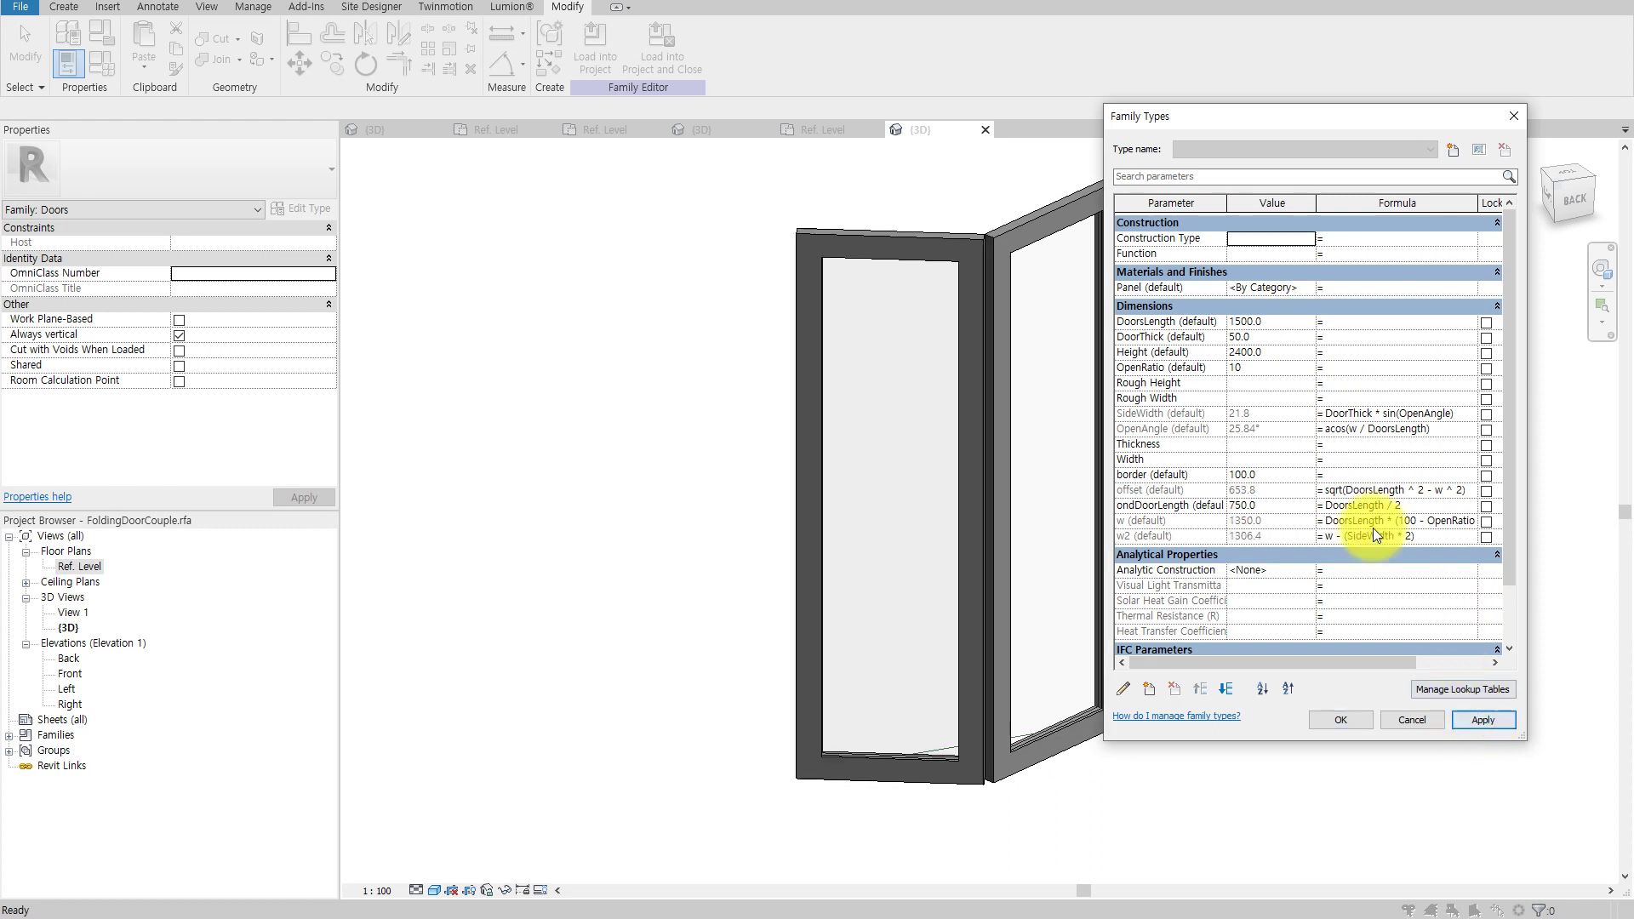
pyautogui.click(1279, 323)
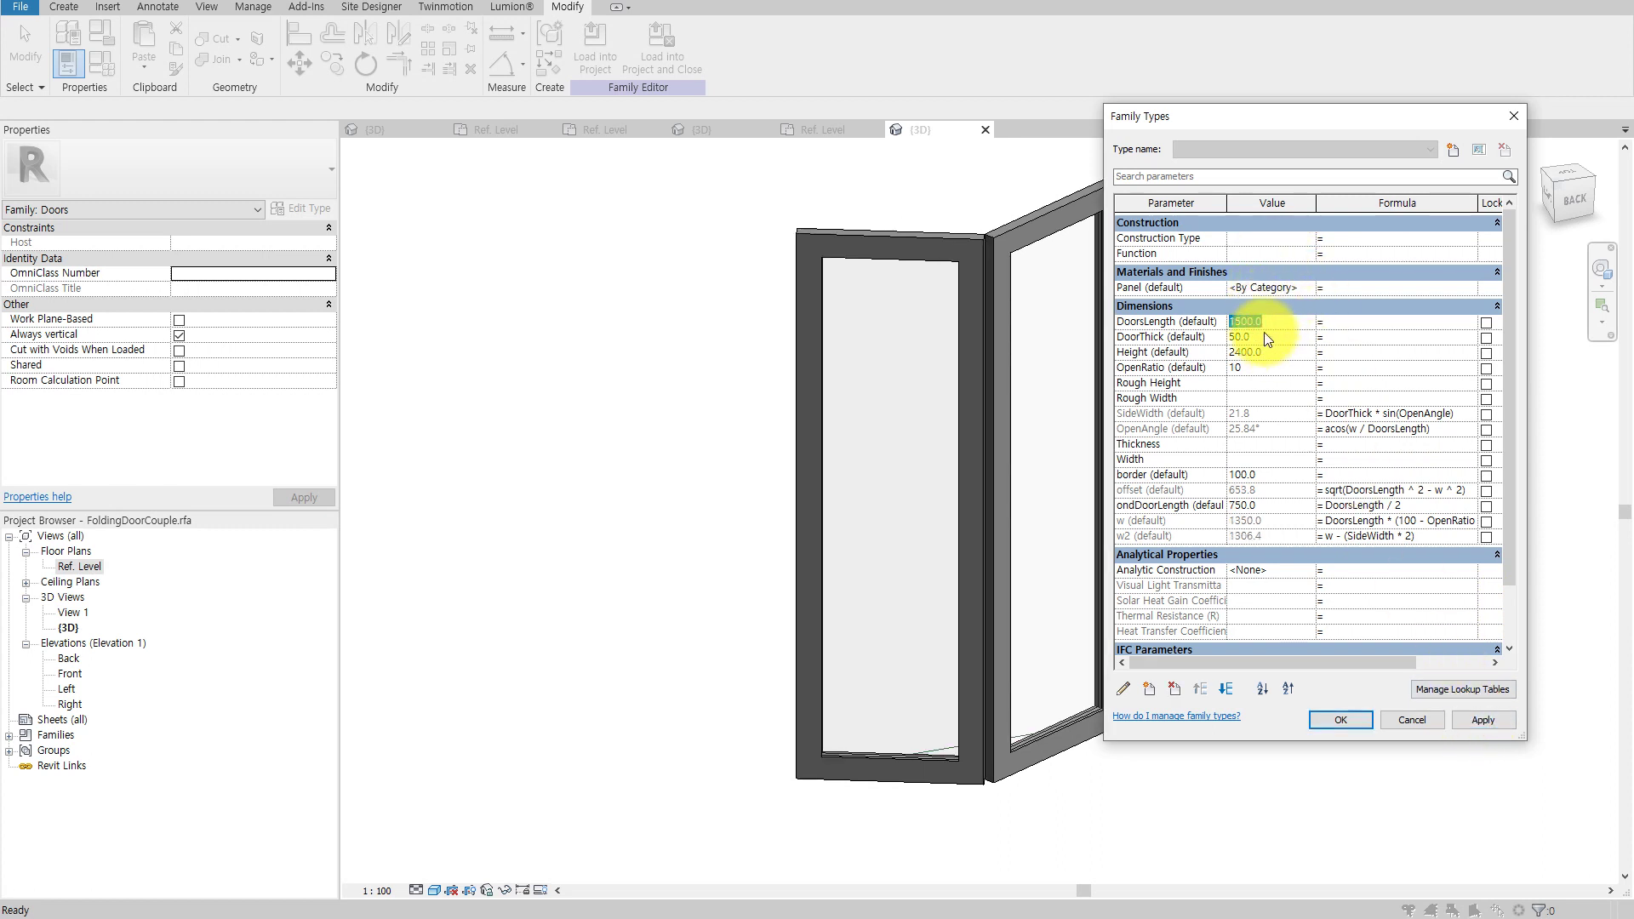
pyautogui.click(1268, 367)
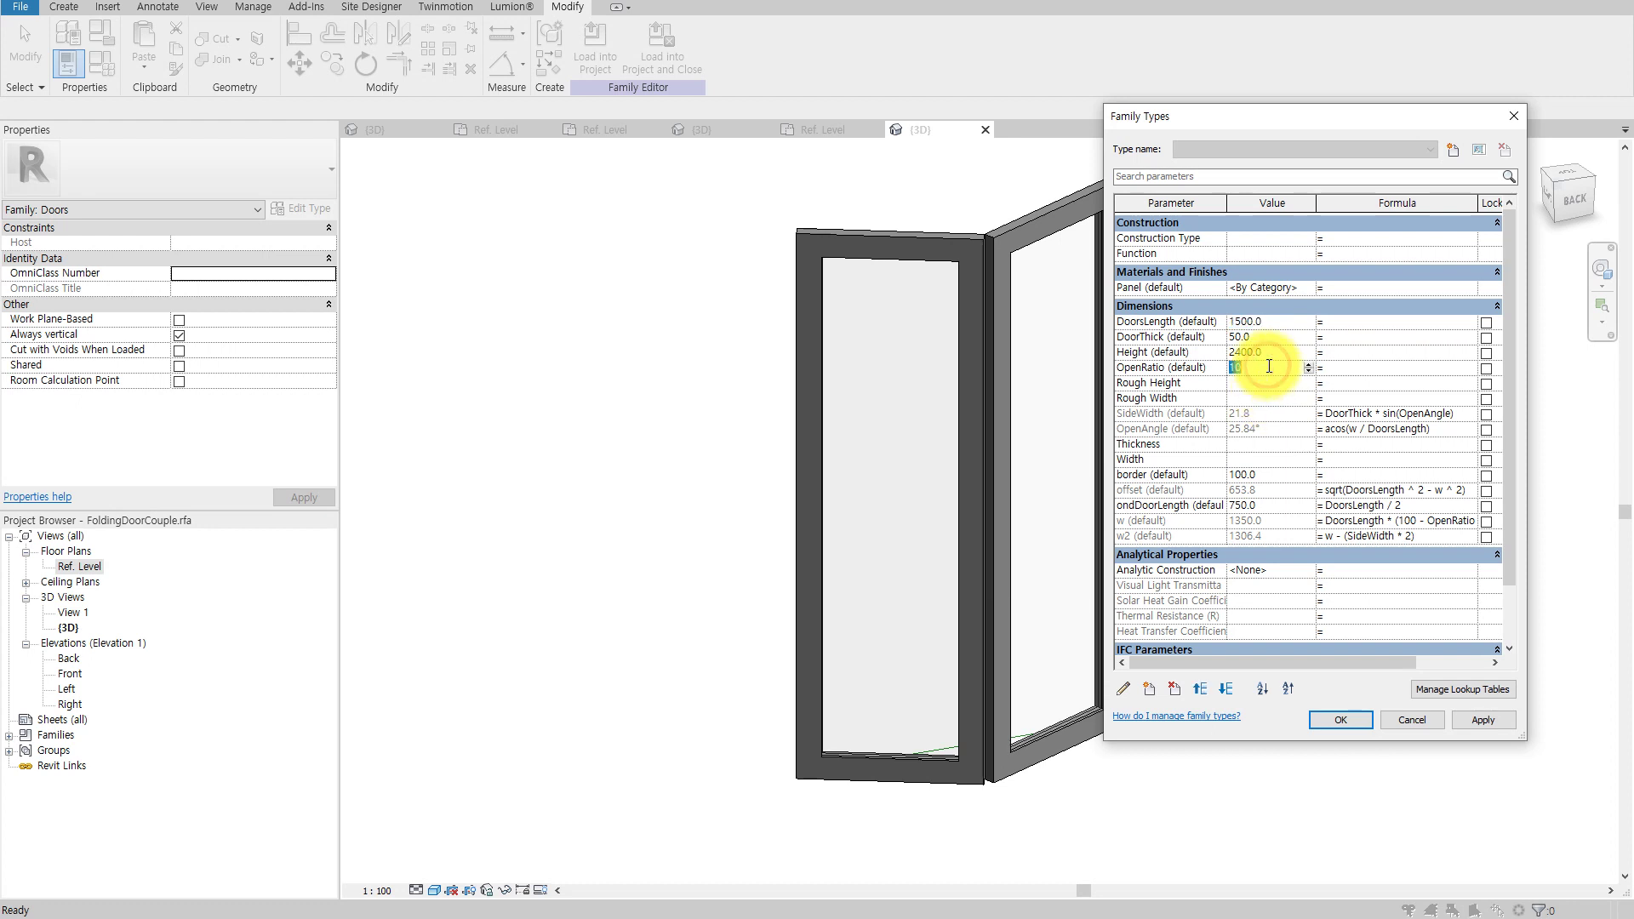
pyautogui.write('50')
pyautogui.click(1469, 717)
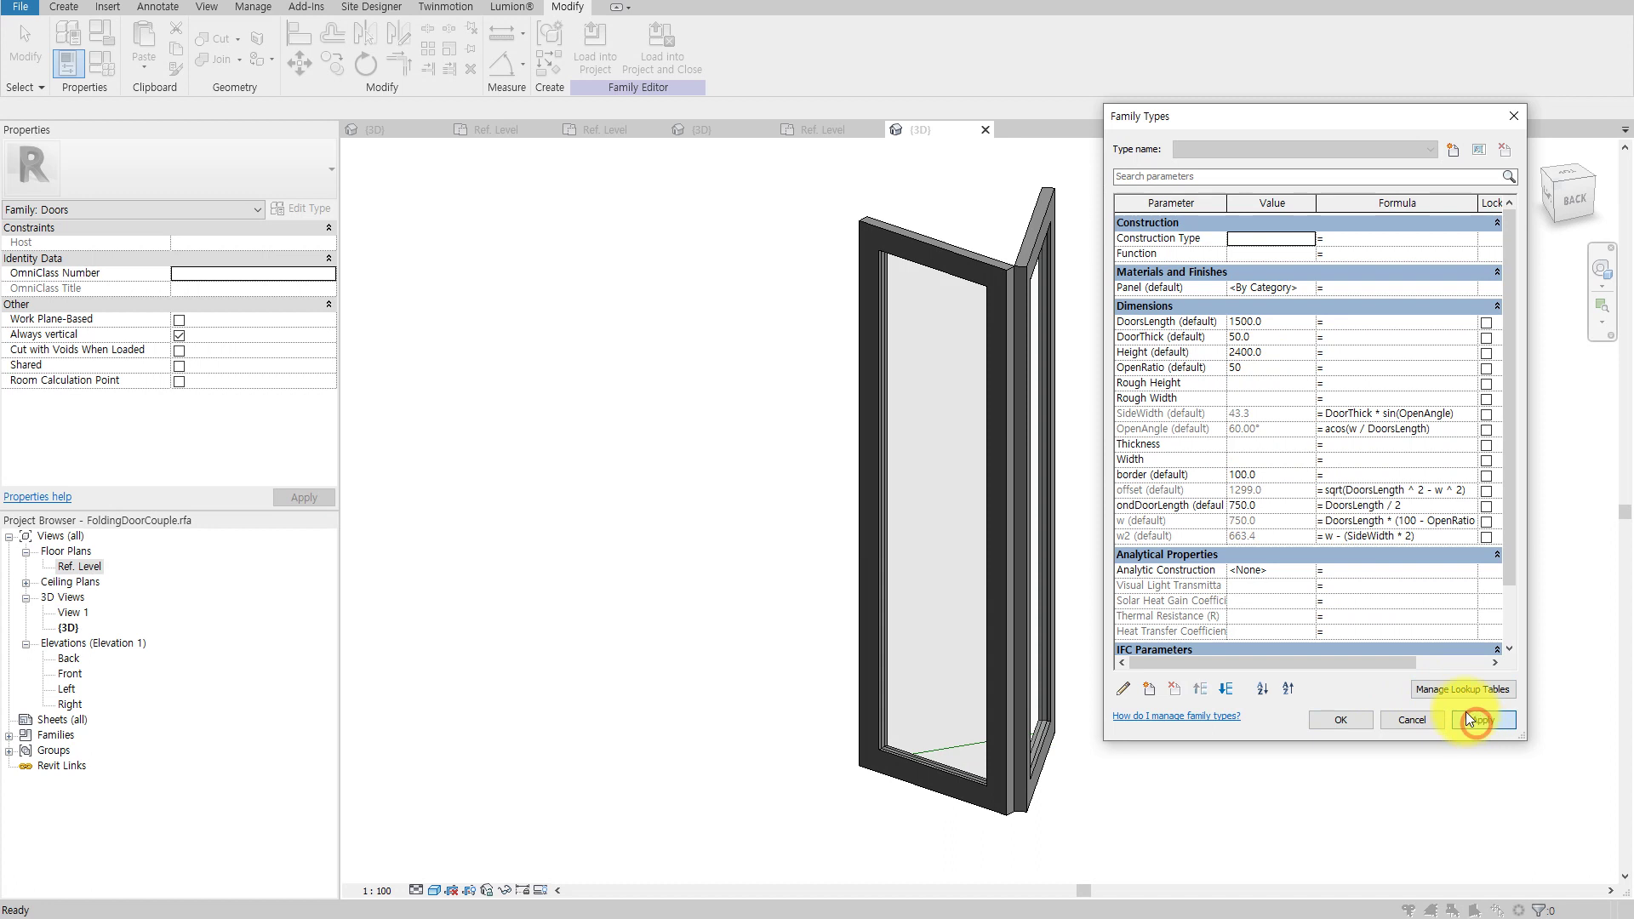
pyautogui.click(1258, 368)
pyautogui.write('90')
pyautogui.click(1481, 717)
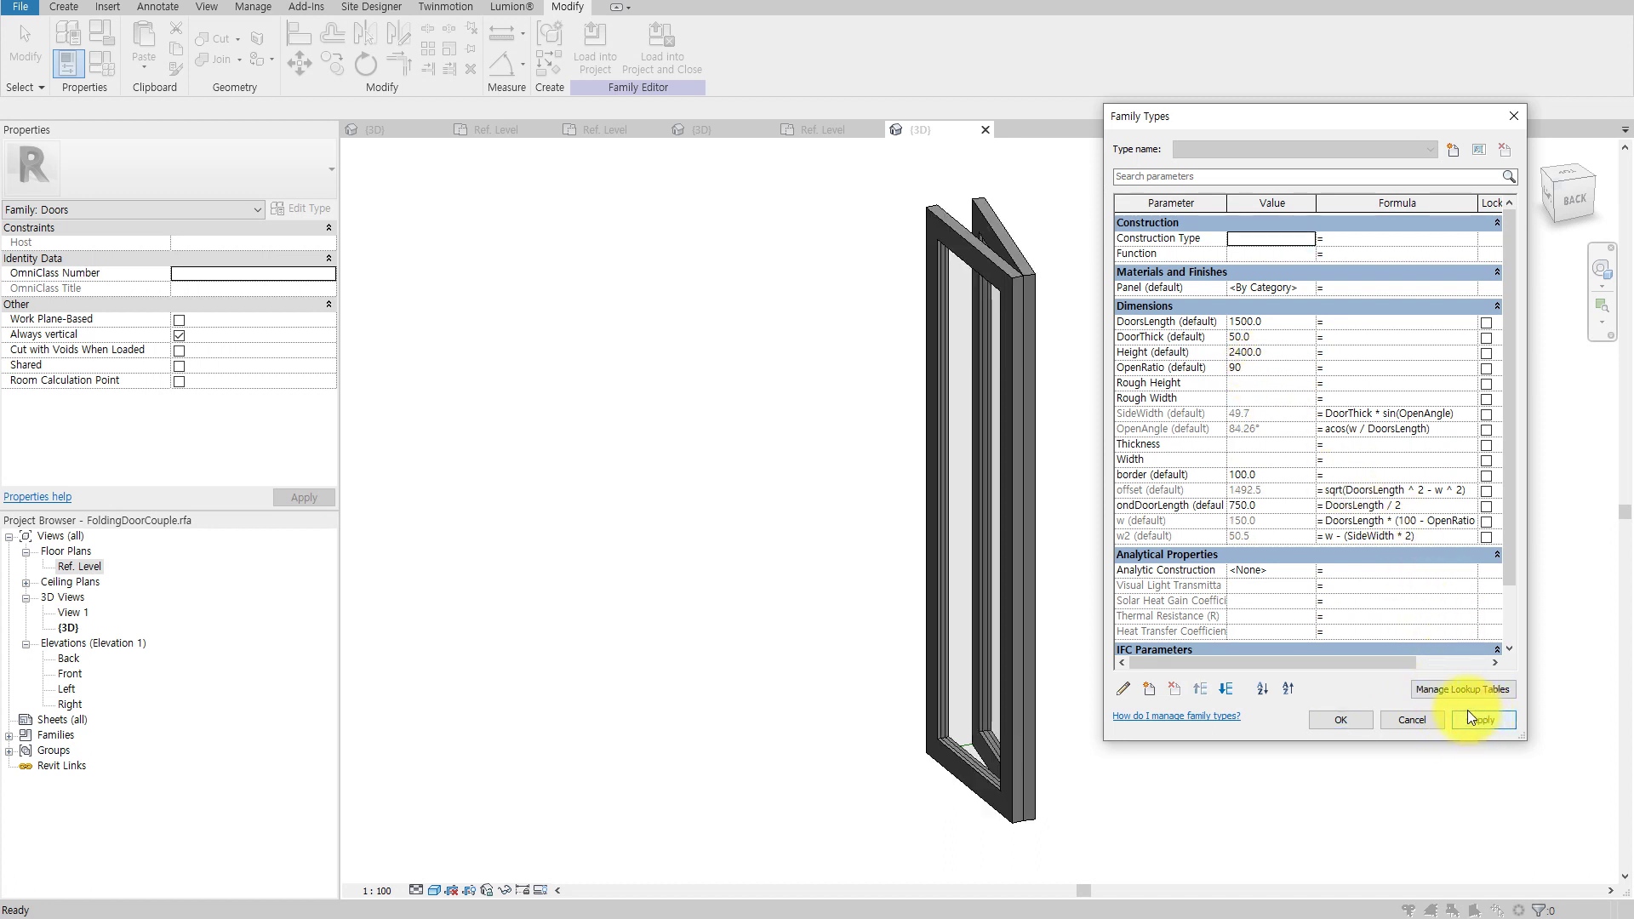
# Try a border of 50, then restore it to 100, and close Family Types.
pyautogui.click(1290, 475)
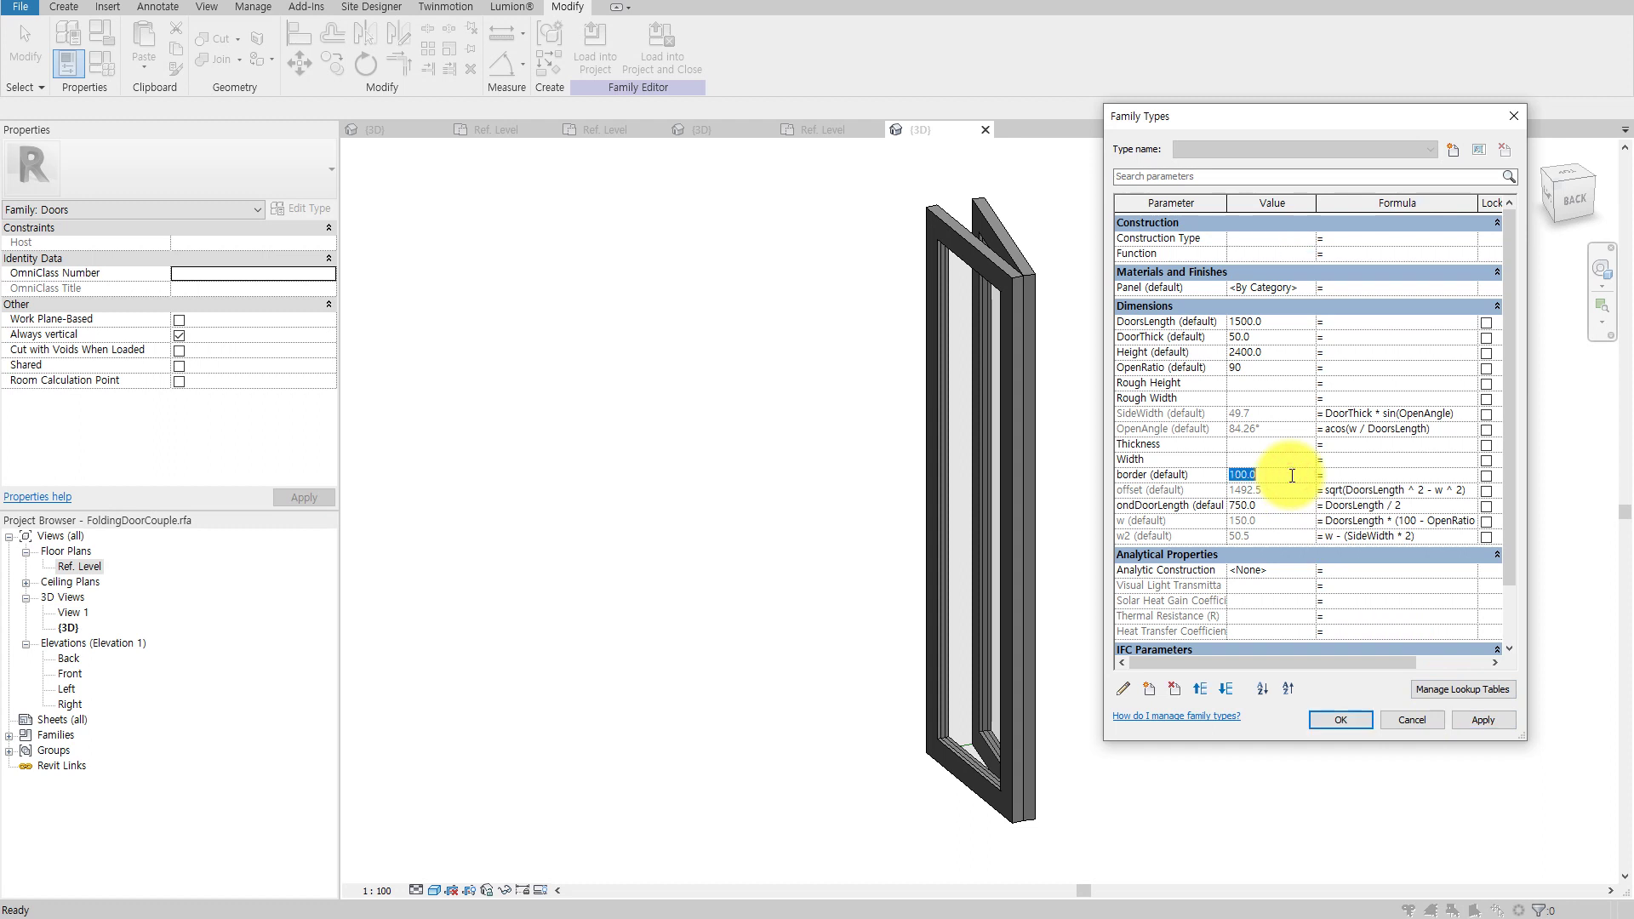
pyautogui.write('50')
pyautogui.click(1481, 722)
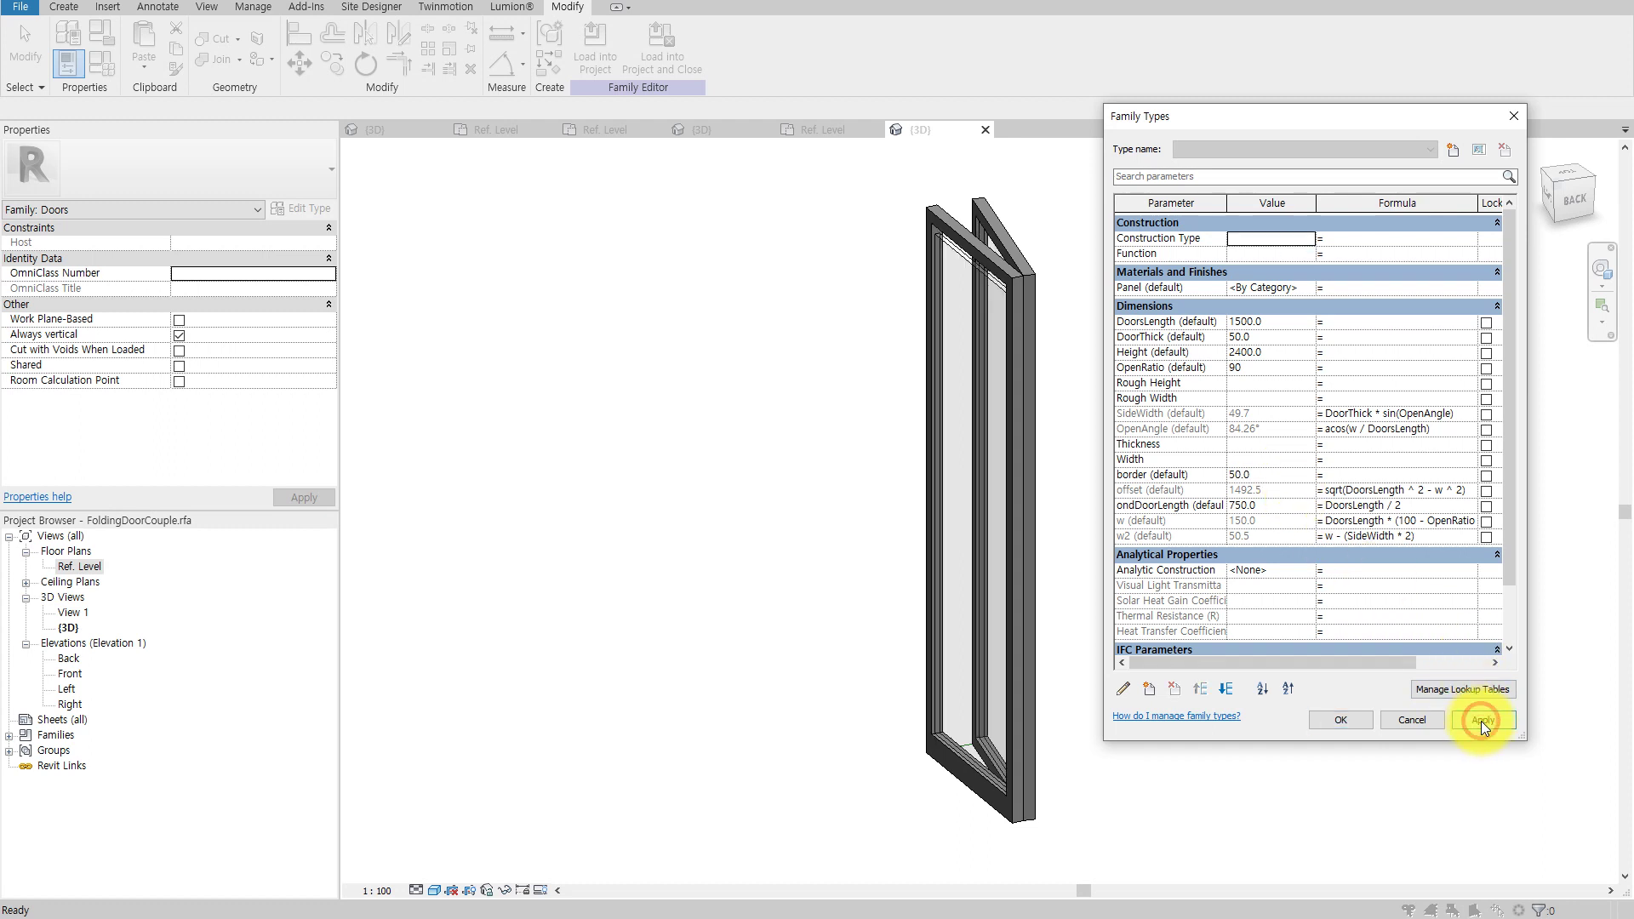
pyautogui.click(1254, 473)
pyautogui.write('100')
pyautogui.click(1473, 720)
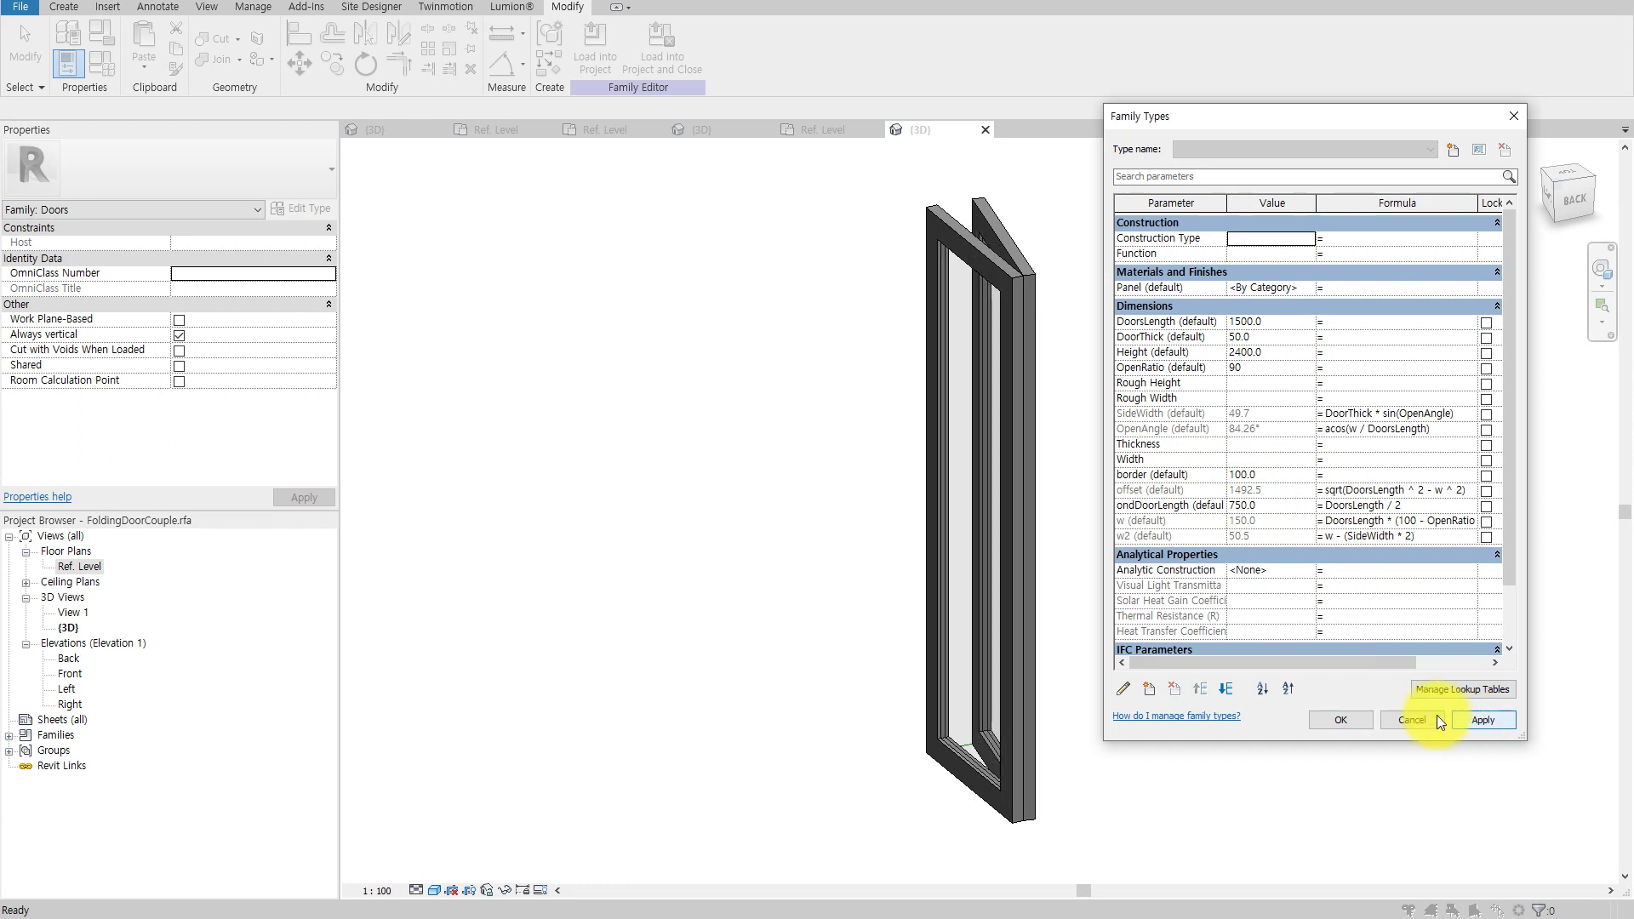
pyautogui.click(1348, 727)
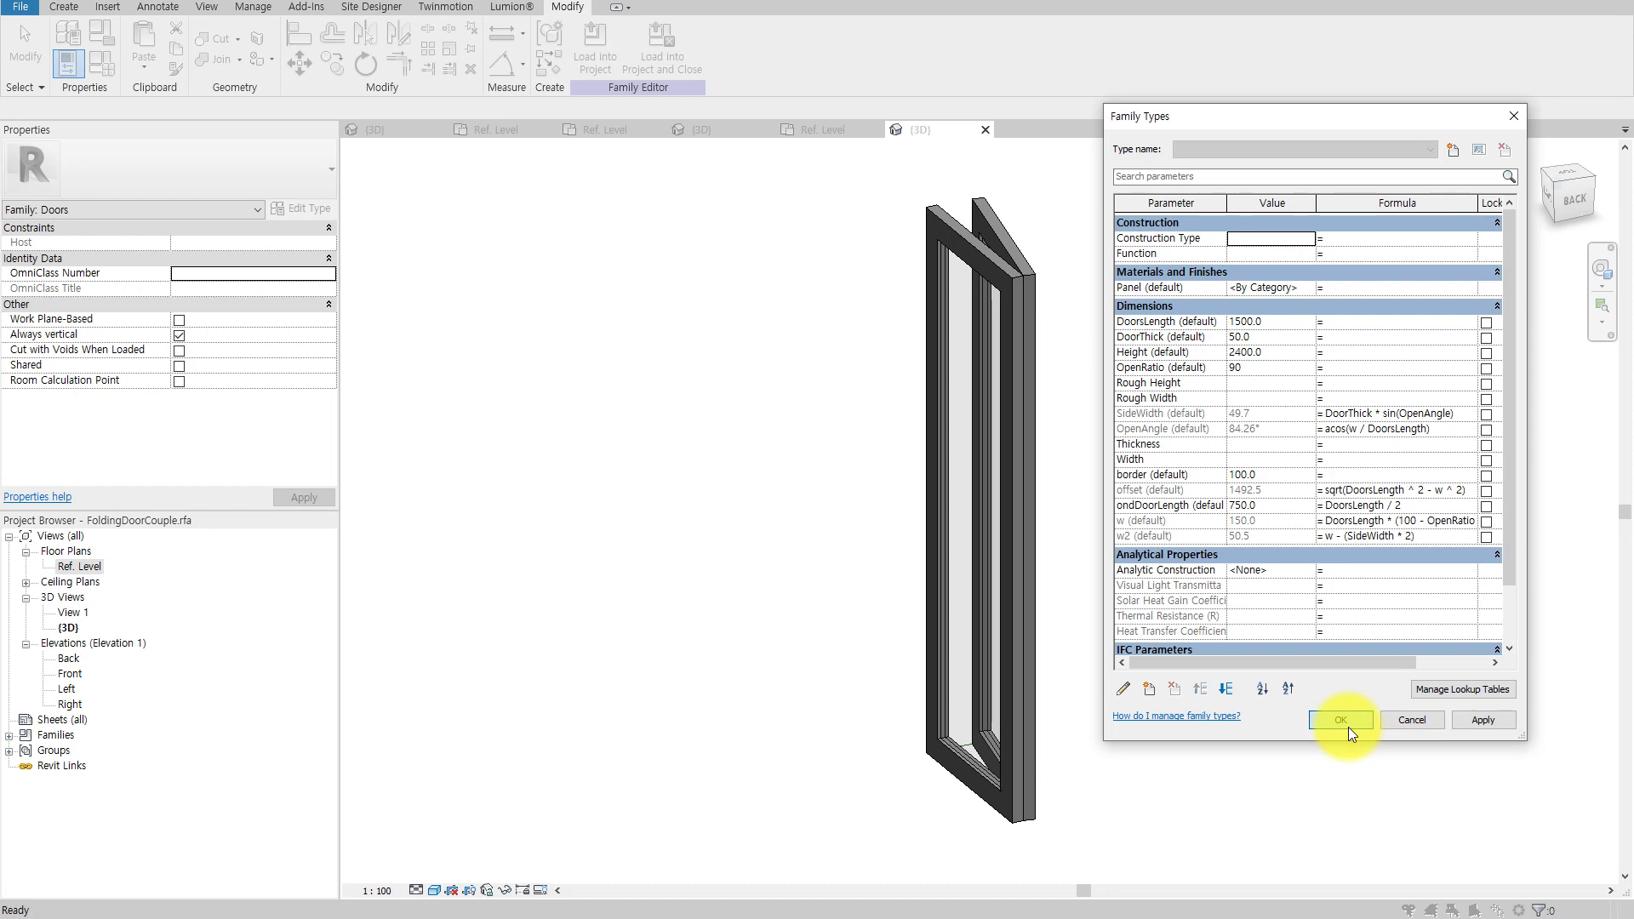
pyautogui.moveTo(792, 601)
pyautogui.keyDown('shift'); pyautogui.mouseDown(button='middle')
pyautogui.moveTo(1240, 518)
pyautogui.moveTo(595, 554)
pyautogui.moveTo(613, 437)
pyautogui.mouseUp(button='middle'); pyautogui.keyUp('shift')
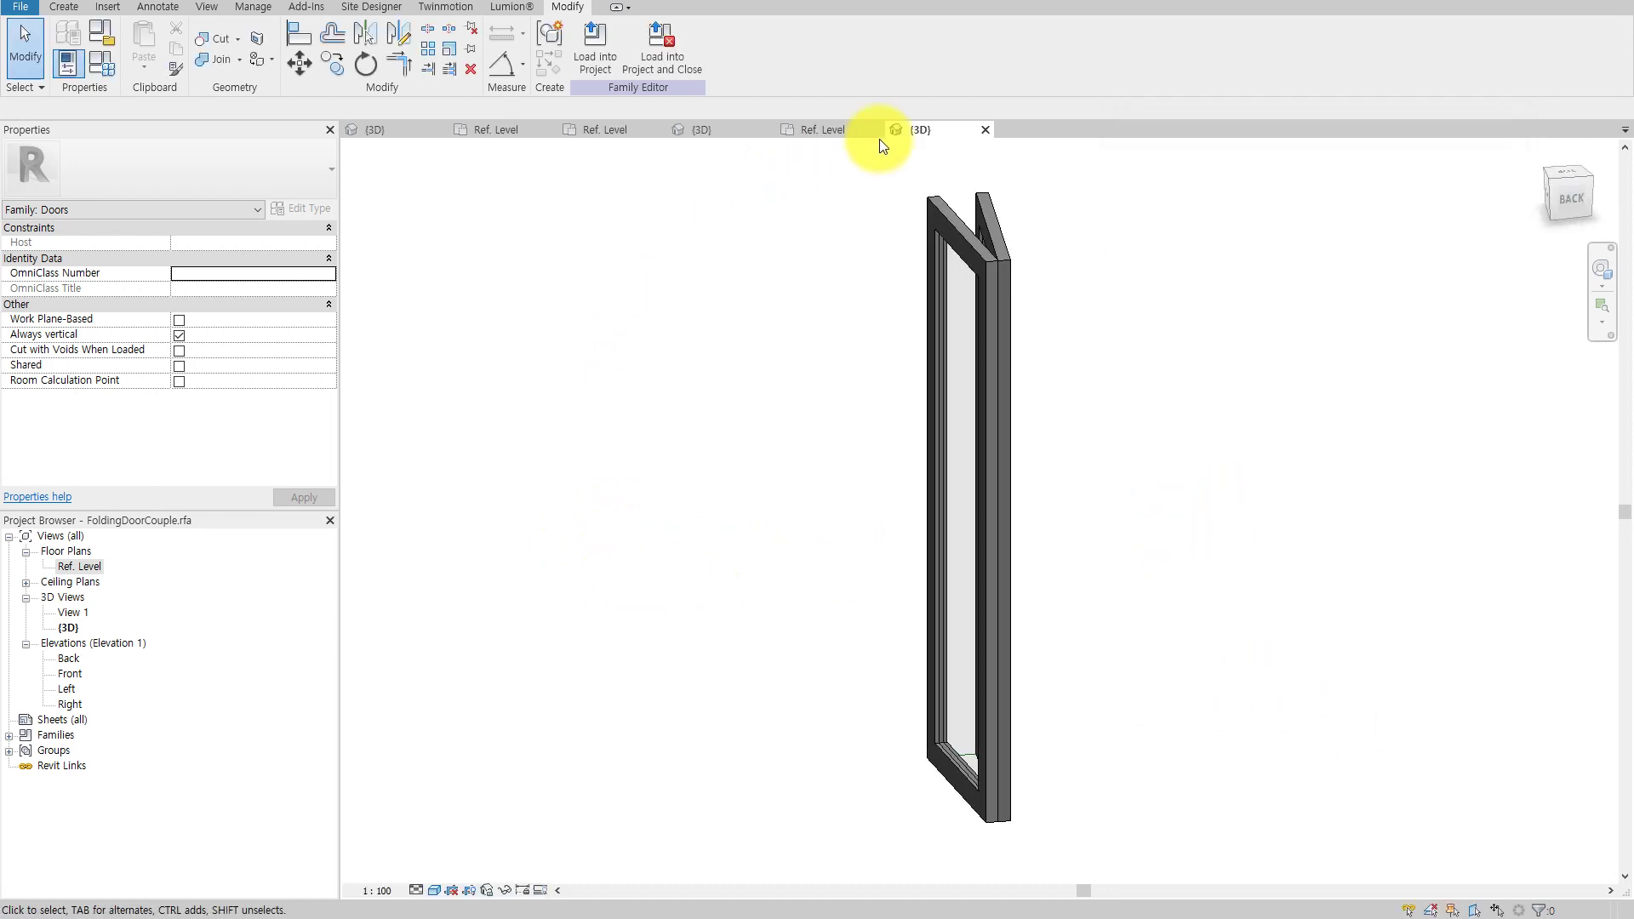
# Close the FoldingDoorCouple and 2X2 family files without saving changes.
pyautogui.click(984, 129)
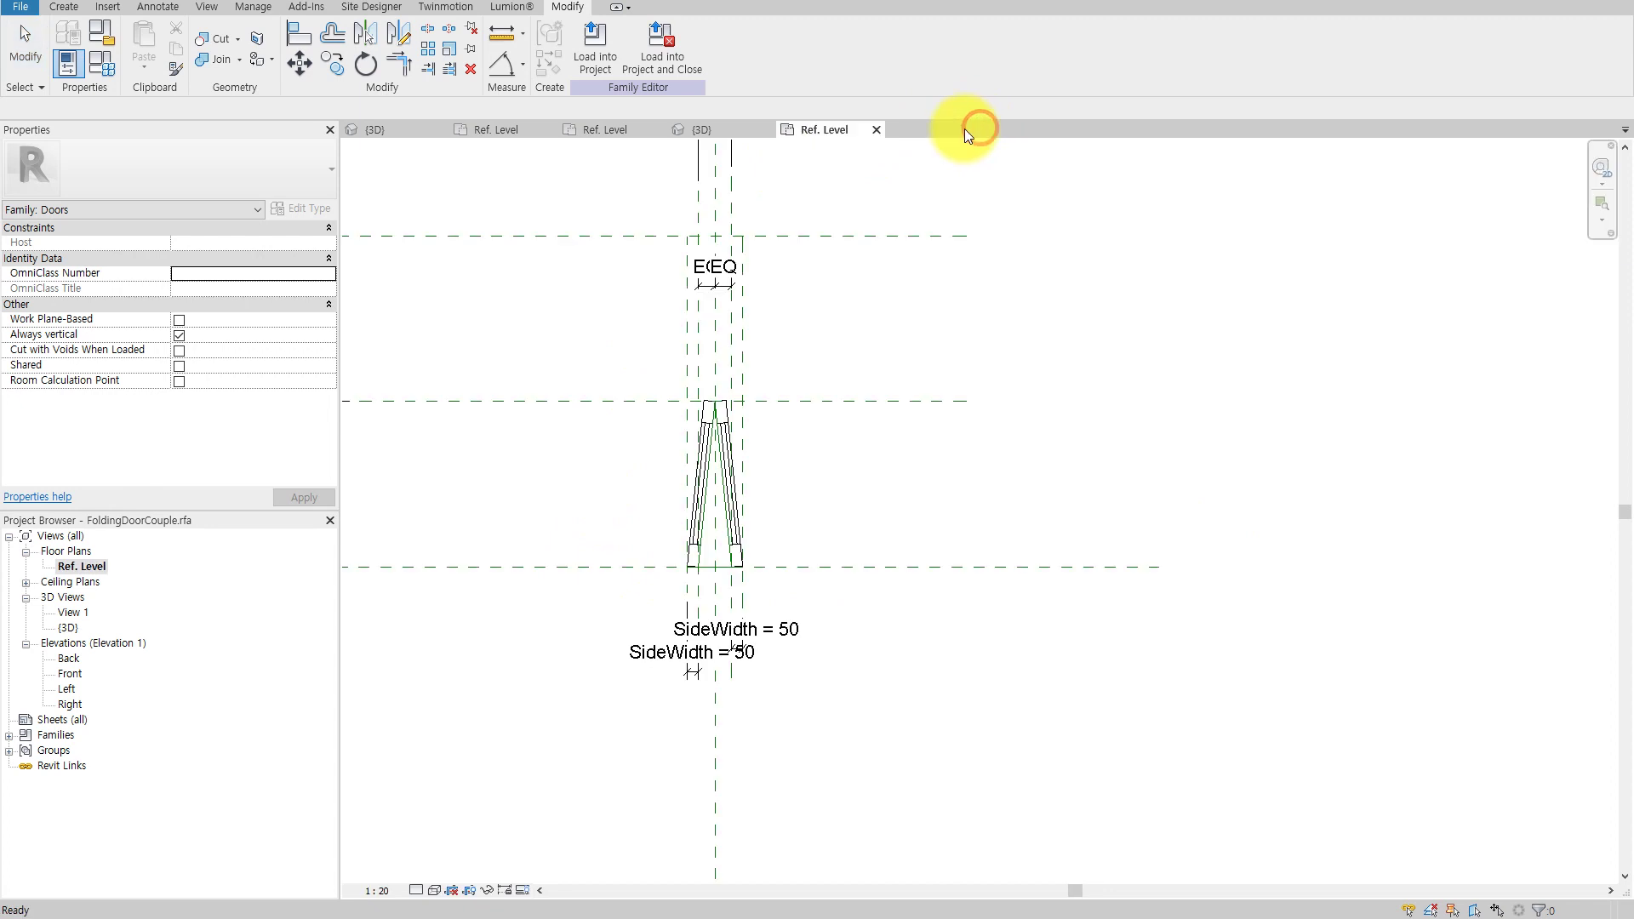
pyautogui.click(877, 130)
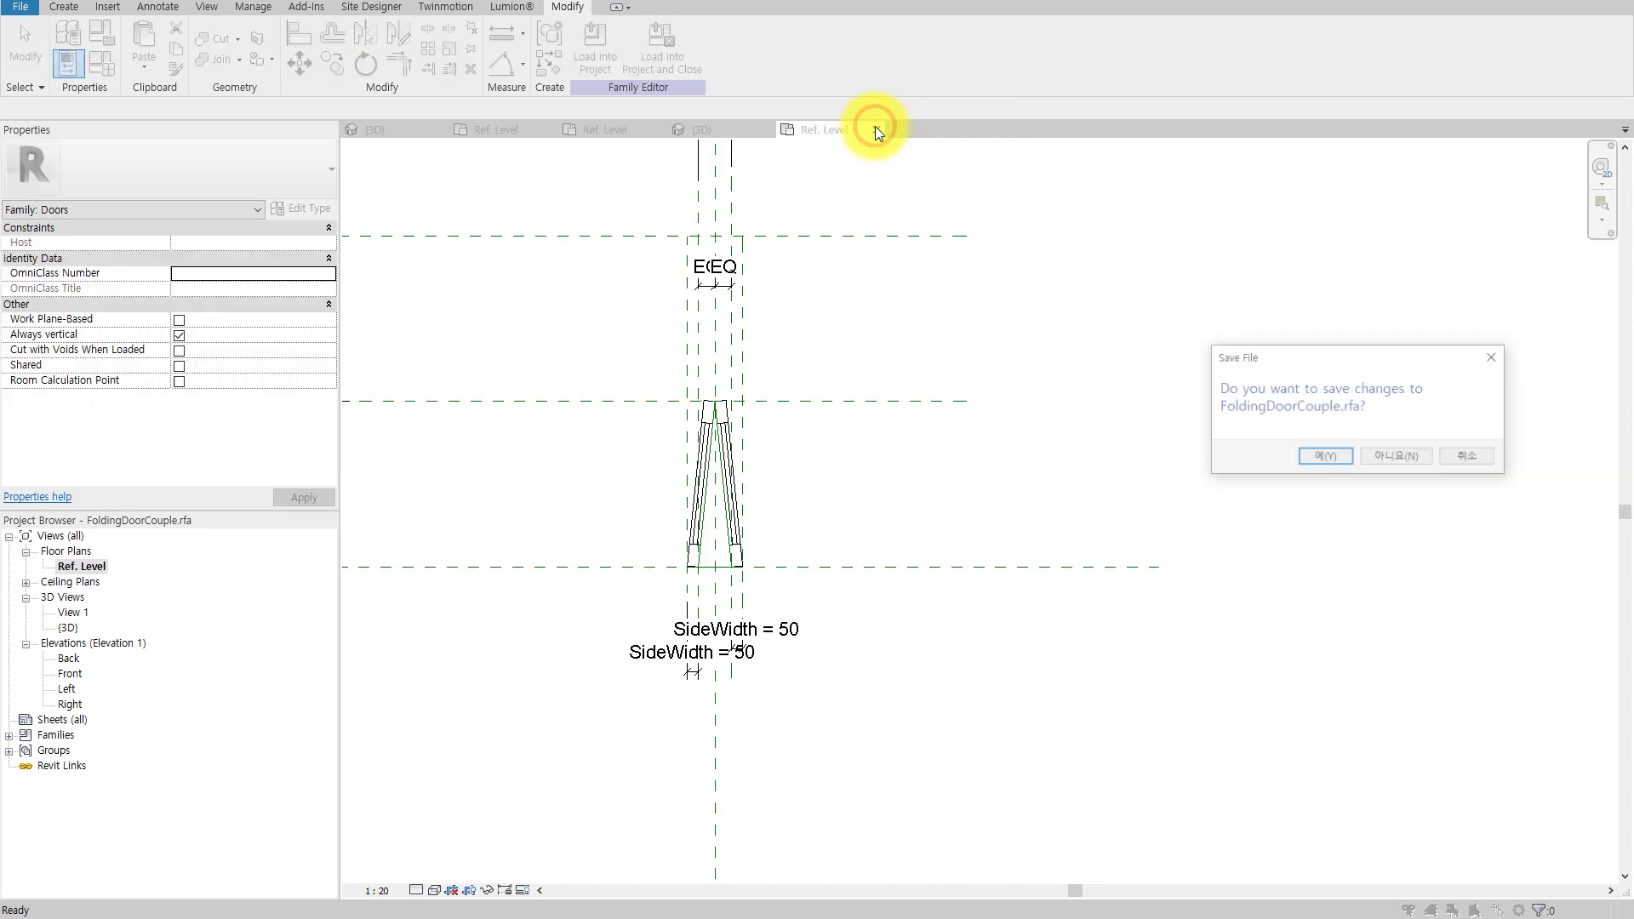
pyautogui.click(1389, 458)
pyautogui.moveTo(1140, 604)
pyautogui.keyDown('shift'); pyautogui.mouseDown(button='middle')
pyautogui.moveTo(1014, 584)
pyautogui.moveTo(1076, 573)
pyautogui.mouseUp(button='middle'); pyautogui.keyUp('shift')
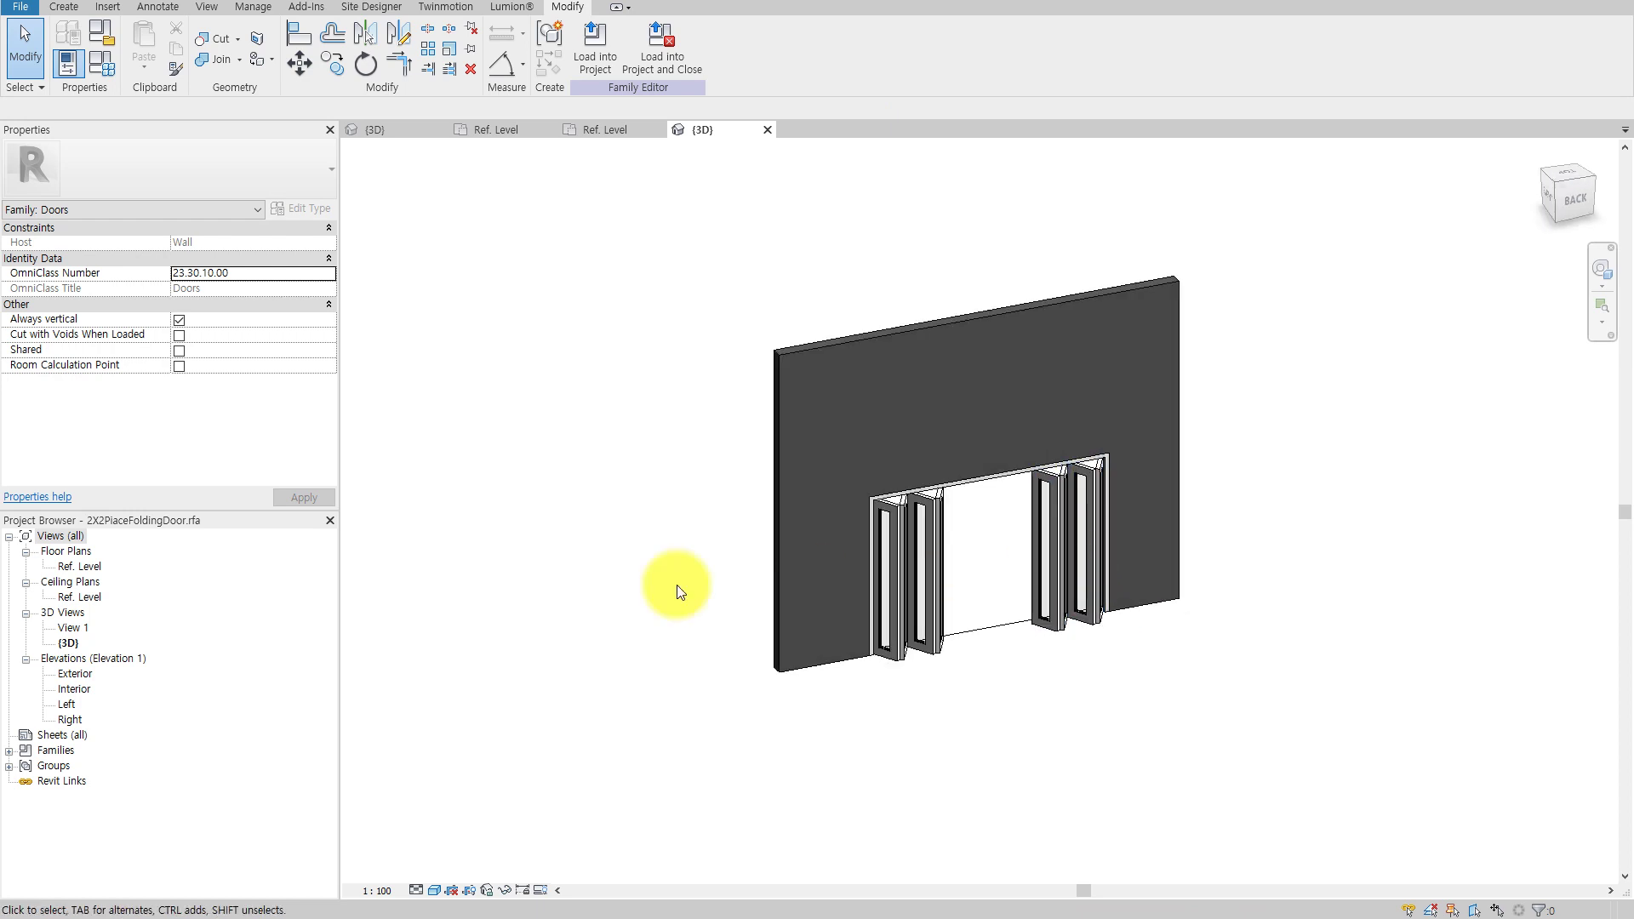
pyautogui.click(79, 567)
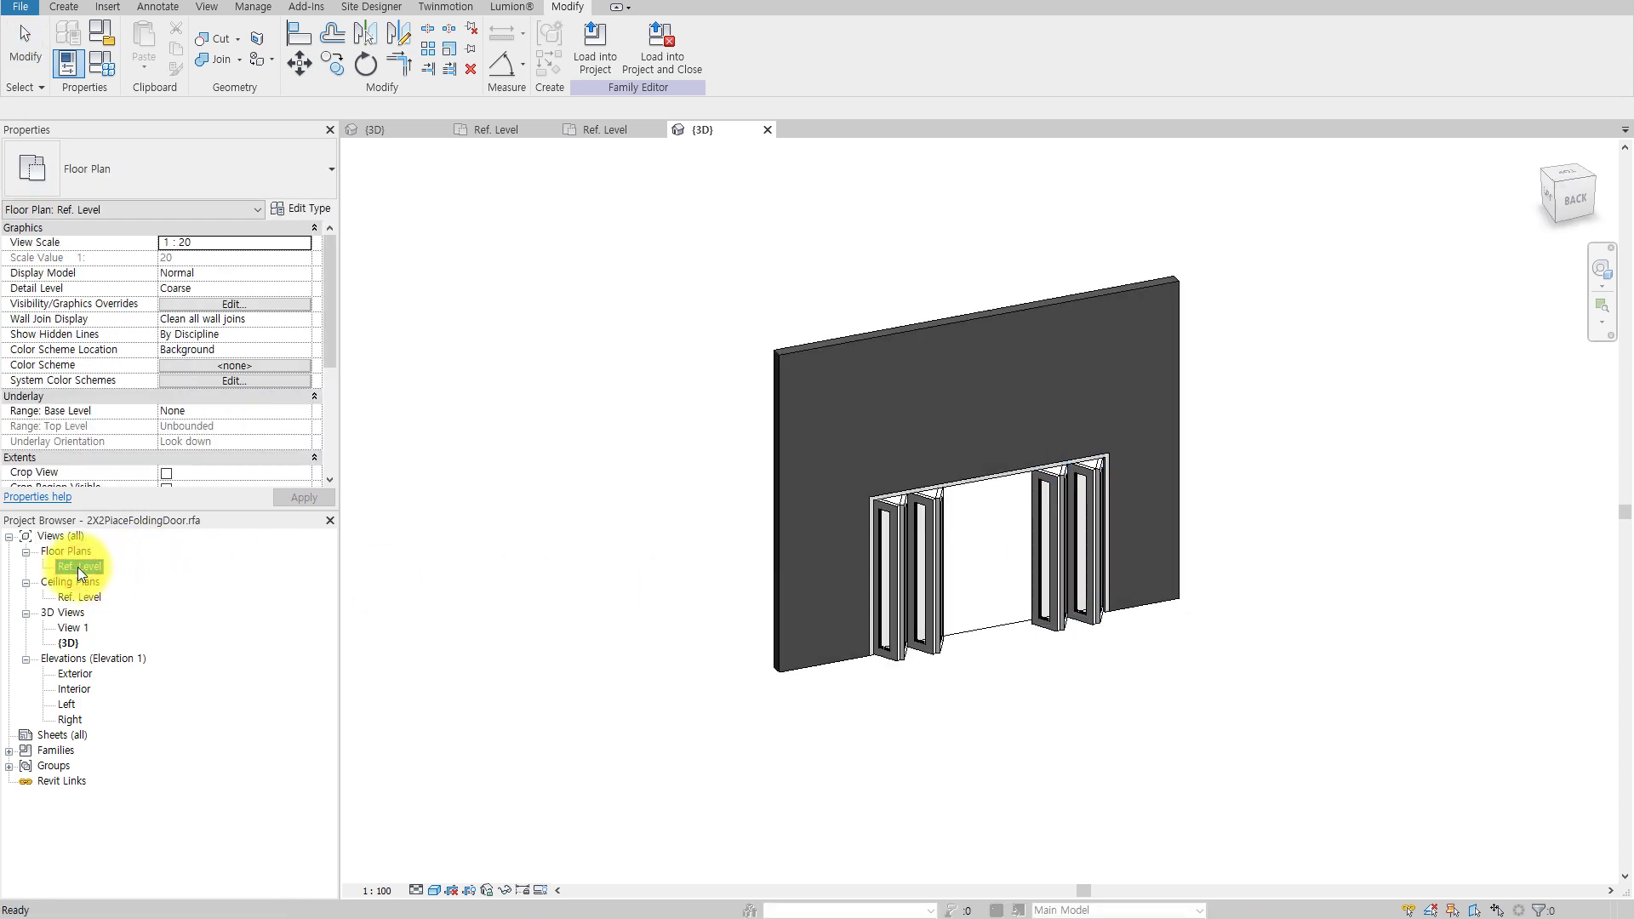
pyautogui.click(764, 129)
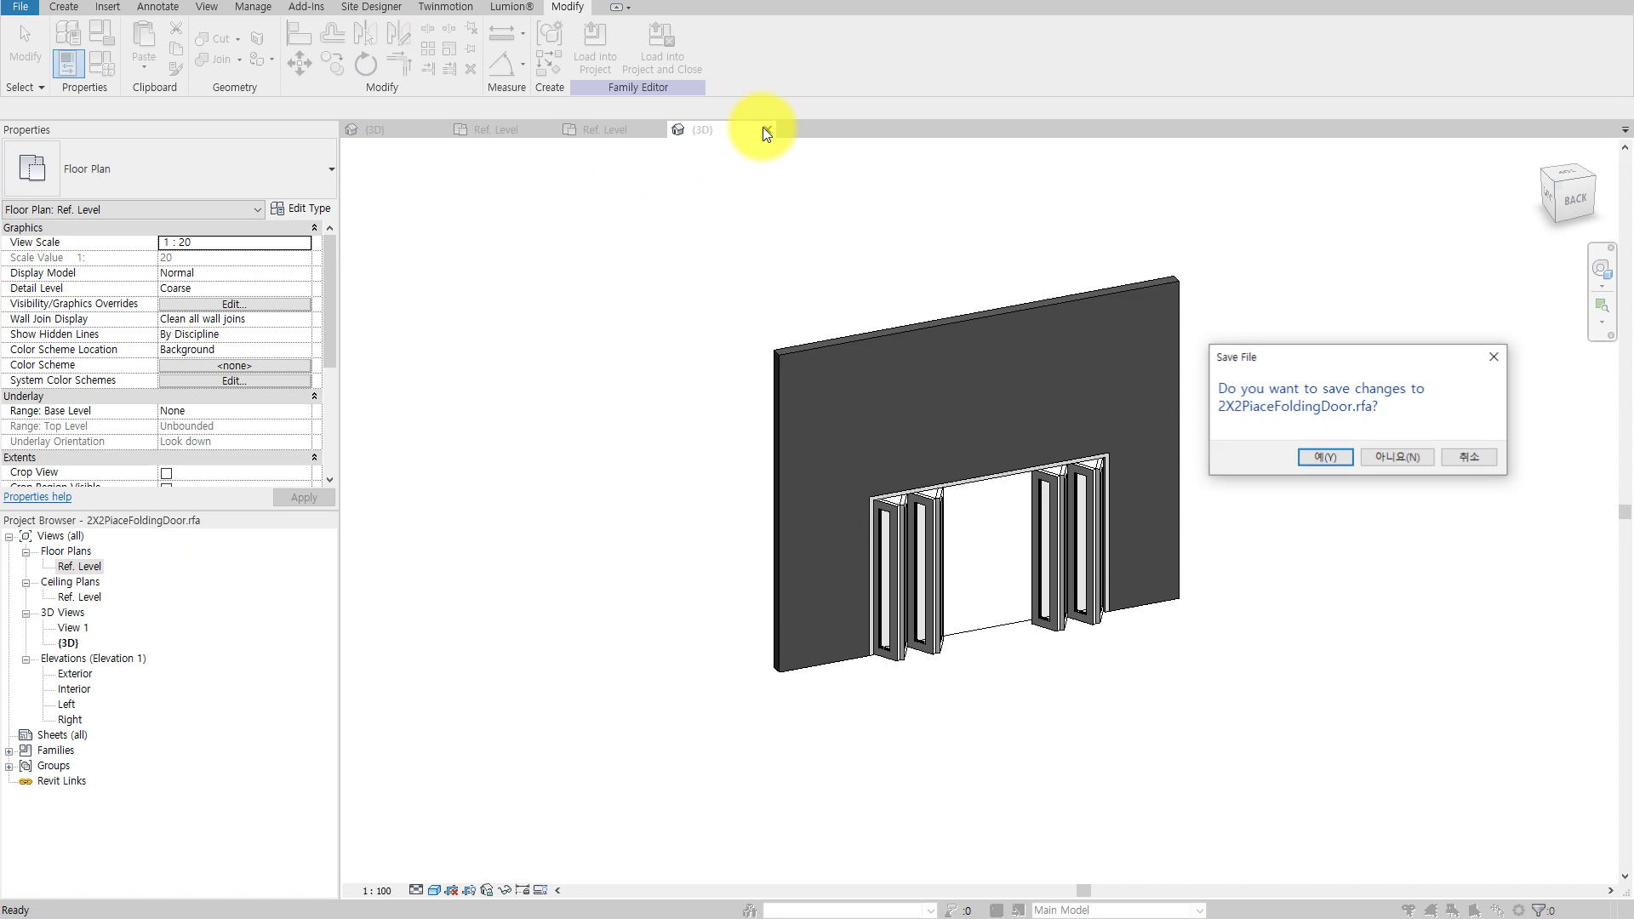
pyautogui.click(1389, 457)
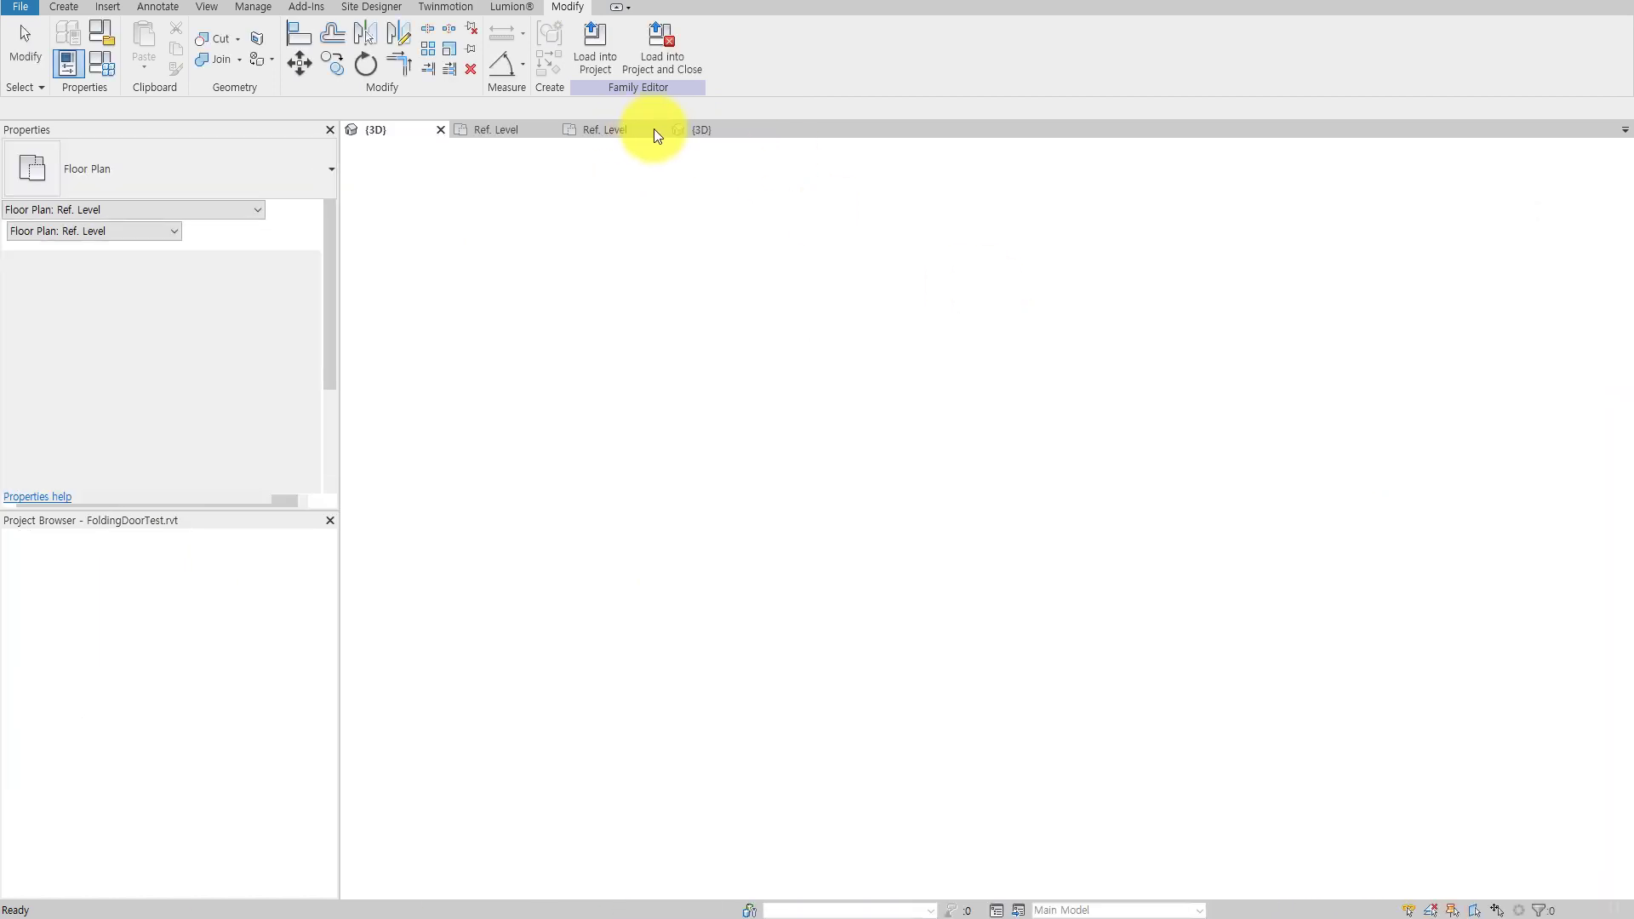
pyautogui.click(656, 129)
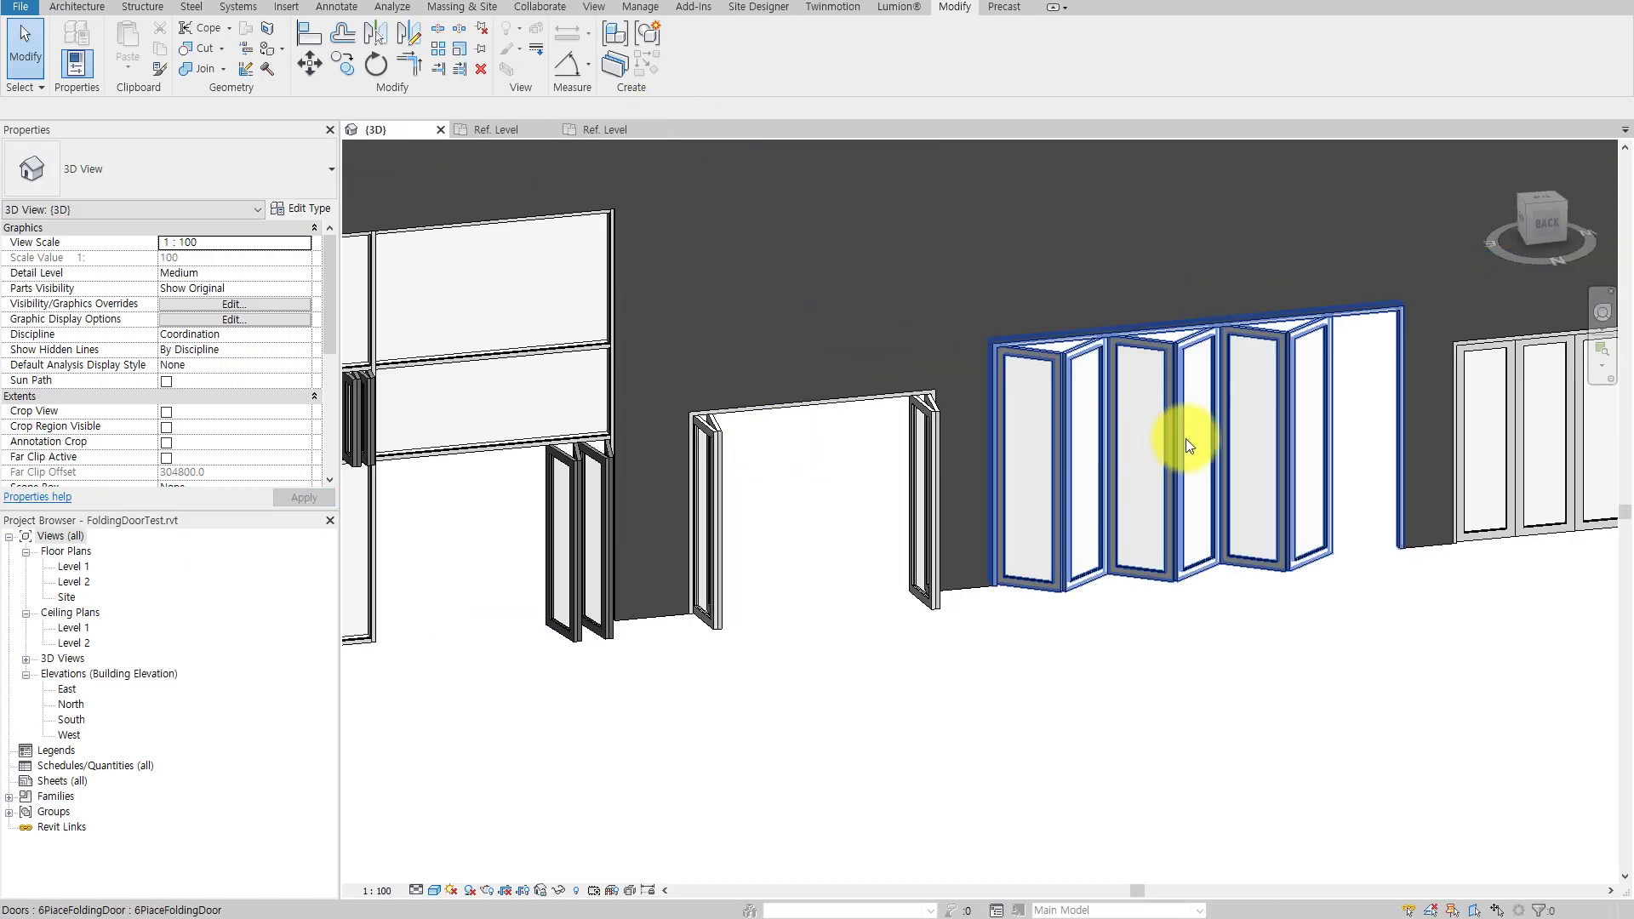
# Delete the 2X2 folding door and the right four-panel door from the project.
pyautogui.moveTo(1186, 437); pyautogui.dragTo(1013, 464, button='middle')
pyautogui.click(761, 517)
pyautogui.press('Delete')
pyautogui.click(1302, 462)
pyautogui.press('Delete')
# Open the six-panel folding door family for editing and select its right door pair.
pyautogui.click(1136, 446)
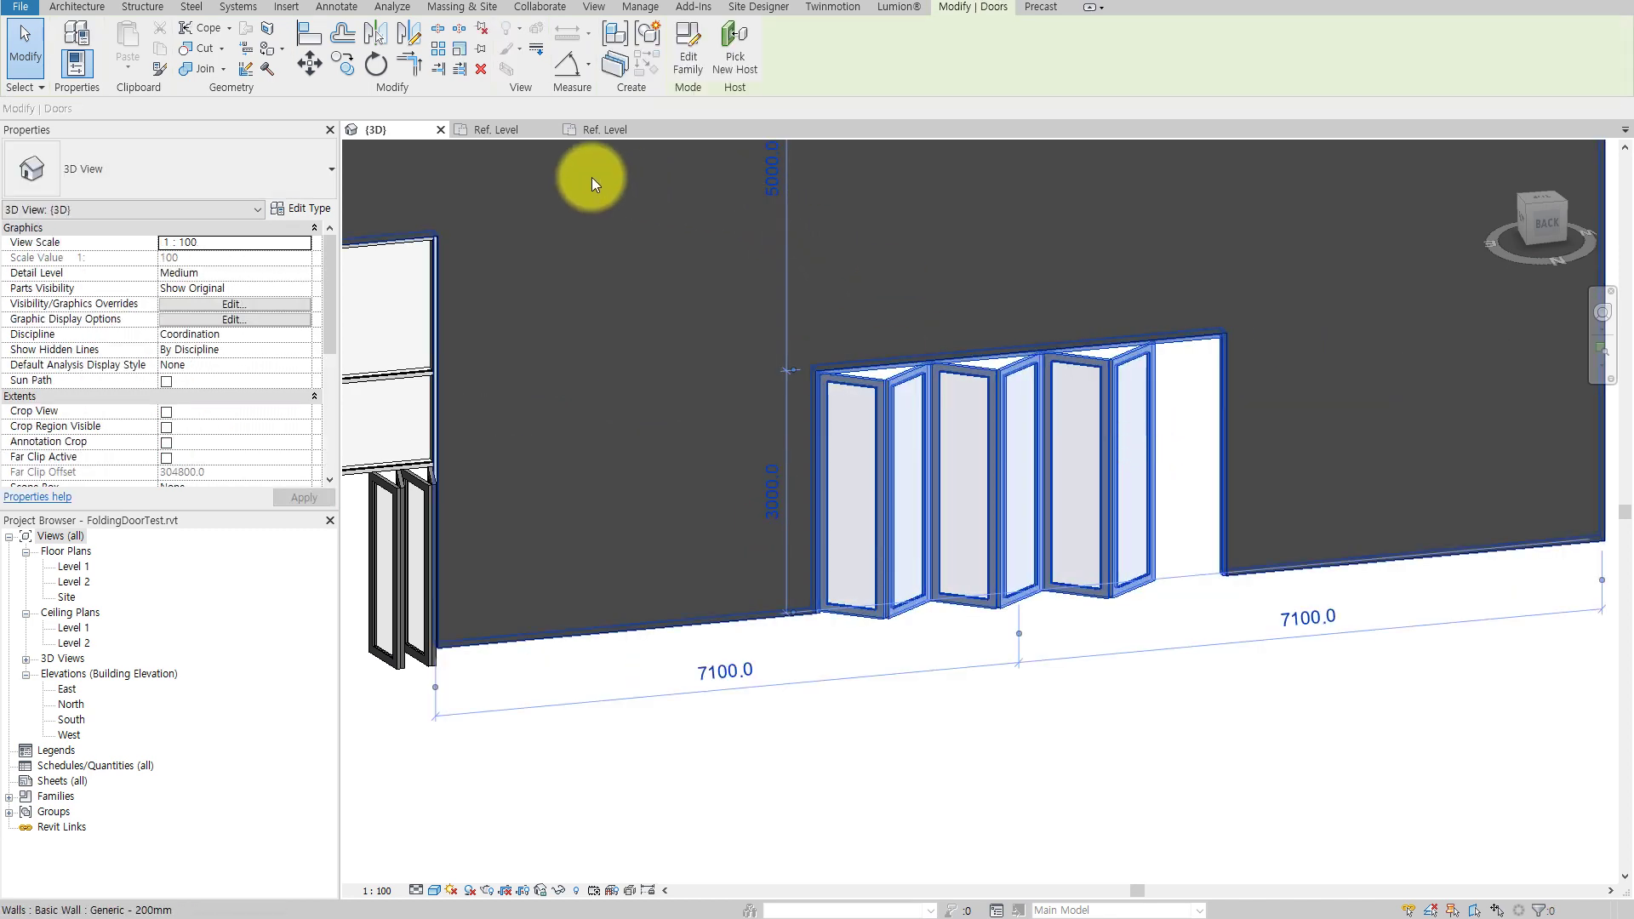
pyautogui.click(688, 46)
pyautogui.scroll(-1, 972, 368)
pyautogui.click(794, 425)
# Copy the door pair to the right, then align and lock it to the reference line.
pyautogui.scroll(3, 793, 425)
pyautogui.press('c')
pyautogui.press('c')
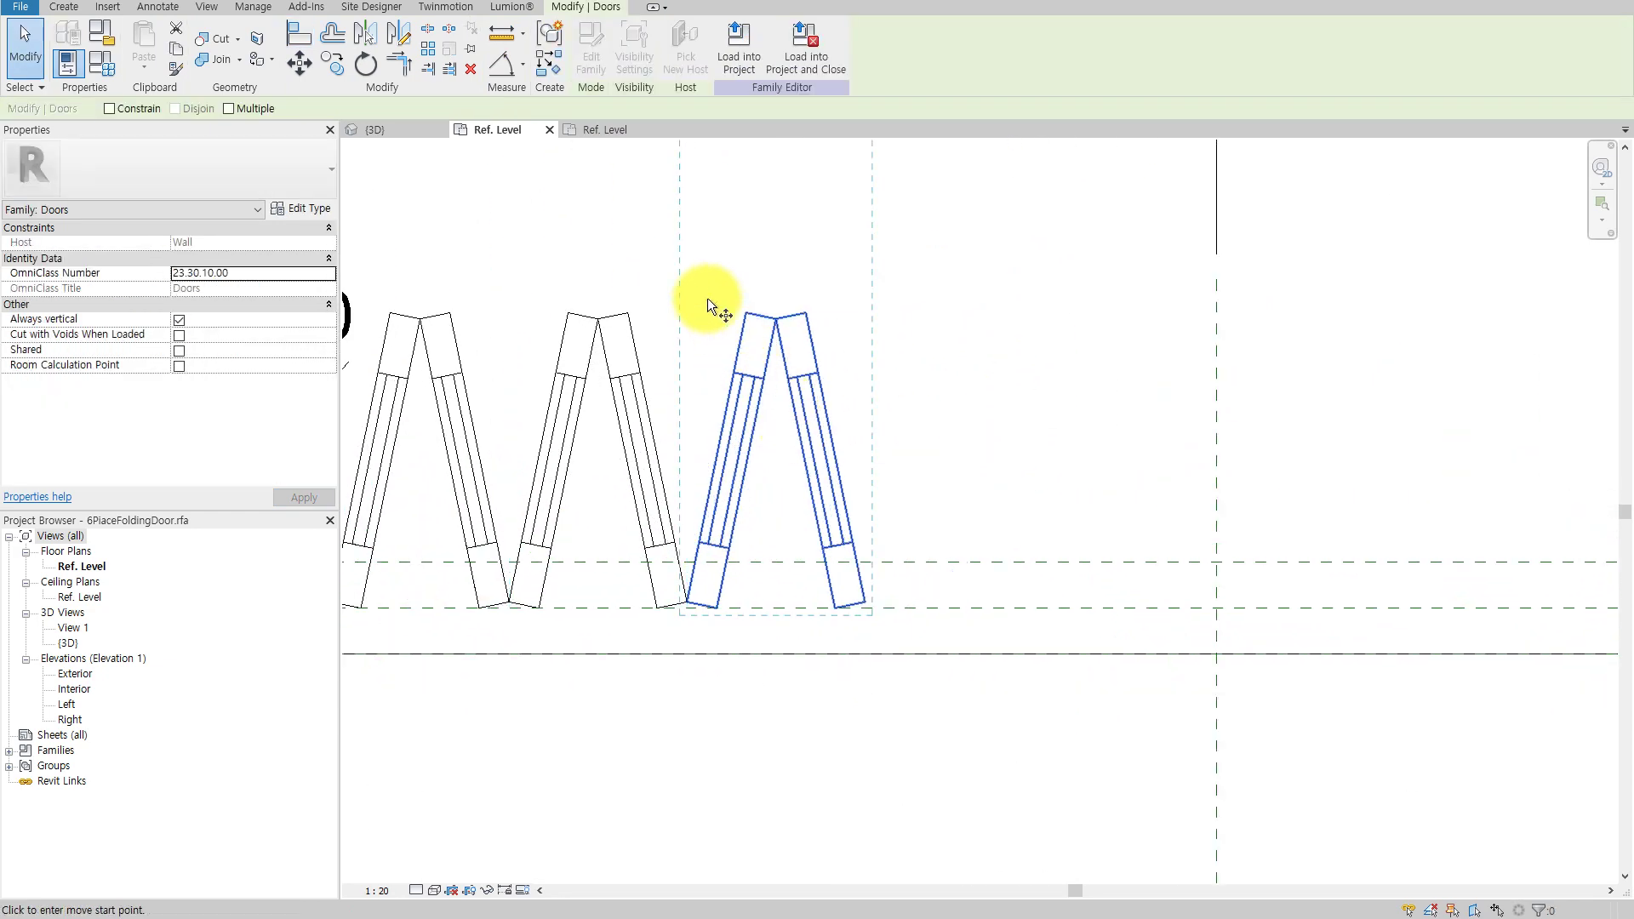
pyautogui.click(739, 284)
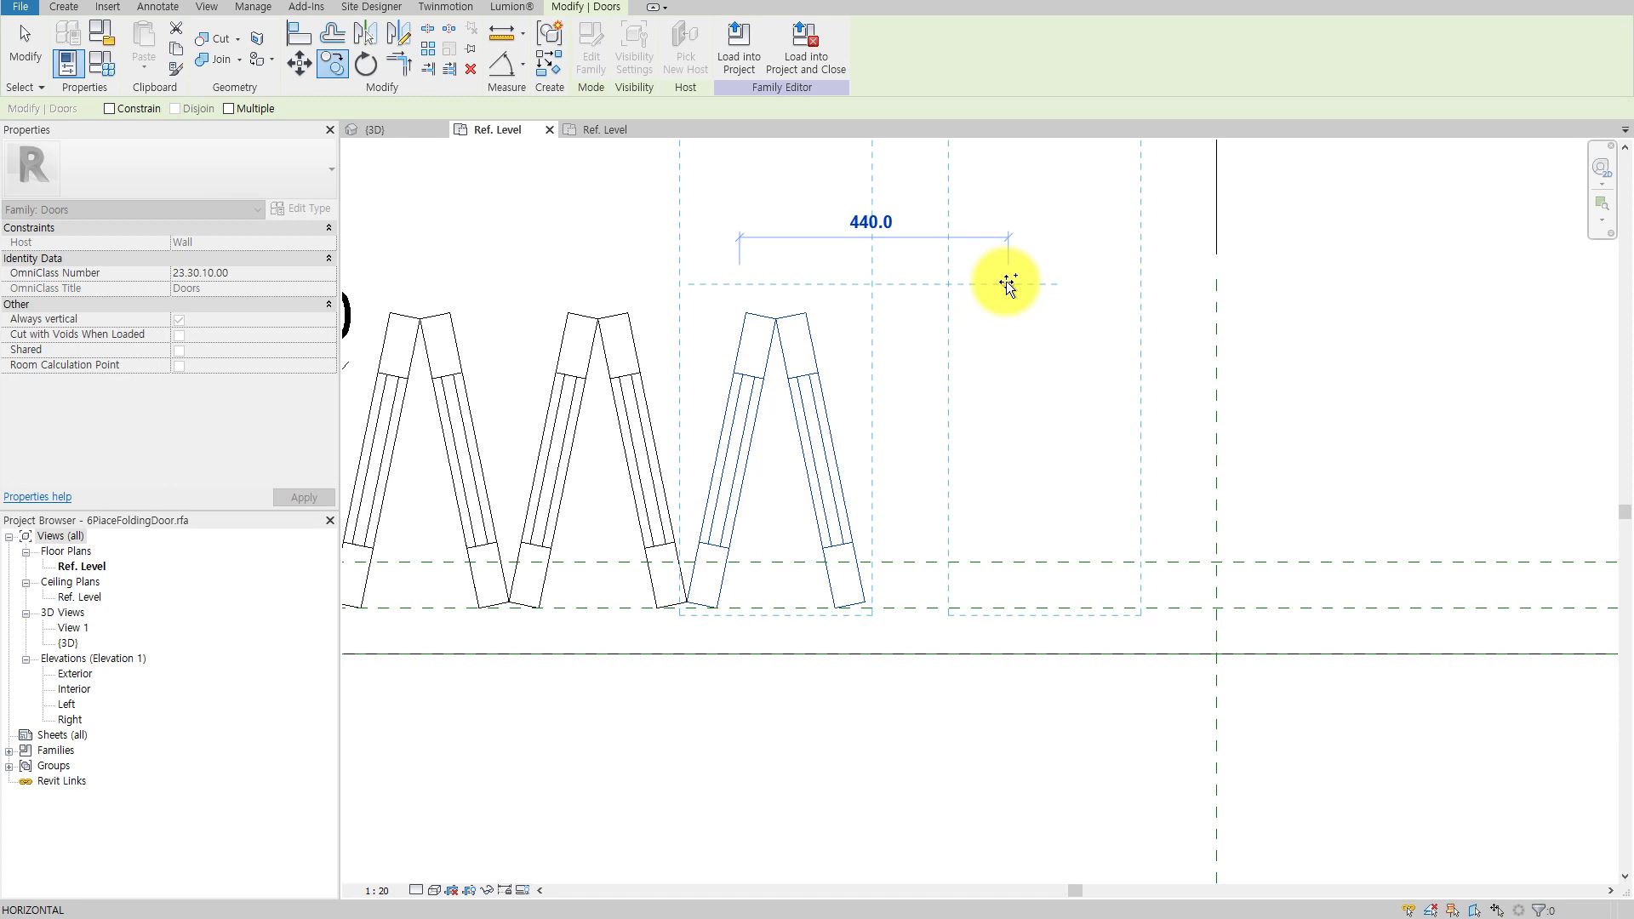
pyautogui.click(1008, 284)
pyautogui.press('a')
pyautogui.press('l')
pyautogui.click(865, 330)
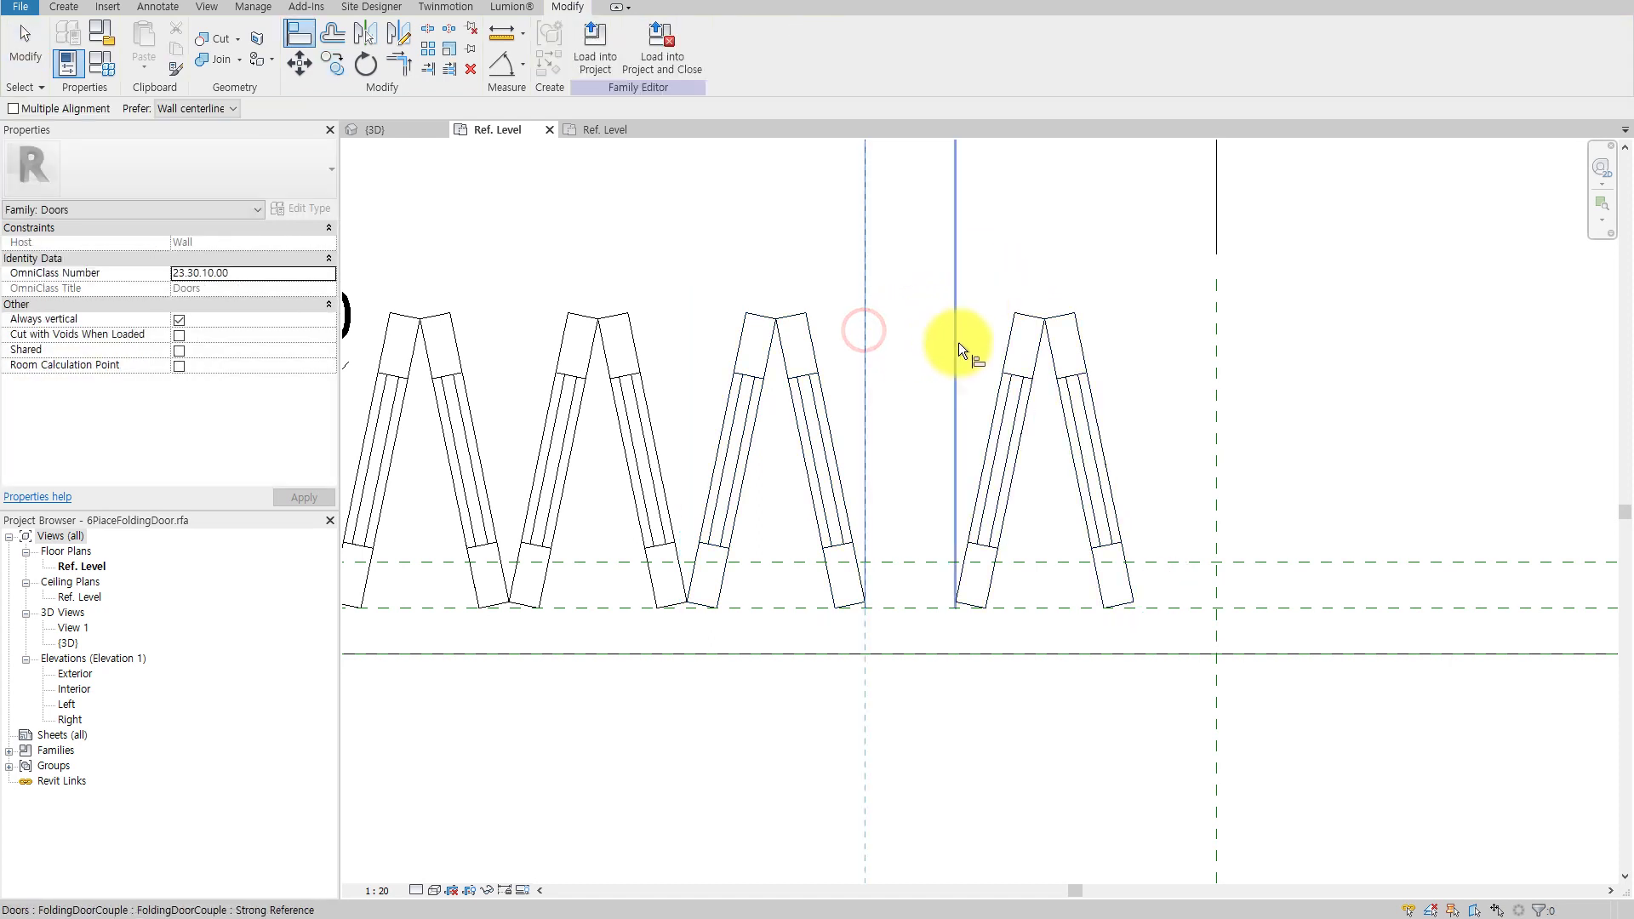
pyautogui.click(949, 345)
pyautogui.click(835, 345)
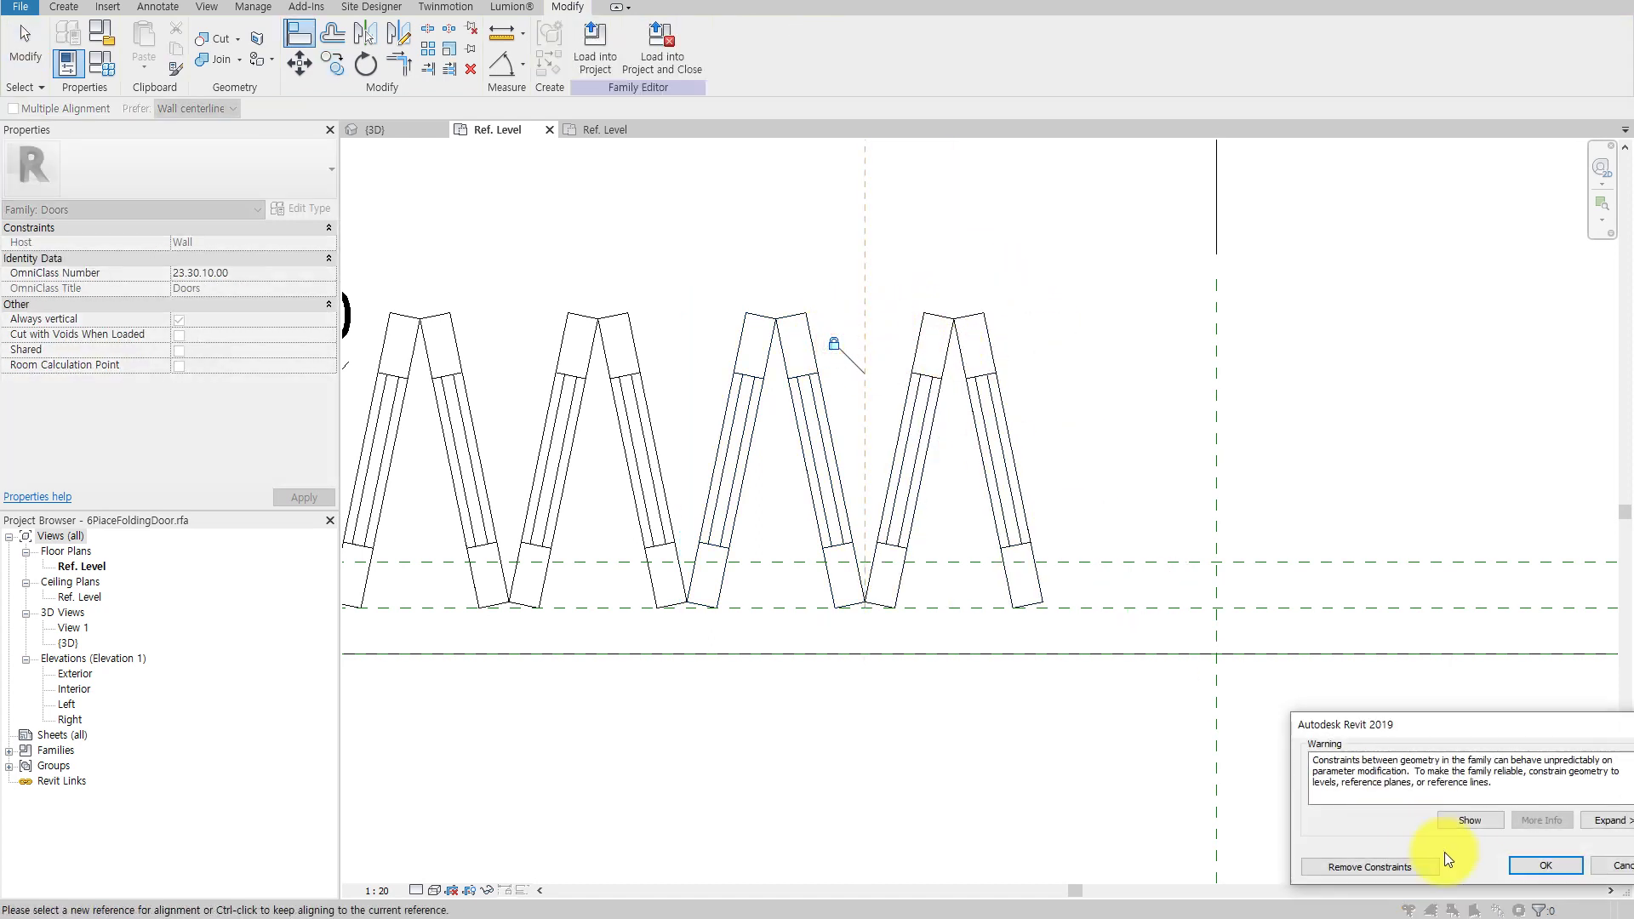
pyautogui.click(1442, 821)
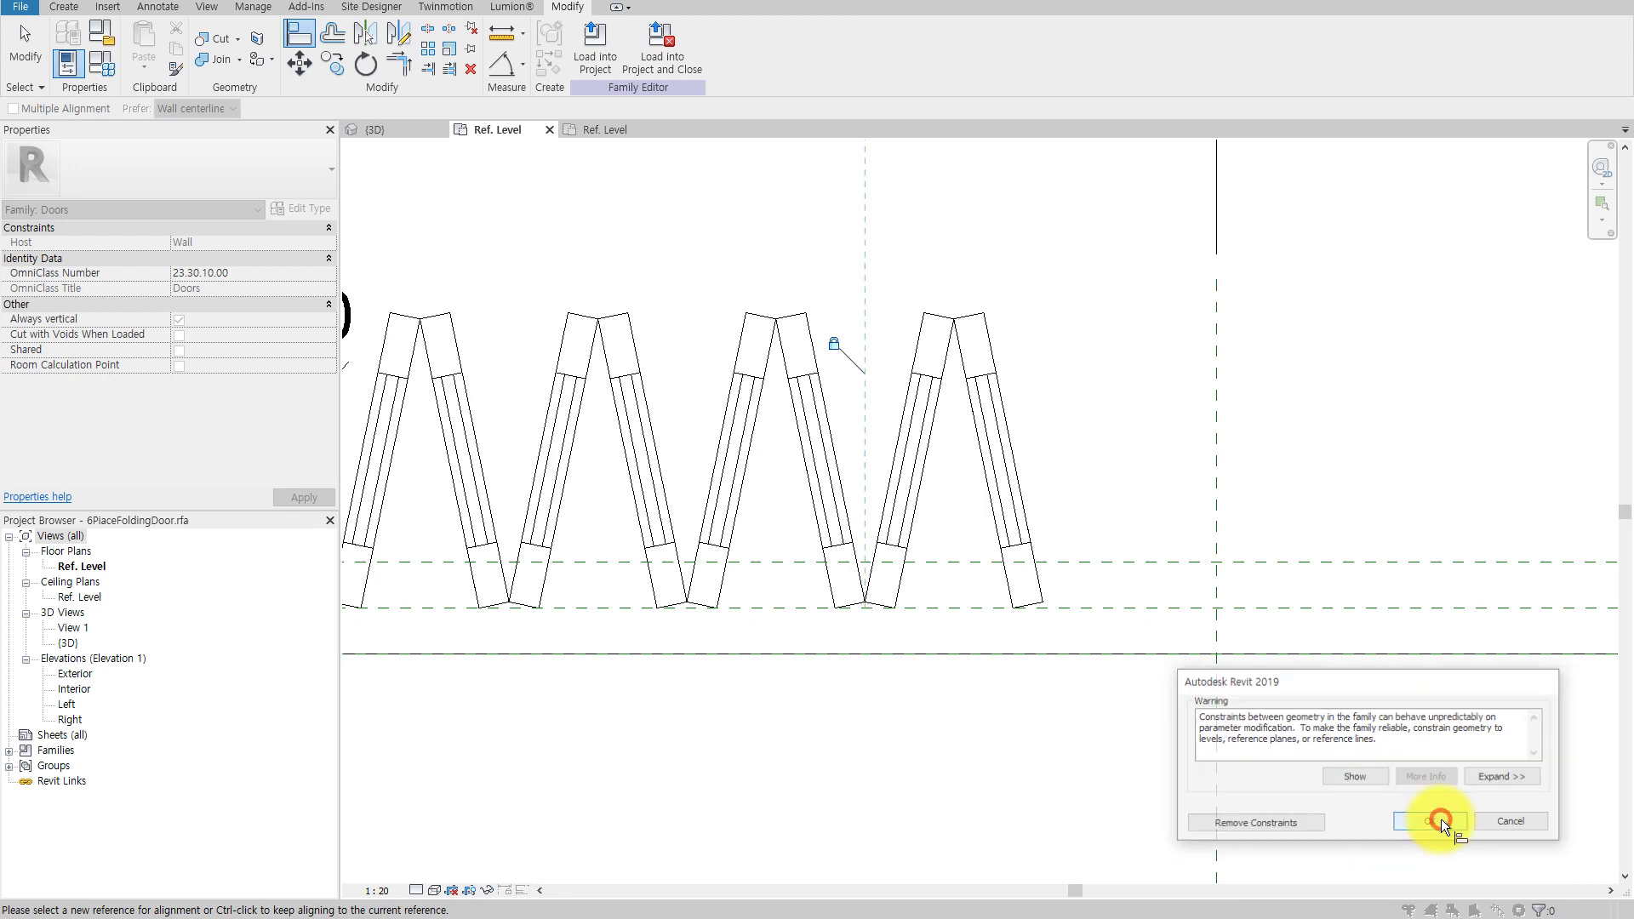
pyautogui.press('Escape')
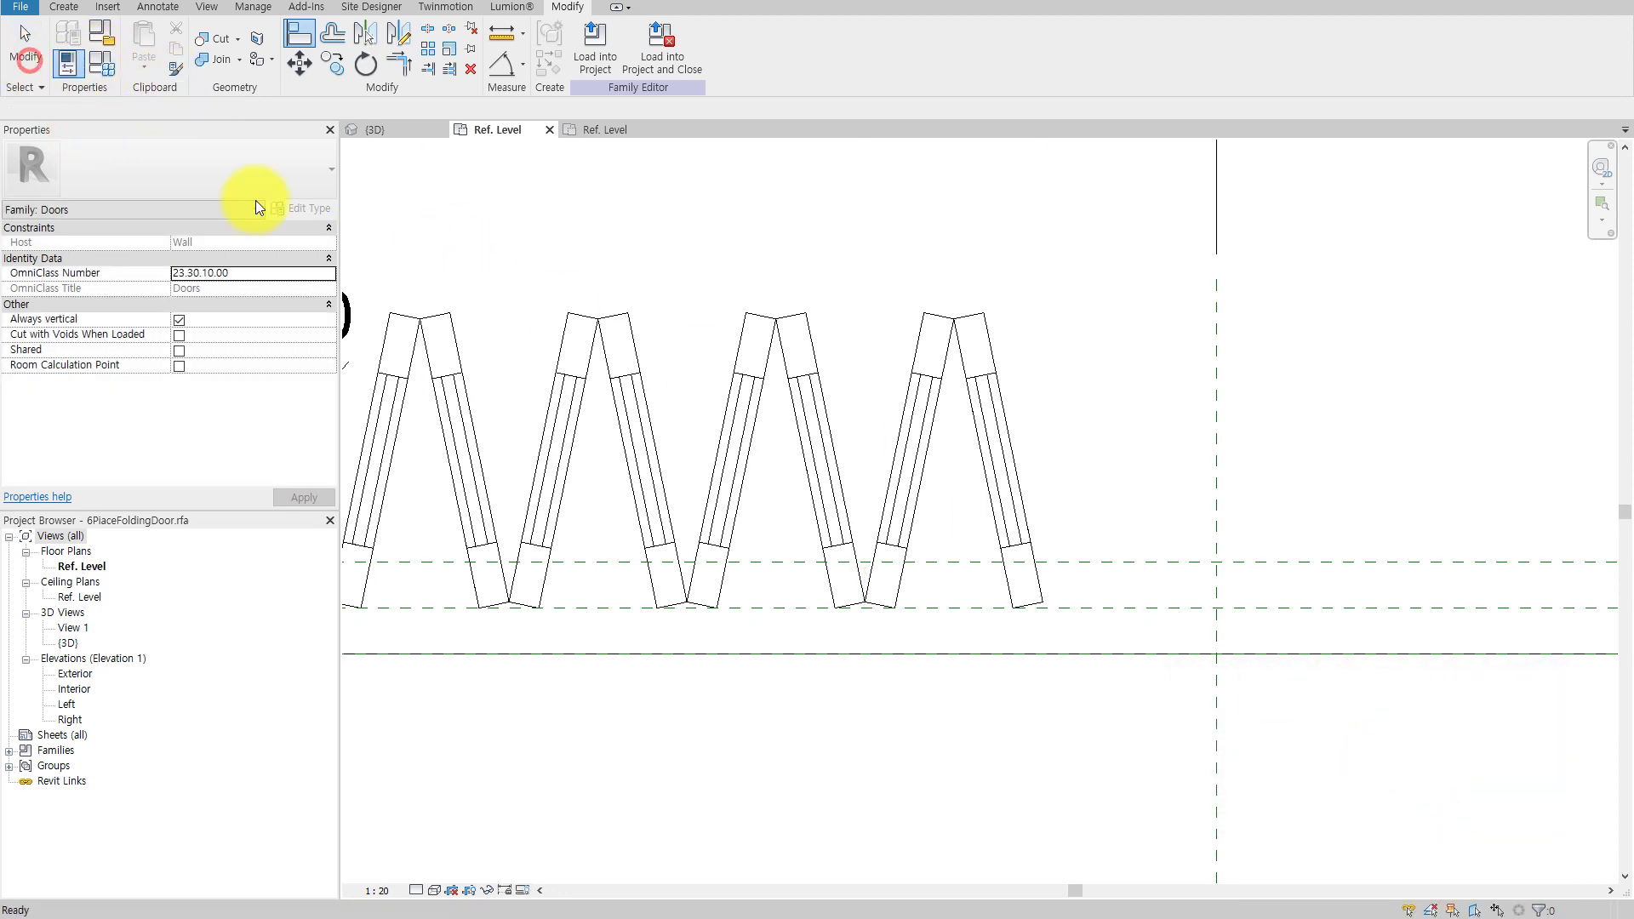
# Change the TwoDoorLength formula divisor from 3 to 4, giving (Width - 100 mm) / 4.
pyautogui.scroll(-2, 800, 558)
pyautogui.click(100, 74)
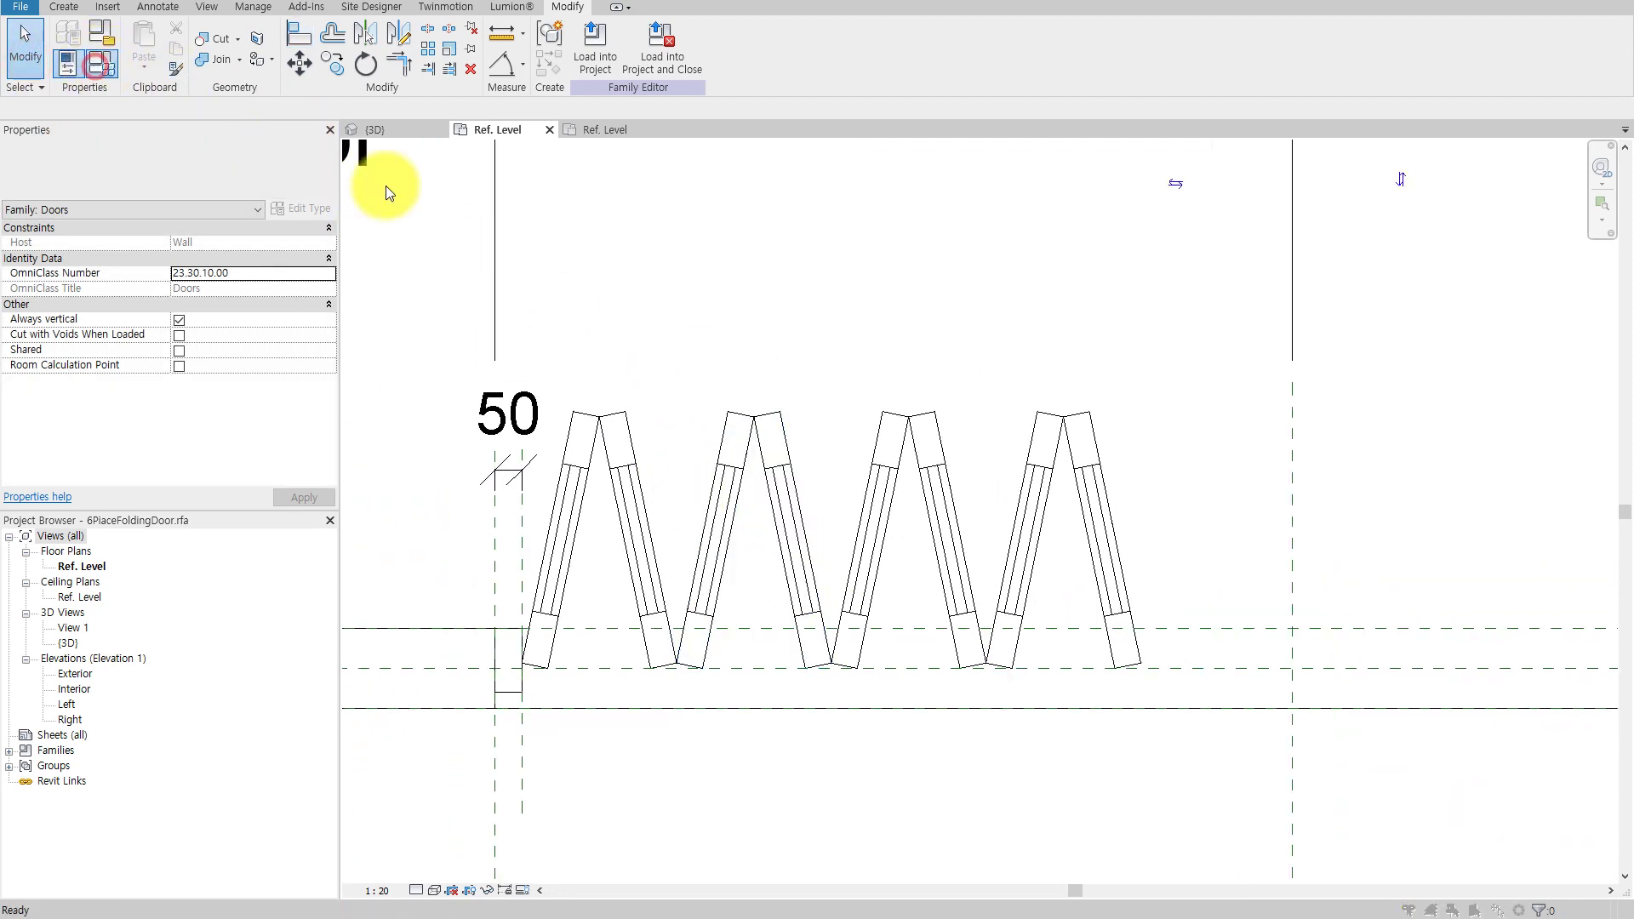
pyautogui.click(1415, 352)
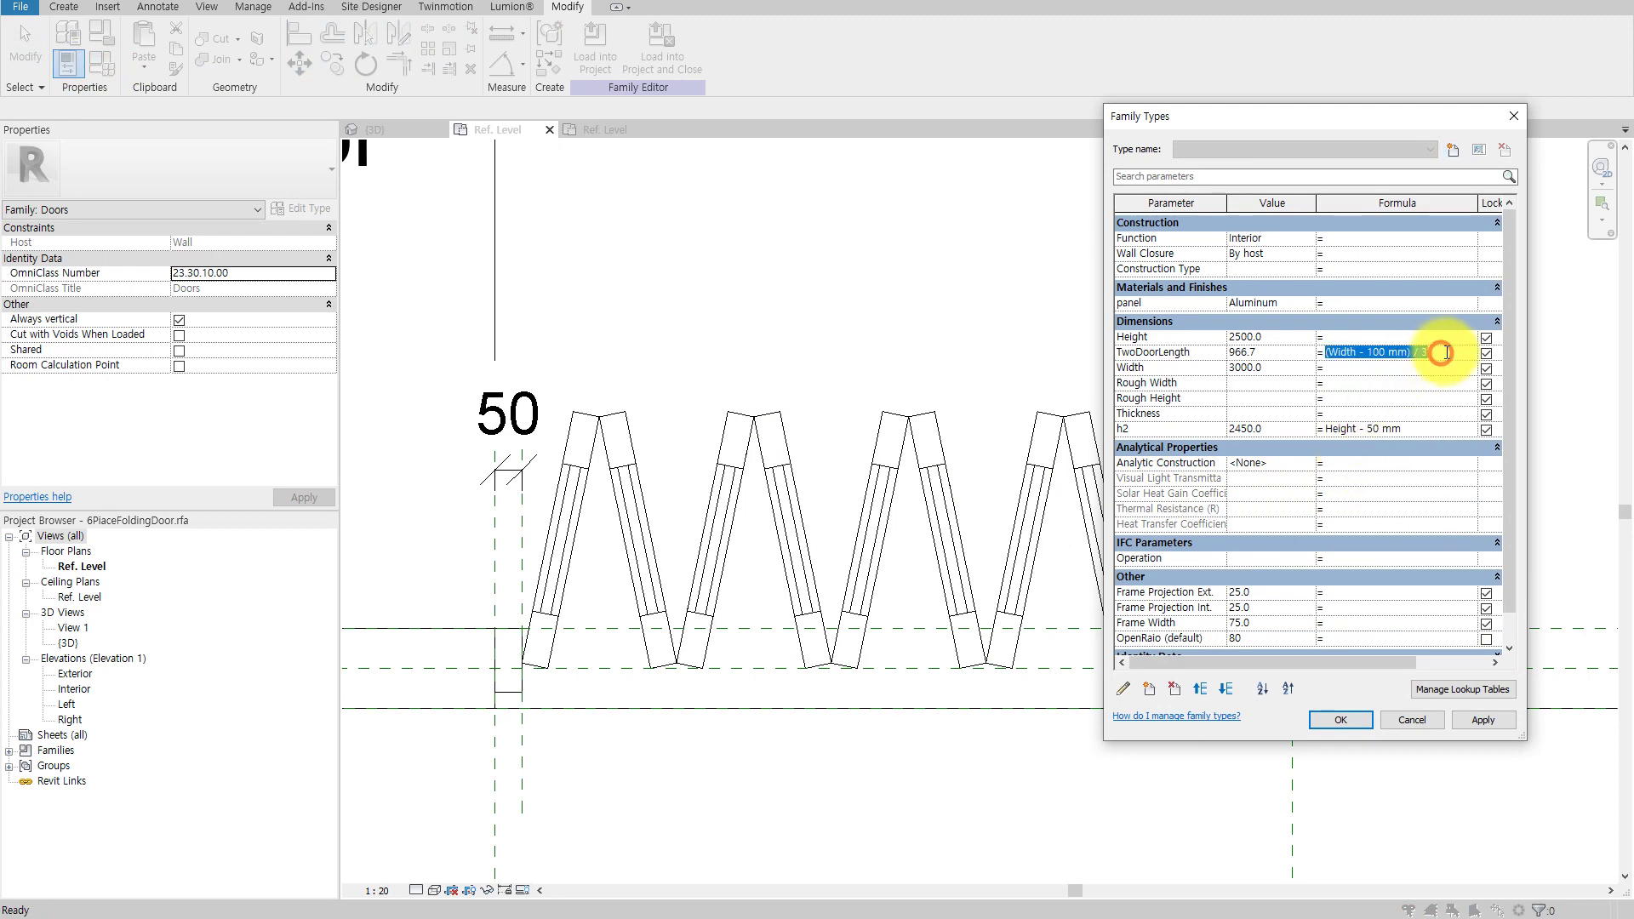
pyautogui.press('BackSpace')
pyautogui.write('4')
pyautogui.click(1343, 721)
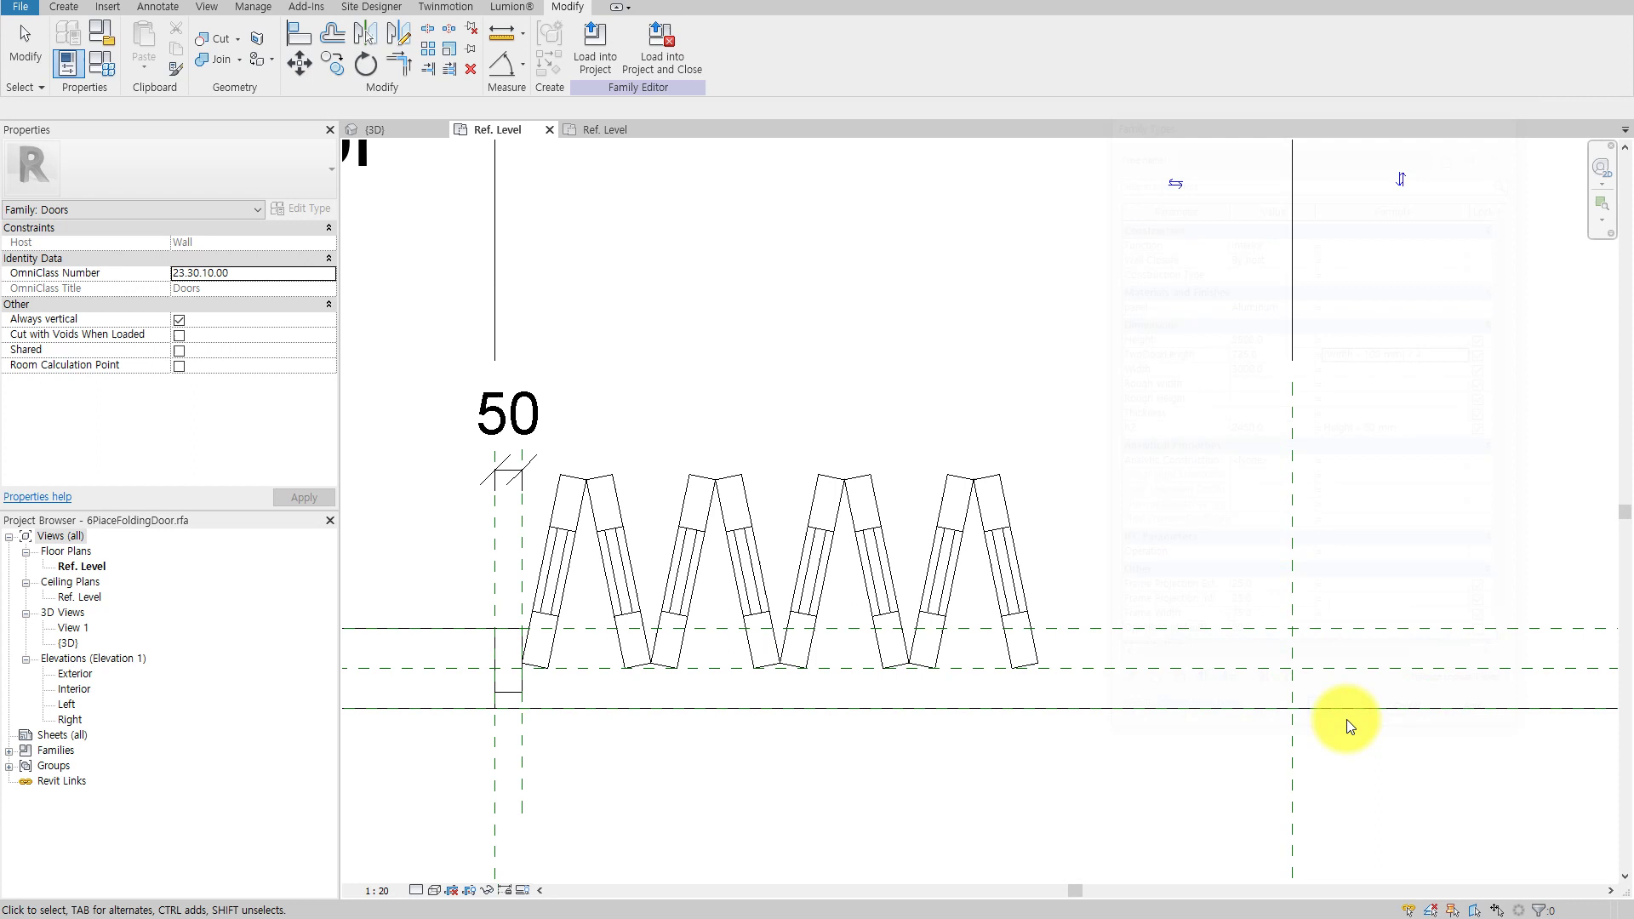
pyautogui.click(813, 554)
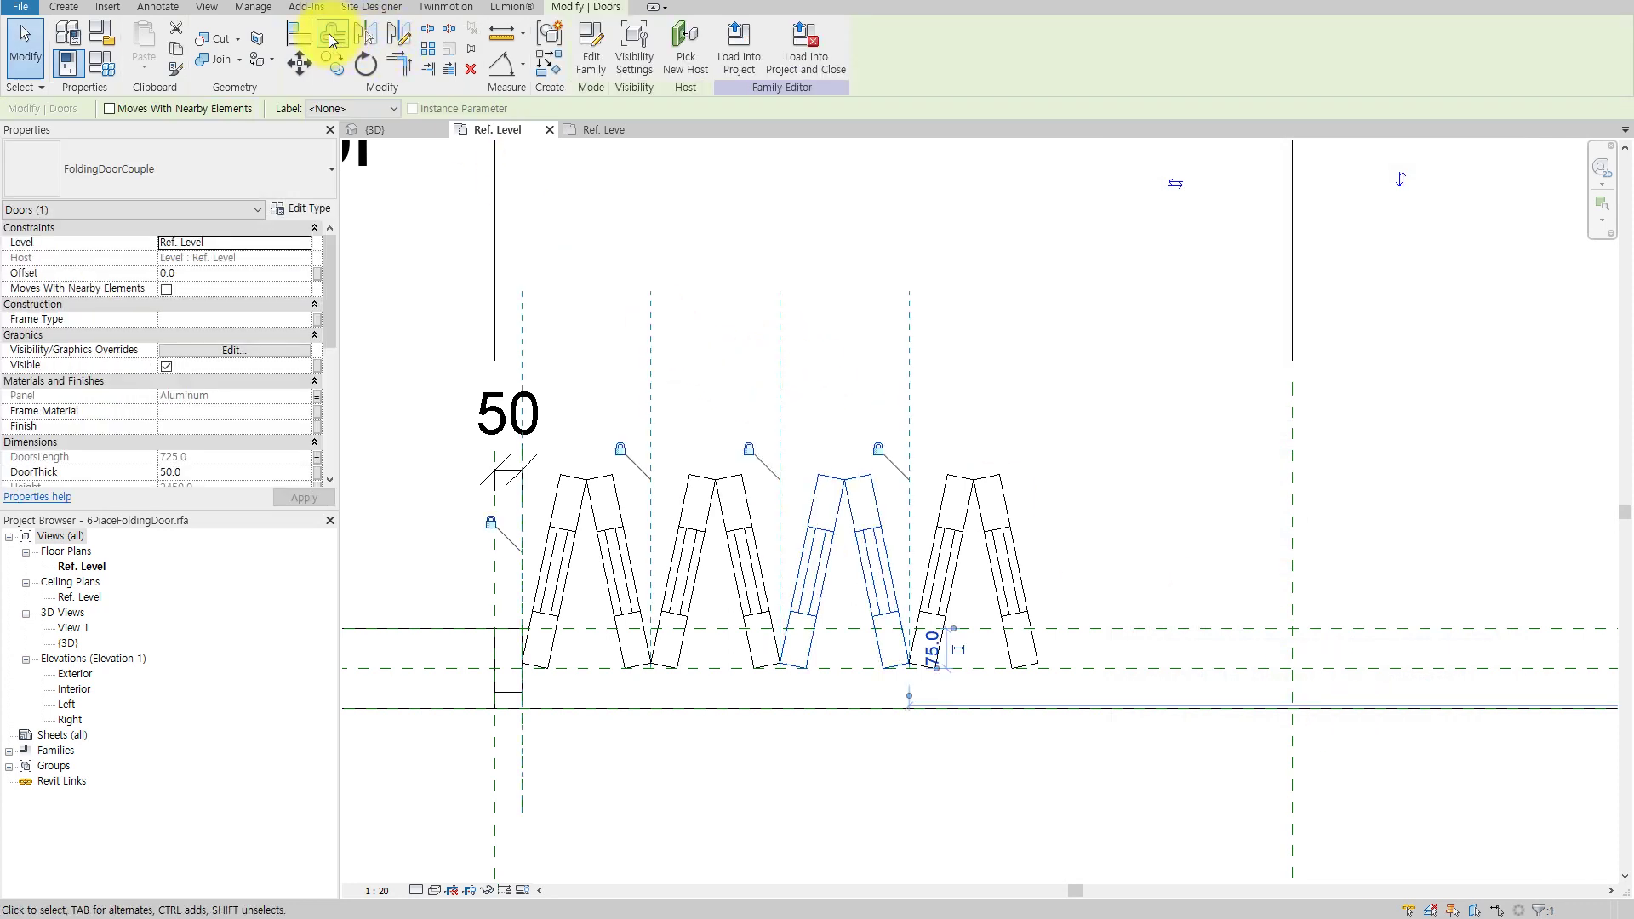
pyautogui.press('Escape')
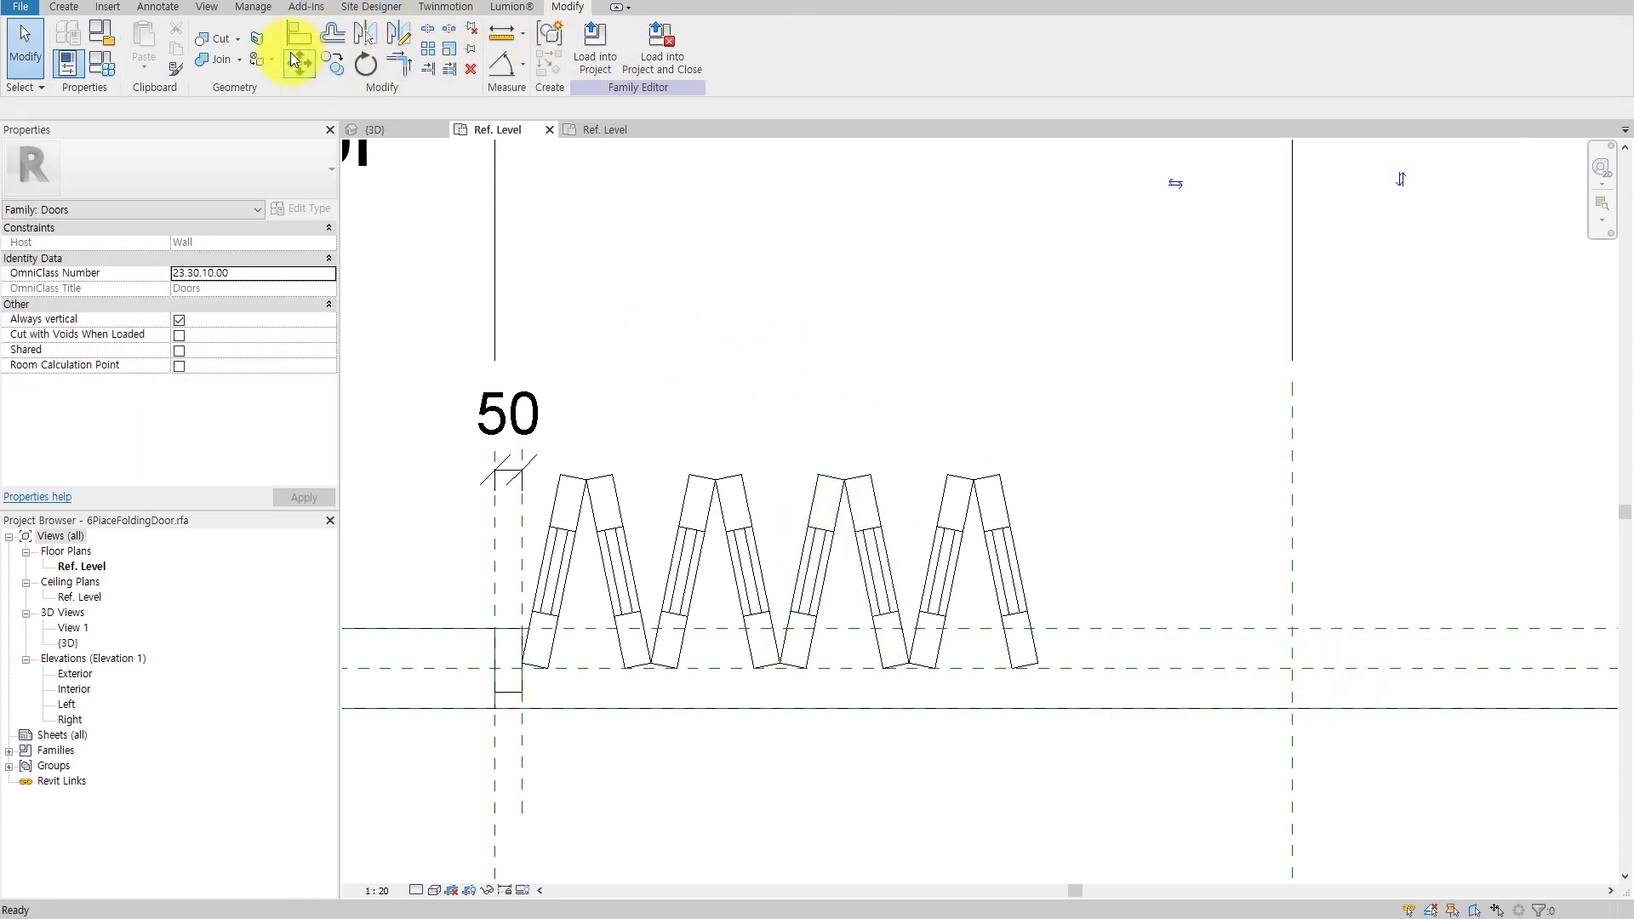
# Save the family as 8PlaceFoldingDoor.rfa and start loading it into FoldingDoorTest.rvt.
pyautogui.click(27, 11)
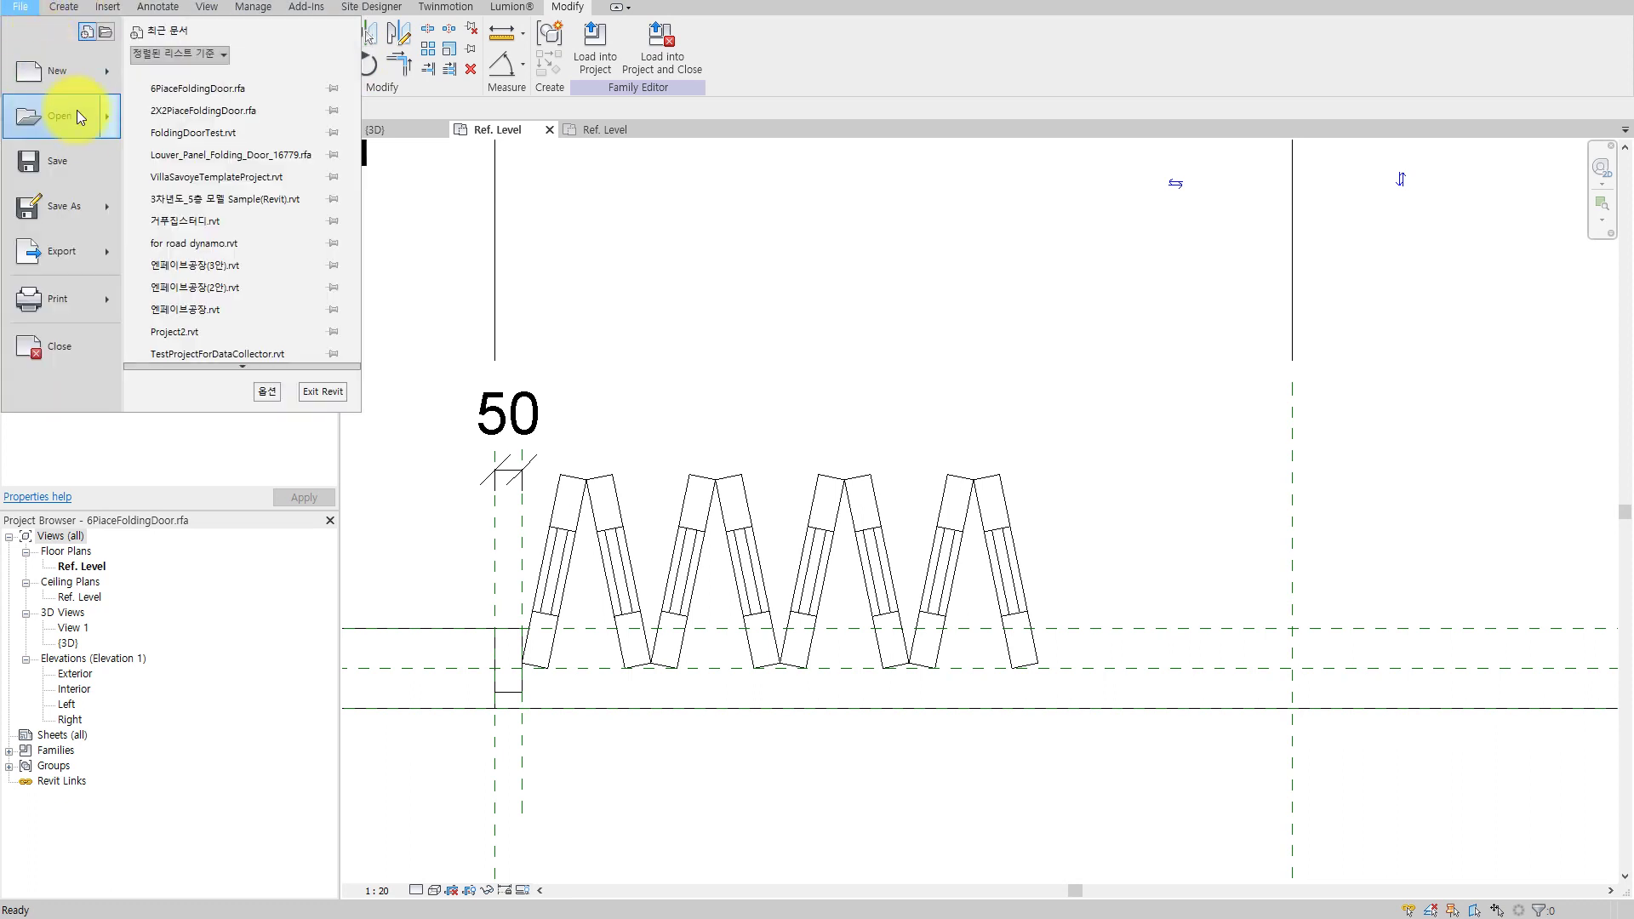
pyautogui.click(90, 212)
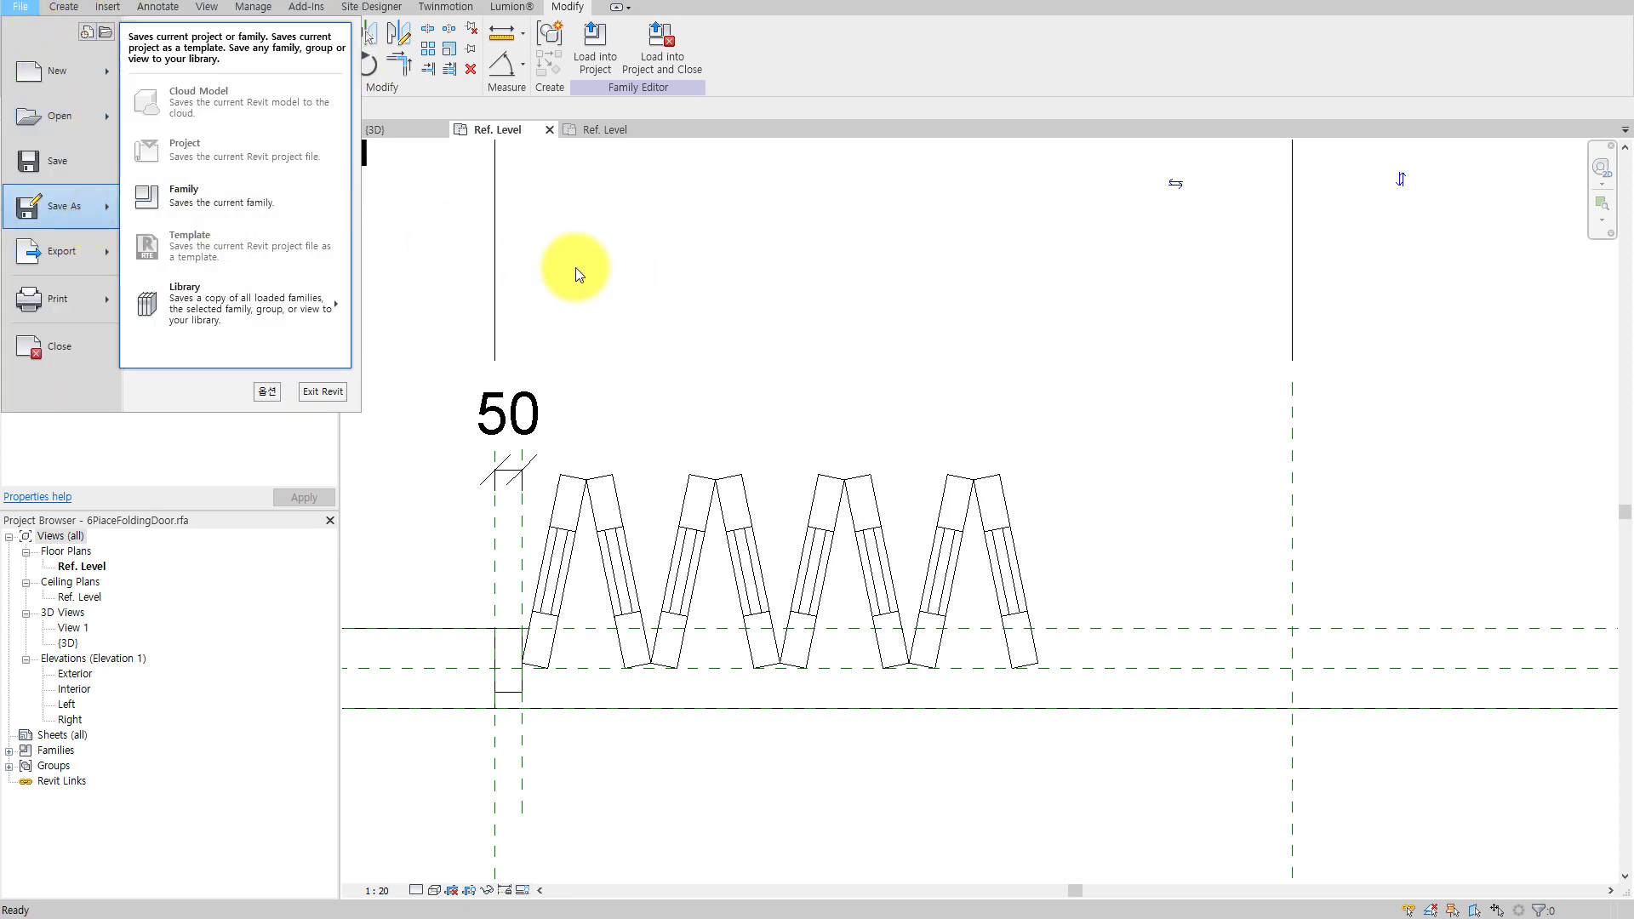
pyautogui.click(189, 195)
pyautogui.click(1298, 439)
pyautogui.press('BackSpace')
pyautogui.write('8PiaceFoldingDoor.rfa')
pyautogui.moveTo(1401, 61); pyautogui.dragTo(777, 117)
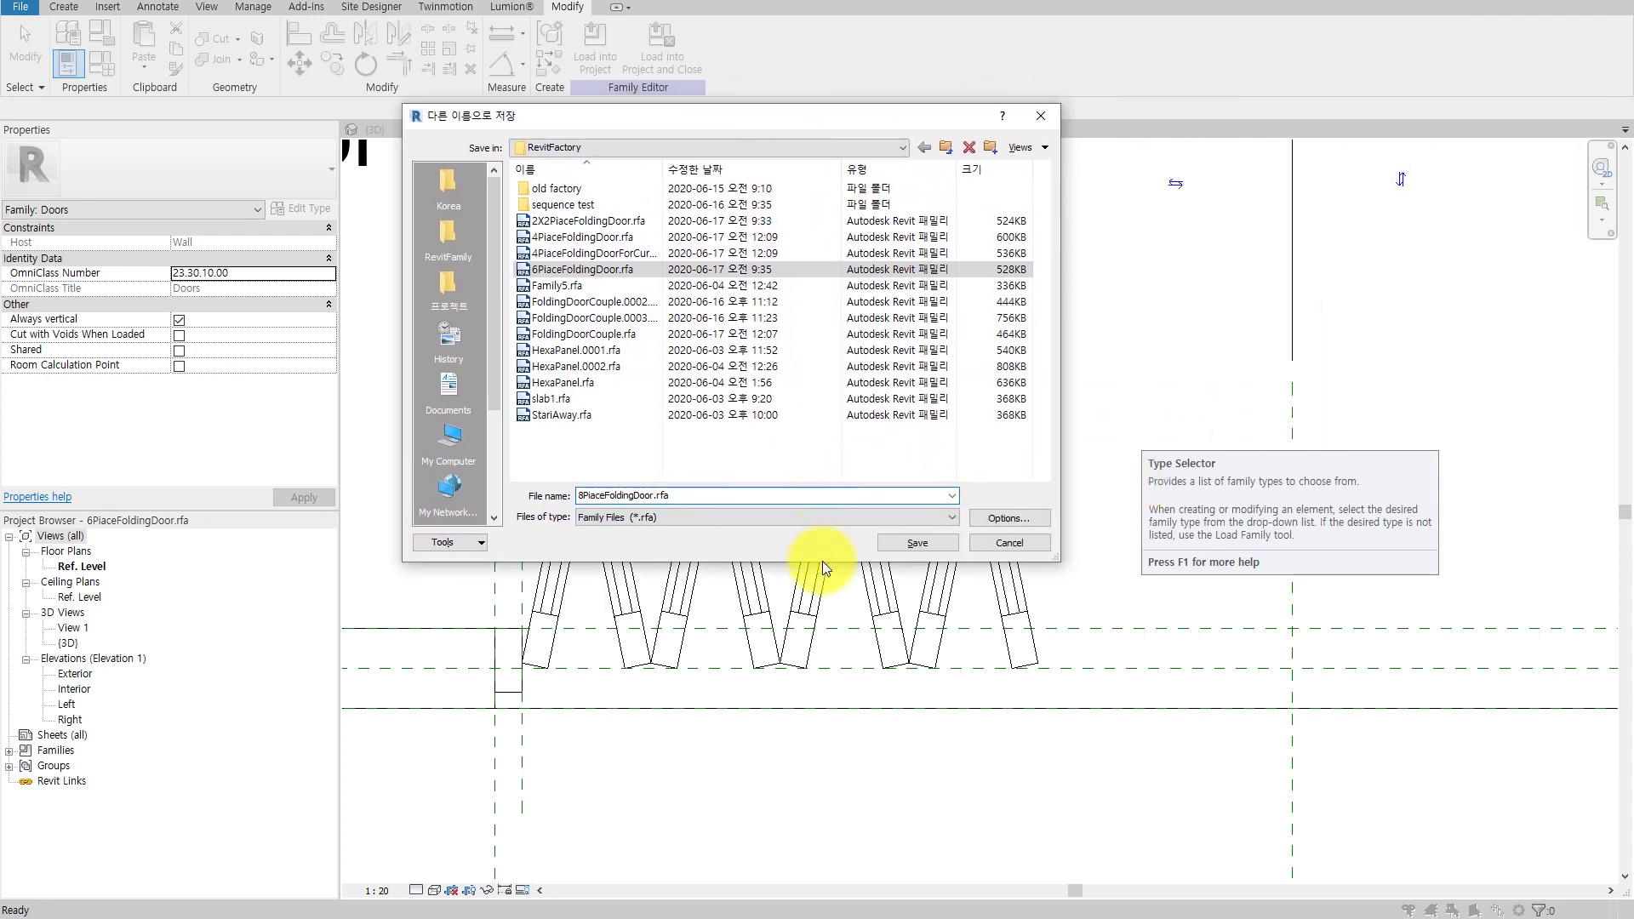
pyautogui.click(917, 544)
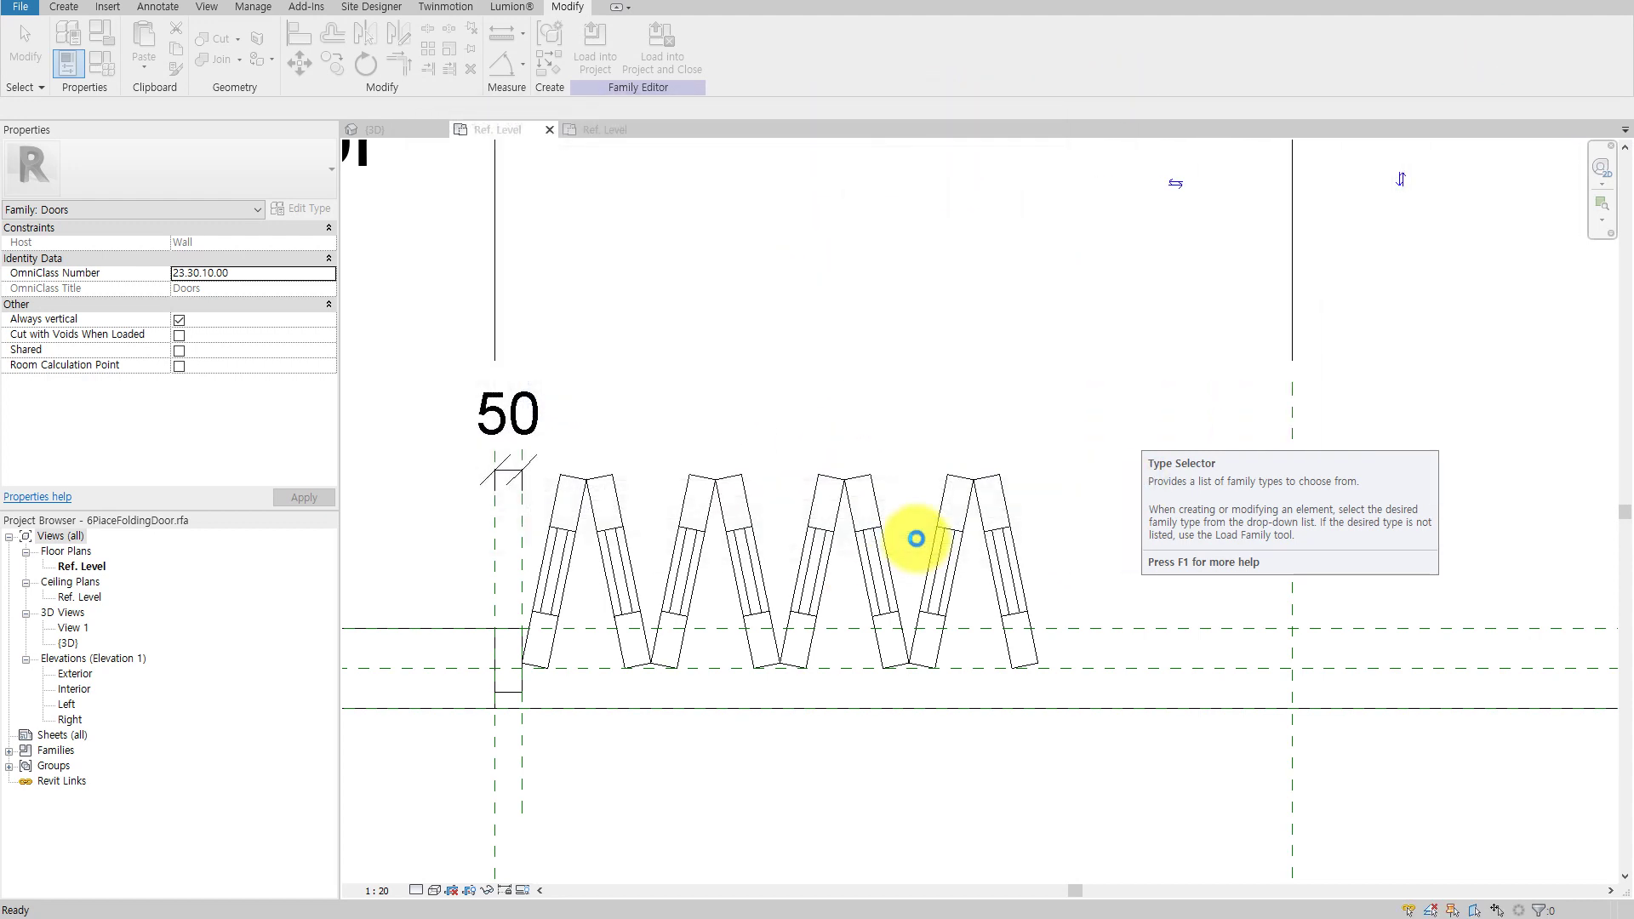
pyautogui.click(592, 46)
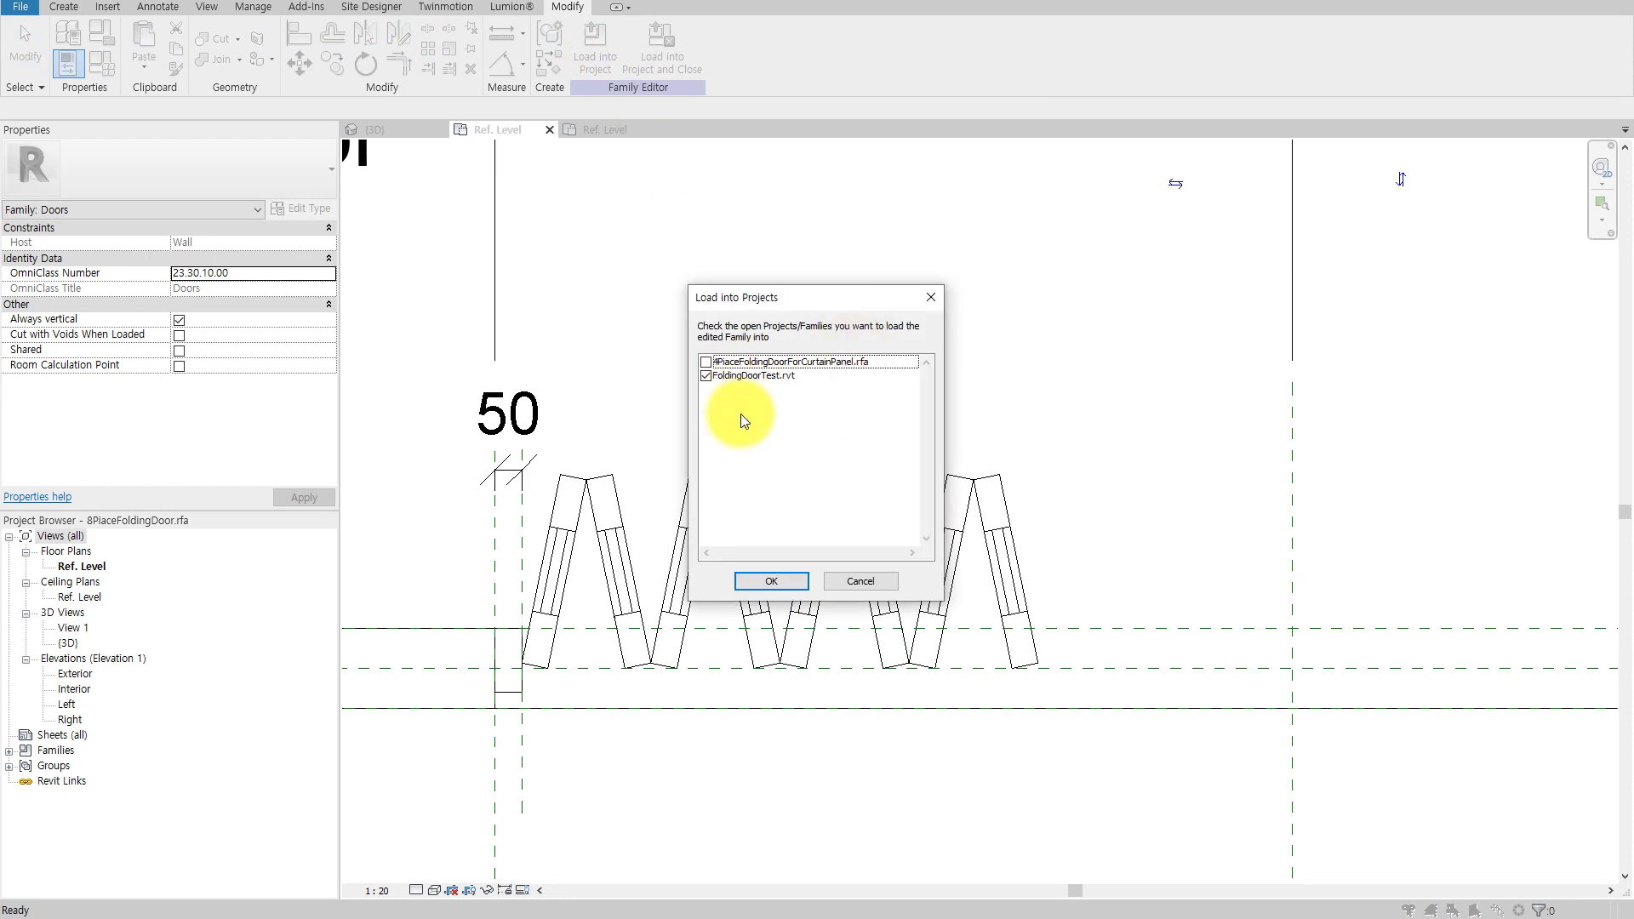
# Load the family into FoldingDoorTest.rvt and switch the project door to 8PlaceFoldingDoor.
pyautogui.click(778, 584)
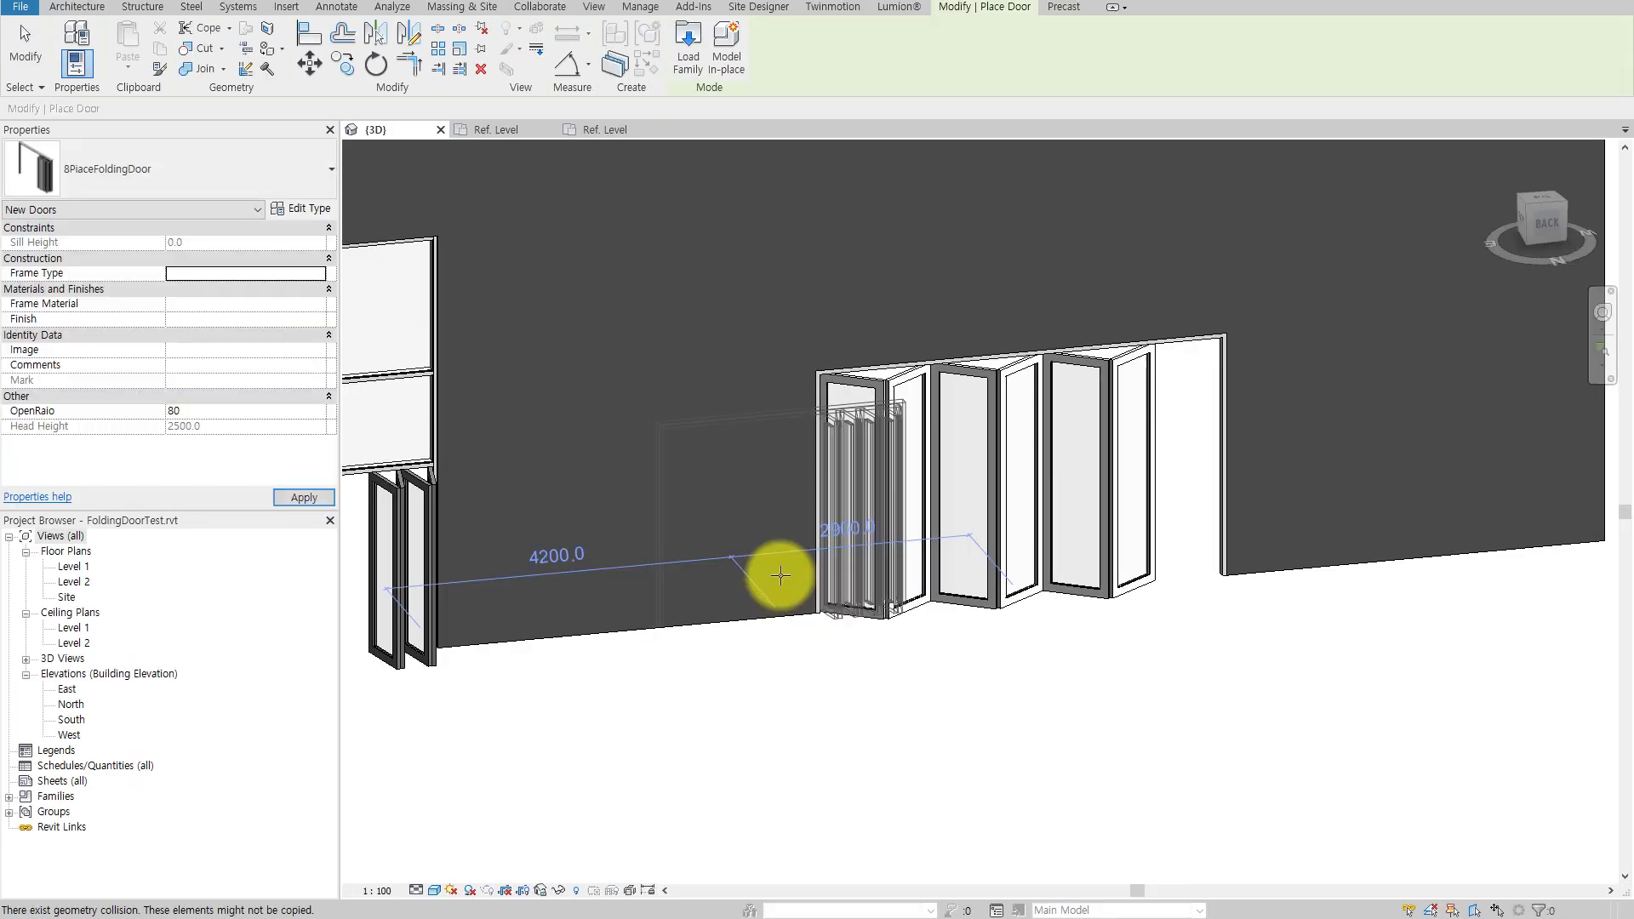
pyautogui.press('Escape')
pyautogui.press('Escape')
pyautogui.click(891, 490)
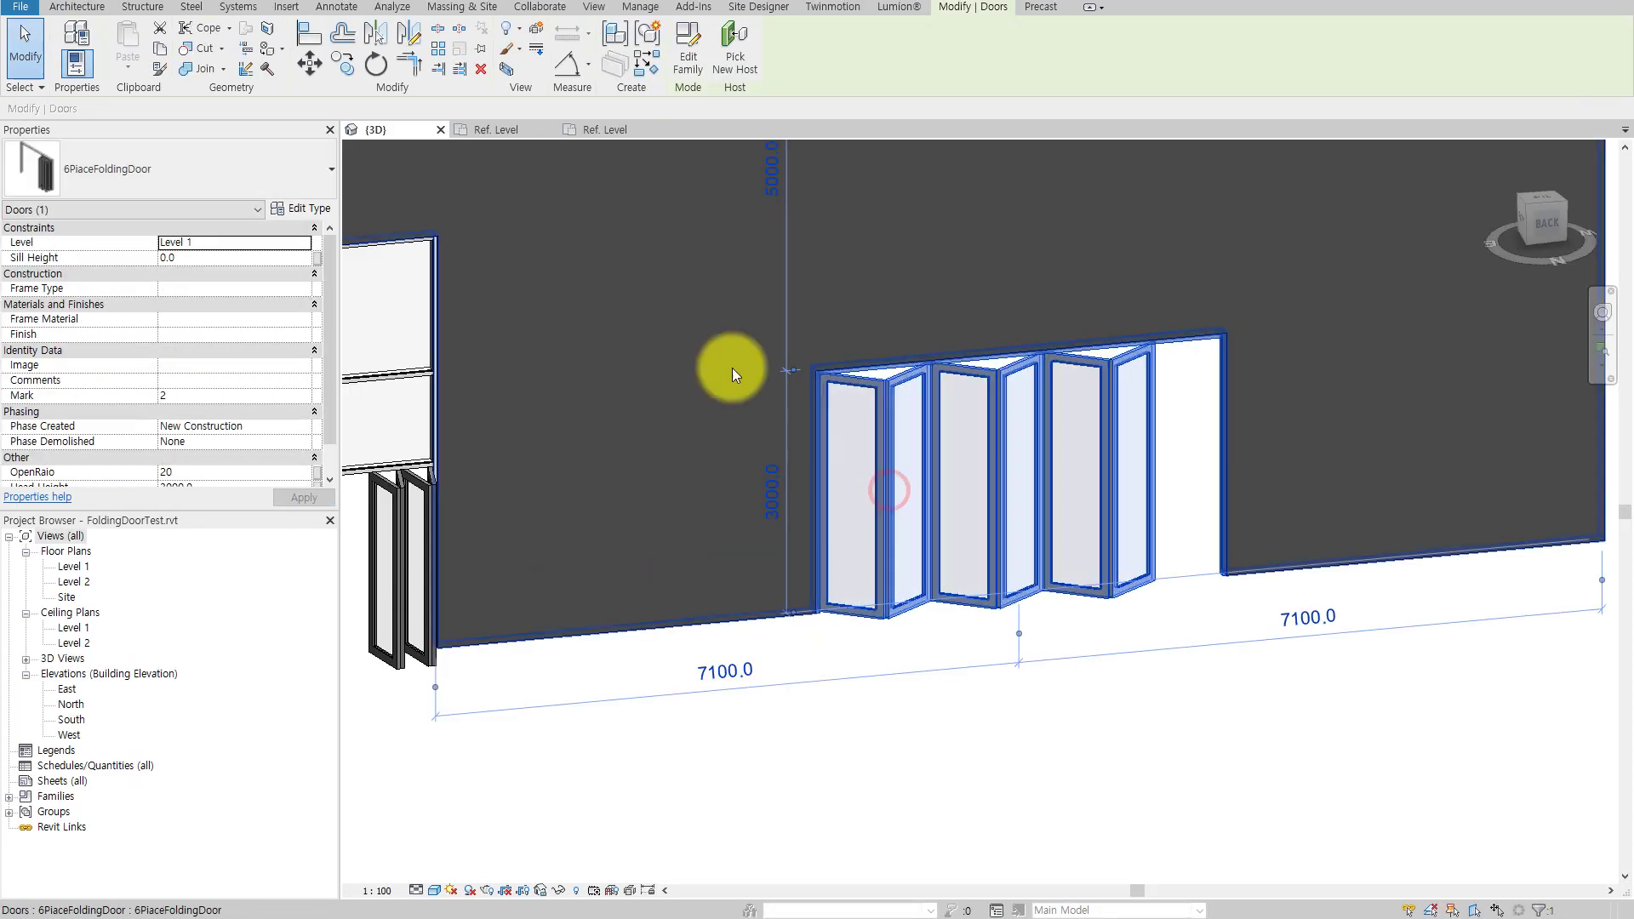
pyautogui.click(208, 172)
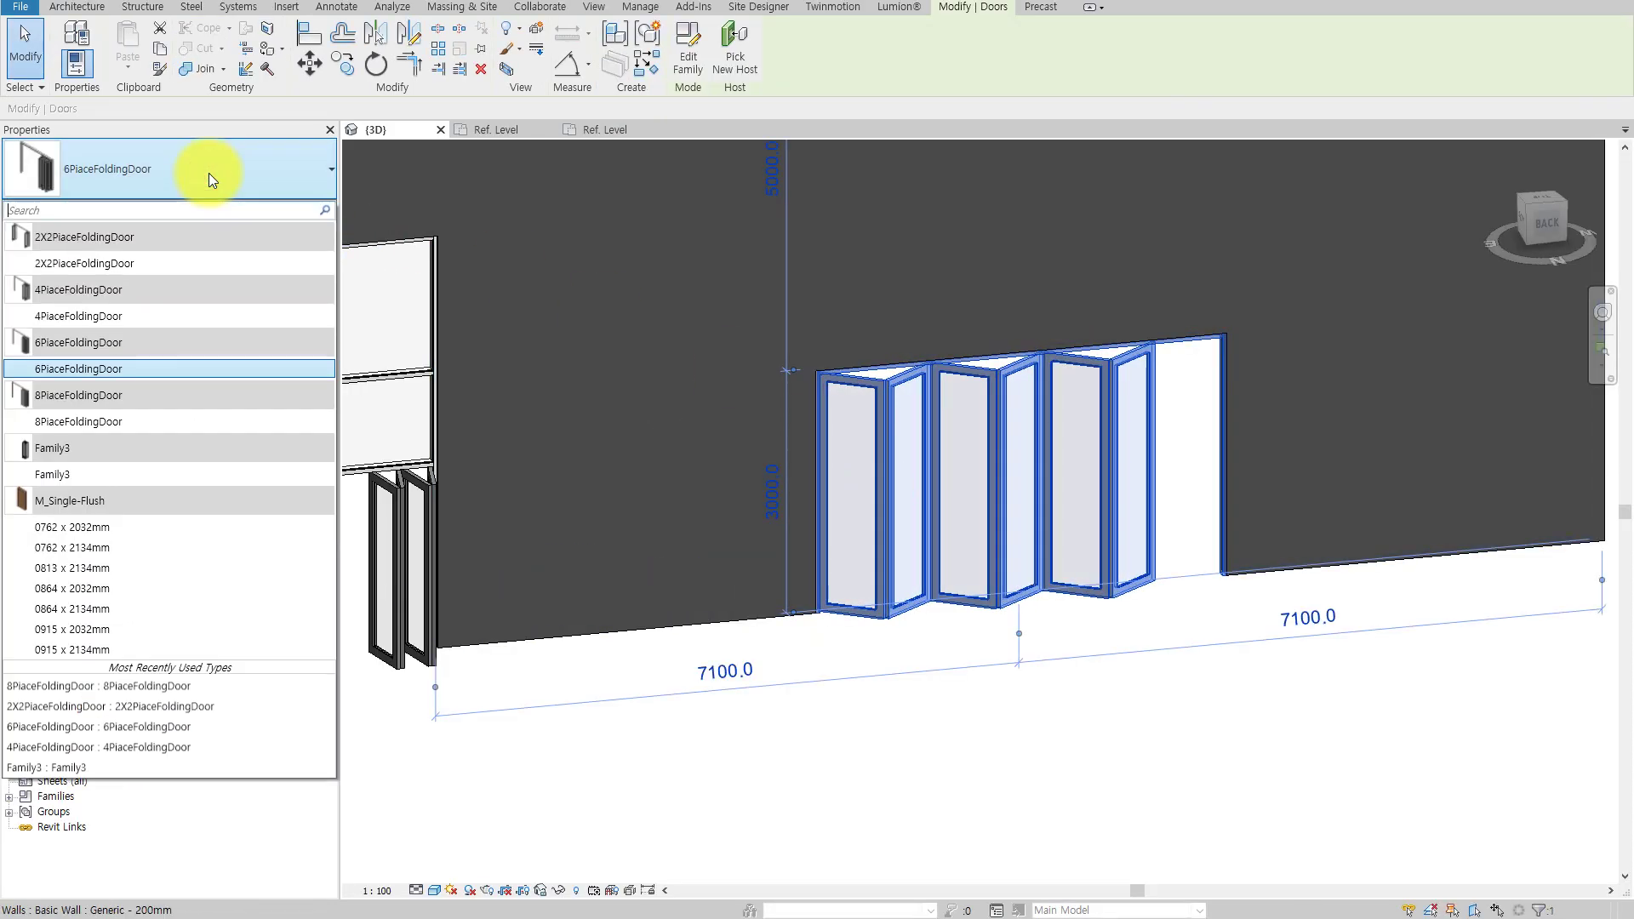
pyautogui.click(68, 421)
pyautogui.scroll(1, 1056, 485)
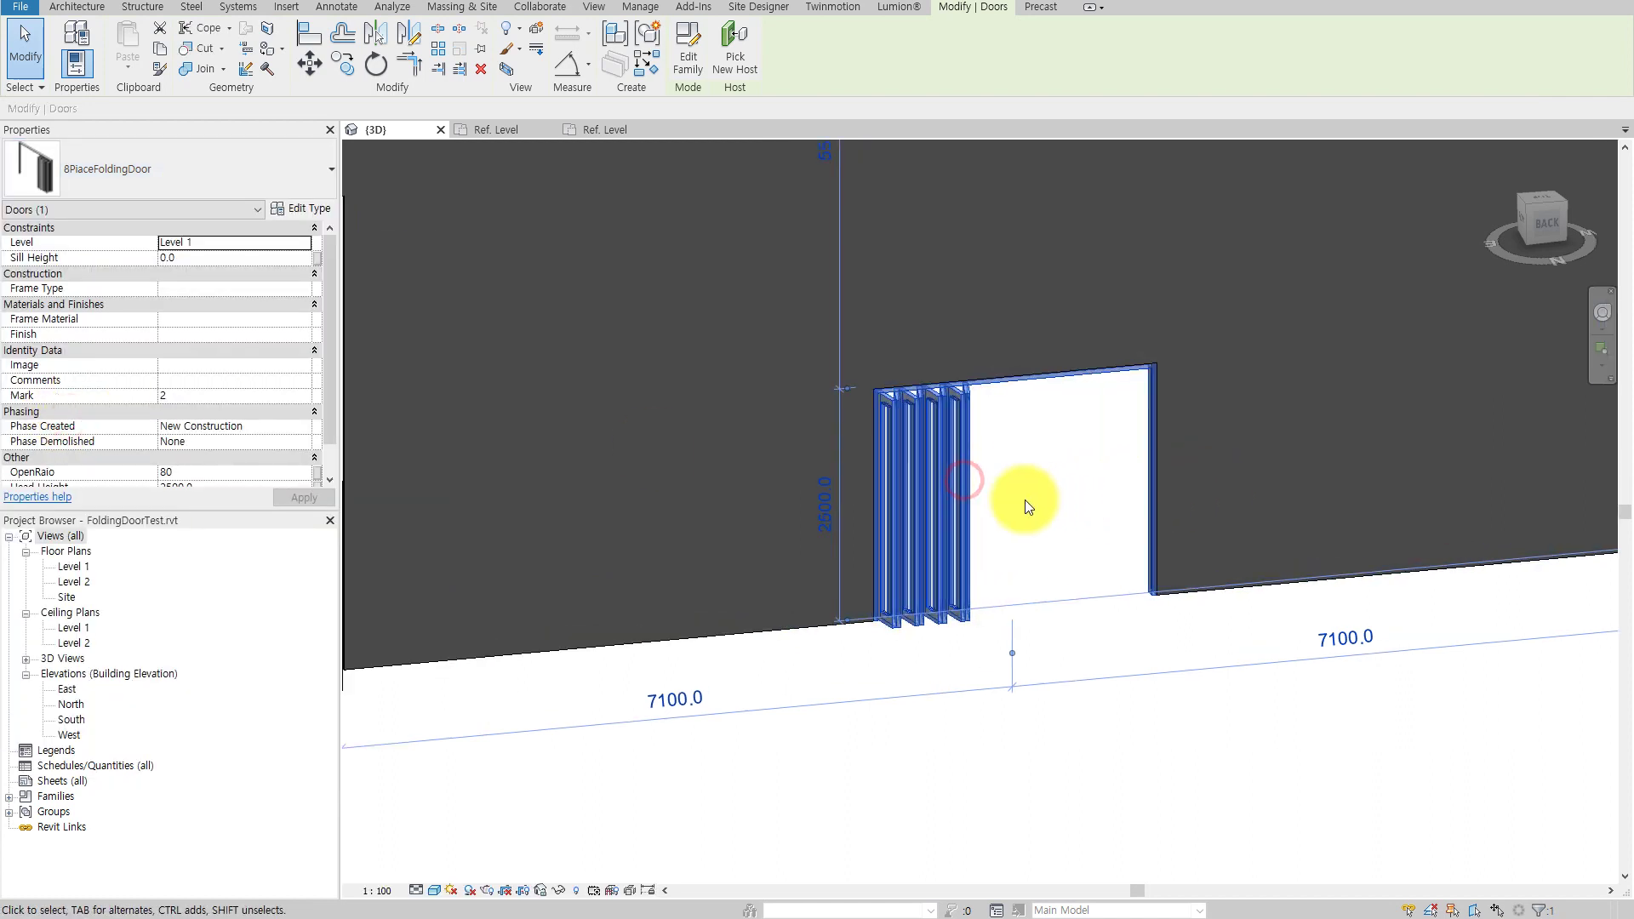
pyautogui.scroll(-1, 264, 446)
# Close the door with OpenRaio 0 and select the Width in its type properties.
pyautogui.click(245, 441)
pyautogui.write('0')
pyautogui.click(291, 494)
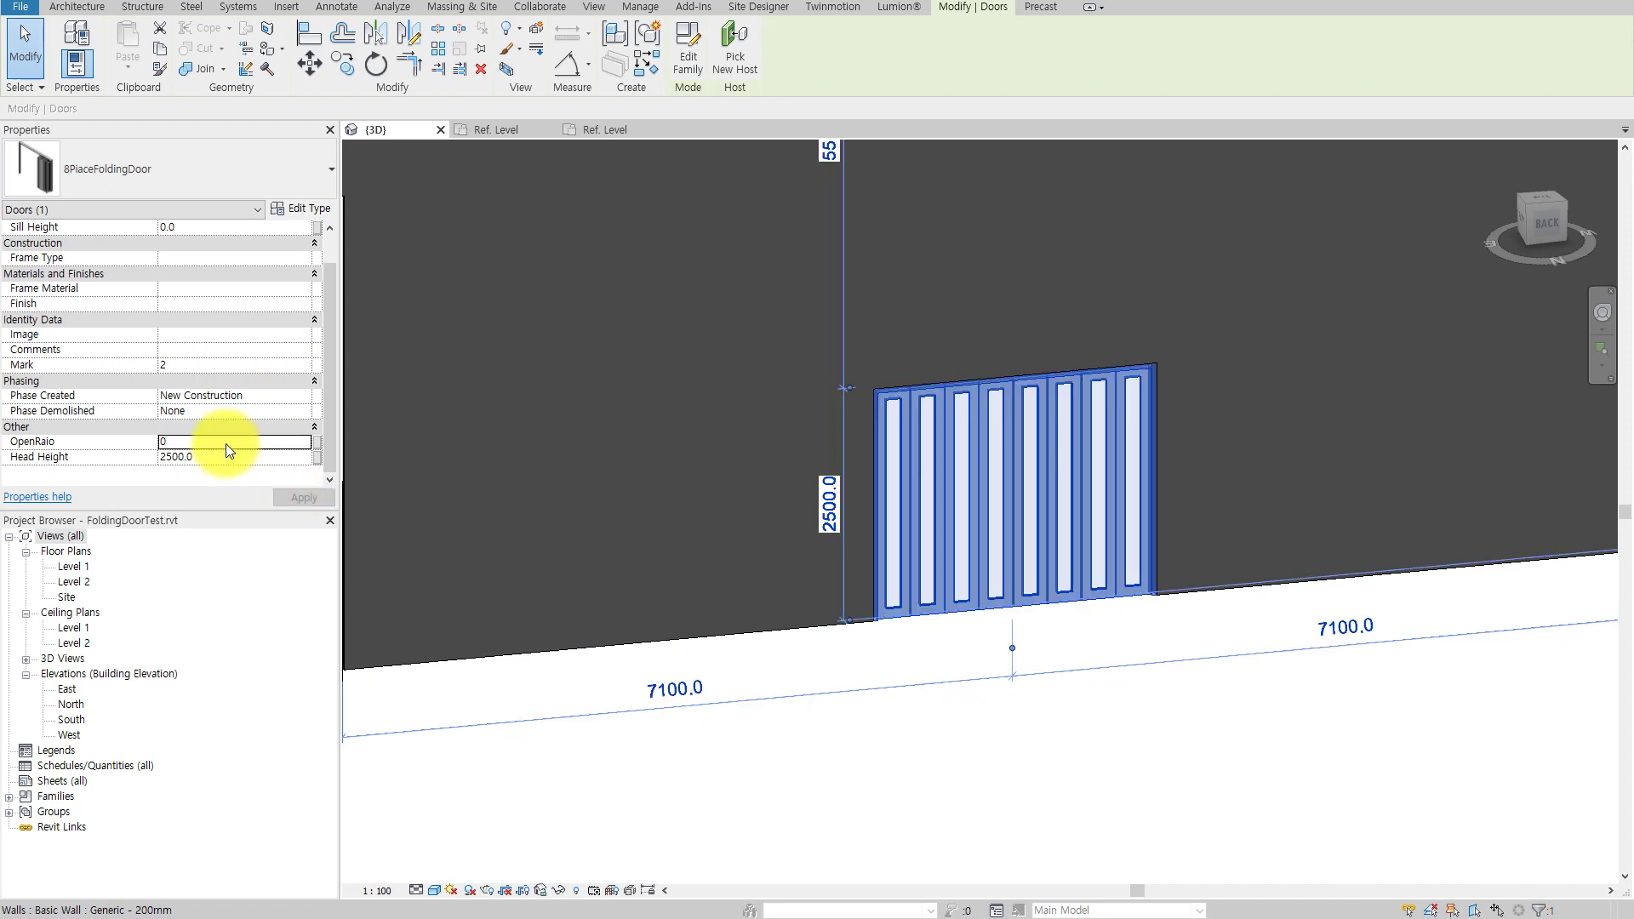
pyautogui.click(289, 207)
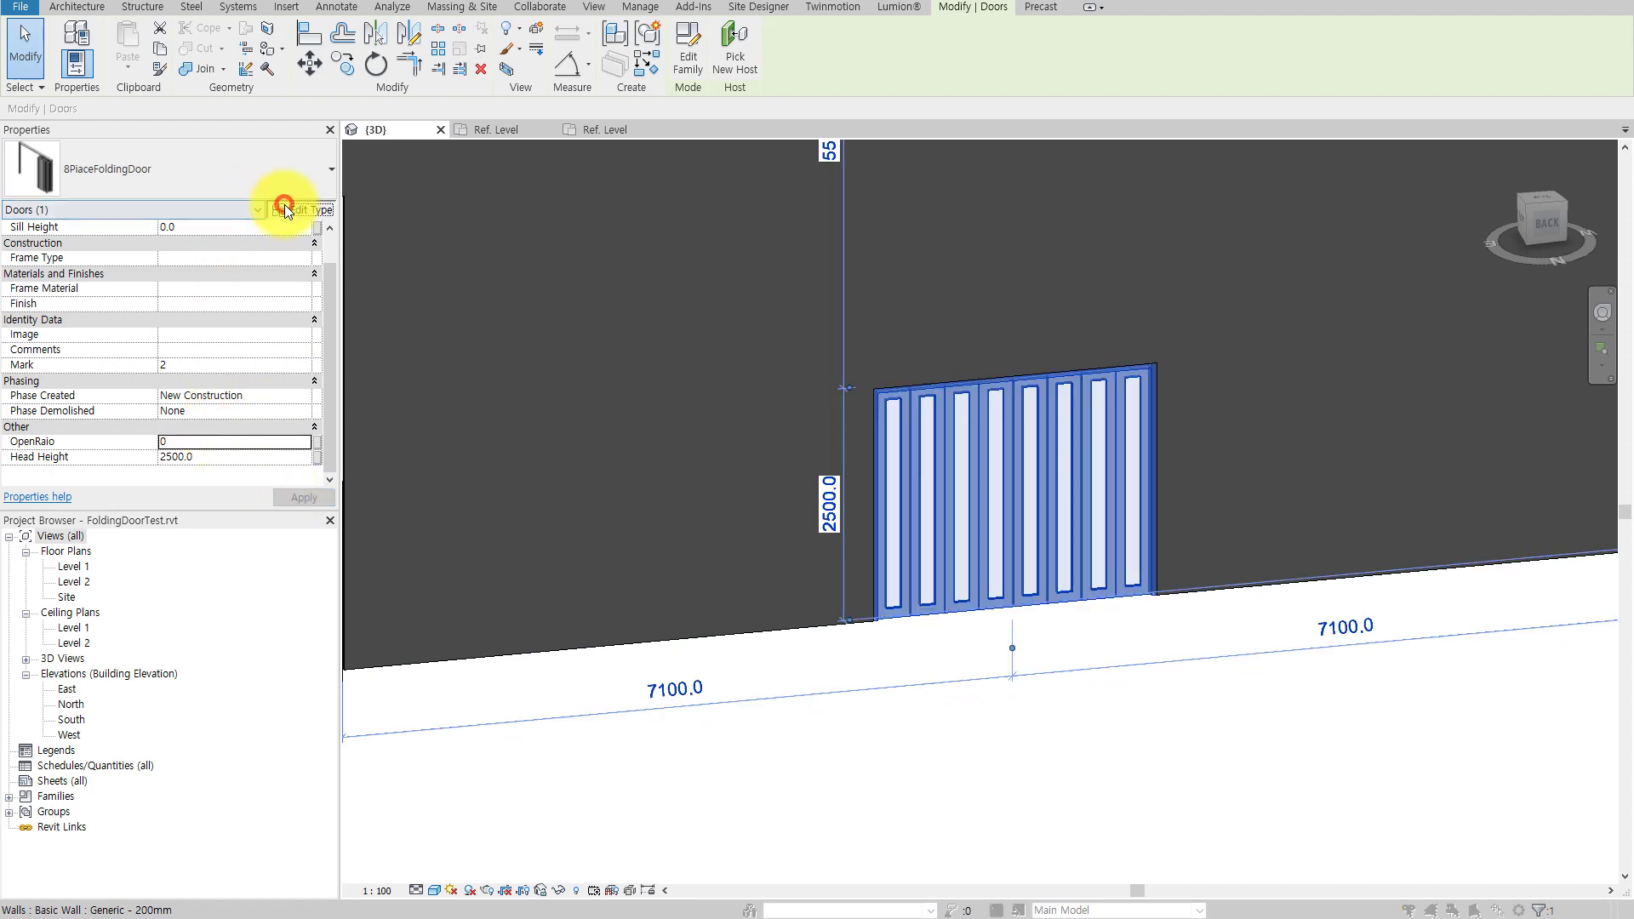
pyautogui.click(804, 606)
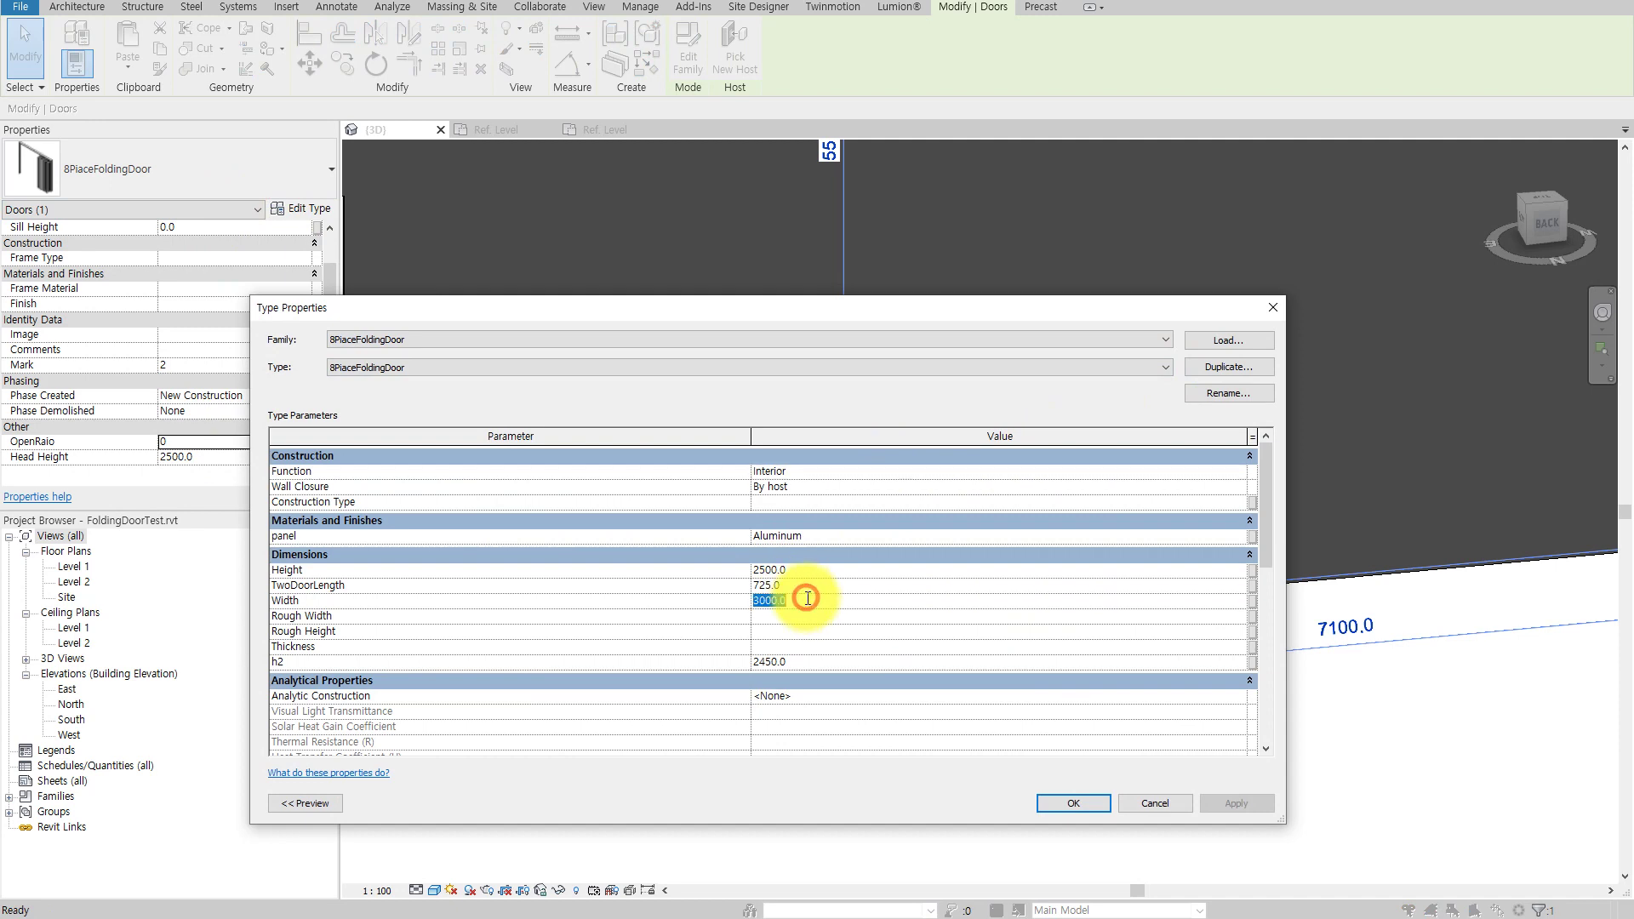
# Set the door type Width to 5000 and confirm the value.
pyautogui.write('5000')
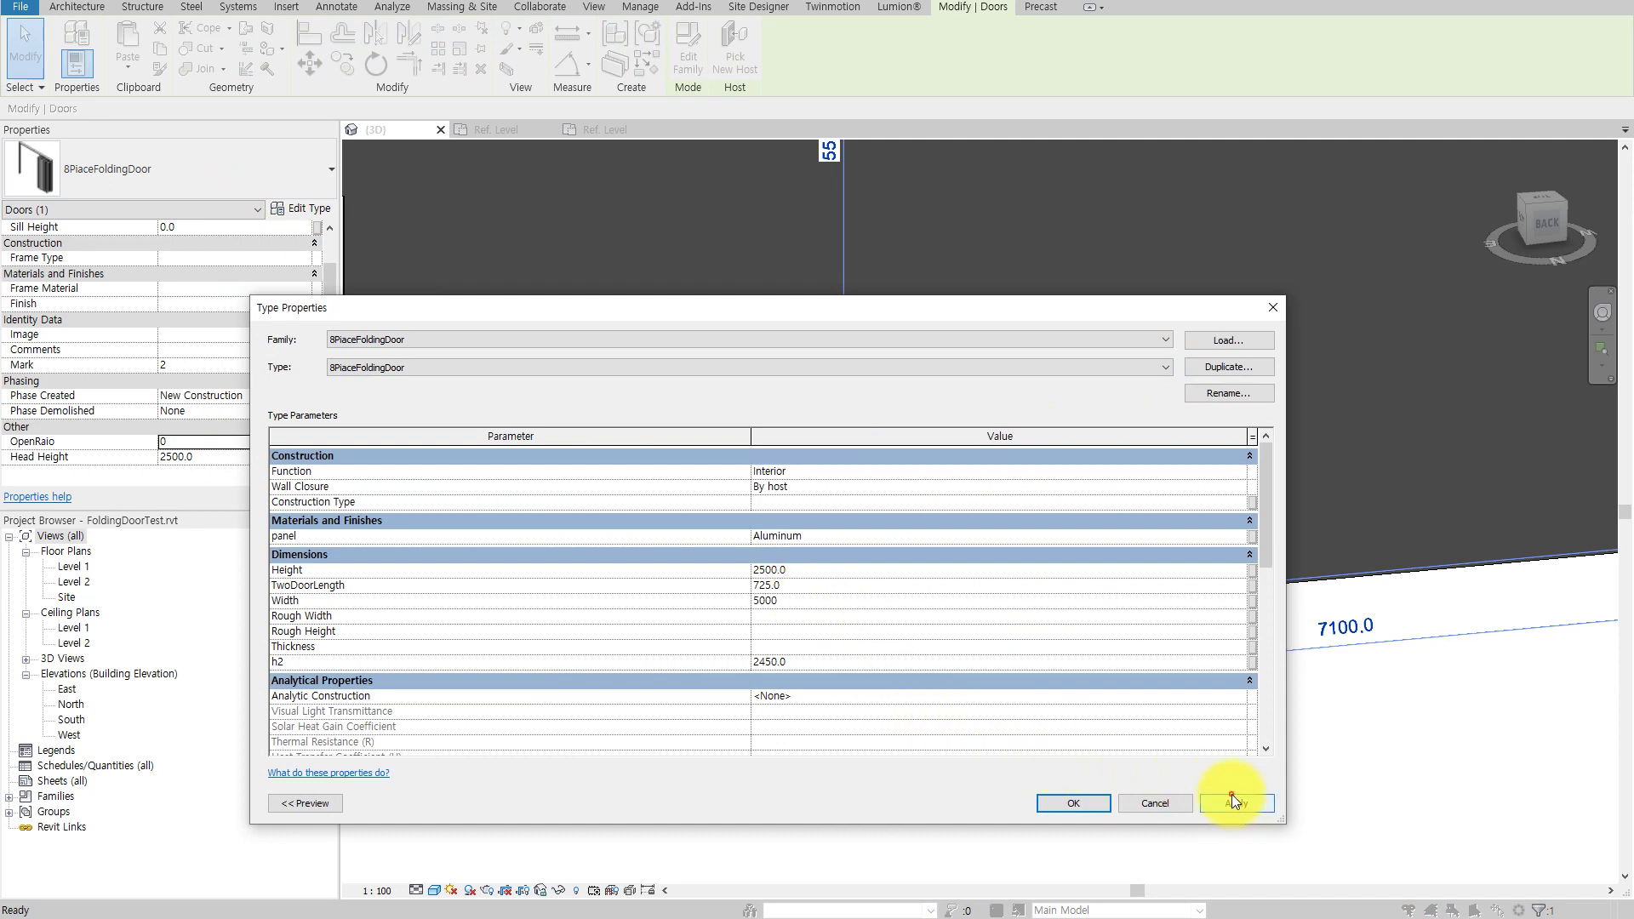
pyautogui.click(1232, 801)
pyautogui.click(1074, 803)
pyautogui.moveTo(1078, 665)
pyautogui.keyDown('shift'); pyautogui.mouseDown(button='middle')
pyautogui.moveTo(1201, 666)
pyautogui.moveTo(1050, 631)
pyautogui.mouseUp(button='middle'); pyautogui.keyUp('shift')
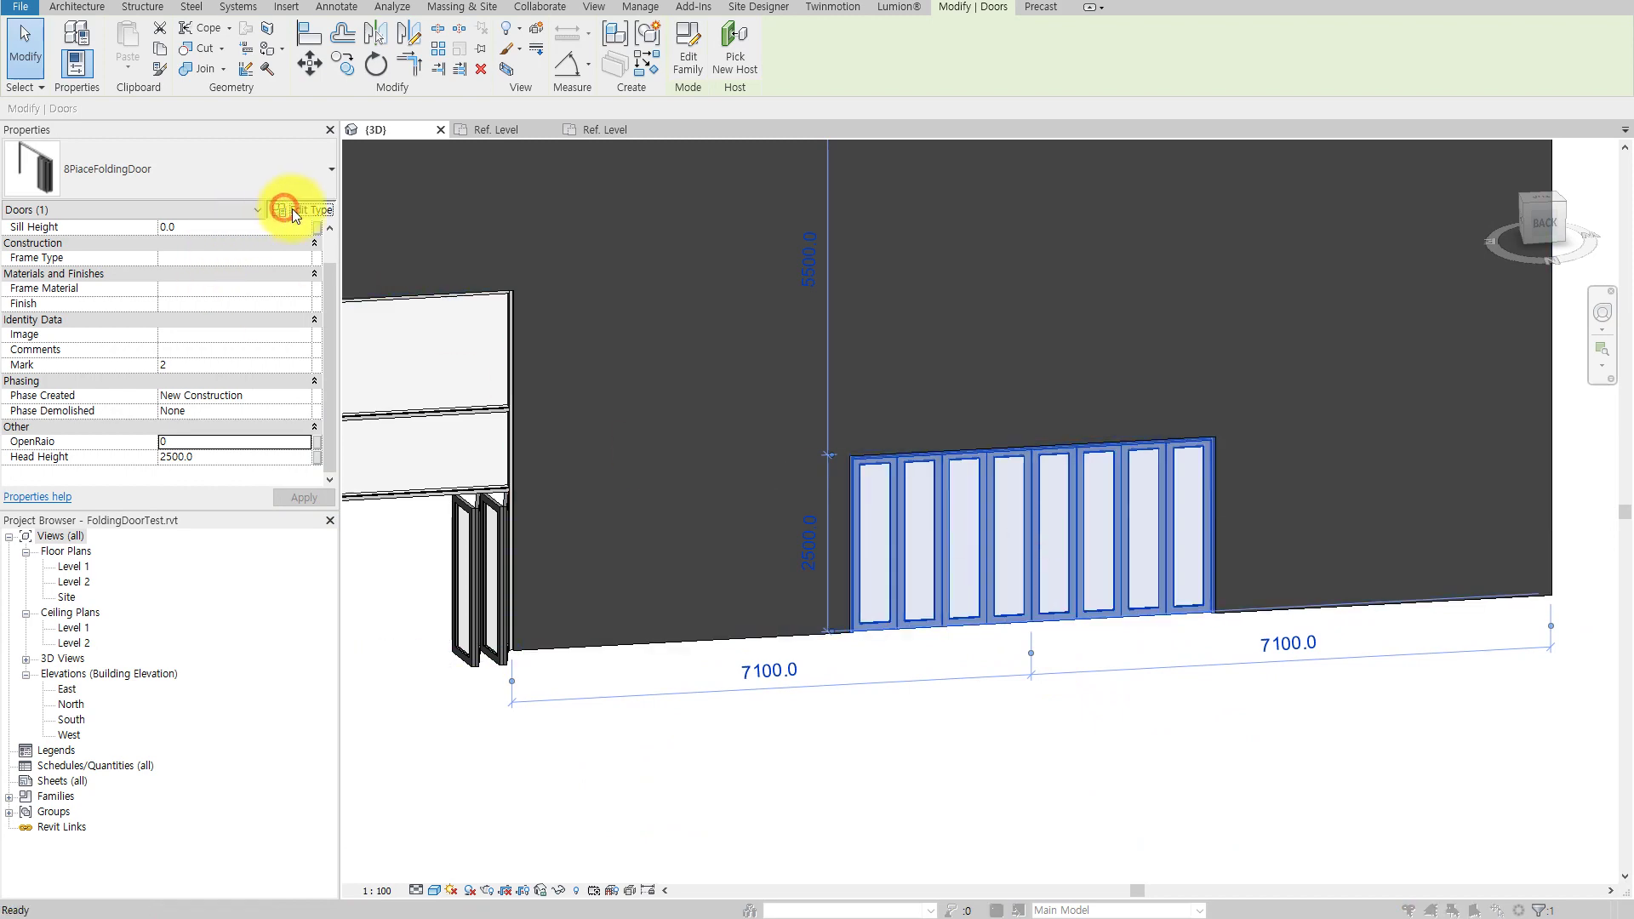
pyautogui.click(286, 211)
pyautogui.click(810, 604)
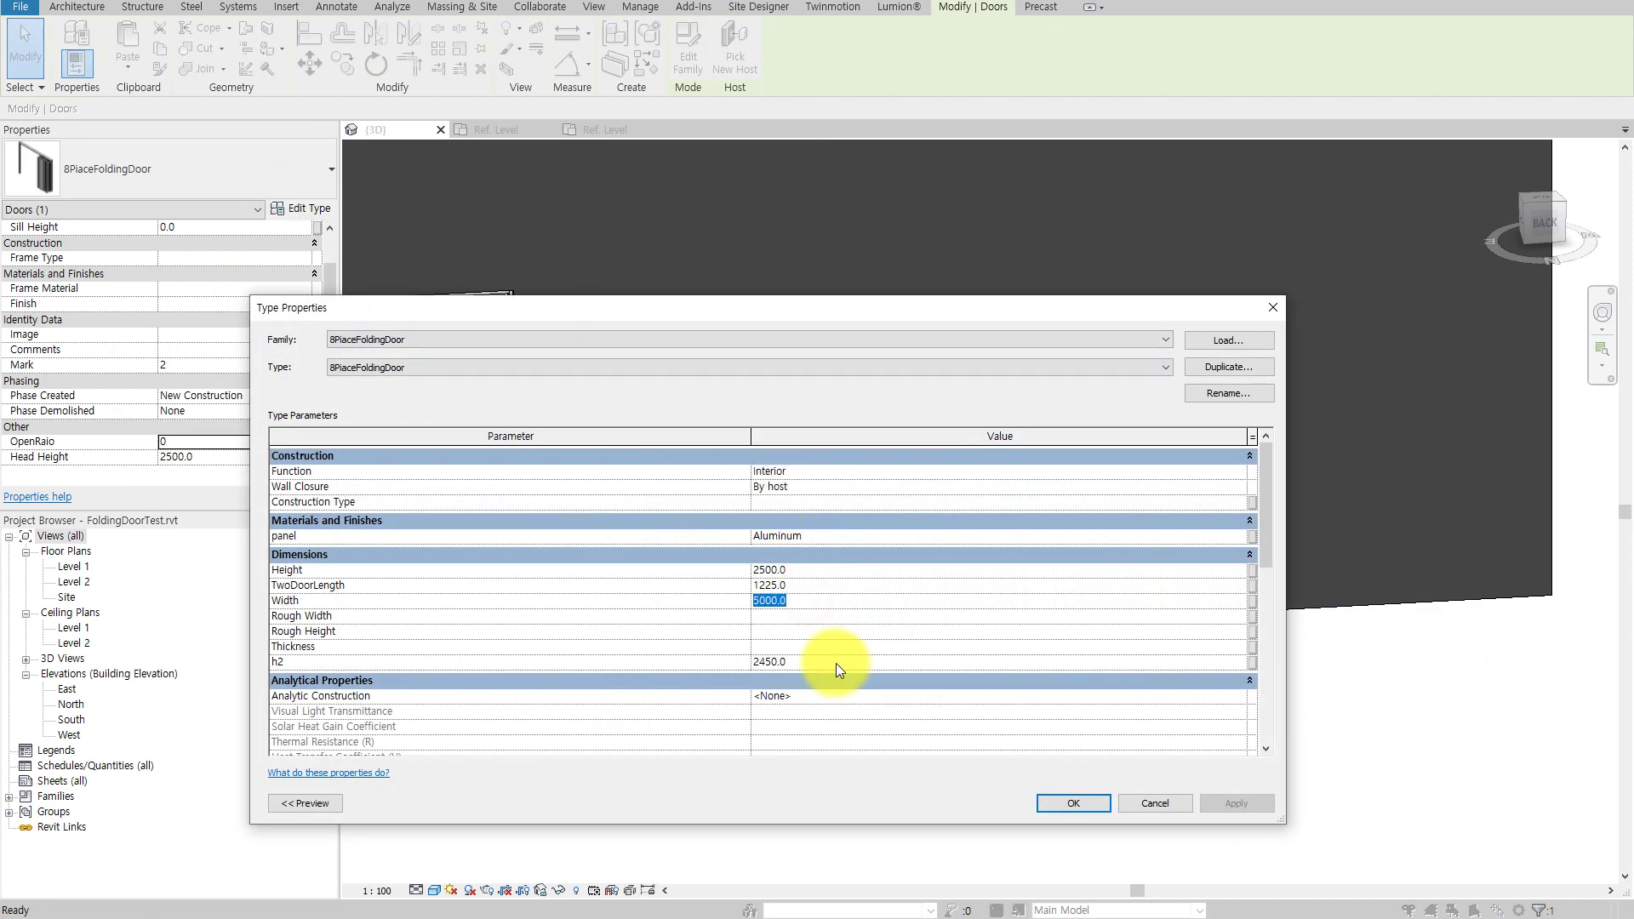
pyautogui.scroll(-2, 965, 699)
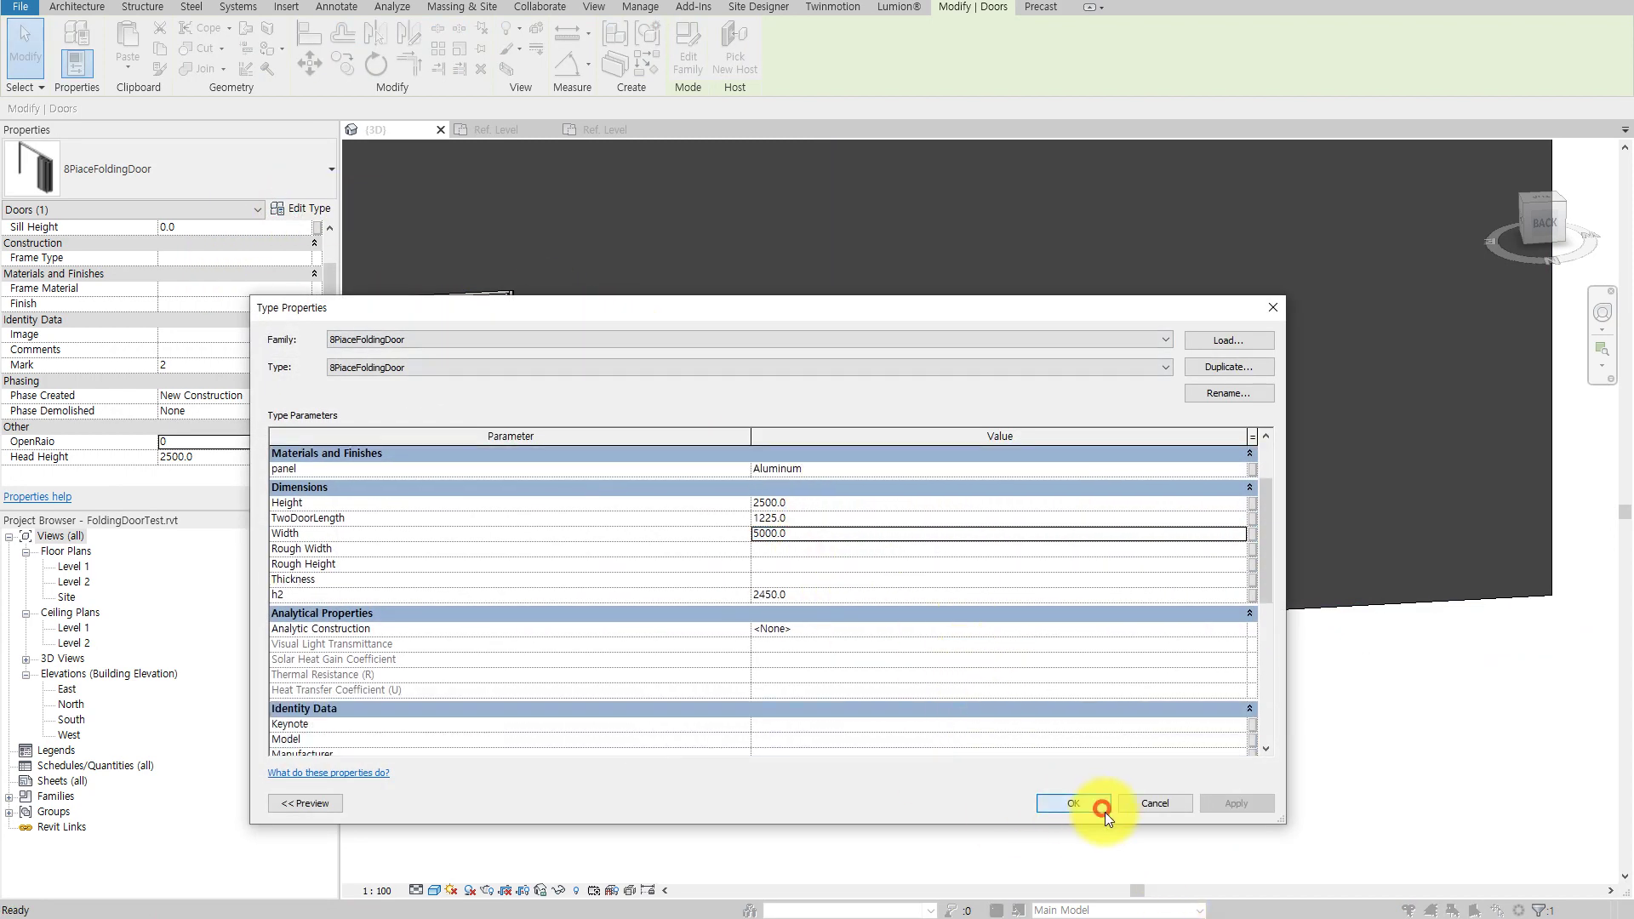
pyautogui.click(1074, 804)
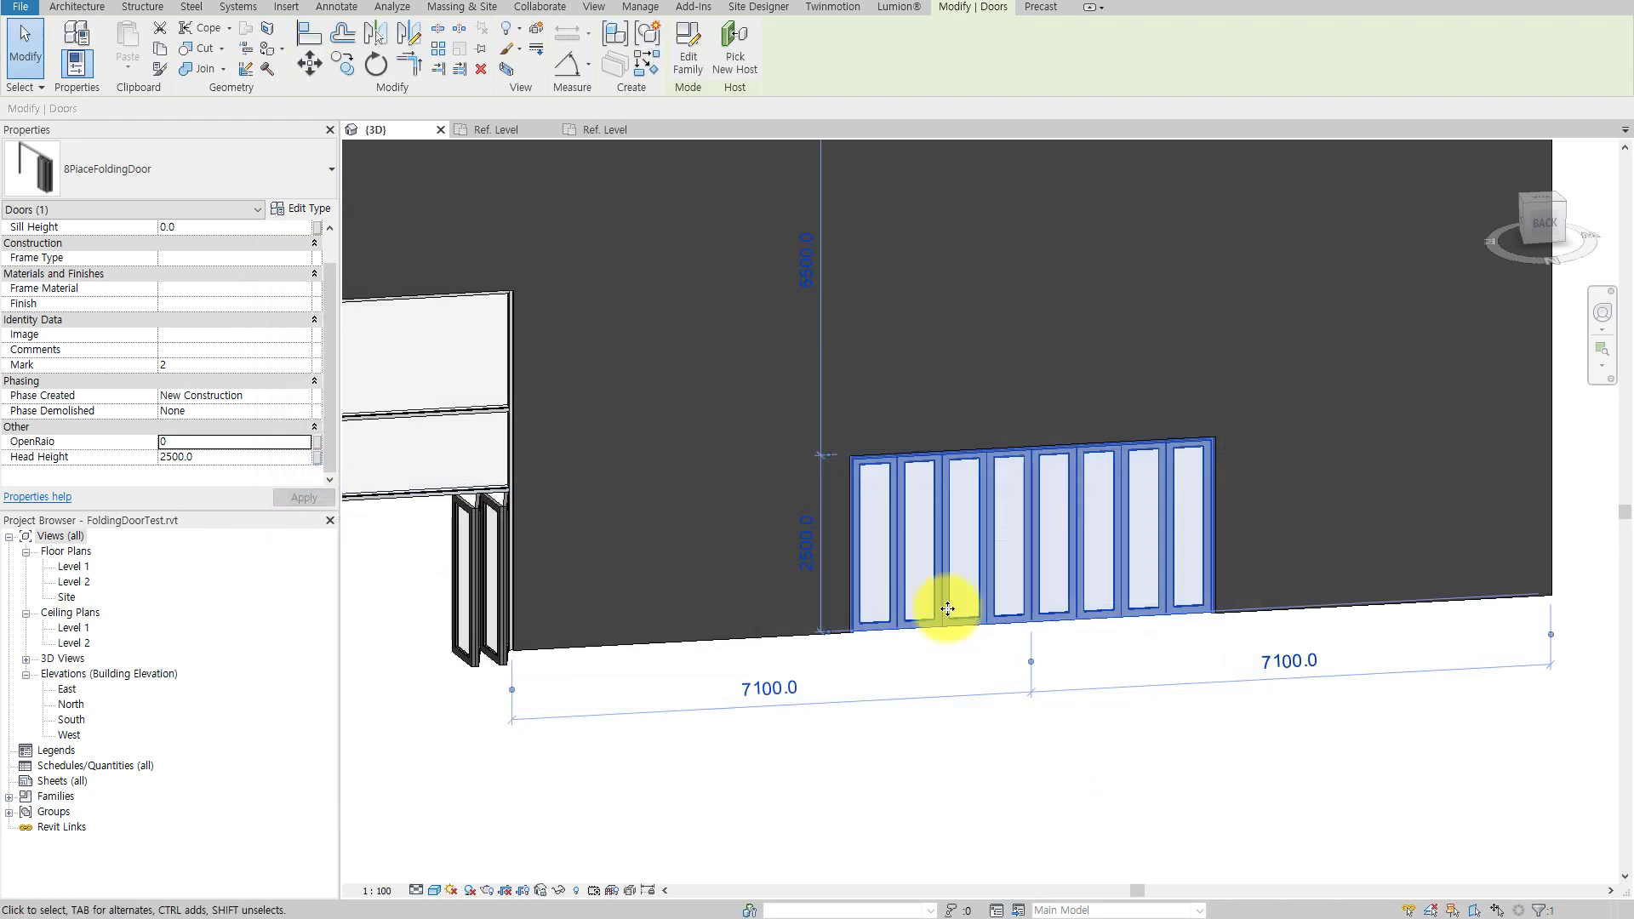
# Flex the door's OpenRaio through 50, 10 and 100 and inspect the result.
pyautogui.click(187, 442)
pyautogui.write('50')
pyautogui.press('Return')
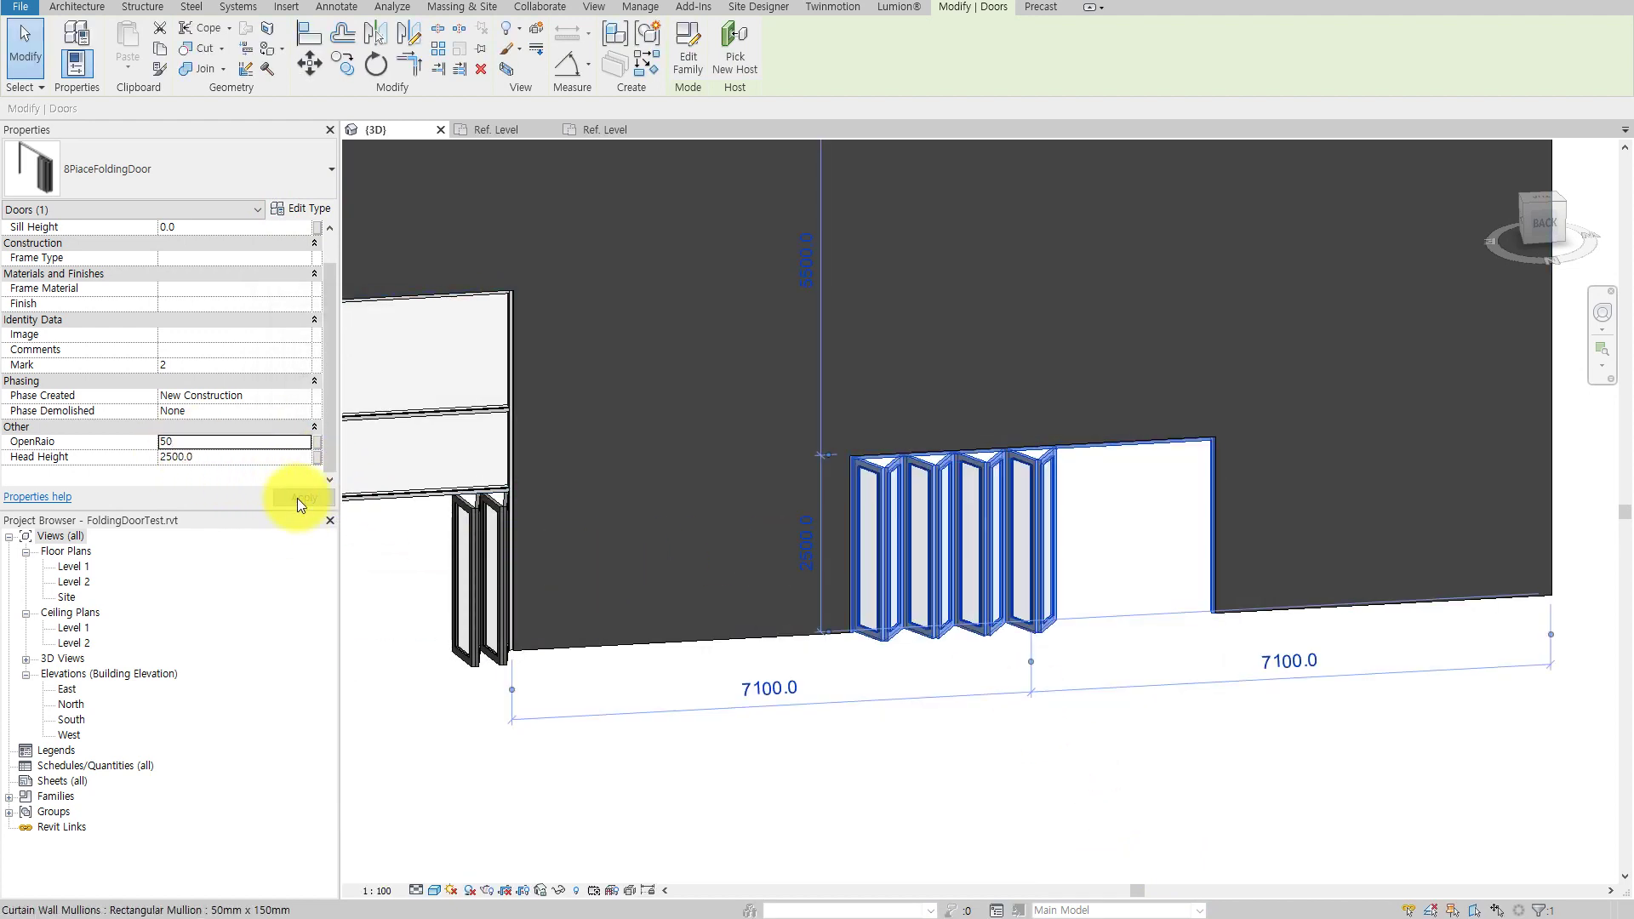
pyautogui.doubleClick(182, 441)
pyautogui.write('10')
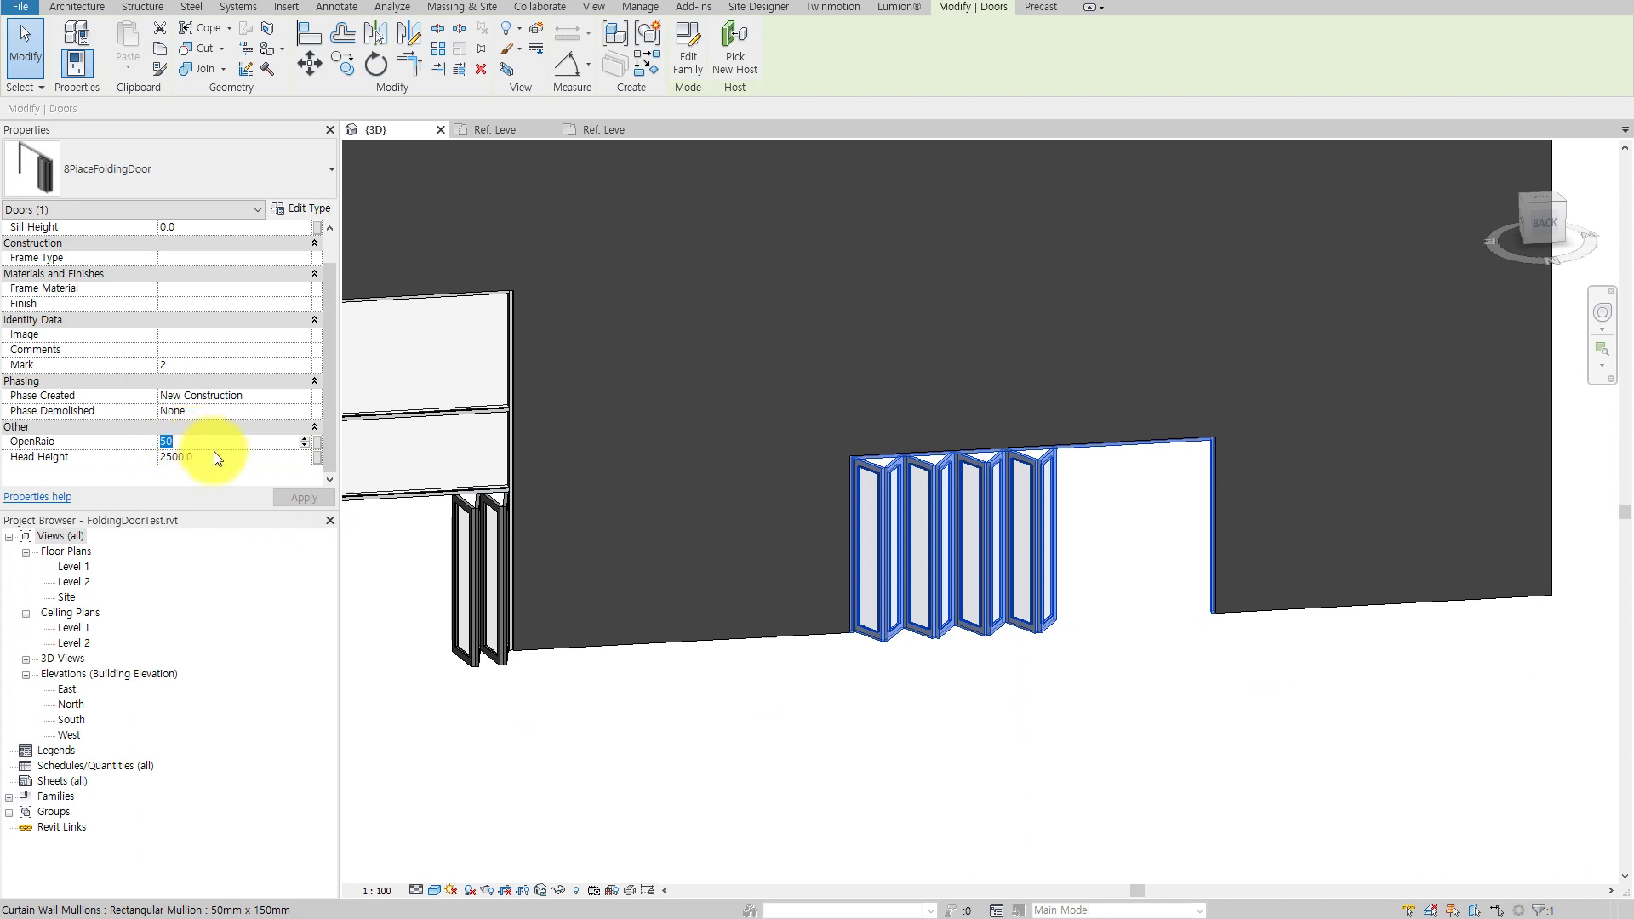
pyautogui.click(292, 496)
pyautogui.click(182, 442)
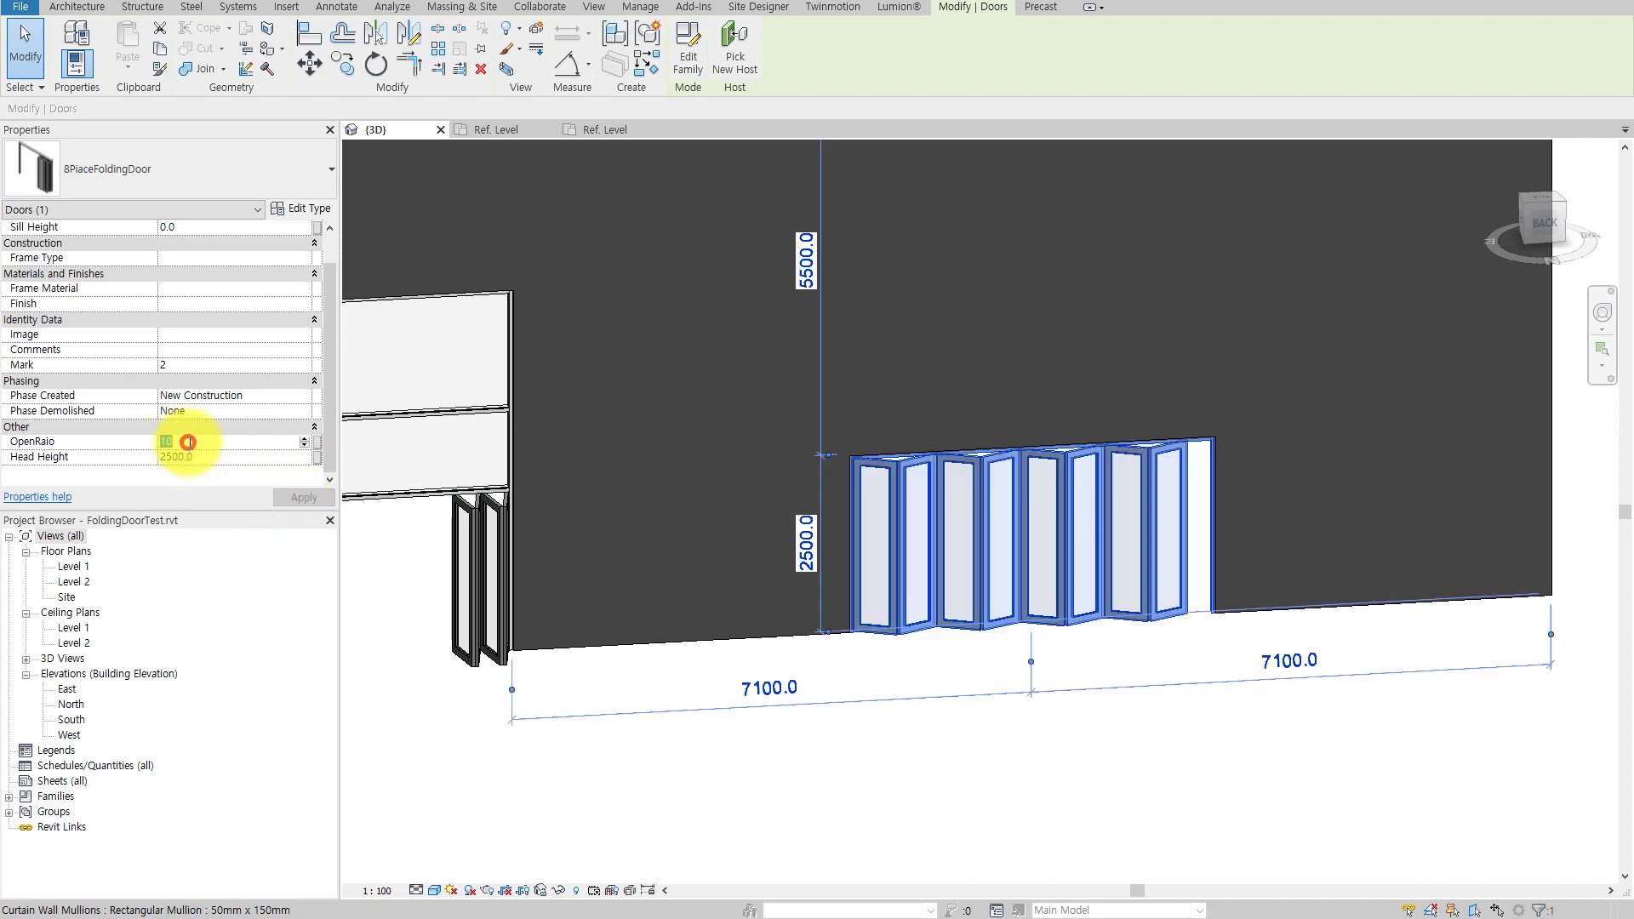
pyautogui.write('100')
pyautogui.click(303, 499)
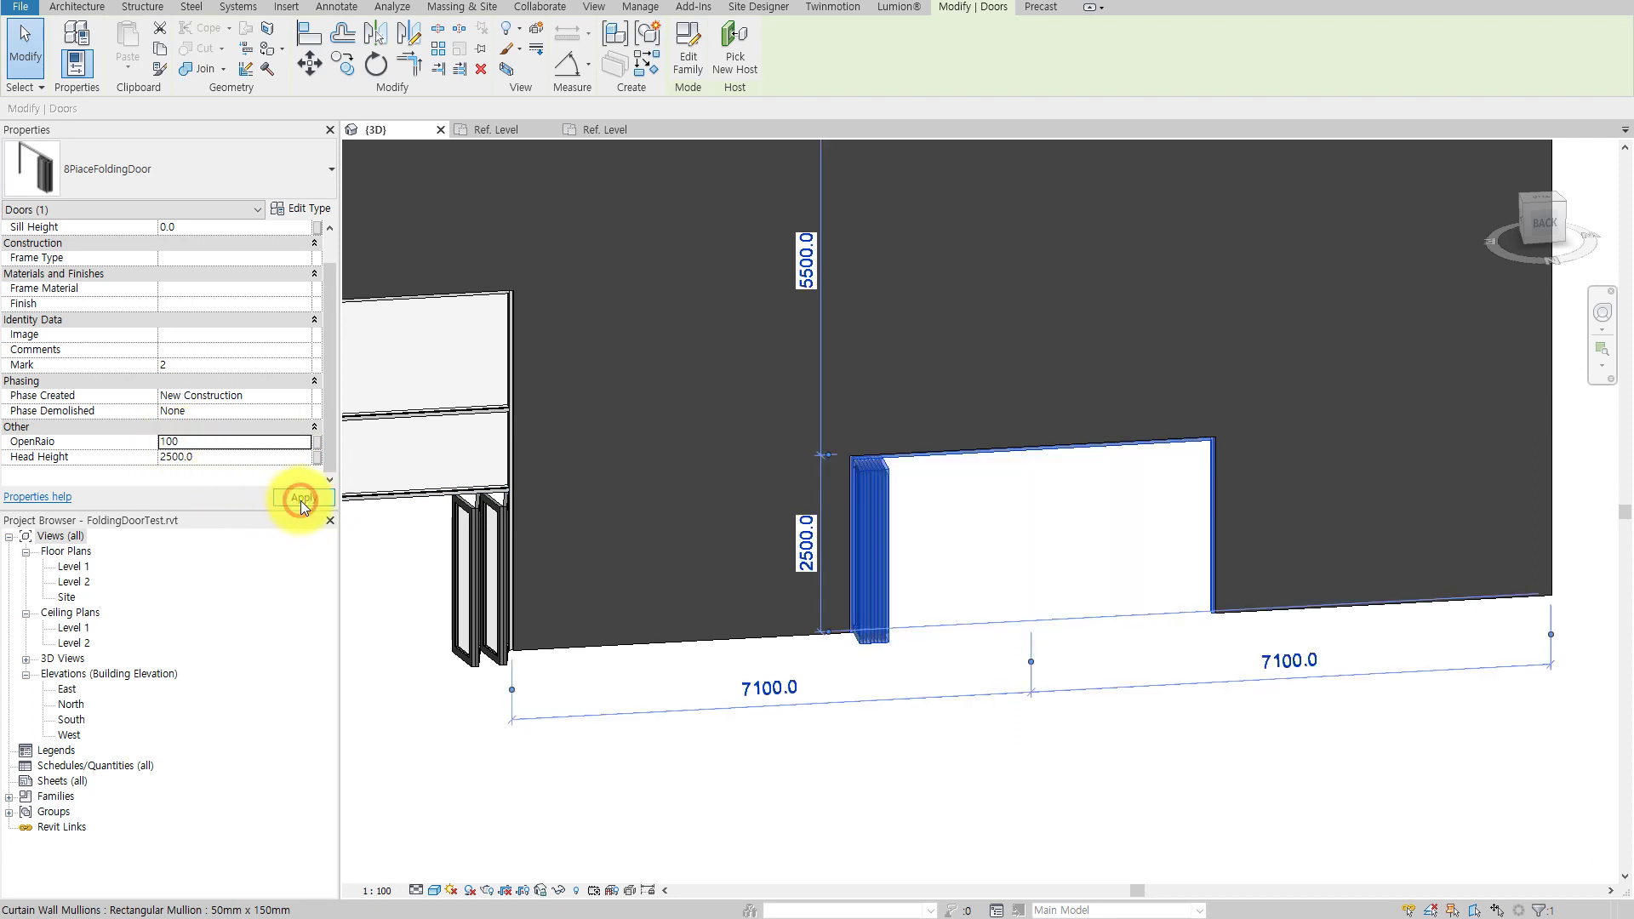
pyautogui.moveTo(876, 595)
pyautogui.keyDown('shift'); pyautogui.mouseDown(button='middle')
pyautogui.moveTo(1127, 662)
pyautogui.moveTo(874, 688)
pyautogui.moveTo(840, 513)
pyautogui.moveTo(859, 488)
pyautogui.mouseUp(button='middle'); pyautogui.keyUp('shift')
pyautogui.click(1127, 662)
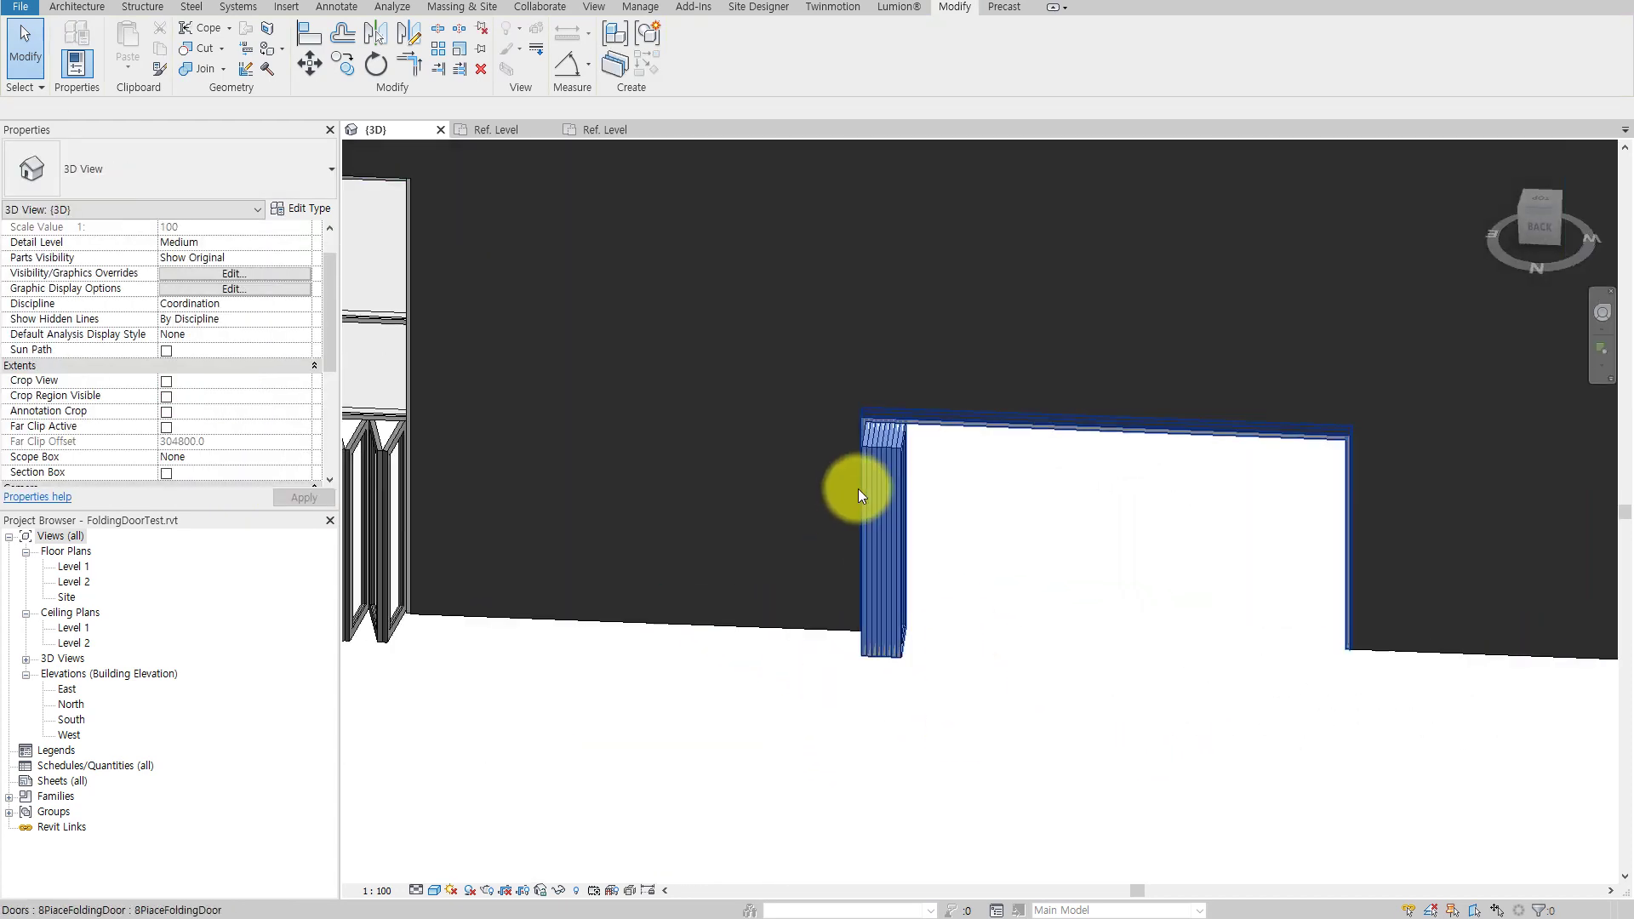
# Set the door's OpenRaio to 95 and view it from another angle.
pyautogui.click(860, 488)
pyautogui.scroll(5, 926, 494)
pyautogui.click(241, 442)
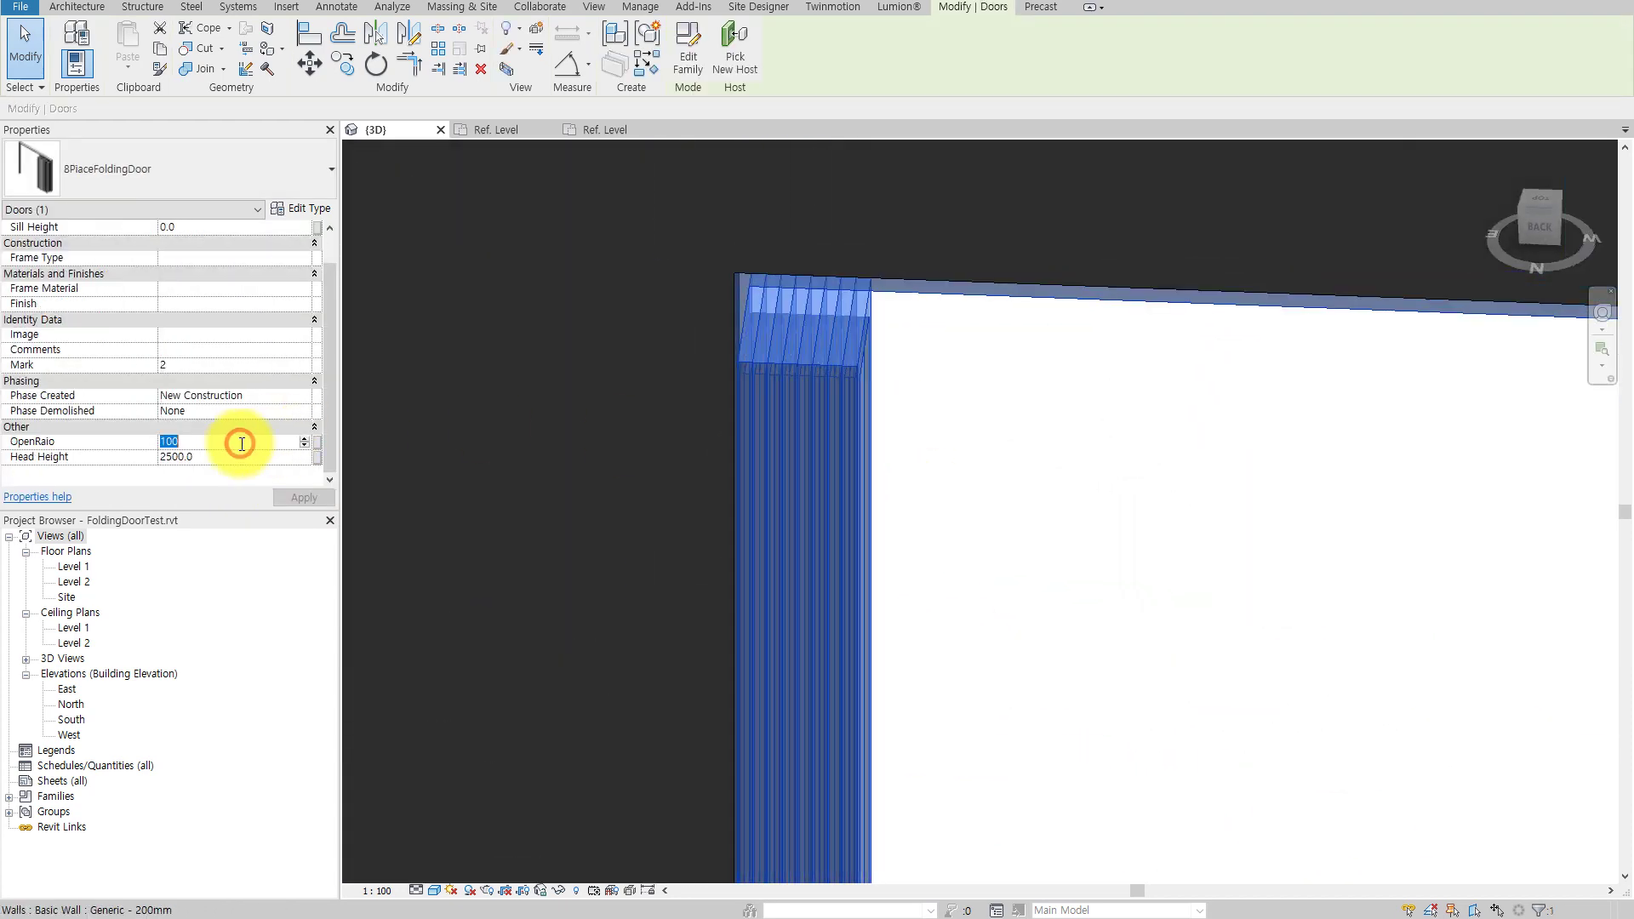
pyautogui.write('95')
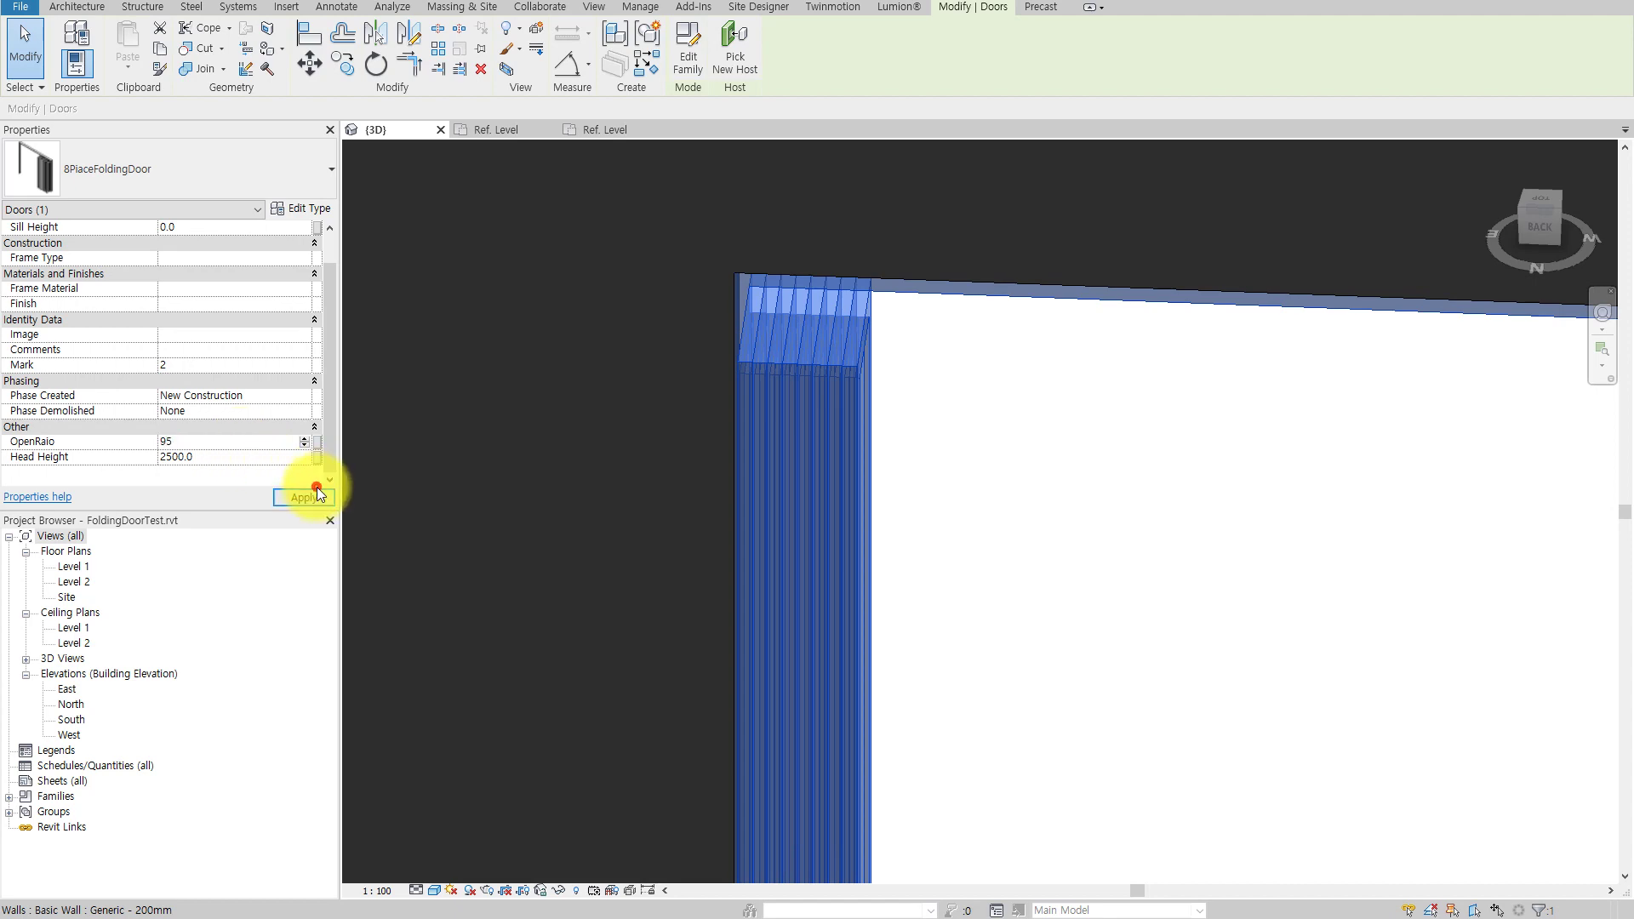
pyautogui.click(322, 494)
pyautogui.moveTo(536, 493)
pyautogui.keyDown('shift'); pyautogui.mouseDown(button='middle')
pyautogui.moveTo(1202, 504)
pyautogui.moveTo(1047, 621)
pyautogui.moveTo(1025, 664)
pyautogui.moveTo(719, 280)
pyautogui.moveTo(686, 401)
pyautogui.moveTo(840, 431)
pyautogui.moveTo(789, 336)
pyautogui.moveTo(661, 649)
pyautogui.moveTo(602, 401)
pyautogui.moveTo(643, 692)
pyautogui.moveTo(730, 576)
pyautogui.moveTo(1189, 554)
pyautogui.moveTo(952, 737)
pyautogui.moveTo(942, 651)
pyautogui.moveTo(985, 683)
pyautogui.mouseUp(button='middle'); pyautogui.keyUp('shift')
pyautogui.press('Escape')
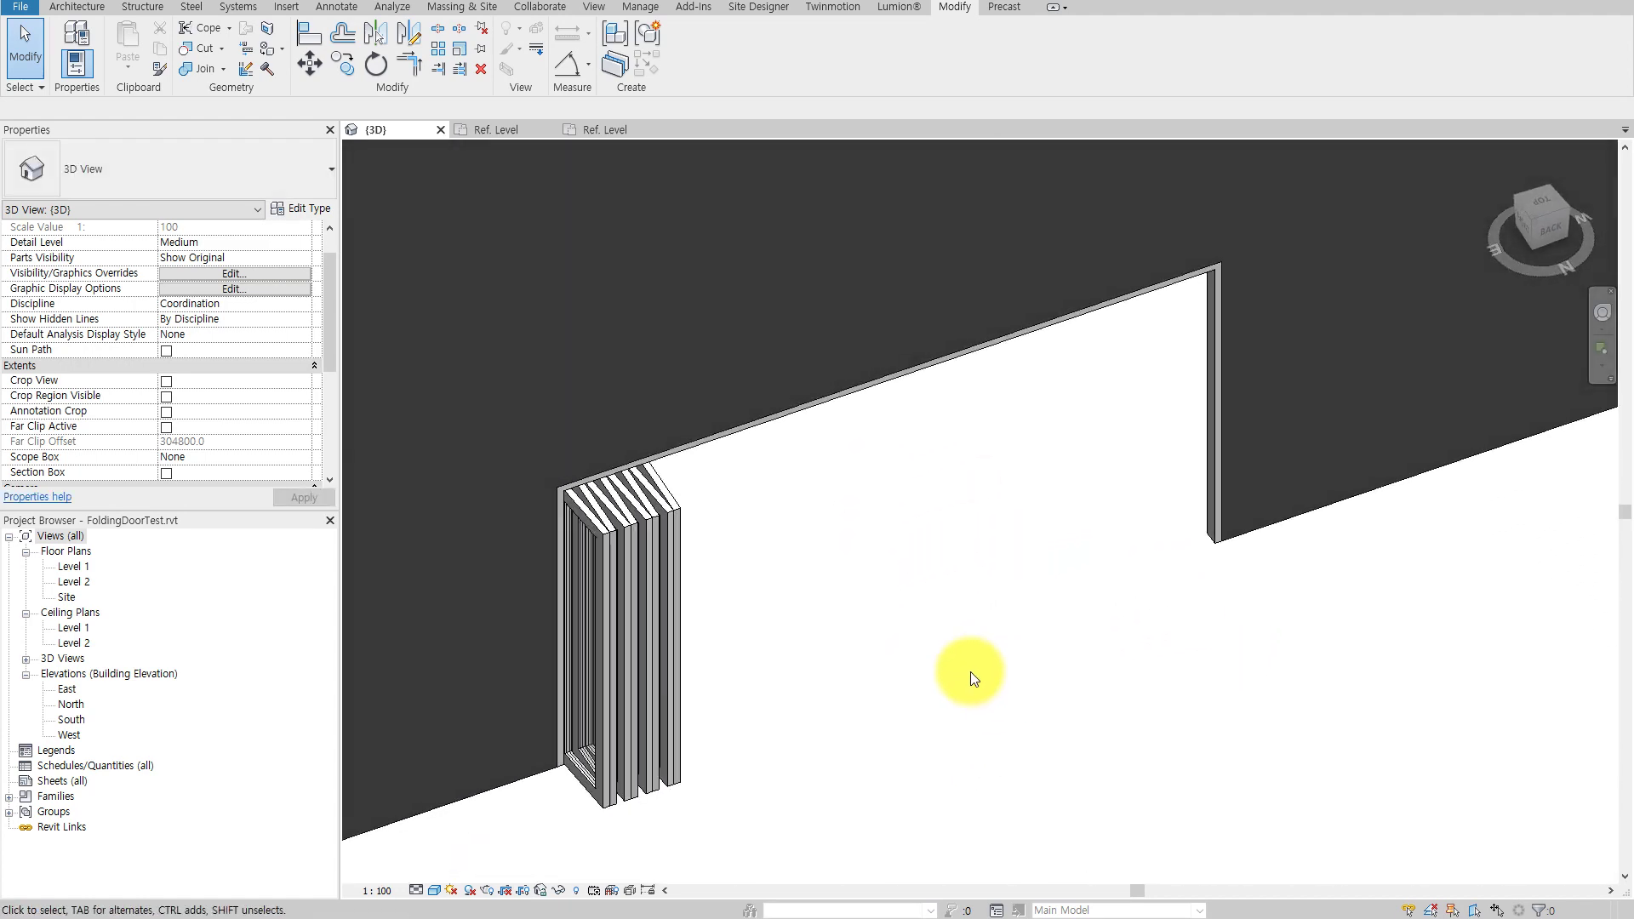
# Set the door back to OpenRaio 50 so it stands half open.
pyautogui.click(614, 548)
pyautogui.keyDown('shift'); pyautogui.moveTo(614, 548); pyautogui.dragTo(620, 558, button='middle'); pyautogui.keyUp('shift')
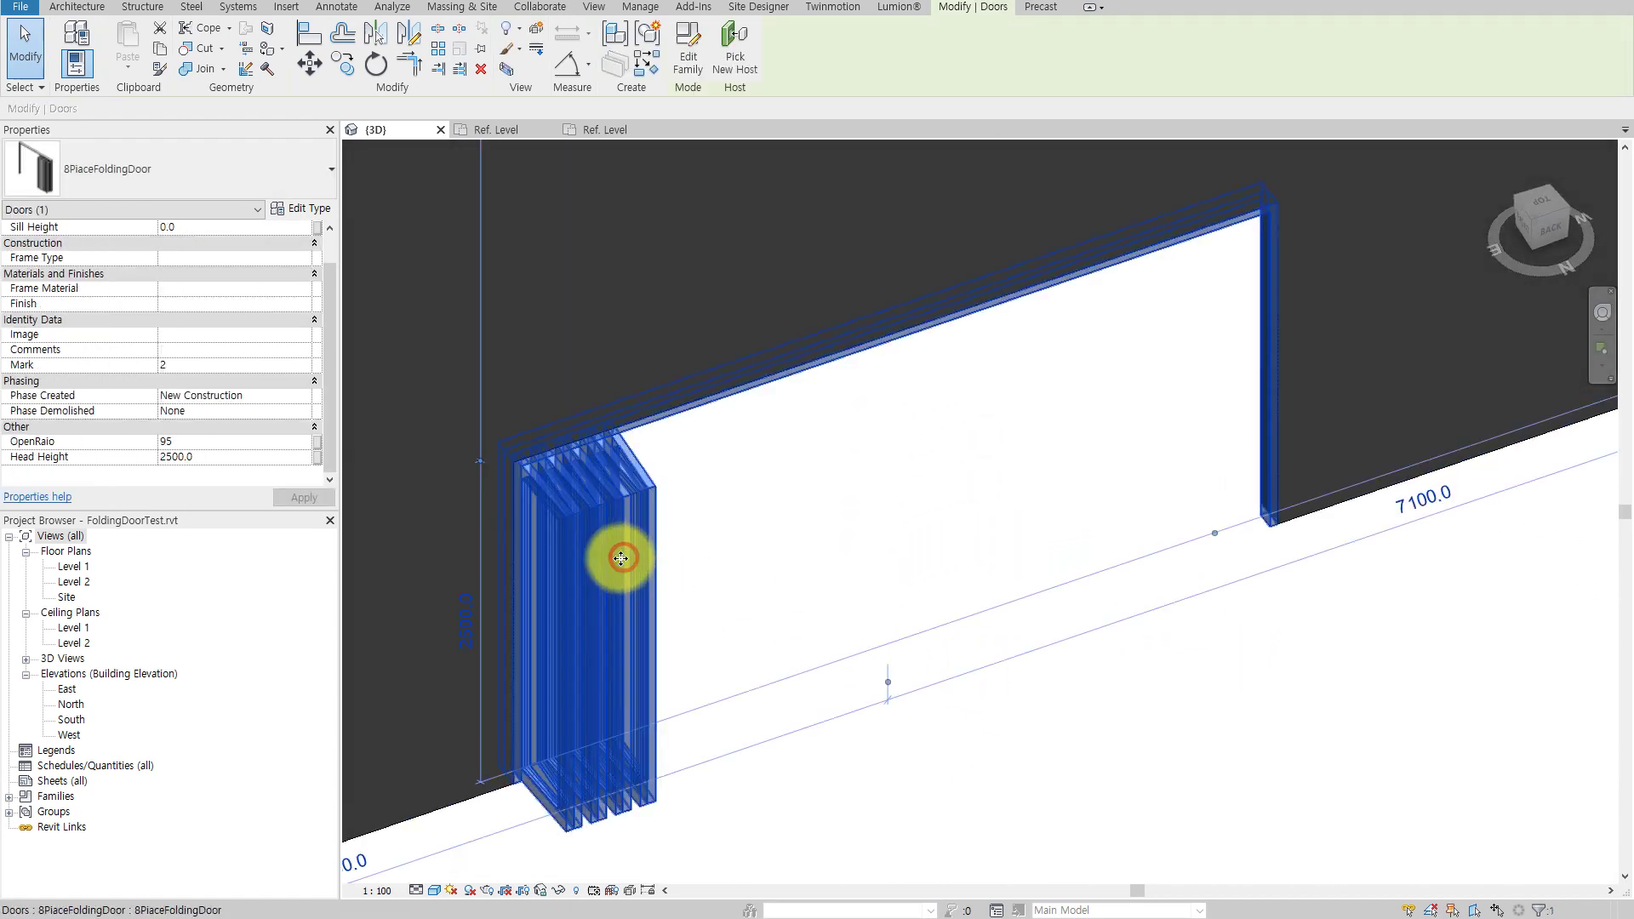
pyautogui.click(252, 443)
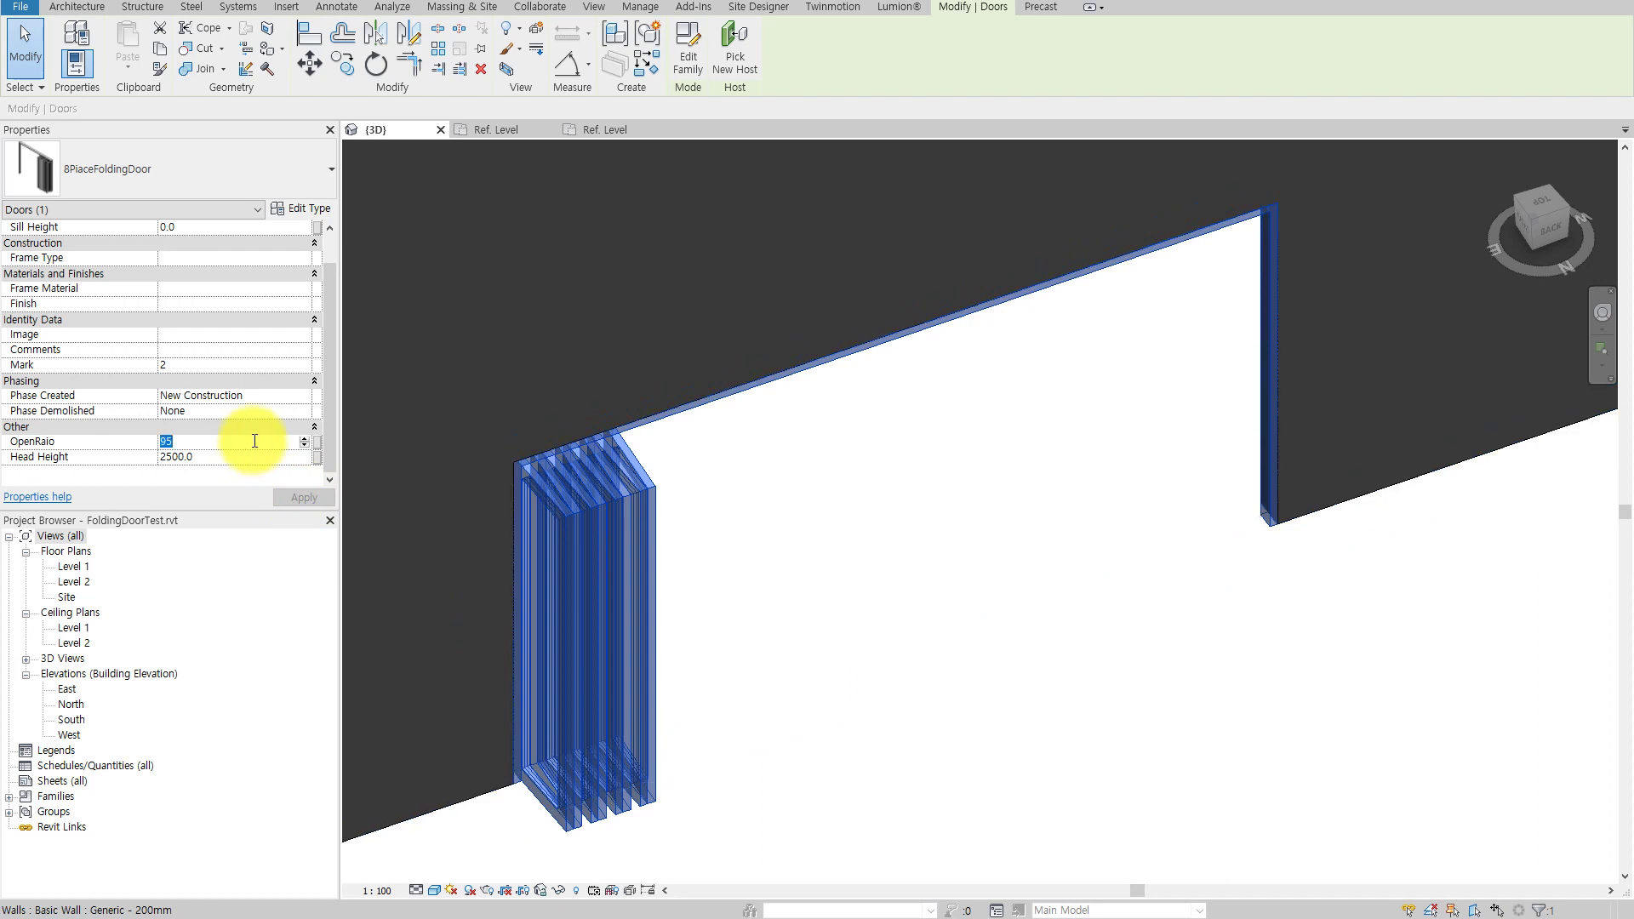
pyautogui.write('50')
pyautogui.click(288, 497)
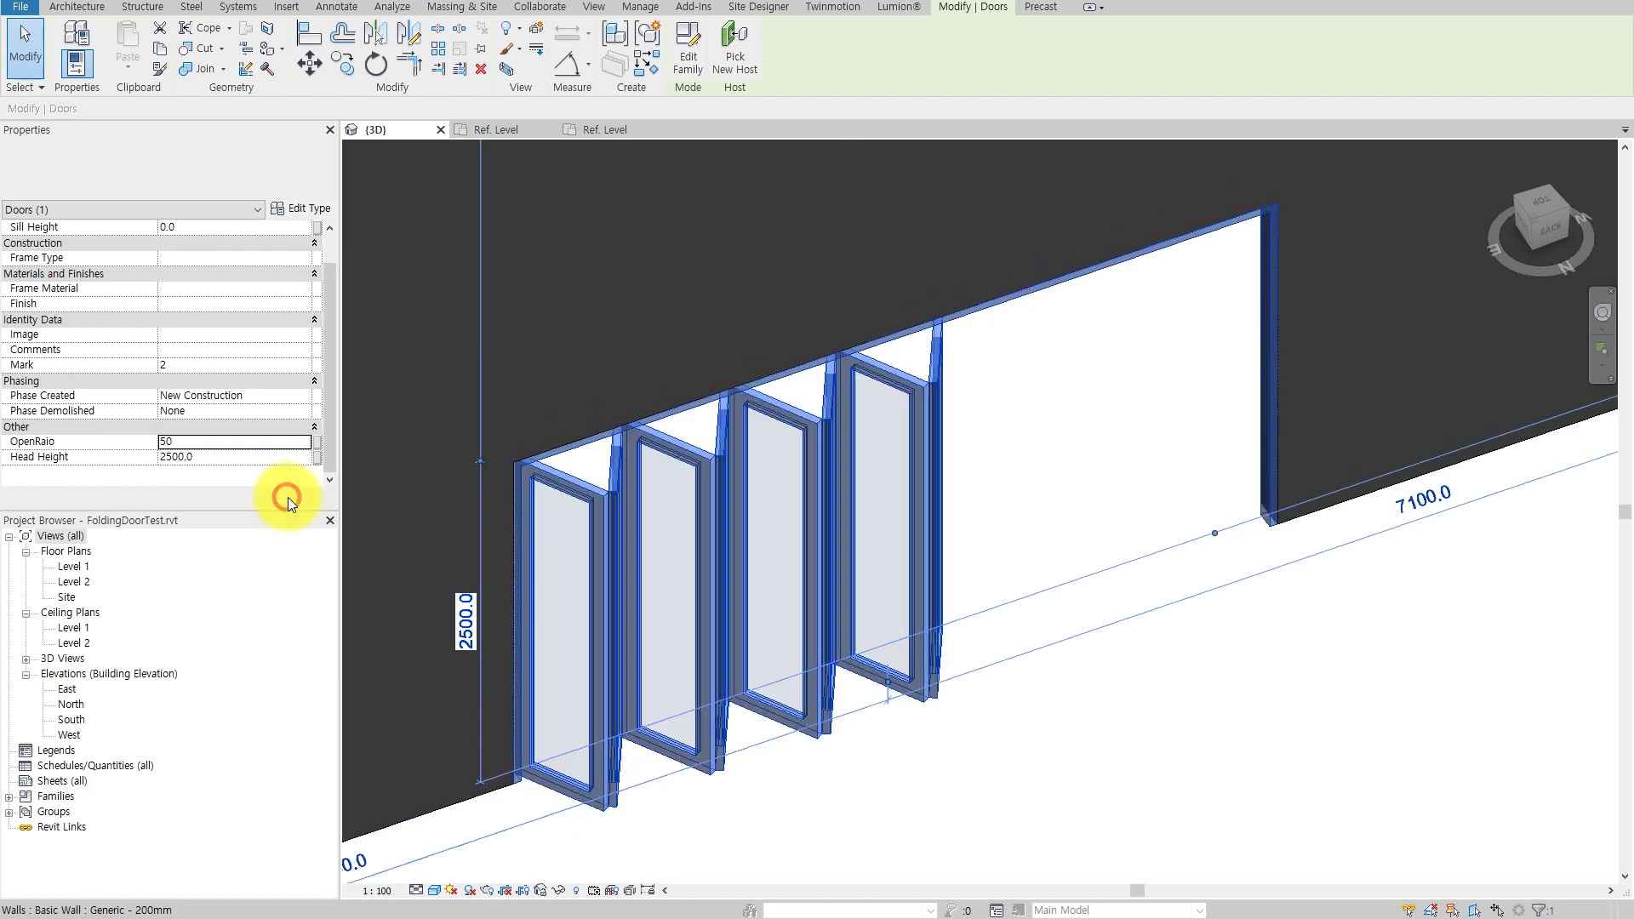
# Change the door type Height to 3000, then open the 8PlaceFoldingDoor family for editing.
pyautogui.click(299, 209)
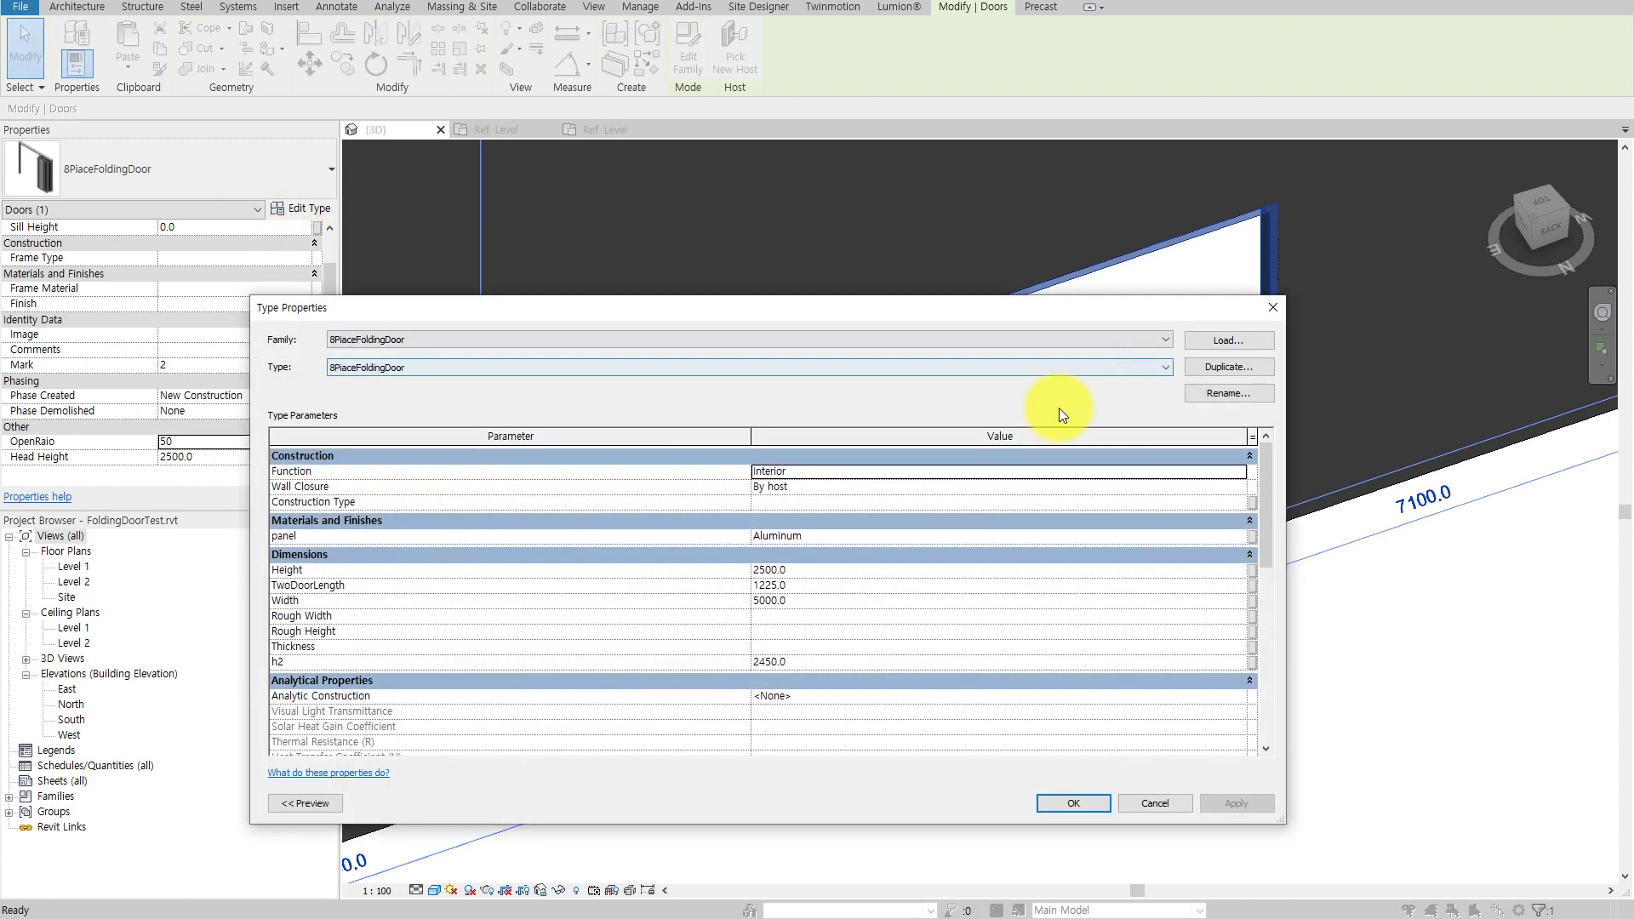
pyautogui.click(827, 569)
pyautogui.write('30')
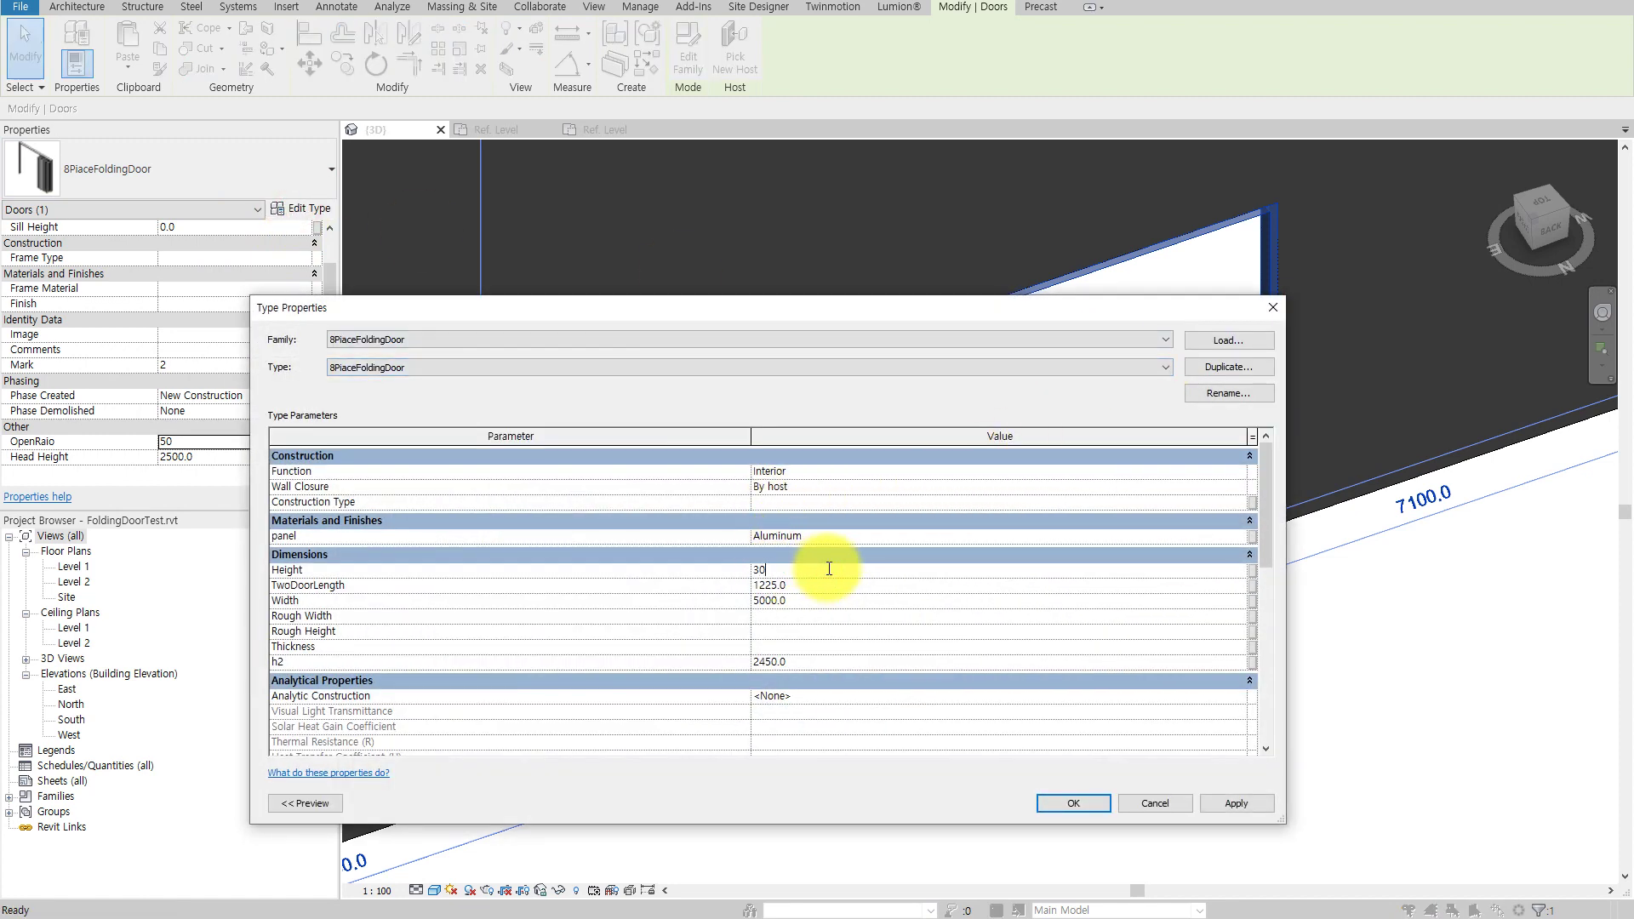
pyautogui.write('00')
pyautogui.click(1219, 804)
pyautogui.click(1072, 804)
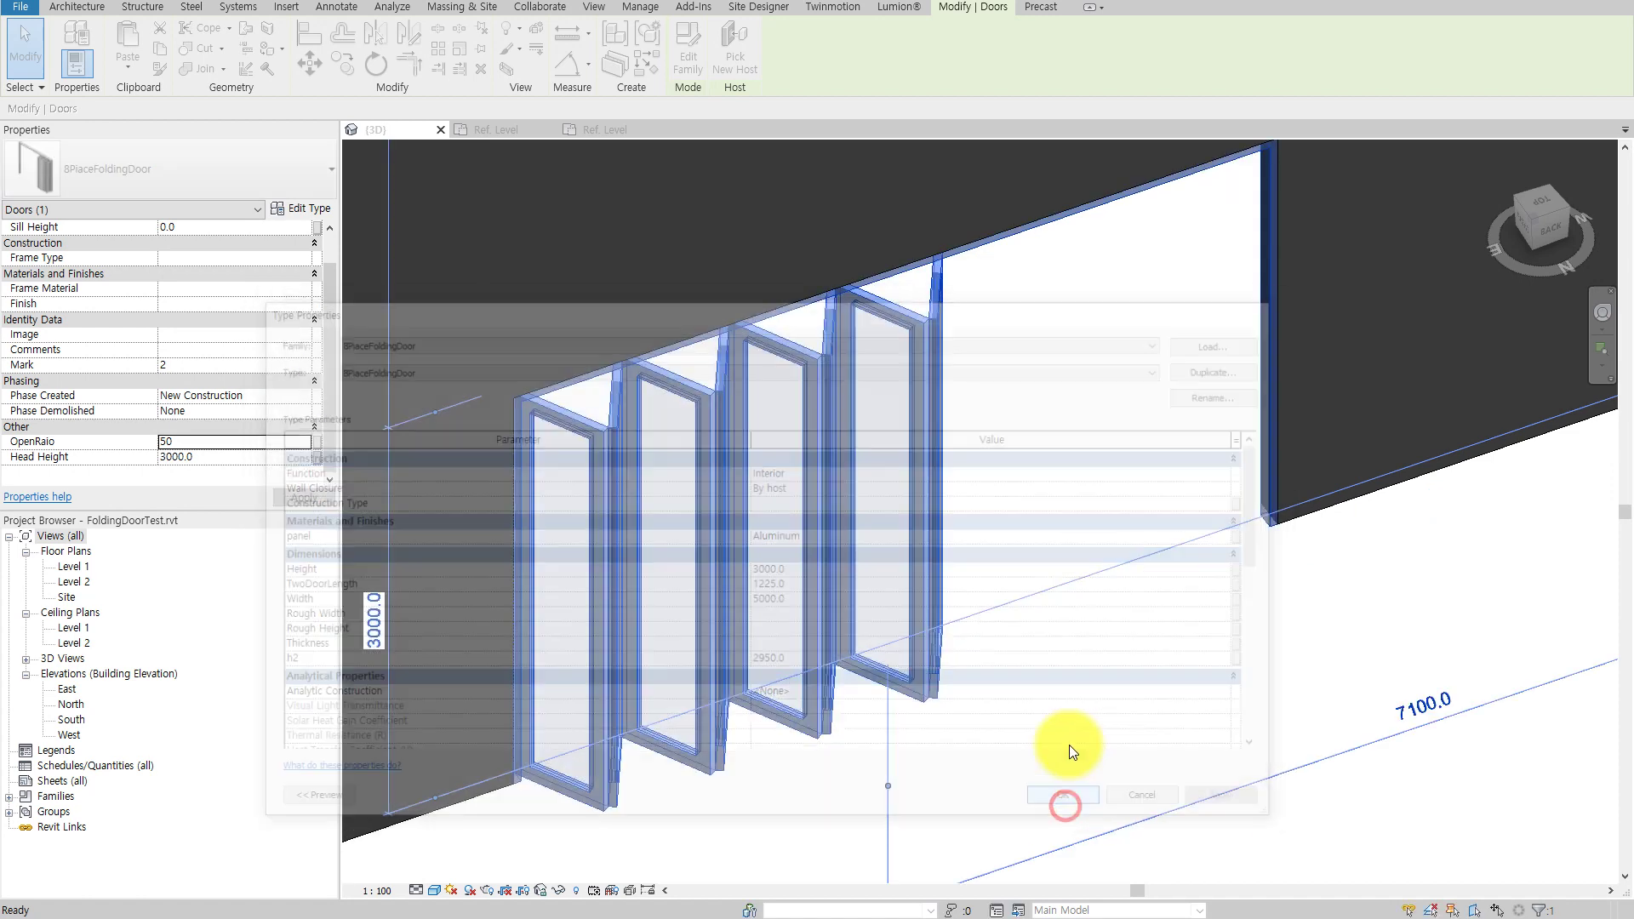
pyautogui.click(952, 433)
pyautogui.click(688, 56)
# Pick the right reference plane as an alignment target, then cancel the alignment.
pyautogui.click(862, 365)
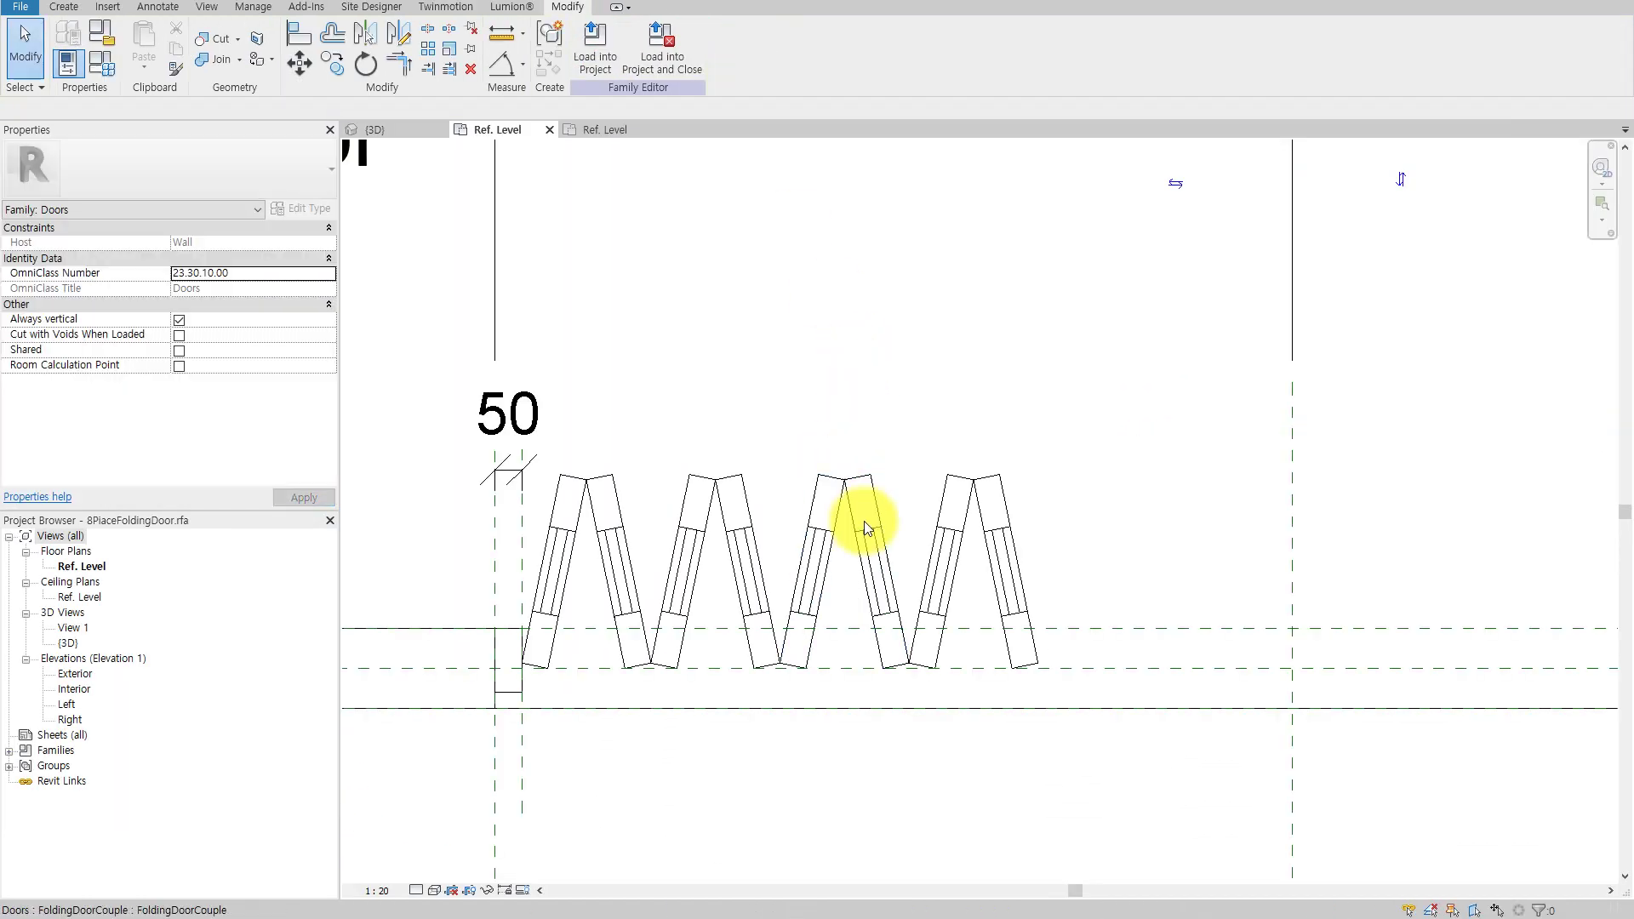
pyautogui.scroll(-2, 865, 521)
pyautogui.scroll(-2, 693, 477)
pyautogui.scroll(1, 986, 530)
pyautogui.press('a')
pyautogui.press('l')
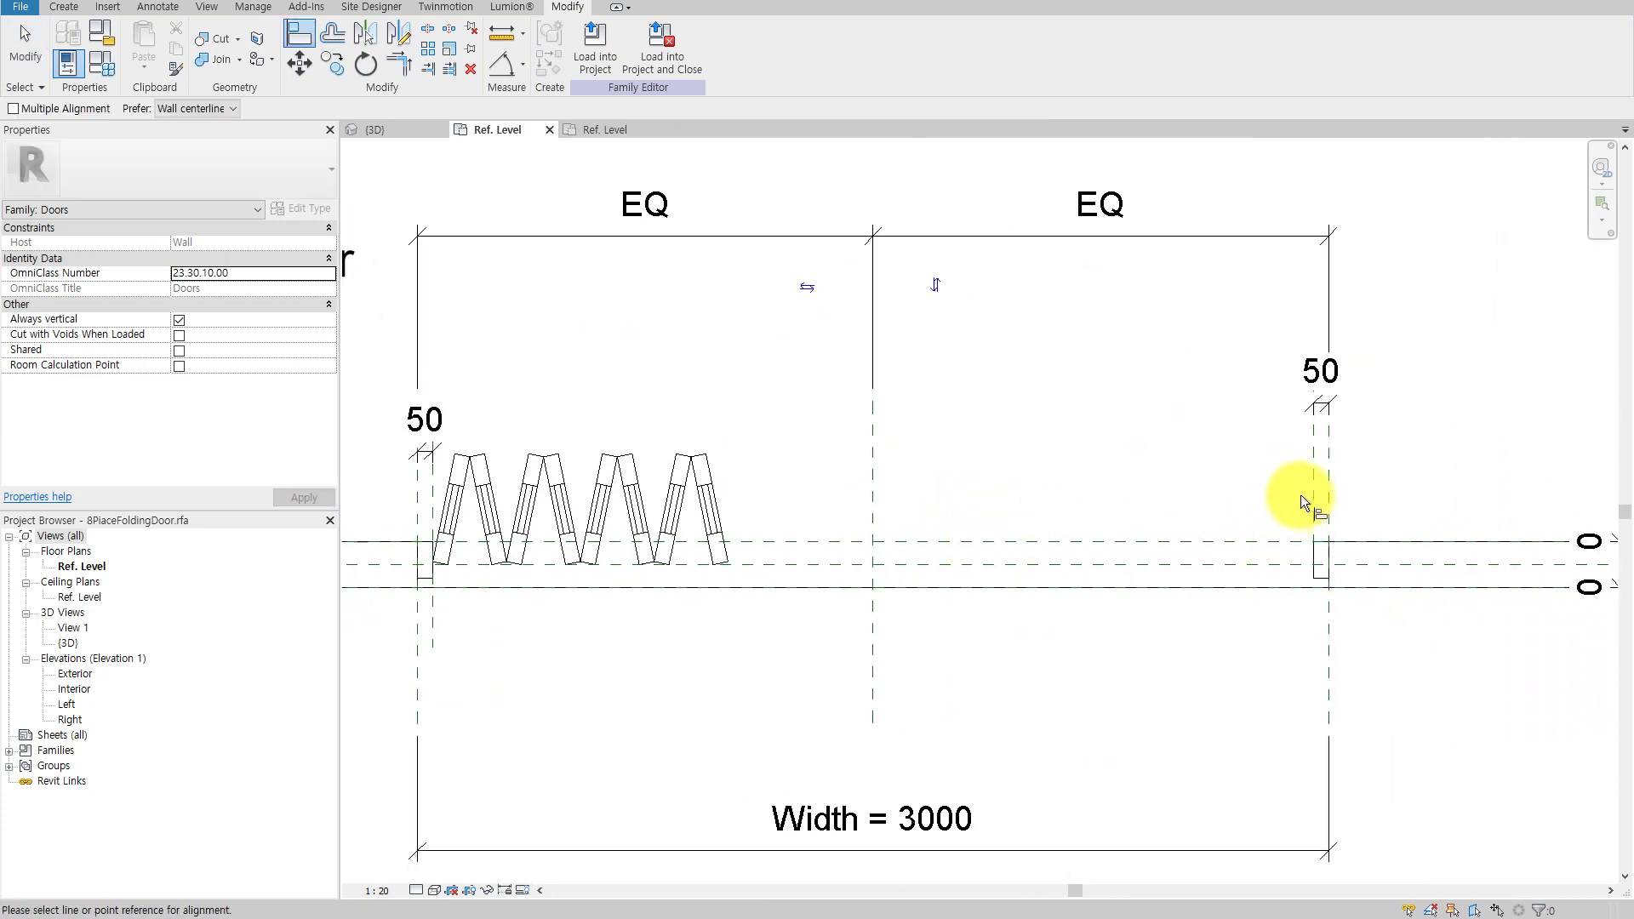
pyautogui.click(1319, 497)
pyautogui.press('Escape')
pyautogui.press('Escape')
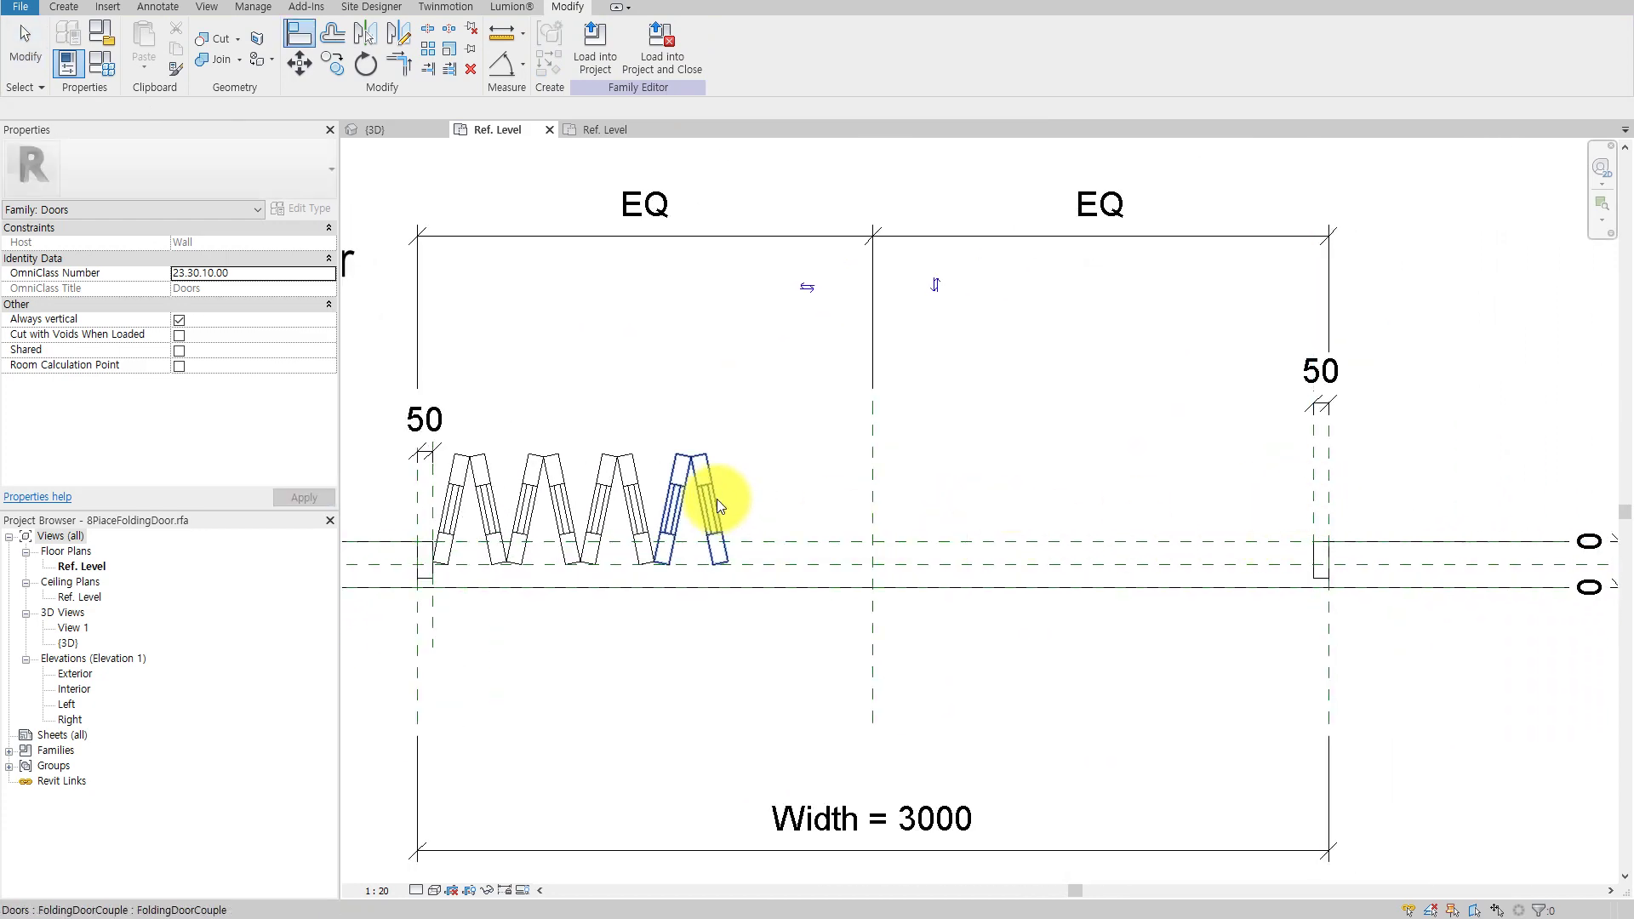
# Align the right door pairs' panels to the right reference plane.
pyautogui.click(656, 445)
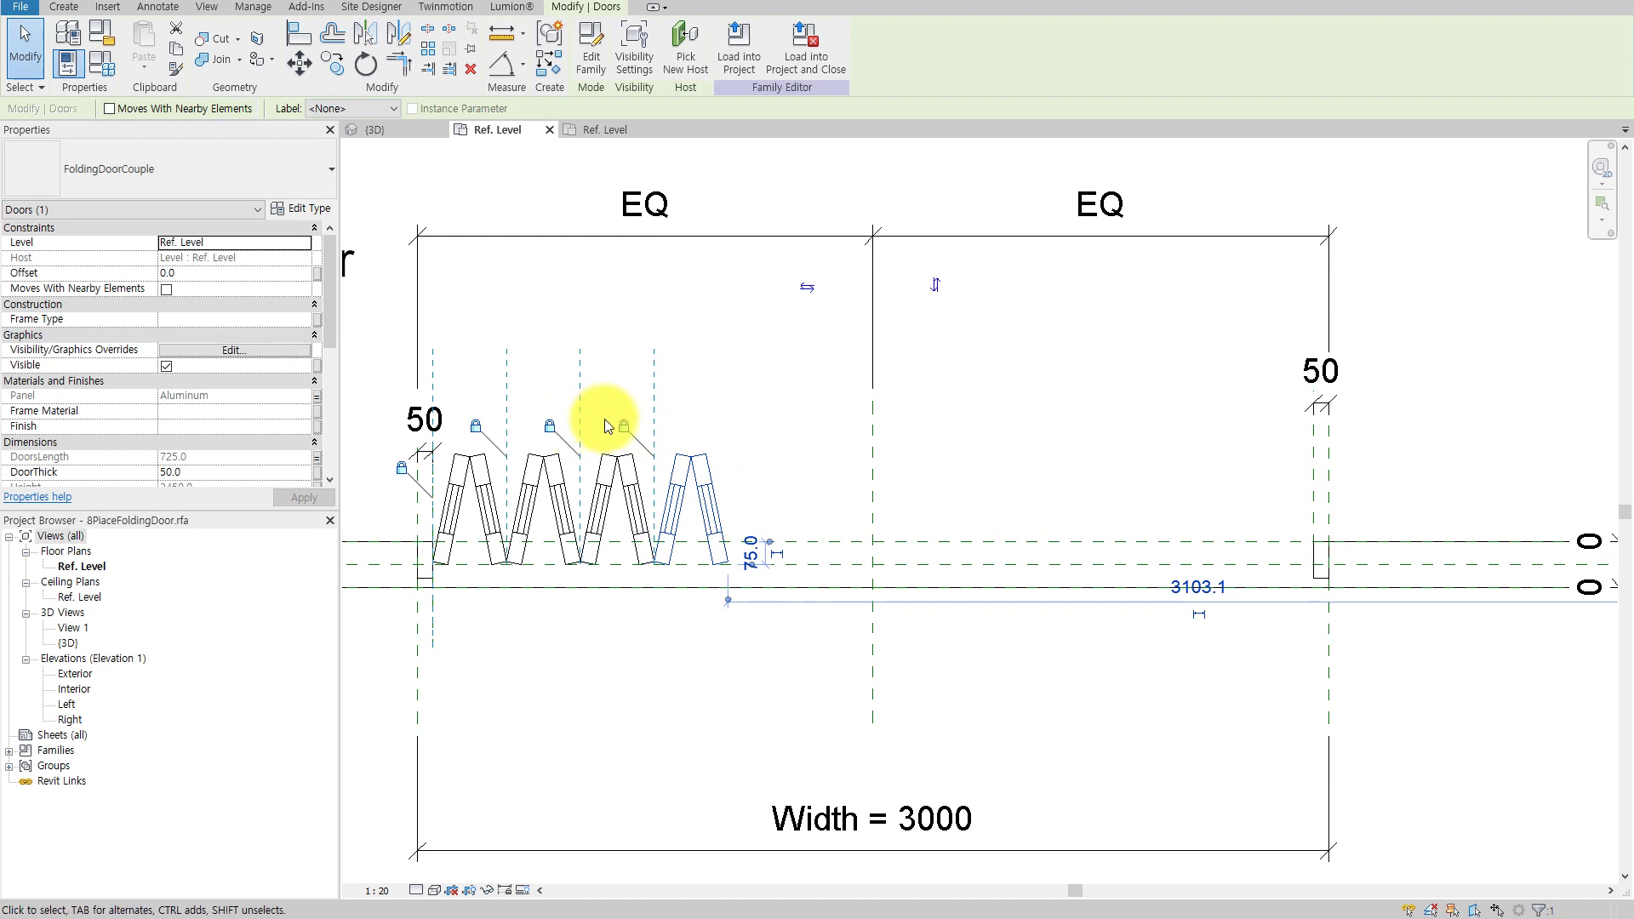
pyautogui.click(609, 473)
pyautogui.click(817, 467)
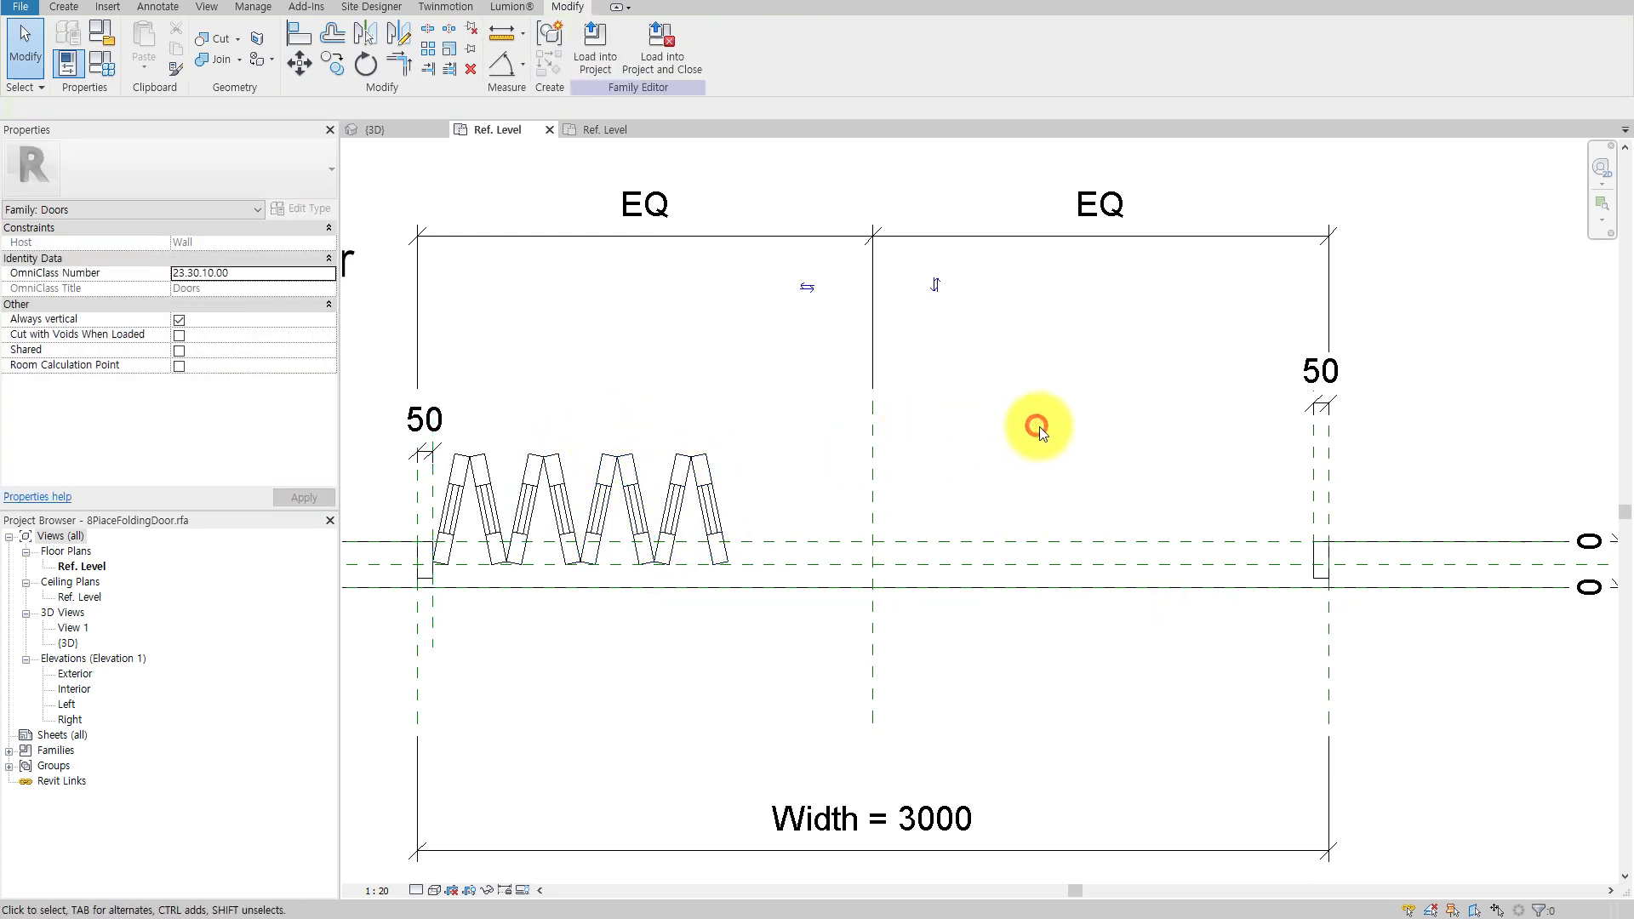
pyautogui.press('a')
pyautogui.press('l')
pyautogui.click(1312, 457)
pyautogui.click(730, 479)
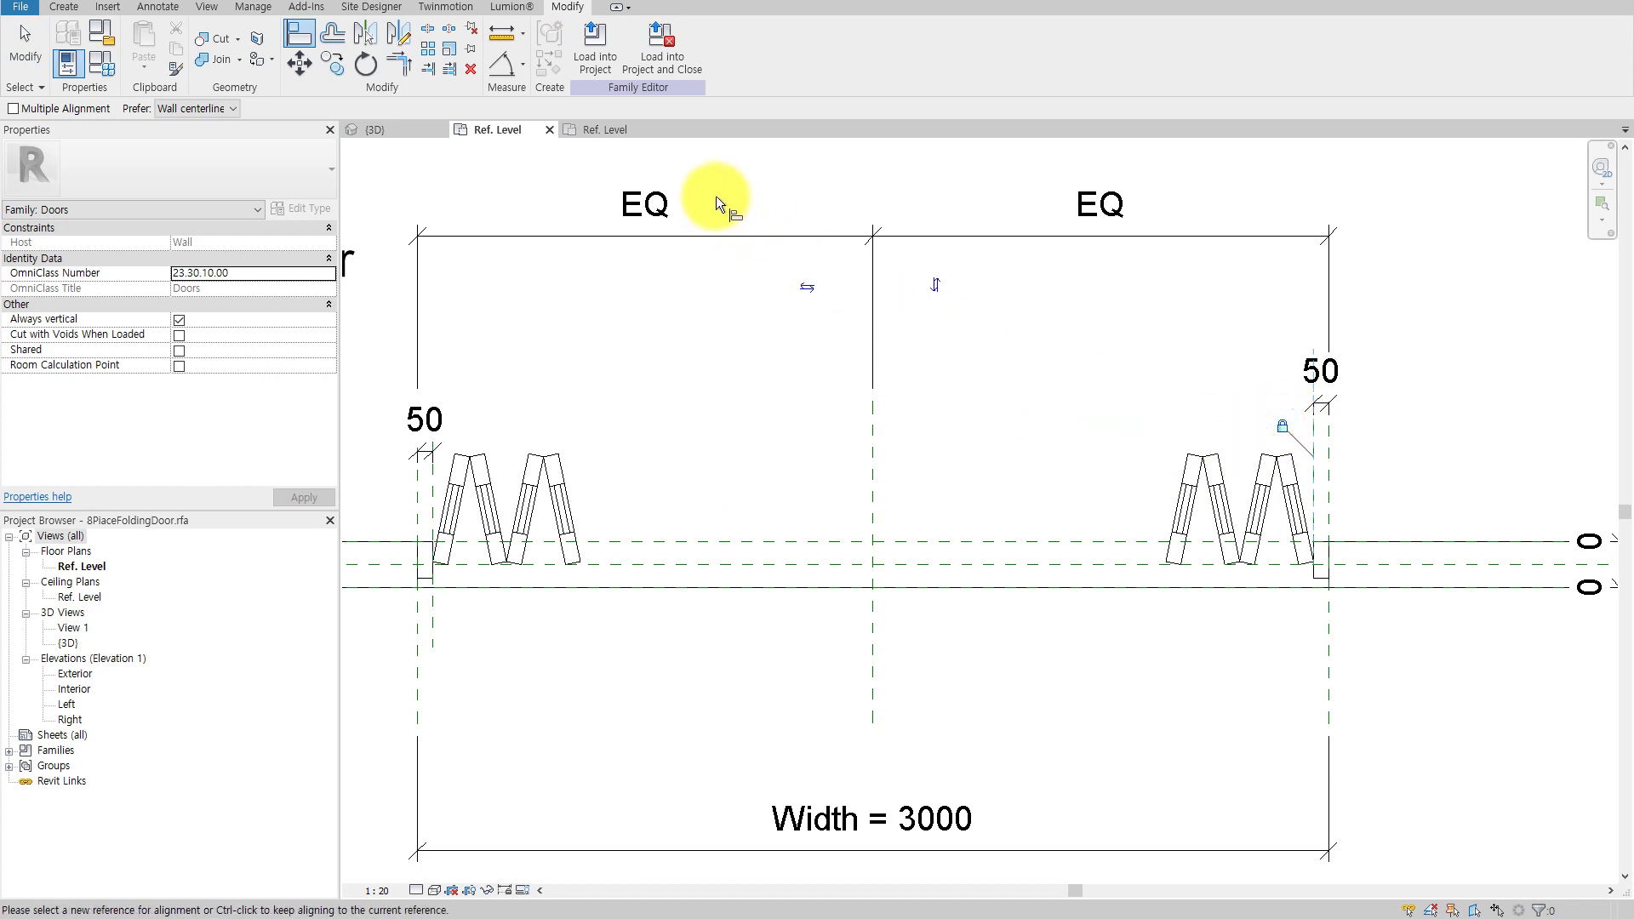
# Load the family into FoldingDoorTest.rvt, overwriting the existing version.
pyautogui.click(595, 44)
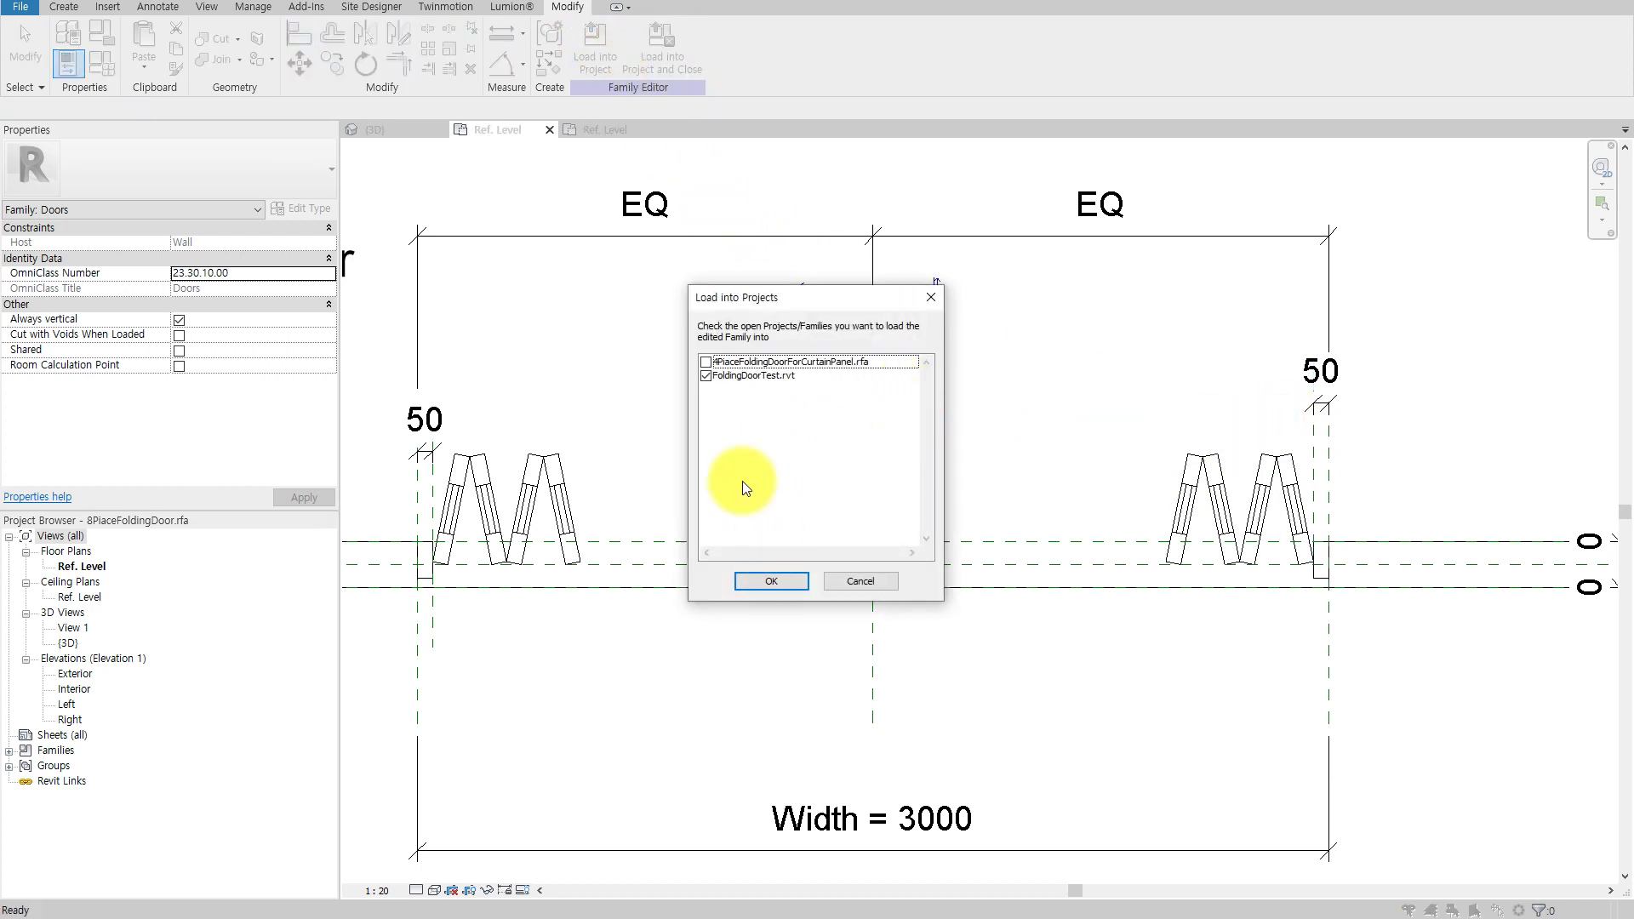
pyautogui.click(771, 581)
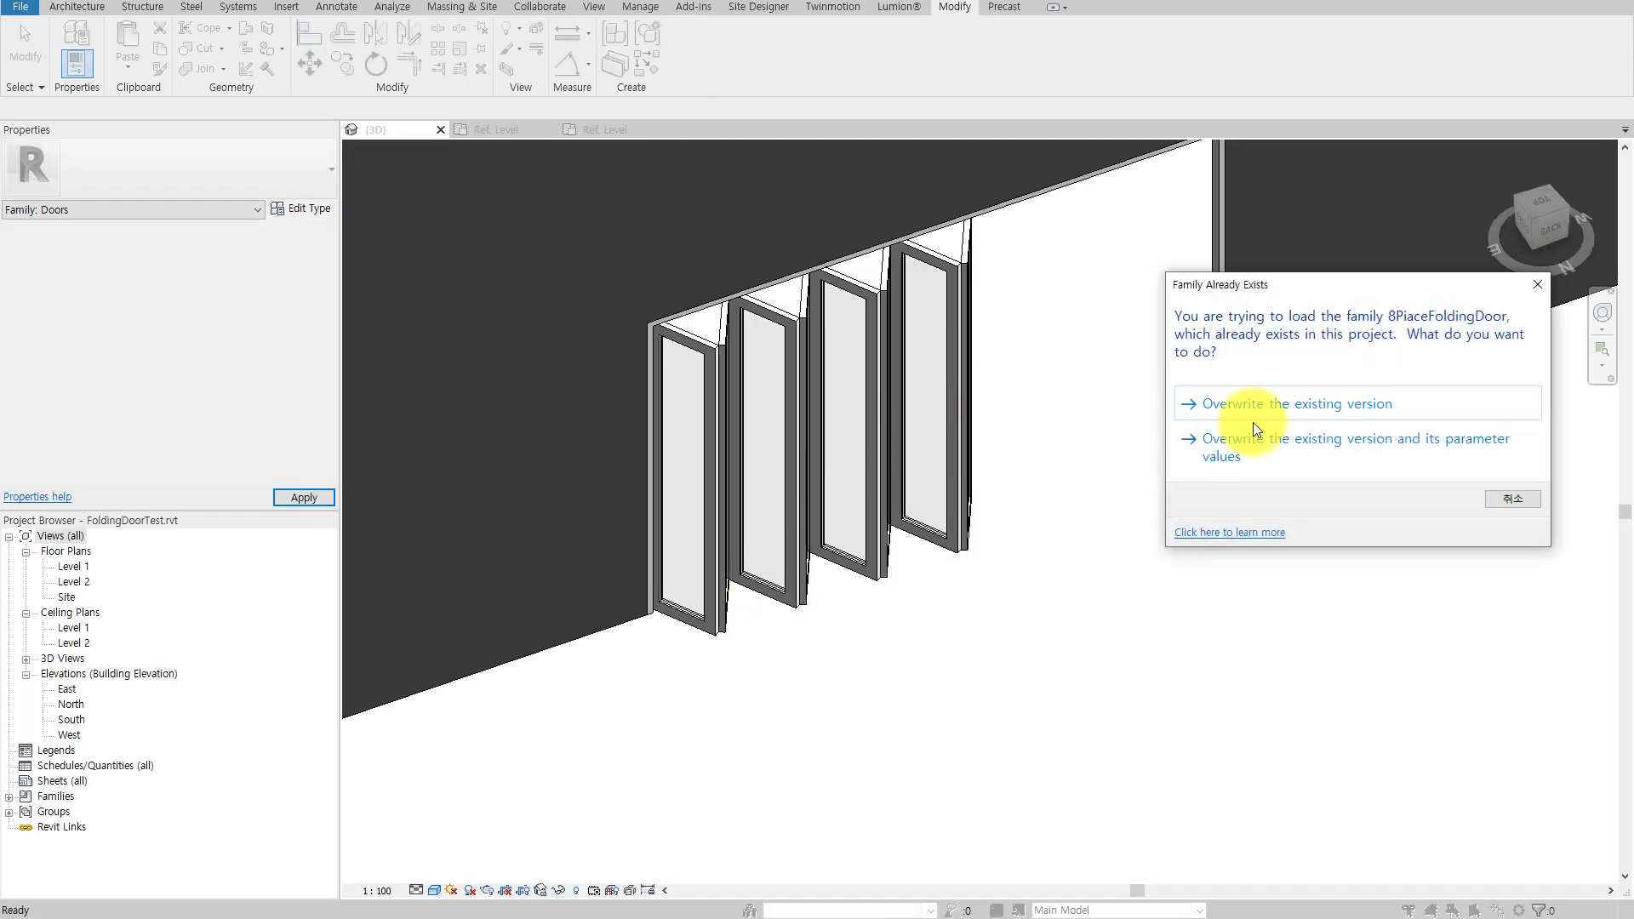
pyautogui.click(1255, 403)
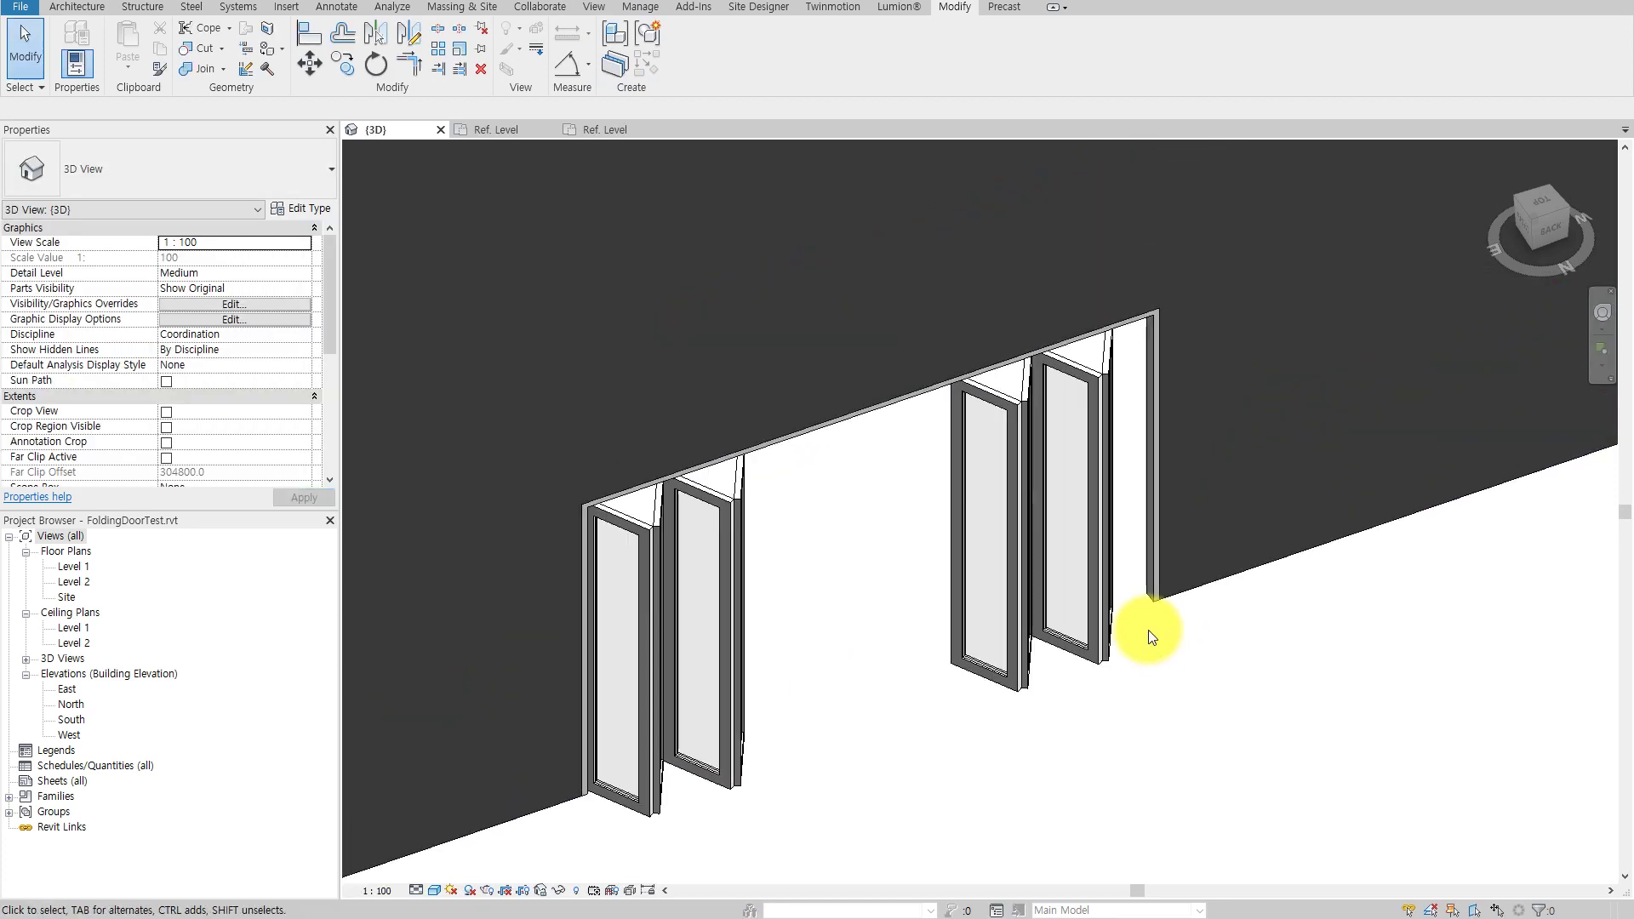
# Reopen the reloaded folding door family for editing and select its EQ dimension string.
pyautogui.click(1105, 601)
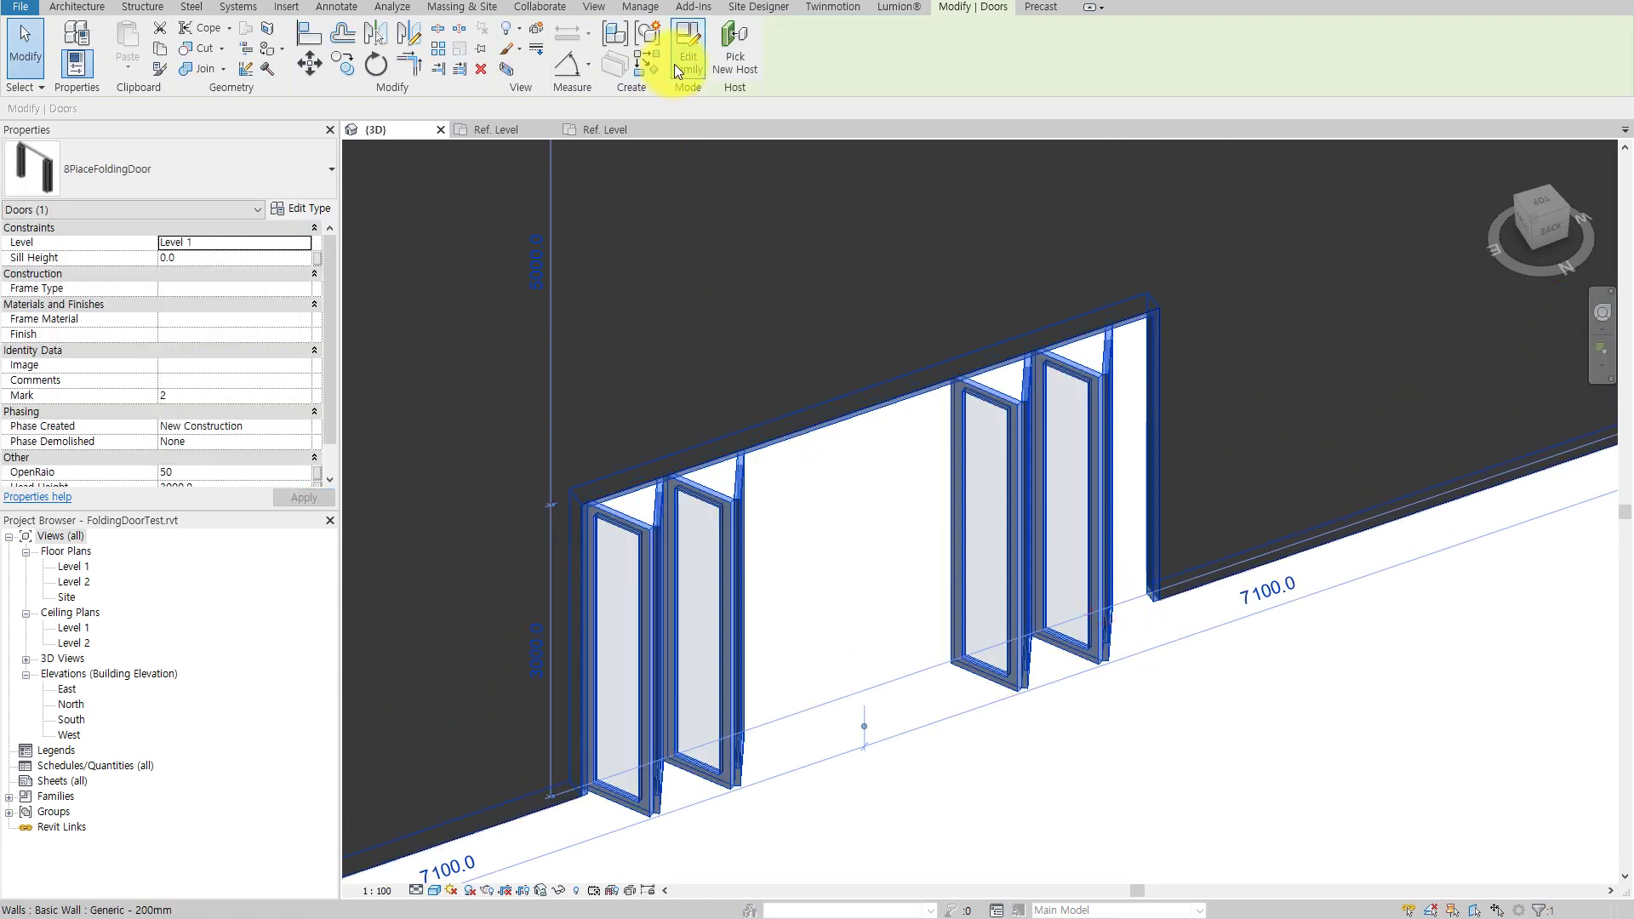
pyautogui.click(675, 65)
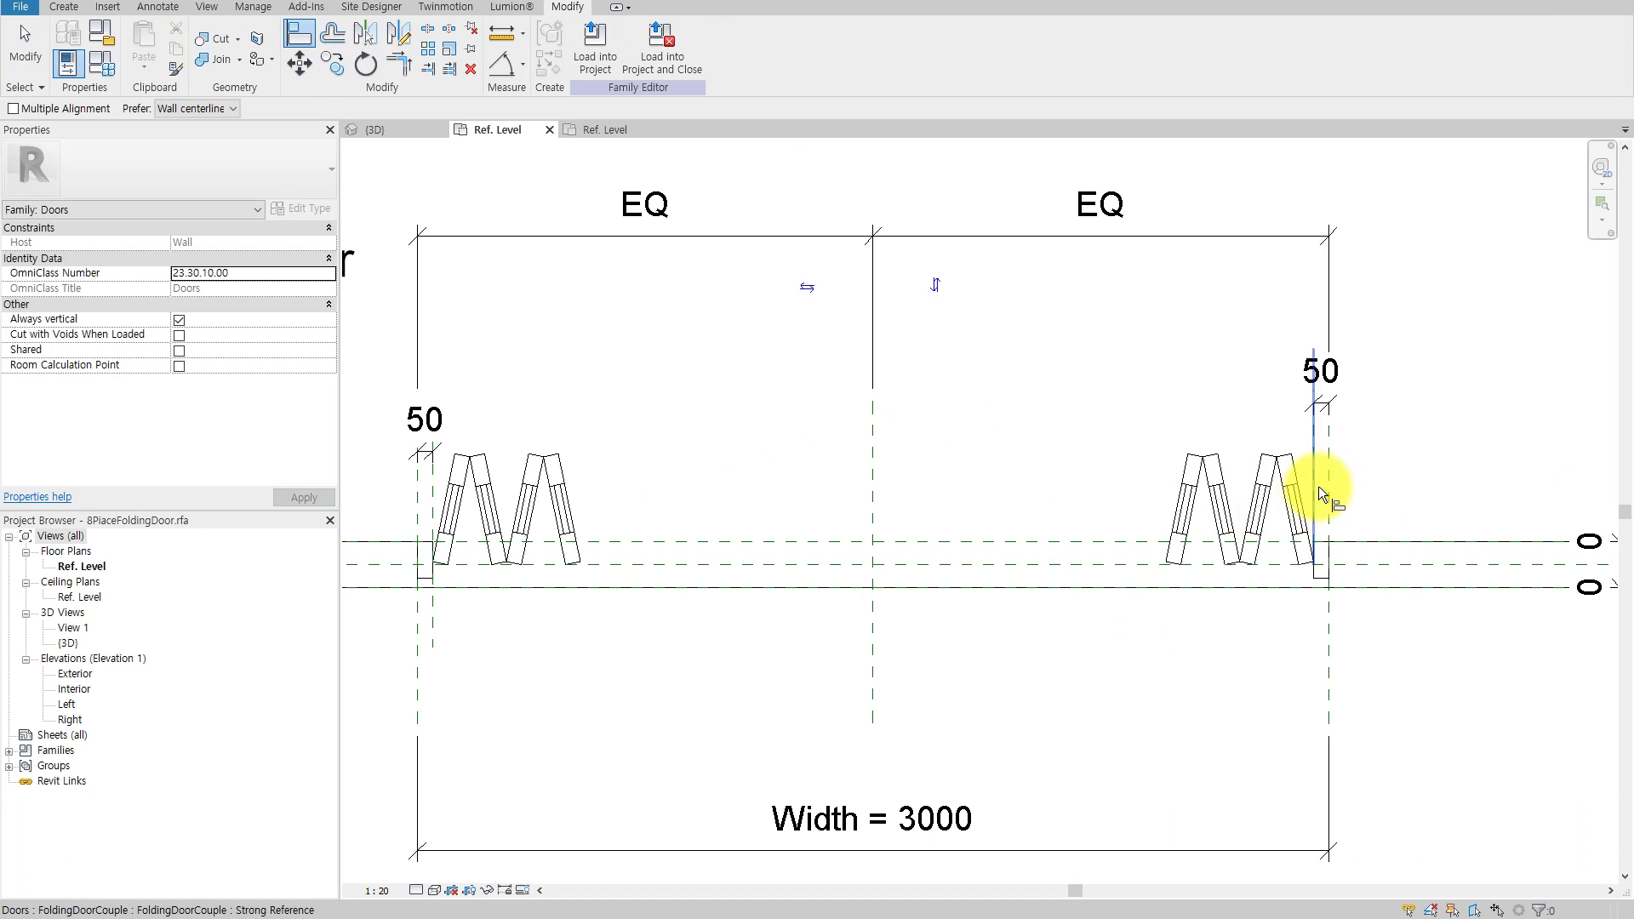
pyautogui.click(1325, 377)
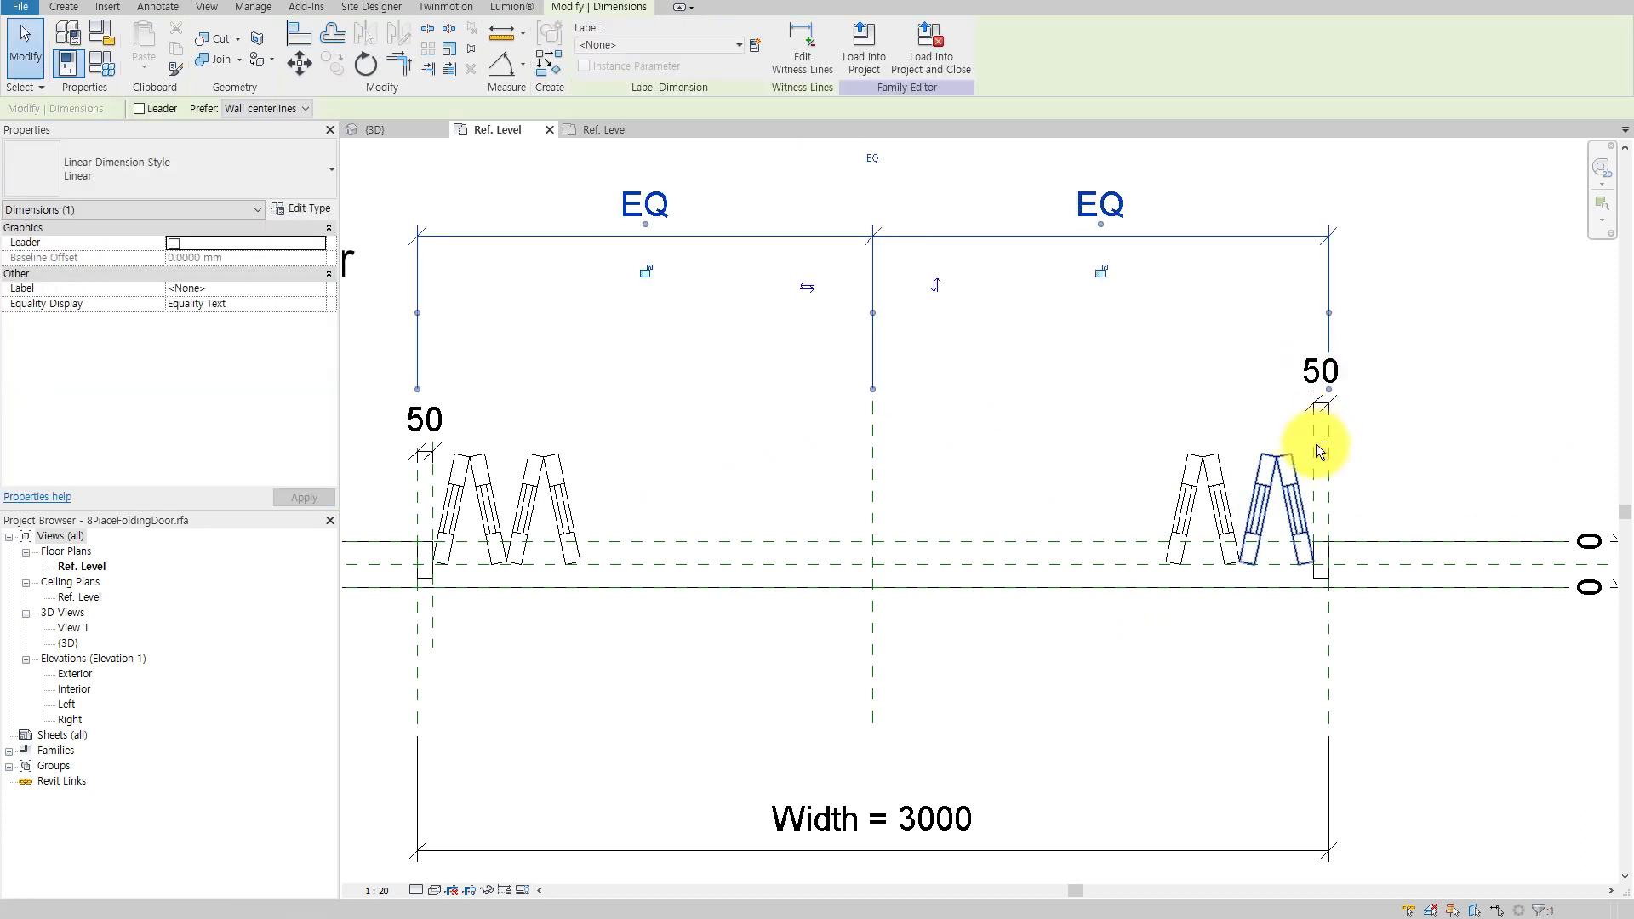
pyautogui.press('a')
pyautogui.press('l')
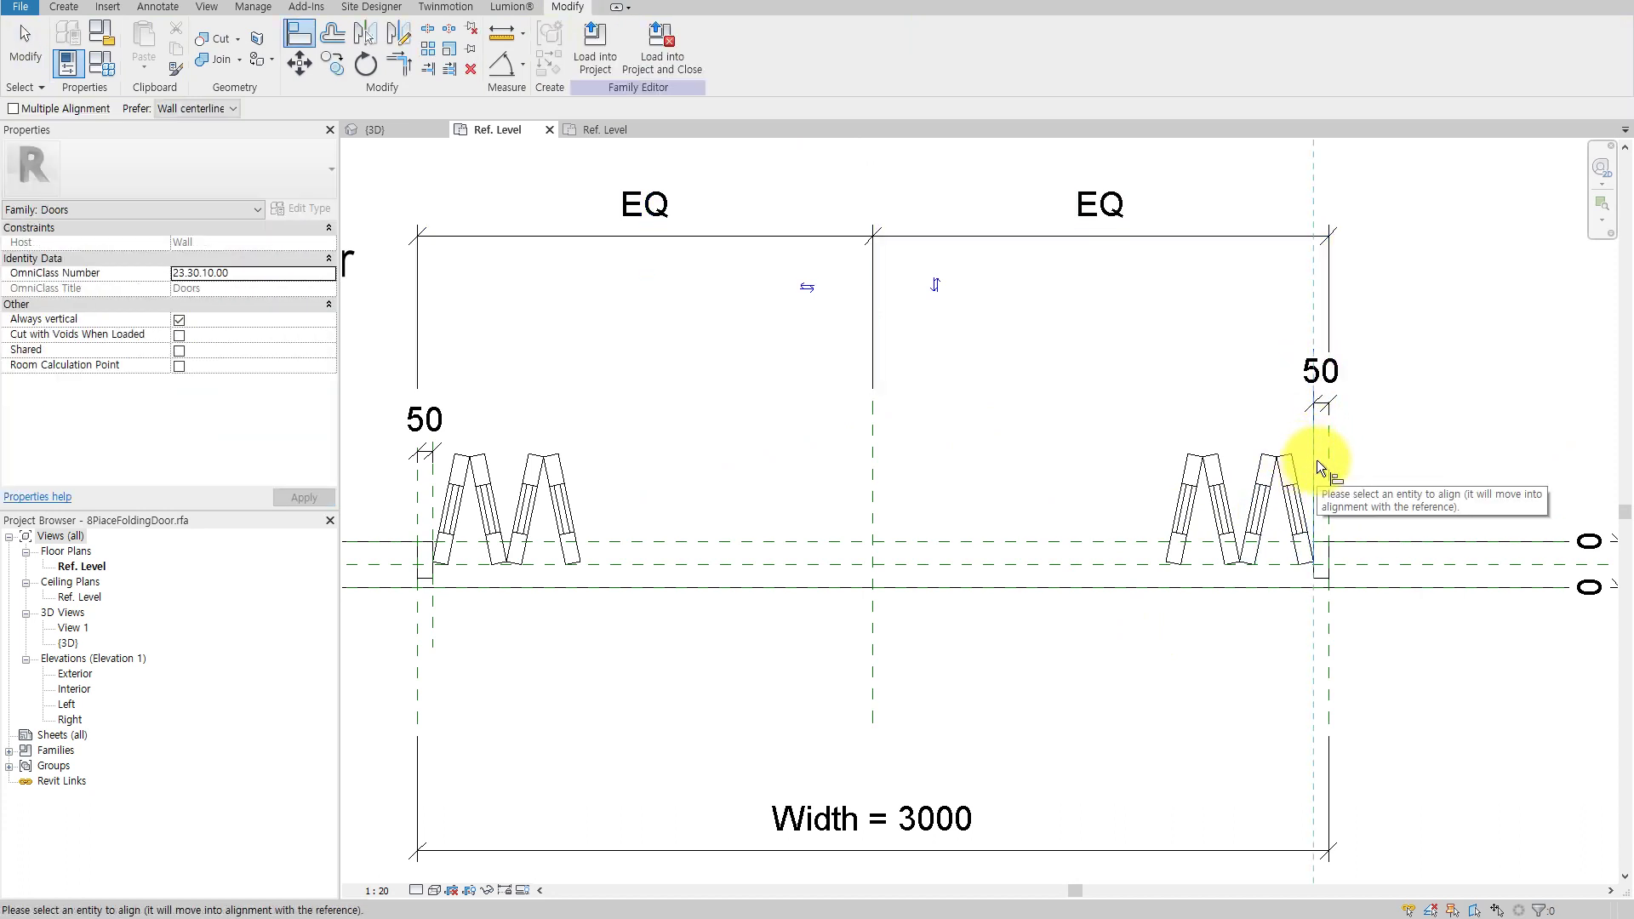
pyautogui.press('Escape')
# Try deleting the two right door pairs, dismissing the resulting constraints error.
pyautogui.click(1268, 469)
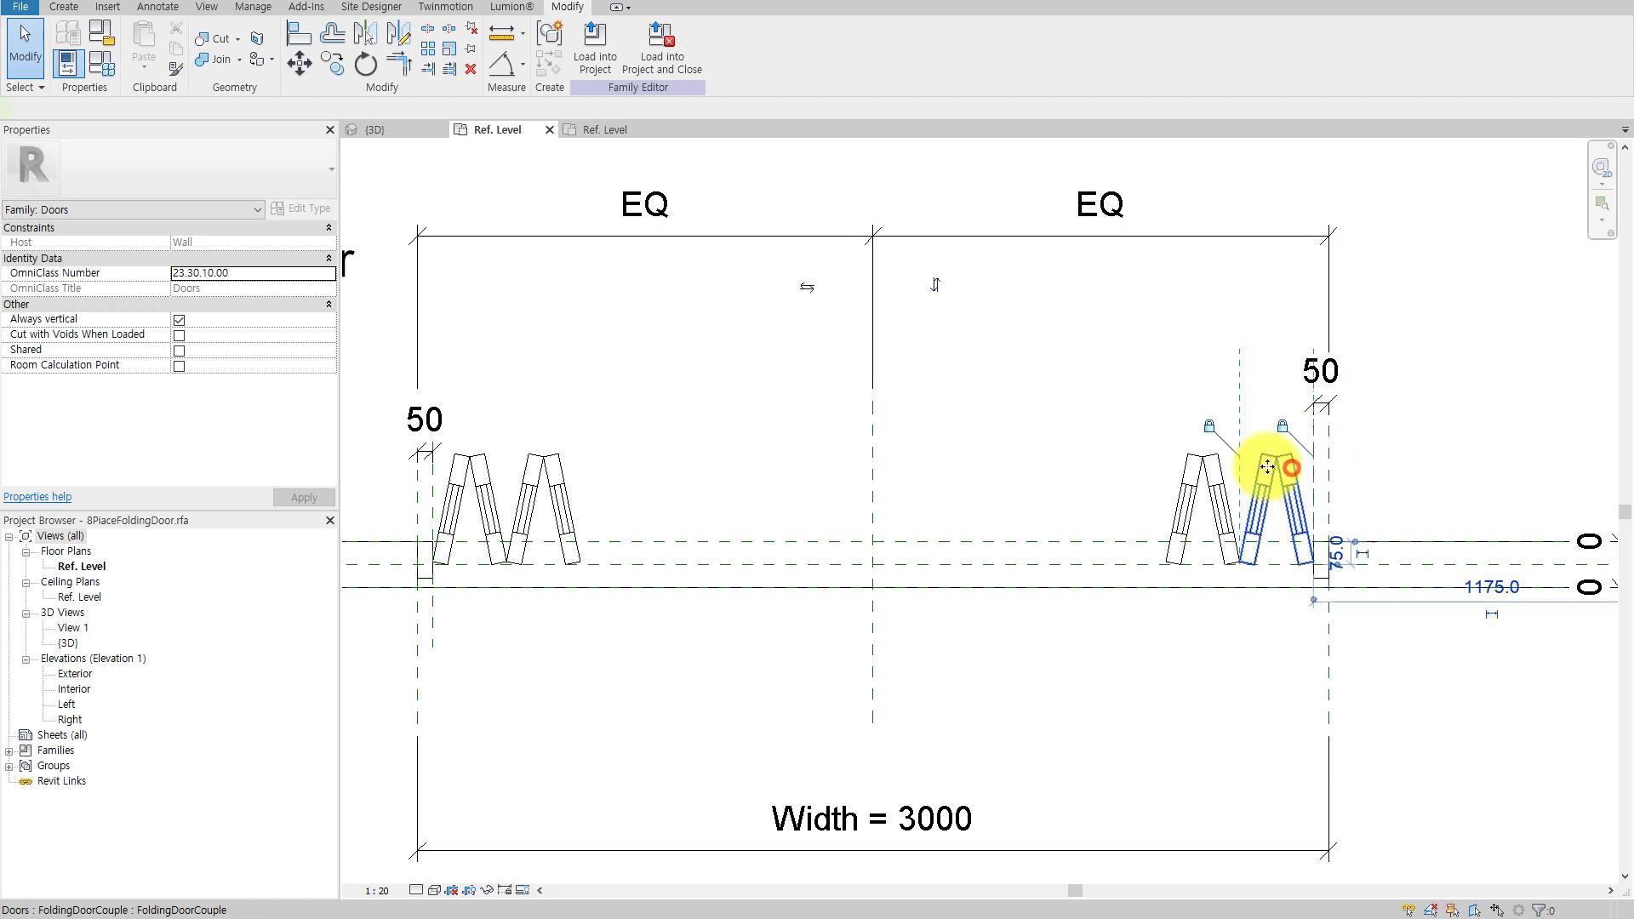
pyautogui.keyDown('ctrl'); pyautogui.click(1208, 476); pyautogui.keyUp('ctrl')
pyautogui.press('Delete')
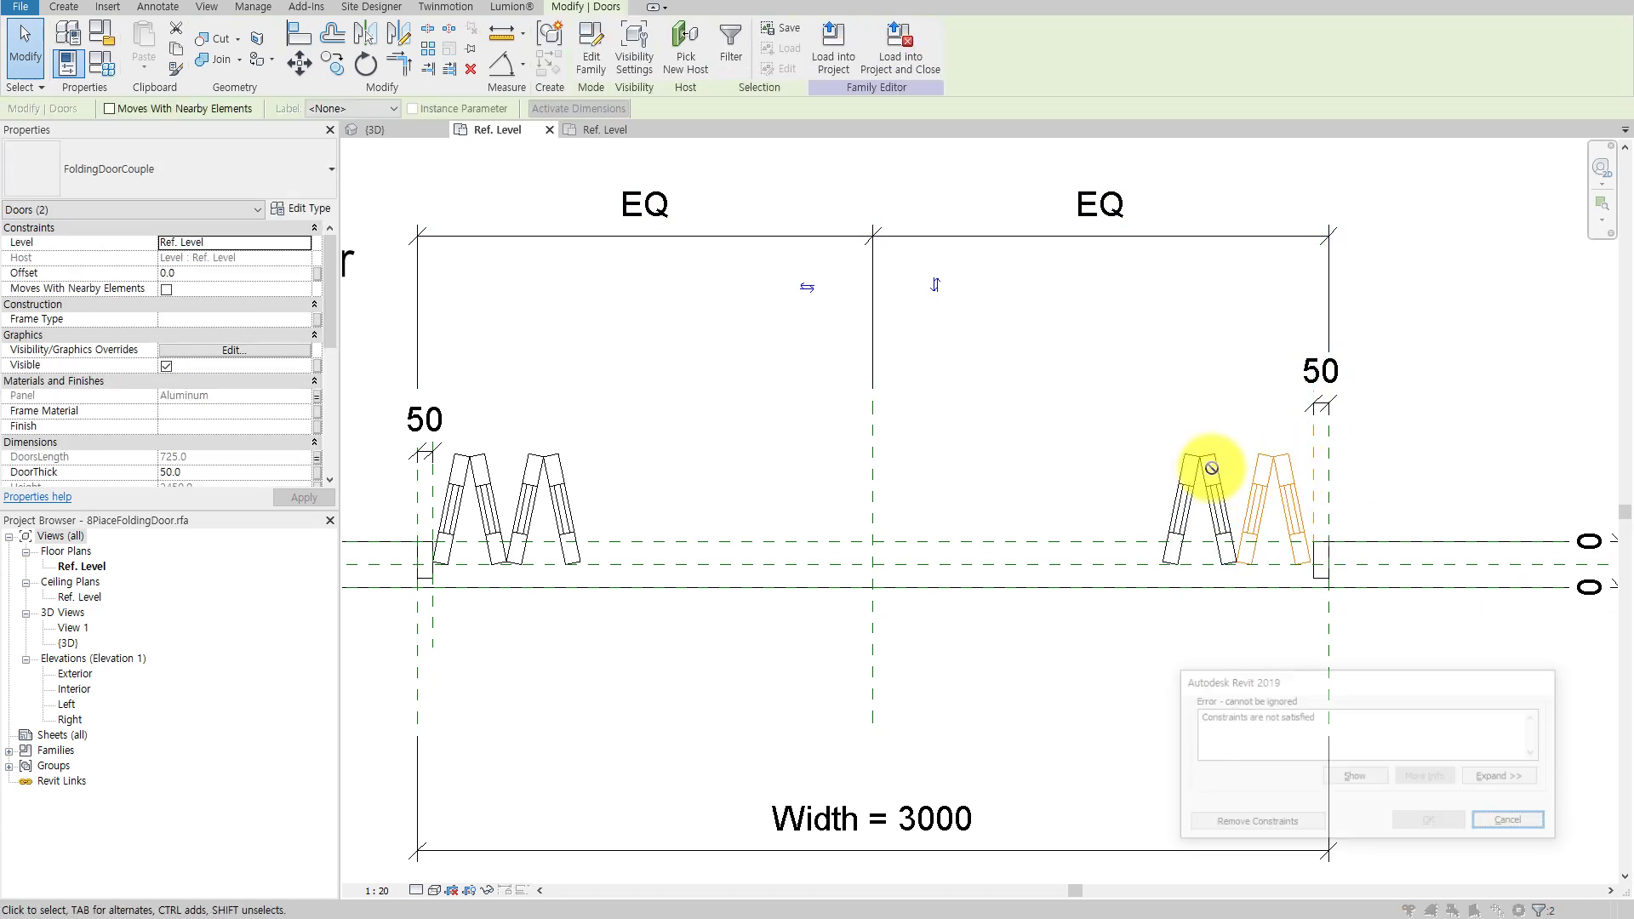
pyautogui.click(1526, 817)
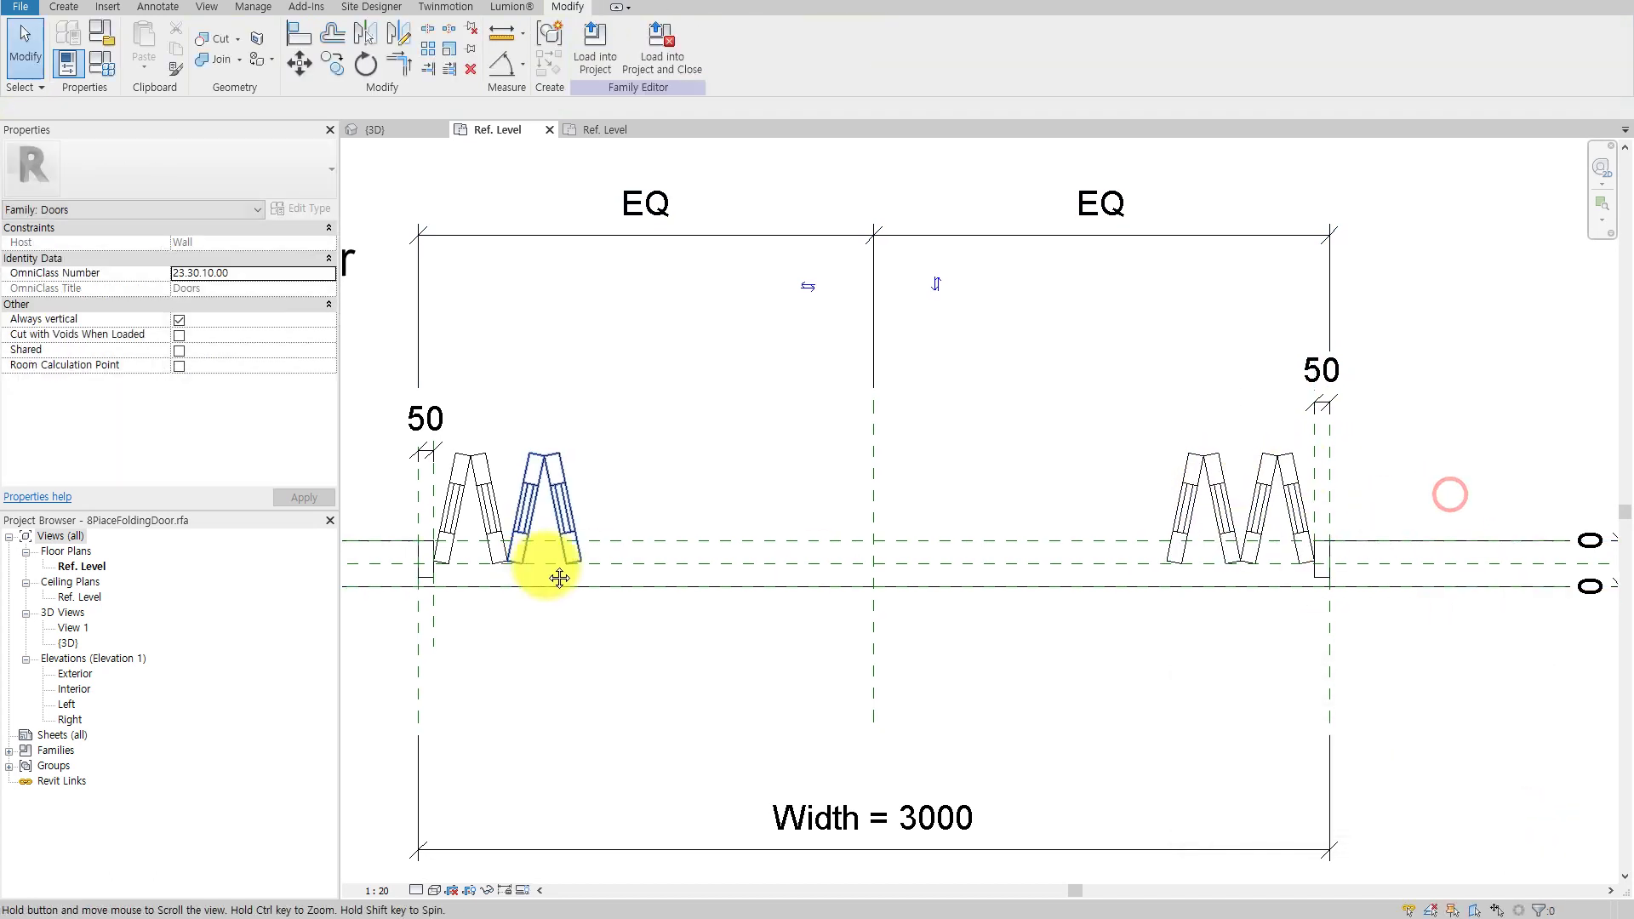
pyautogui.moveTo(449, 510); pyautogui.dragTo(621, 504, button='middle')
pyautogui.click(620, 502)
pyautogui.moveTo(1243, 548); pyautogui.dragTo(1057, 499, button='middle')
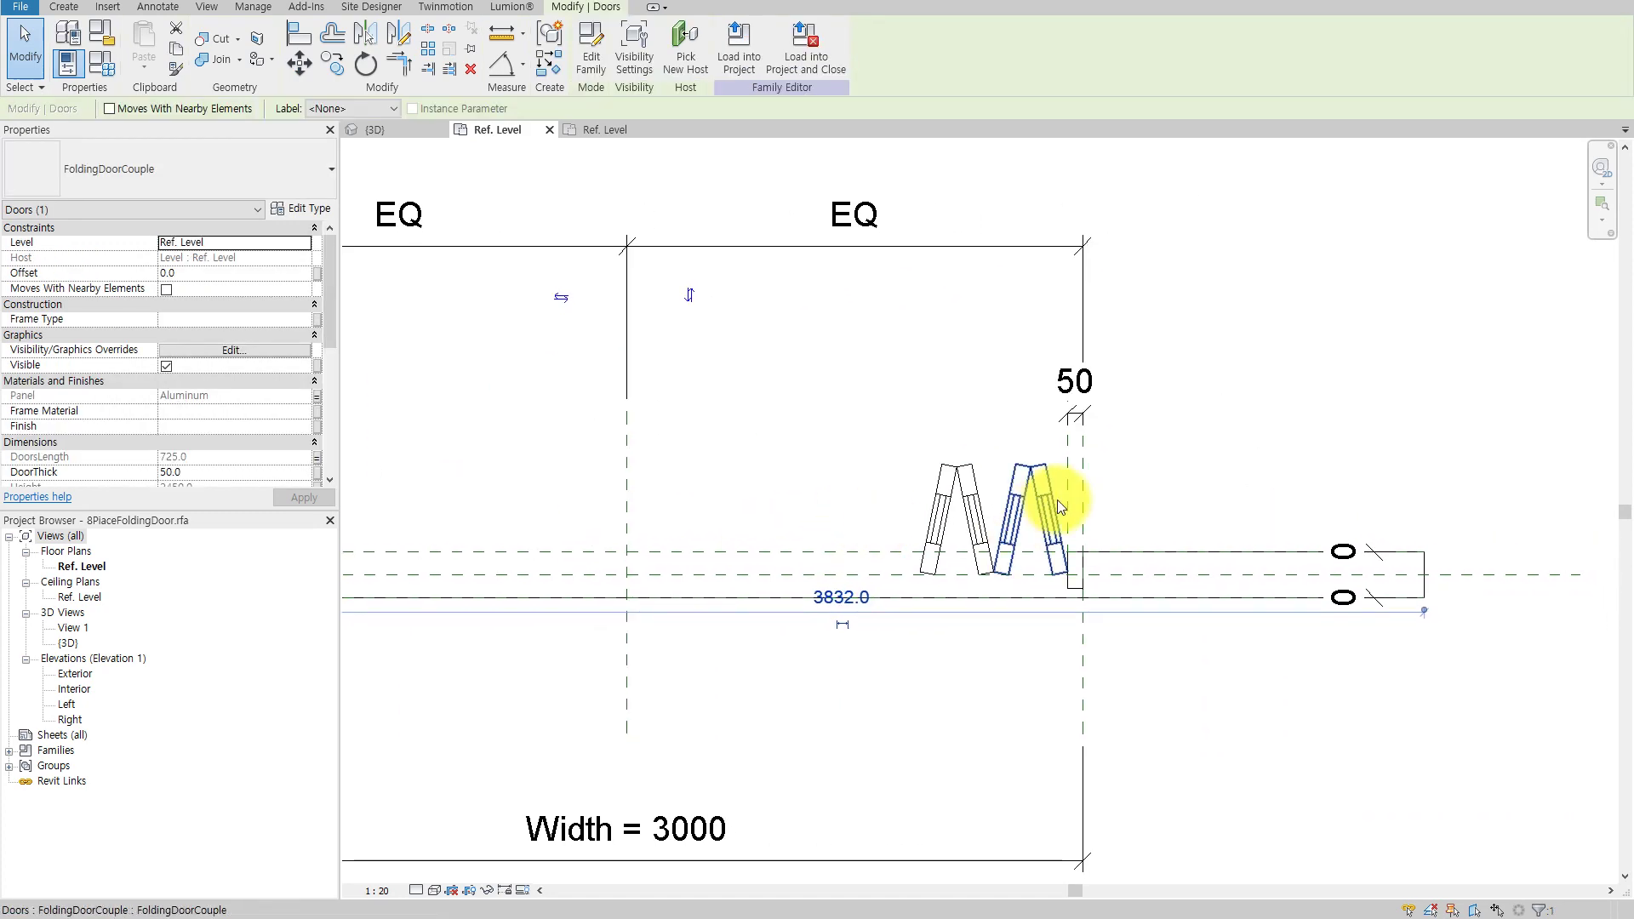
pyautogui.scroll(3, 1057, 499)
# Attempt an alignment, then drag the right door pair leftward.
pyautogui.press('a')
pyautogui.press('l')
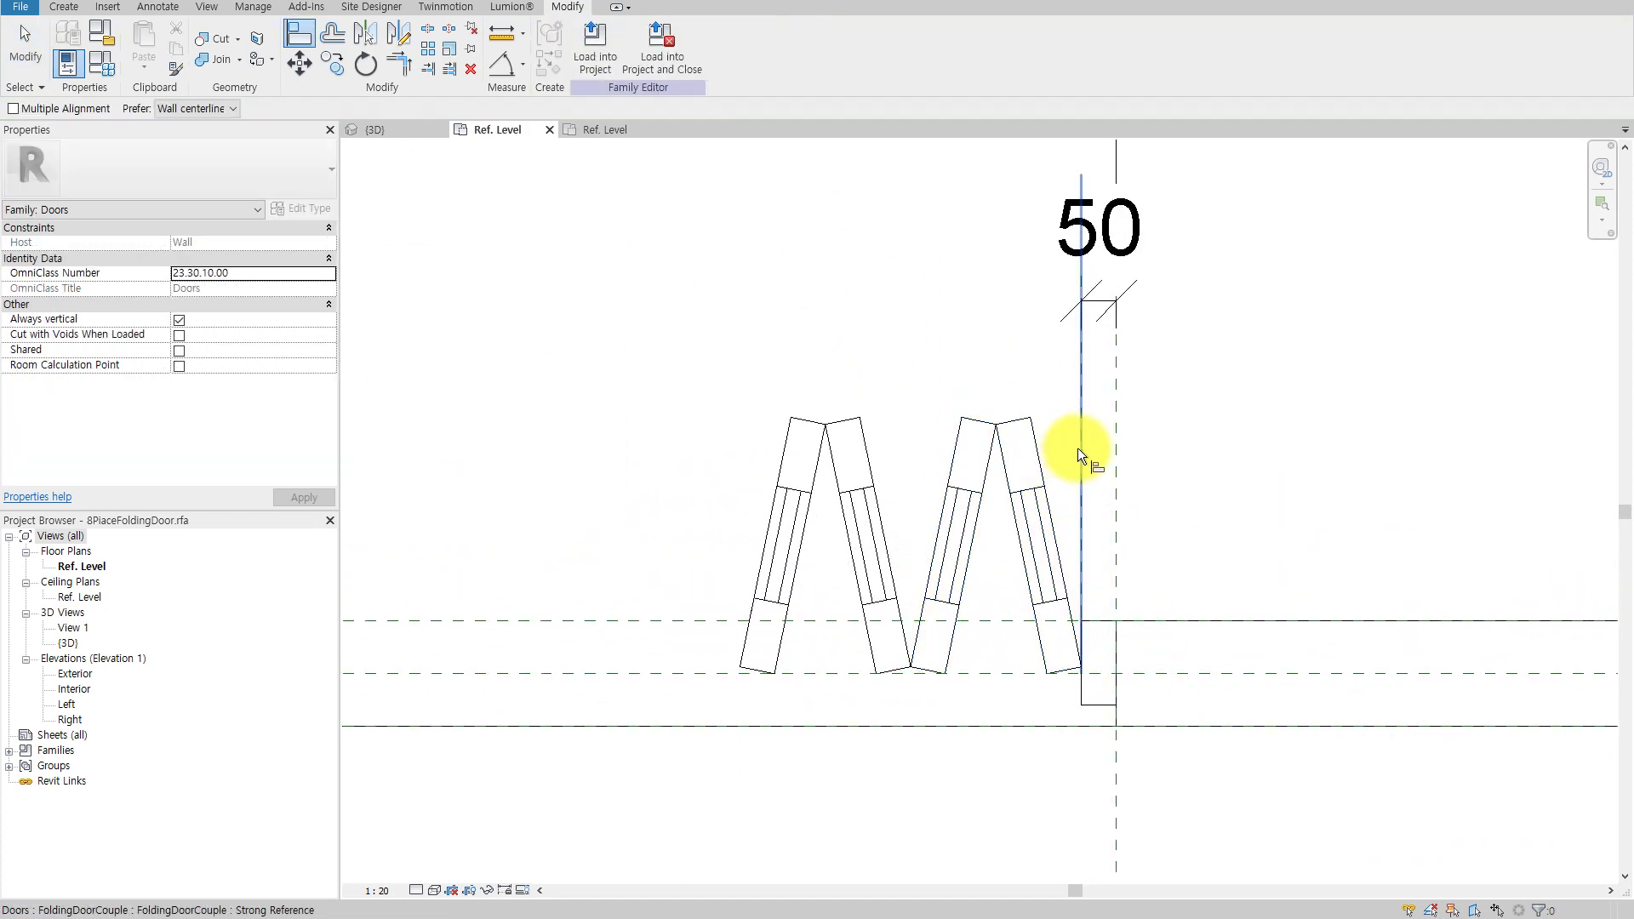
pyautogui.click(1078, 448)
pyautogui.click(1192, 449)
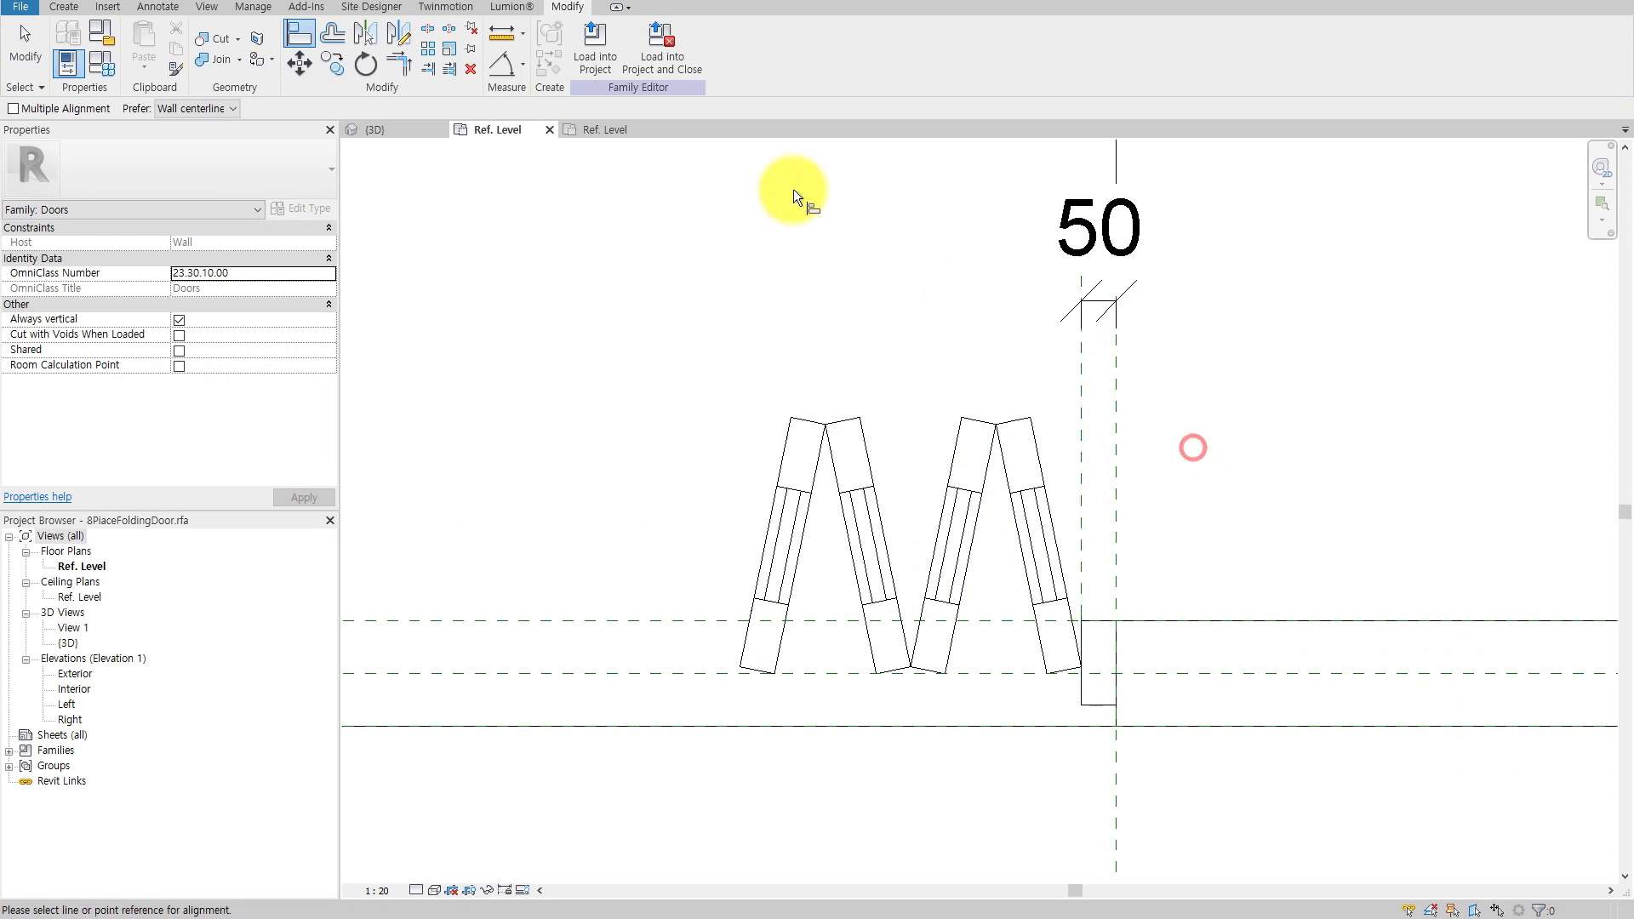
pyautogui.press('Escape')
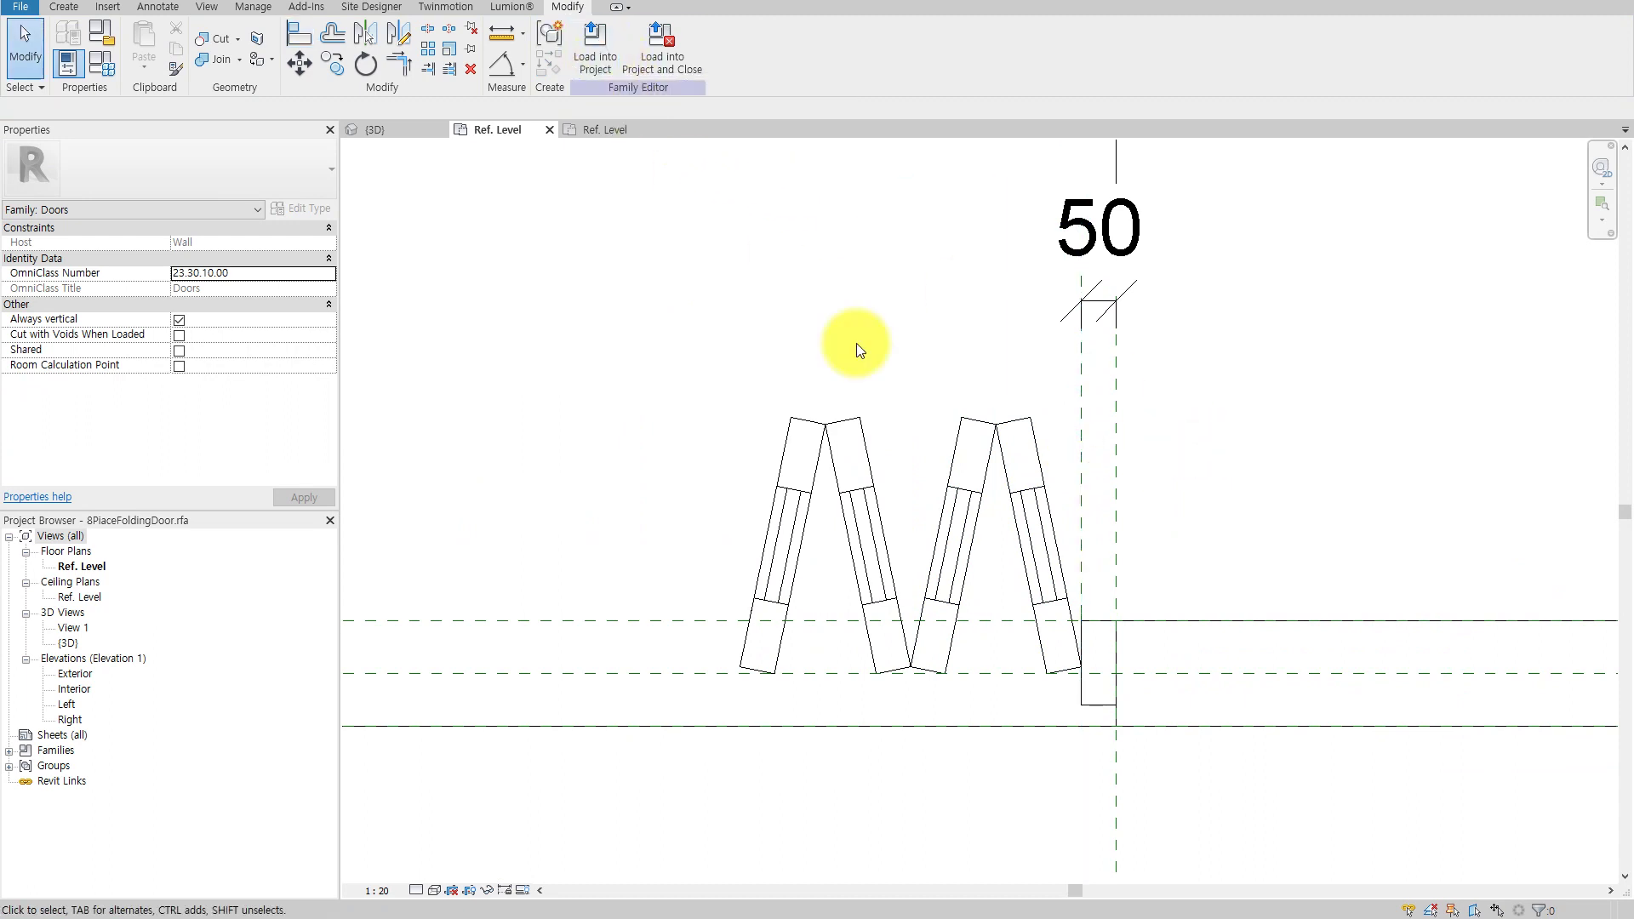
pyautogui.moveTo(989, 525); pyautogui.dragTo(886, 551)
pyautogui.press('Escape')
pyautogui.scroll(-3, 886, 620)
# Copy the folding door pair to the right and align-lock it to the right reference plane.
pyautogui.click(539, 545)
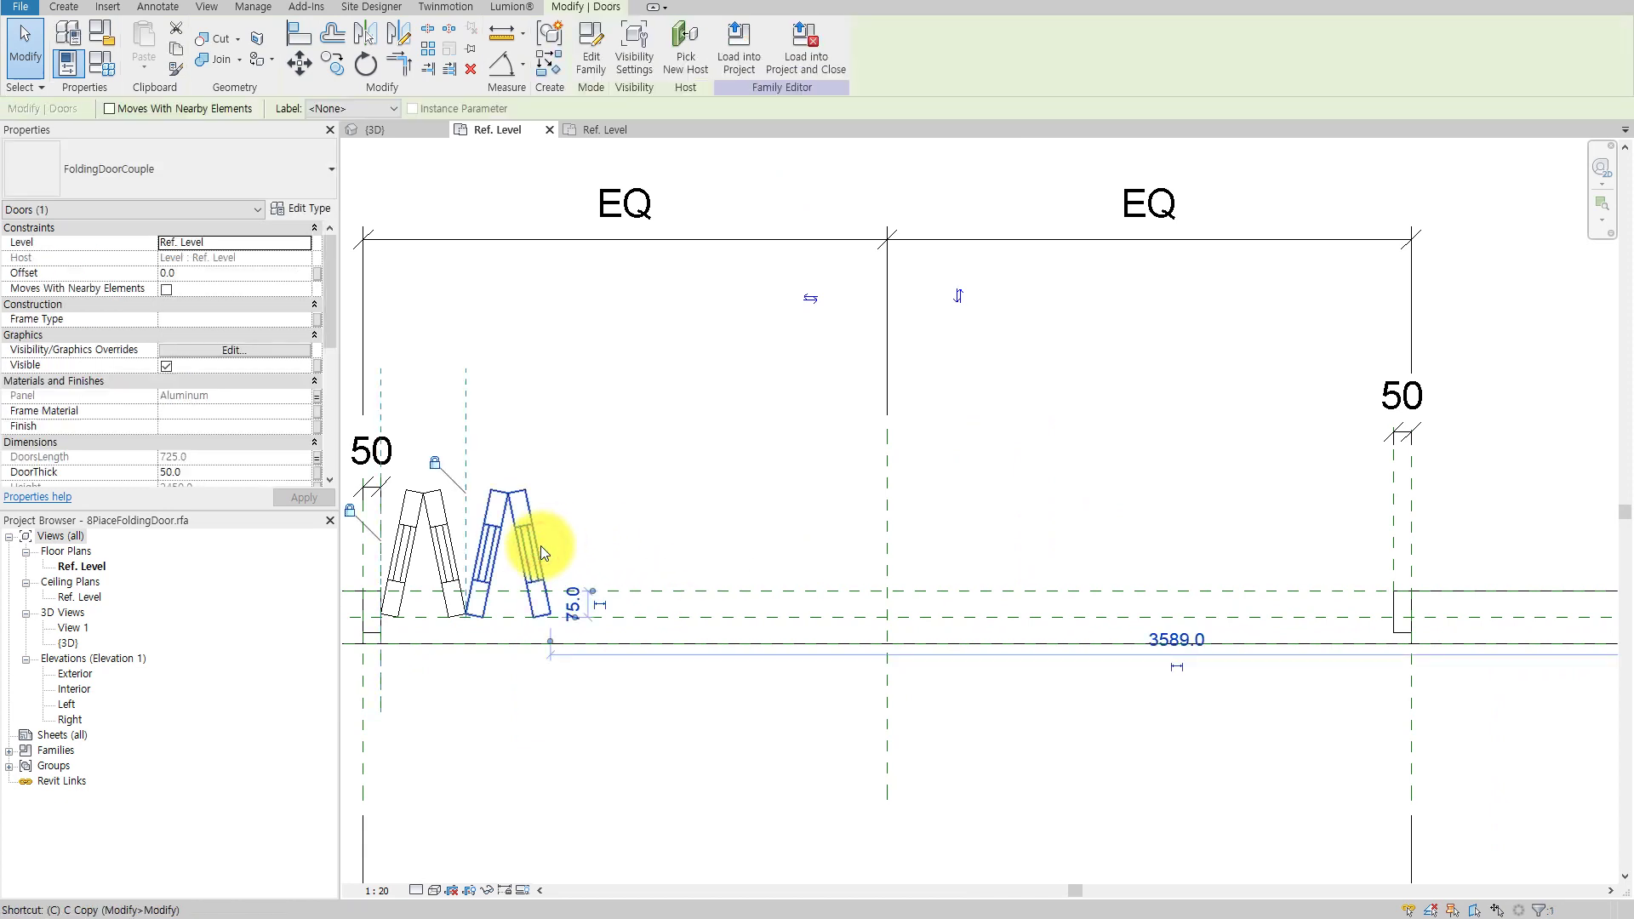
pyautogui.press('c')
pyautogui.press('o')
pyautogui.click(545, 494)
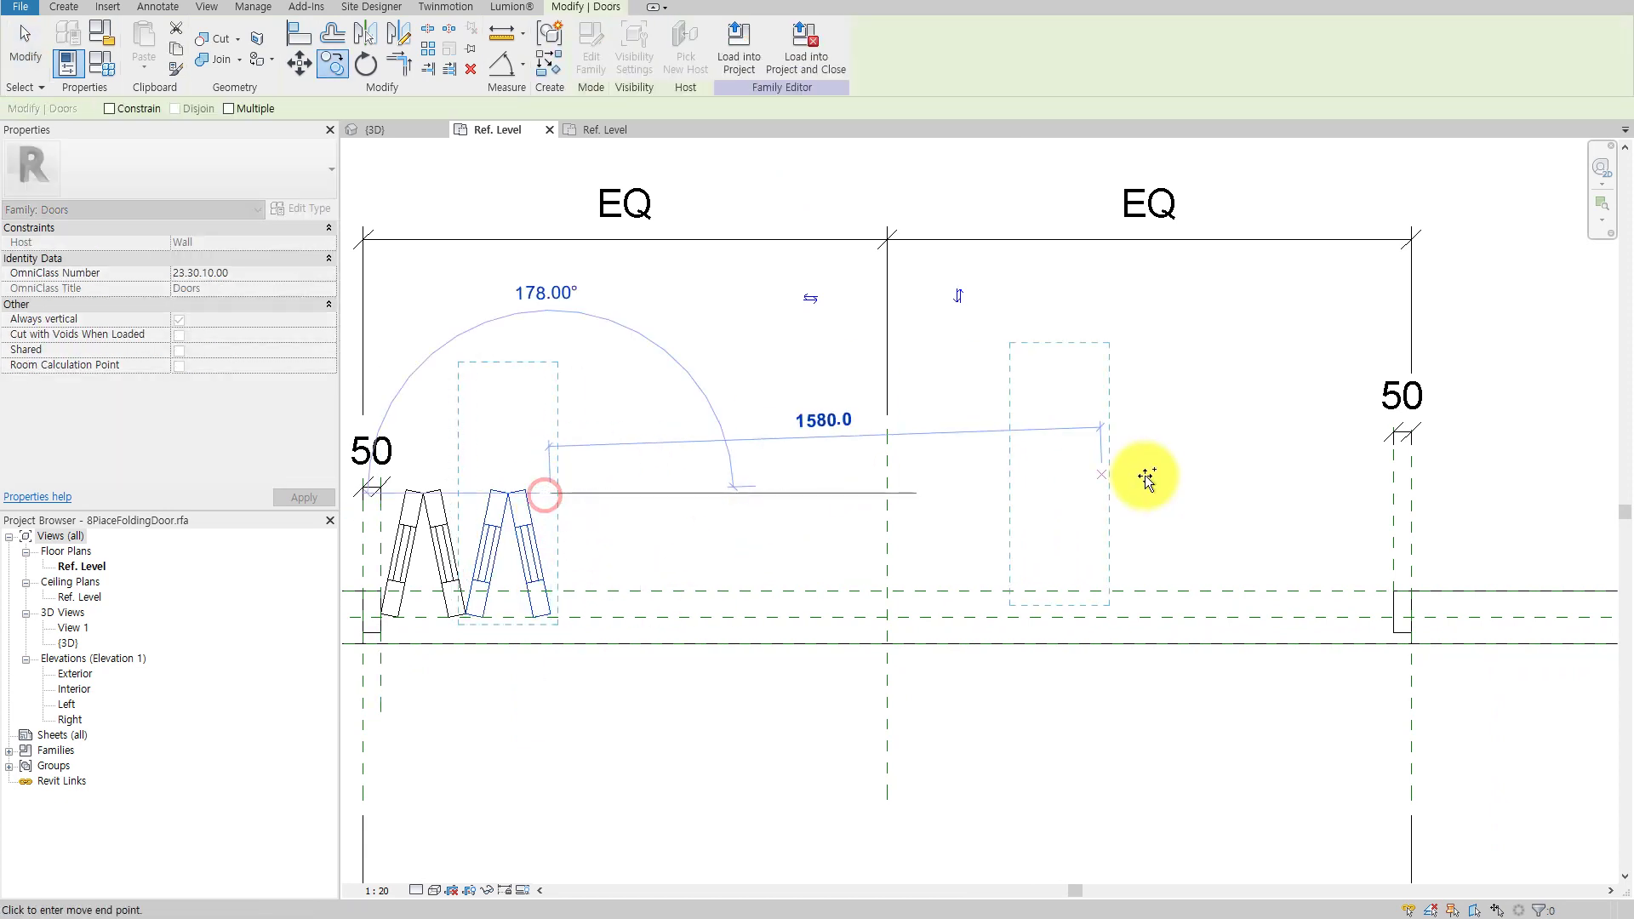
pyautogui.click(1266, 492)
pyautogui.press('a')
pyautogui.press('l')
pyautogui.click(1391, 506)
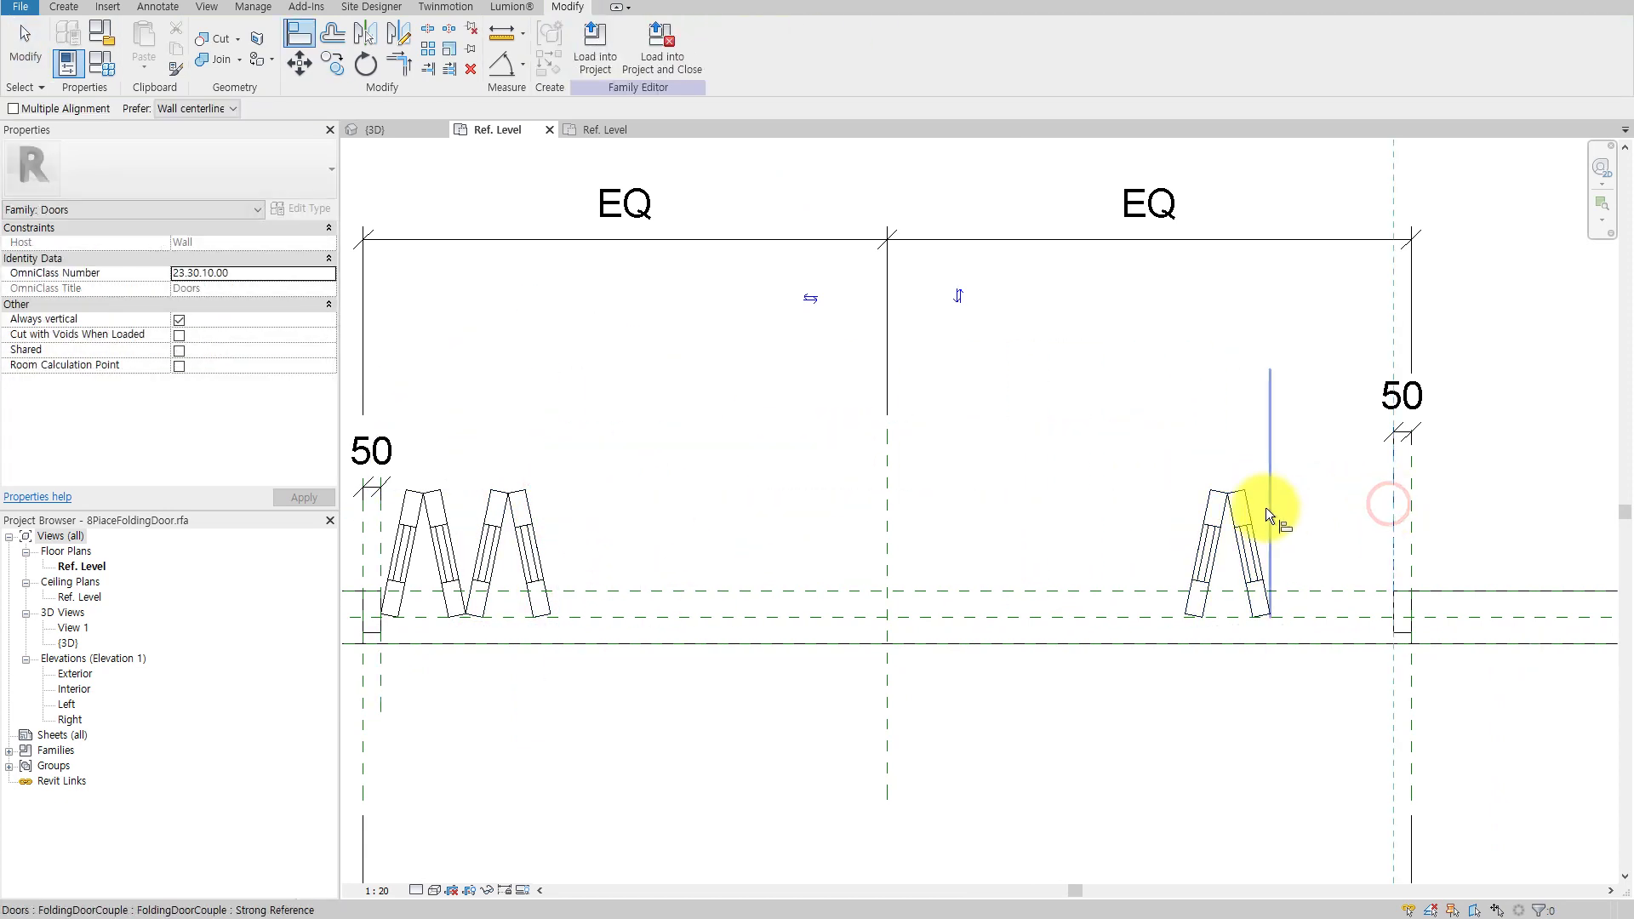
pyautogui.click(1265, 508)
pyautogui.click(1360, 467)
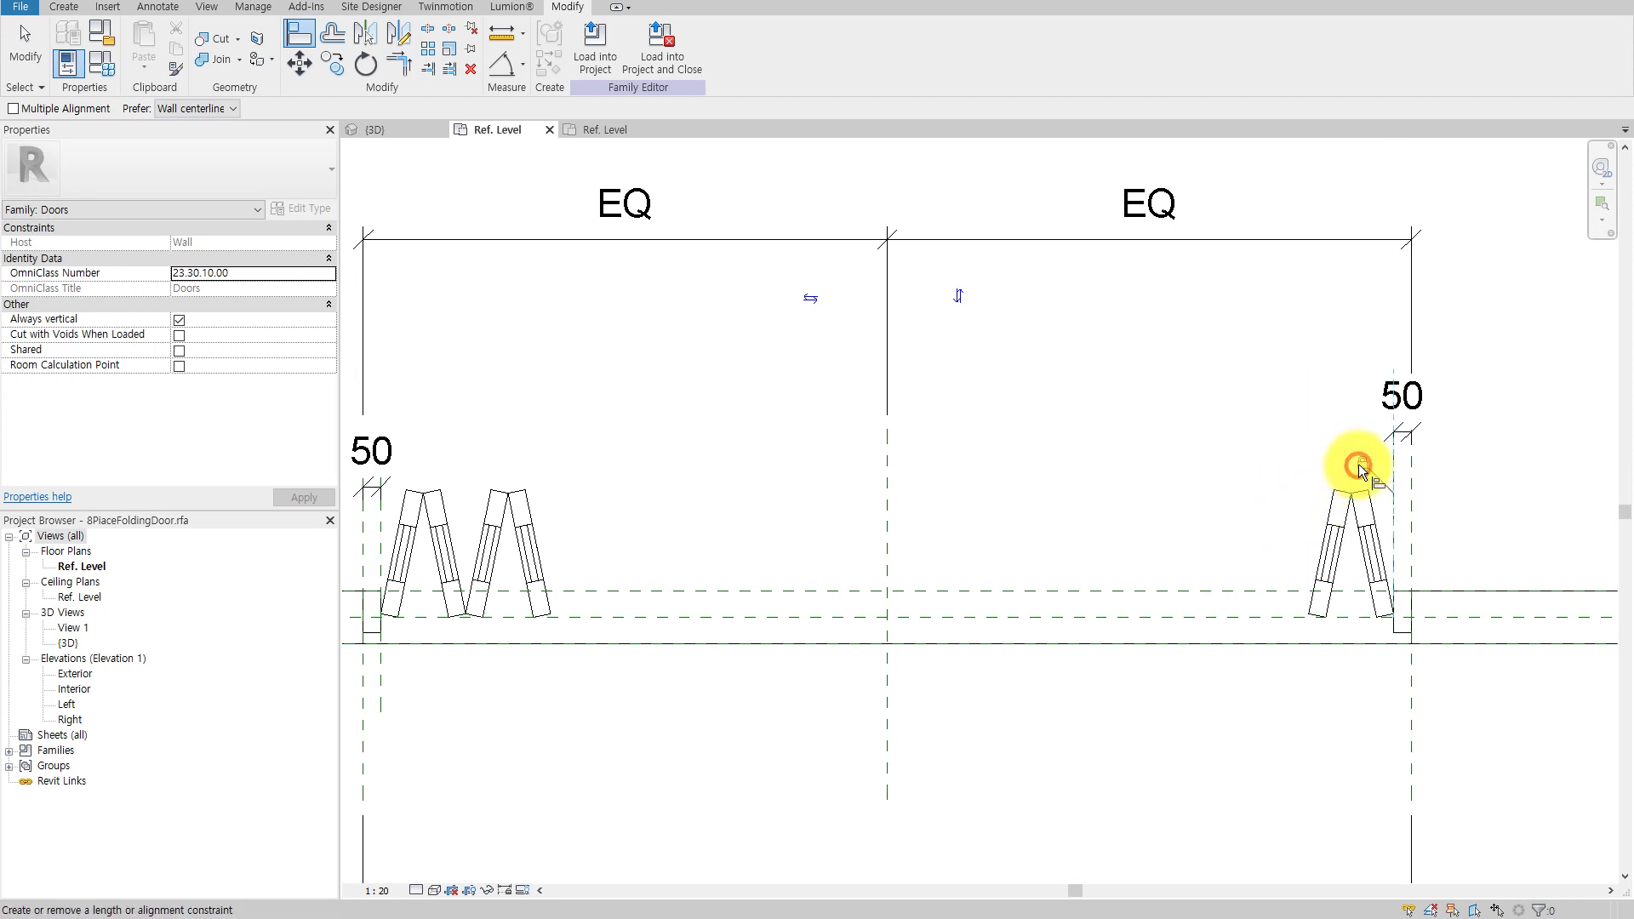
pyautogui.press('Escape')
# Copy a second door pair further left, align-lock it to the reference line, and start Load into Project.
pyautogui.click(1341, 513)
pyautogui.press('c')
pyautogui.press('o')
pyautogui.click(1341, 514)
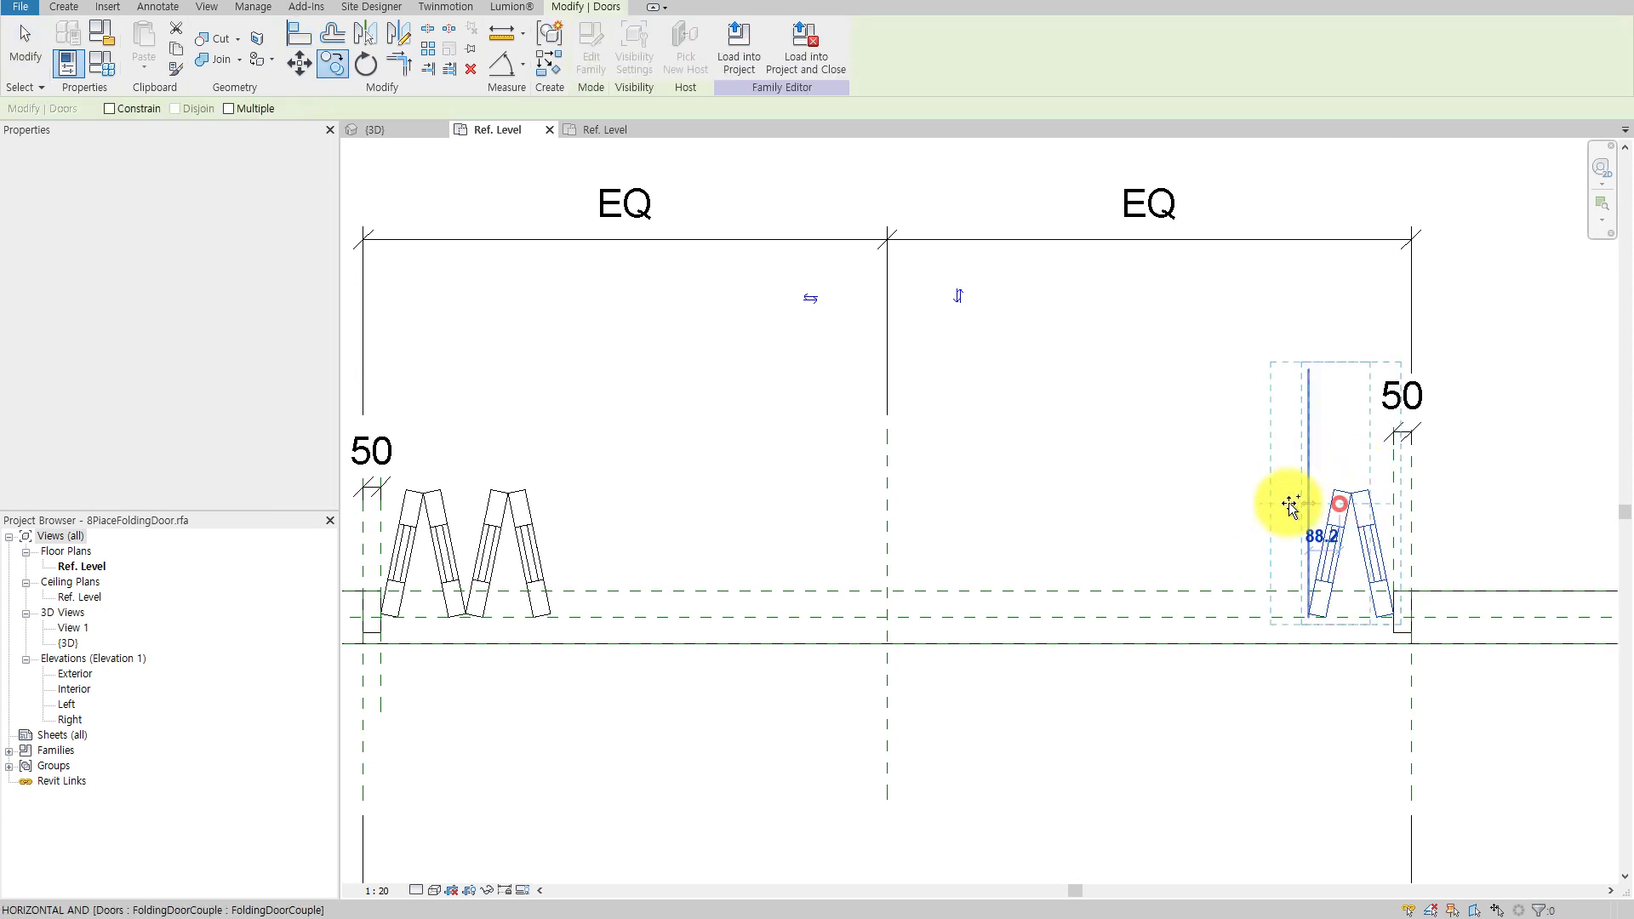
pyautogui.click(1207, 511)
pyautogui.press('Escape')
pyautogui.press('a')
pyautogui.press('l')
pyautogui.click(1311, 493)
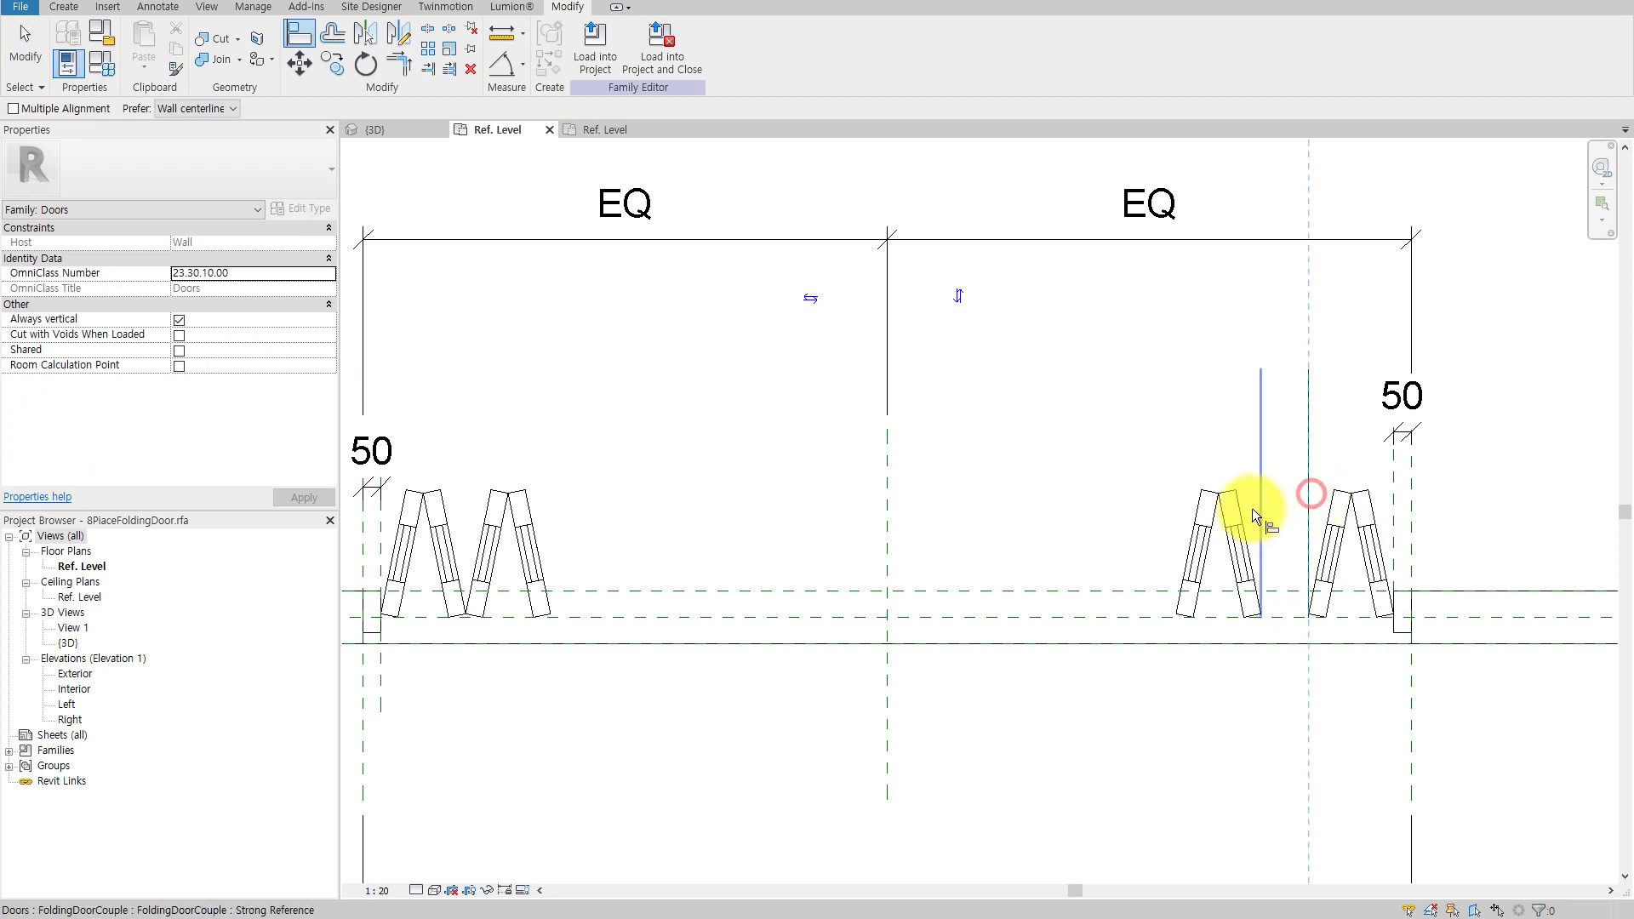
pyautogui.click(1263, 504)
pyautogui.click(1282, 465)
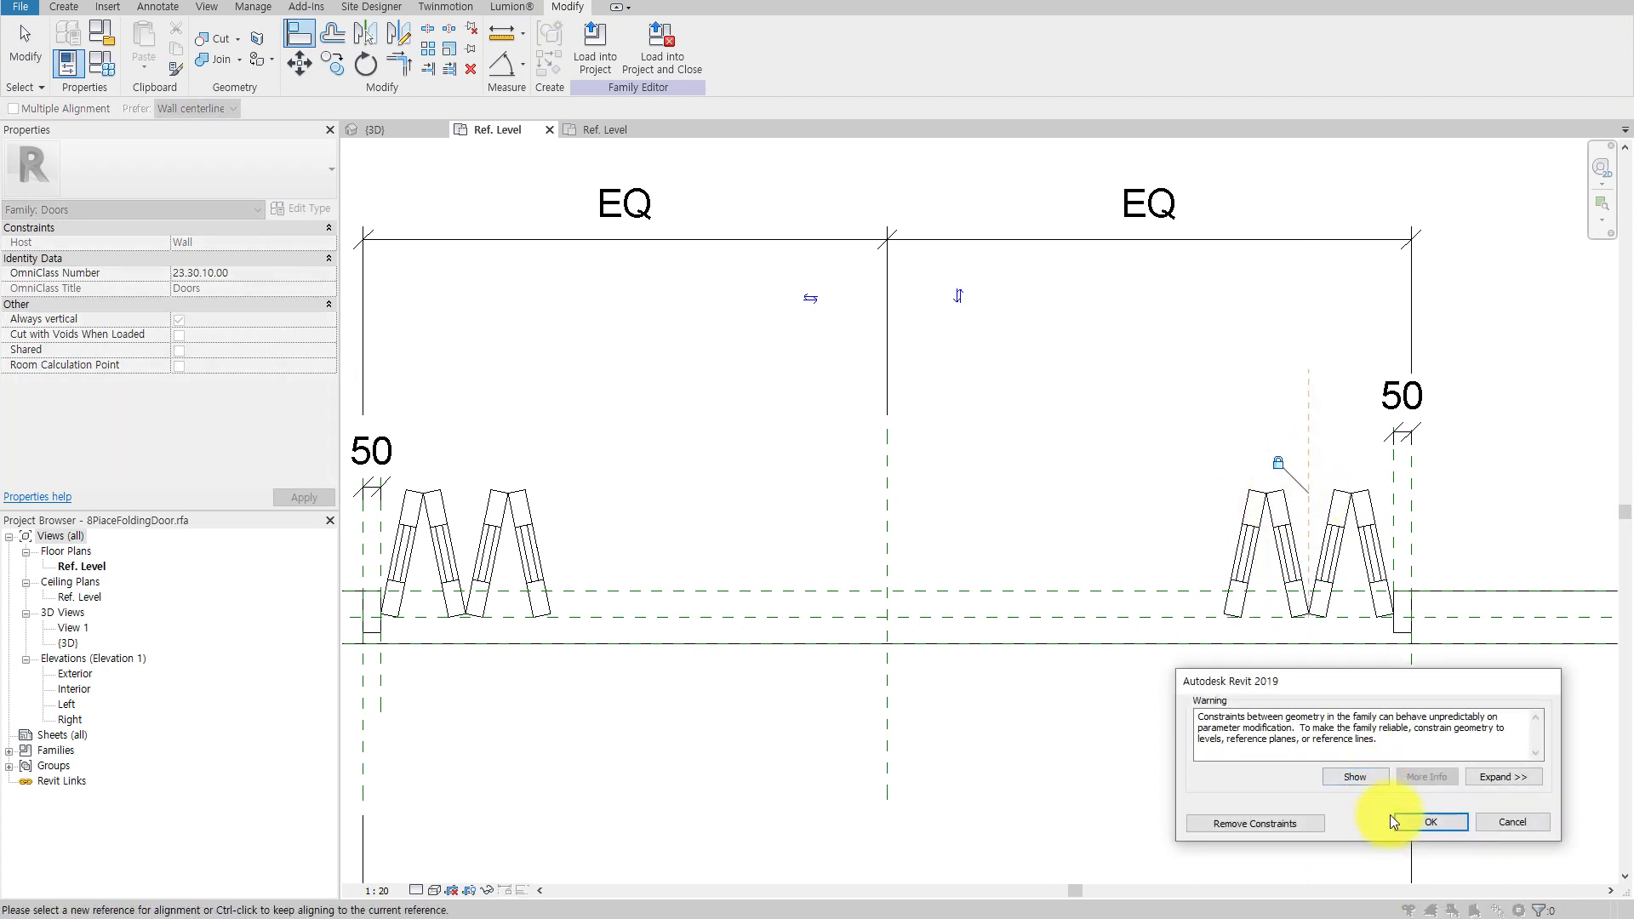
pyautogui.click(1411, 819)
pyautogui.click(600, 51)
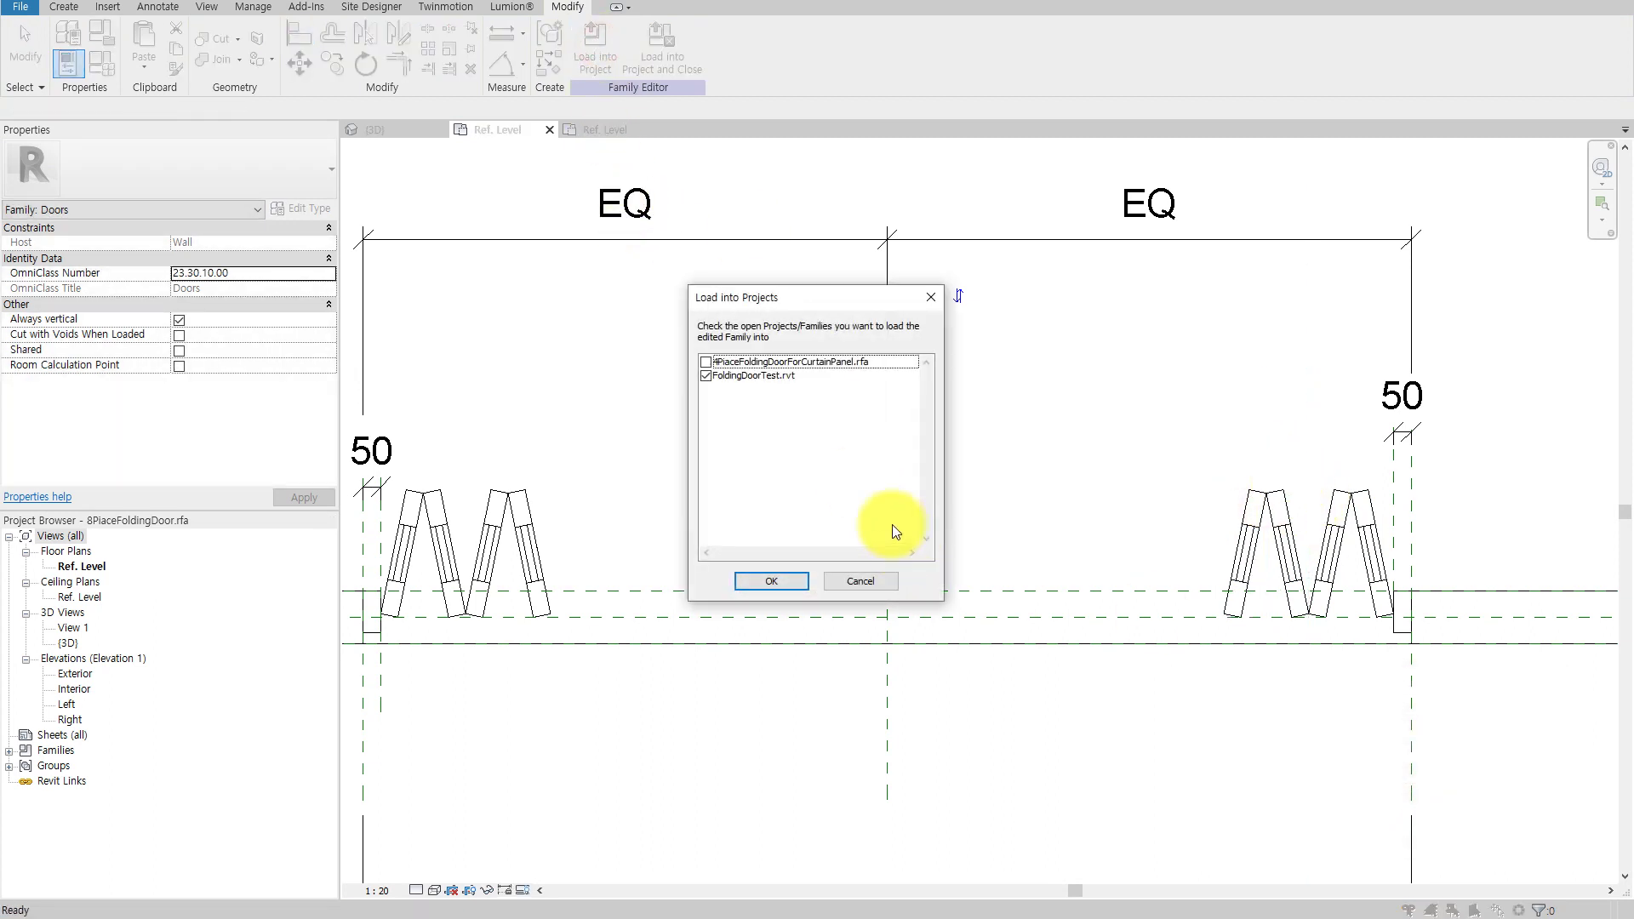
# Load the family into FoldingDoorTest.rvt, overwriting the existing version, and select the door.
pyautogui.click(775, 583)
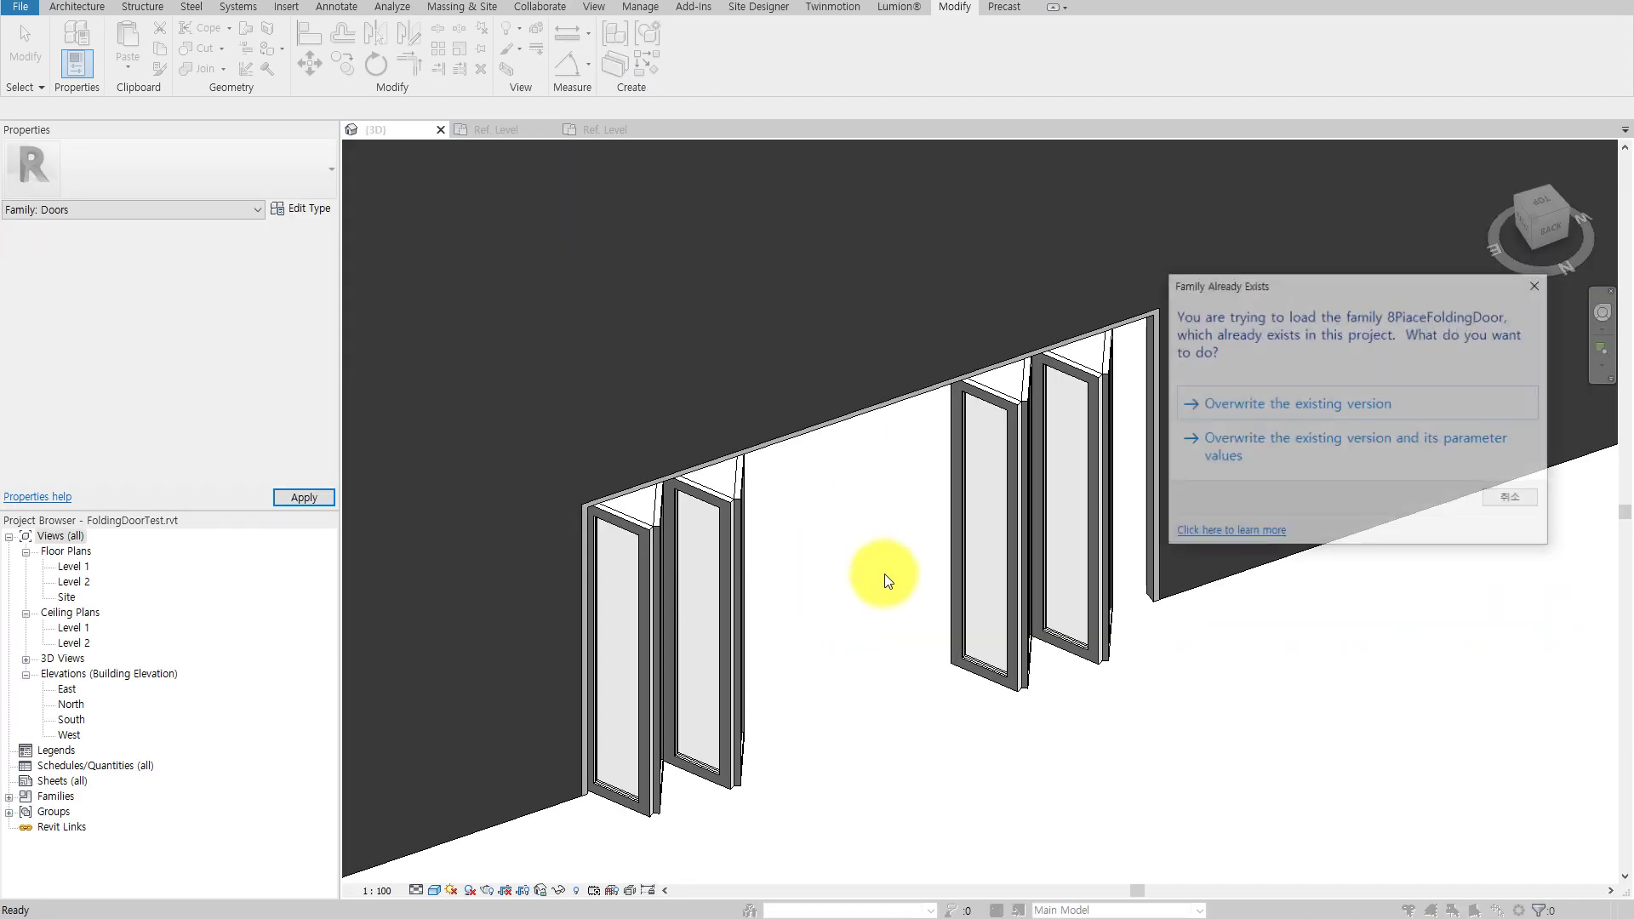
pyautogui.click(1225, 405)
pyautogui.moveTo(1151, 452)
pyautogui.keyDown('shift'); pyautogui.mouseDown(button='middle')
pyautogui.moveTo(703, 444)
pyautogui.moveTo(975, 421)
pyautogui.mouseUp(button='middle'); pyautogui.keyUp('shift')
pyautogui.click(978, 458)
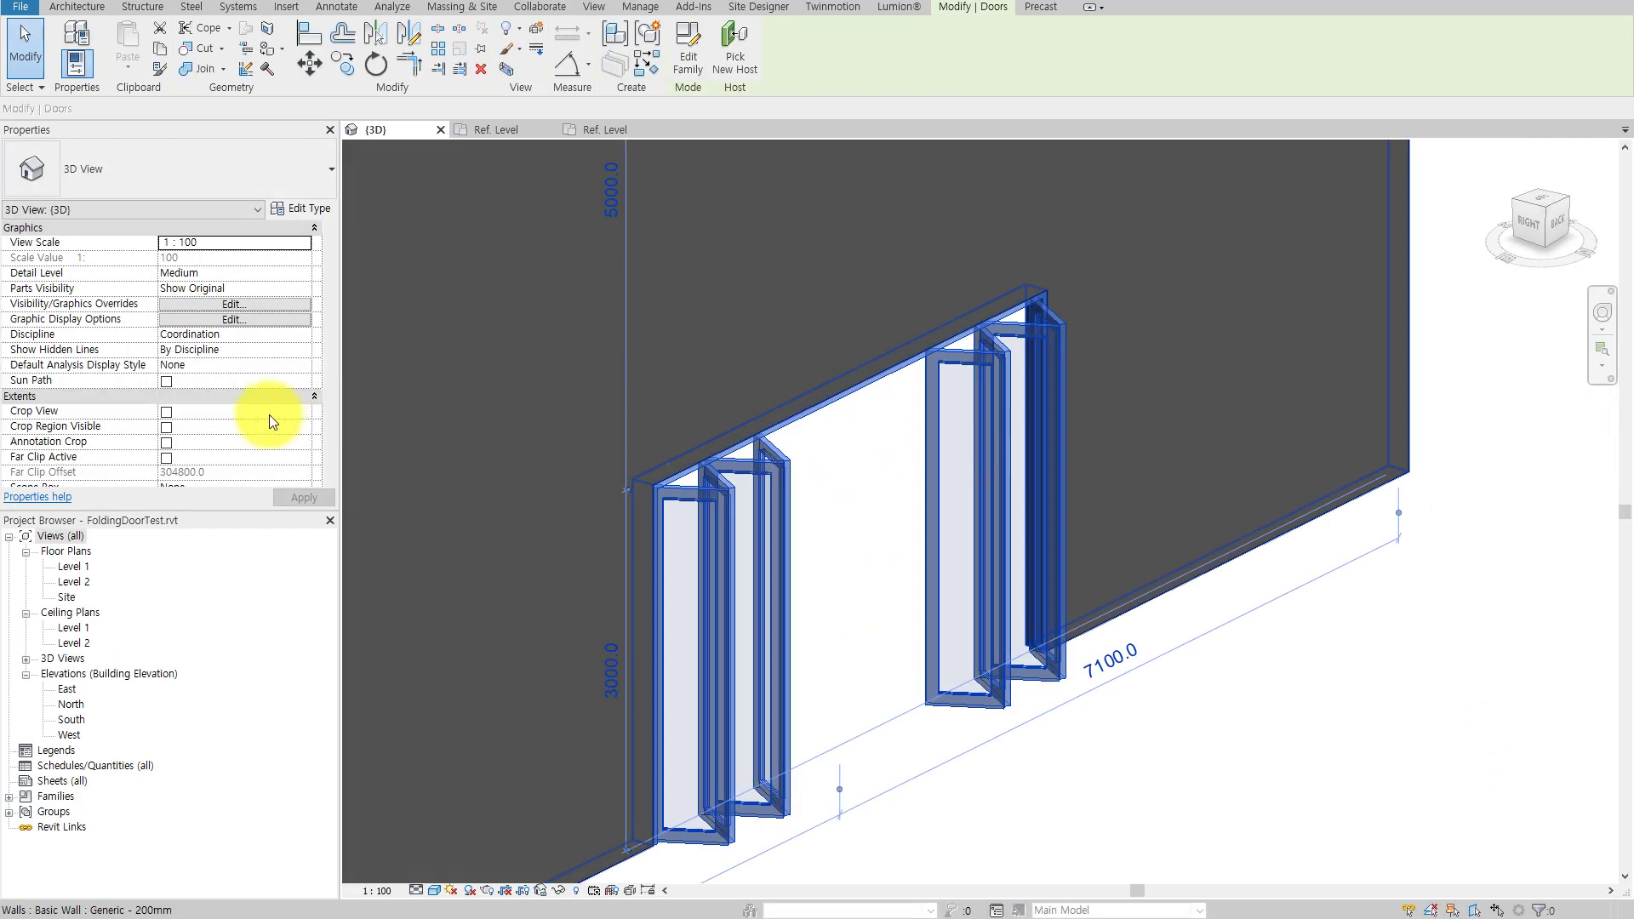
# Flex the door's OpenRaio through 0, 100 and finally 90 in Properties.
pyautogui.click(213, 441)
pyautogui.write('0')
pyautogui.click(304, 498)
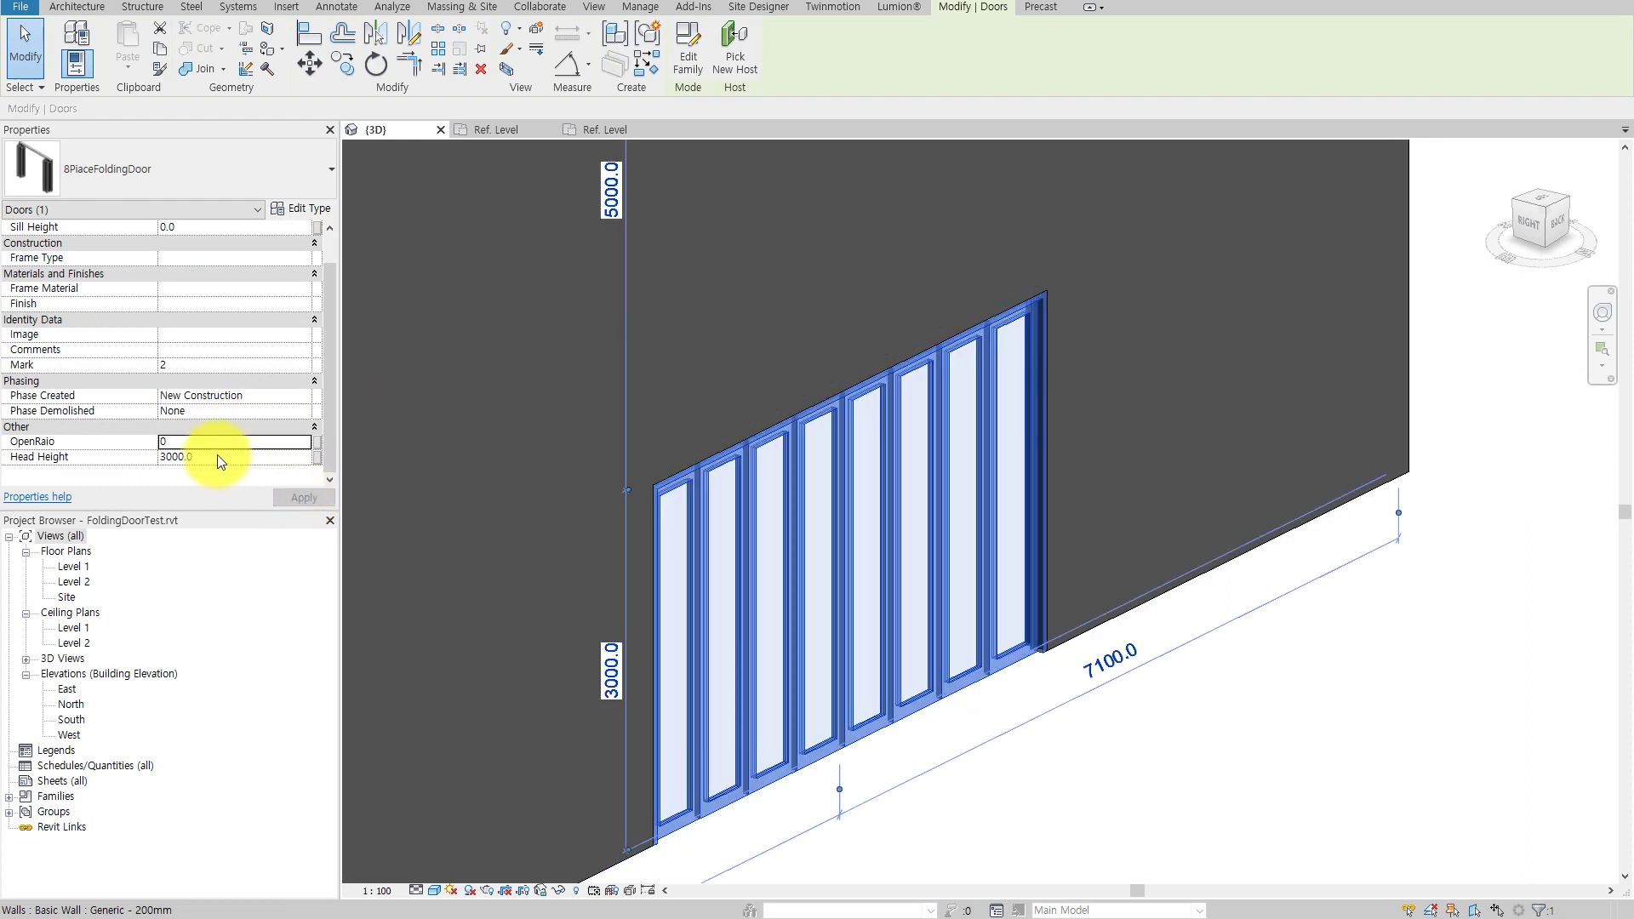
pyautogui.click(226, 441)
pyautogui.write('100')
pyautogui.click(305, 499)
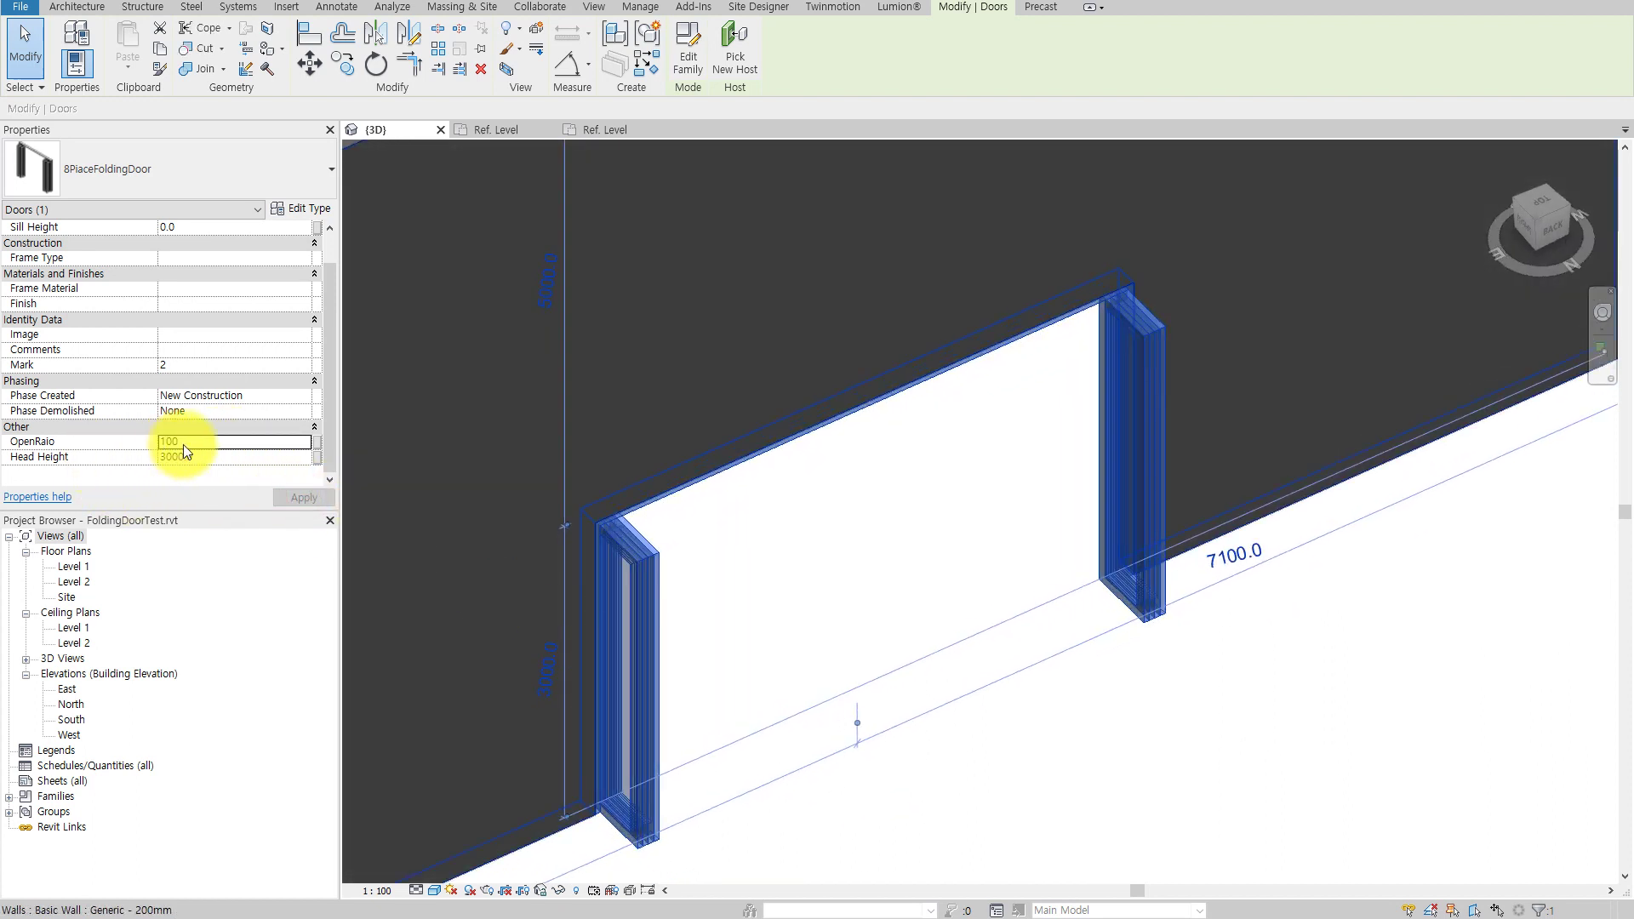
pyautogui.click(182, 441)
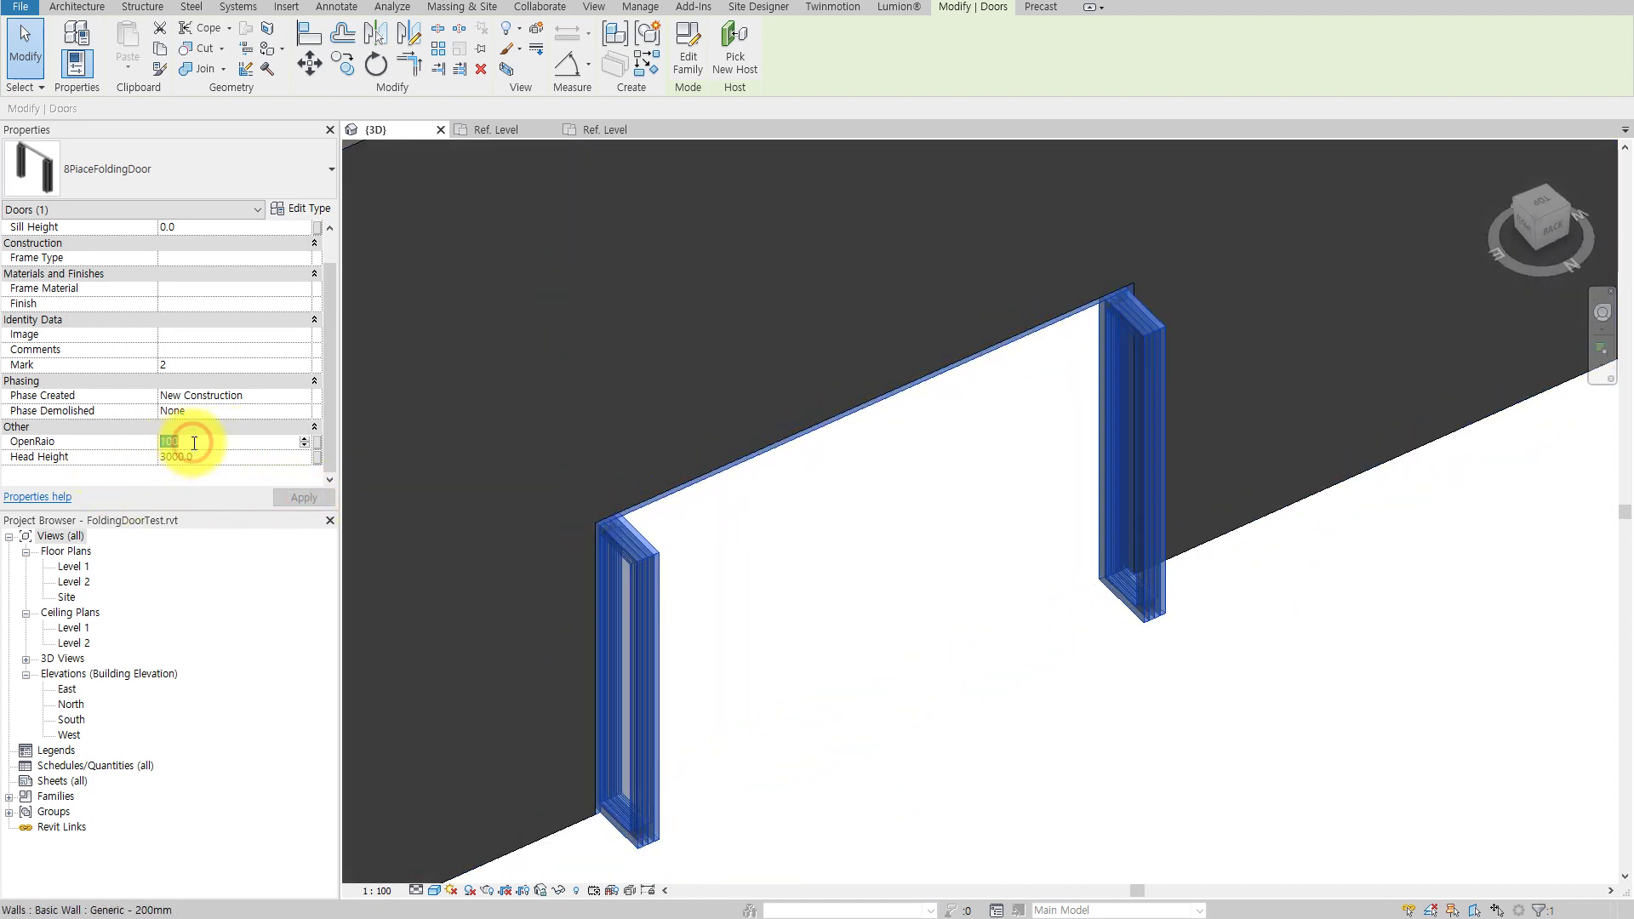
pyautogui.write('90')
pyautogui.click(289, 497)
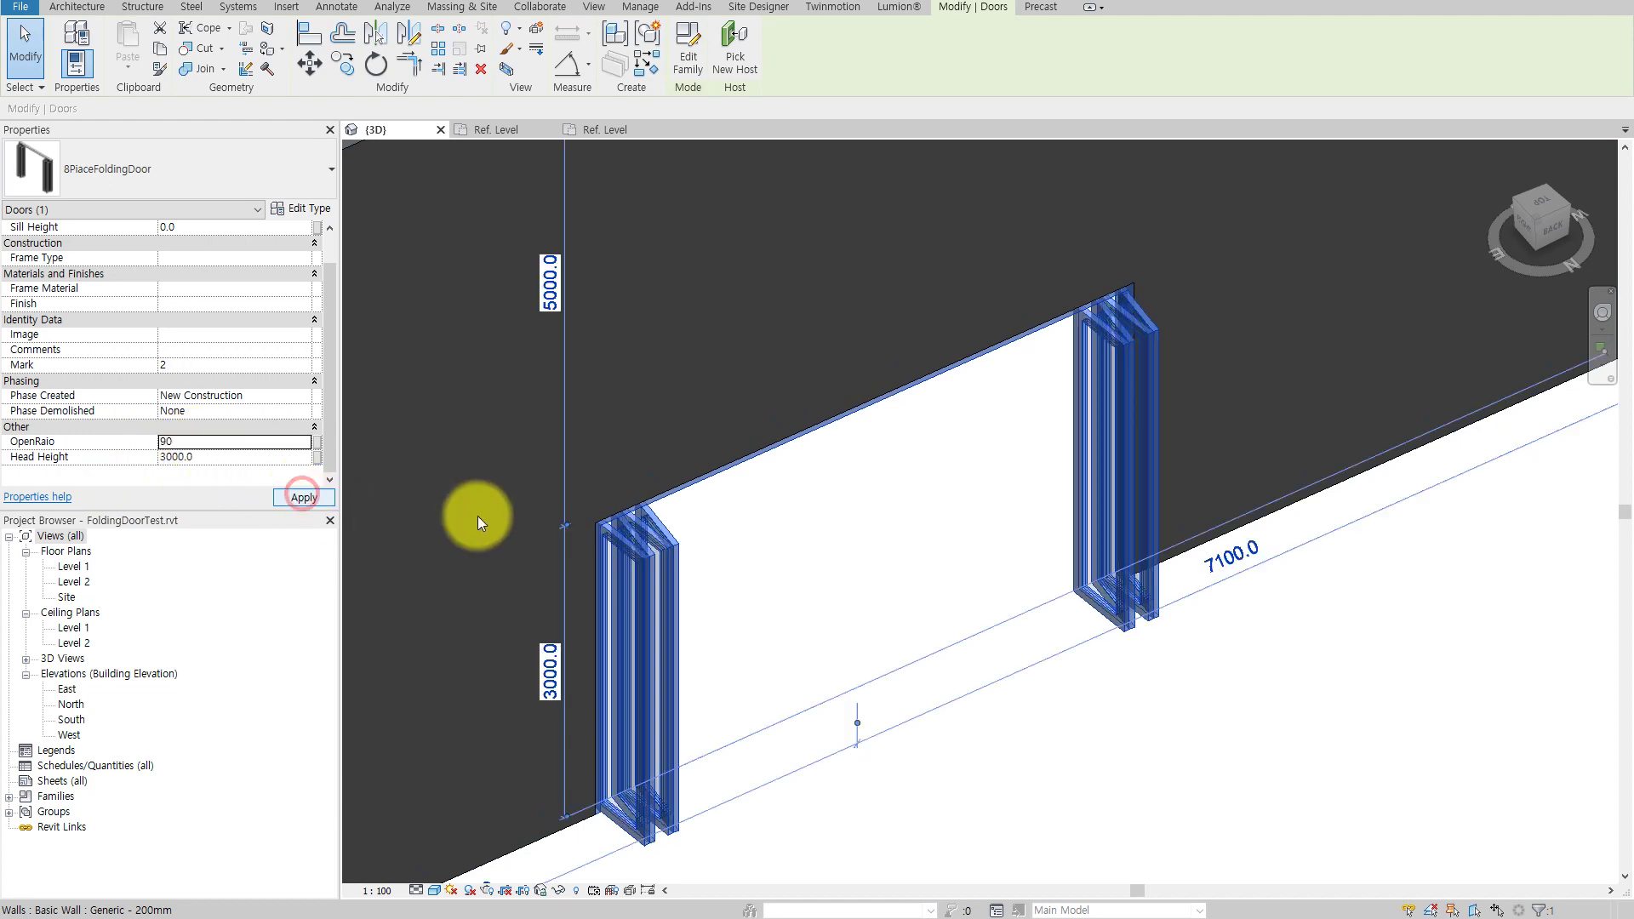
# Open the right curtain-wall folding door's 4-panel family for editing.
pyautogui.click(860, 550)
pyautogui.scroll(-3, 851, 569)
pyautogui.scroll(4, 1010, 465)
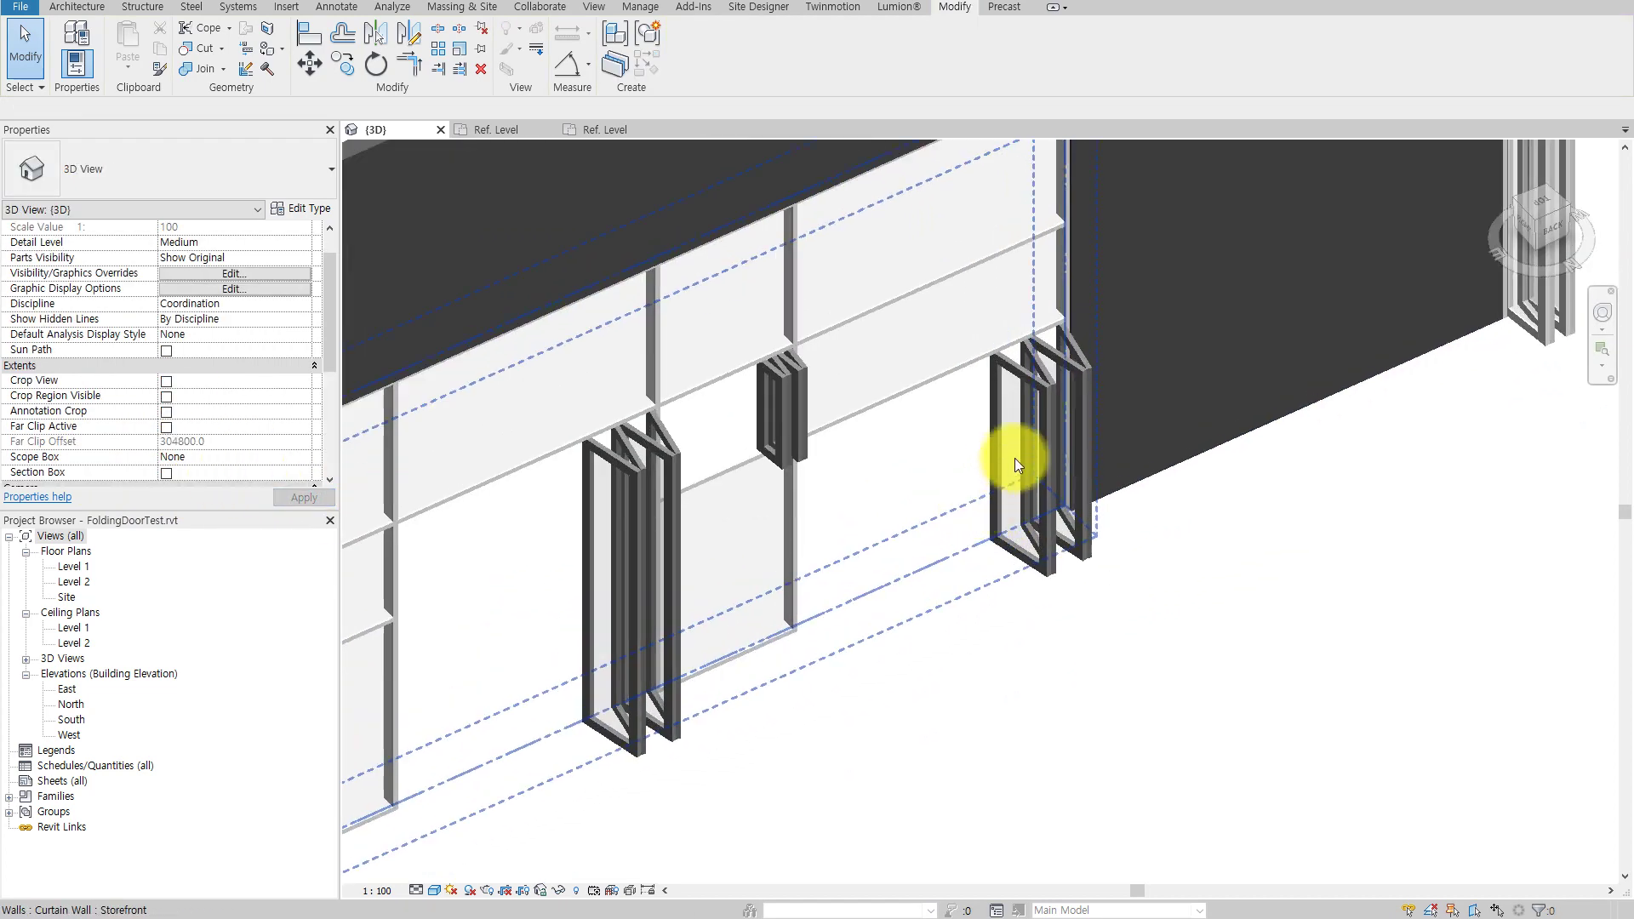
pyautogui.click(1064, 434)
pyautogui.moveTo(1064, 434)
pyautogui.keyDown('shift'); pyautogui.mouseDown(button='middle')
pyautogui.moveTo(933, 491)
pyautogui.moveTo(759, 115)
pyautogui.mouseUp(button='middle'); pyautogui.keyUp('shift')
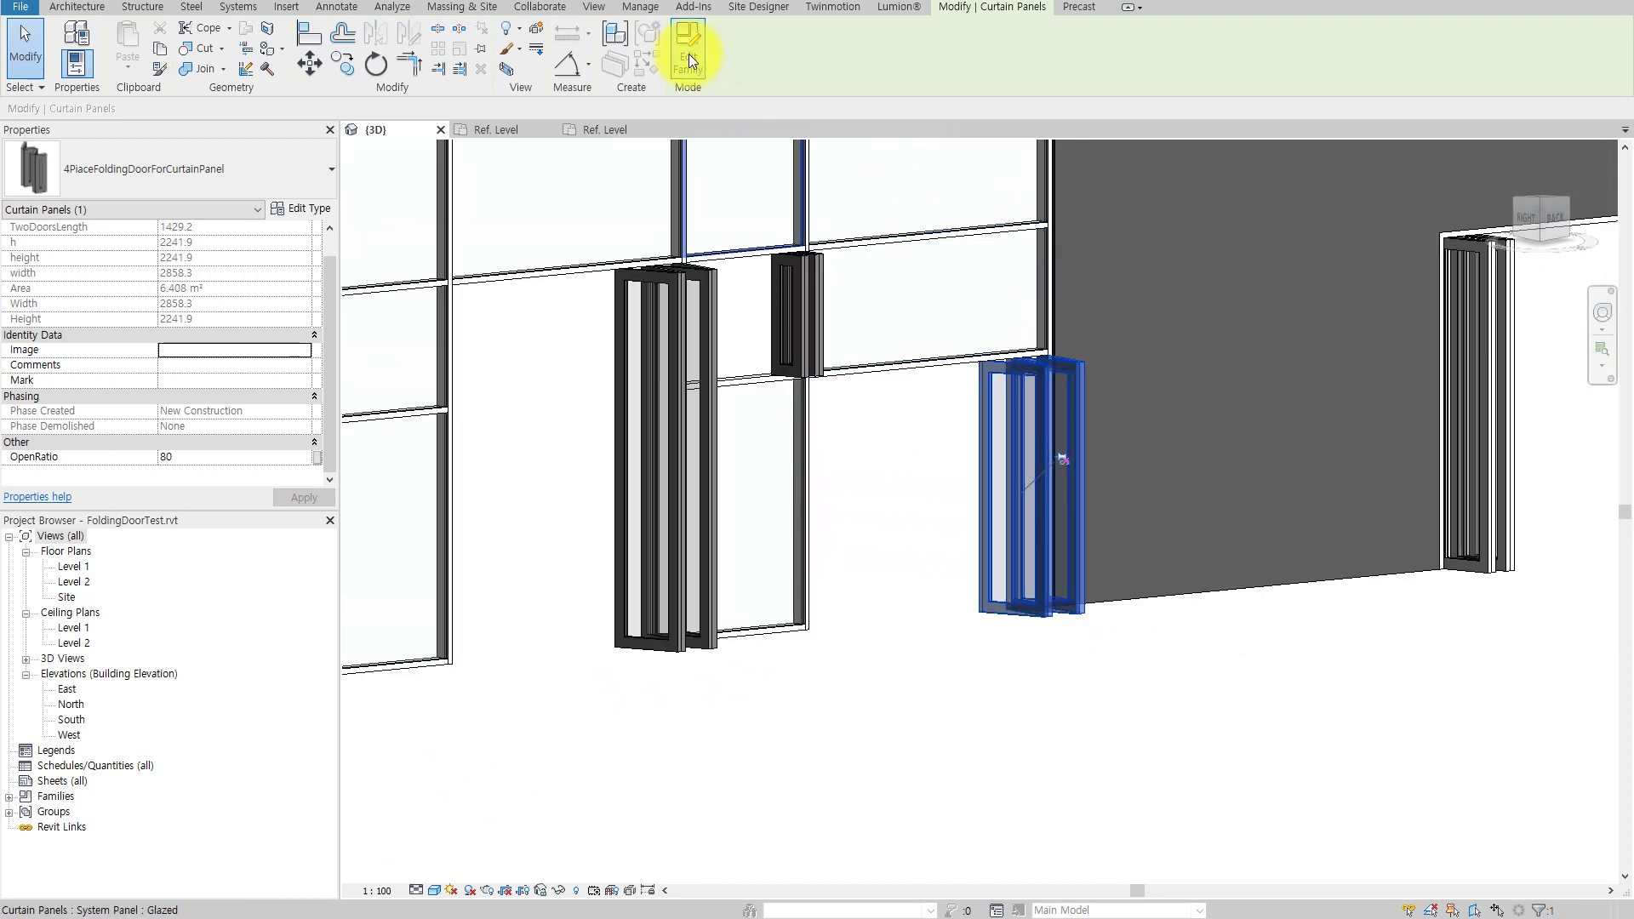
pyautogui.click(687, 54)
pyautogui.moveTo(784, 482); pyautogui.dragTo(806, 384, button='middle')
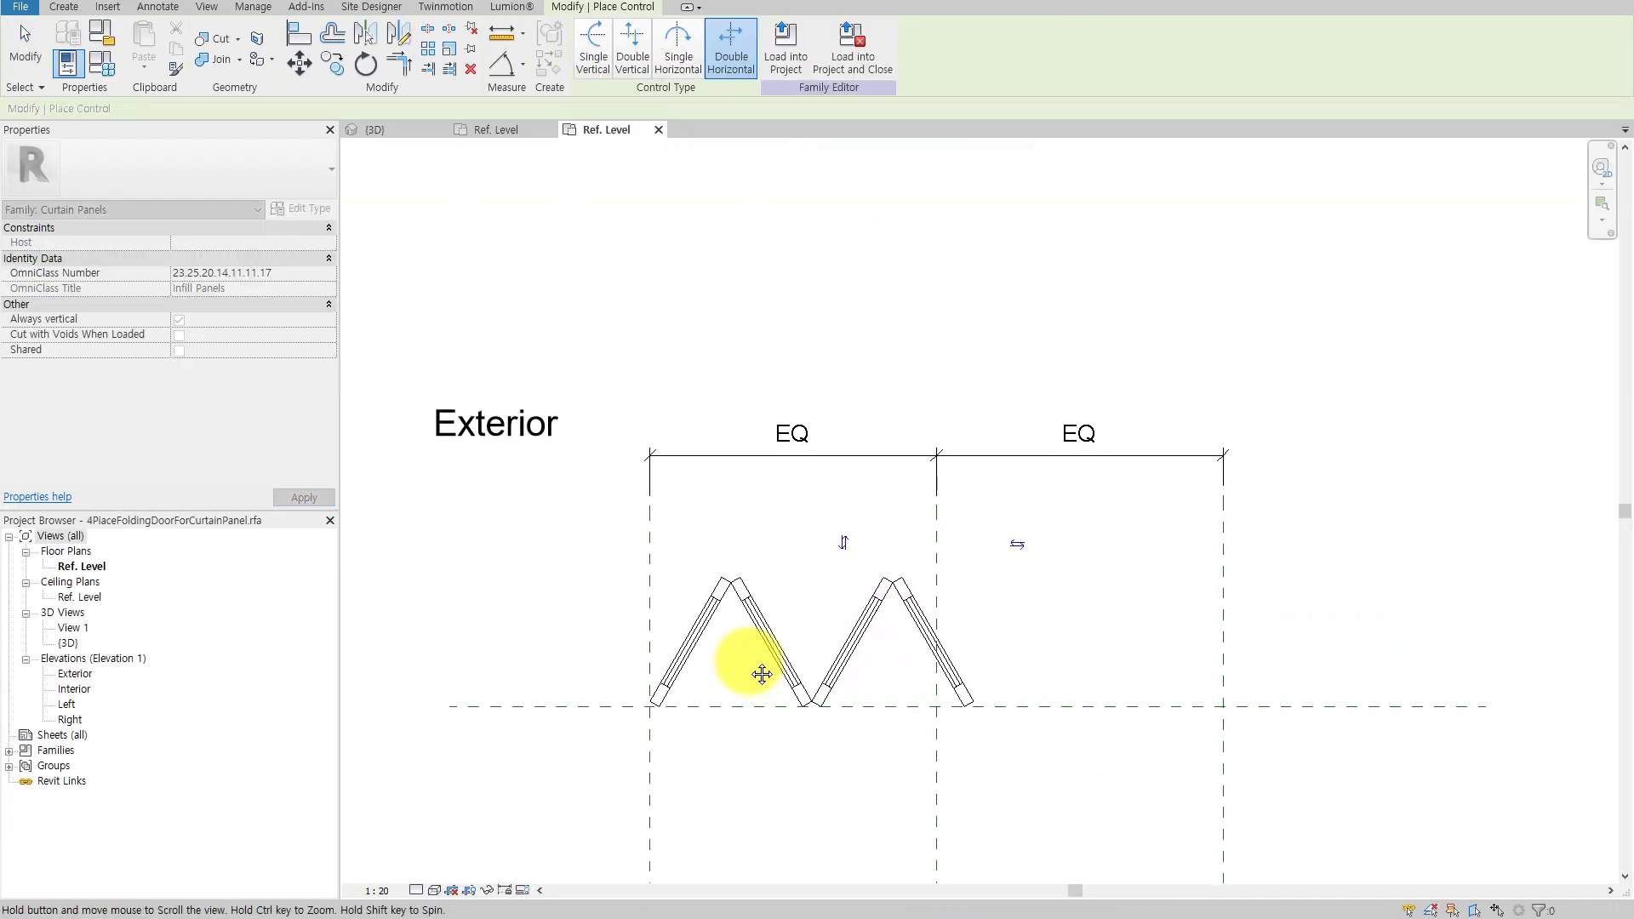
# Place two flip controls, one left of and one below the doors.
pyautogui.click(599, 420)
pyautogui.click(114, 74)
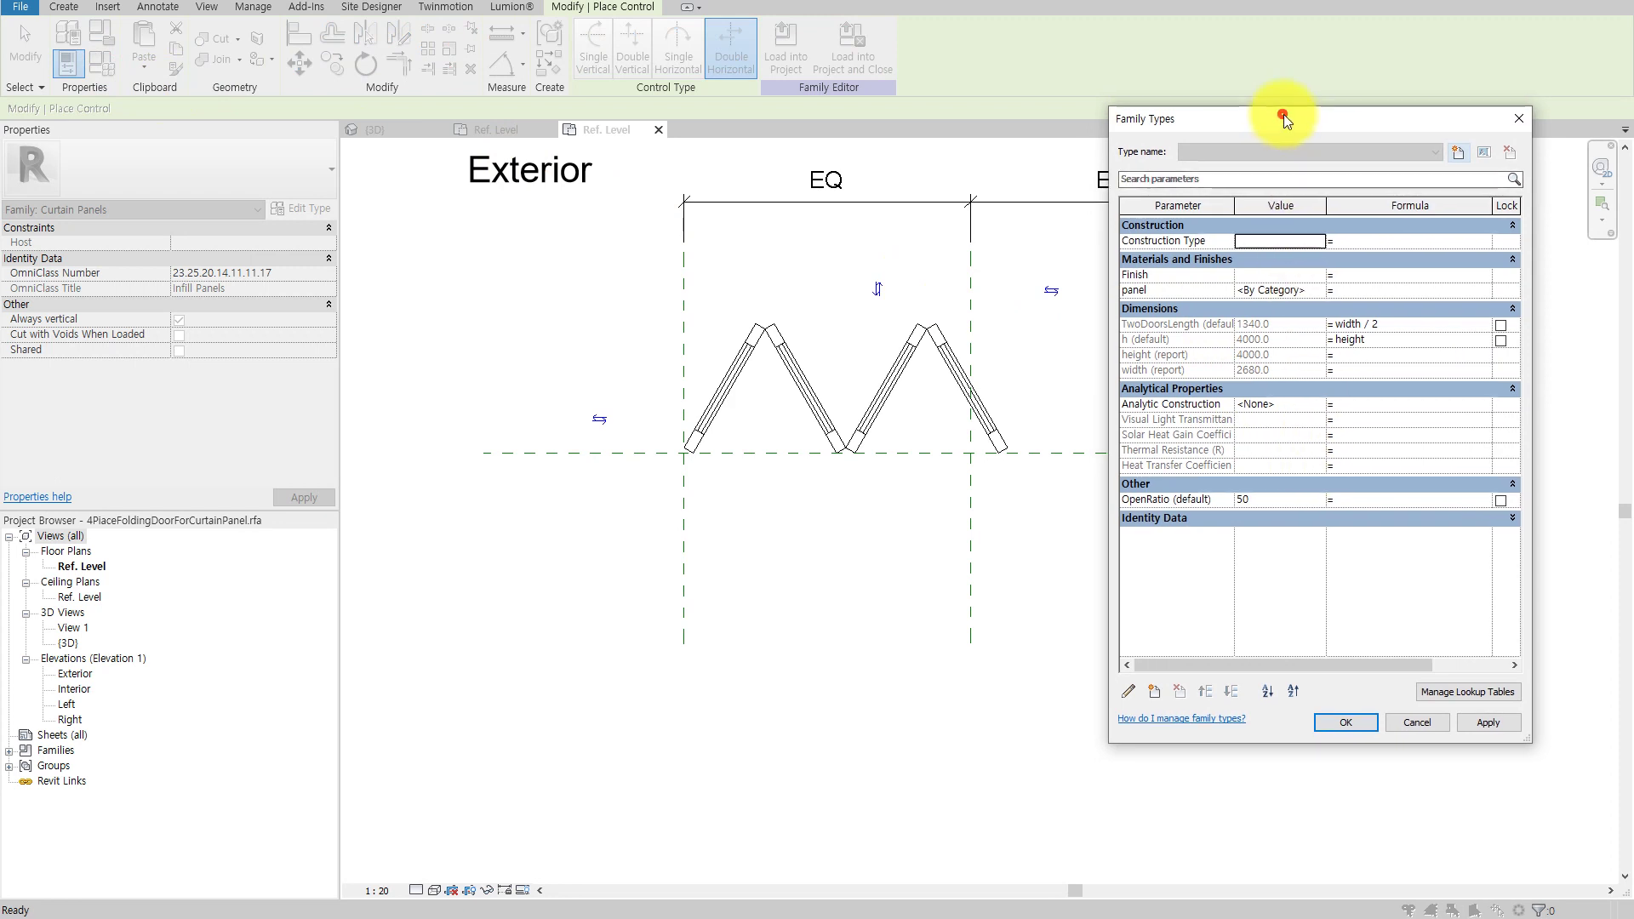
pyautogui.moveTo(1283, 114); pyautogui.dragTo(1316, 150)
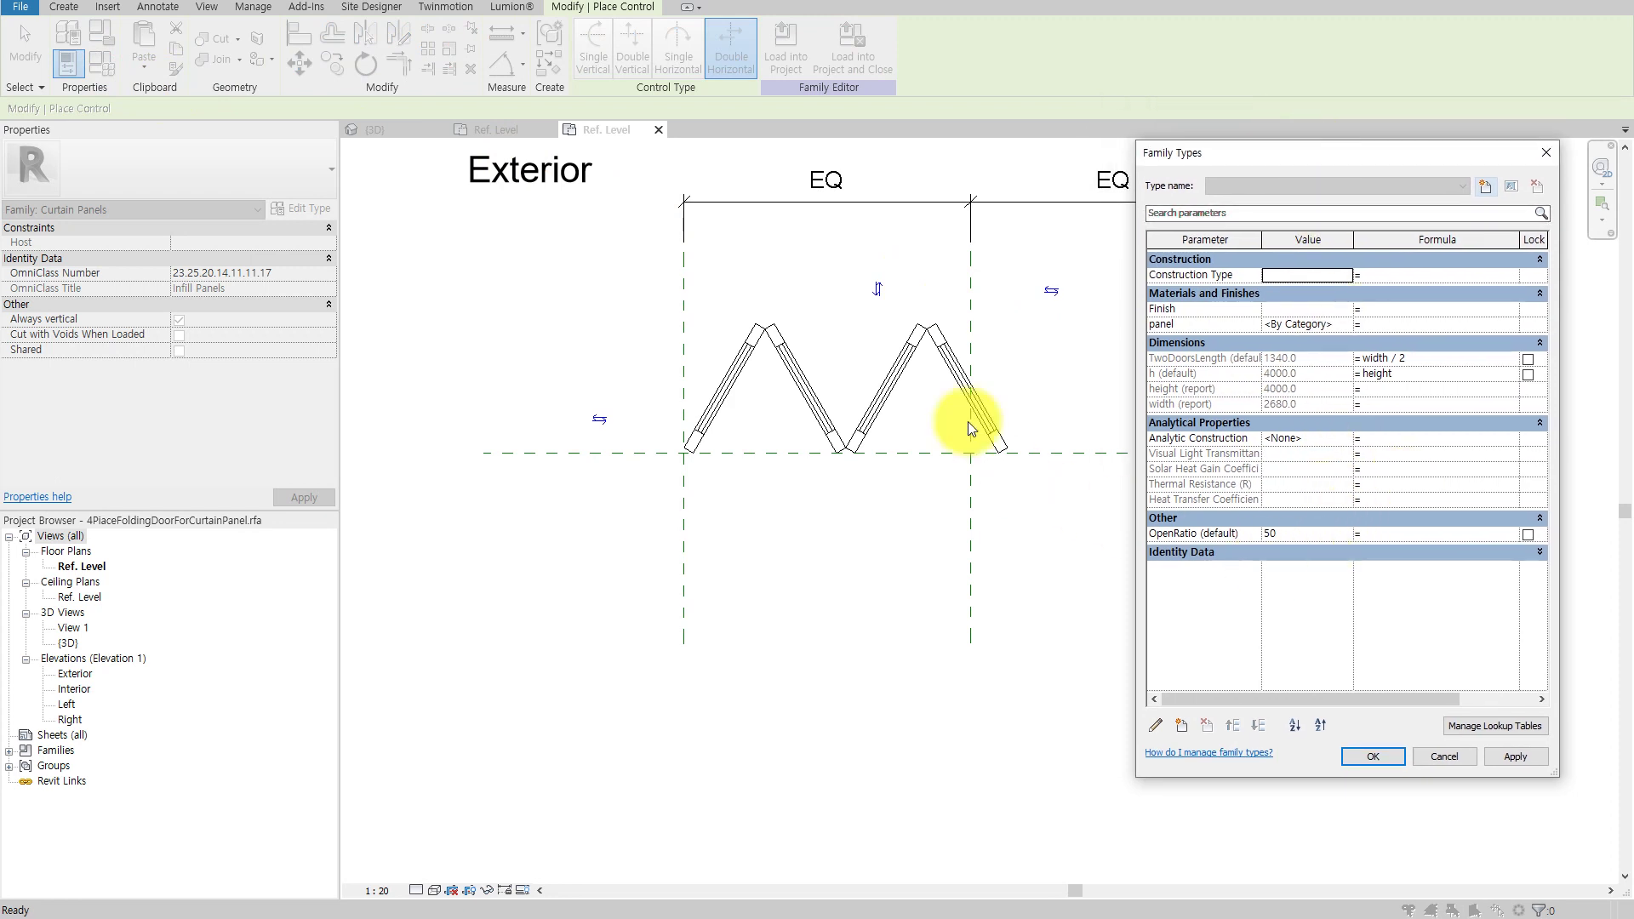
pyautogui.click(1365, 758)
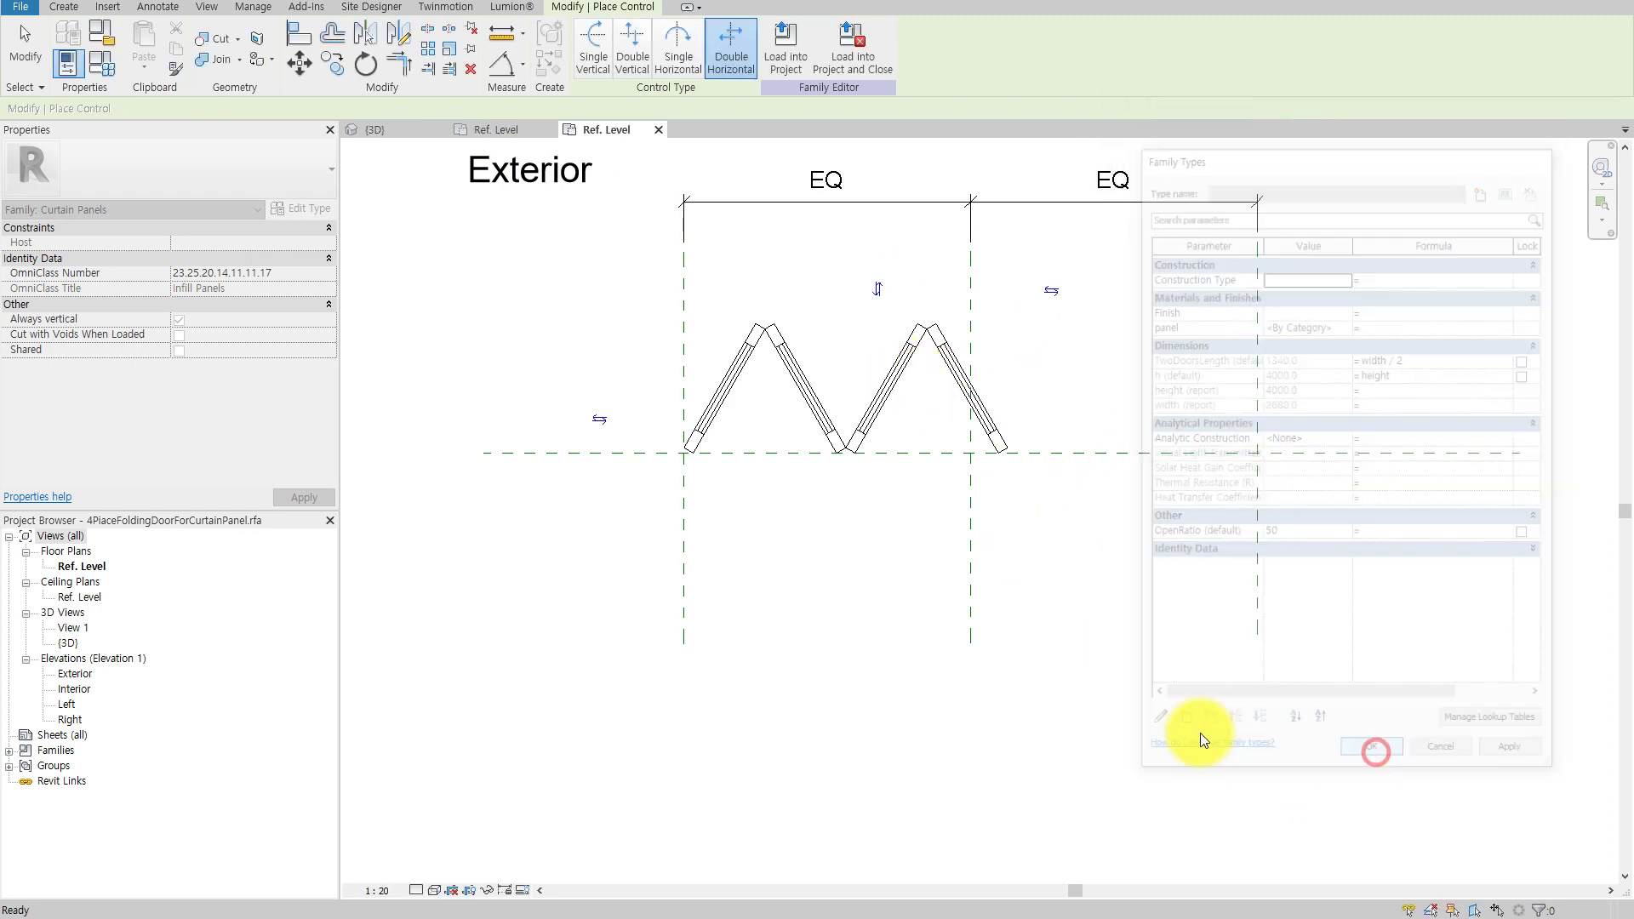
pyautogui.click(828, 689)
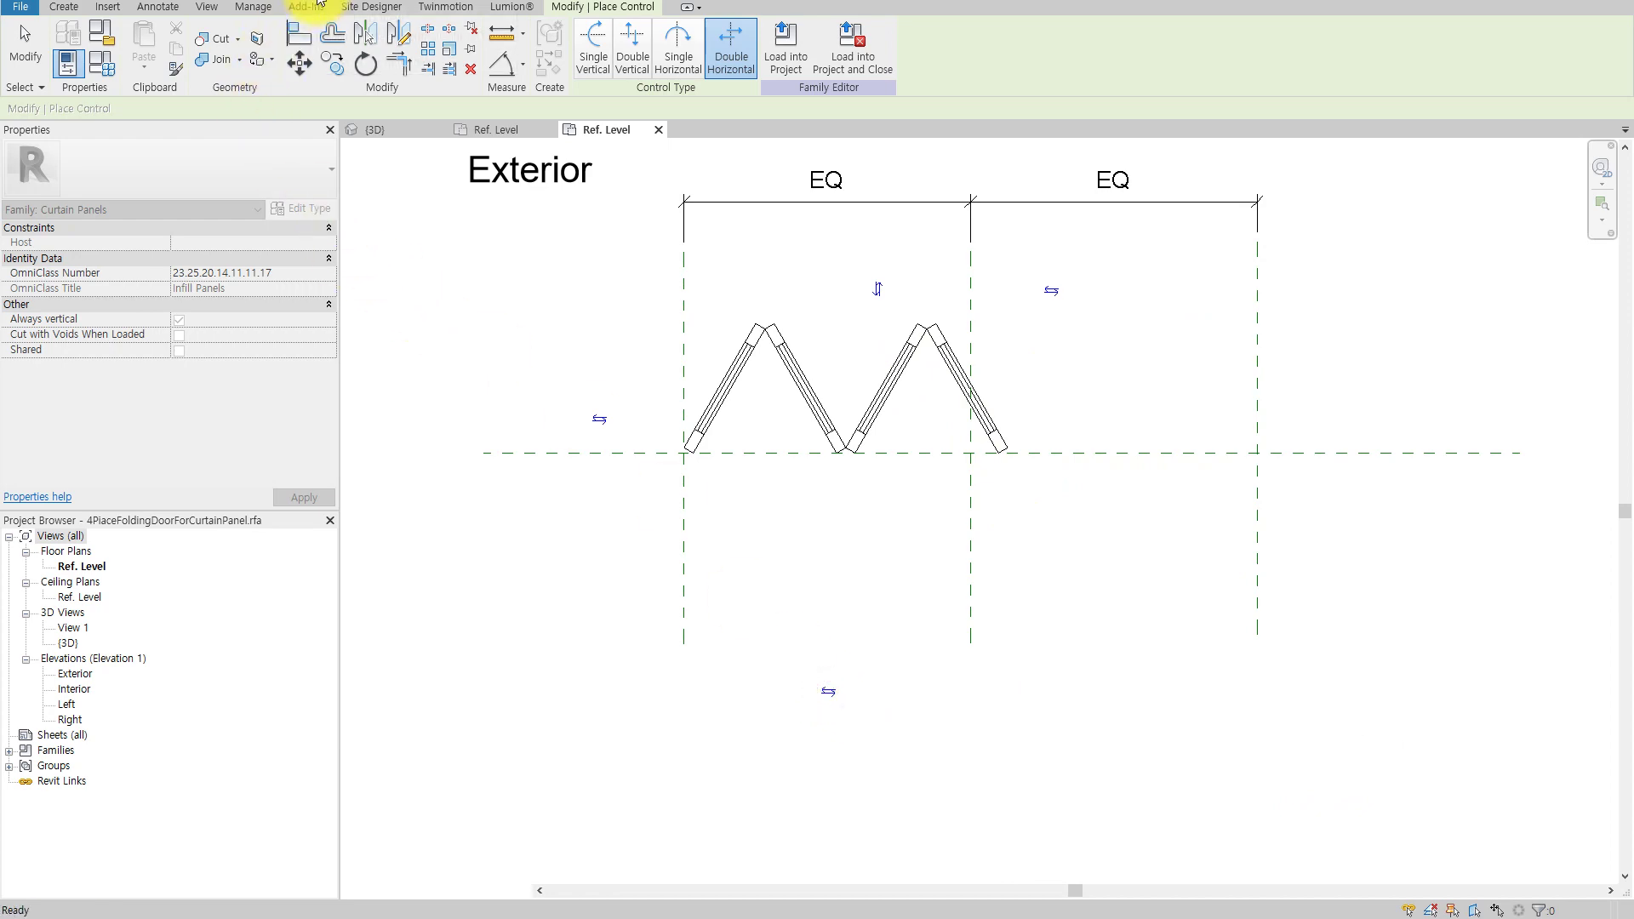
pyautogui.click(320, 1)
pyautogui.keyDown('shift'); pyautogui.moveTo(765, 389); pyautogui.dragTo(1290, 404, button='middle'); pyautogui.keyUp('shift')
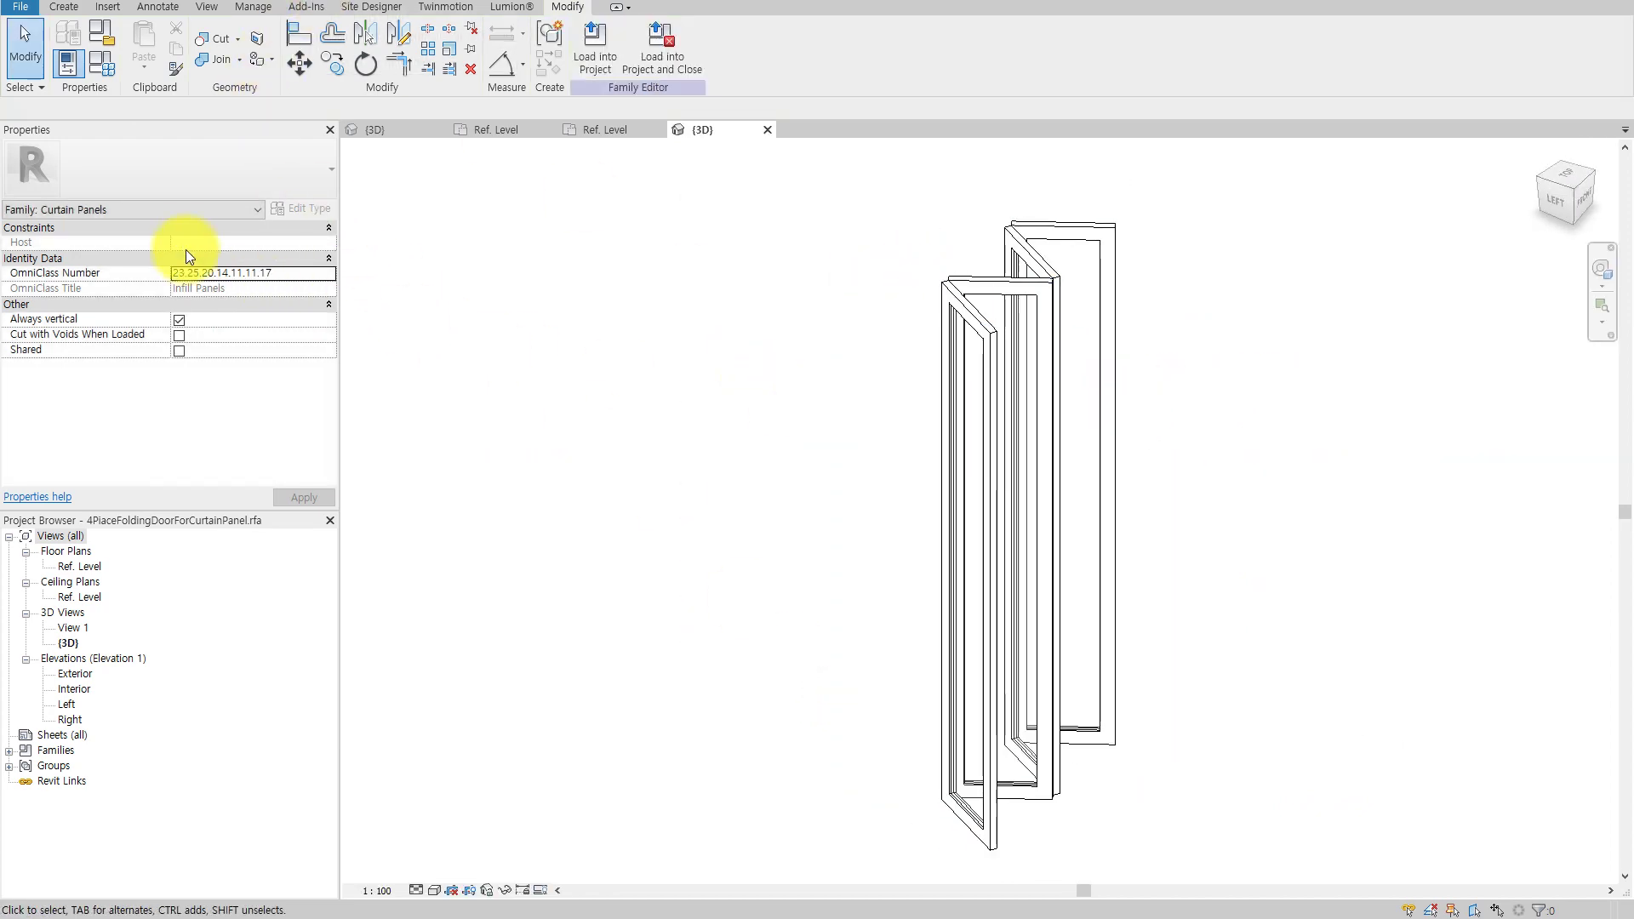
# Set the default OpenRatio to 80 after previewing 0, then view the Ref. Level plan.
pyautogui.click(102, 64)
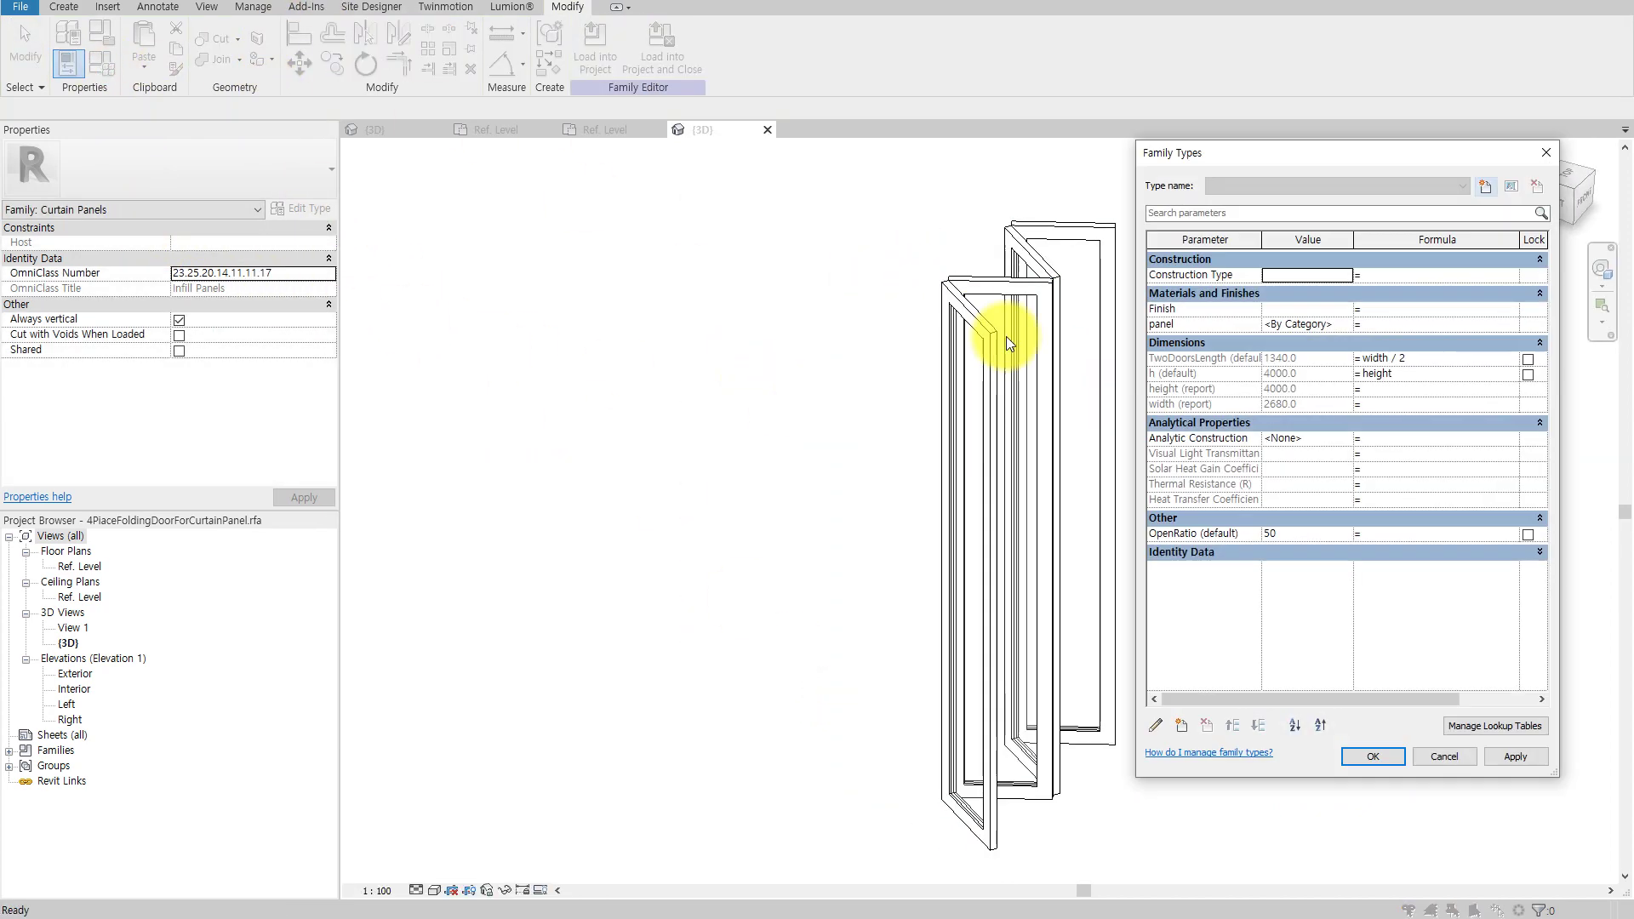
pyautogui.click(1321, 534)
pyautogui.write('0')
pyautogui.click(1514, 759)
pyautogui.click(1319, 534)
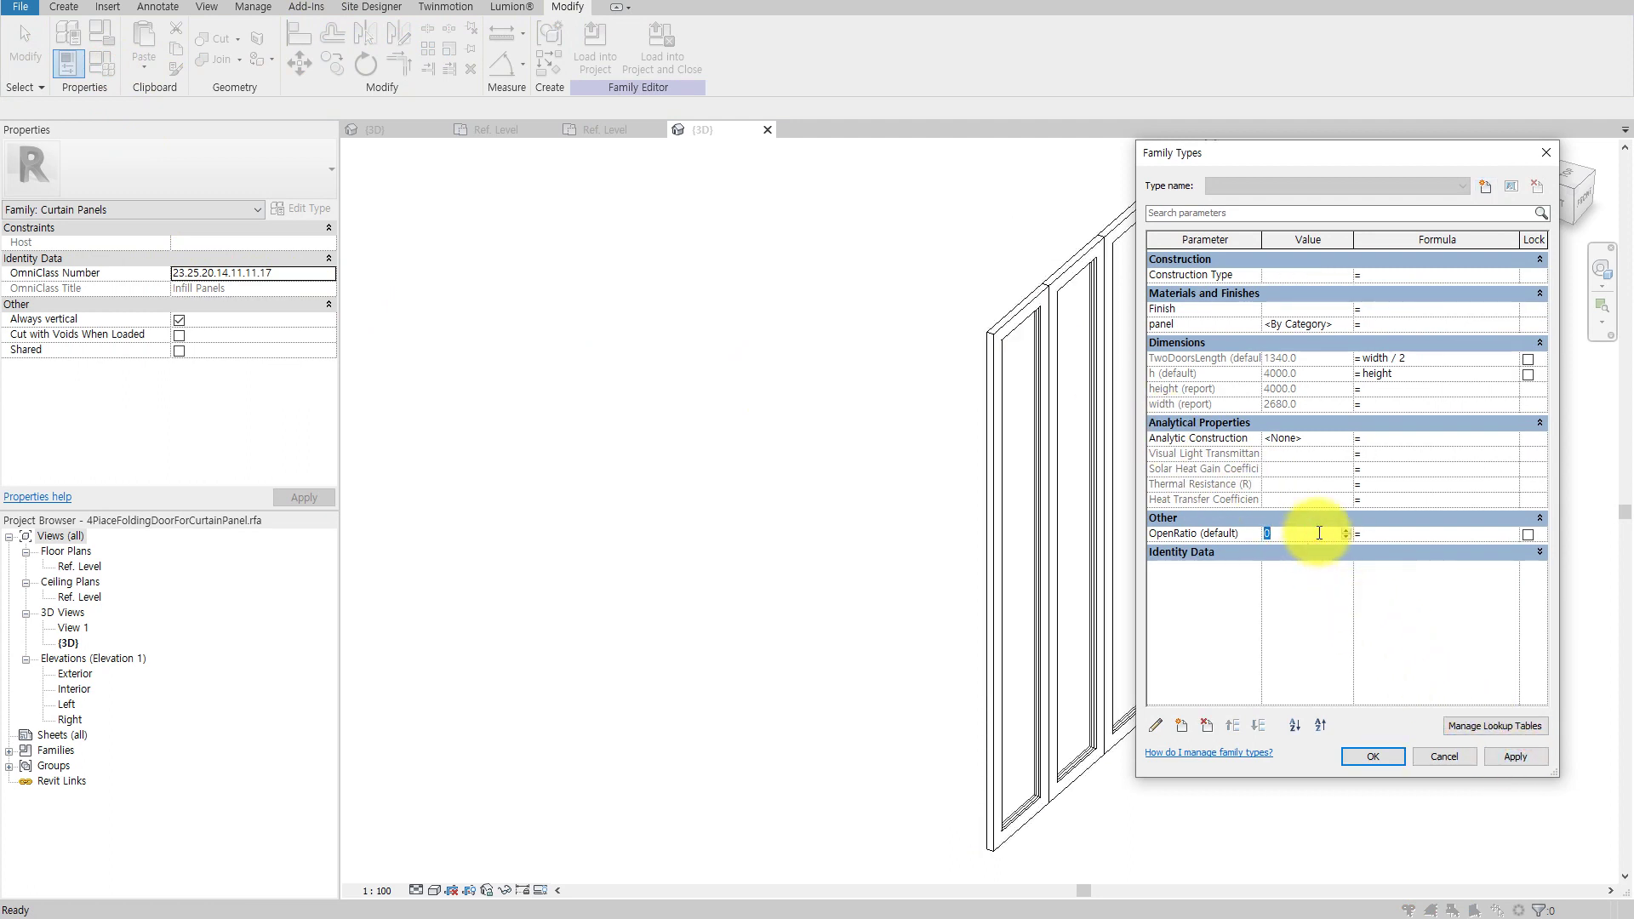
pyautogui.write('80')
pyautogui.click(1524, 754)
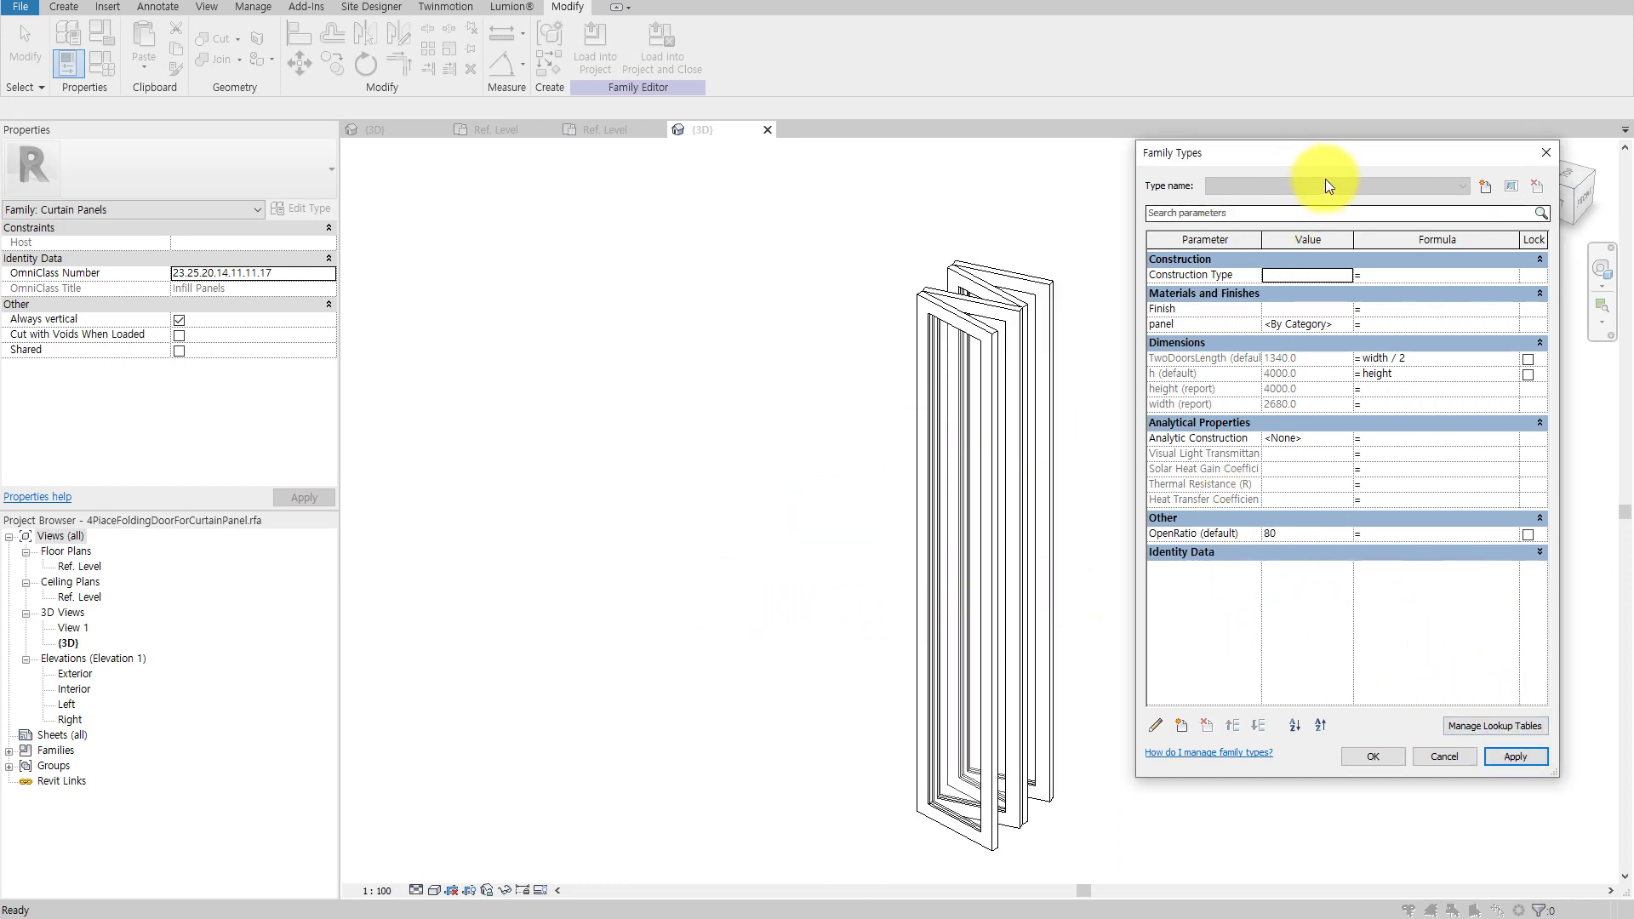
pyautogui.click(1384, 755)
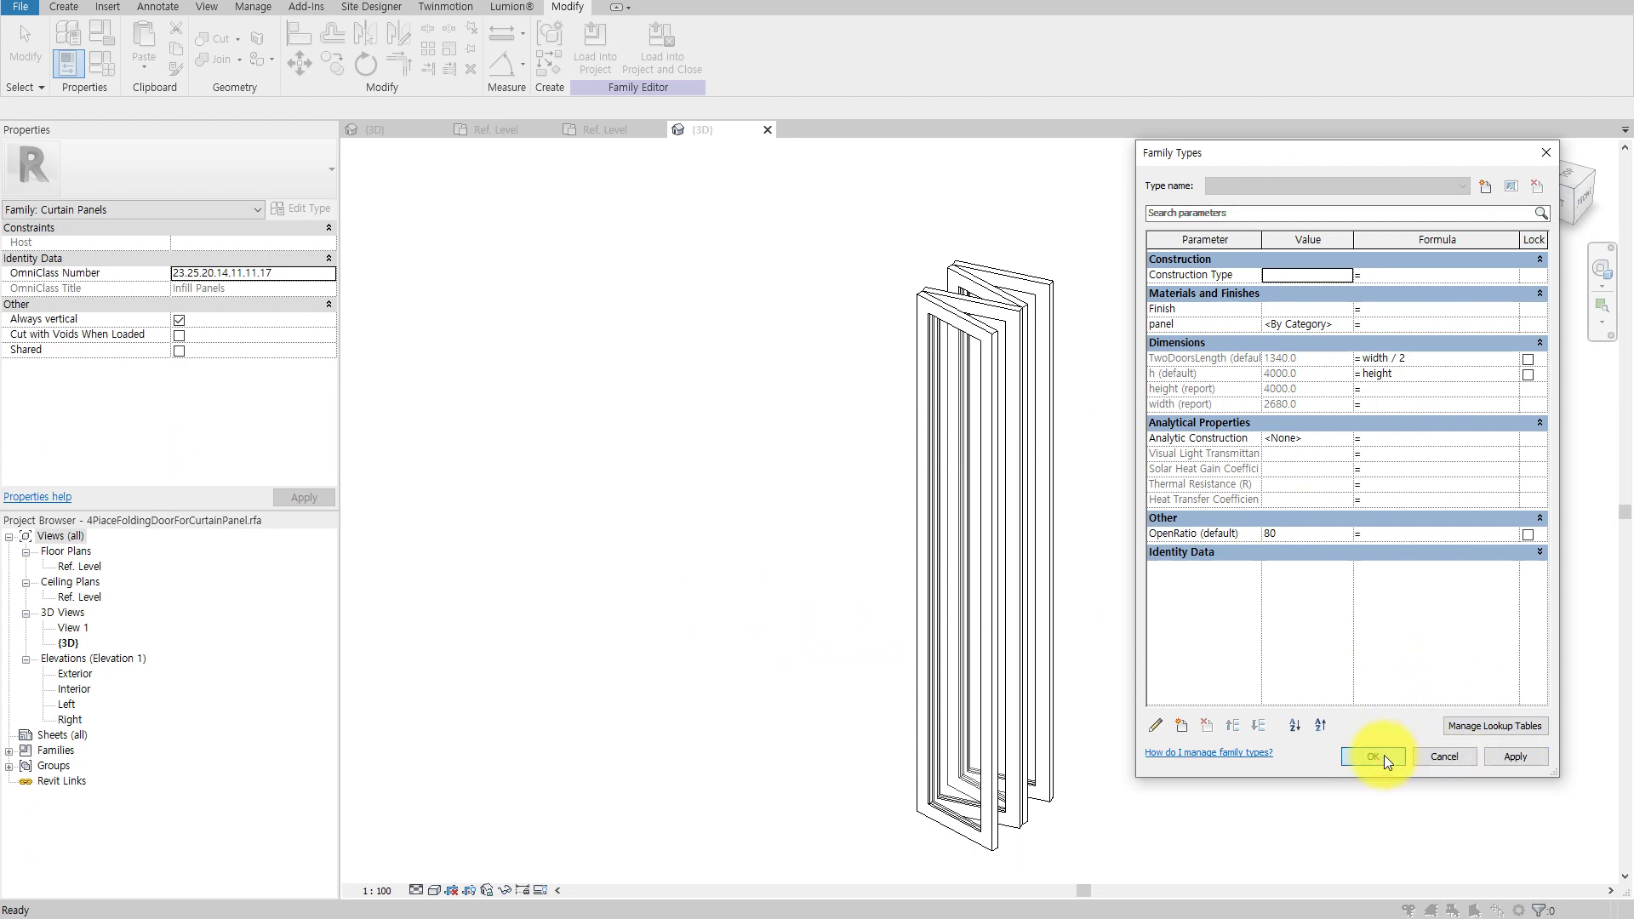
pyautogui.moveTo(1368, 738)
pyautogui.keyDown('shift'); pyautogui.mouseDown(button='middle')
pyautogui.moveTo(1406, 708)
pyautogui.moveTo(1272, 711)
pyautogui.mouseUp(button='middle'); pyautogui.keyUp('shift')
pyautogui.doubleClick(83, 568)
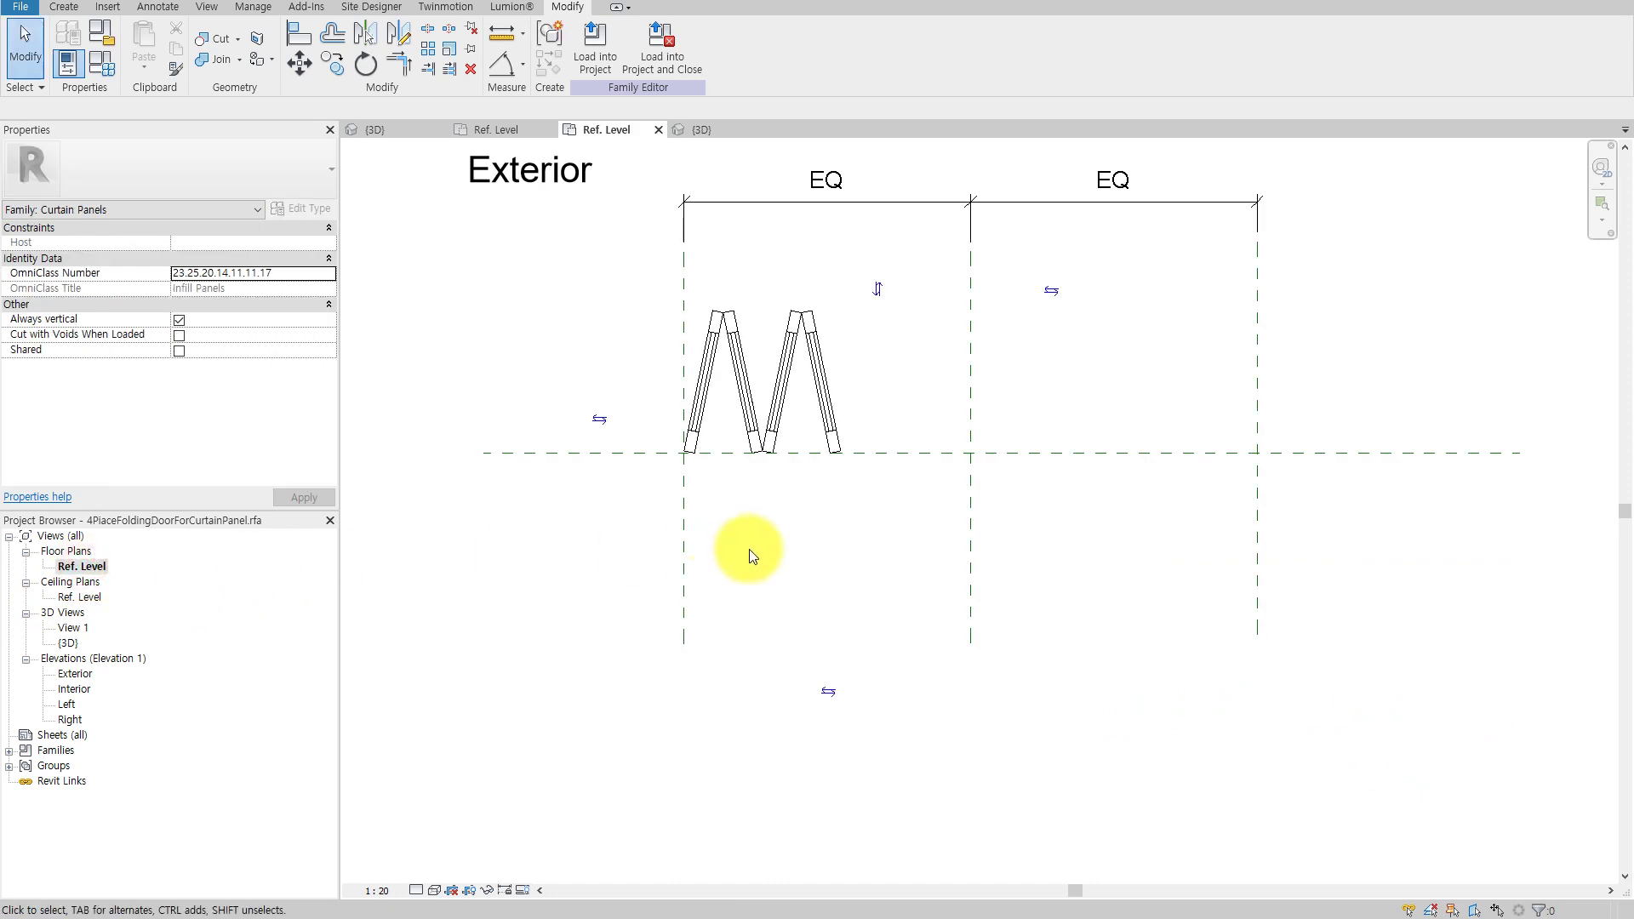
# Copy the right folding door pair further to the right.
pyautogui.click(809, 454)
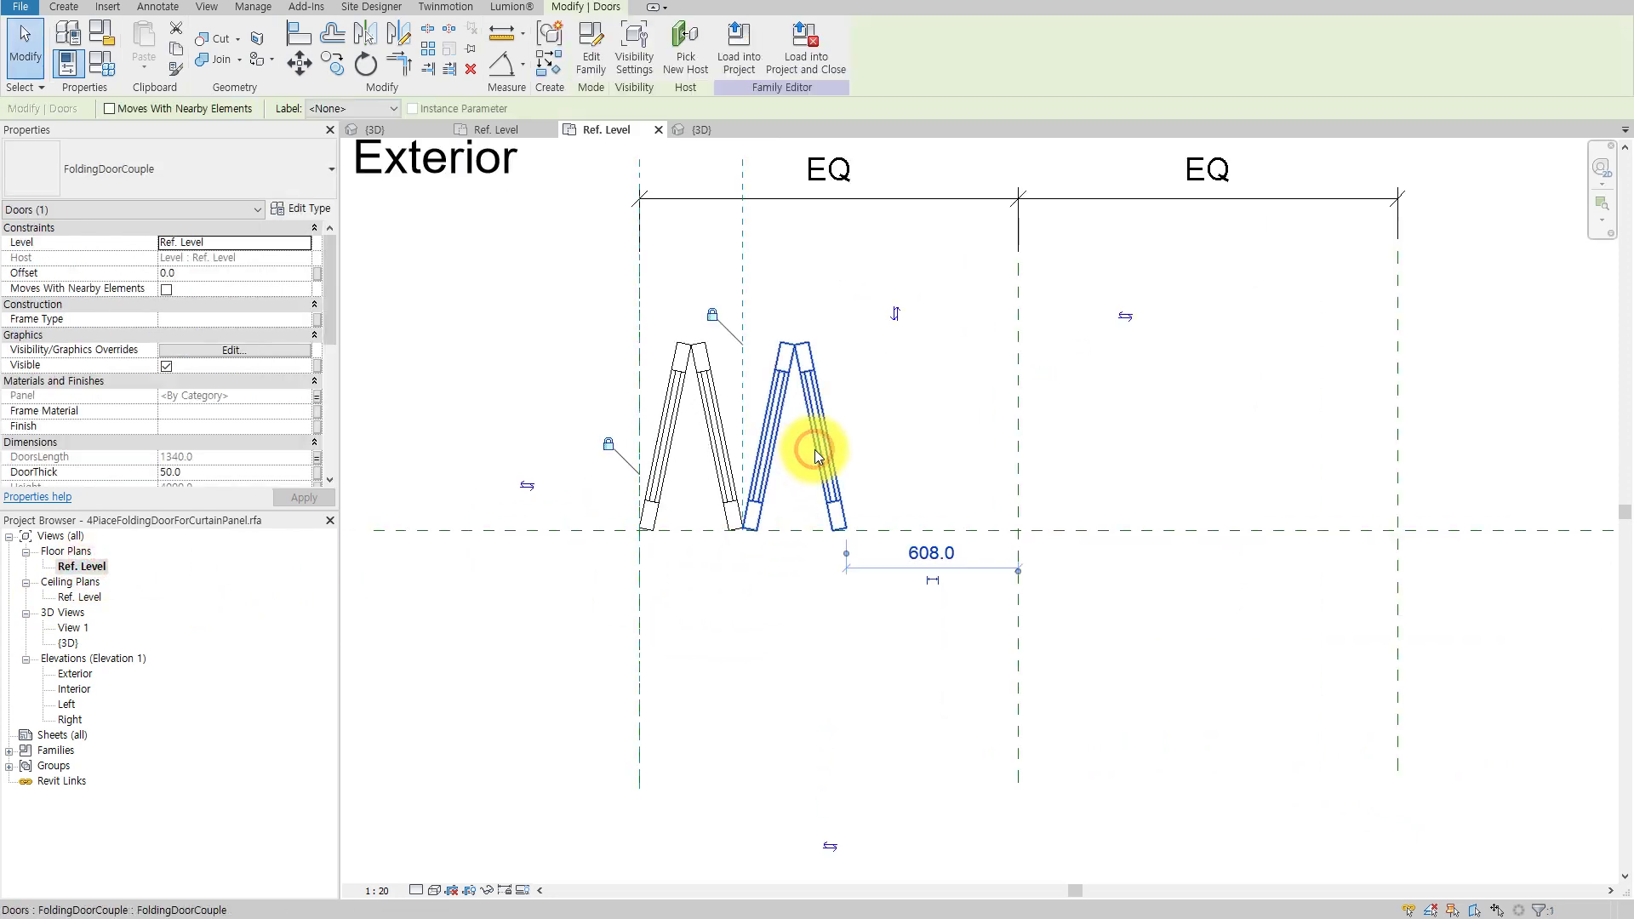
pyautogui.scroll(1, 865, 554)
pyautogui.scroll(2, 867, 556)
pyautogui.press('c')
pyautogui.press('o')
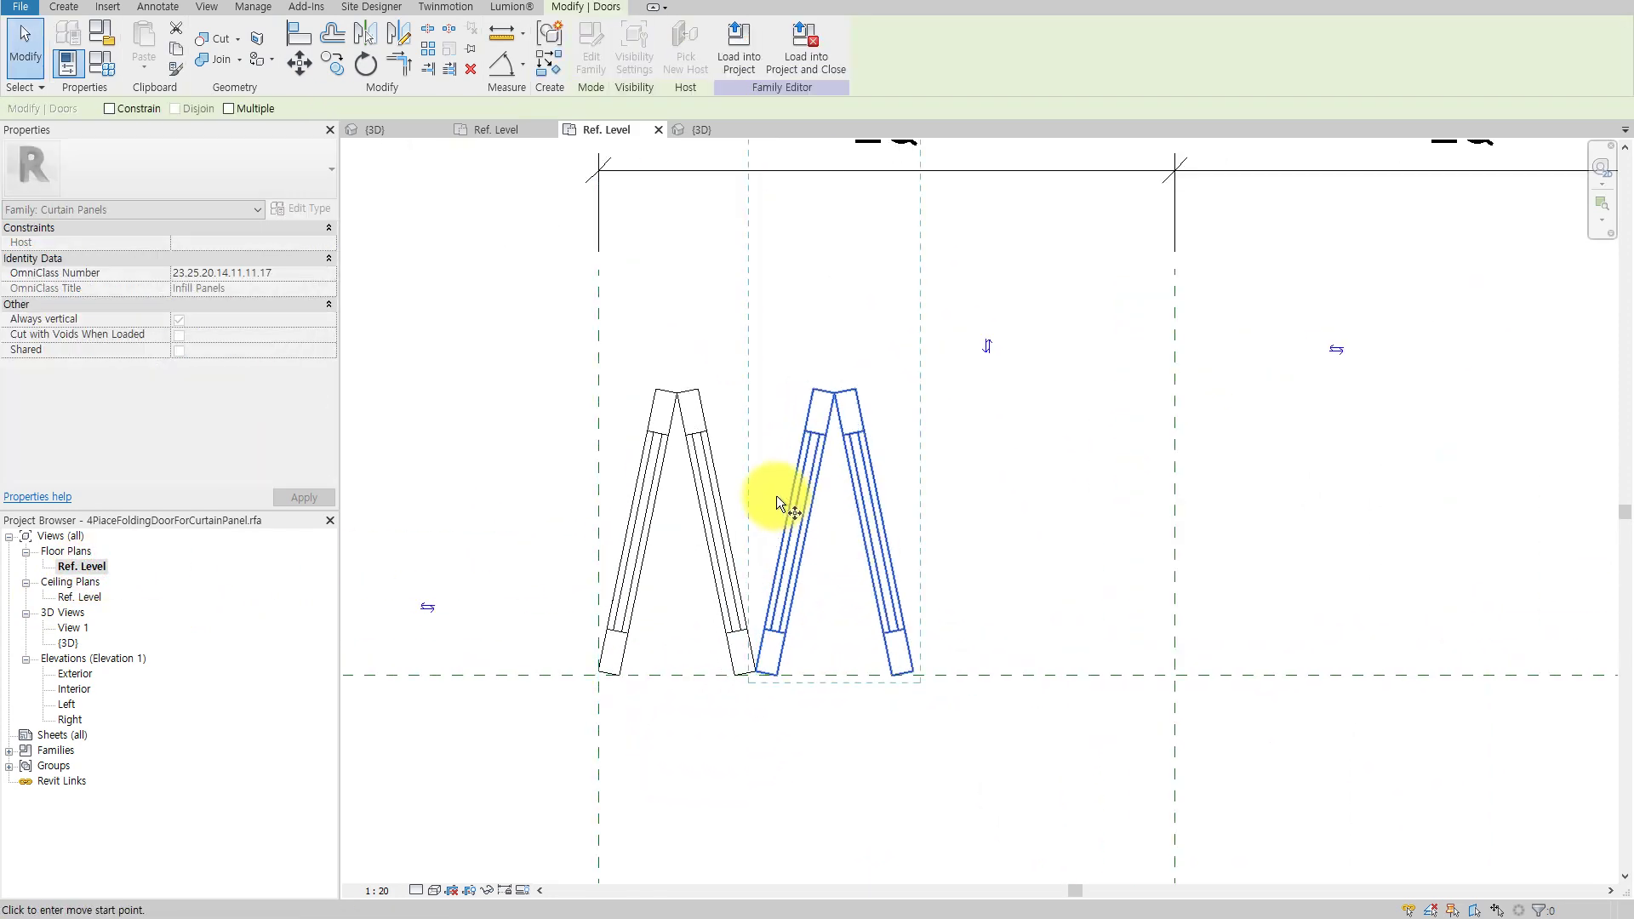
pyautogui.click(754, 489)
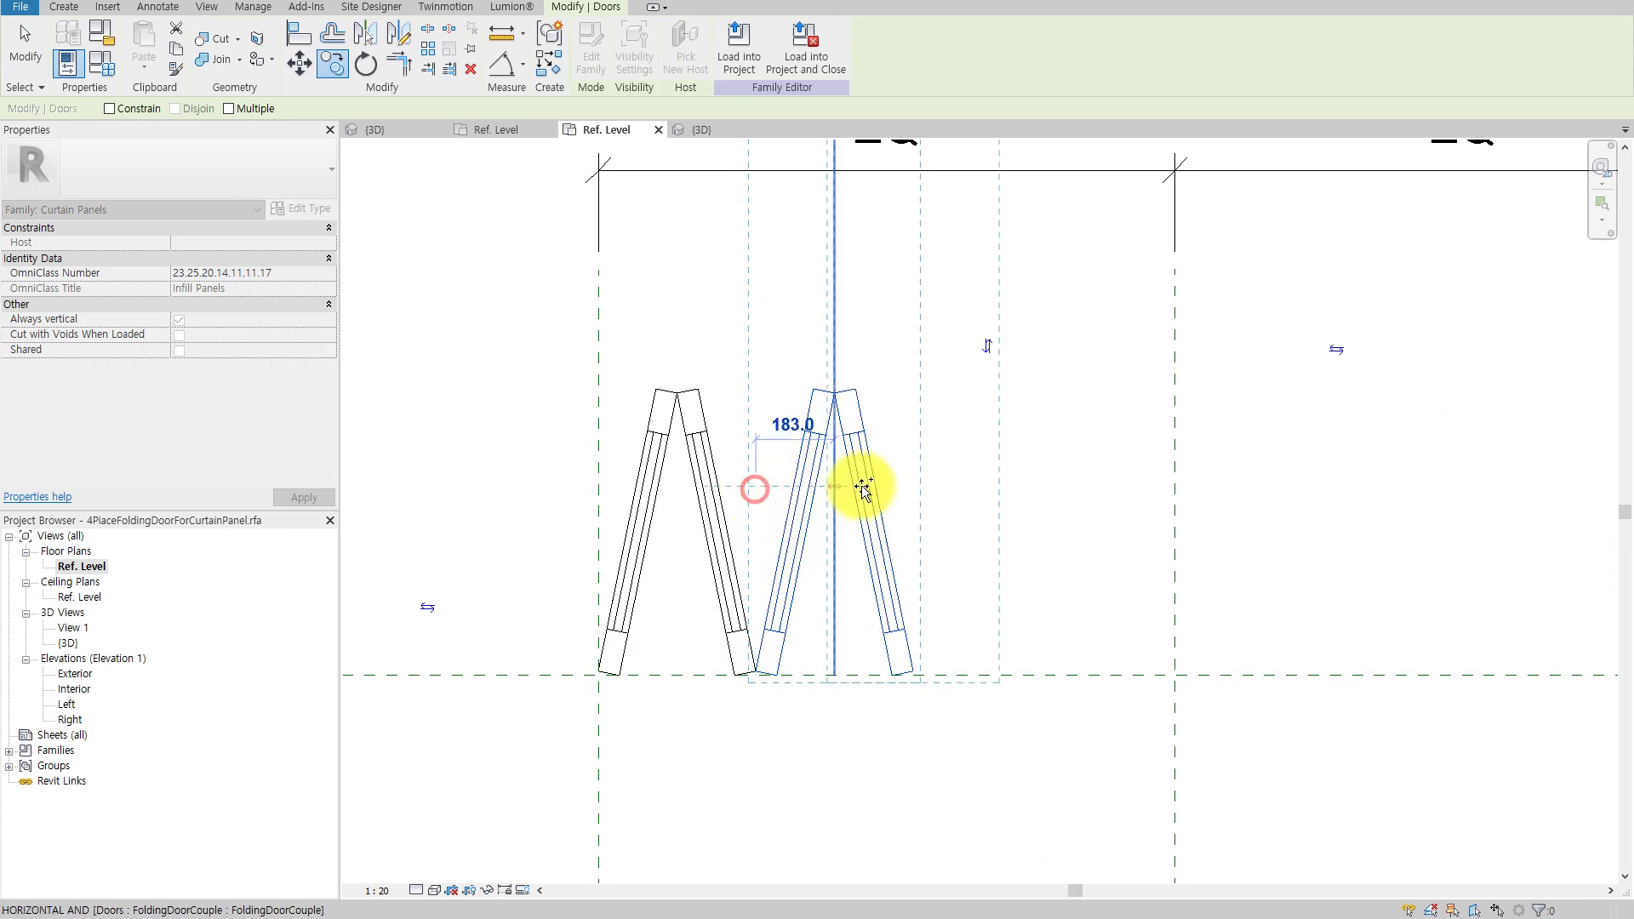
pyautogui.click(1006, 483)
# Align the copied pair's edge to the reference line and lock it.
pyautogui.press('a')
pyautogui.press('l')
pyautogui.click(916, 489)
pyautogui.click(1013, 484)
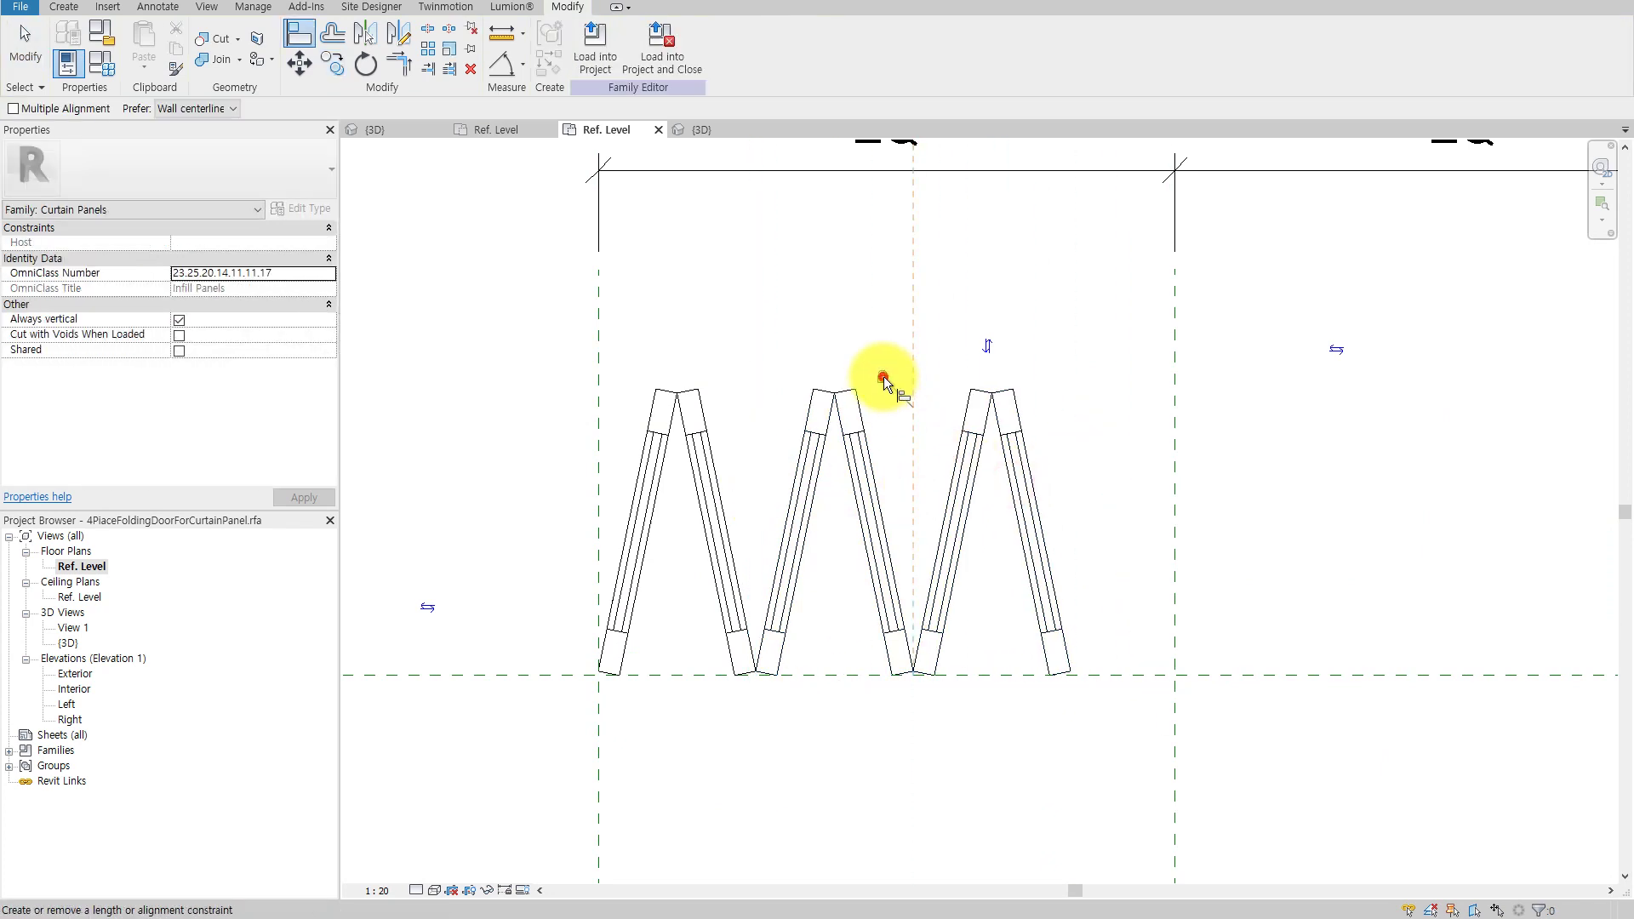
pyautogui.click(884, 377)
pyautogui.click(1423, 815)
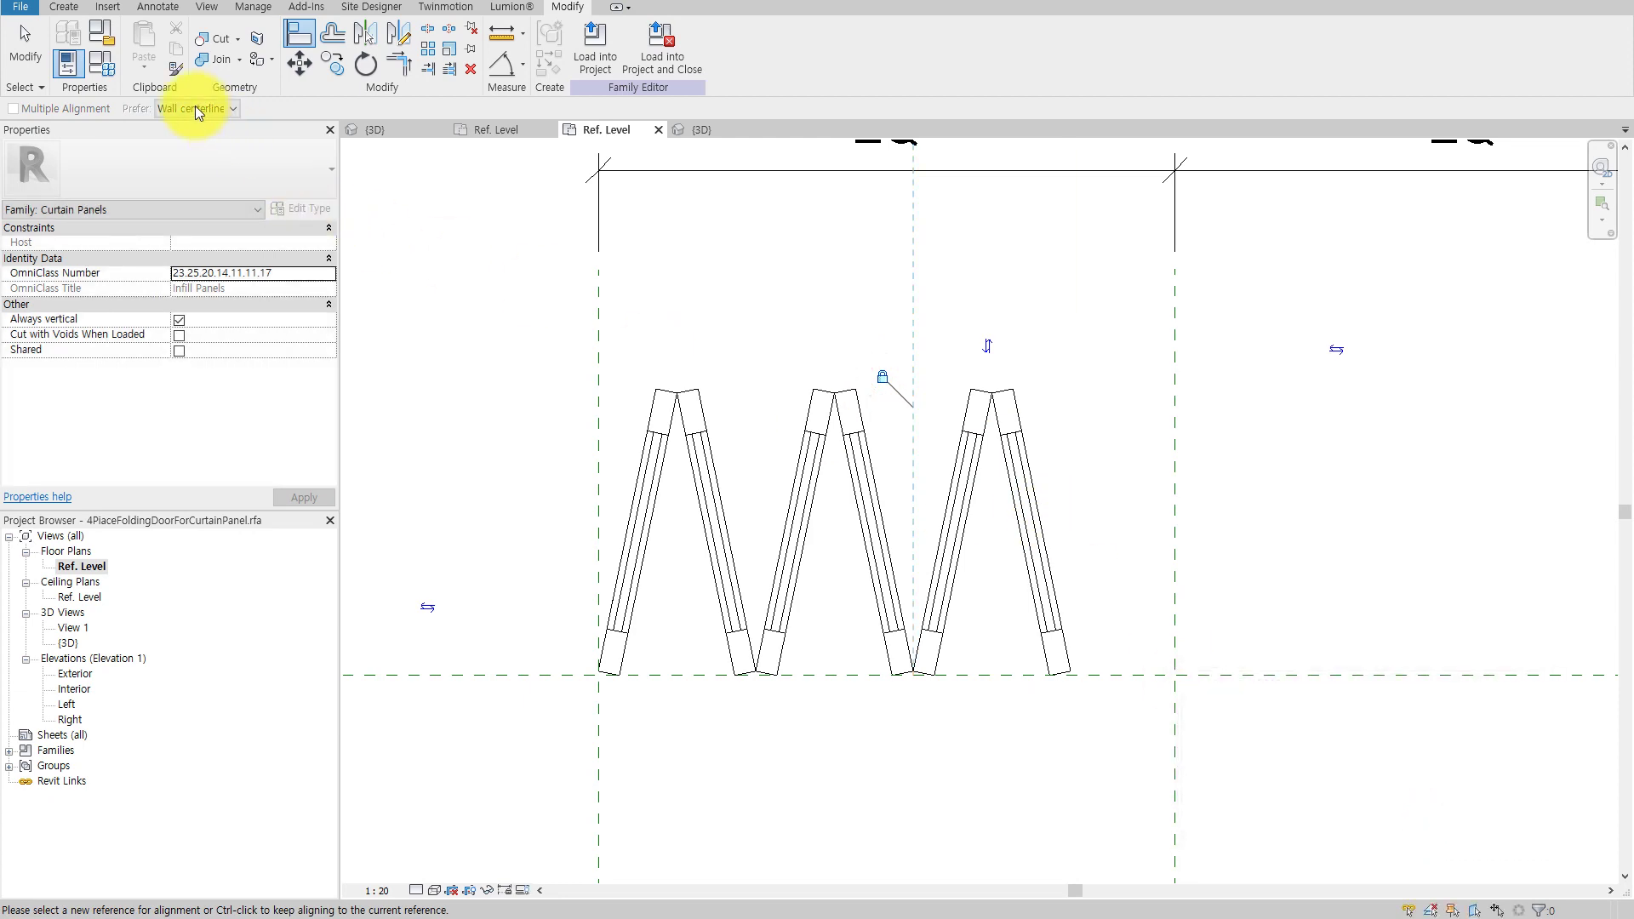
pyautogui.click(94, 65)
pyautogui.write('= width / 3')
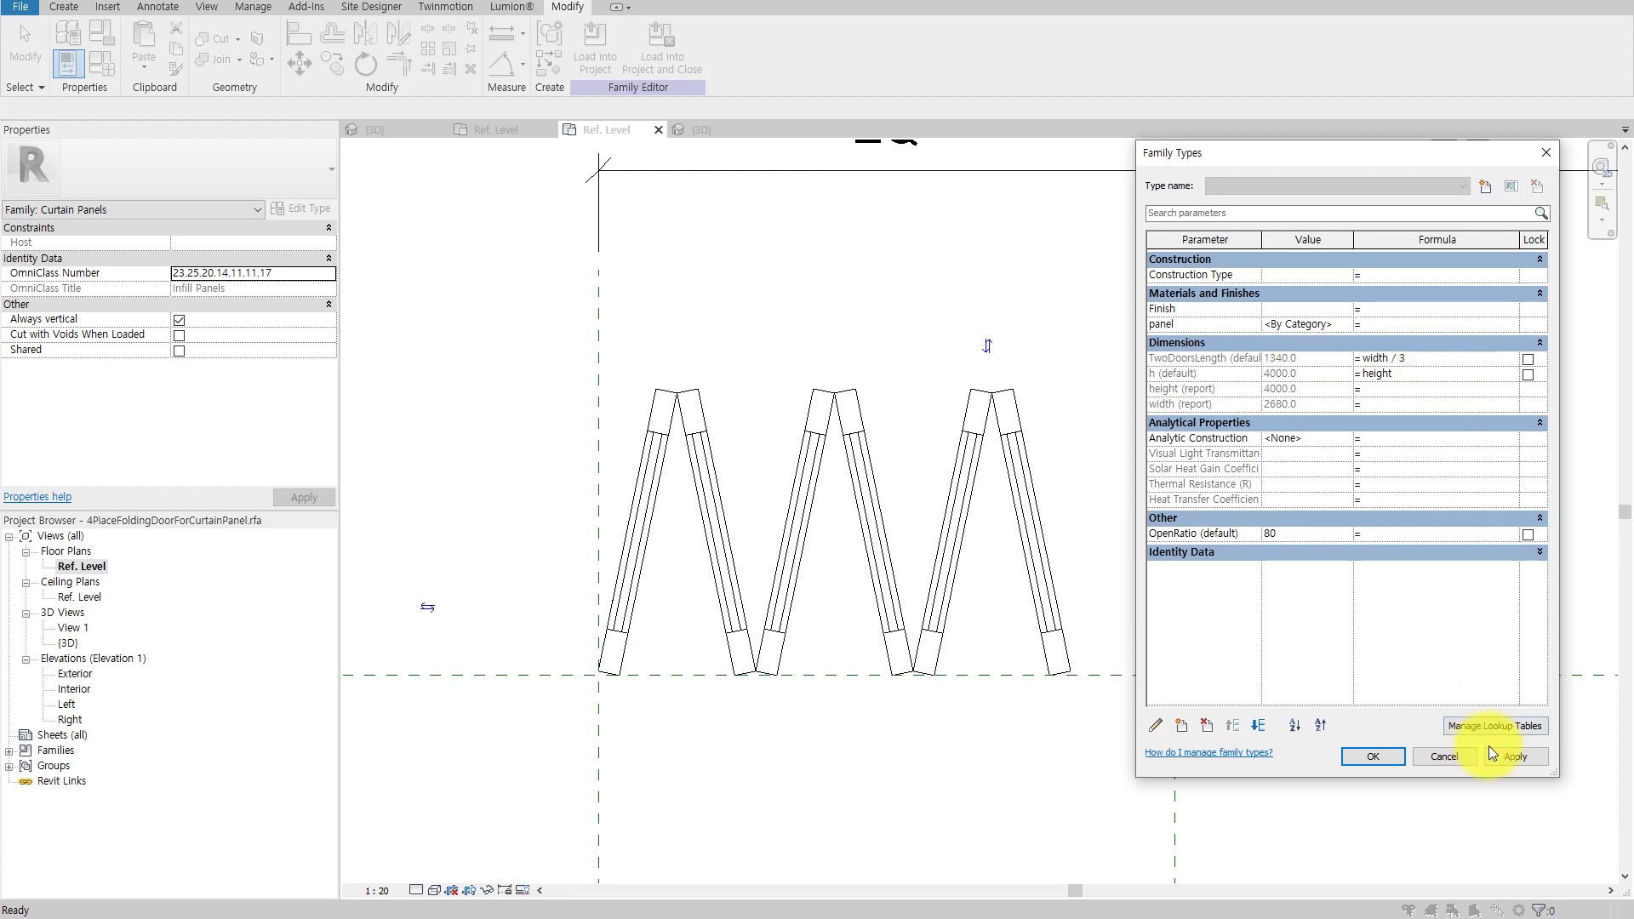
# Apply the TwoDoorsLength formula width / 3 and close Family Types.
pyautogui.click(1522, 754)
pyautogui.click(1372, 756)
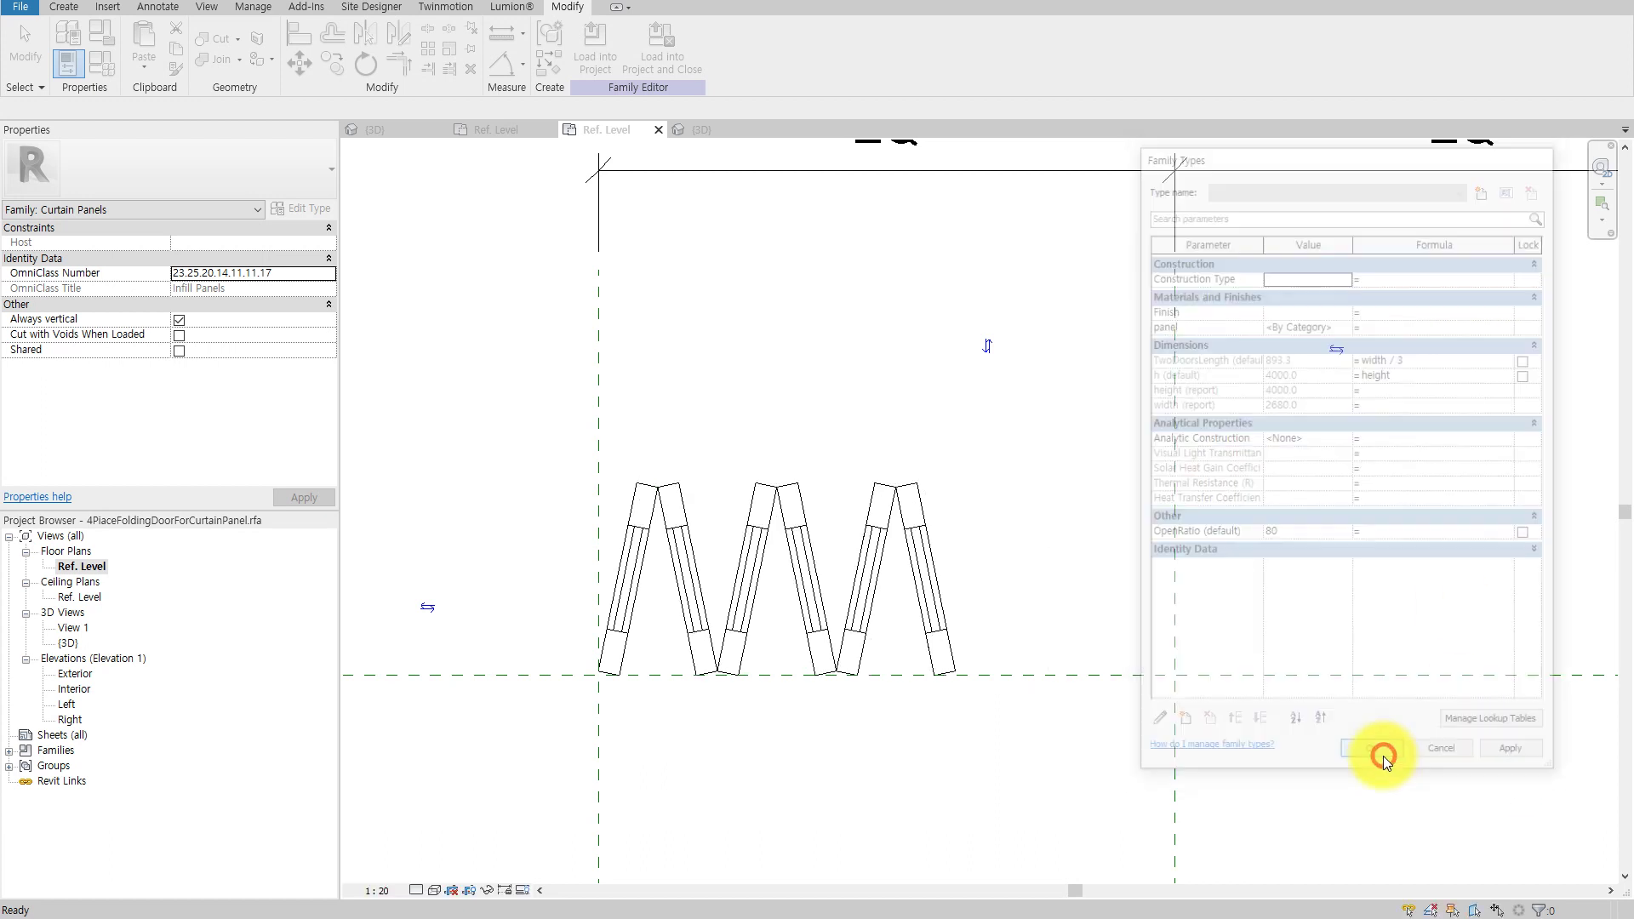
pyautogui.click(584, 49)
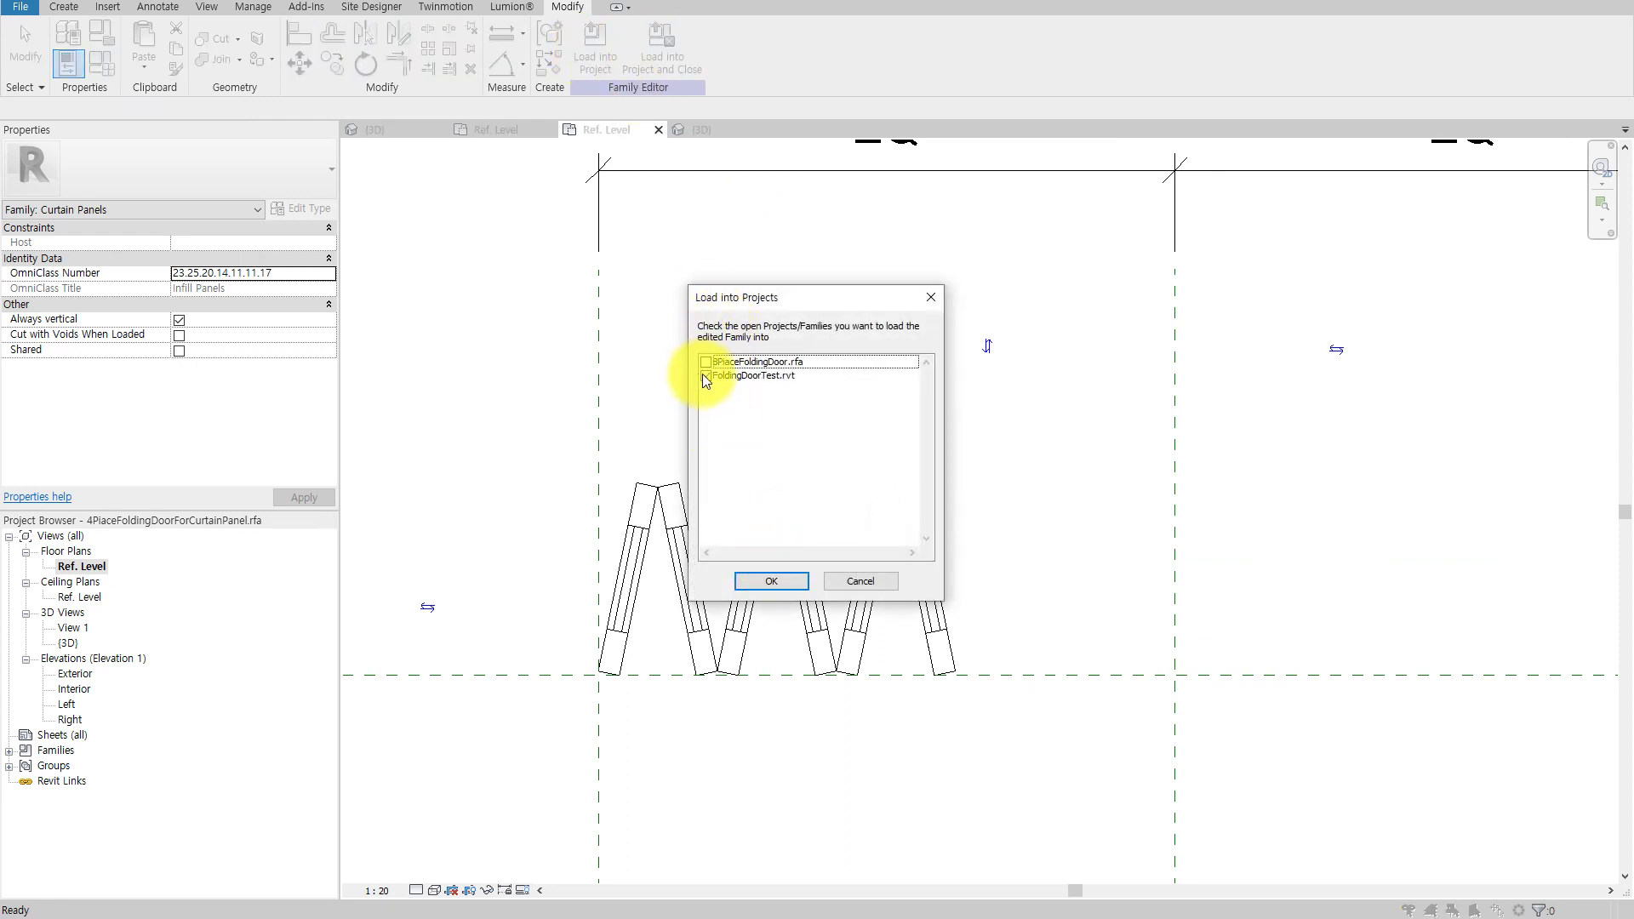
pyautogui.press('Escape')
pyautogui.press('a')
pyautogui.press('l')
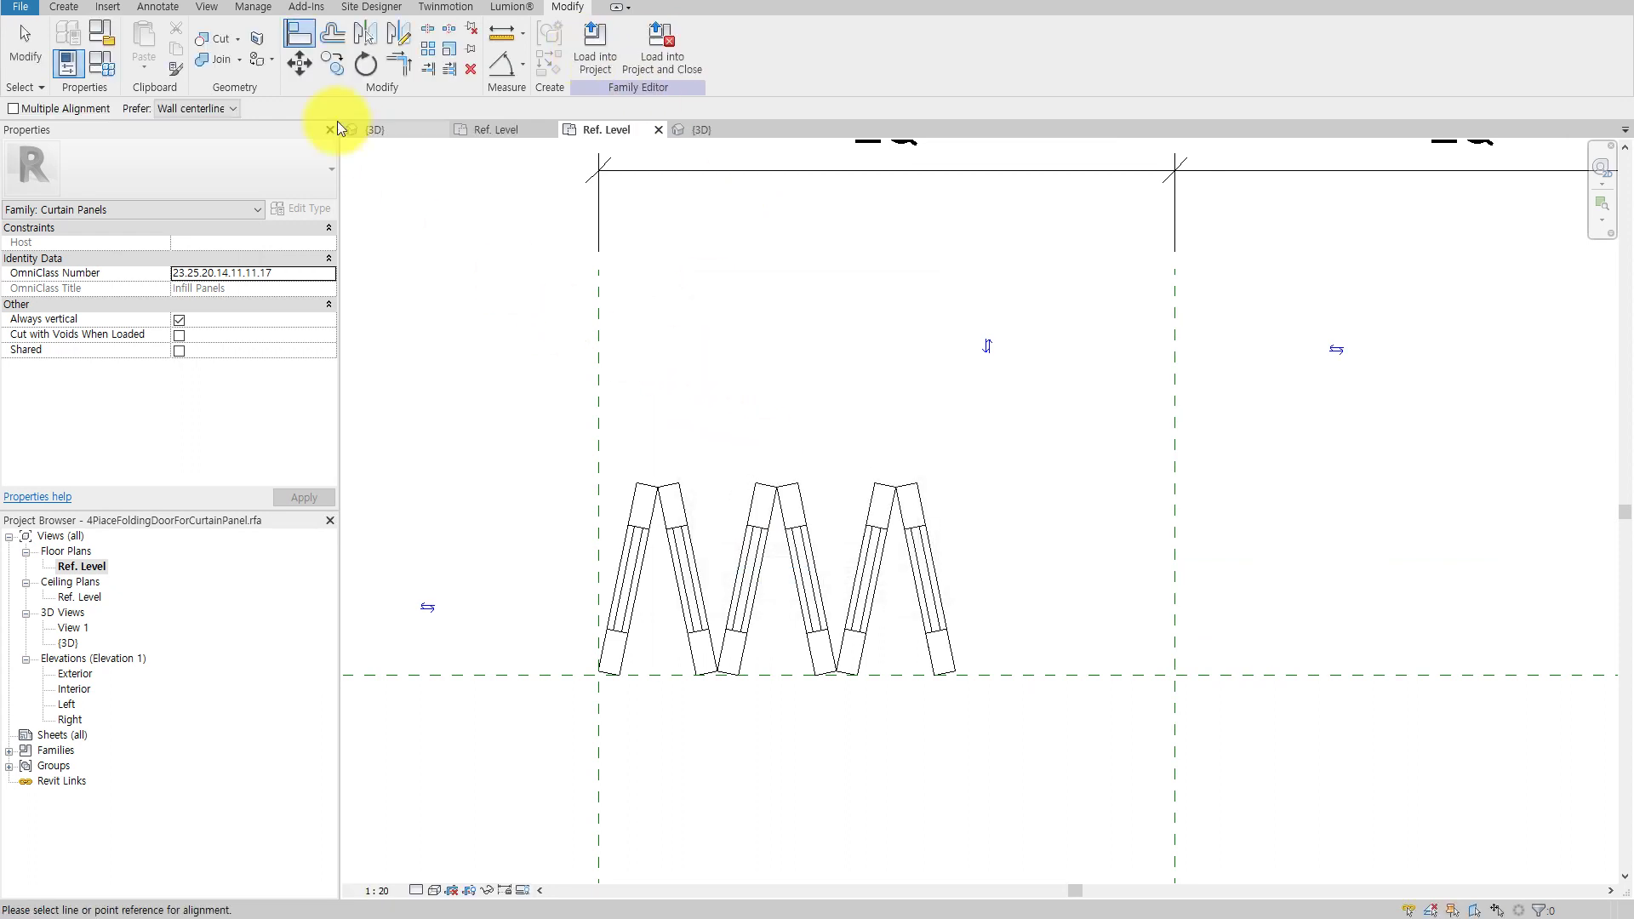
# Save the family as 6PiaceFoldingDoorForCurtainPanel.rfa.
pyautogui.click(18, 7)
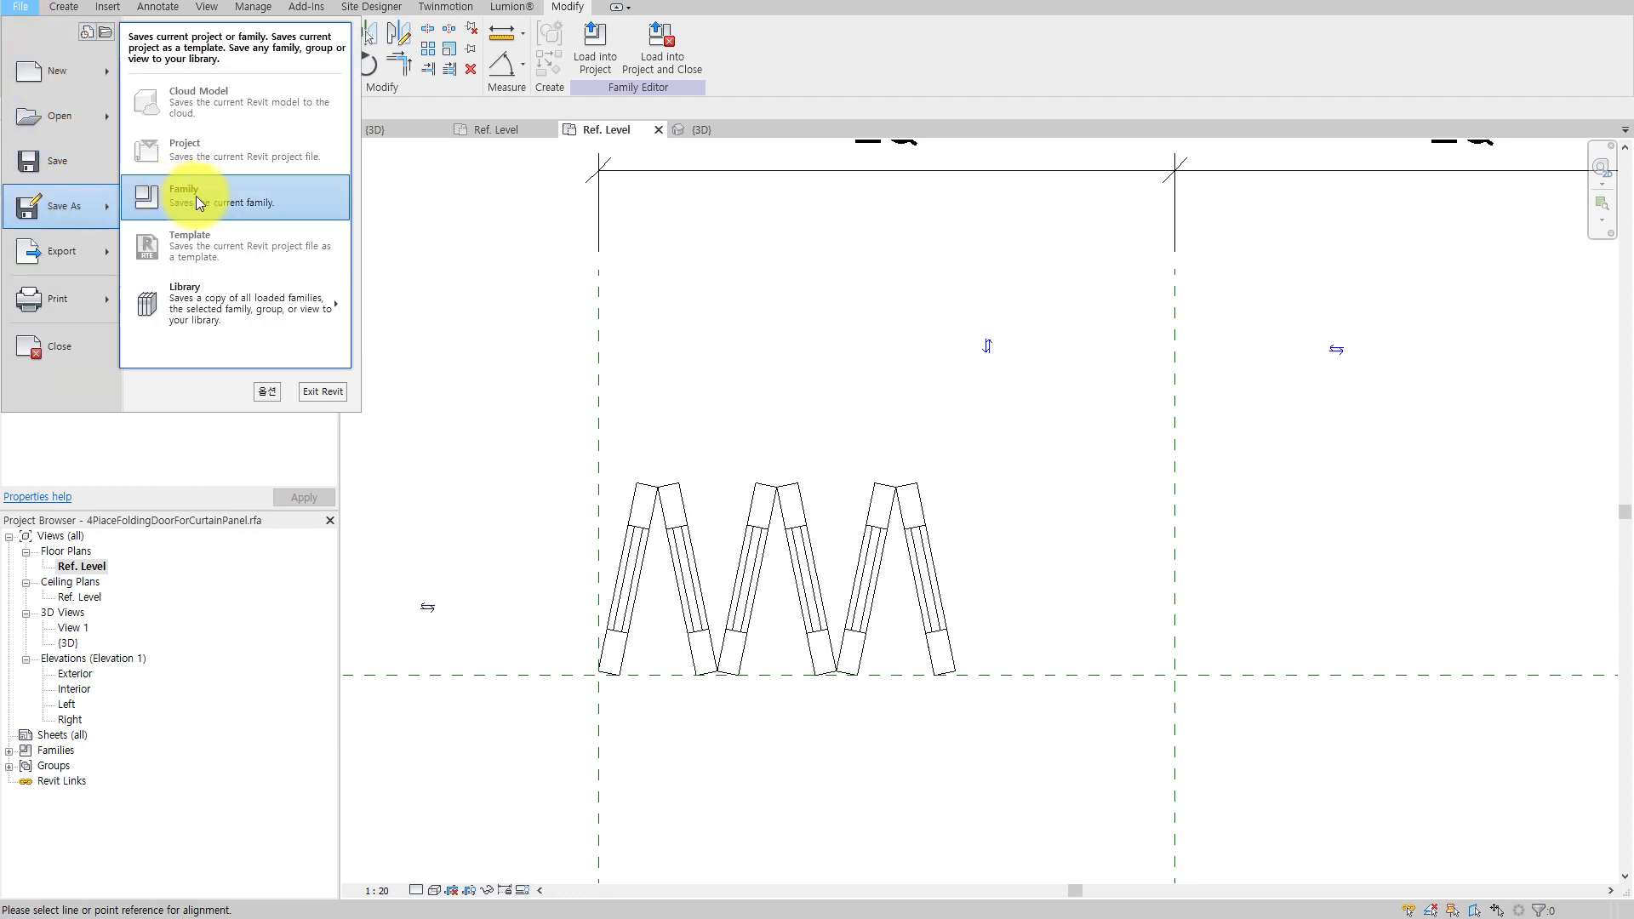
pyautogui.moveTo(61, 206)
pyautogui.click(149, 201)
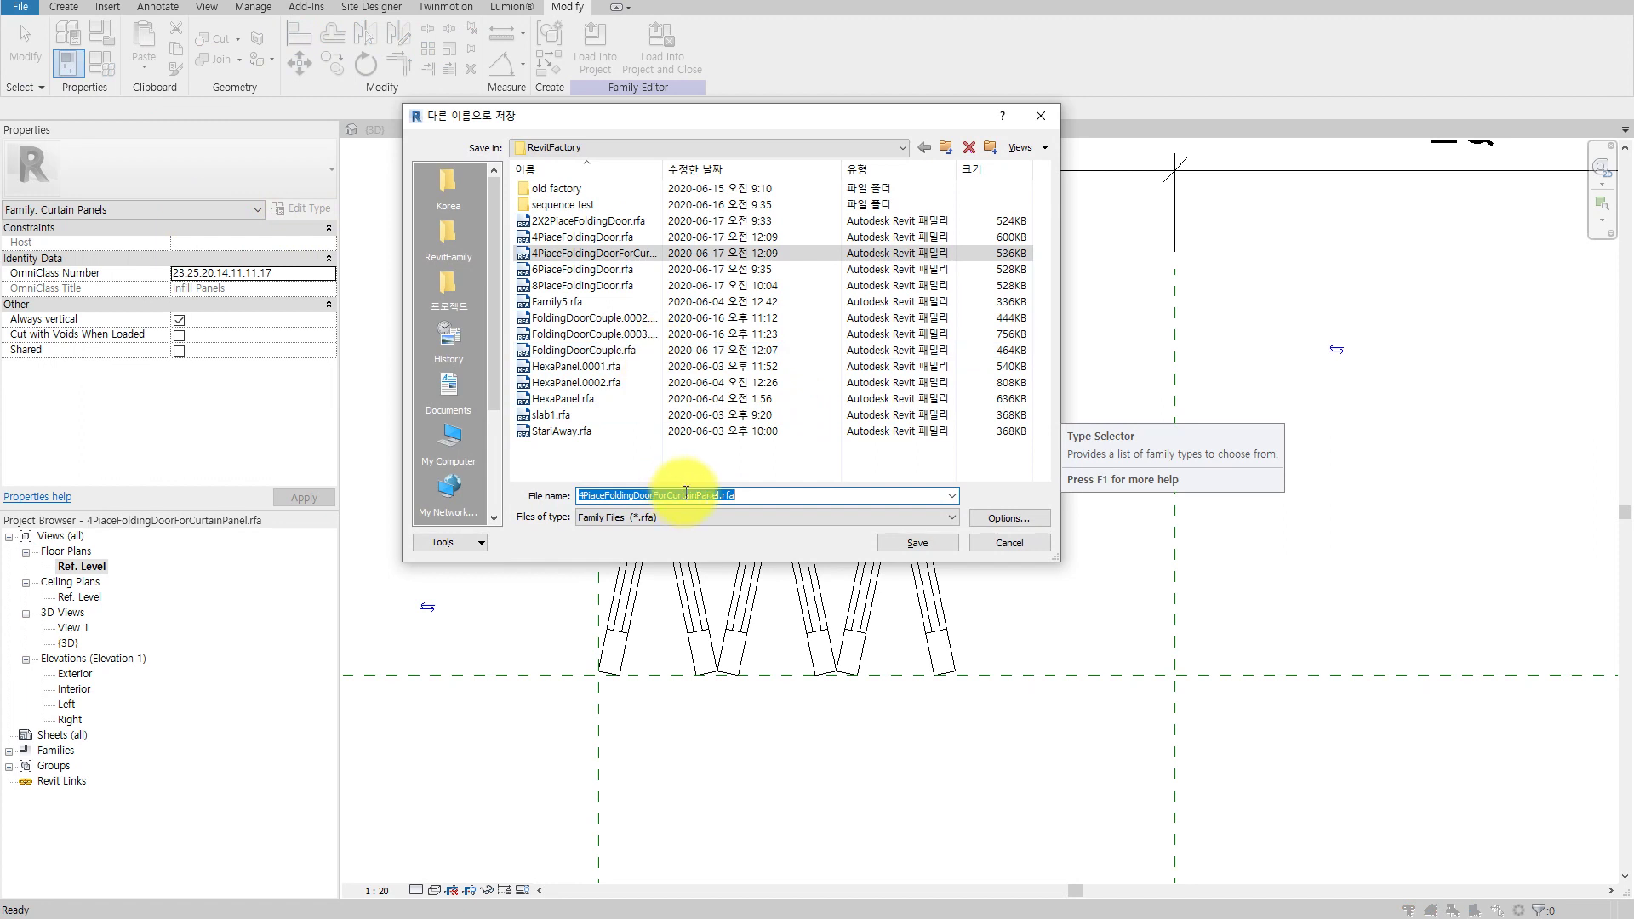
pyautogui.click(584, 496)
pyautogui.press('BackSpace')
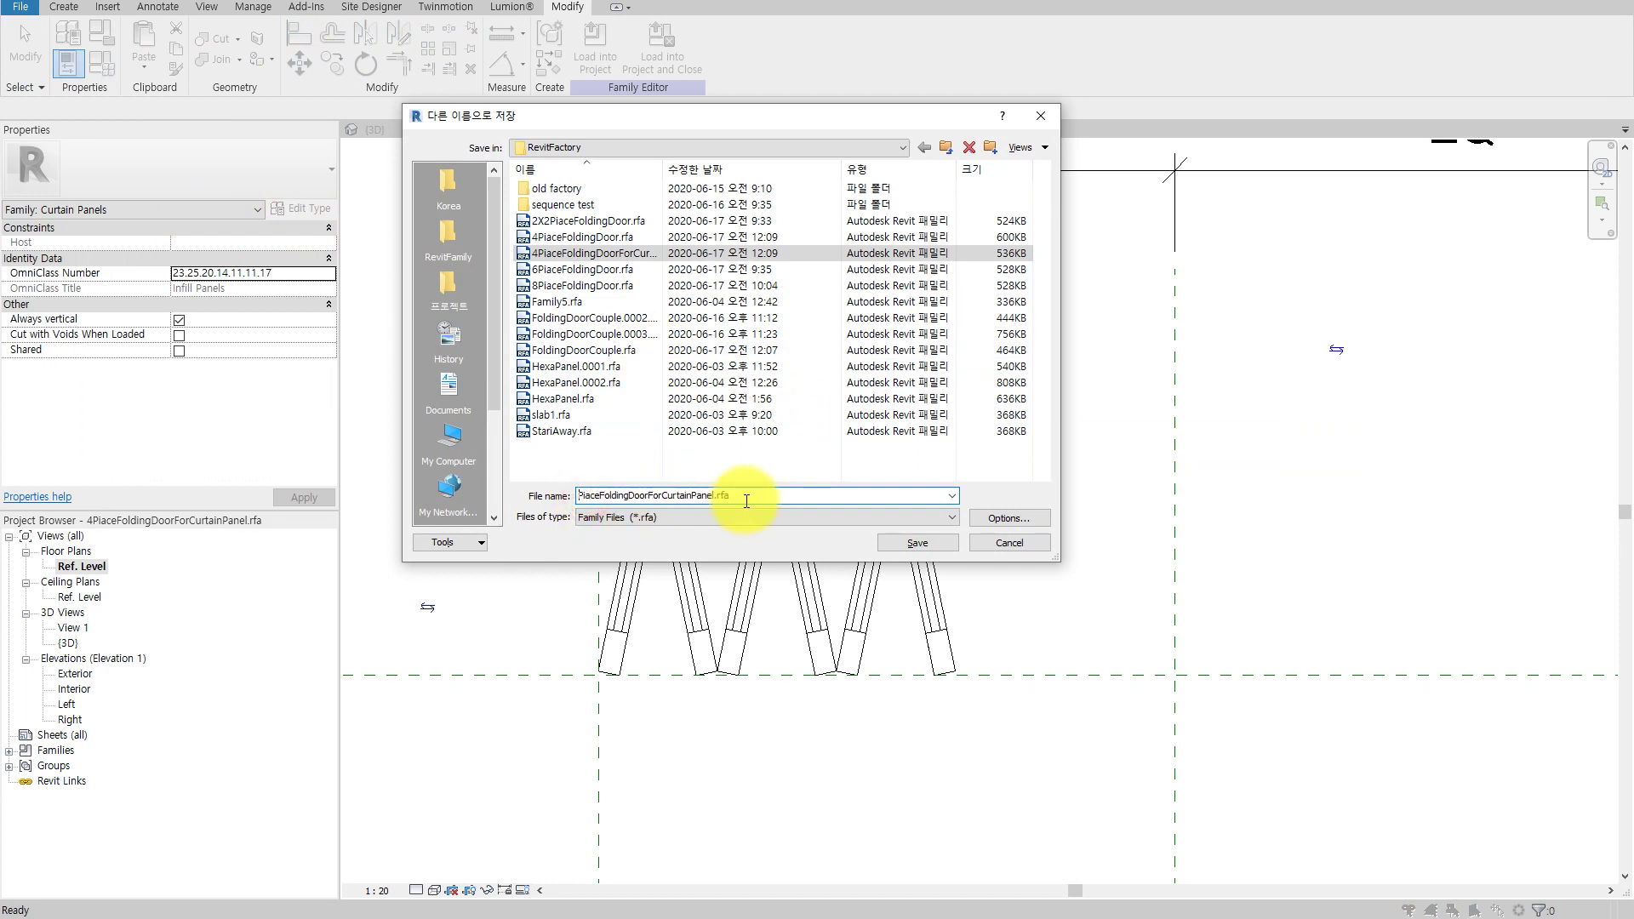
pyautogui.write('6')
pyautogui.click(917, 543)
# Load the 6-panel family into FoldingDoorTest.rvt and view its curtain wall in 3D.
pyautogui.press('a')
pyautogui.press('l')
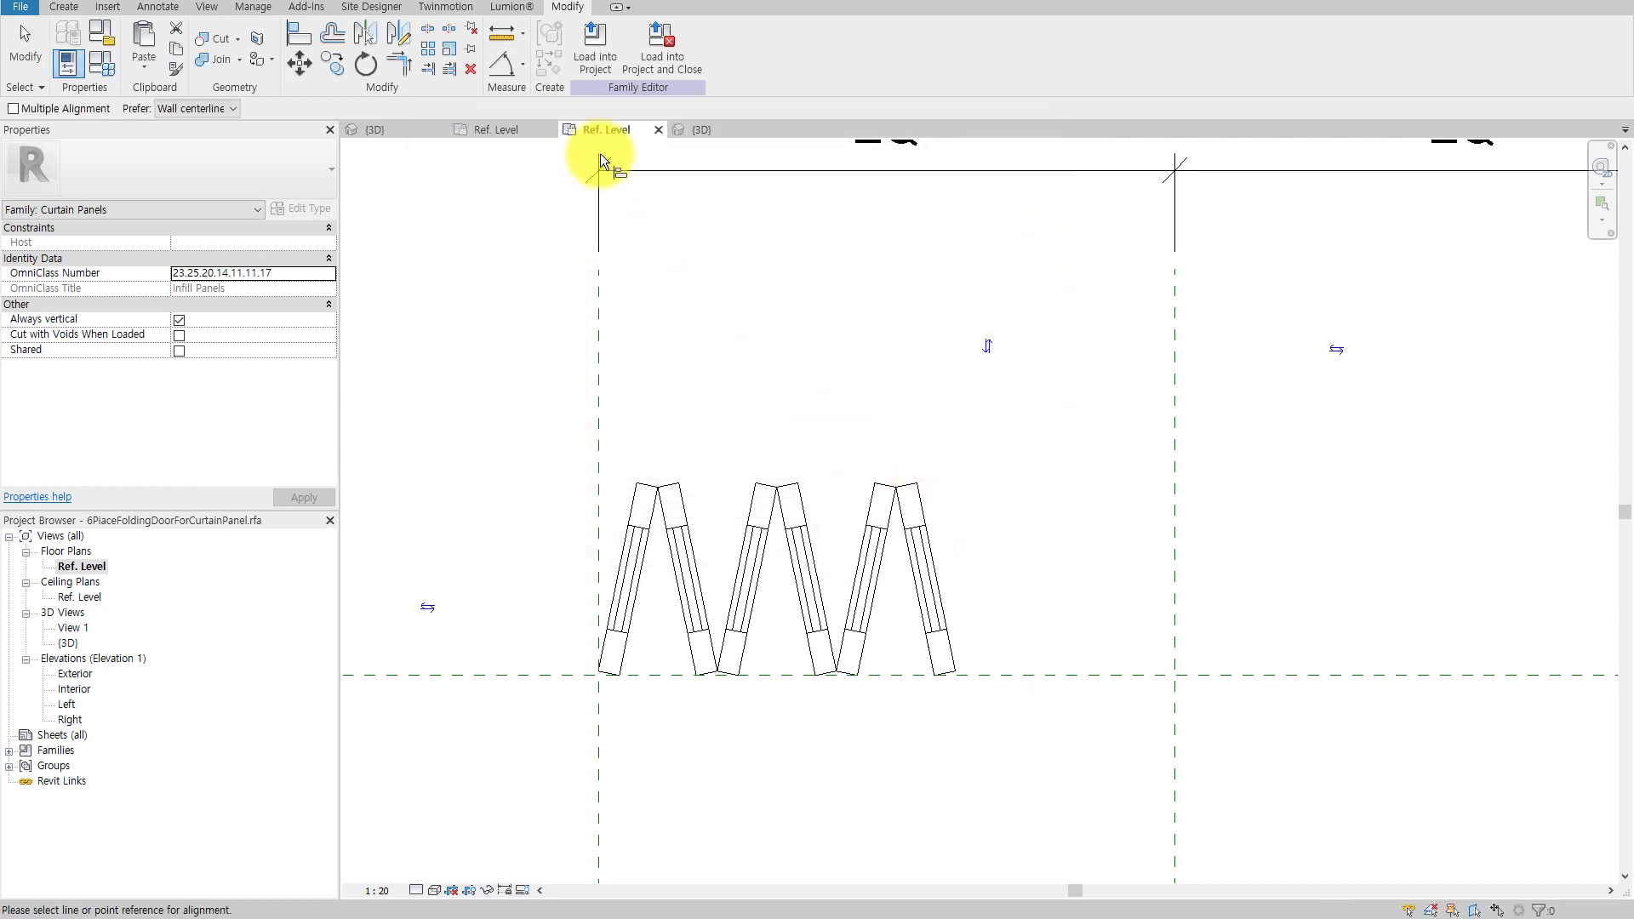
pyautogui.click(602, 68)
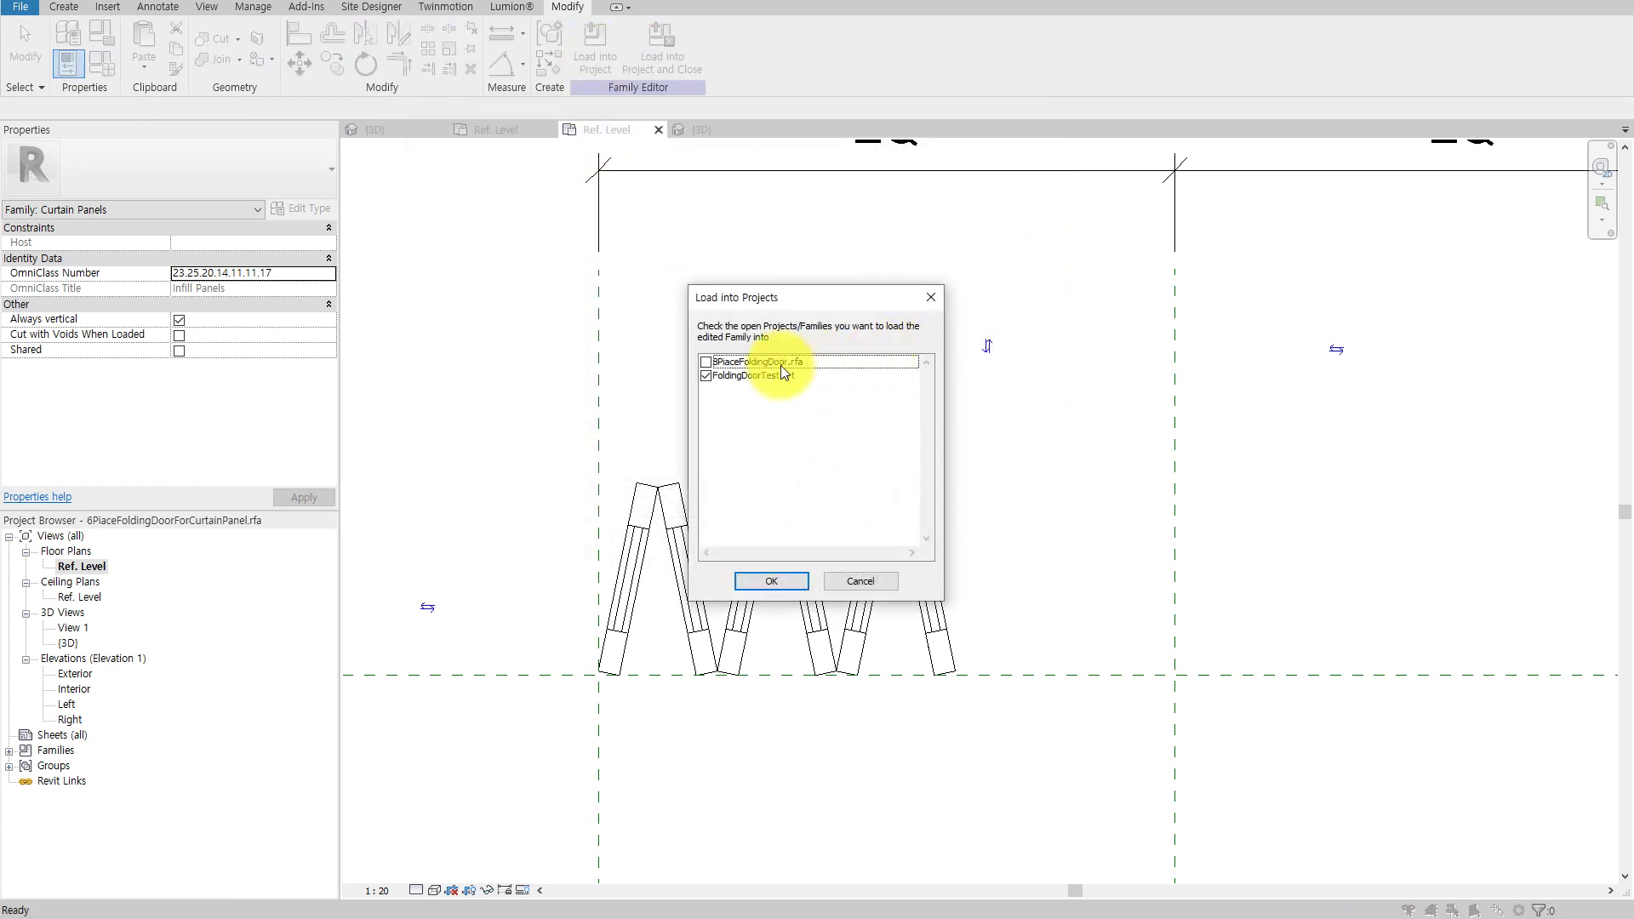
pyautogui.click(753, 581)
pyautogui.moveTo(754, 563); pyautogui.dragTo(886, 571, button='middle')
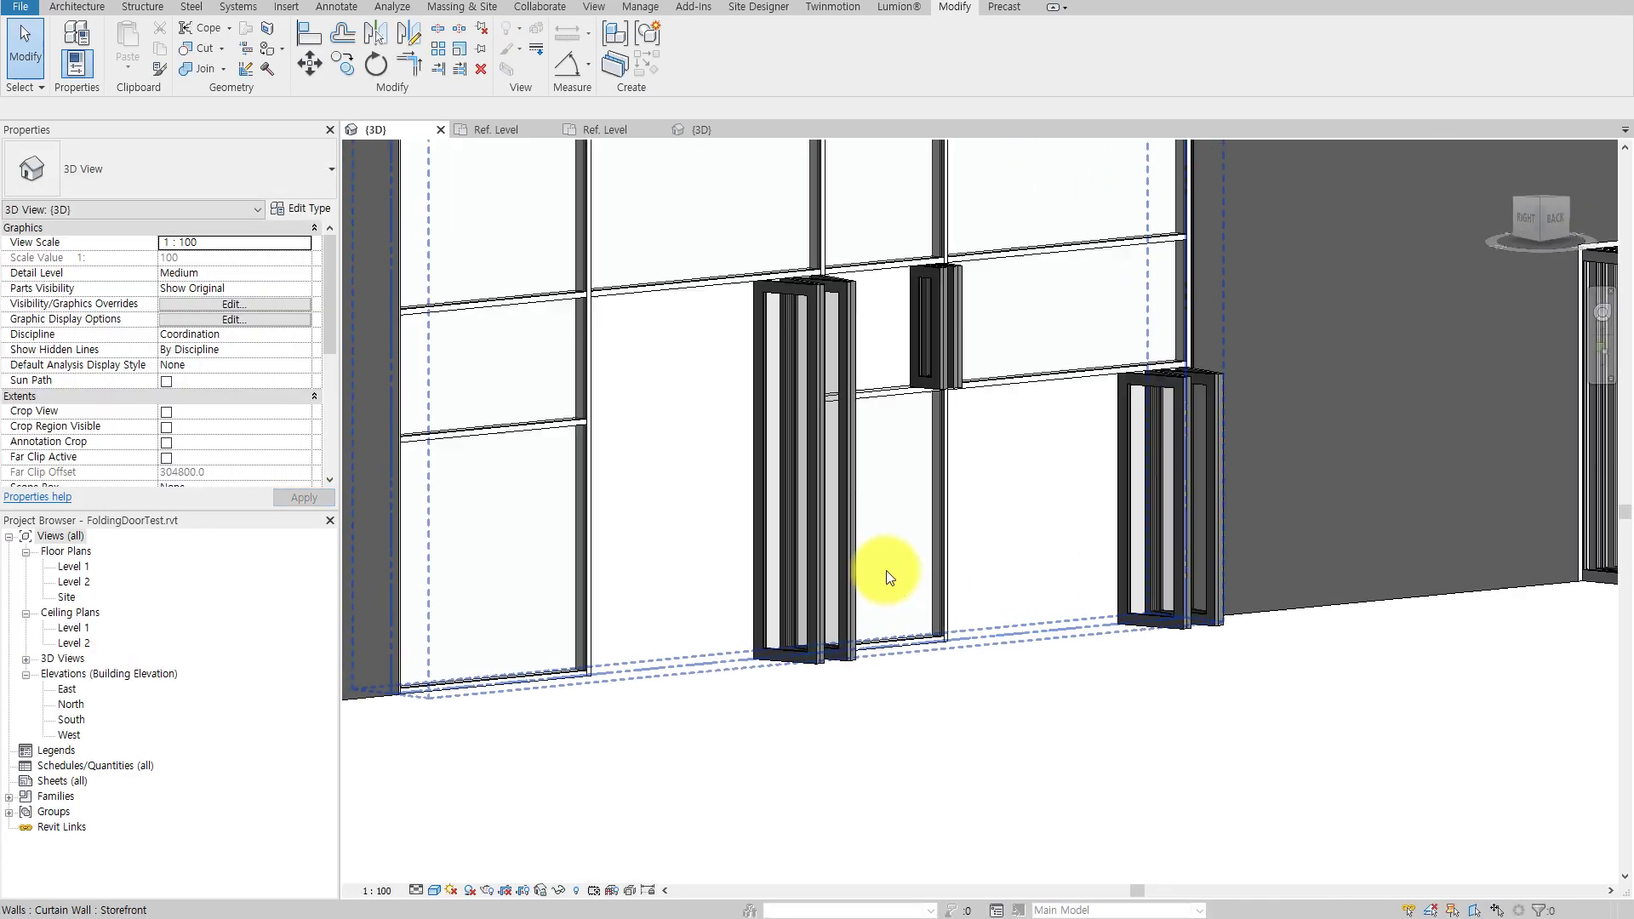
# Switch the right-hand curtain-wall door panel to the 6PlaceFoldingDoorForCurtainPanel type.
pyautogui.click(1178, 507)
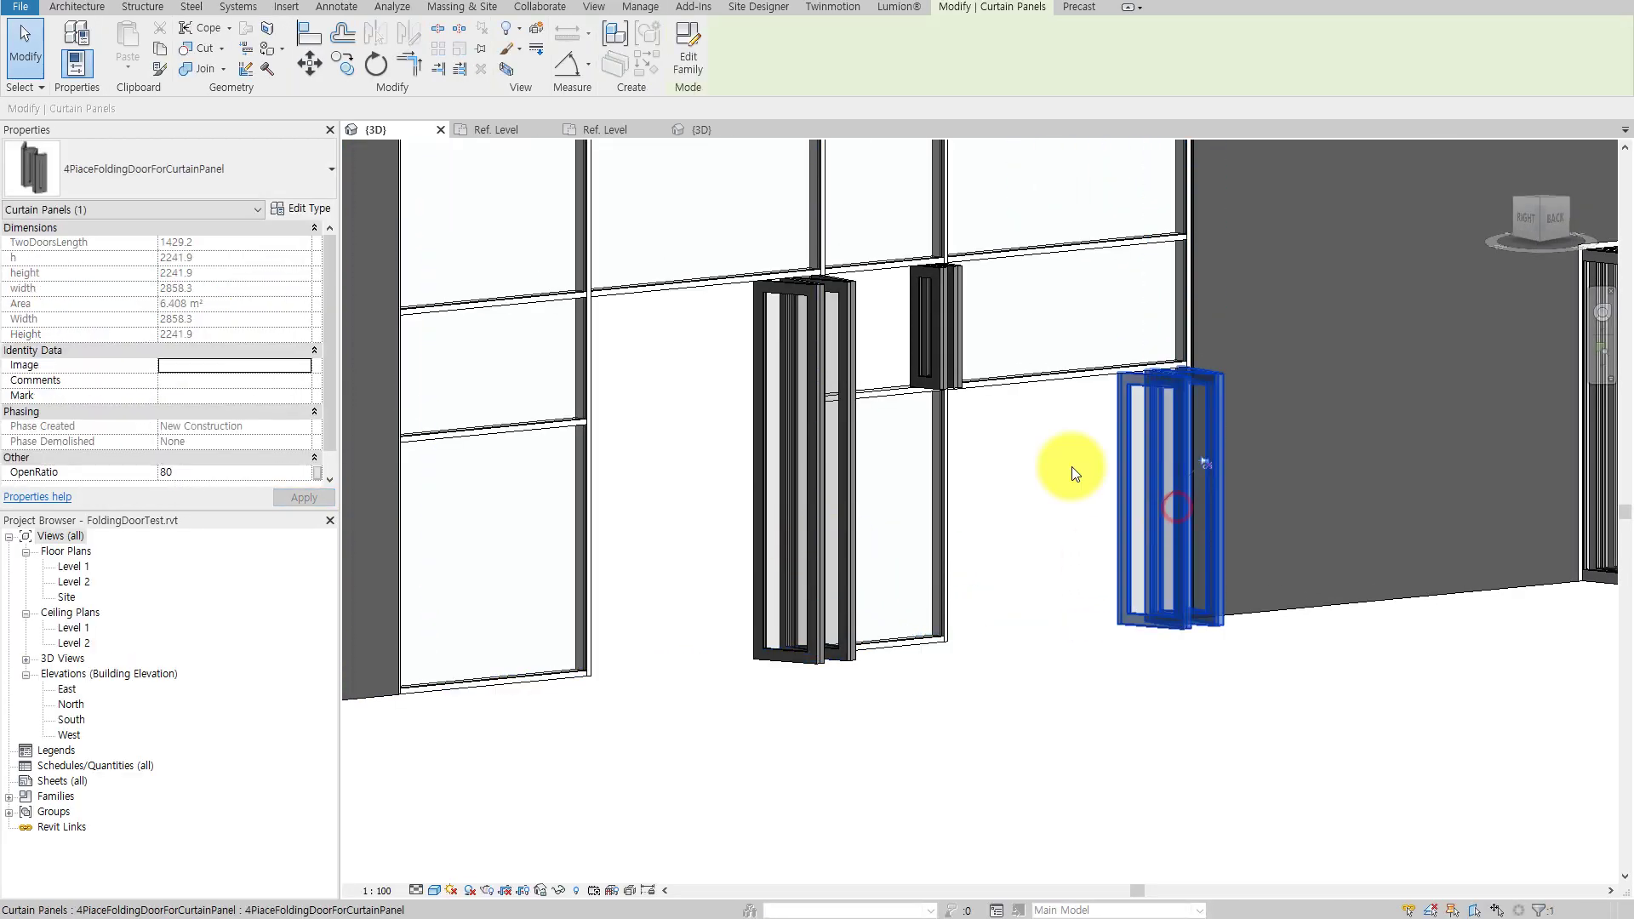
pyautogui.click(277, 188)
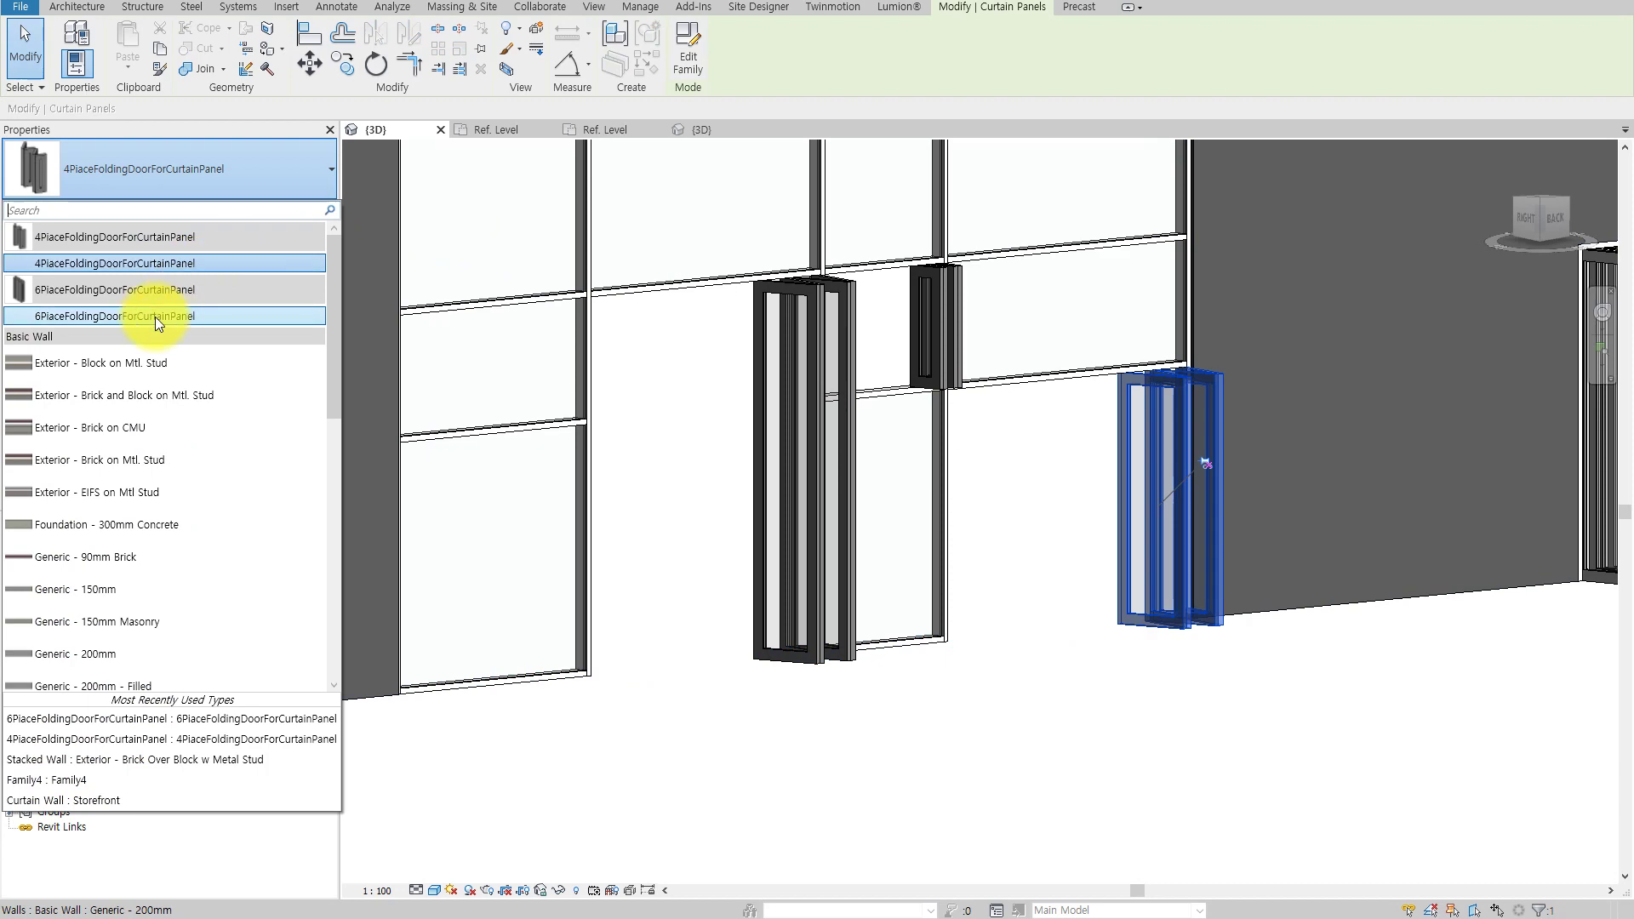
pyautogui.click(155, 316)
pyautogui.click(1068, 711)
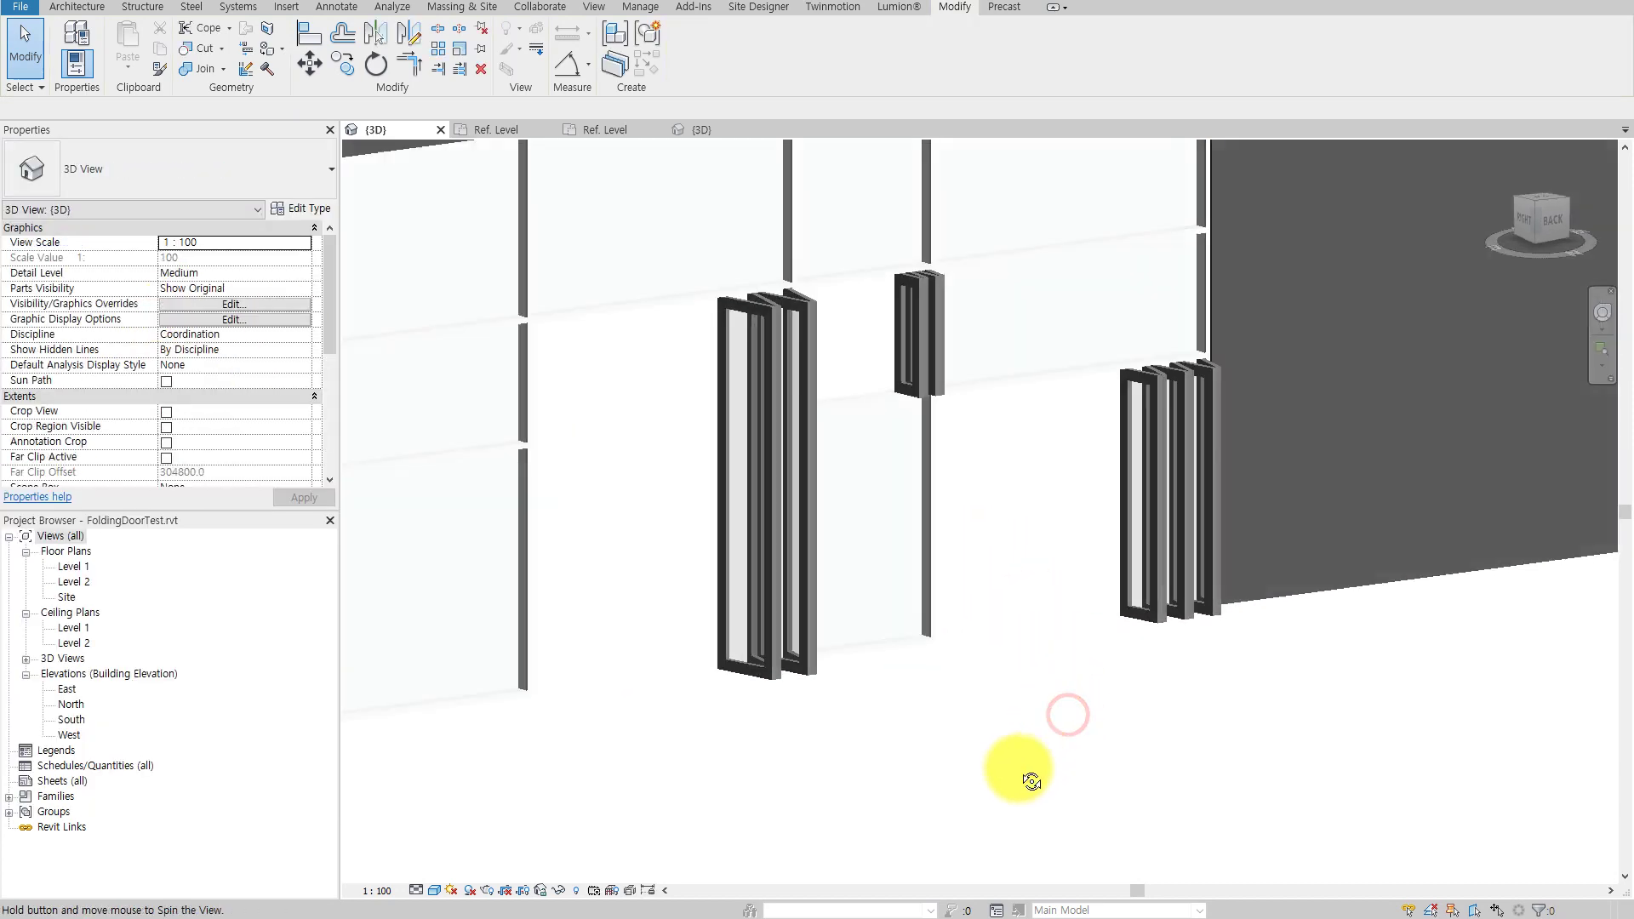
pyautogui.keyDown('shift'); pyautogui.moveTo(1033, 777); pyautogui.dragTo(895, 840, button='middle'); pyautogui.keyUp('shift')
# Flex the 6-panel door through OpenRatio values 2, 20 and 3.
pyautogui.click(1194, 507)
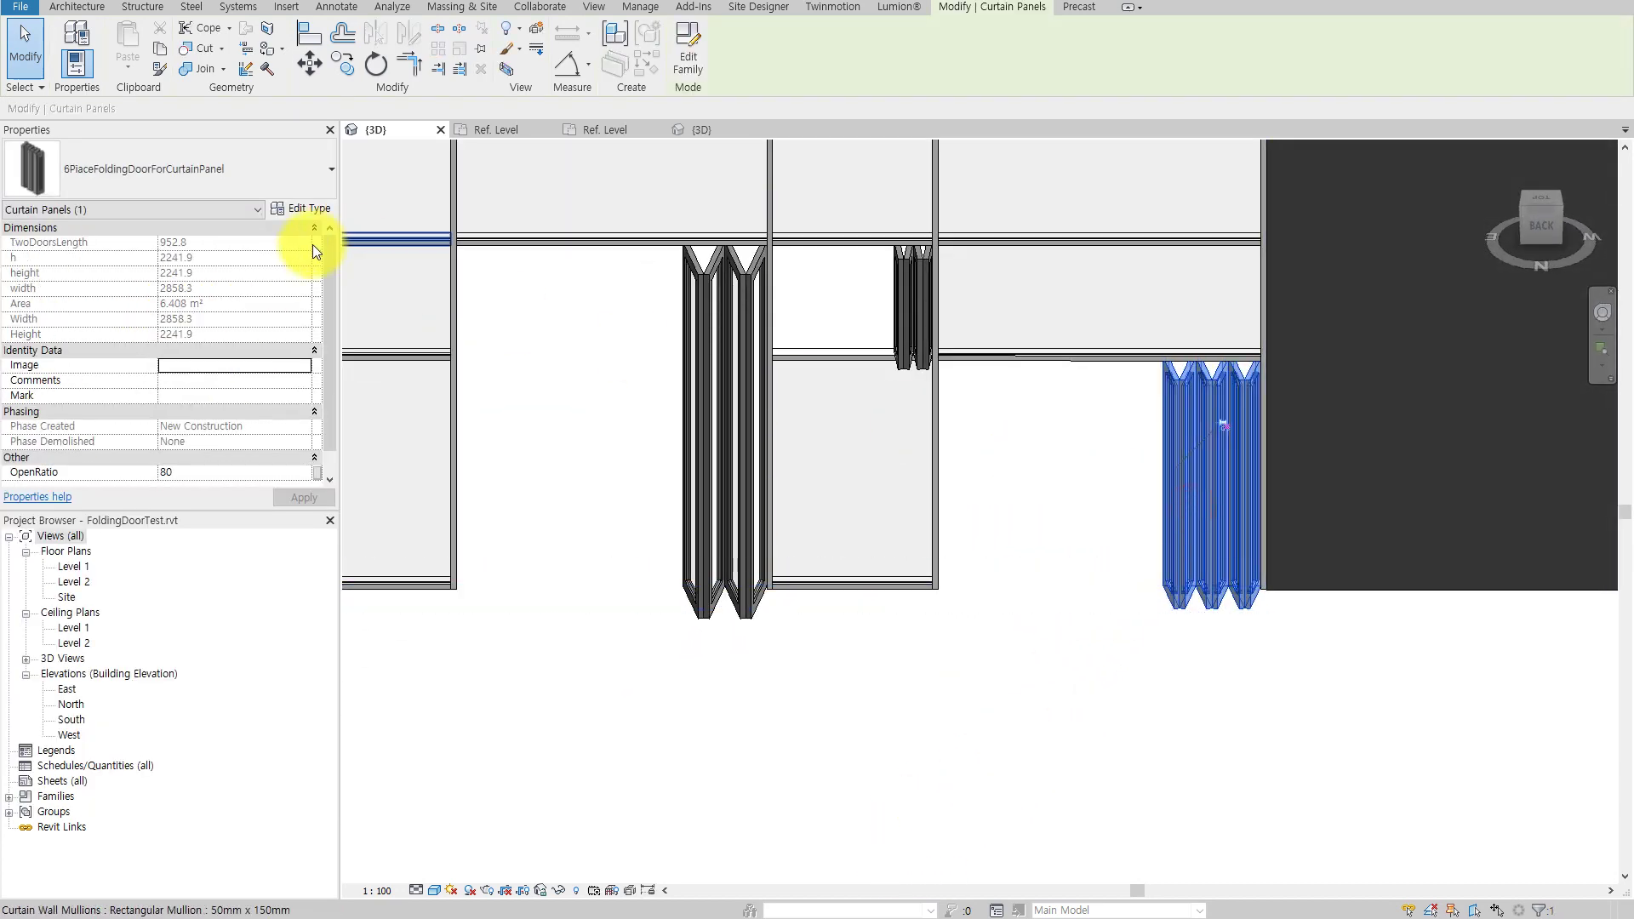
pyautogui.scroll(-1, 202, 278)
pyautogui.click(194, 445)
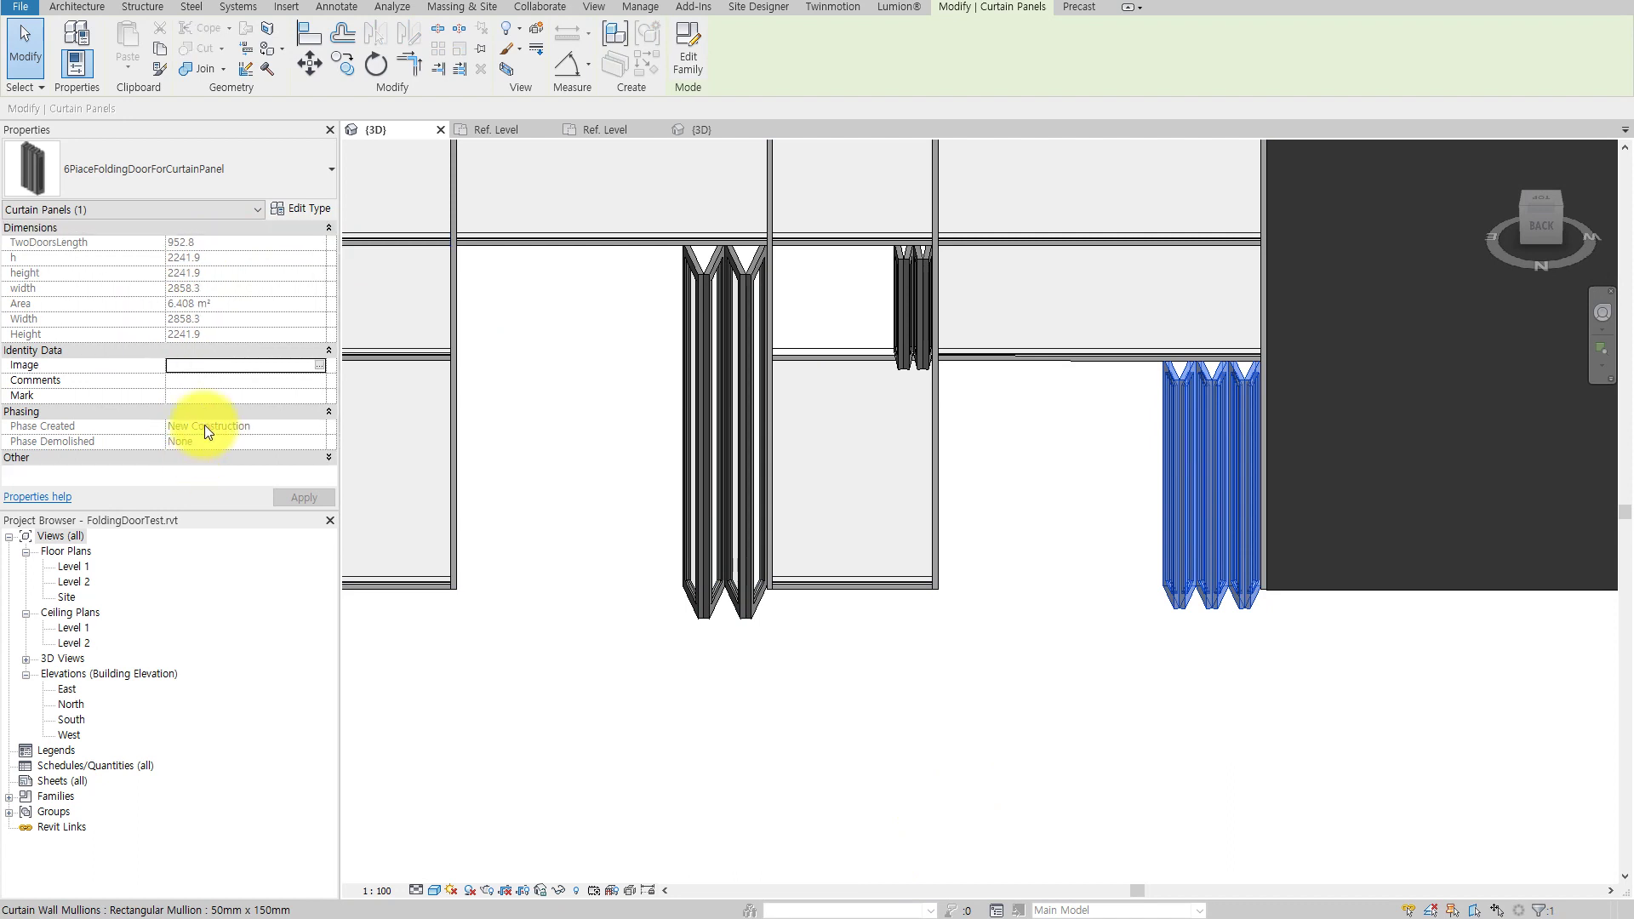
pyautogui.click(197, 458)
pyautogui.click(195, 471)
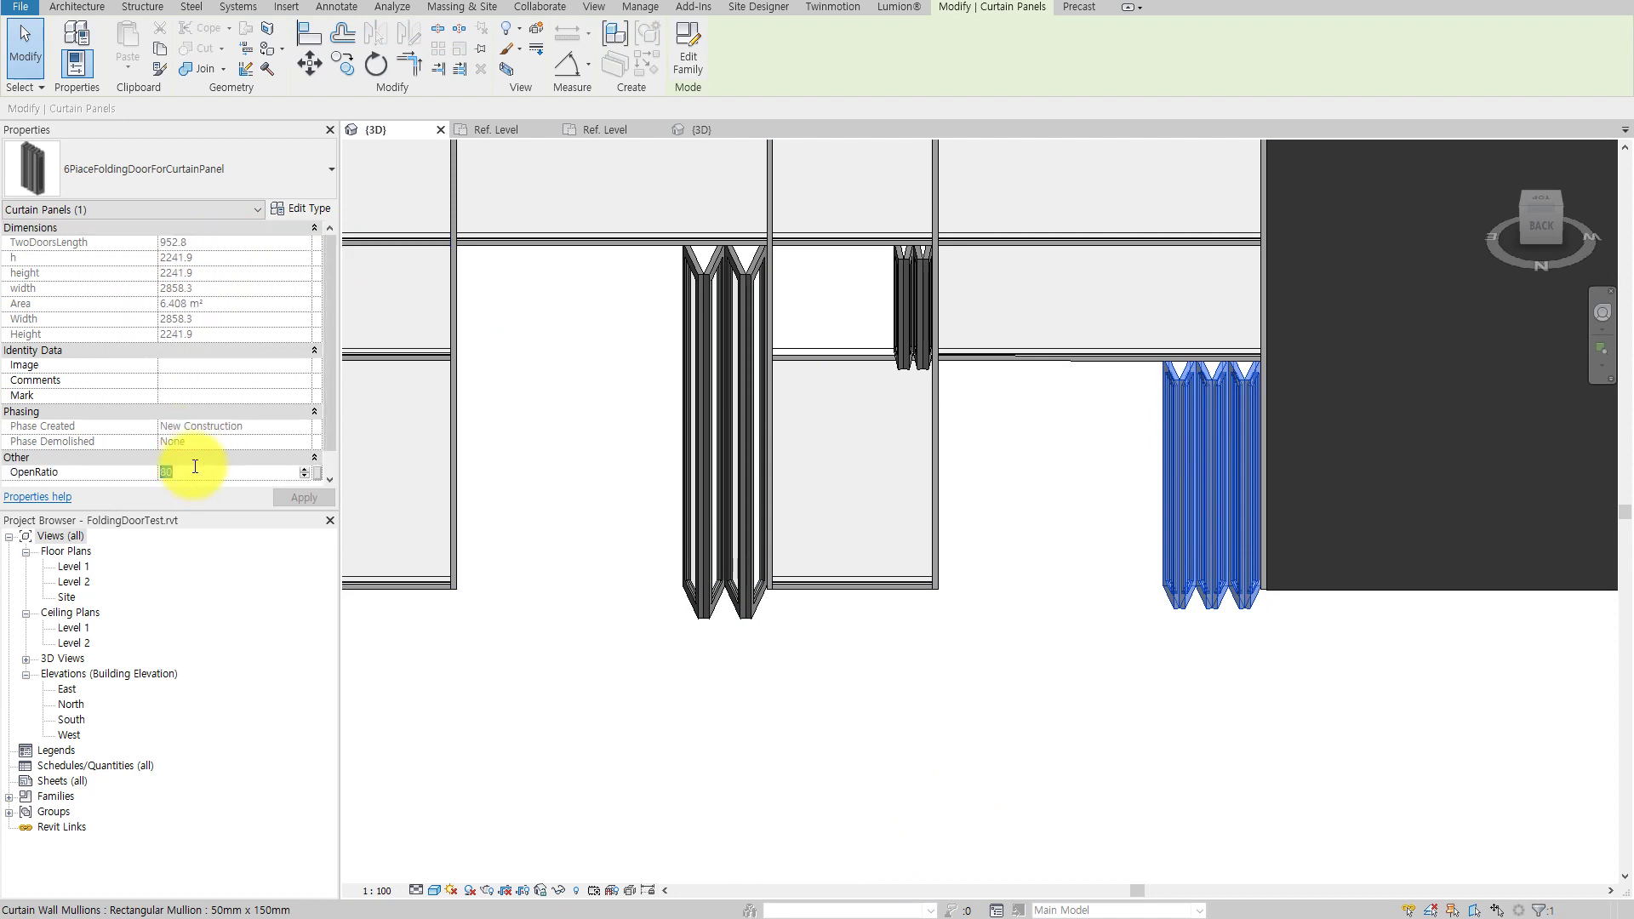
pyautogui.write('2')
pyautogui.click(289, 498)
pyautogui.click(240, 475)
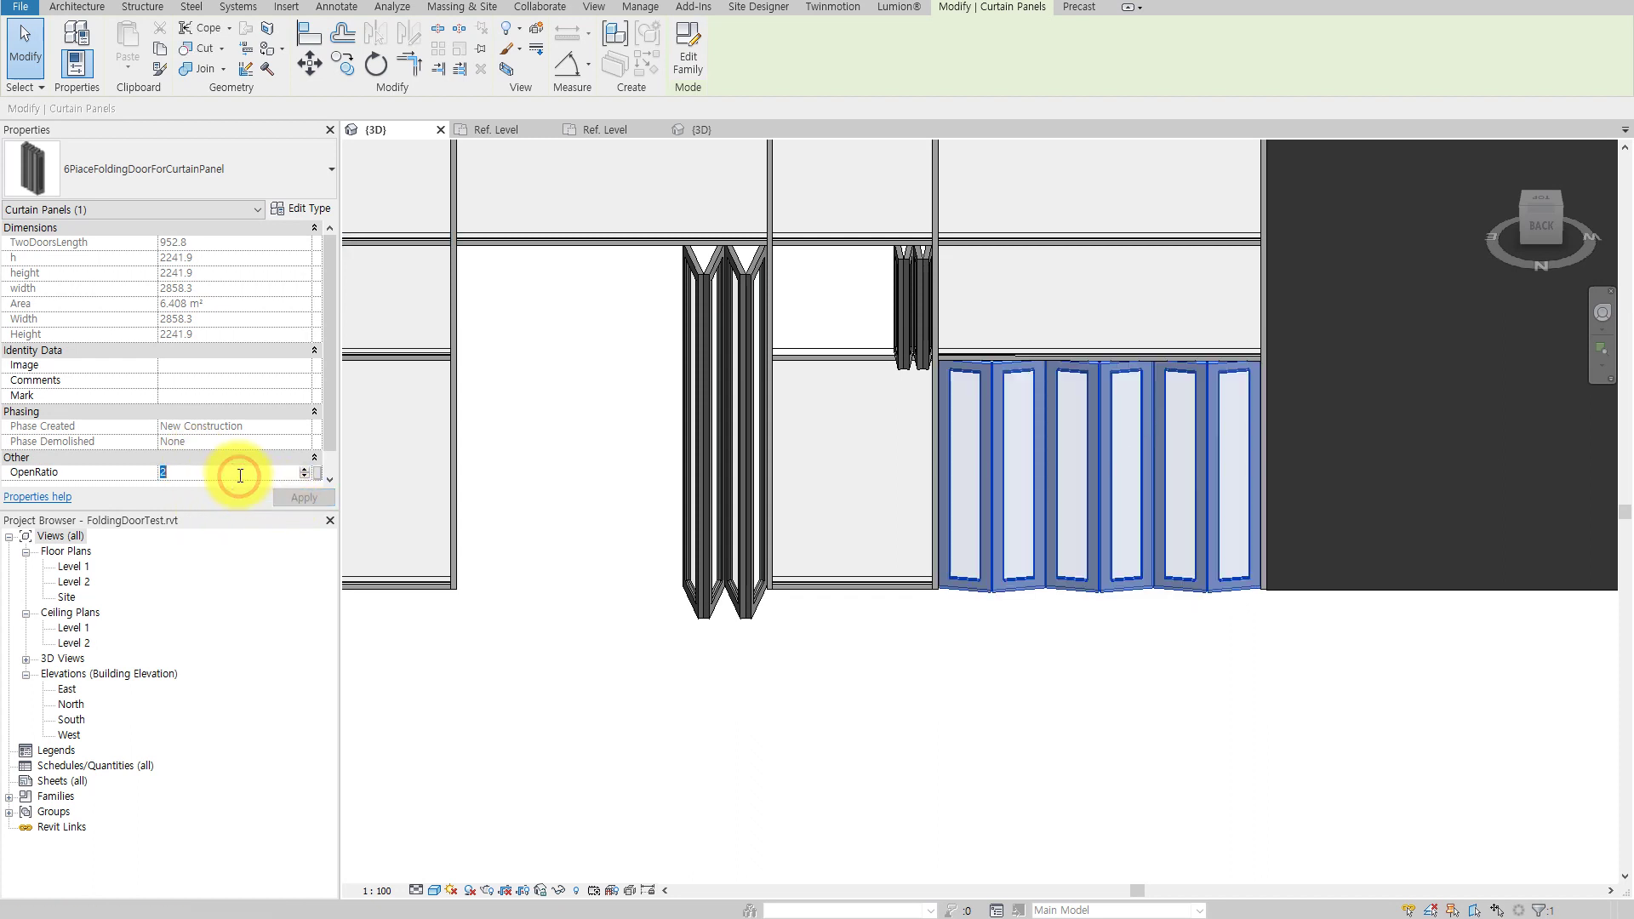
pyautogui.write('20')
pyautogui.click(303, 499)
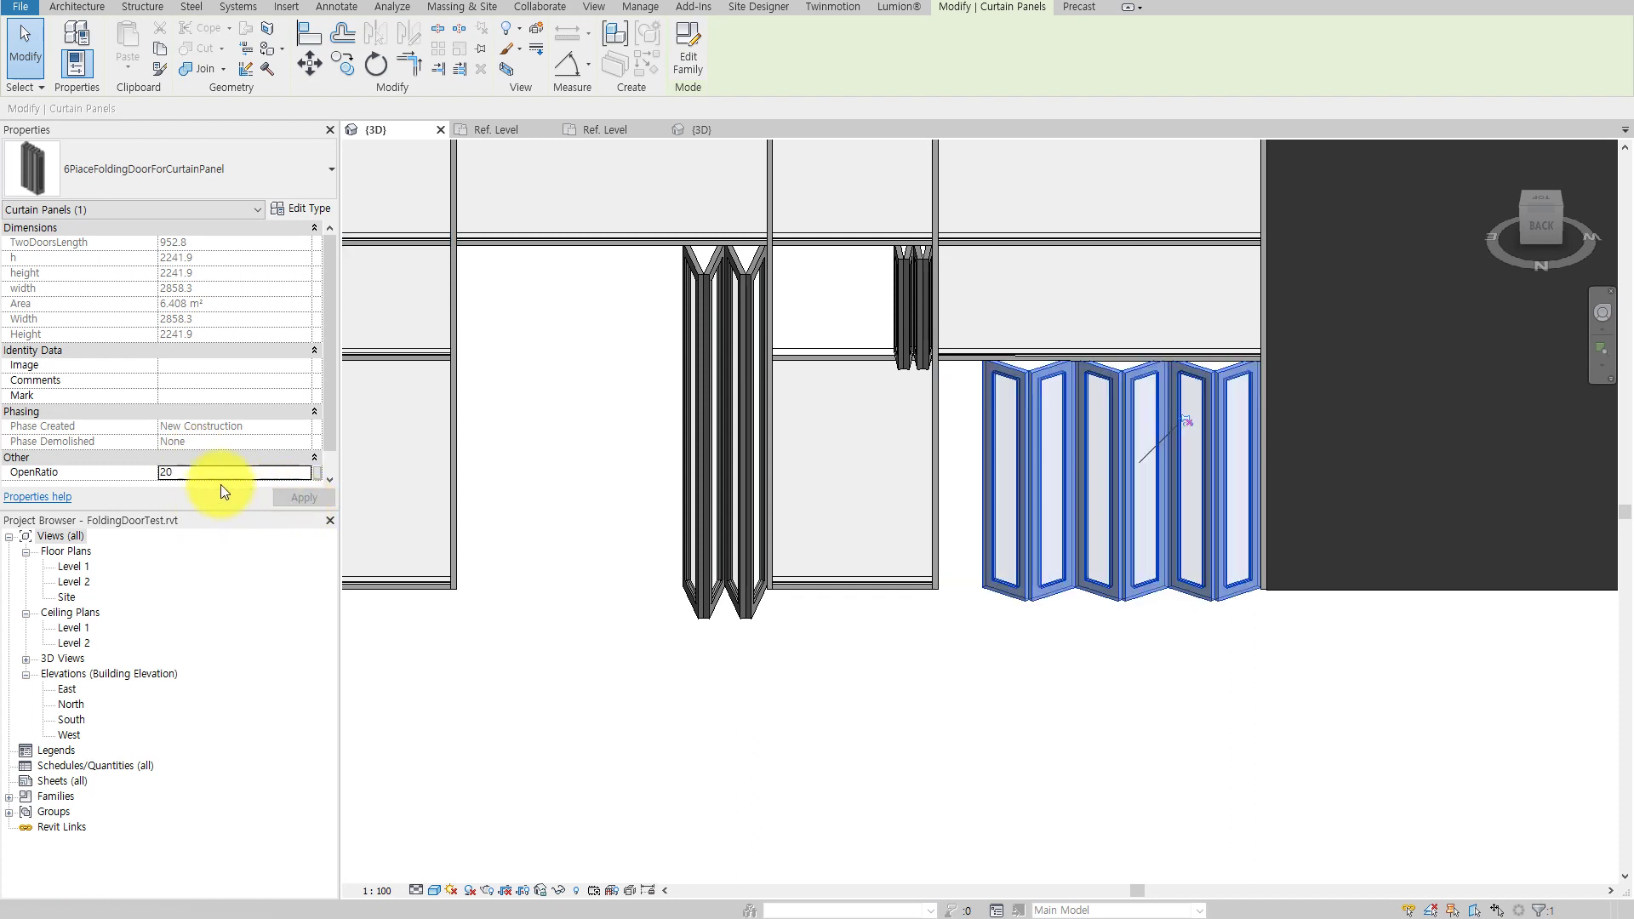
pyautogui.click(208, 471)
pyautogui.write('3')
pyautogui.click(295, 498)
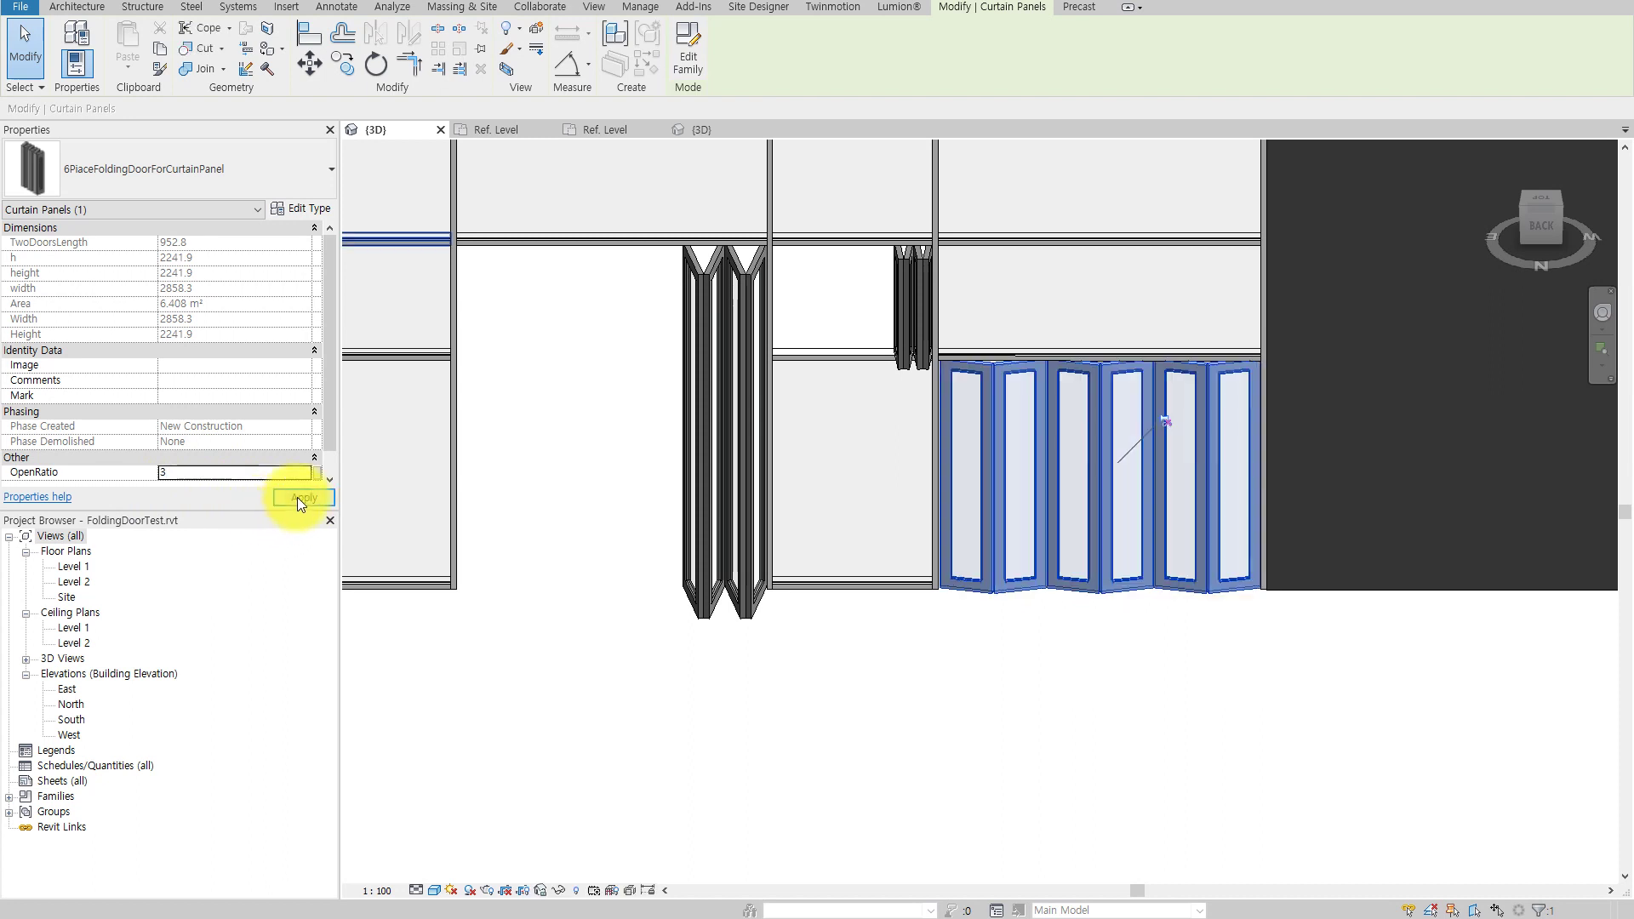
# Step OpenRatio through 30 and 50, leaving it at 90 with leaves tightly folded.
pyautogui.click(213, 471)
pyautogui.write('30')
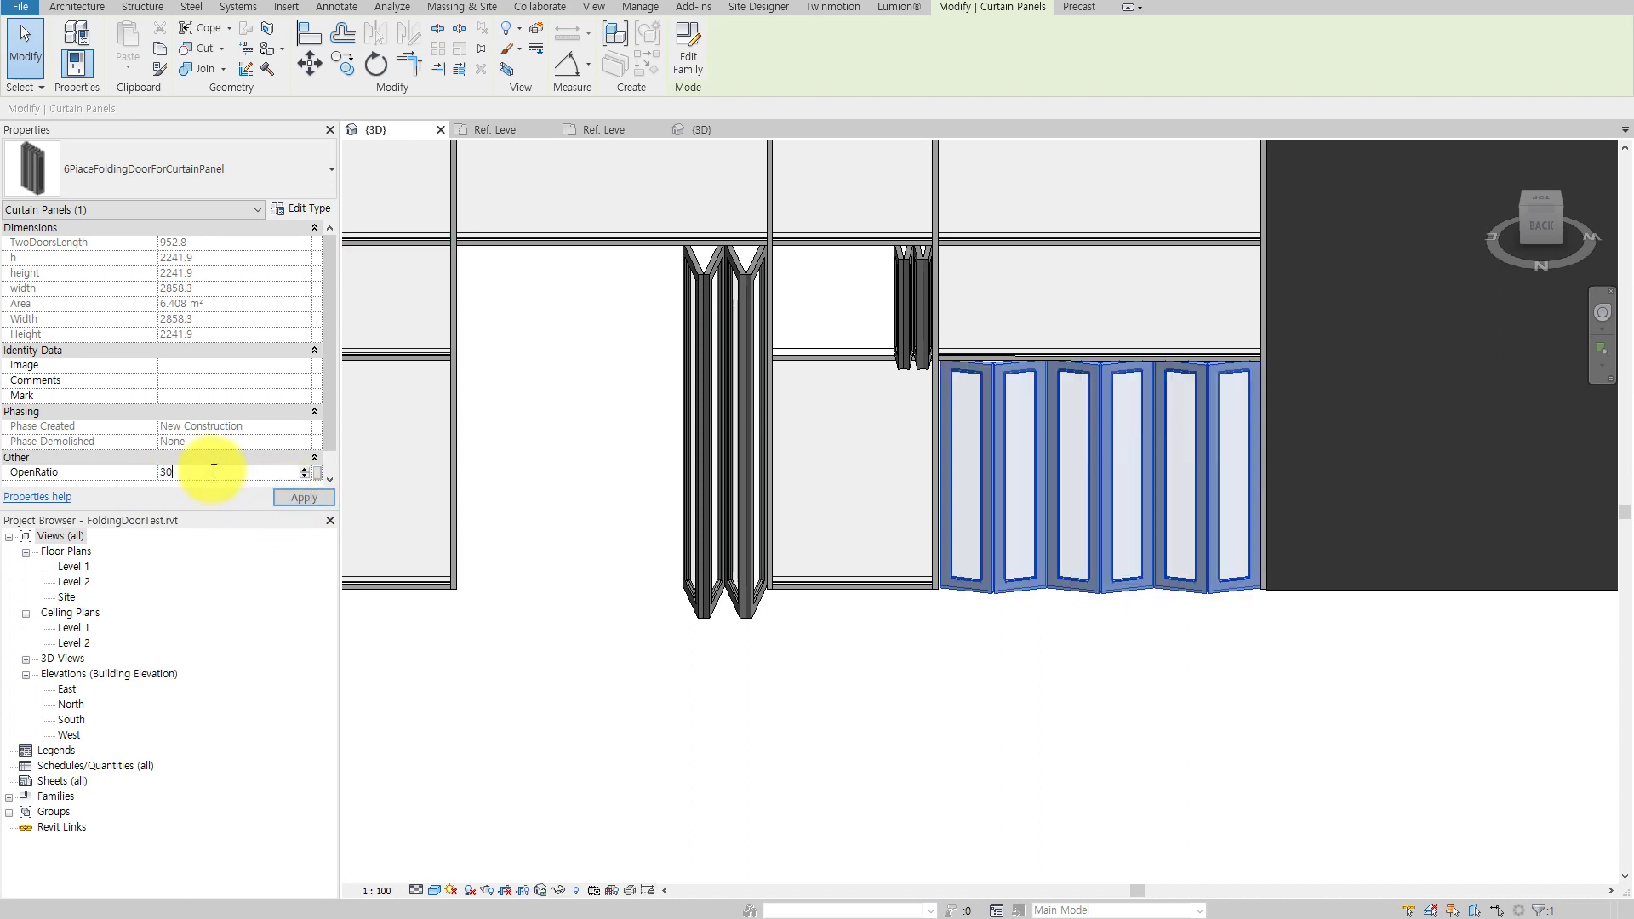
pyautogui.click(281, 501)
pyautogui.click(224, 476)
pyautogui.write('50')
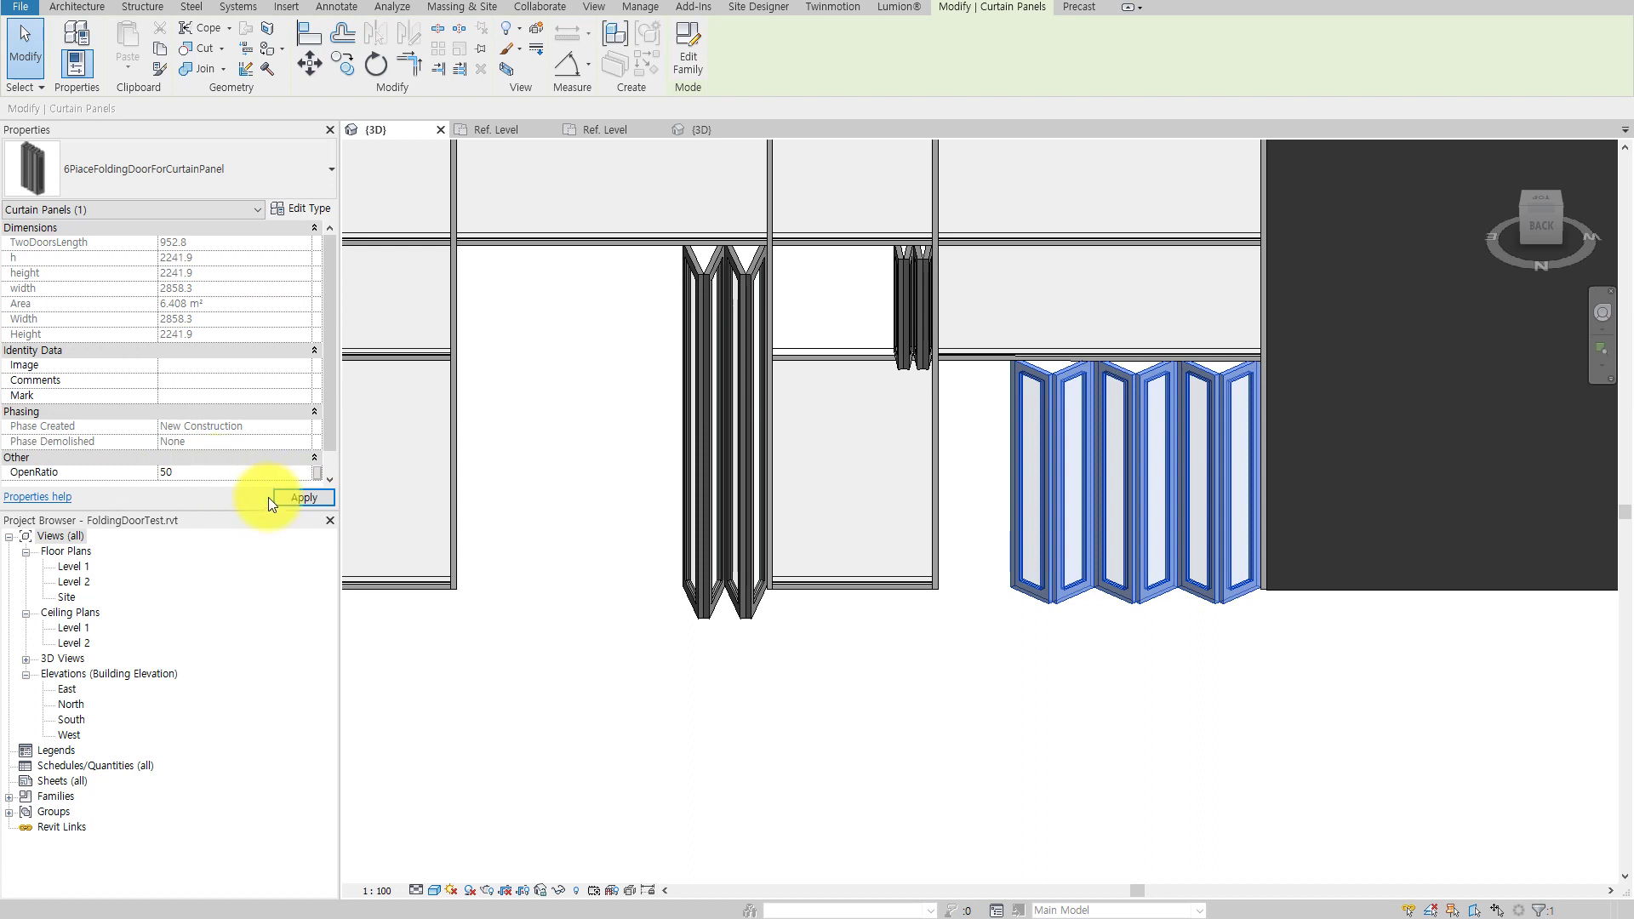
pyautogui.click(302, 499)
pyautogui.click(203, 473)
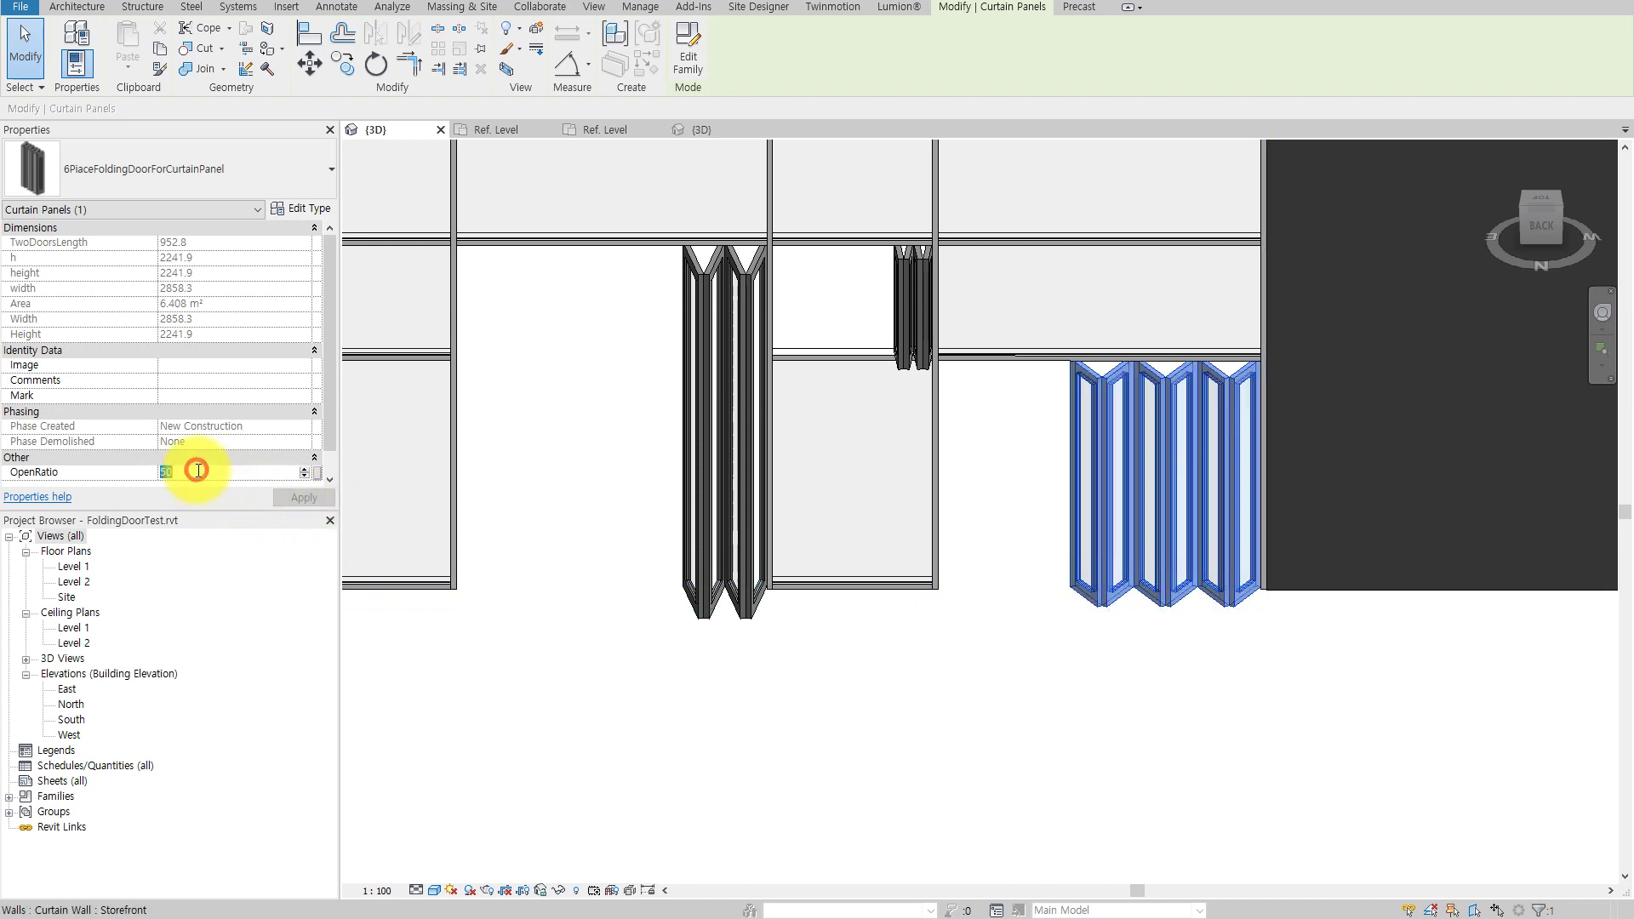
pyautogui.write('90')
pyautogui.click(293, 498)
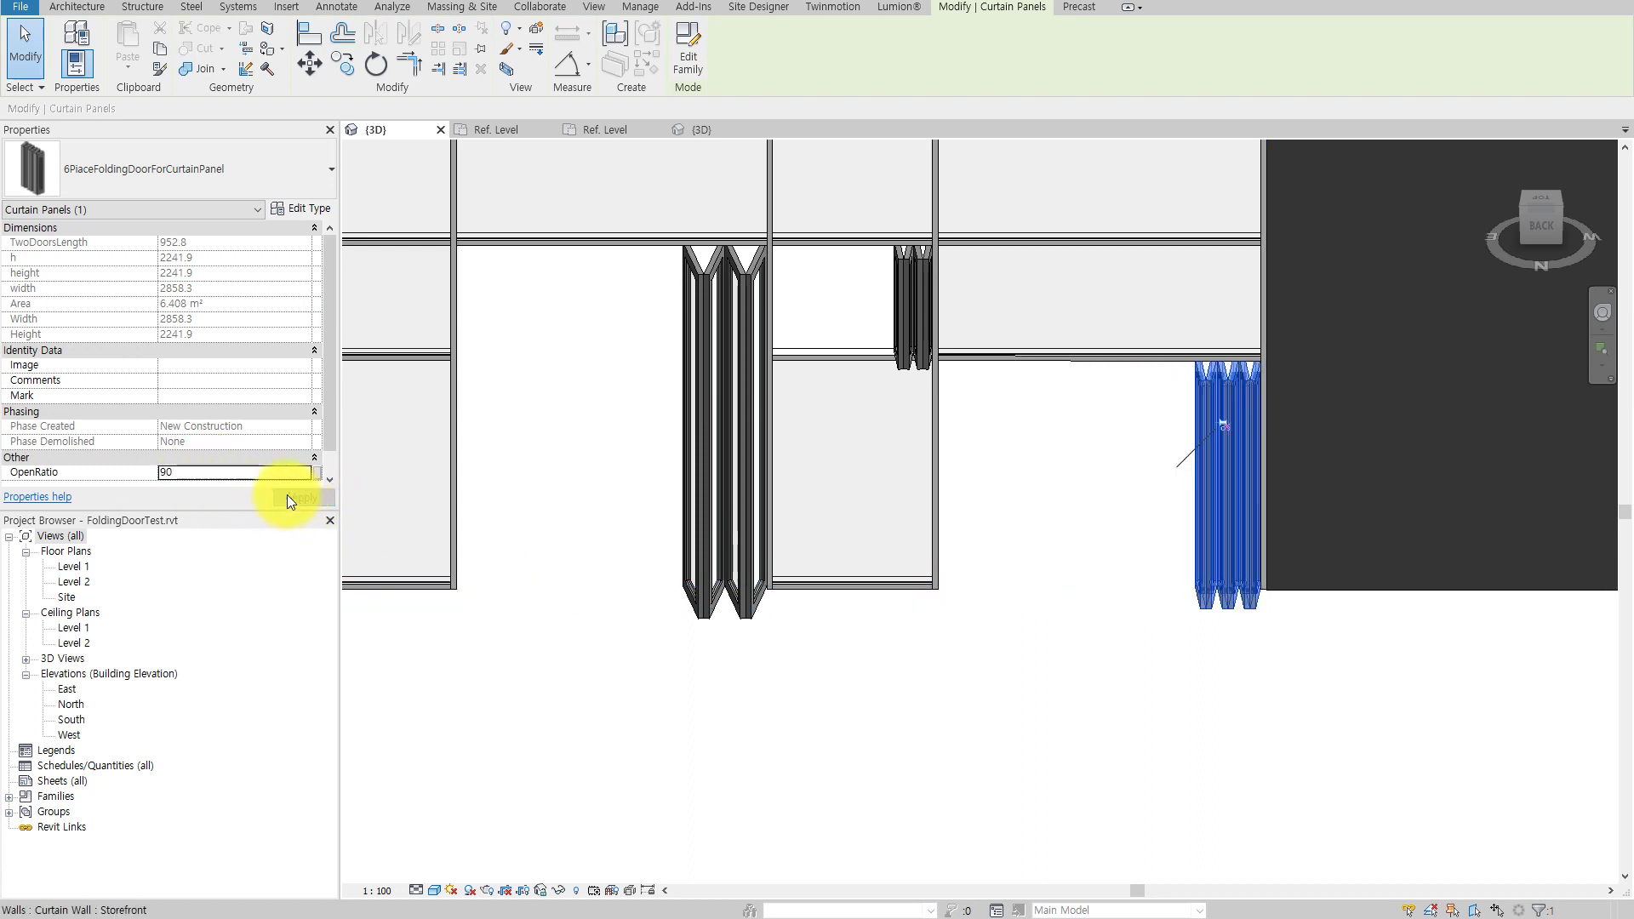
pyautogui.click(1131, 657)
pyautogui.moveTo(1131, 657)
pyautogui.keyDown('shift'); pyautogui.mouseDown(button='middle')
pyautogui.moveTo(1273, 815)
pyautogui.moveTo(1459, 748)
pyautogui.moveTo(1142, 99)
pyautogui.moveTo(1398, 696)
pyautogui.moveTo(1251, 642)
pyautogui.moveTo(996, 649)
pyautogui.moveTo(693, 624)
pyautogui.moveTo(1141, 646)
pyautogui.moveTo(1080, 631)
pyautogui.mouseUp(button='middle'); pyautogui.keyUp('shift')
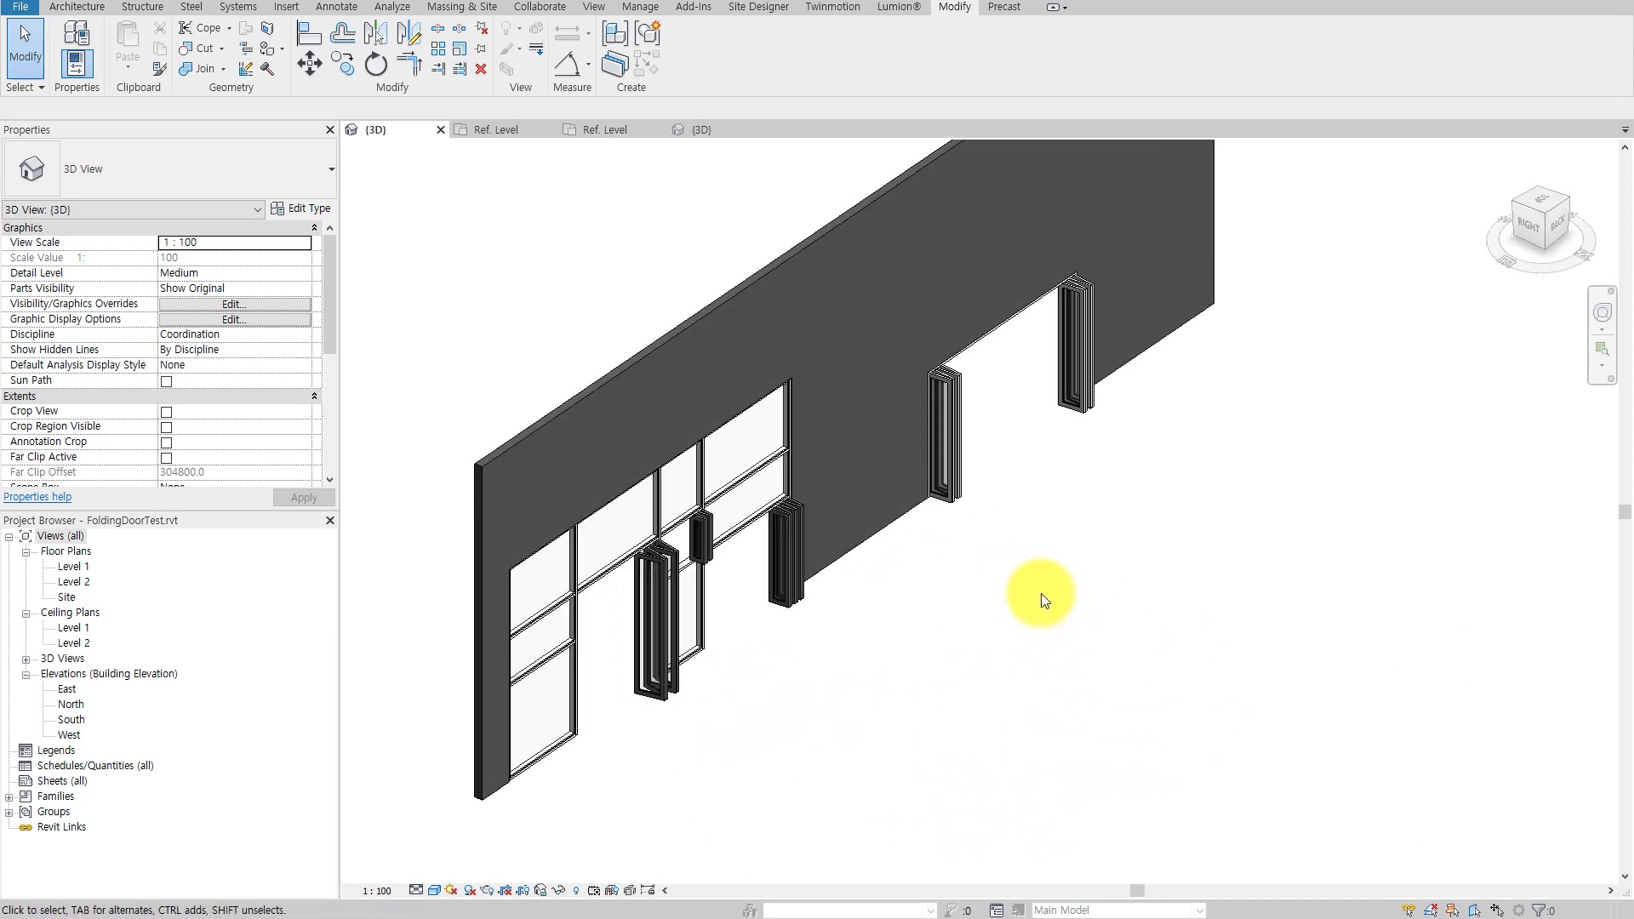